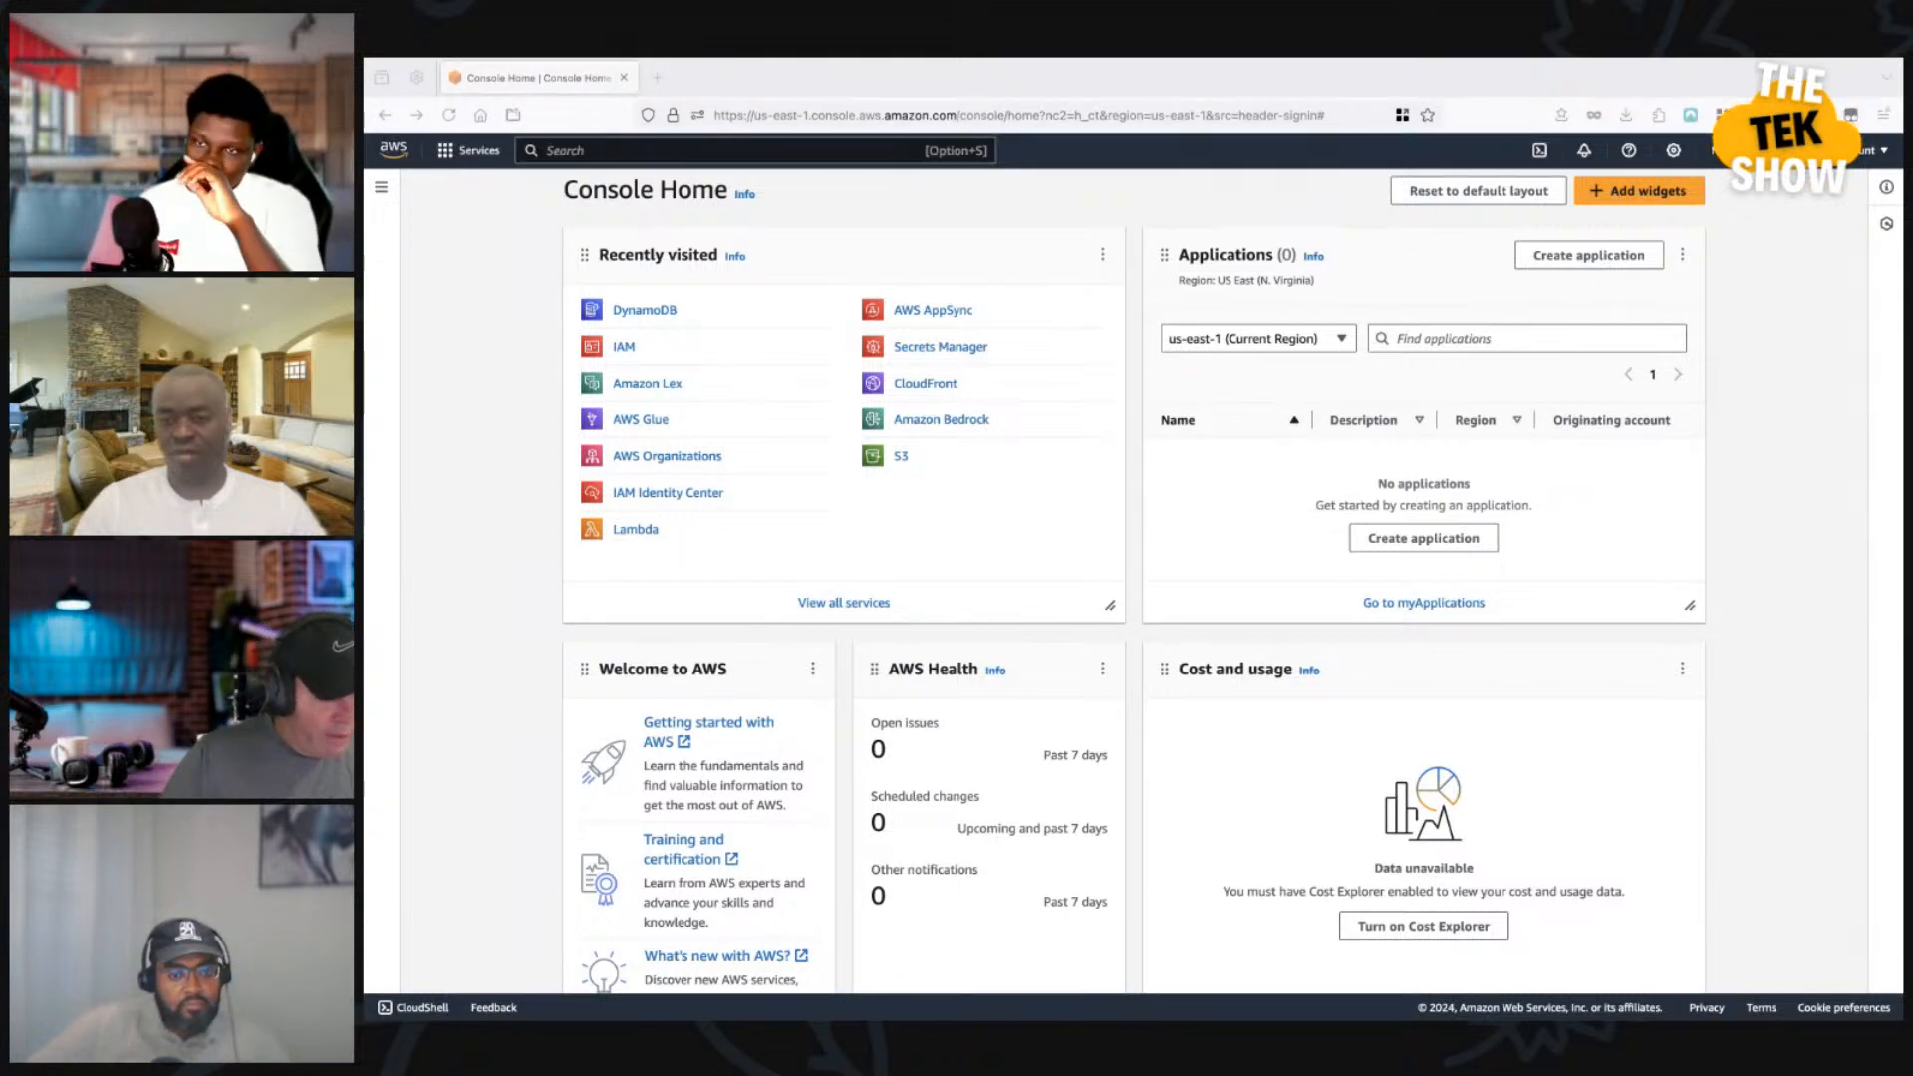
pyautogui.moveTo(859, 115); pyautogui.dragTo(957, 115)
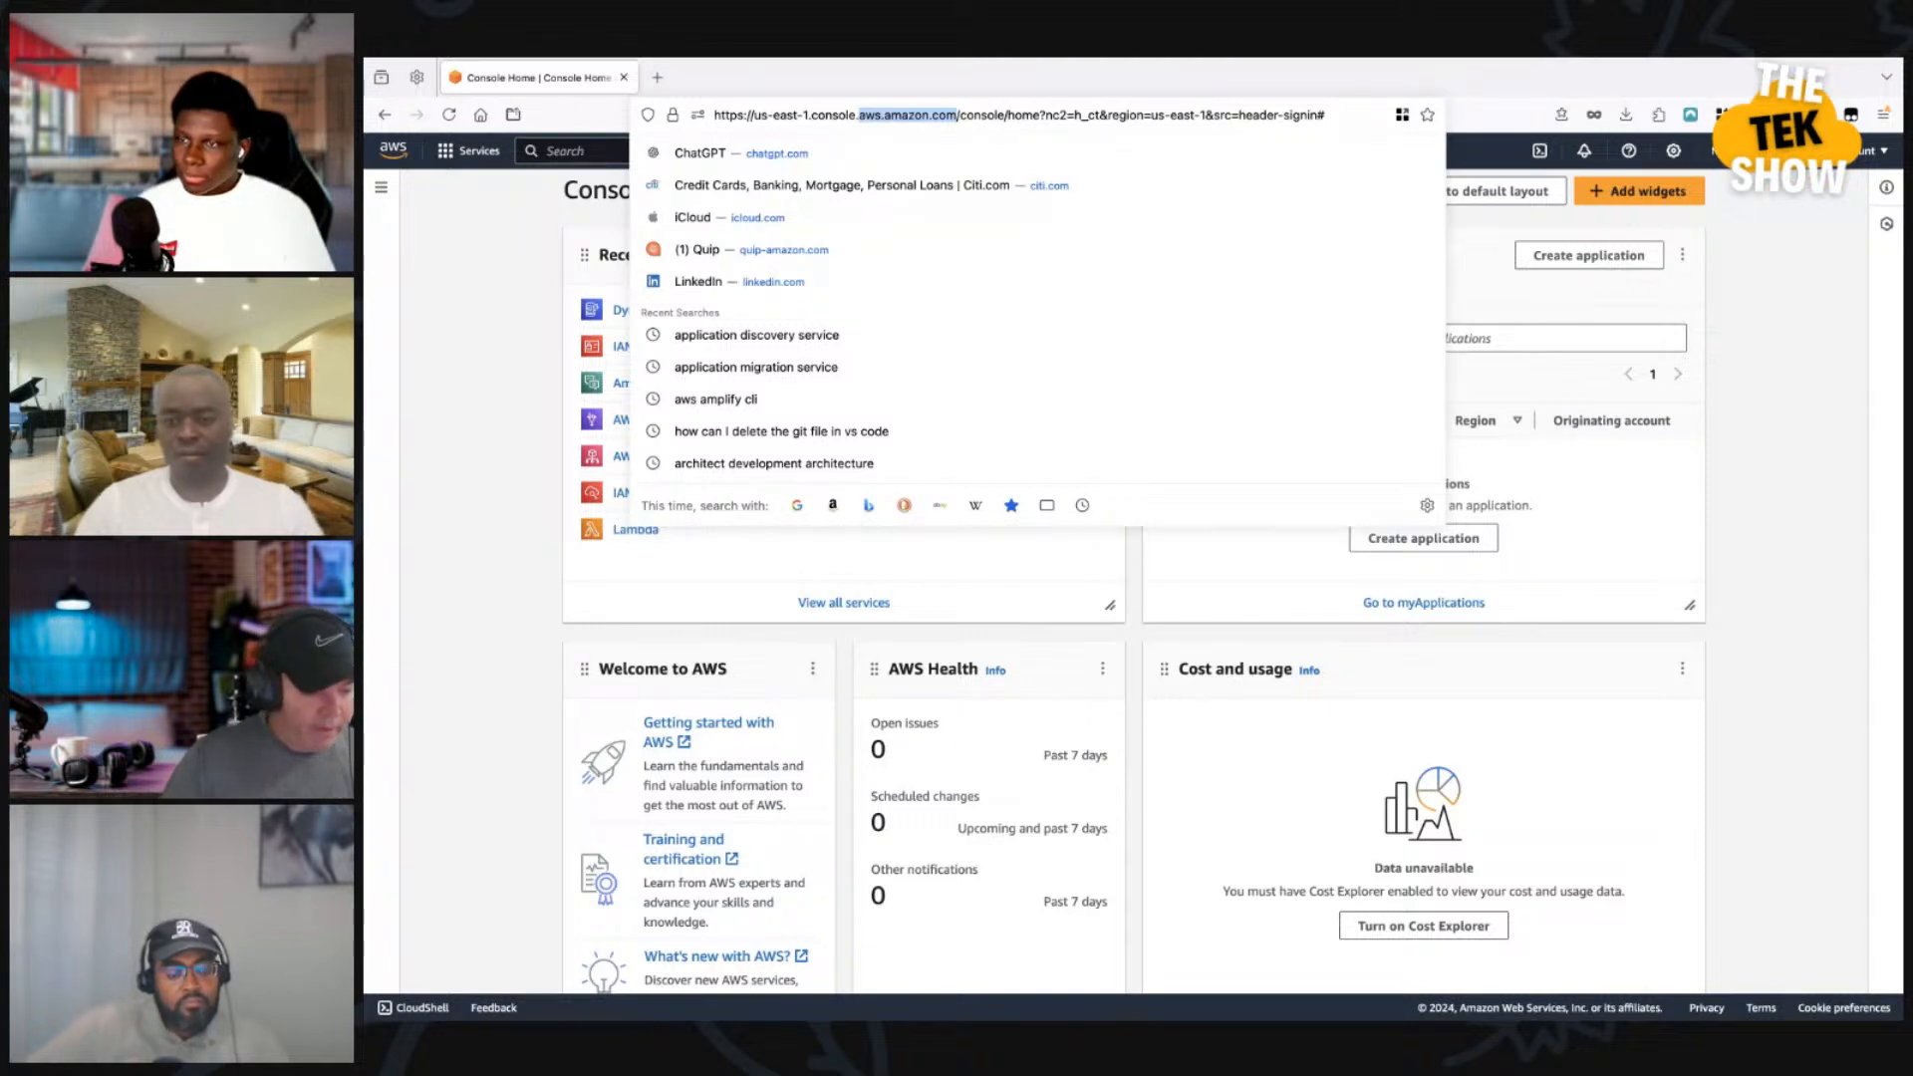
pyautogui.click(483, 329)
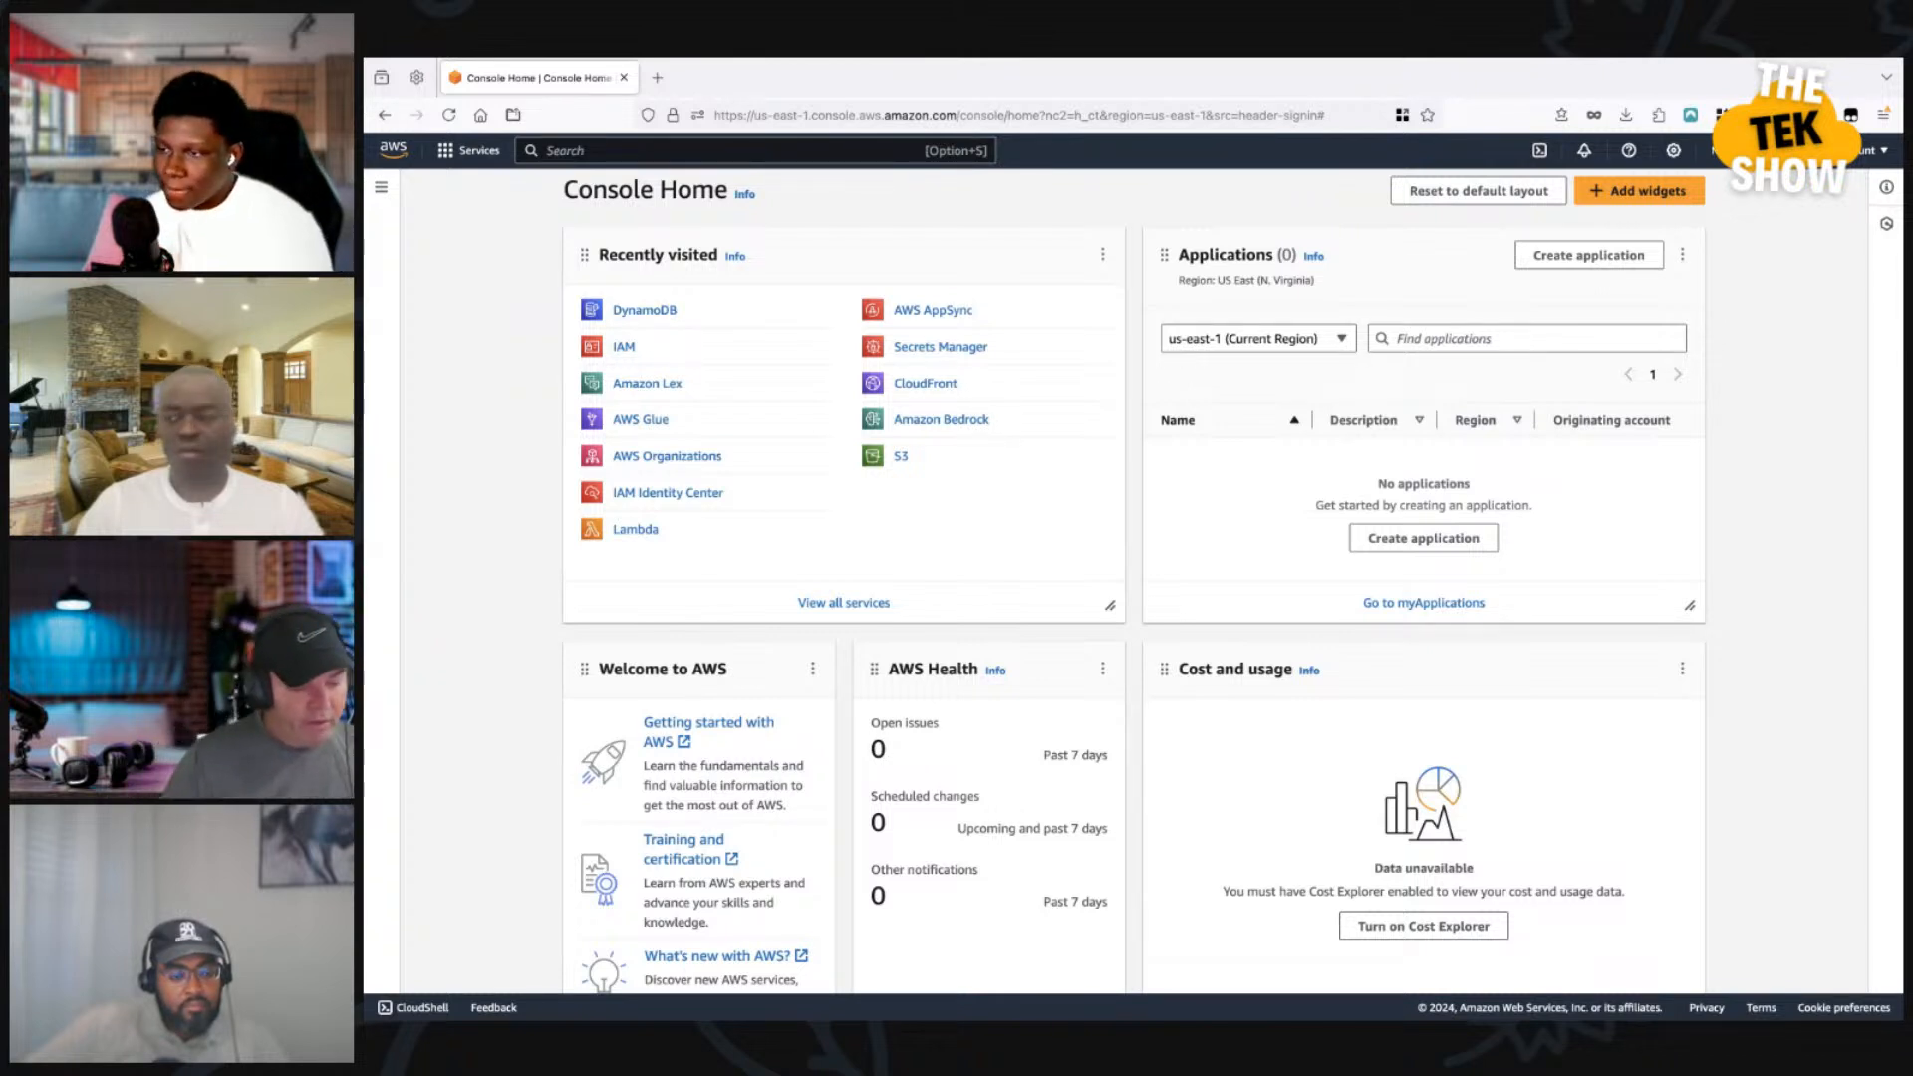
pyautogui.scroll(-1, 1133, 581)
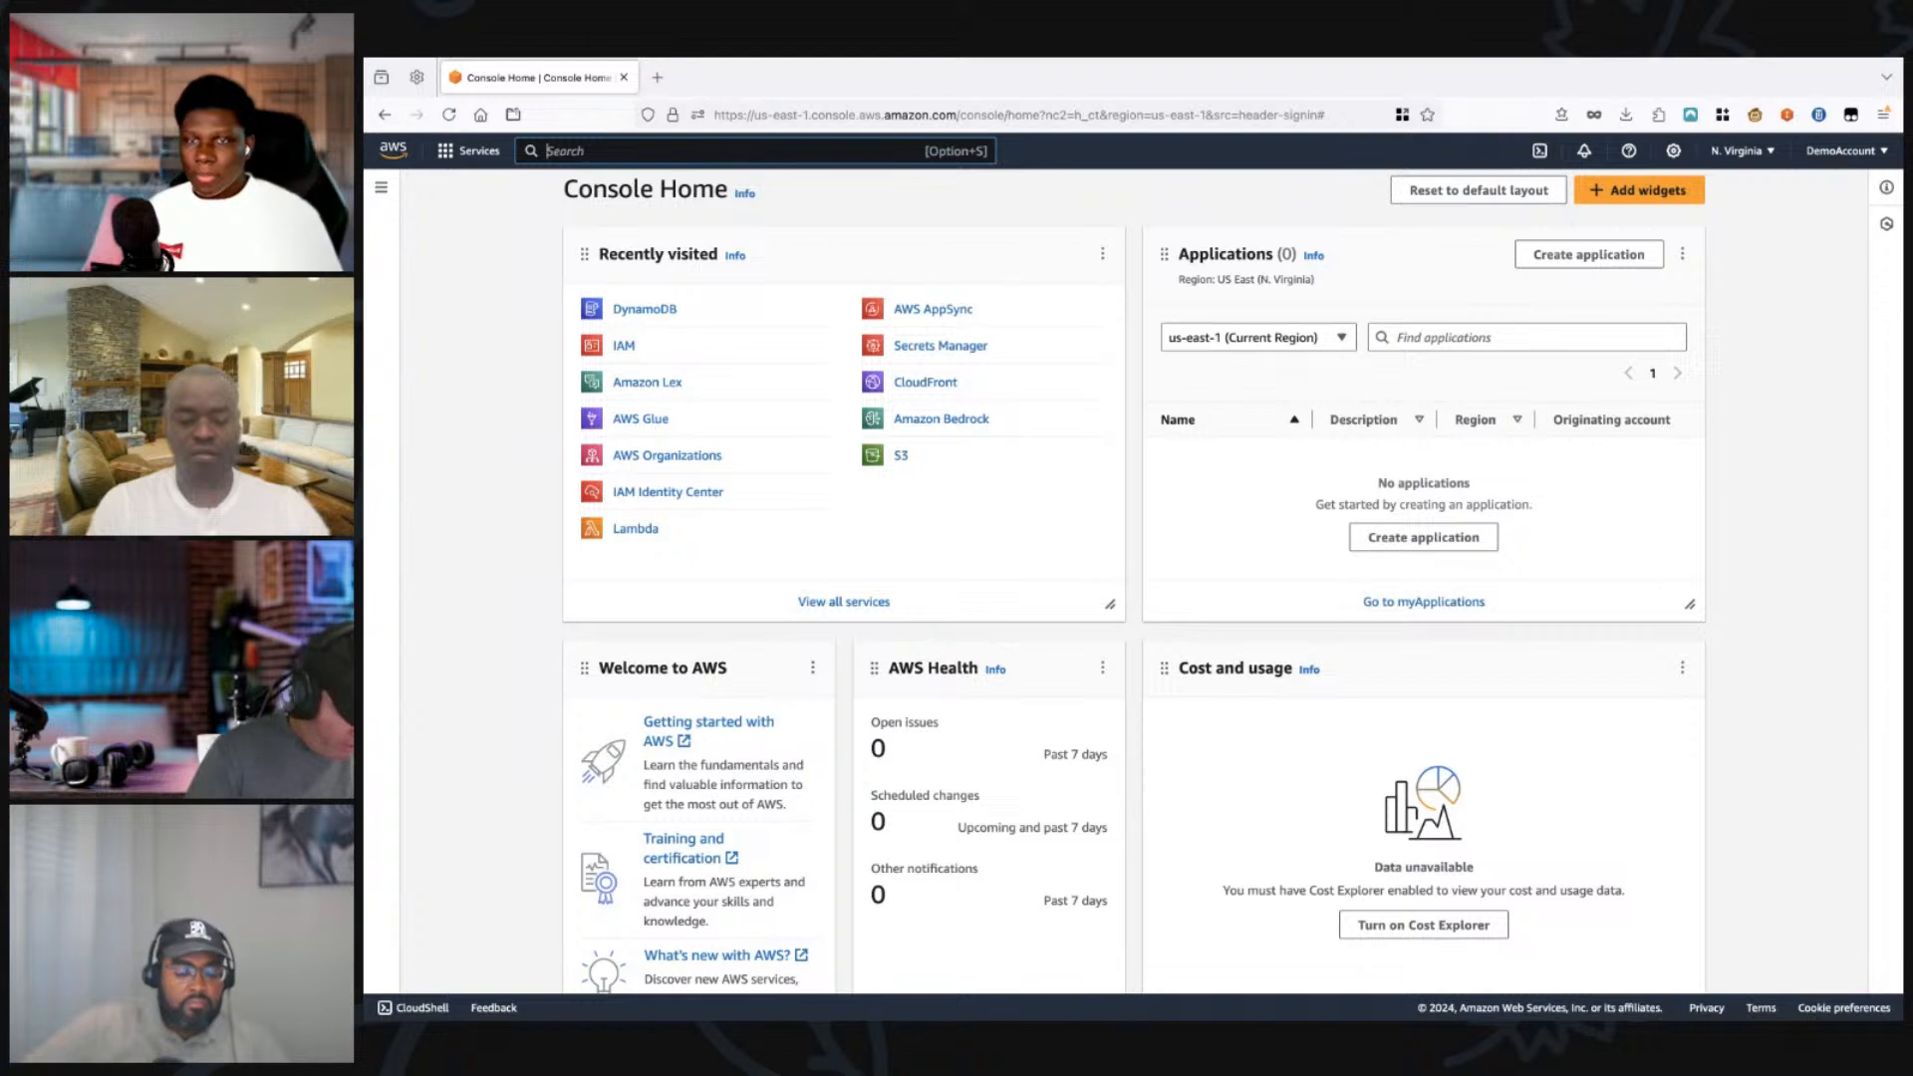
# Step: Search for the VPC service, open its list of VPCs and look at the details of MyDemoVPC
pyautogui.write('vpc')
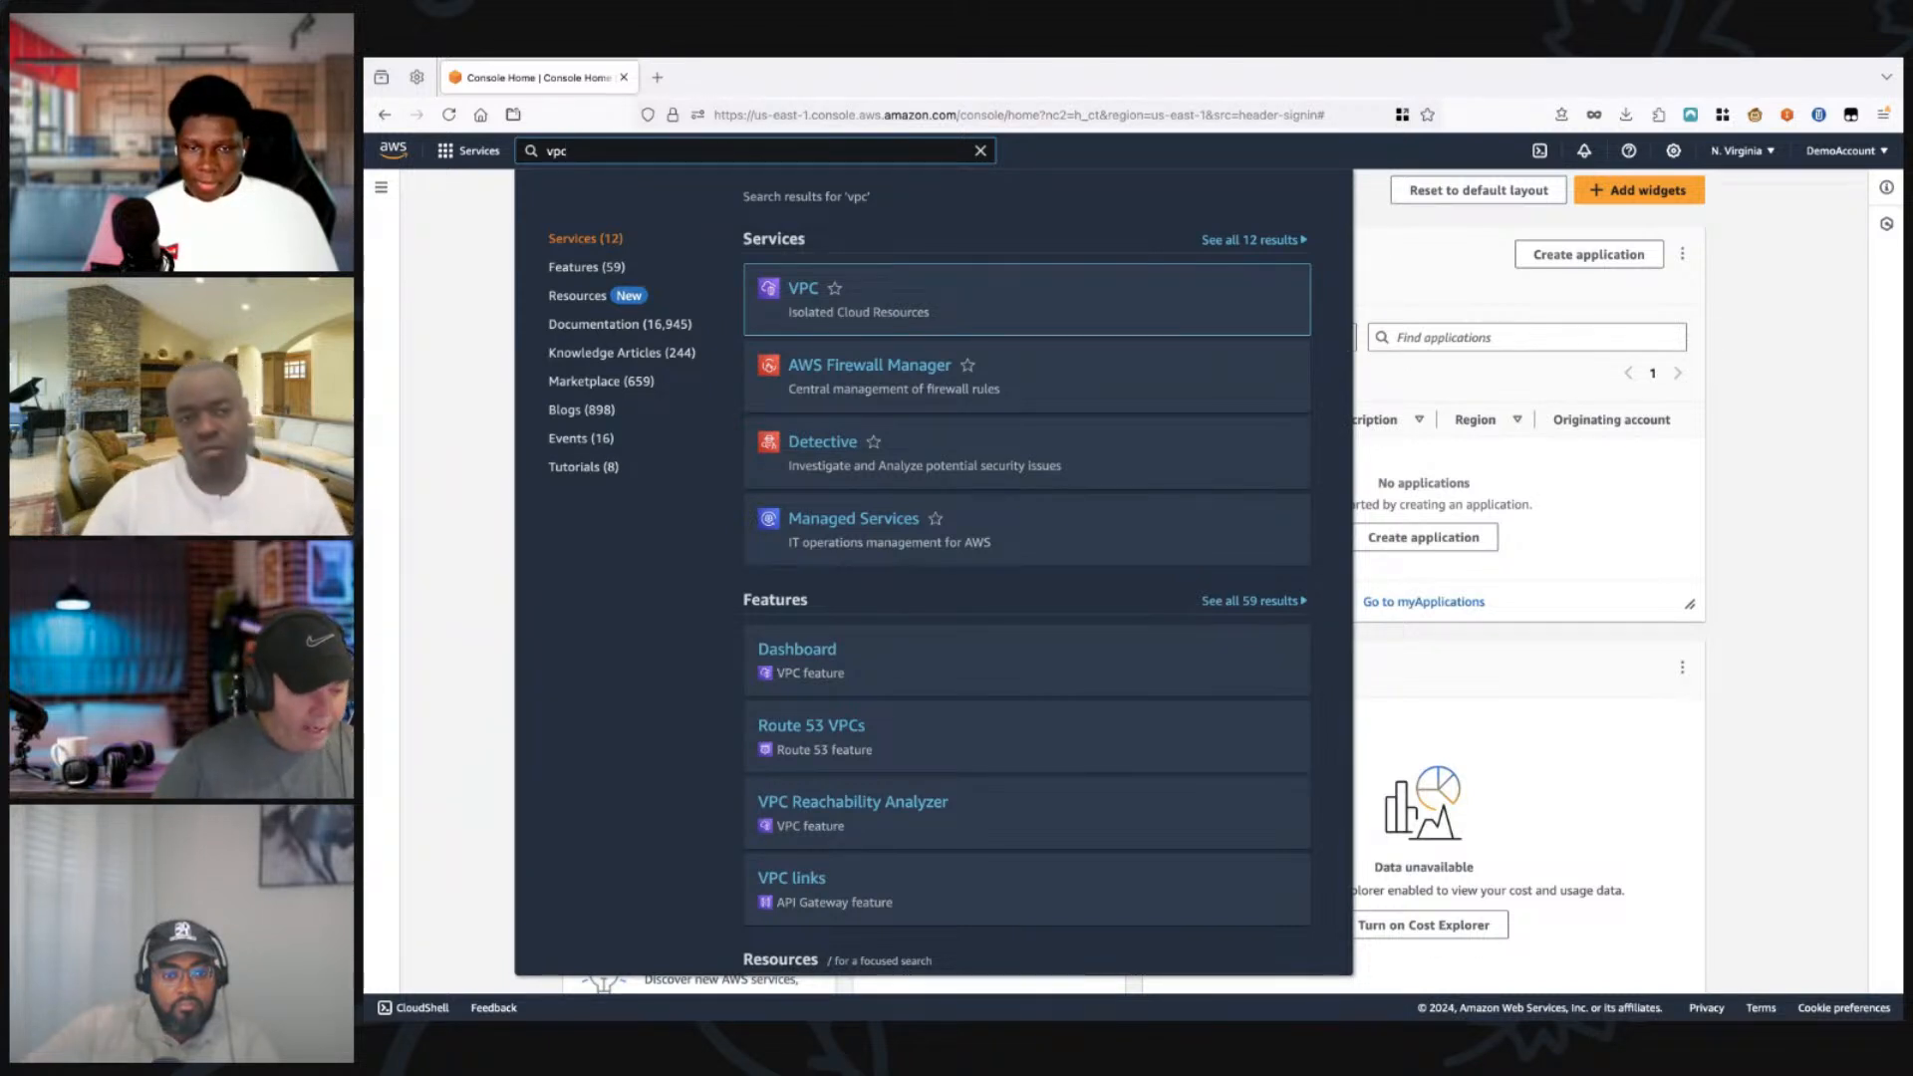
pyautogui.click(803, 288)
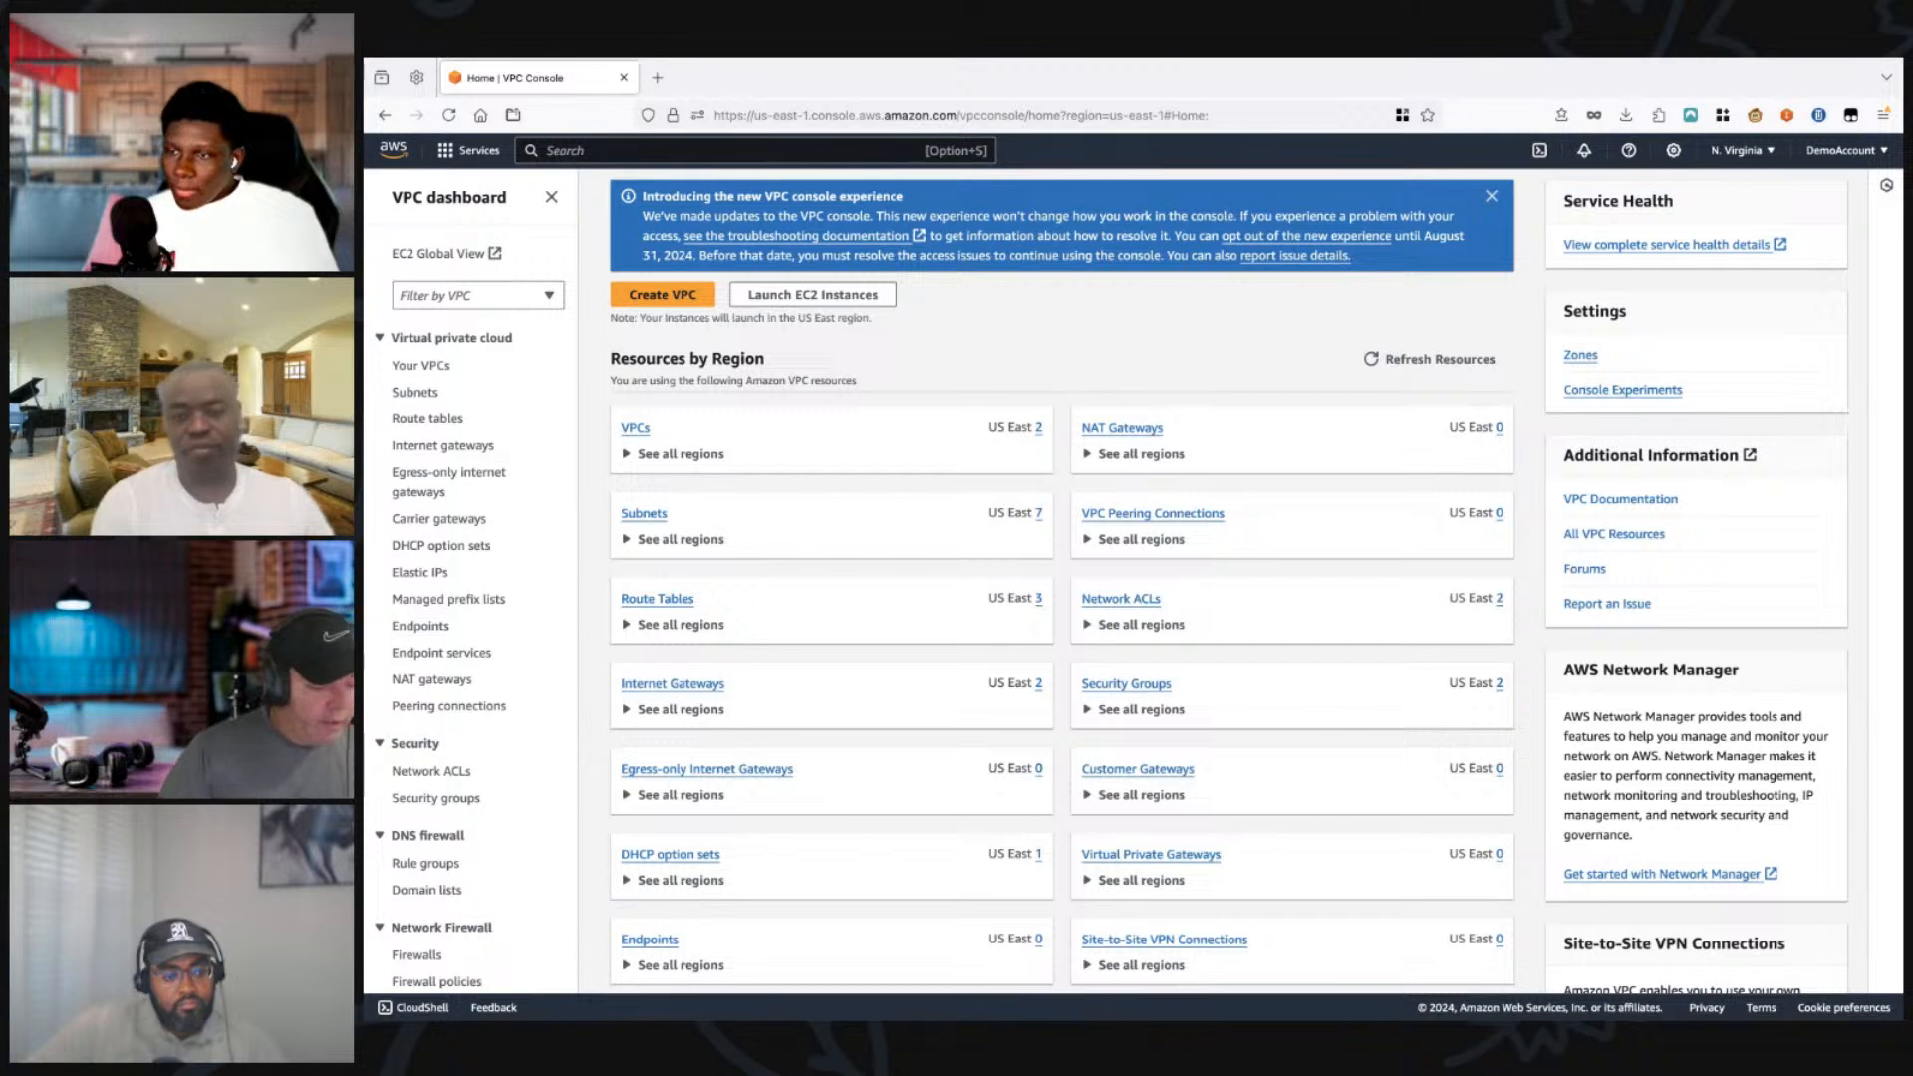
pyautogui.click(420, 365)
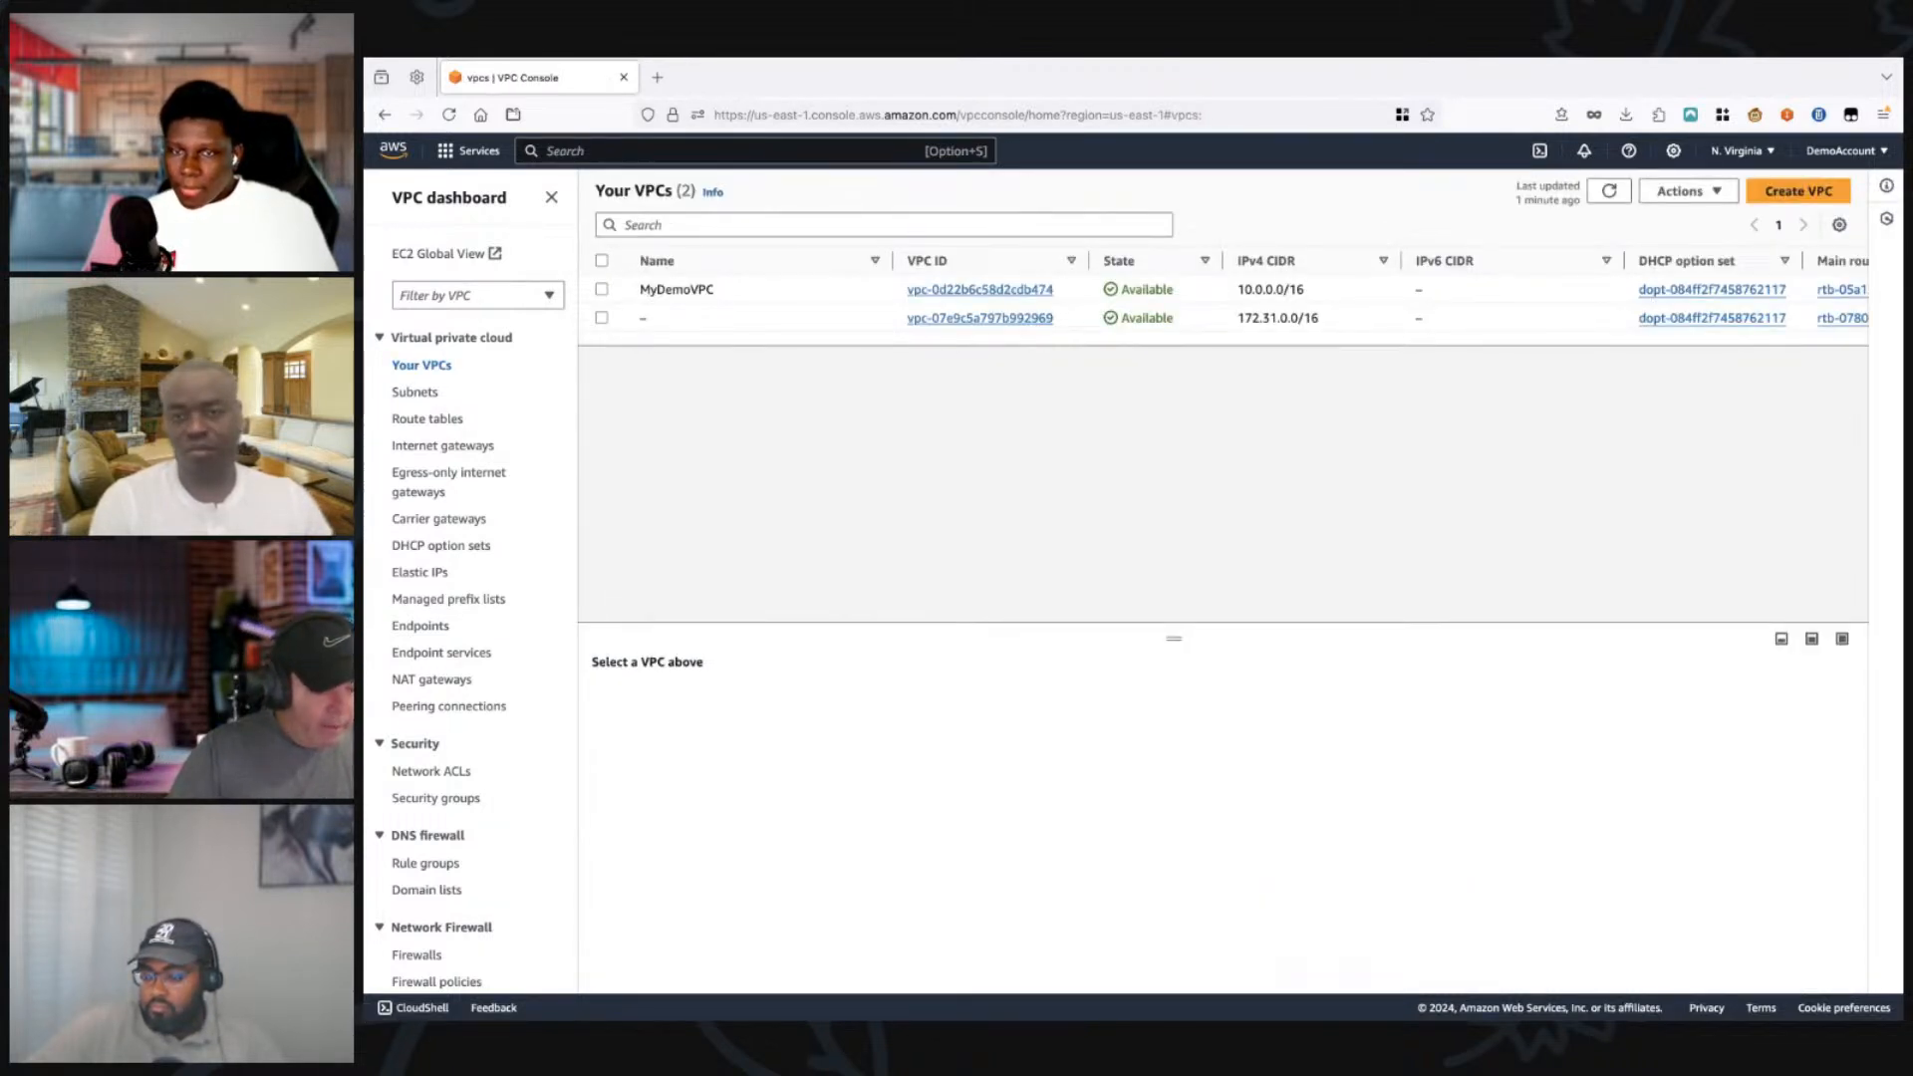
pyautogui.click(602, 289)
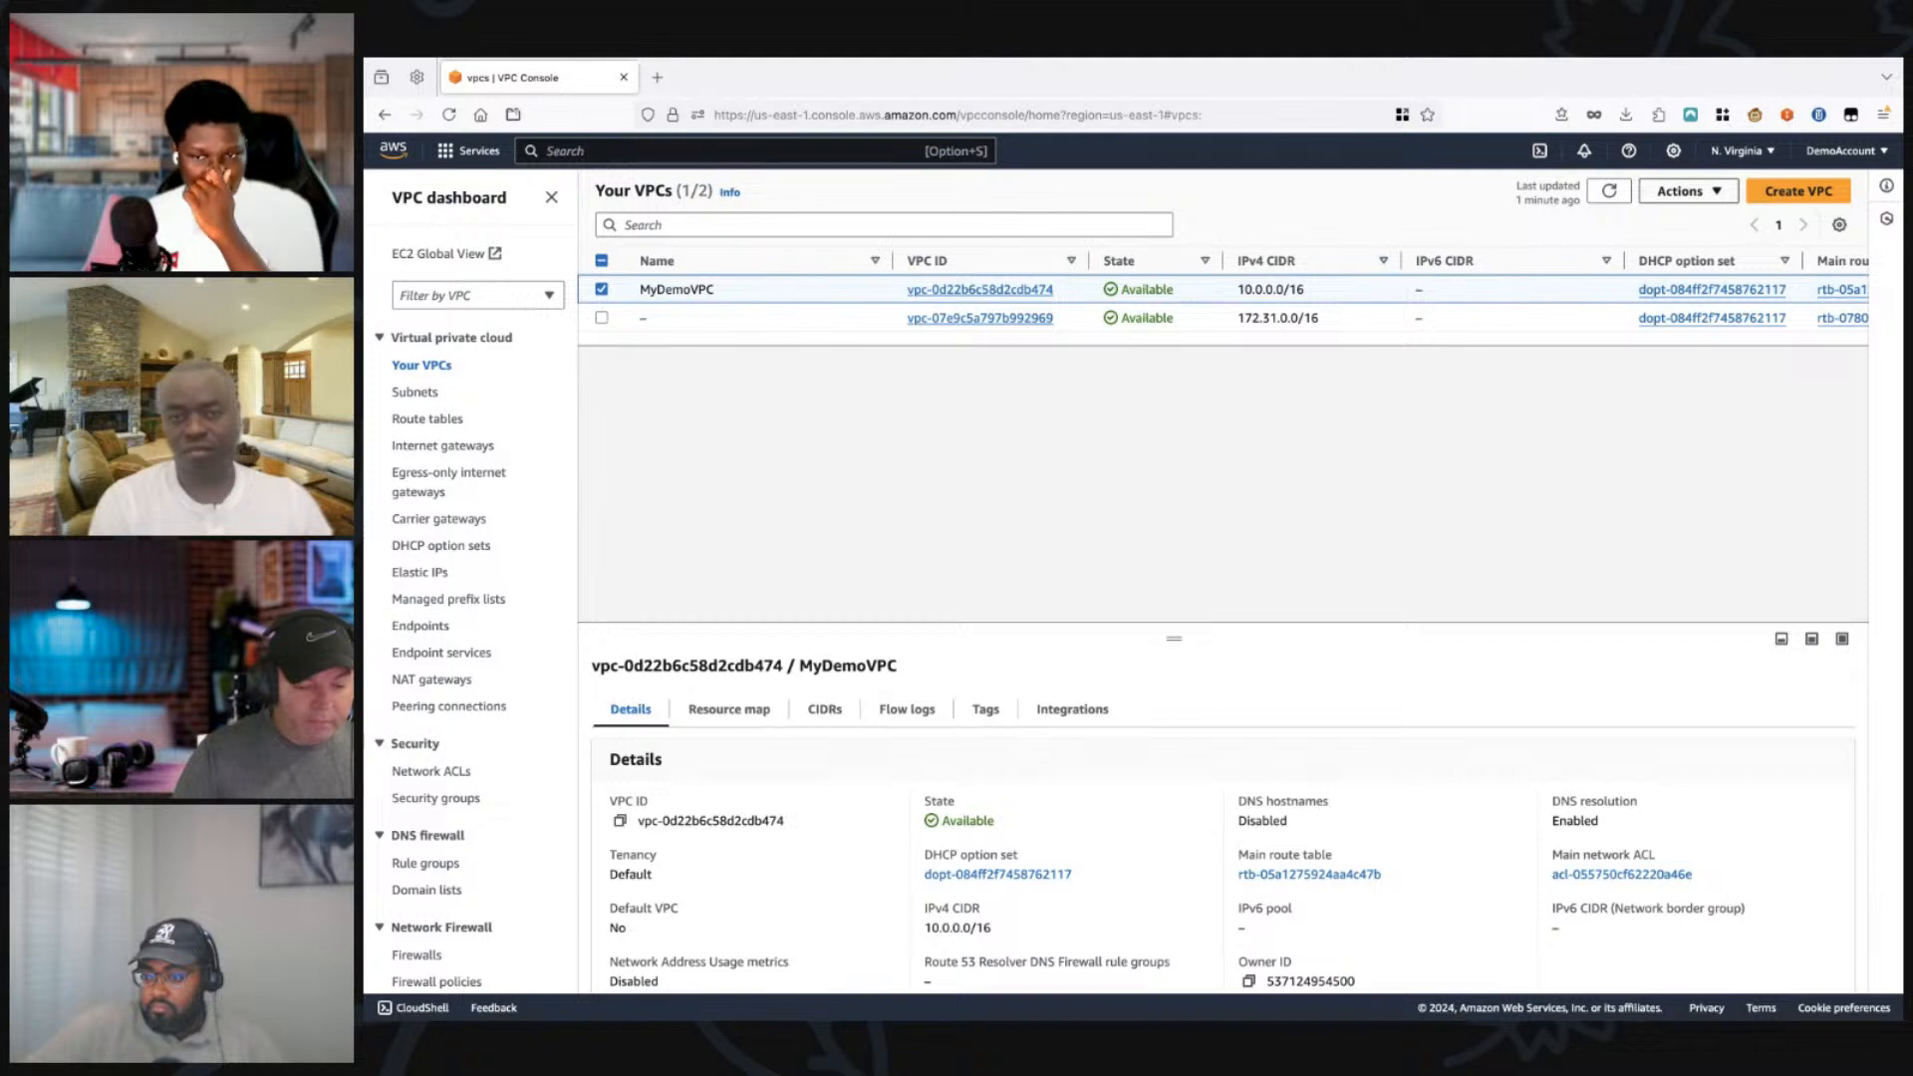
pyautogui.click(602, 289)
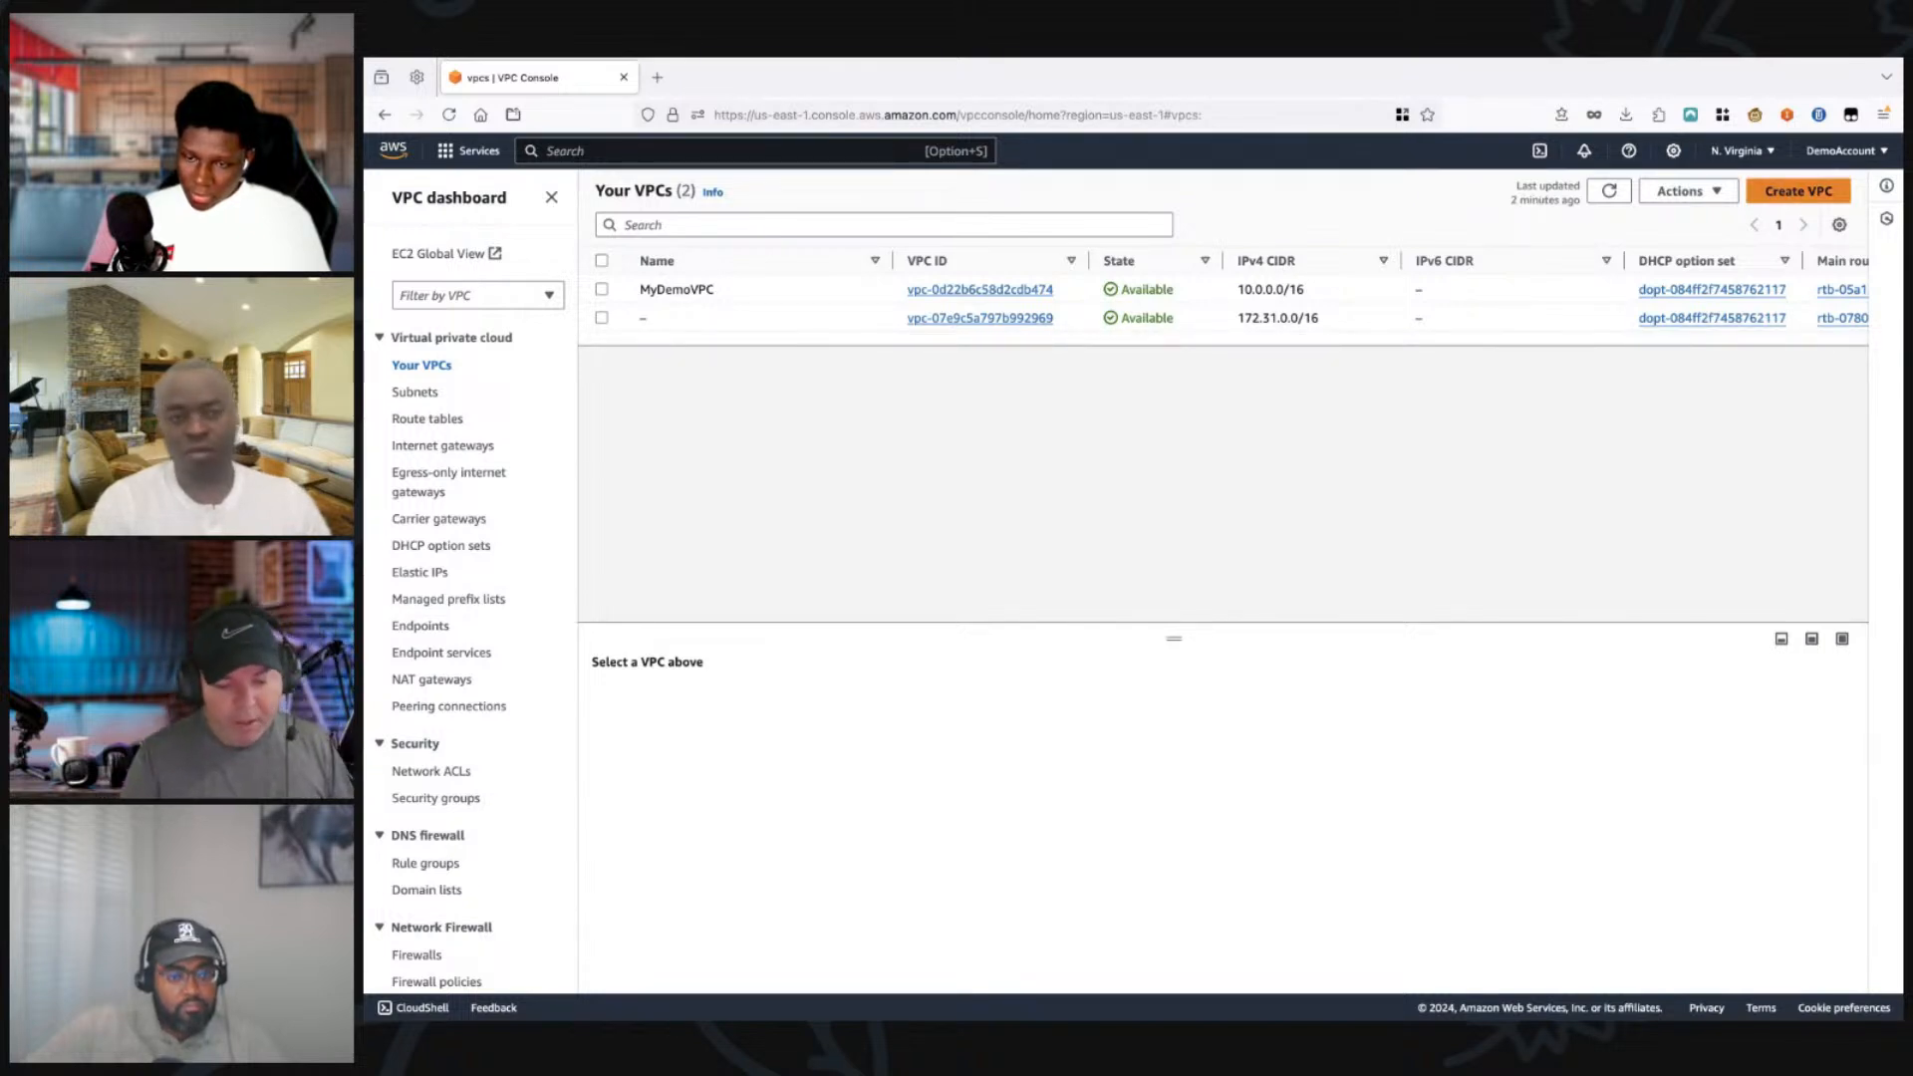
# Step: Start creating a VPC-only resource with the name tag teckshow-vpc
pyautogui.click(1799, 192)
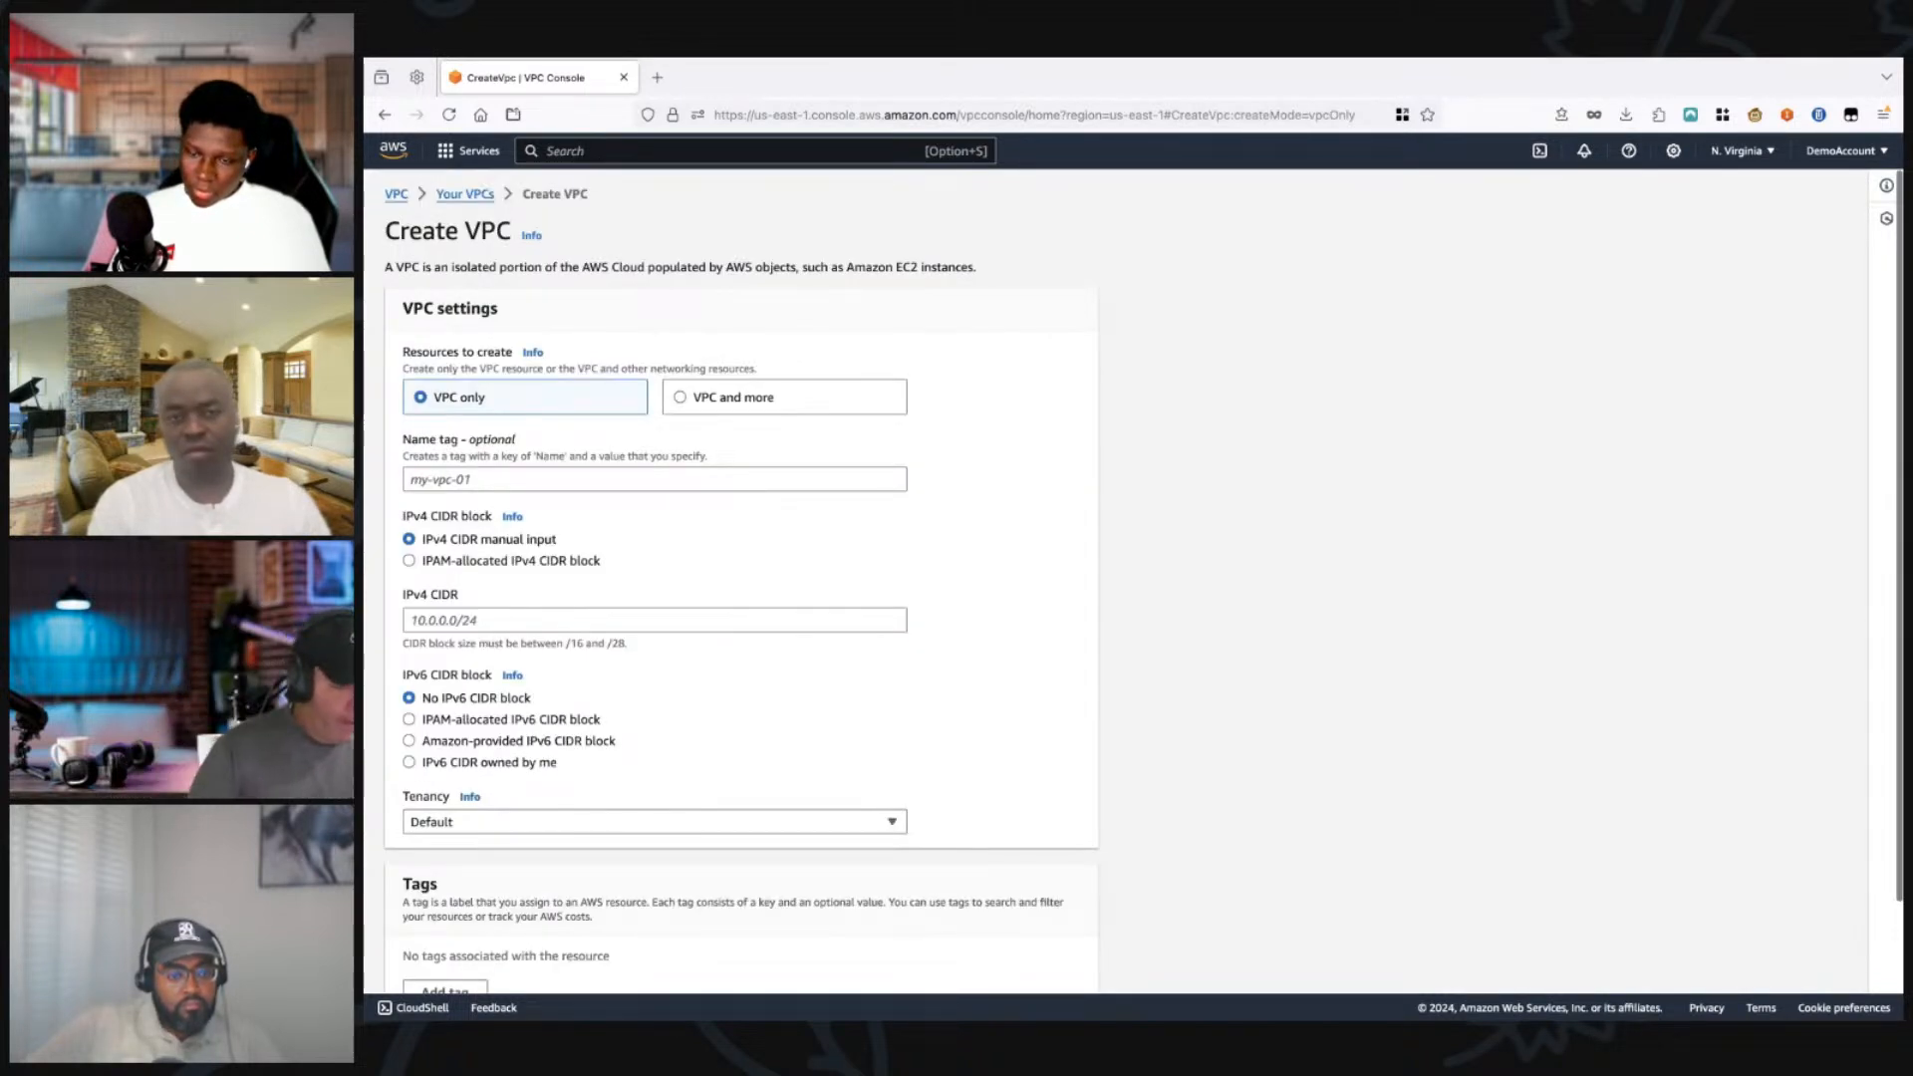
pyautogui.scroll(-1, 1134, 581)
pyautogui.scroll(1, 1134, 581)
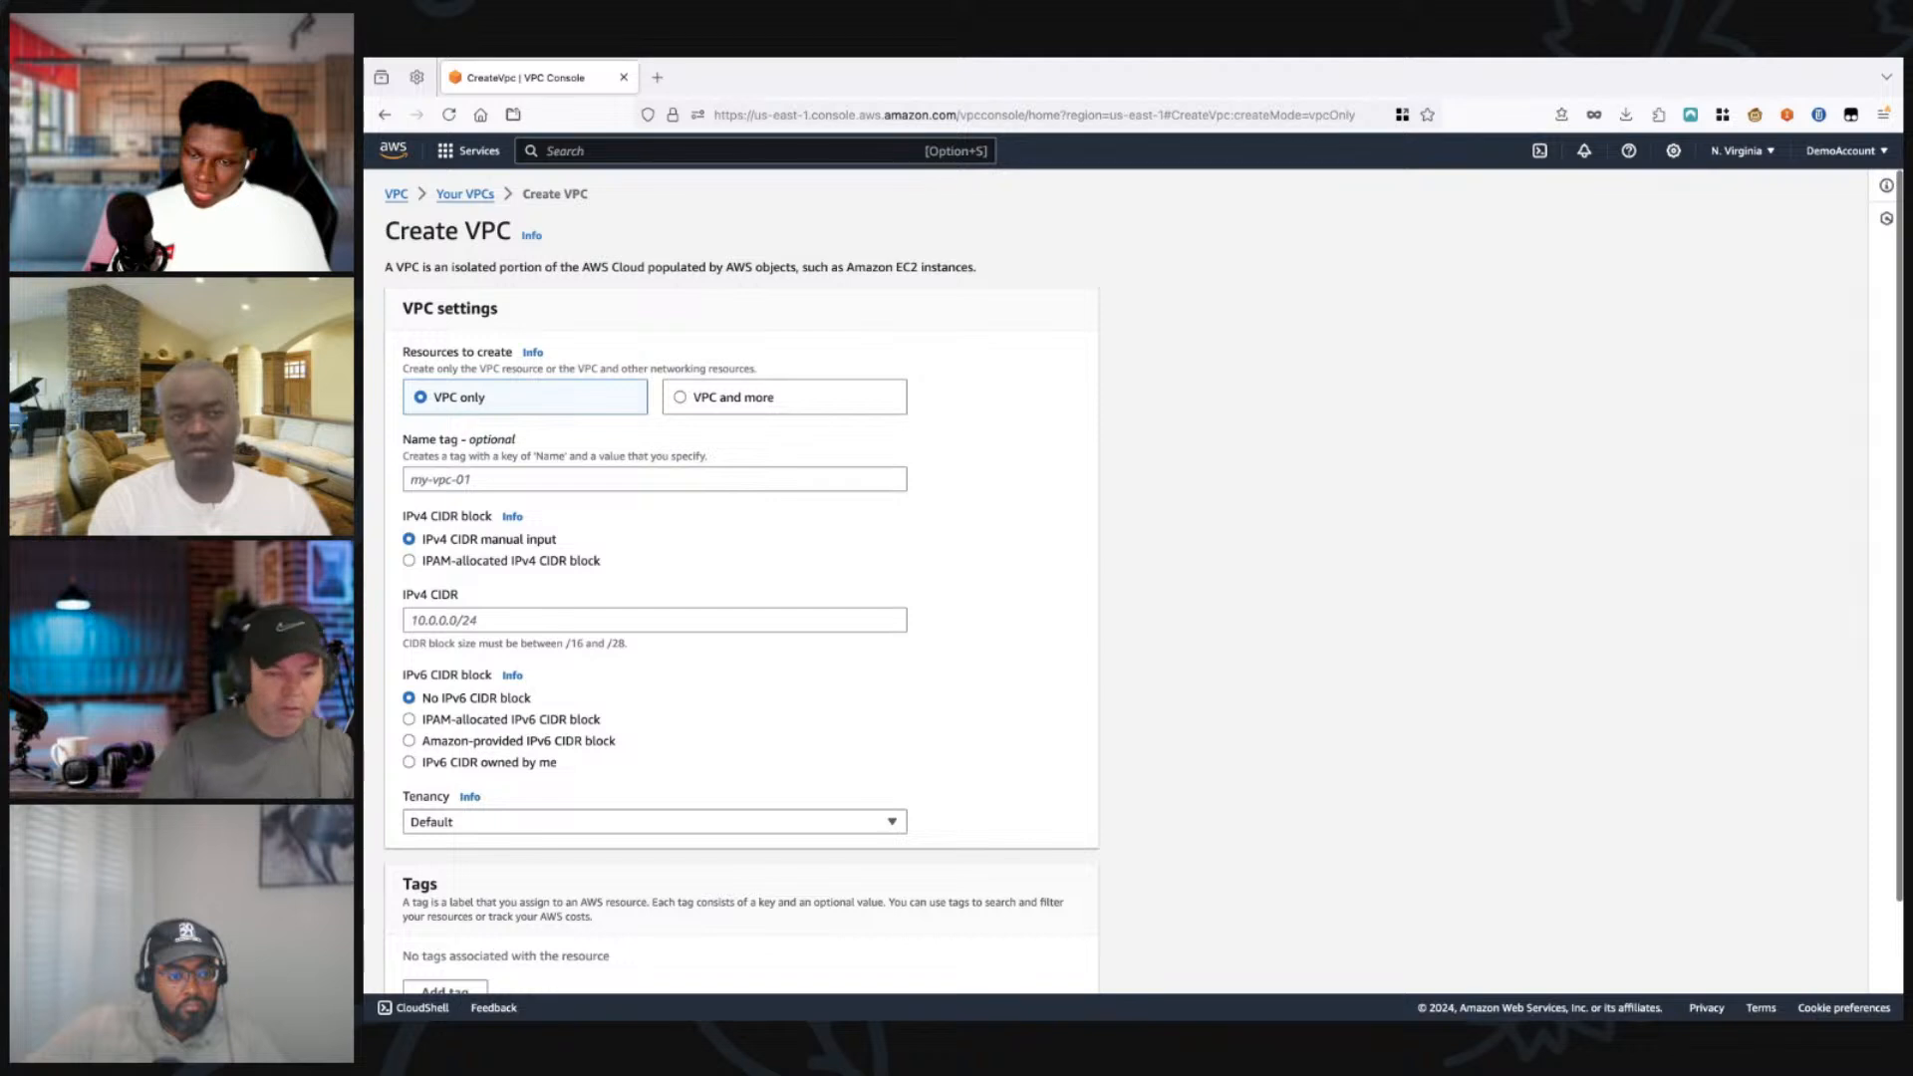
pyautogui.click(655, 479)
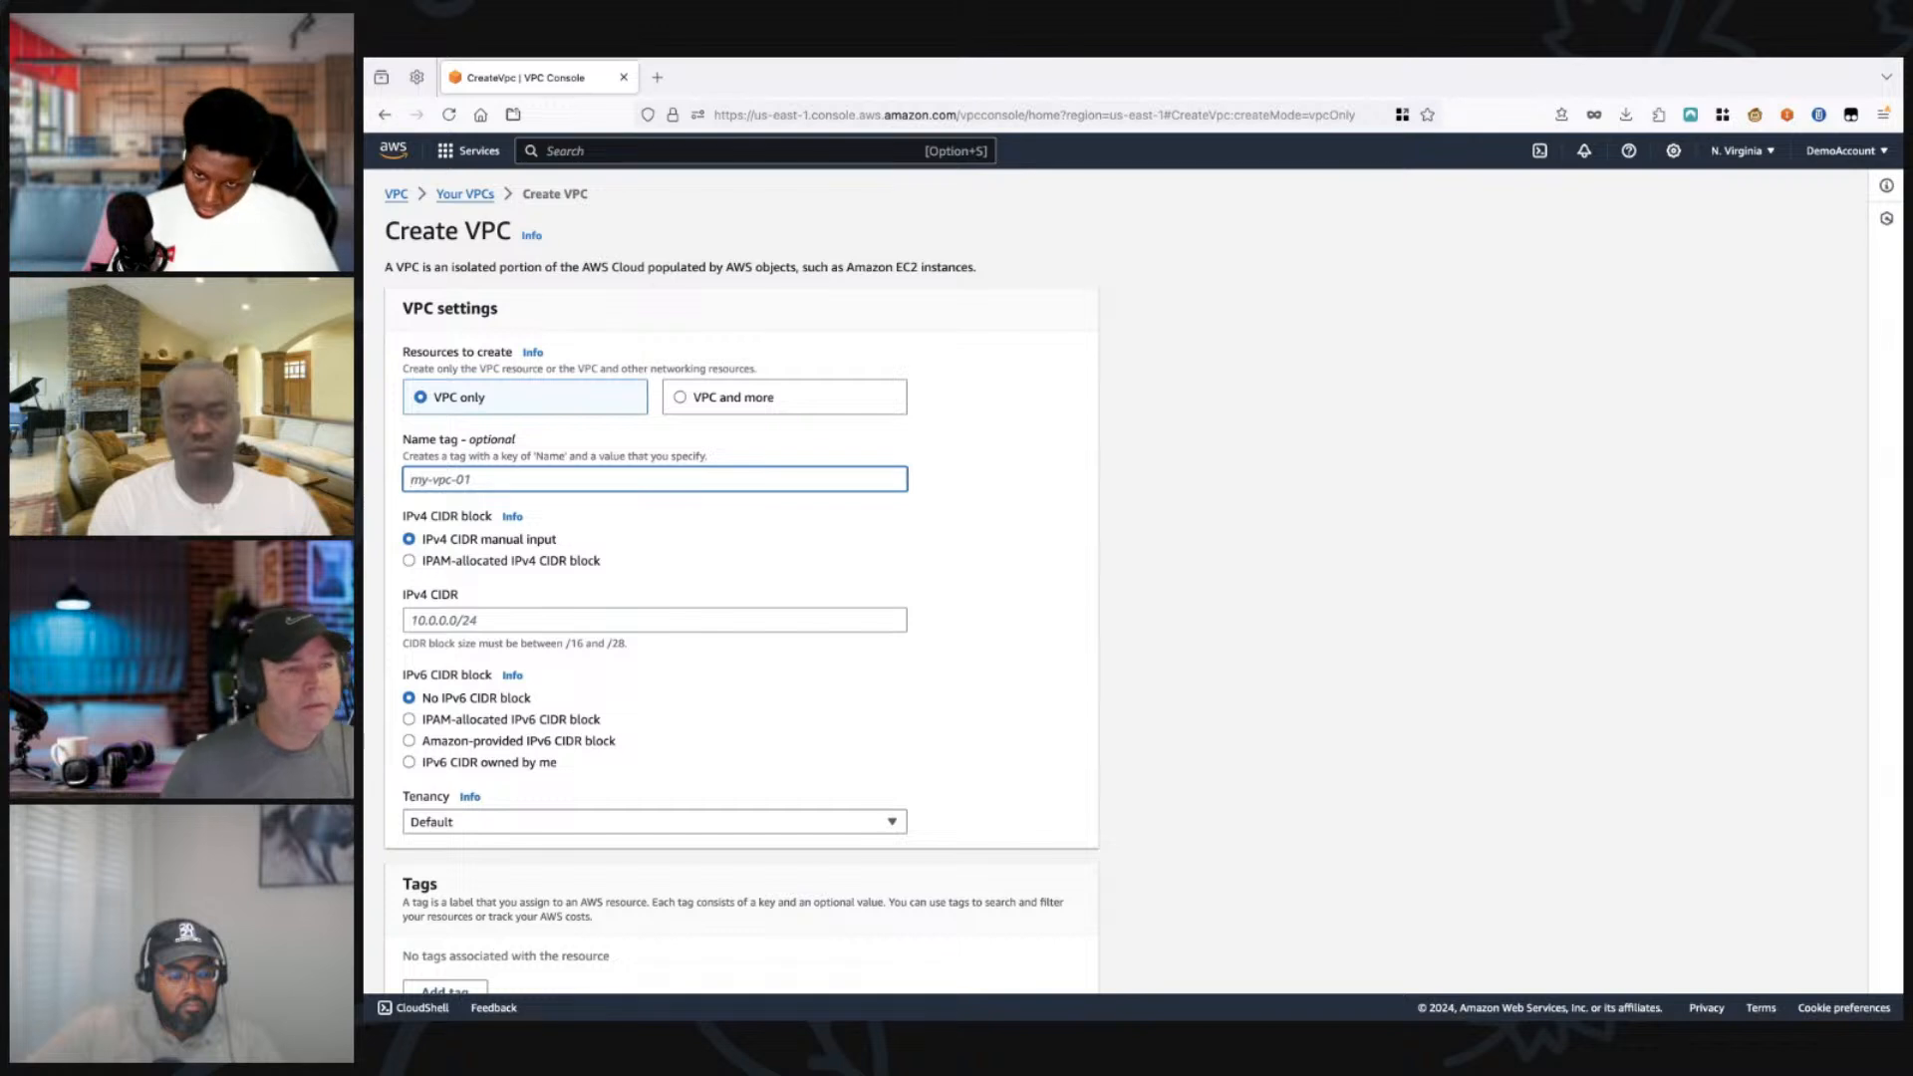
pyautogui.write('tec')
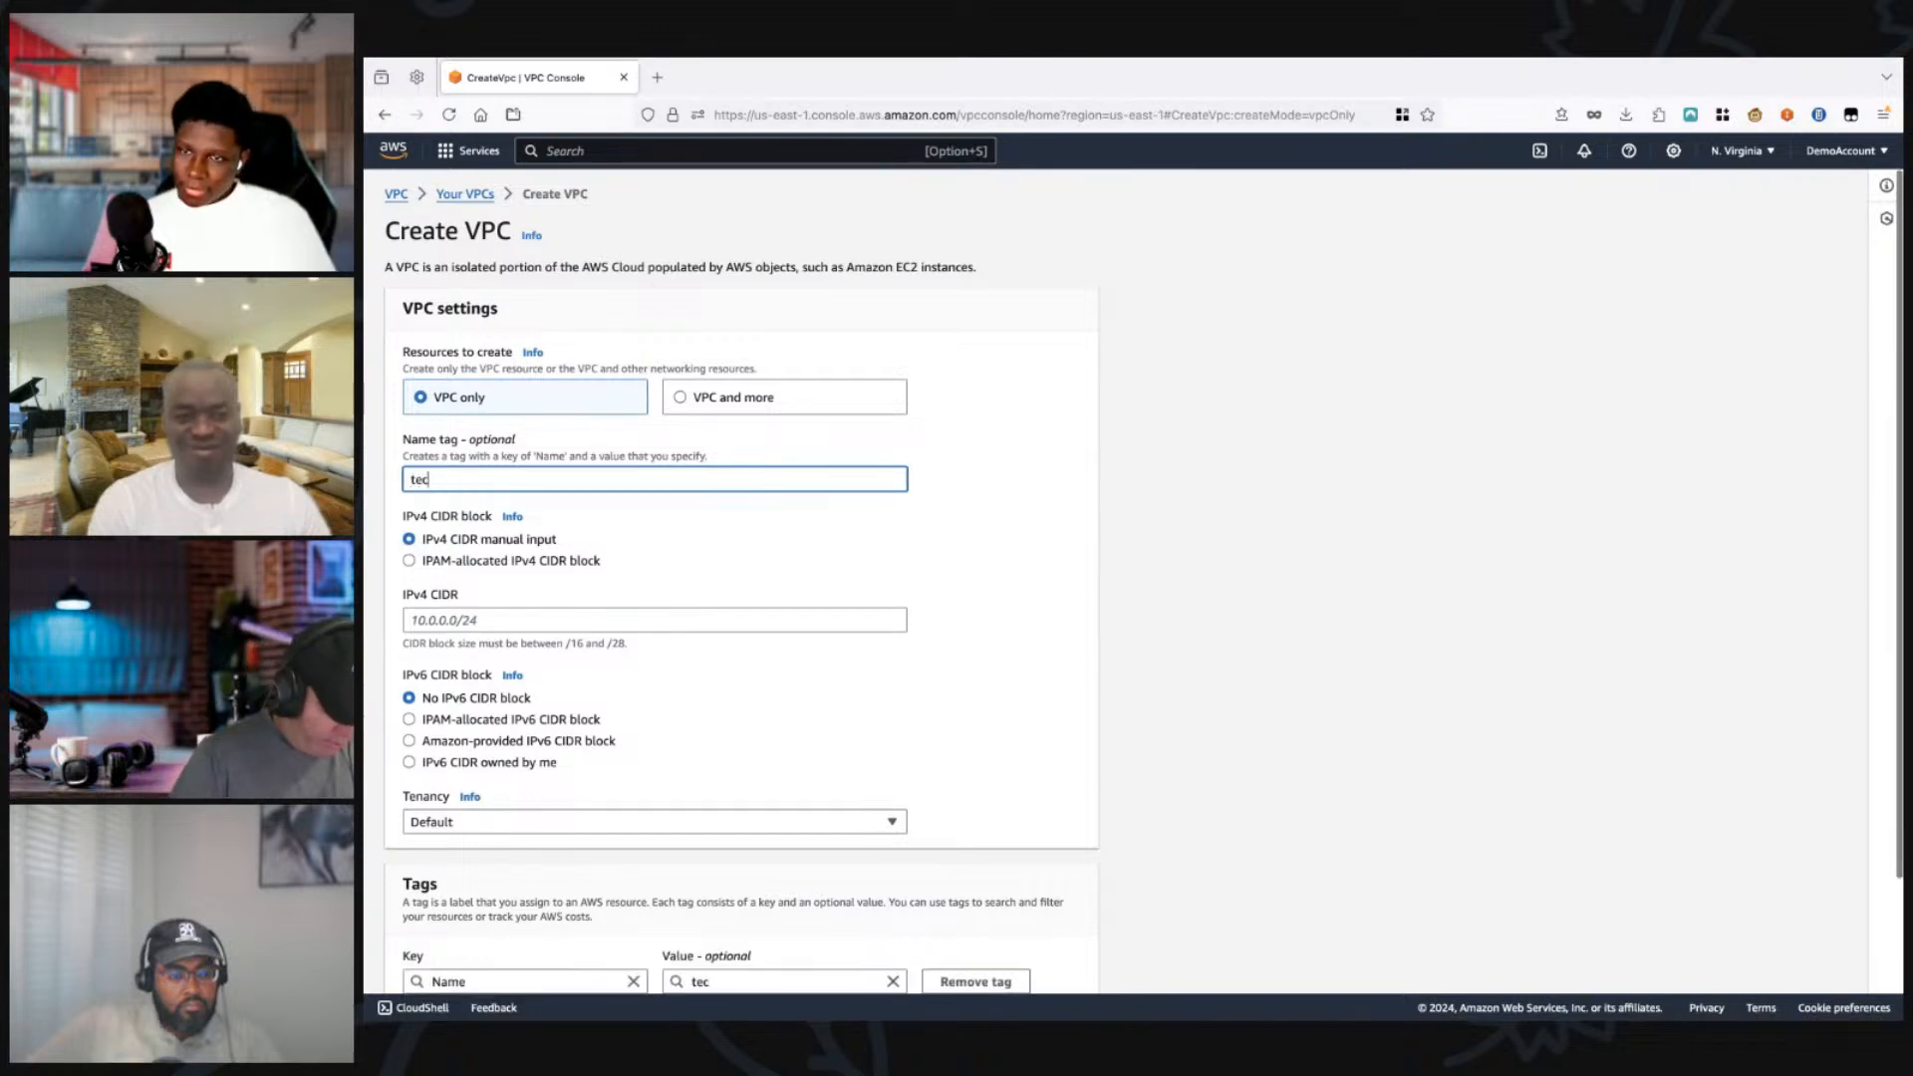
pyautogui.write('ksho')
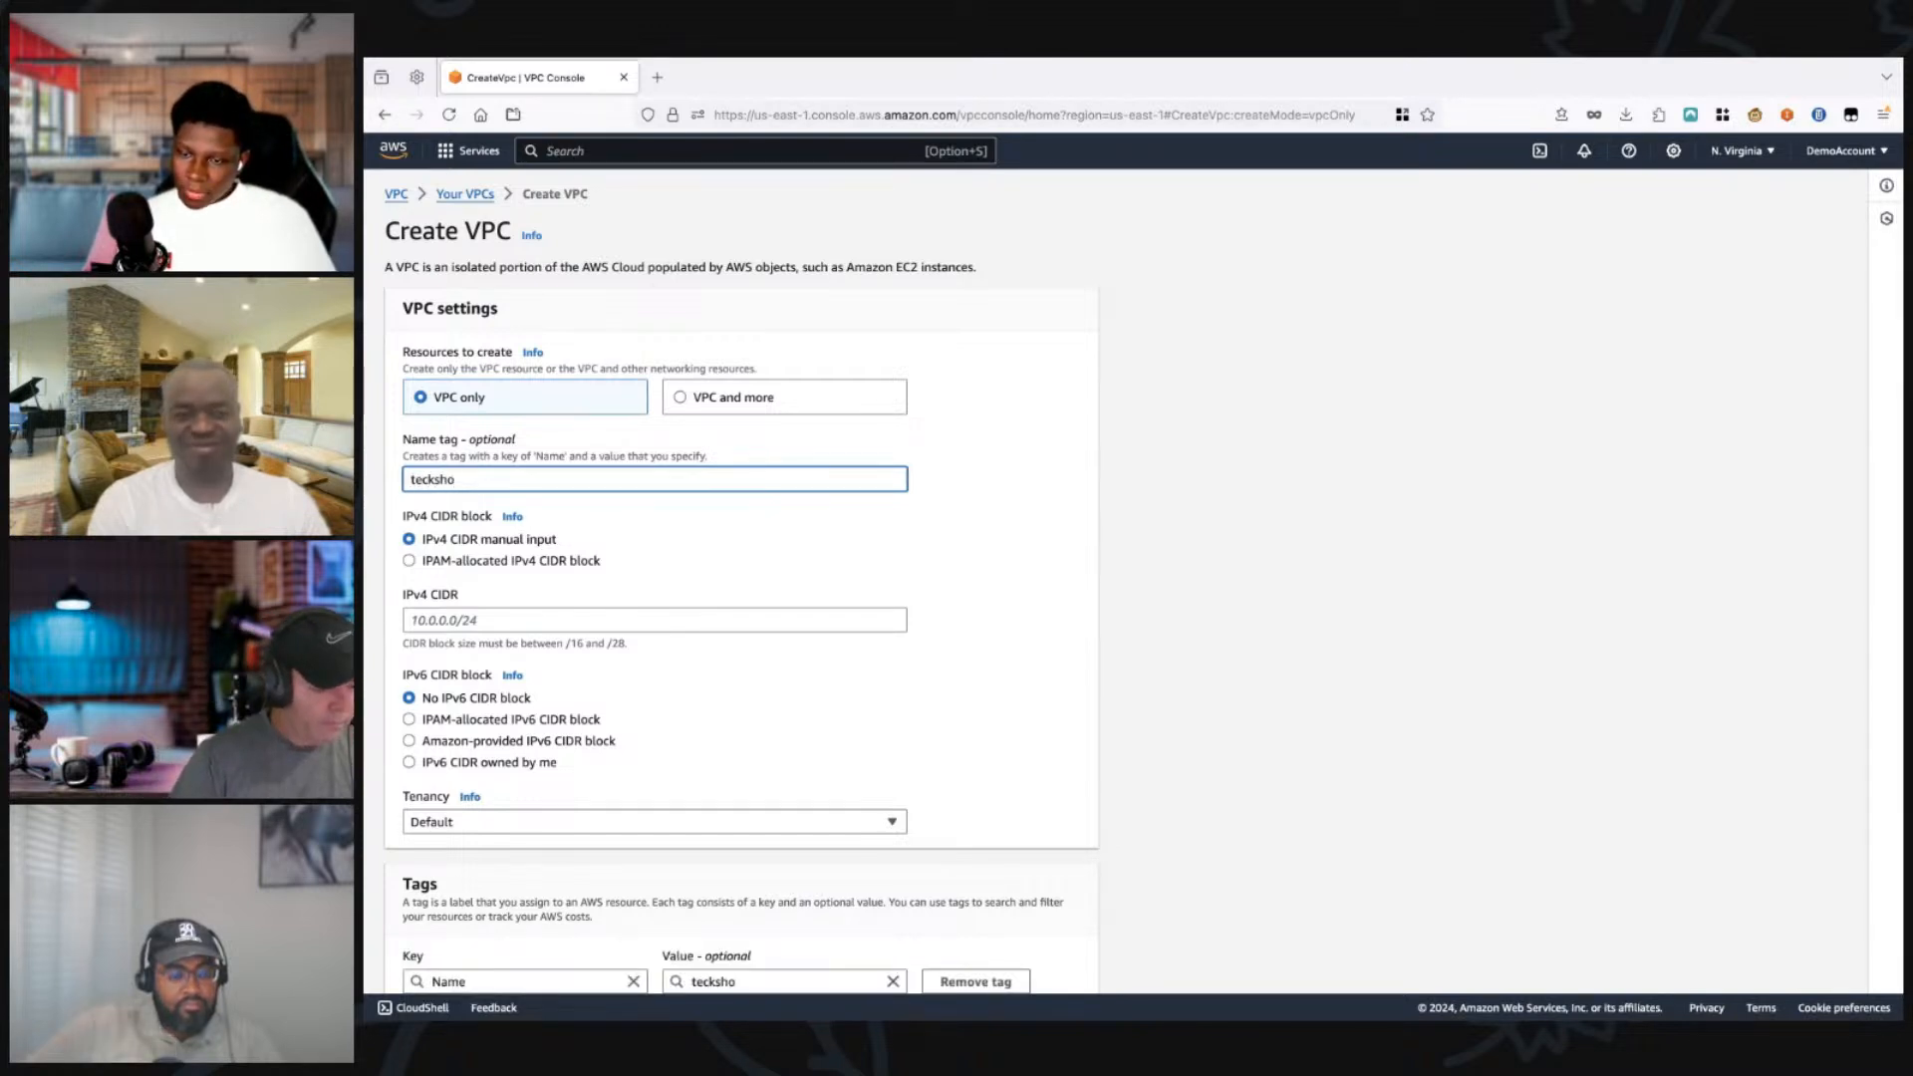
pyautogui.write('rw')
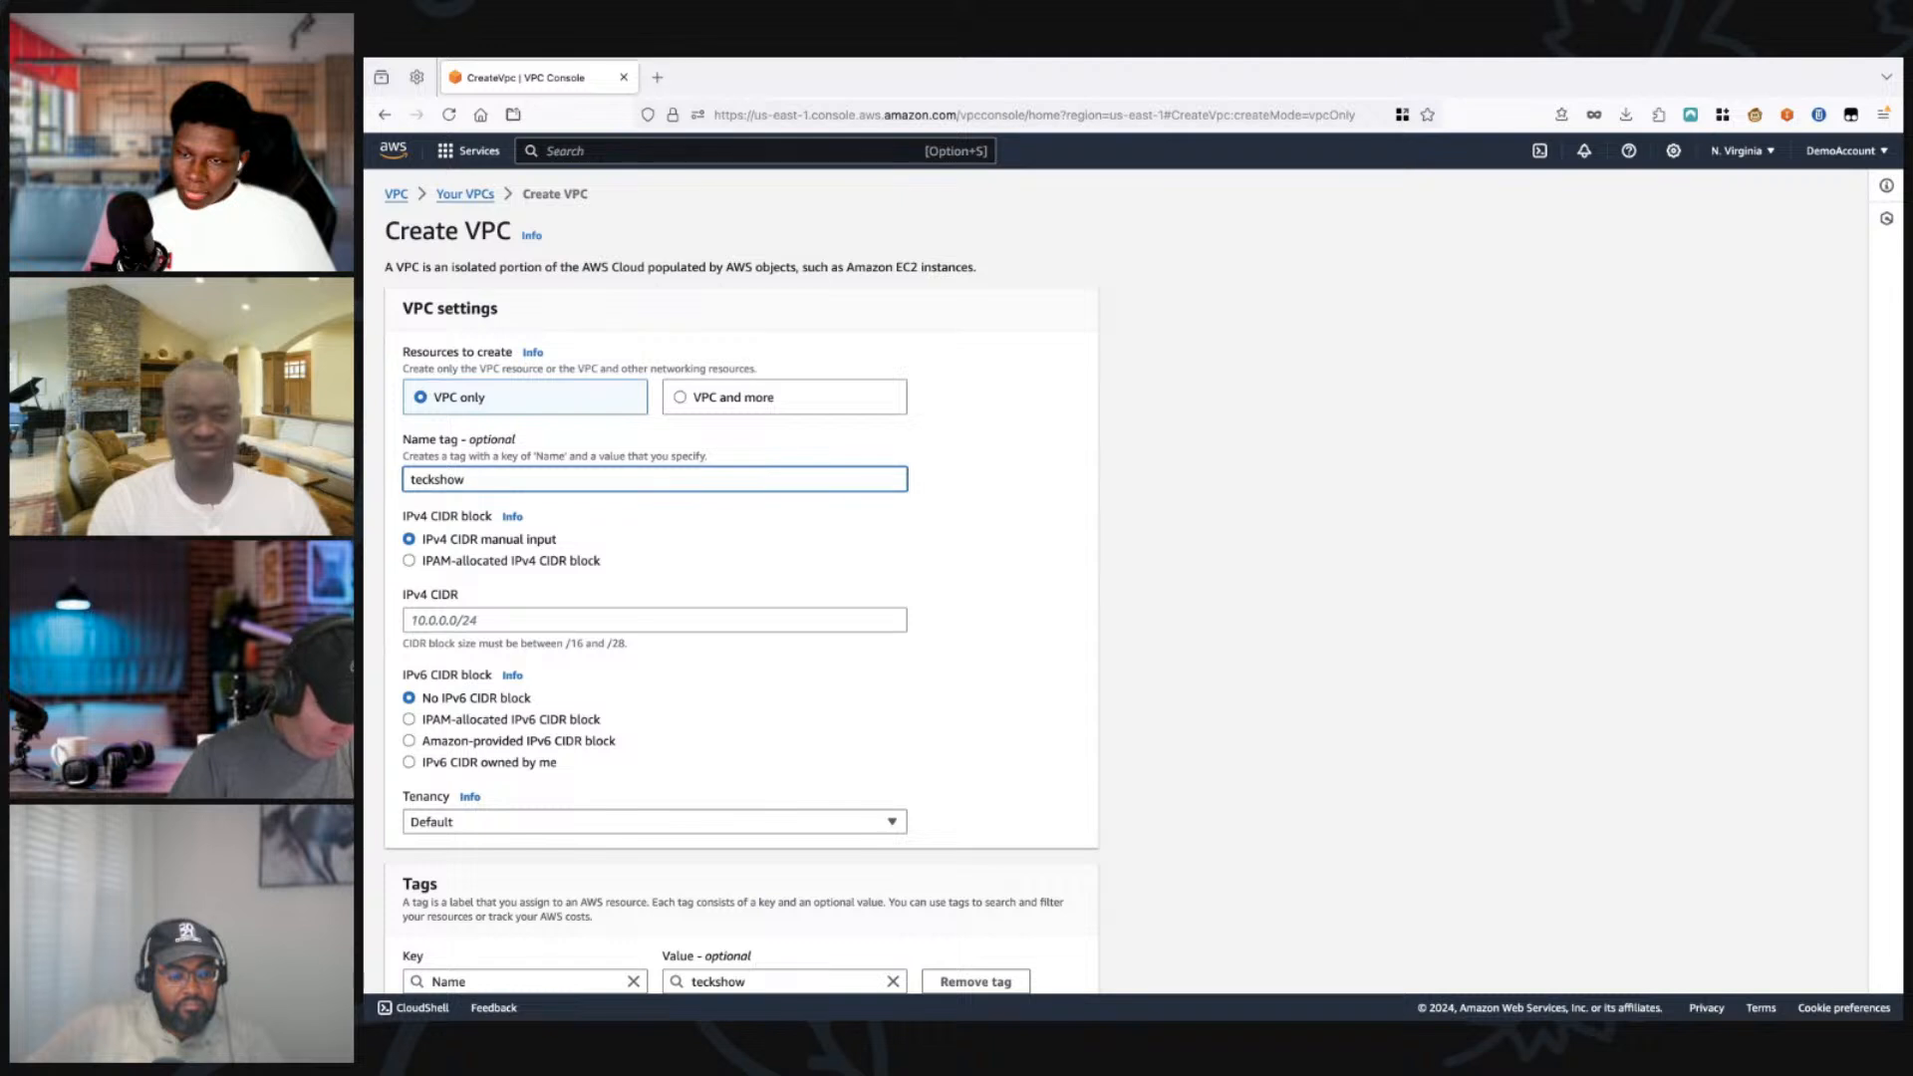
pyautogui.write('-vpc')
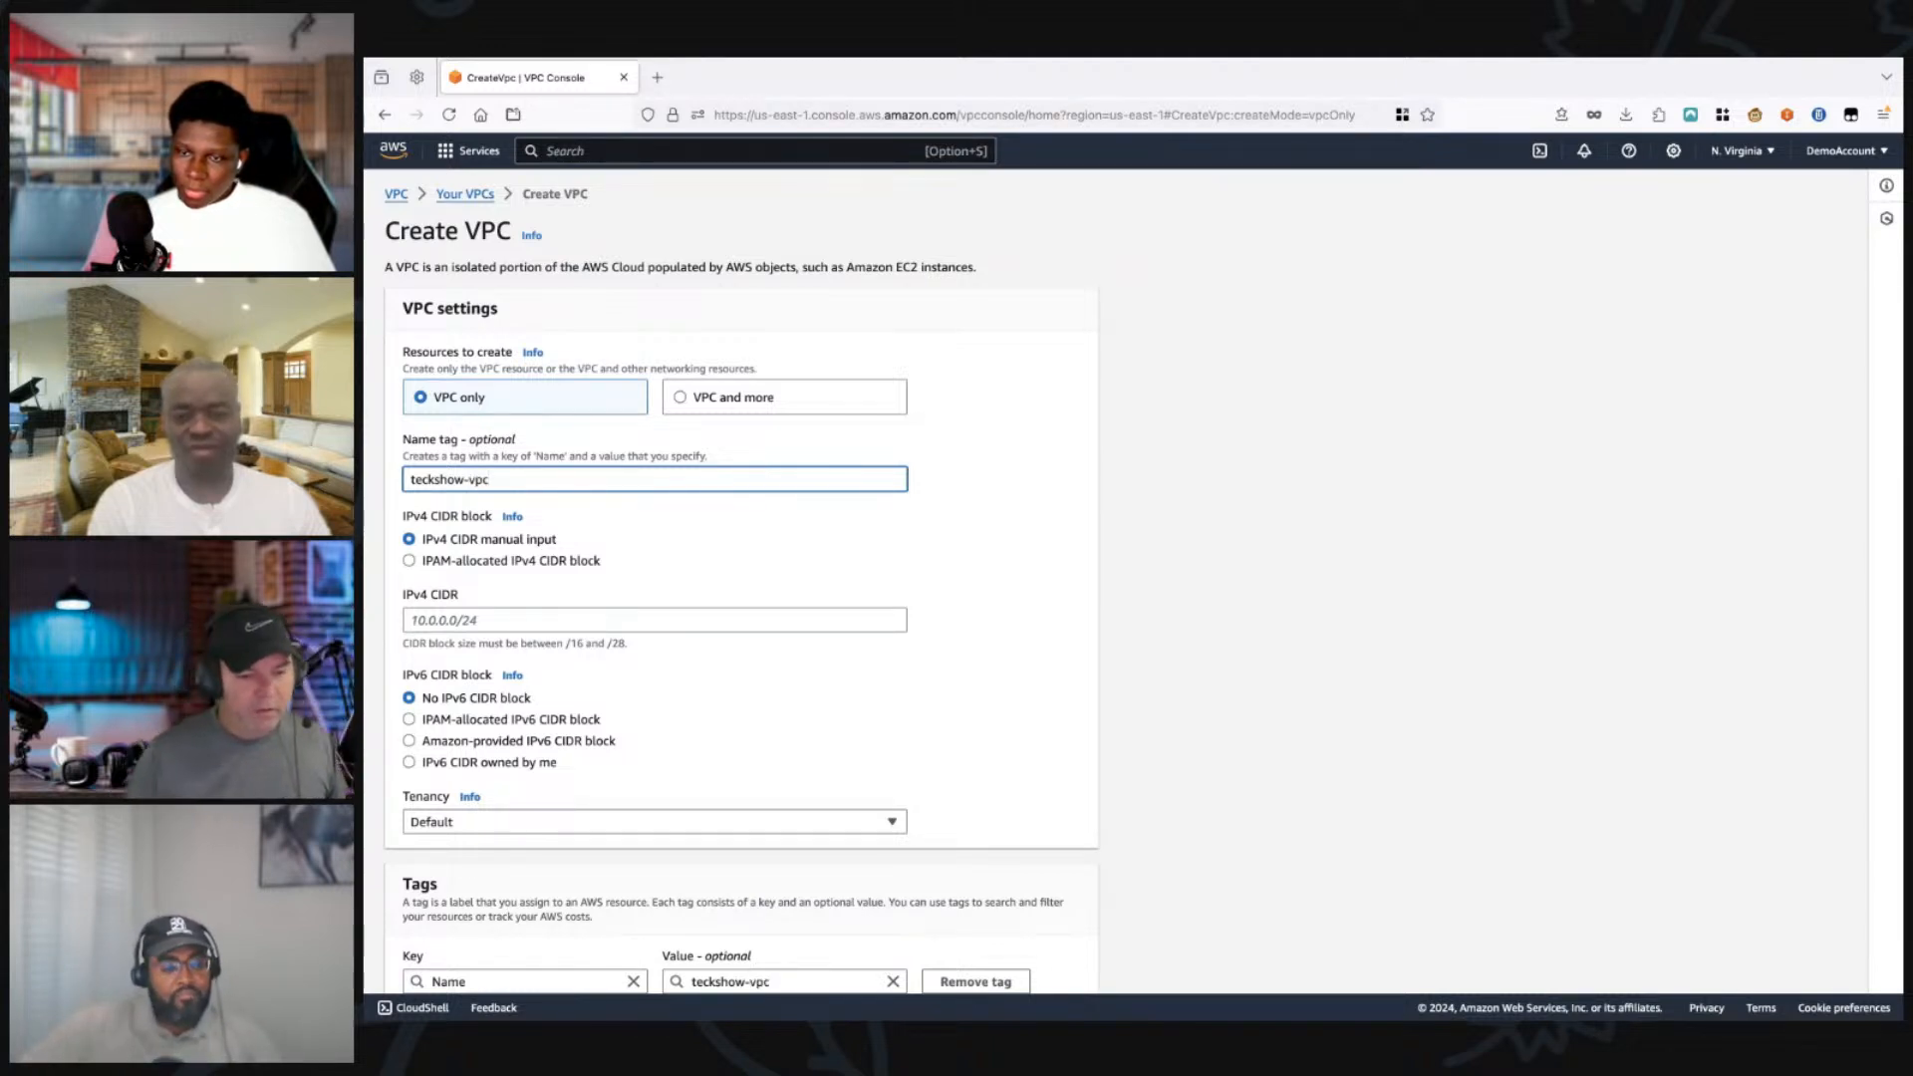
# Step: Set the new VPC's IPv4 CIDR block to 10.0.0.0/16
pyautogui.scroll(-3, 1136, 583)
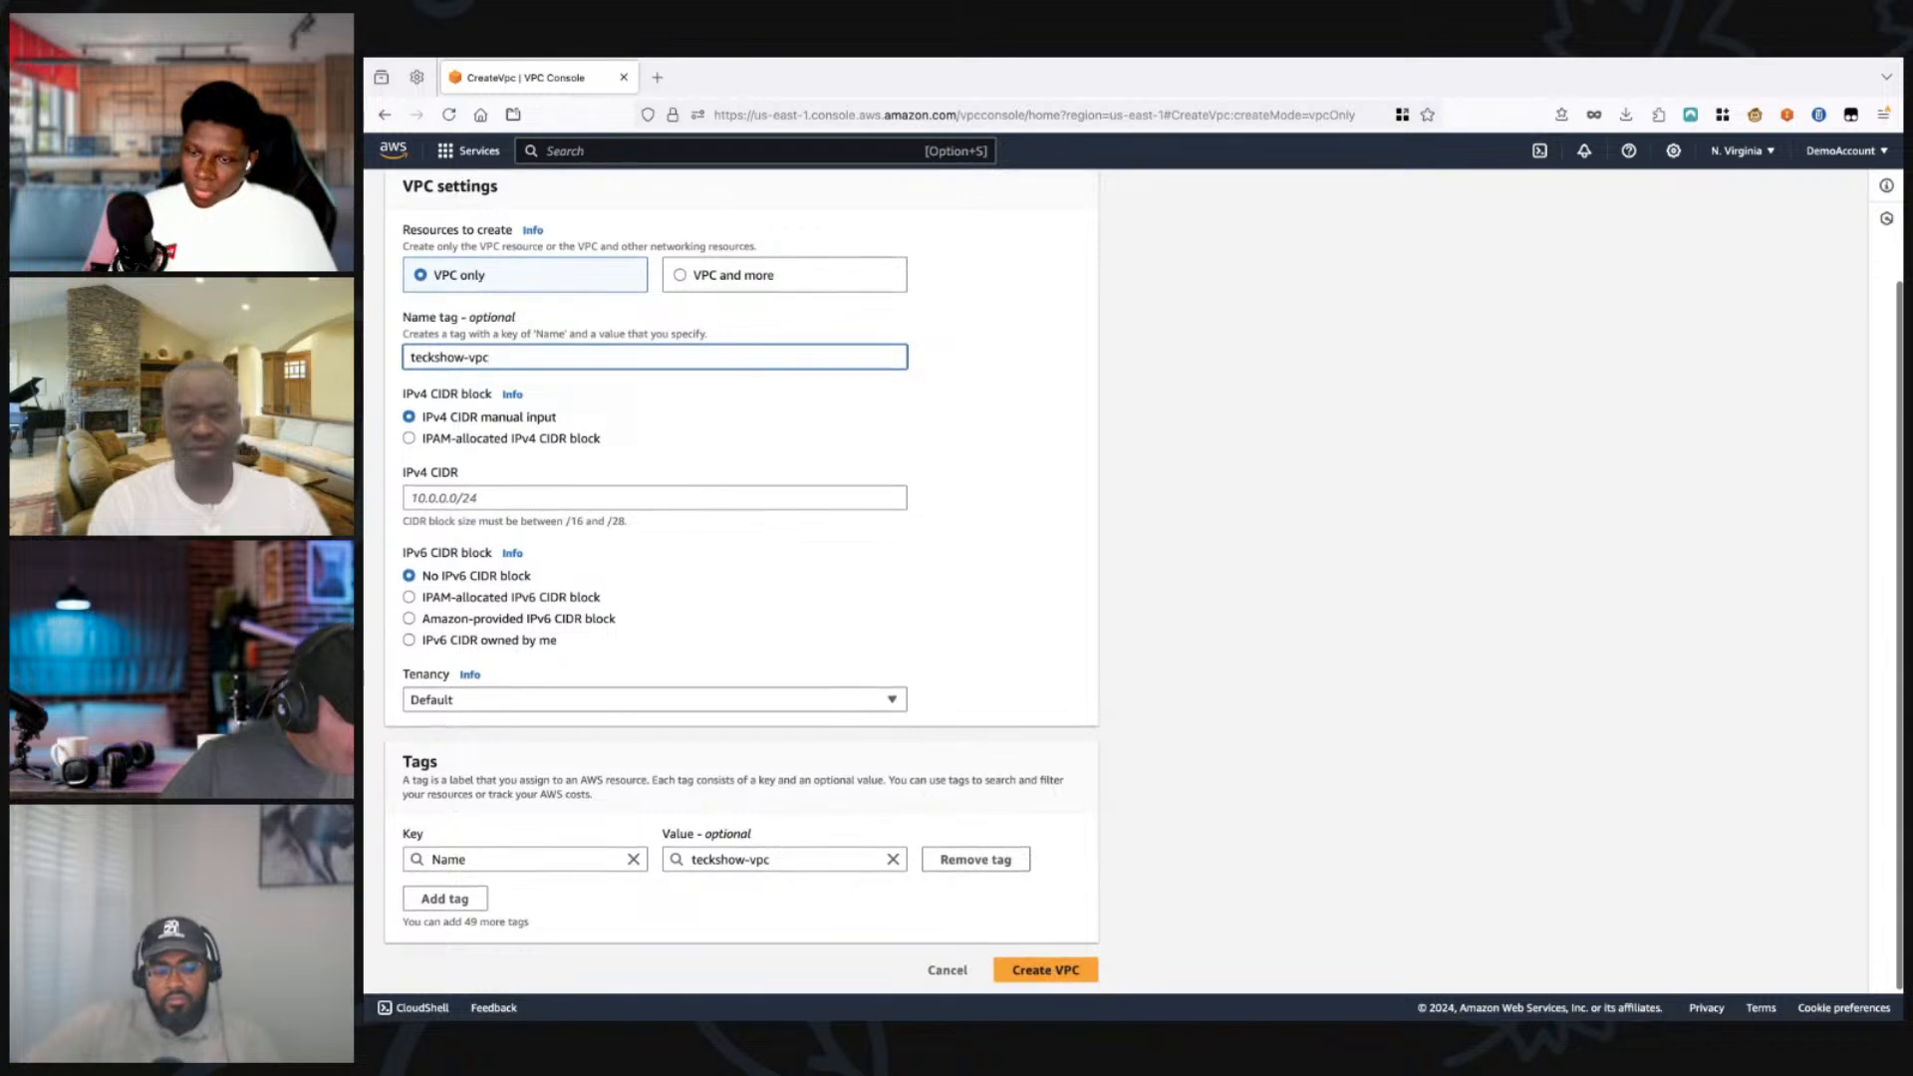
pyautogui.click(655, 498)
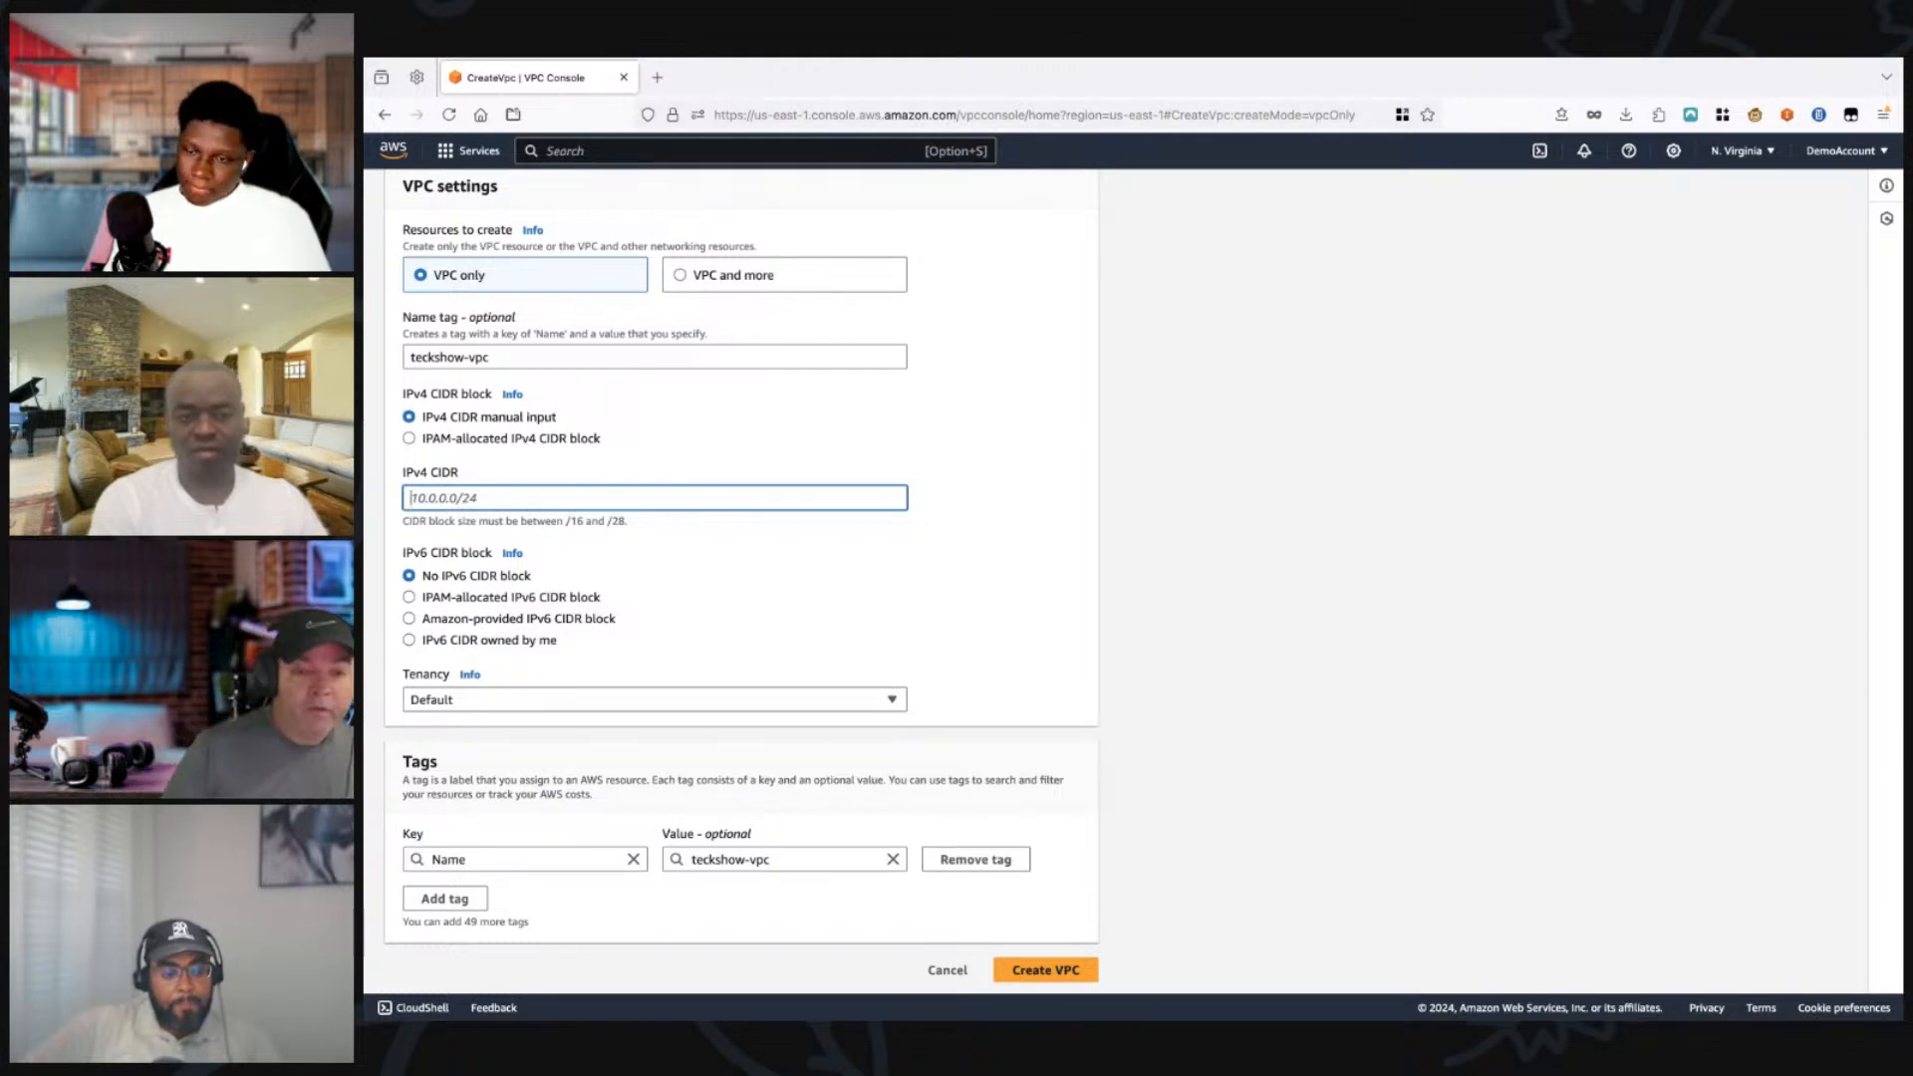
pyautogui.write('10.0')
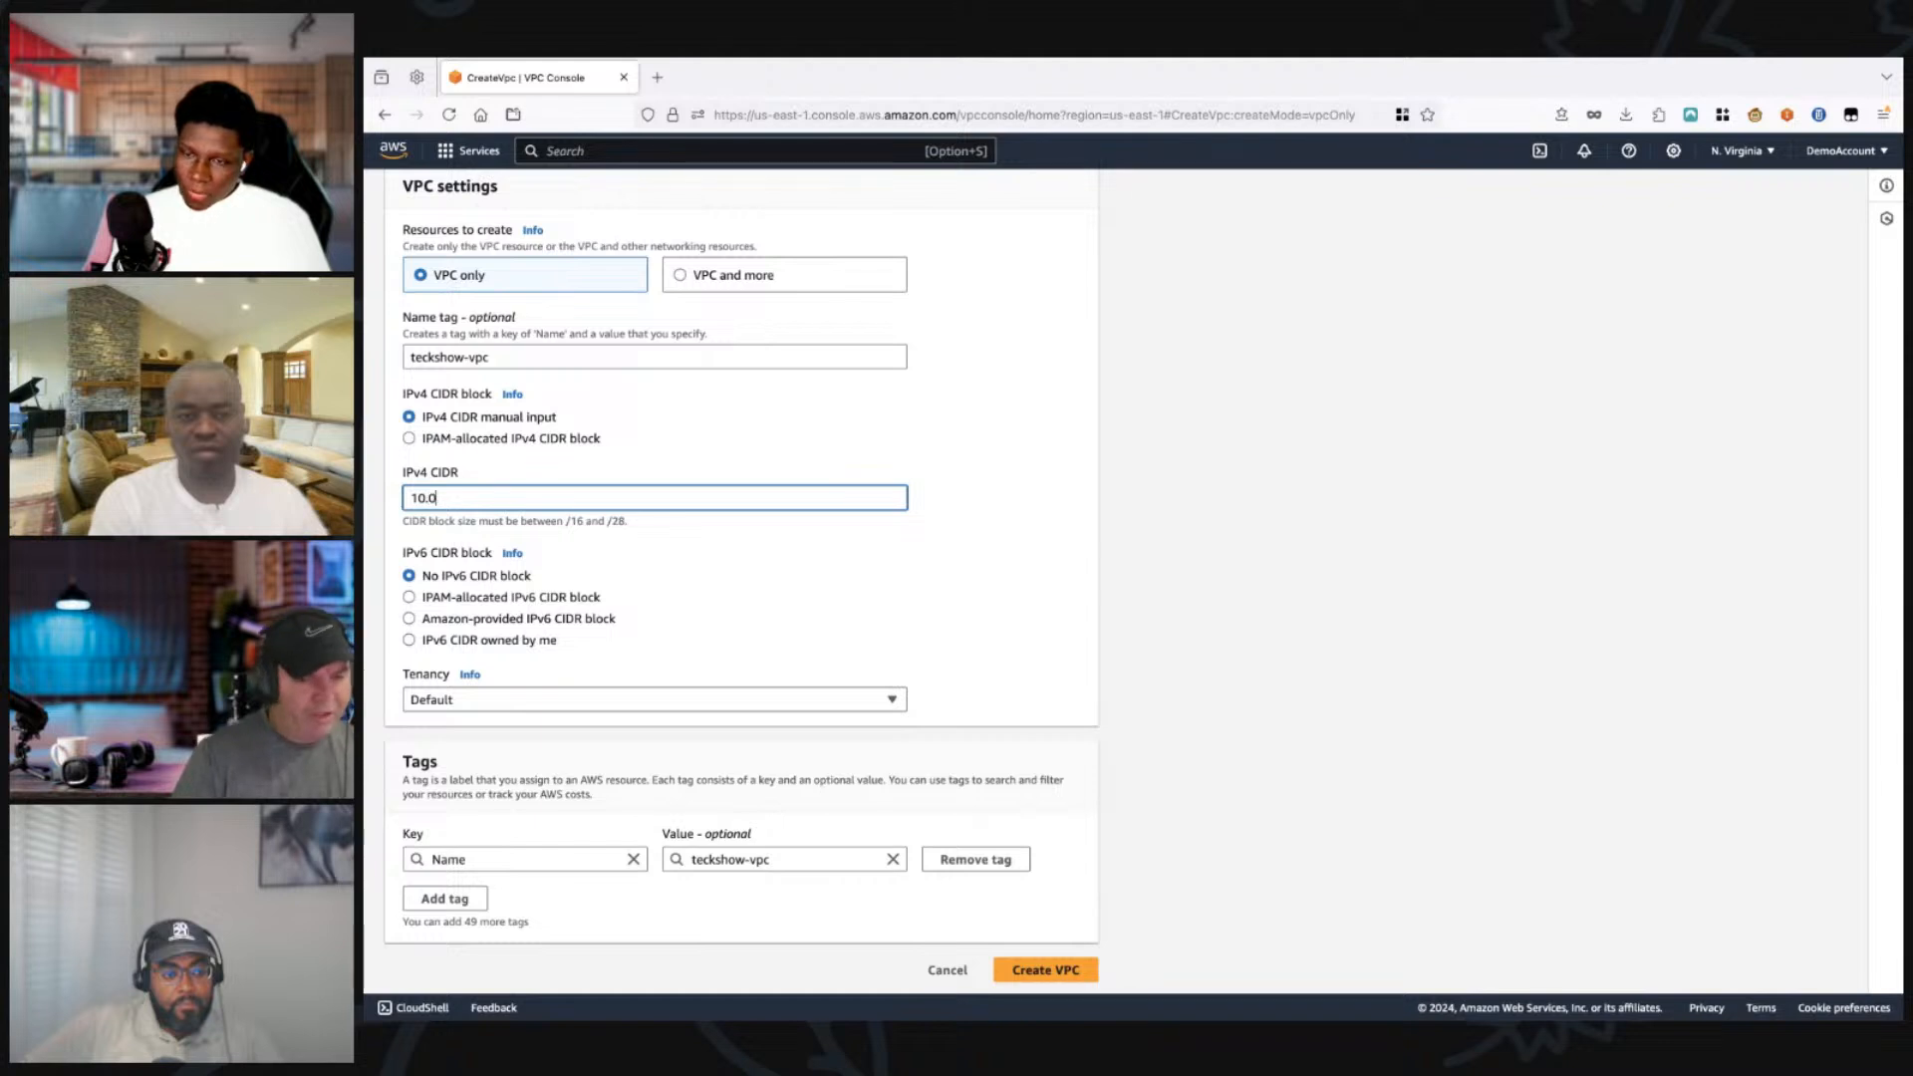
pyautogui.write('.0.0')
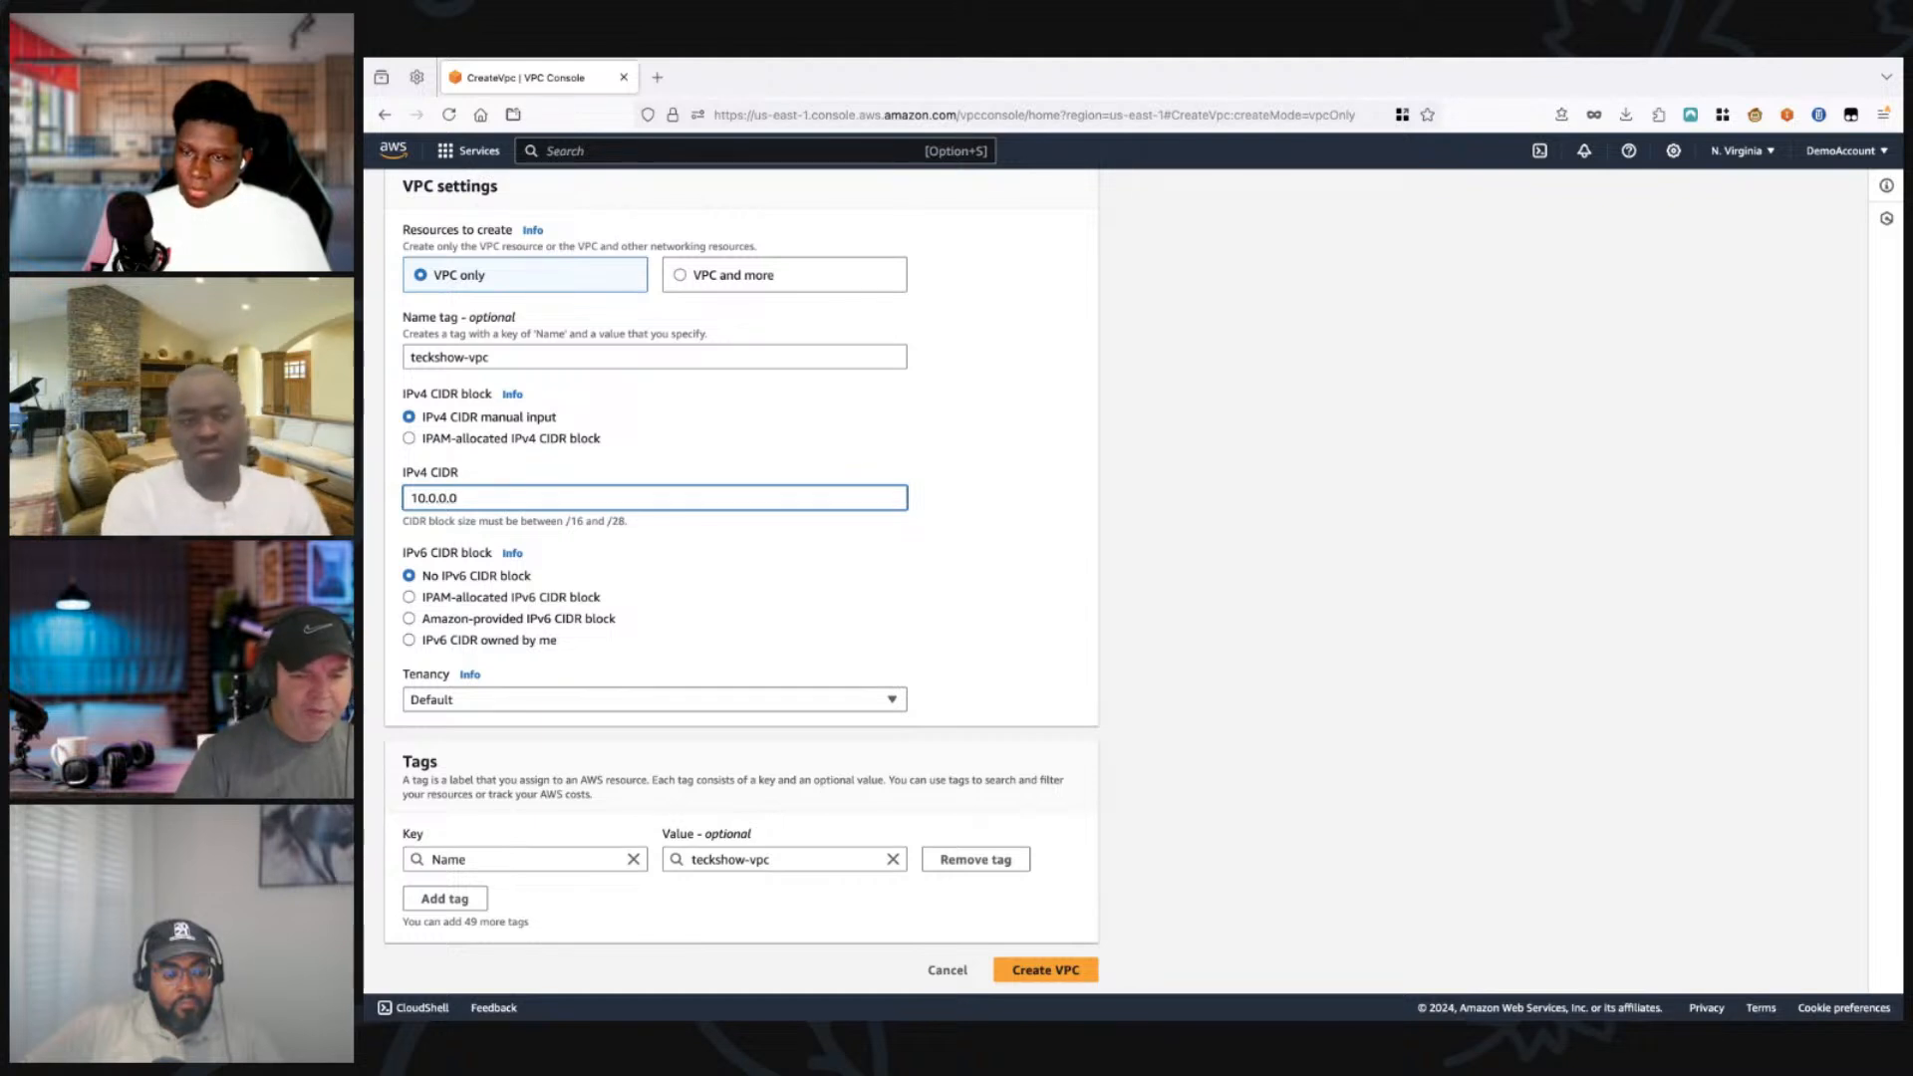
pyautogui.write('/16')
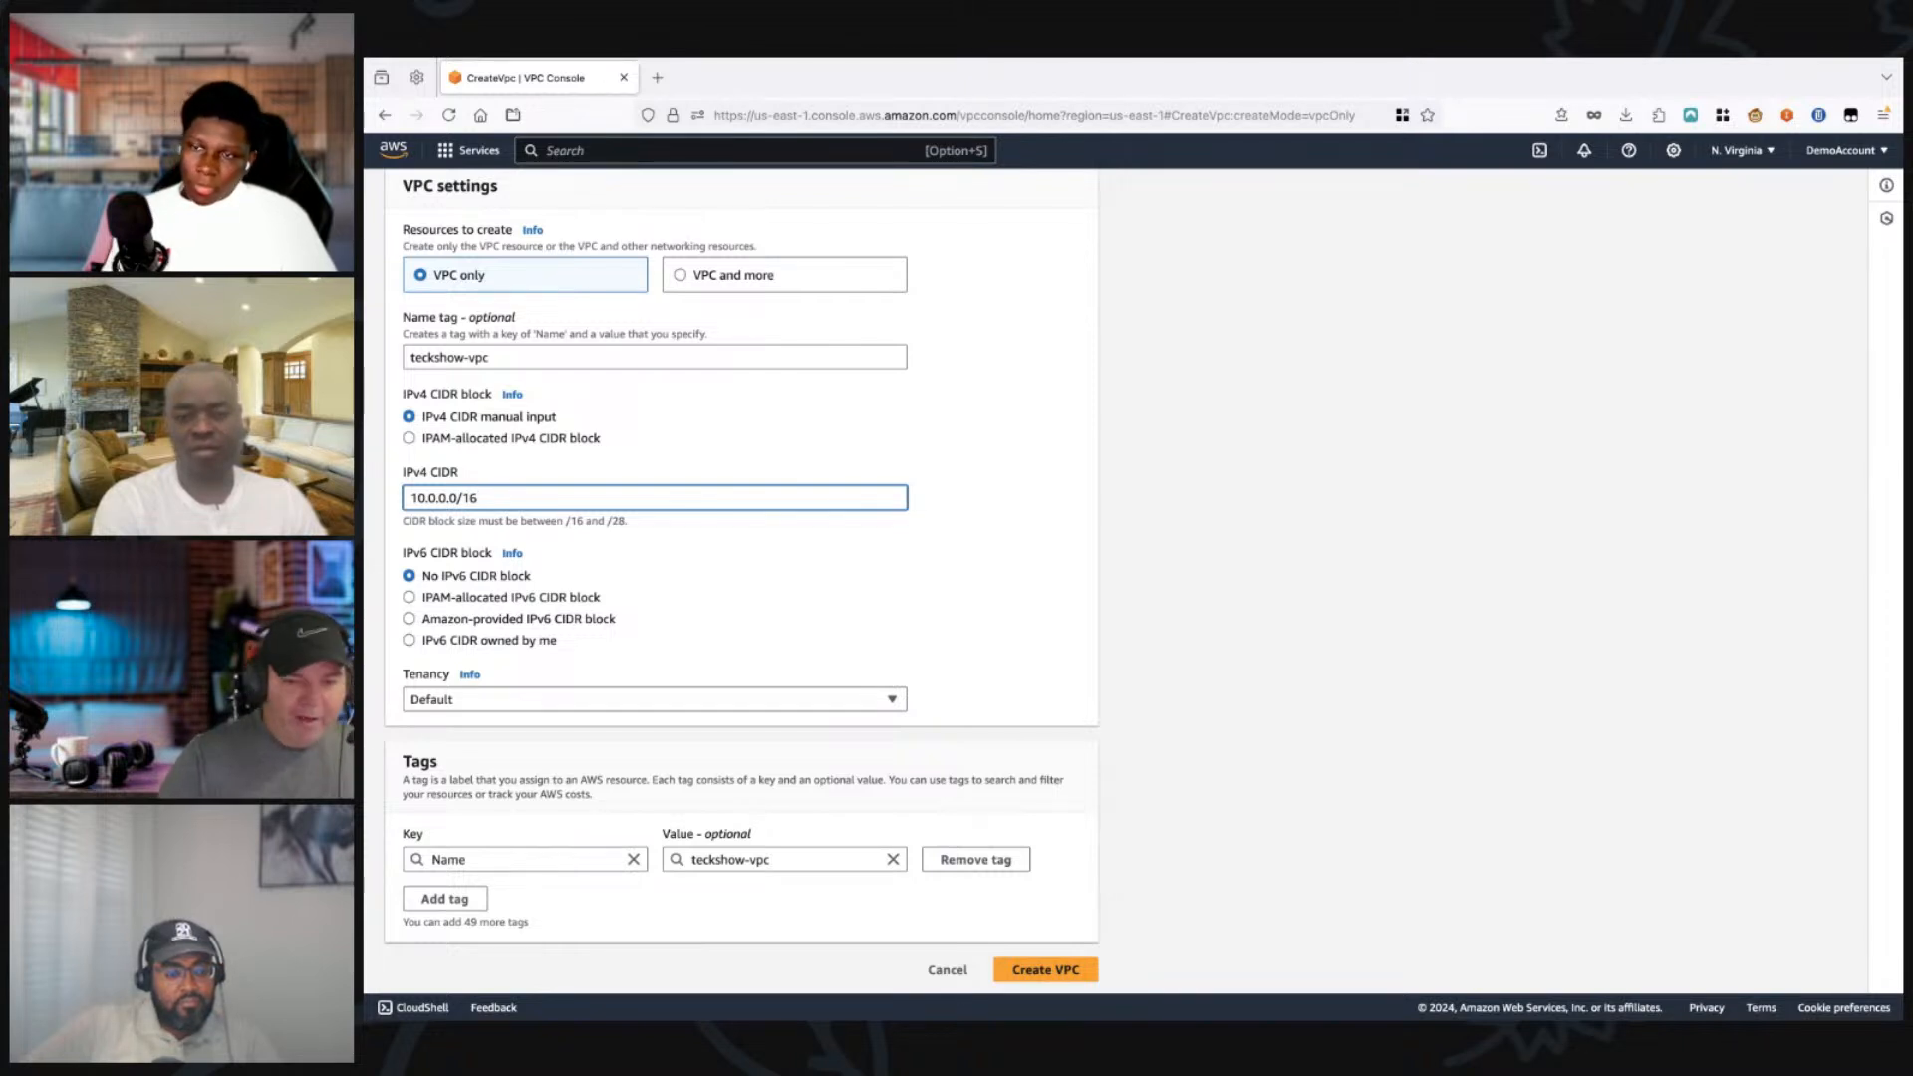
# Step: Show the help on the Tenancy setting and create the VPC with default tenancy and no IPv6 CIDR block
pyautogui.scroll(-1, 1136, 579)
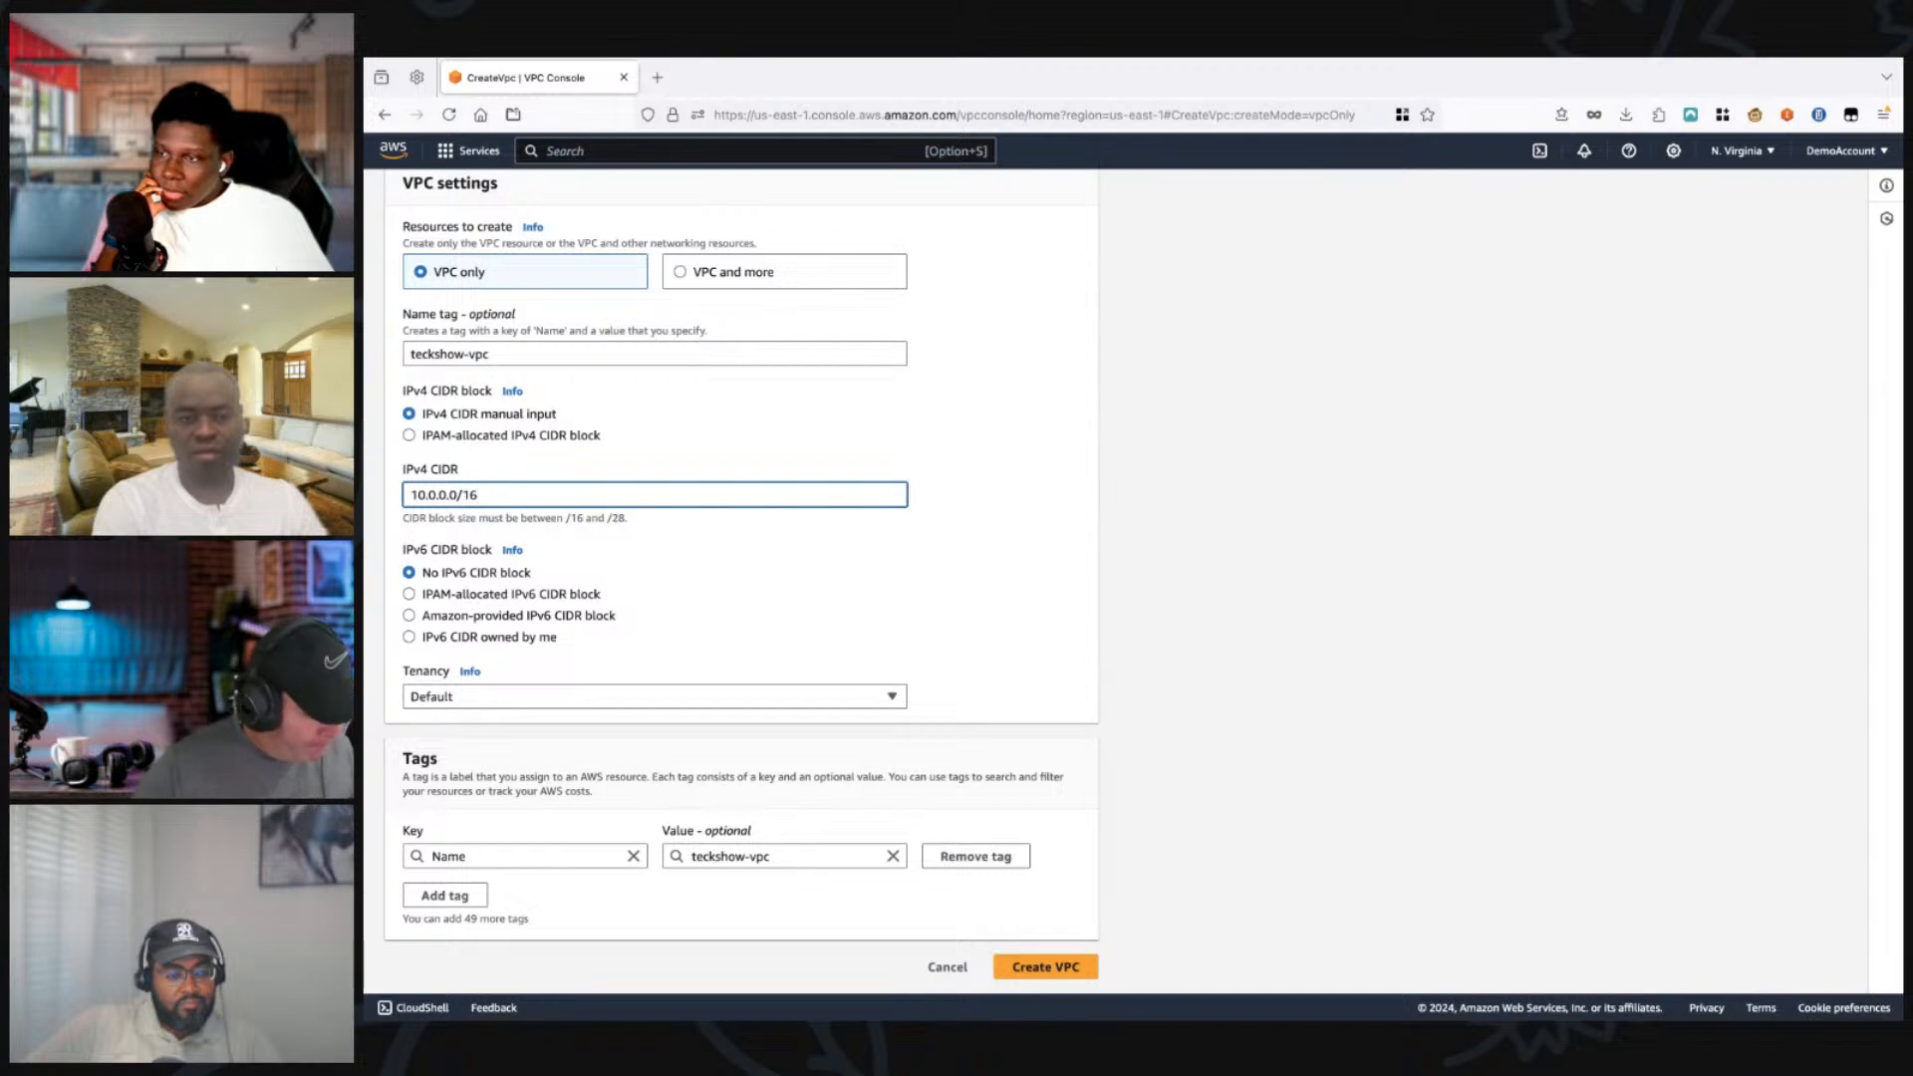
pyautogui.click(470, 672)
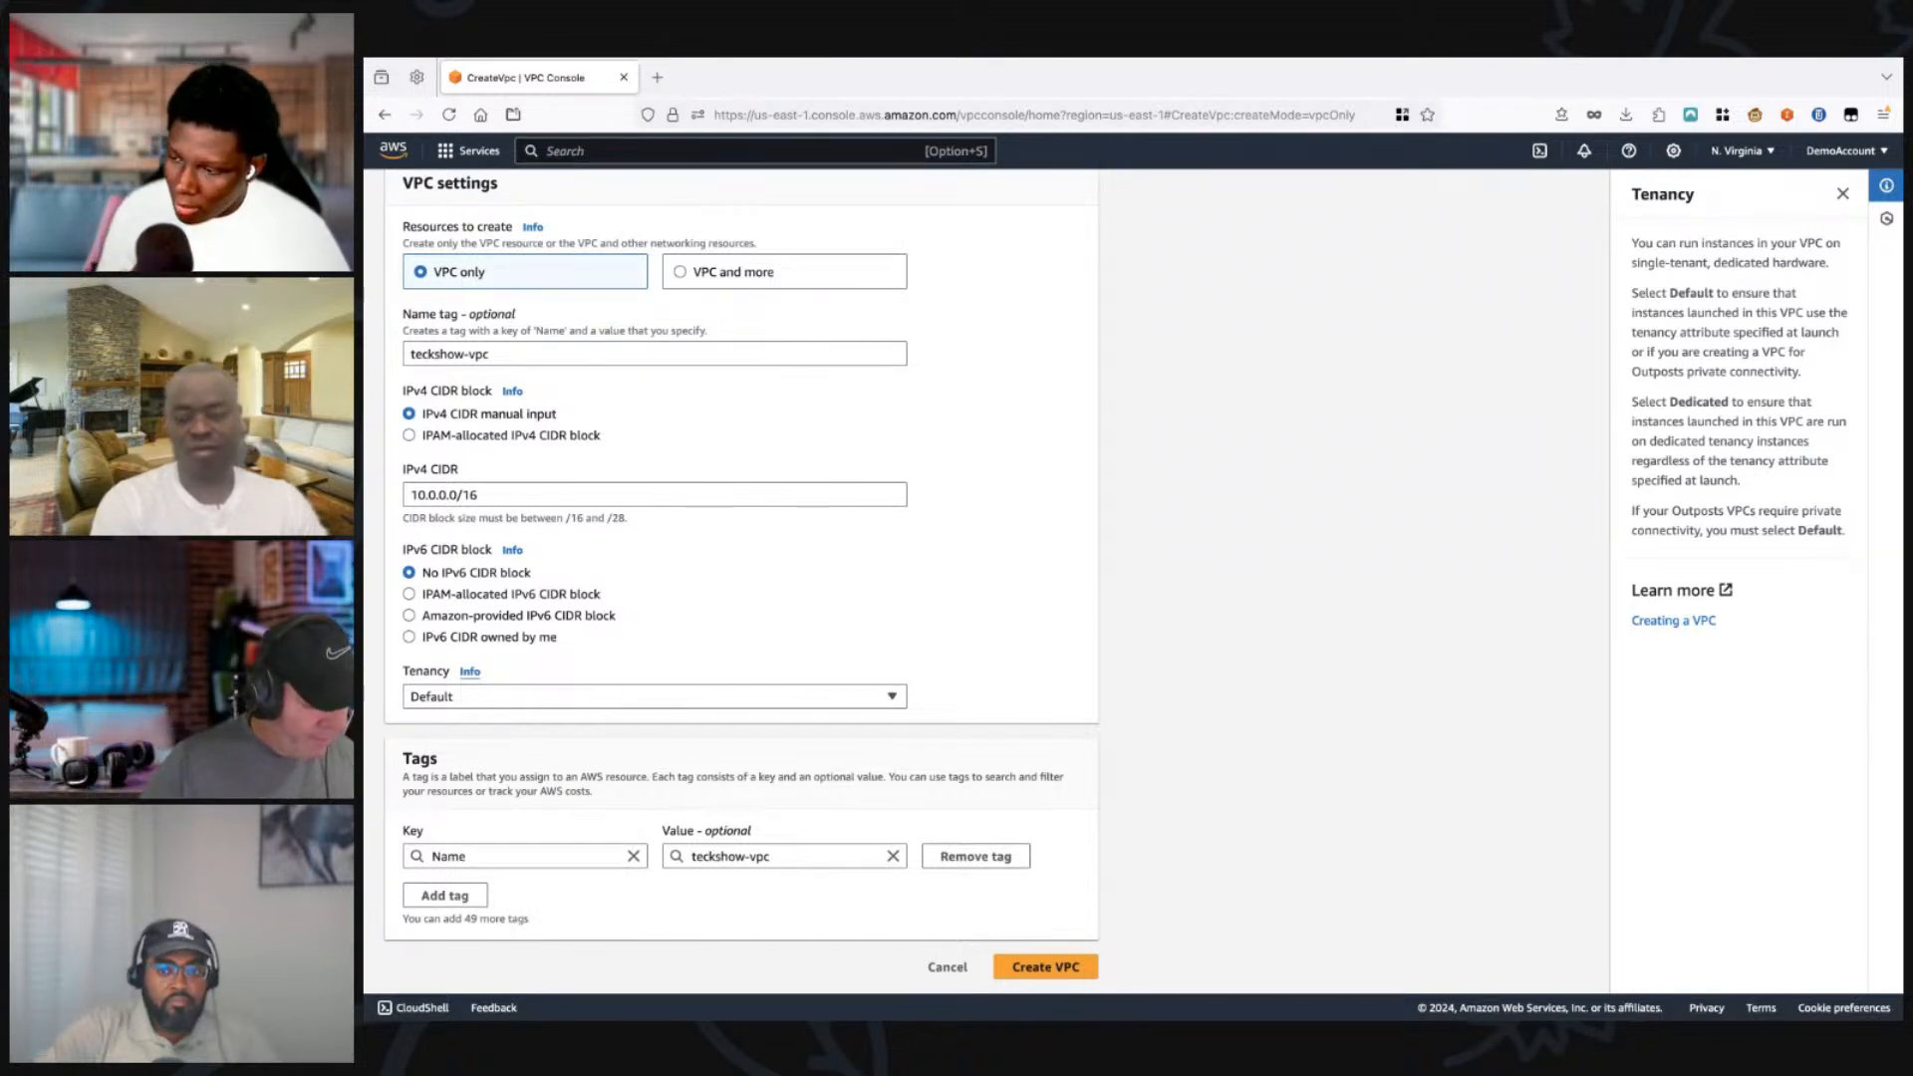
pyautogui.click(493, 354)
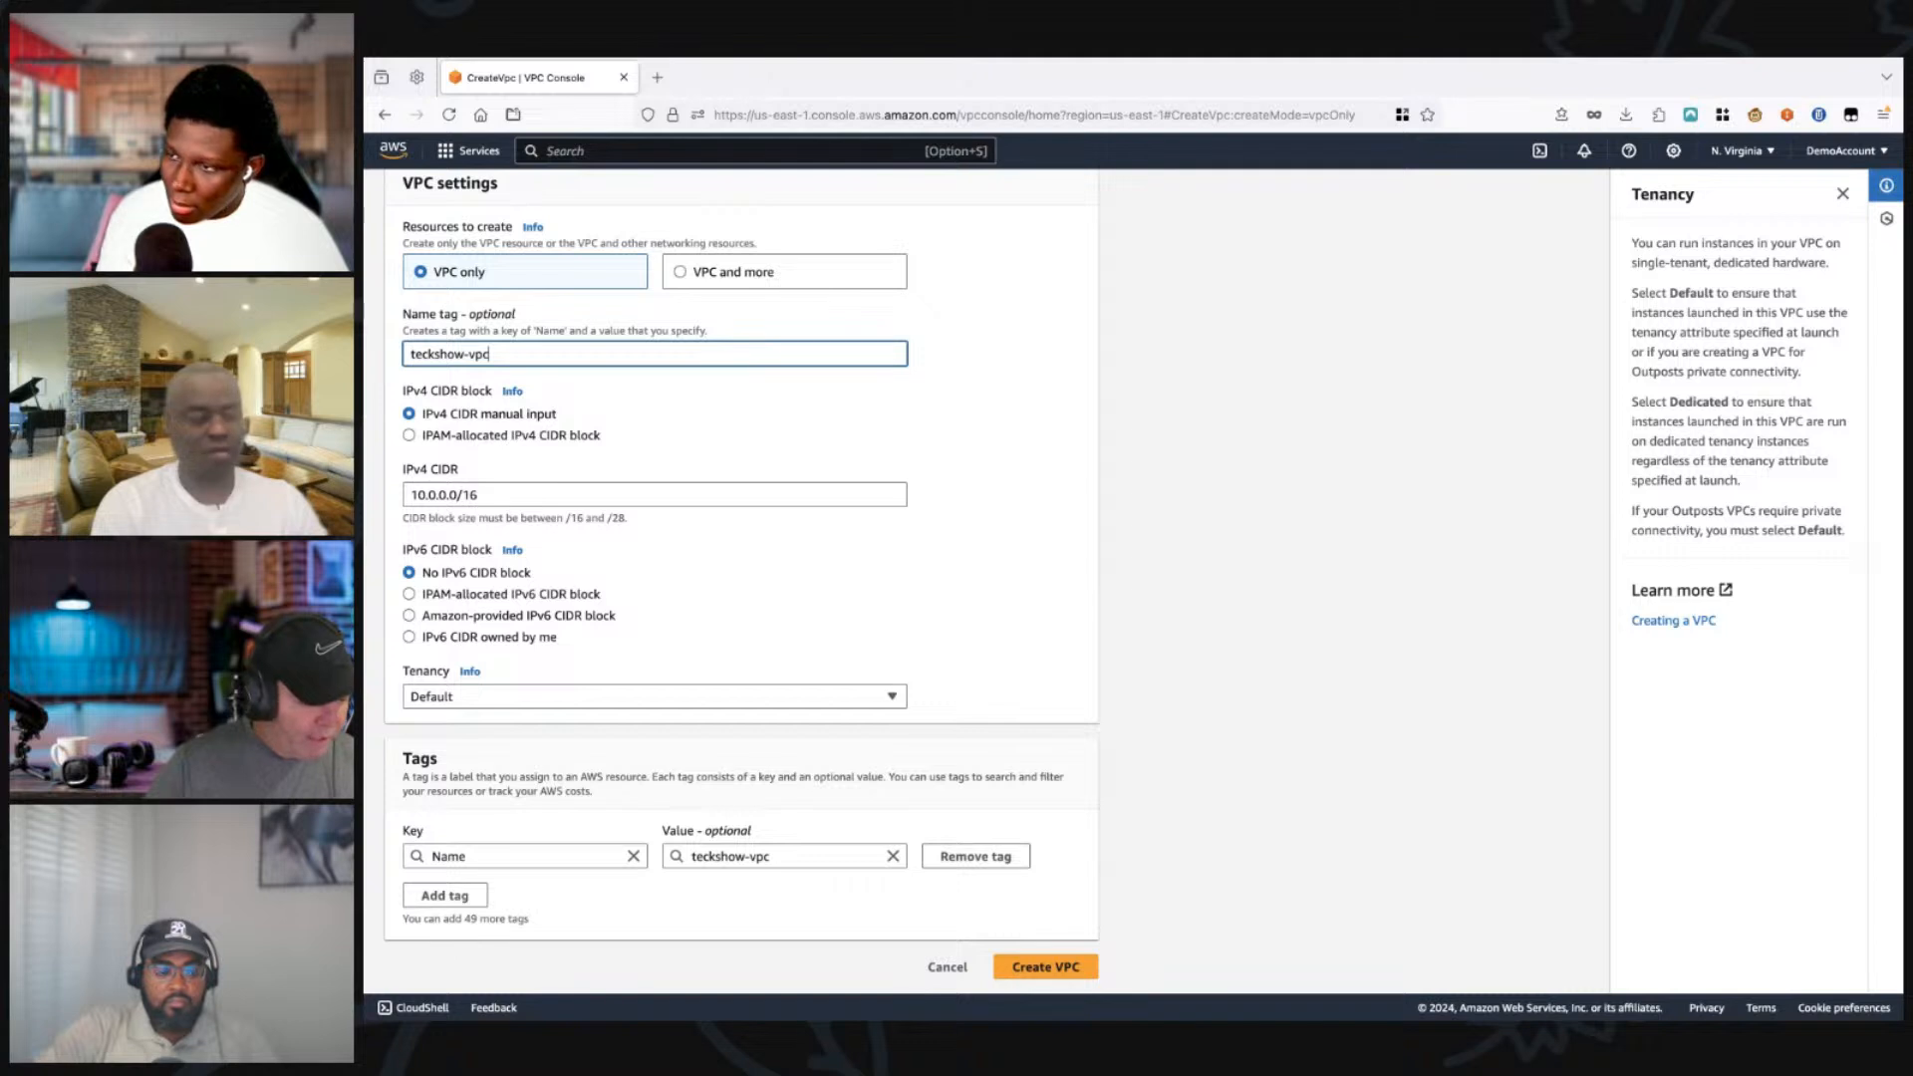
pyautogui.moveTo(490, 354); pyautogui.dragTo(409, 354)
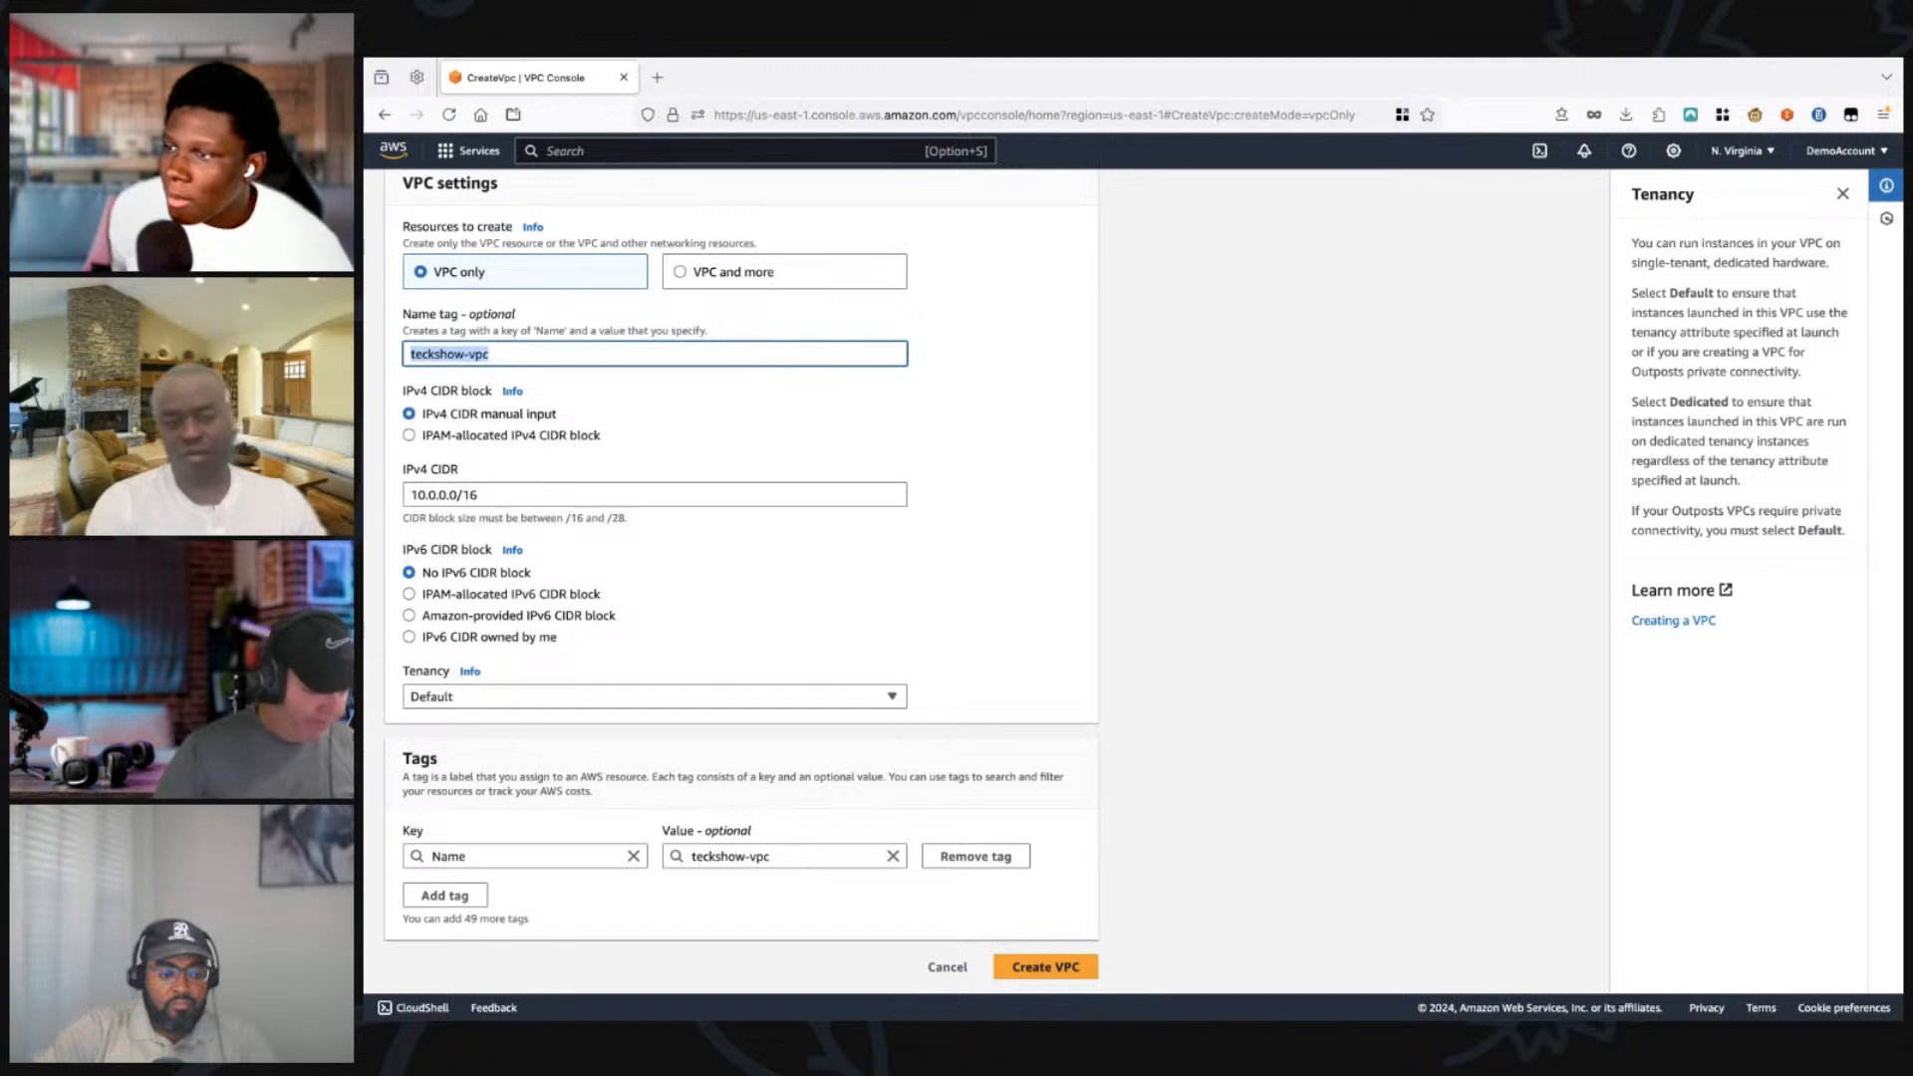
pyautogui.click(1045, 967)
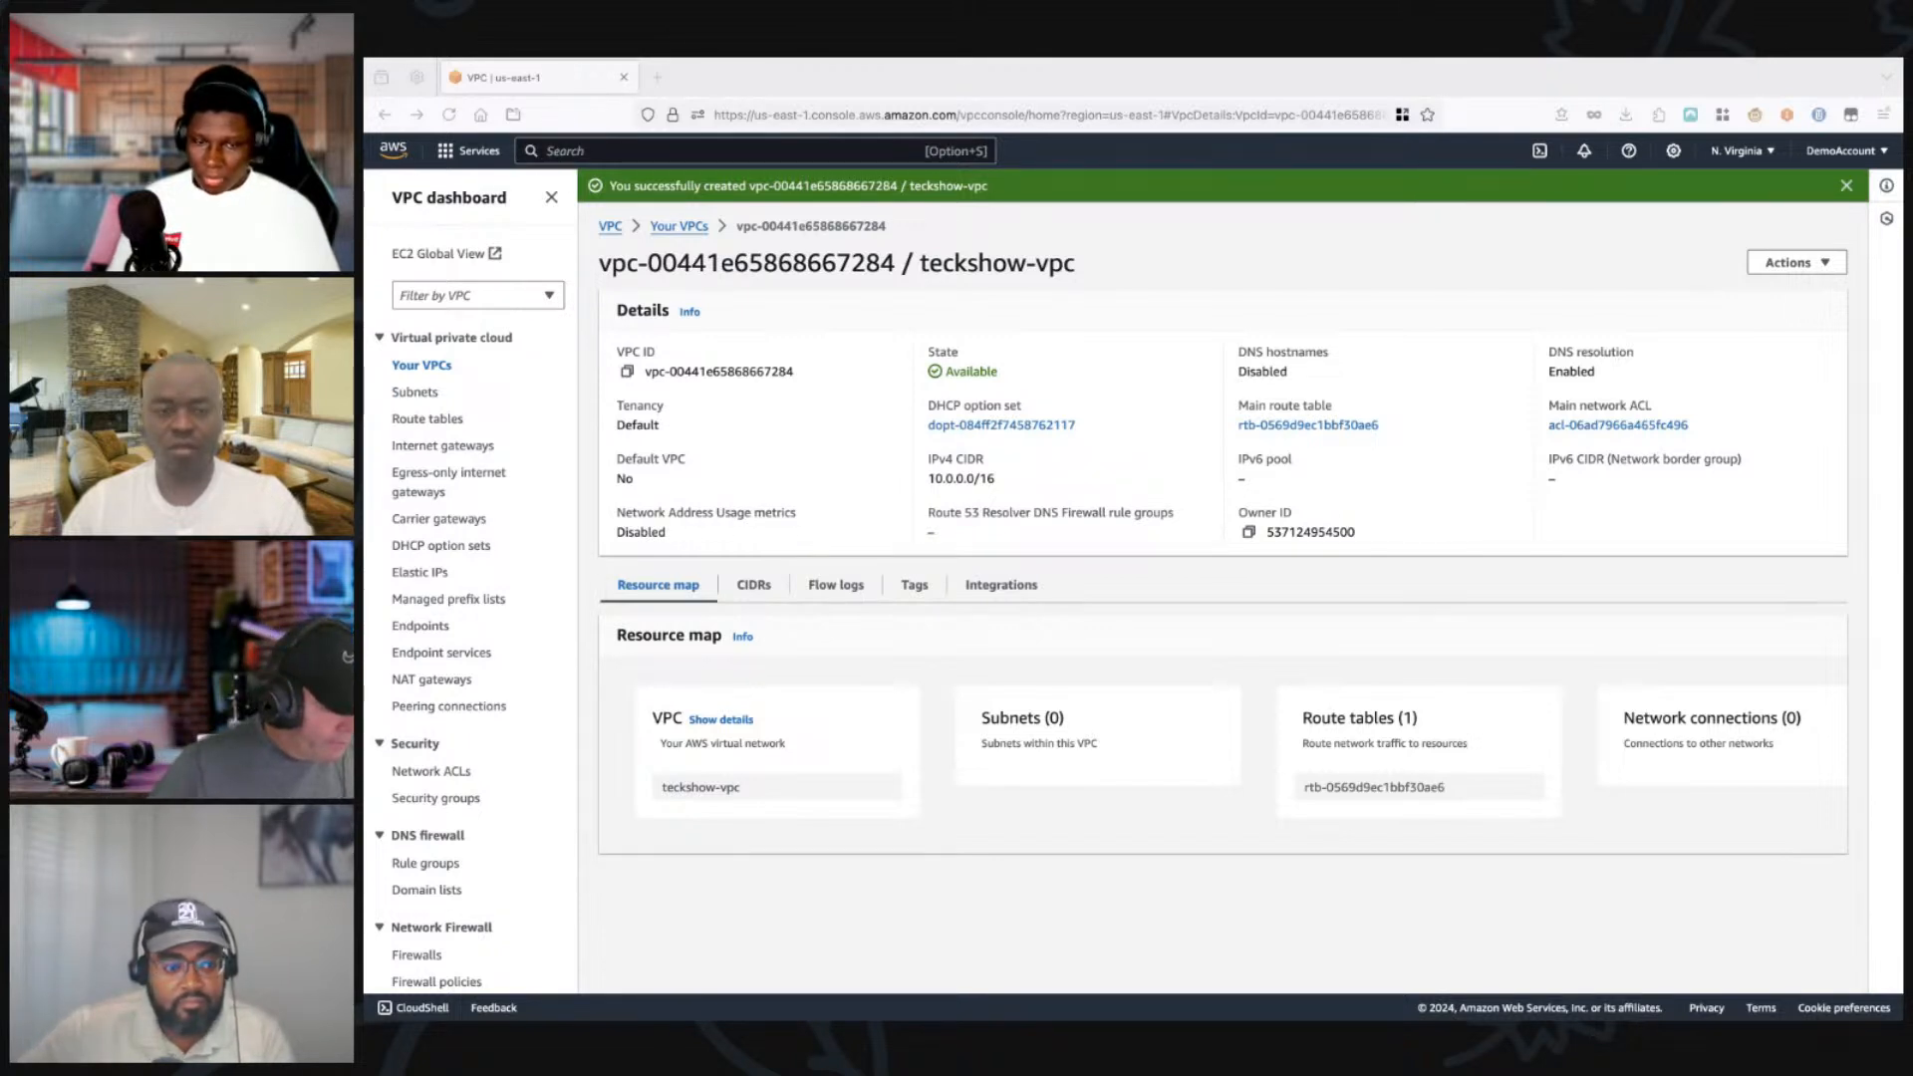
# Step: Start creating a subnet and choose teckshow-vpc as its VPC
pyautogui.click(415, 392)
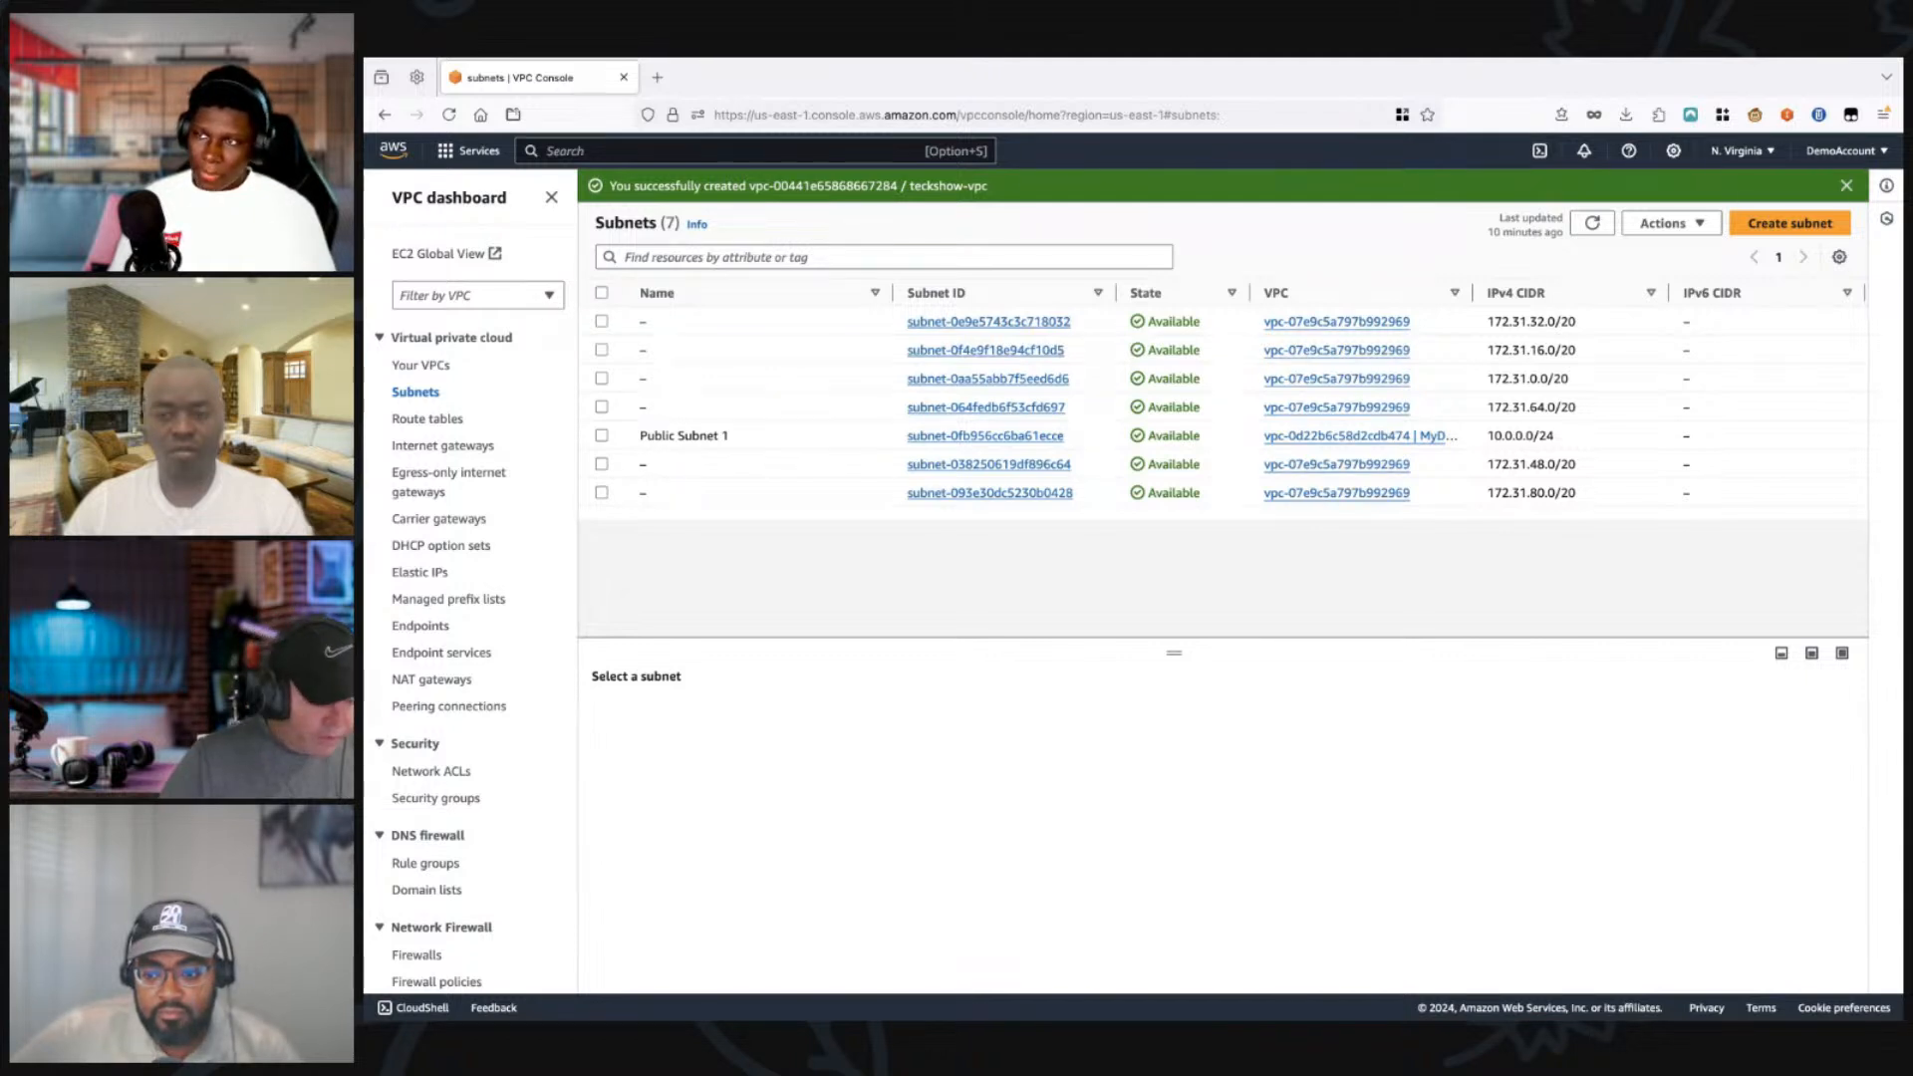
pyautogui.click(1790, 223)
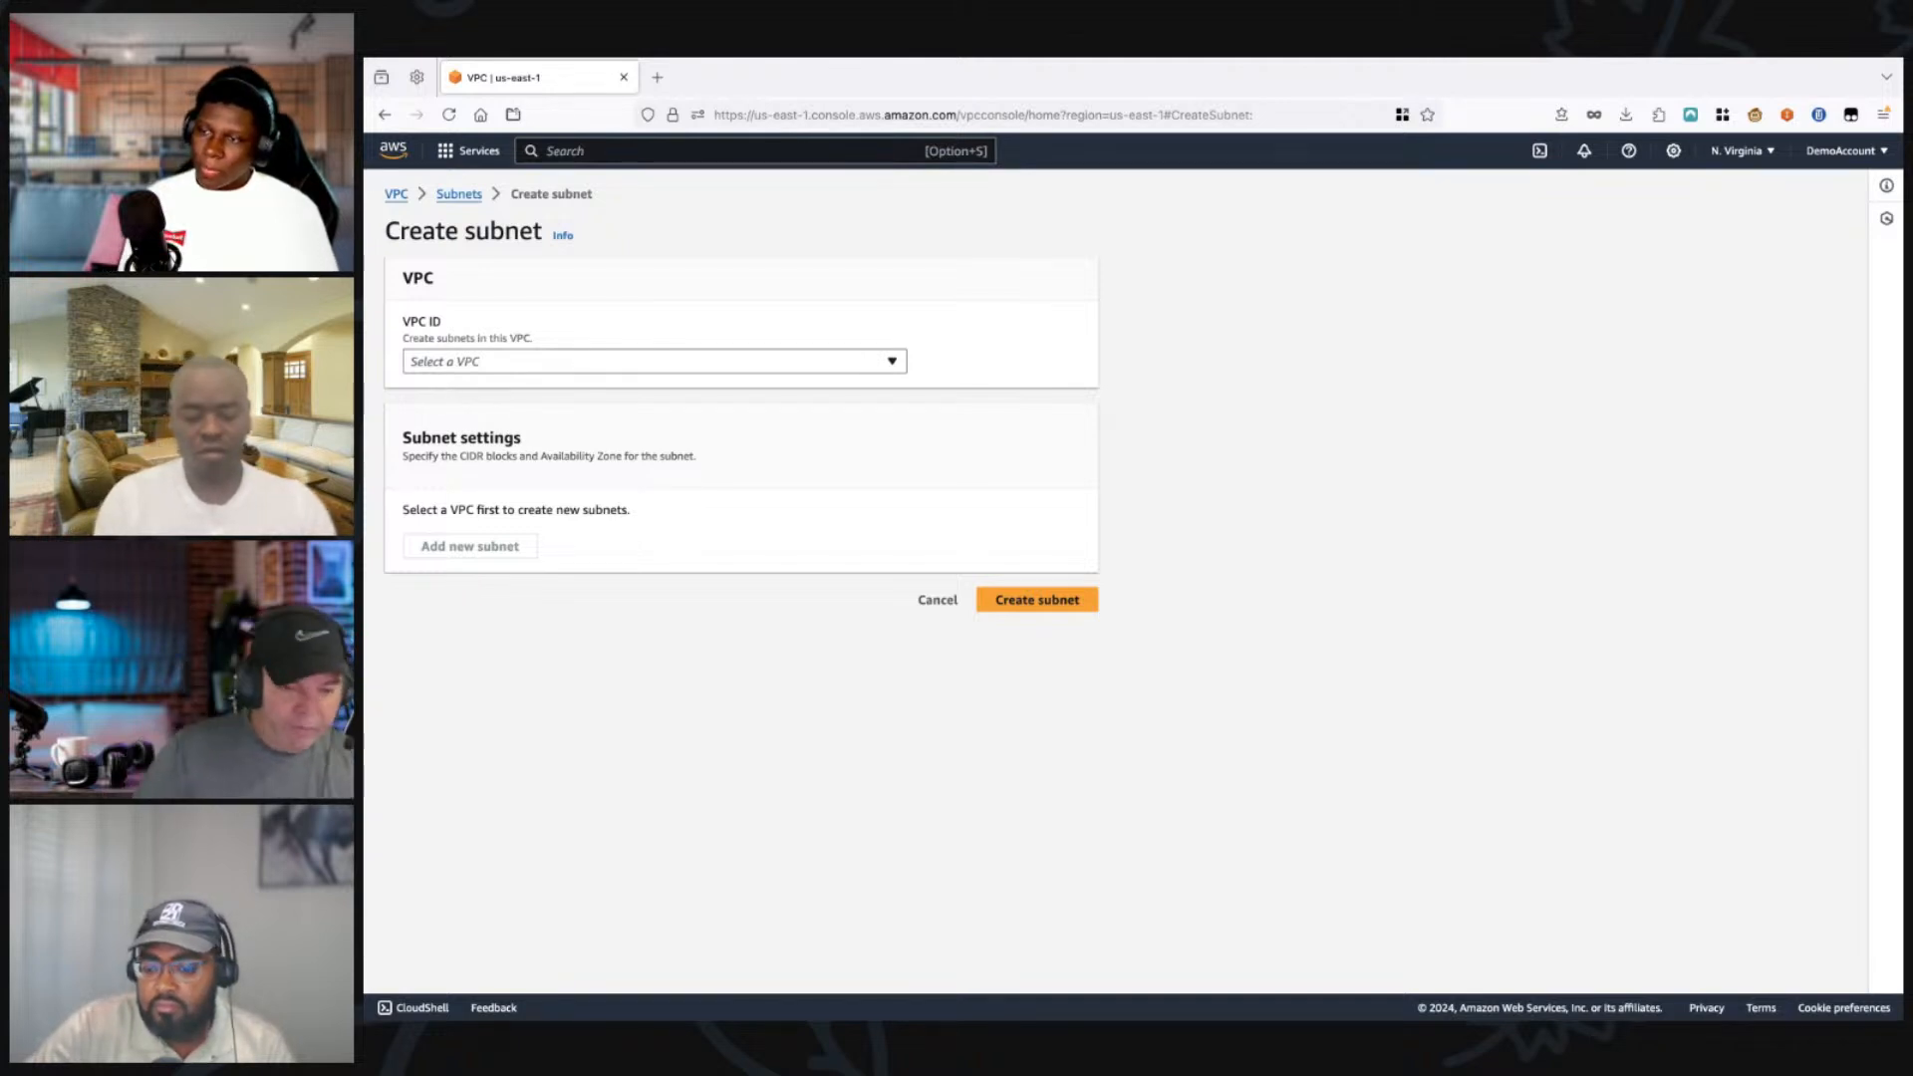
pyautogui.click(655, 361)
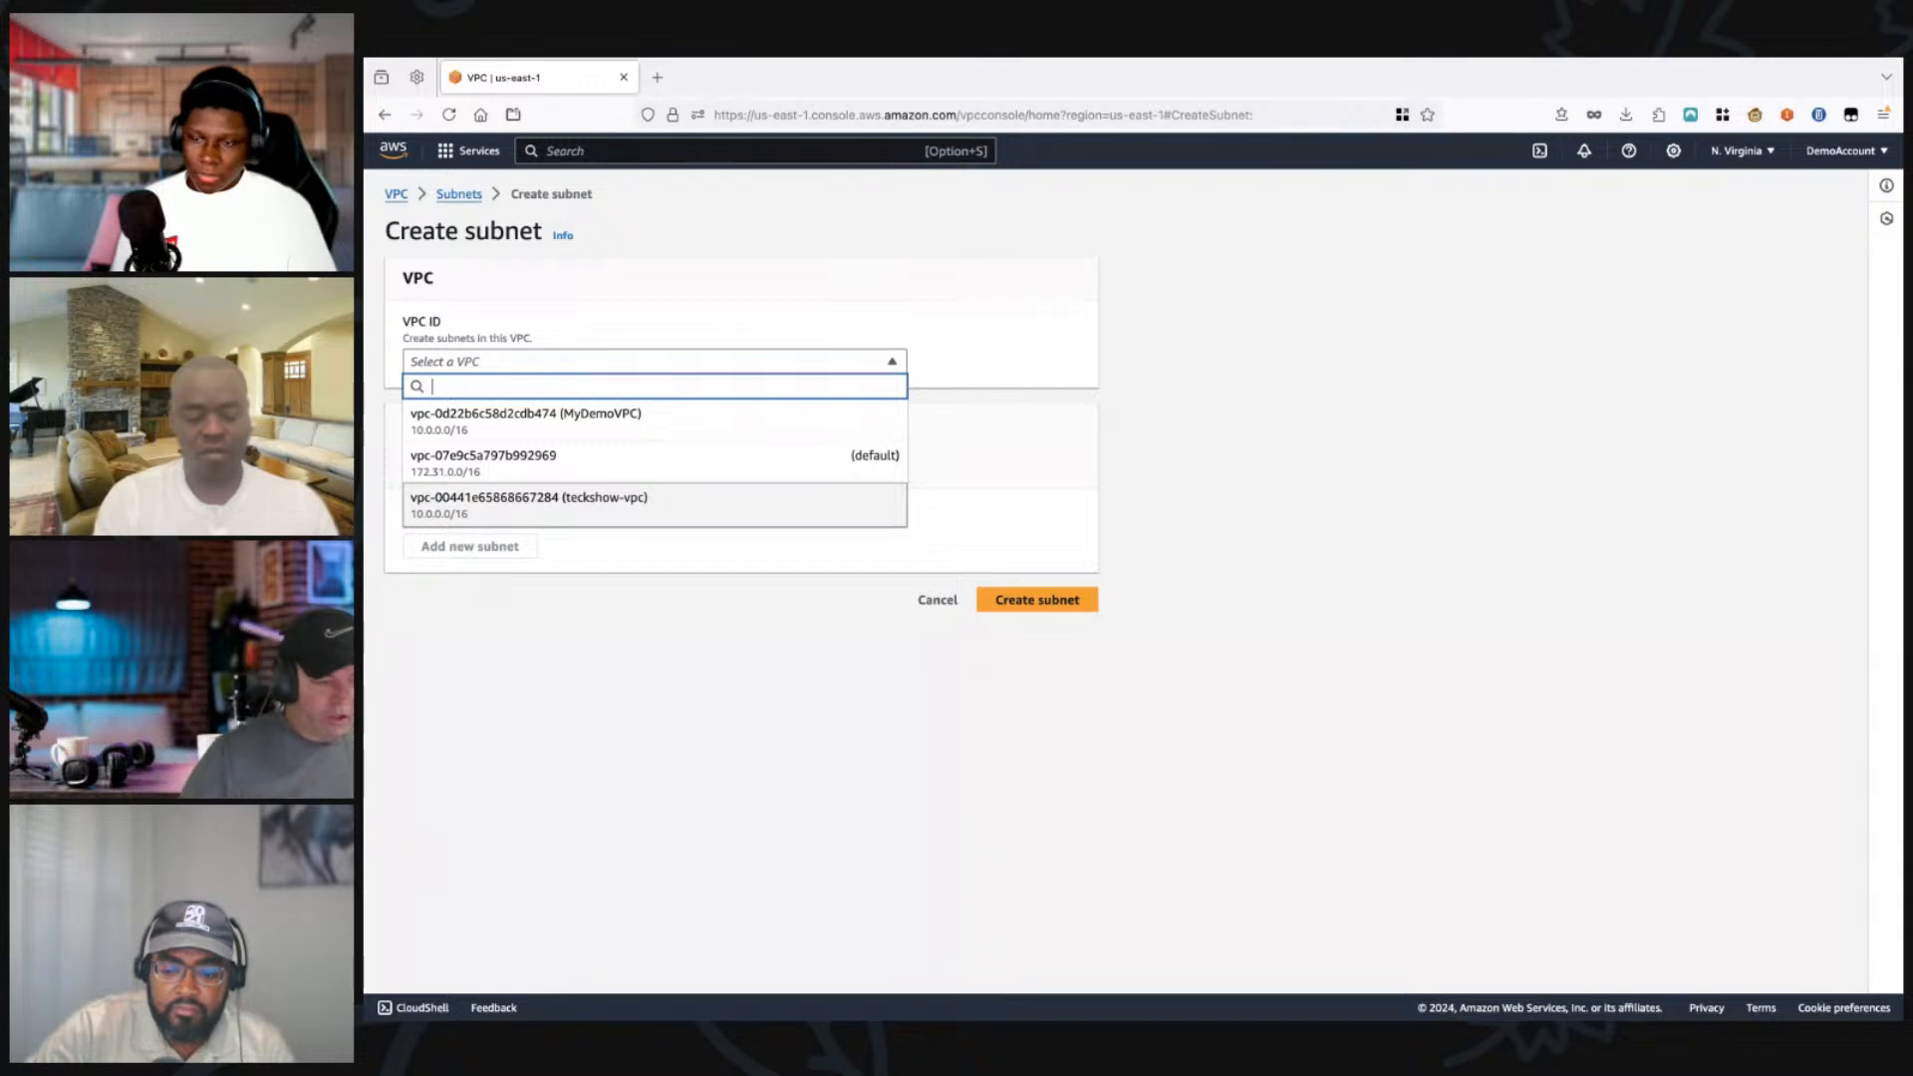
pyautogui.press('Return')
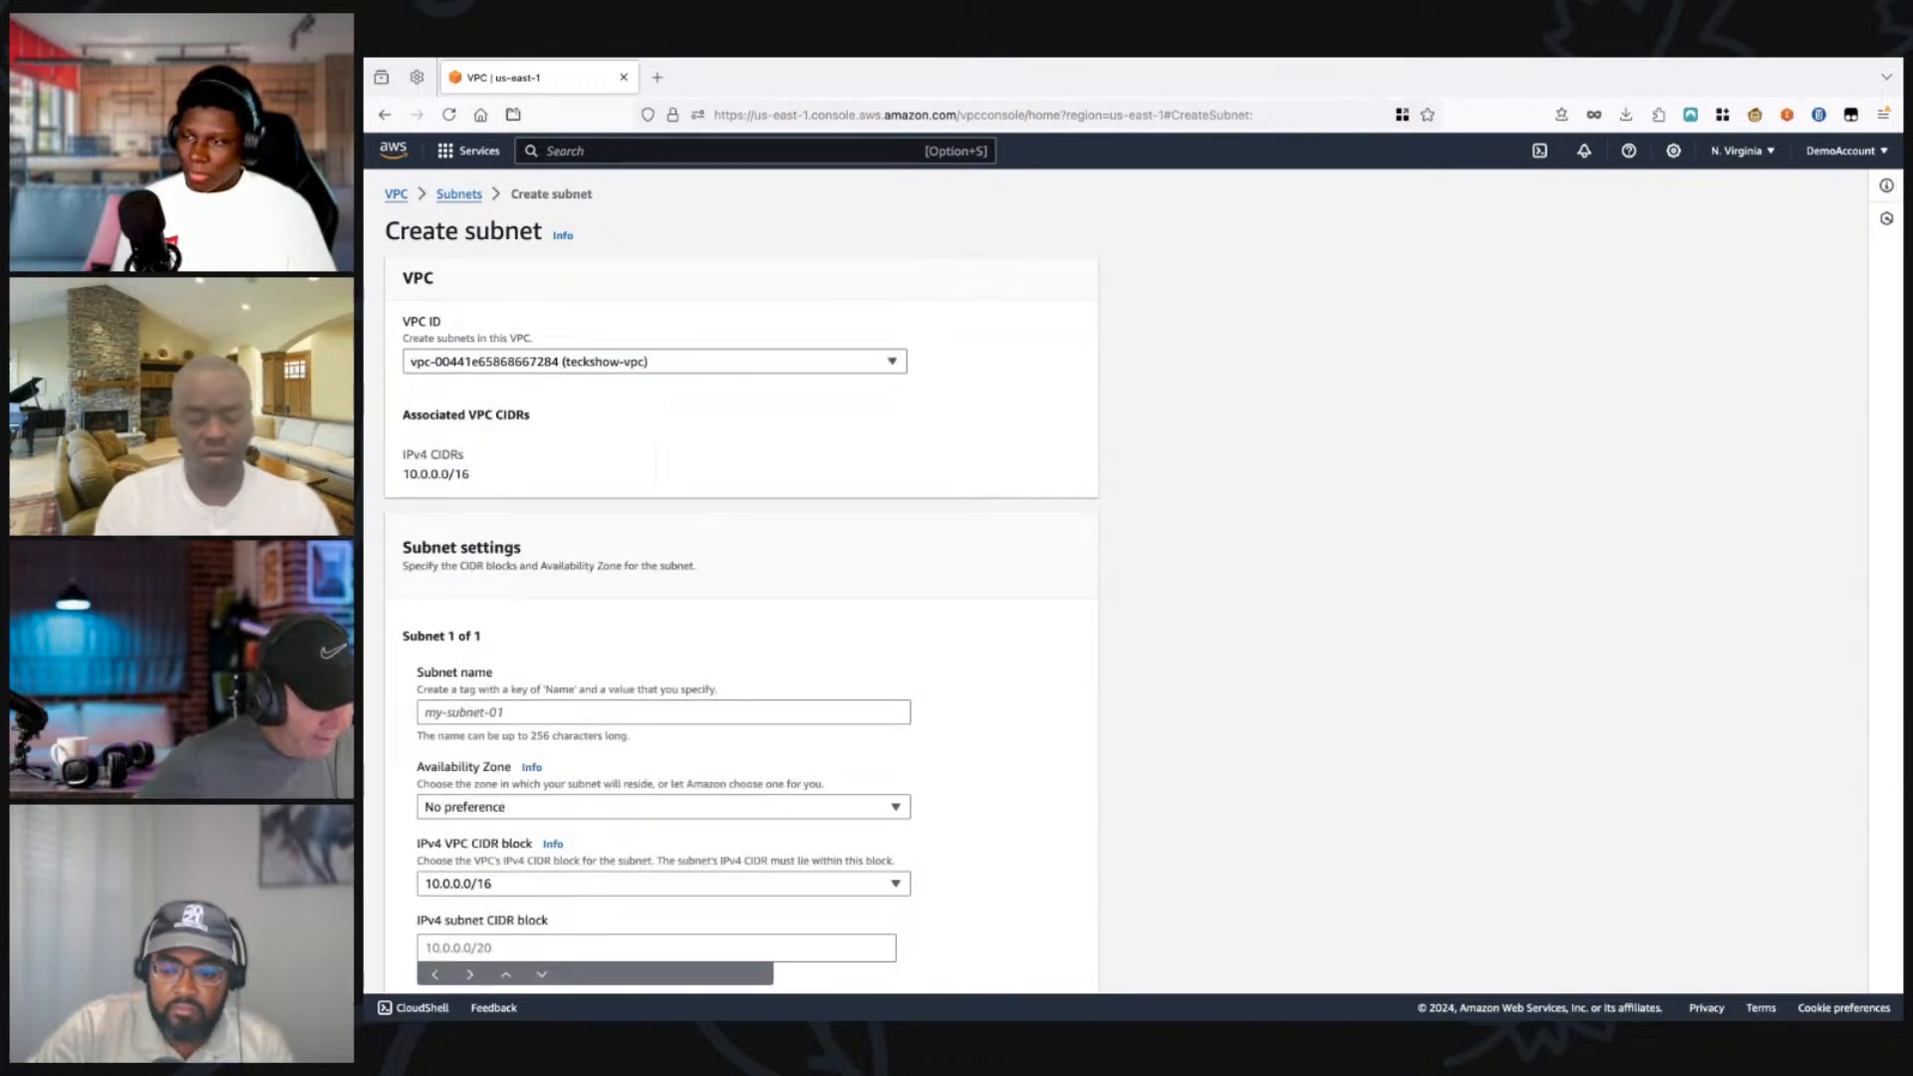
# Step: Name the subnet Public Subnet 1 and place it in the US East (N. Virginia) / us-east-1a availability zone
pyautogui.click(663, 713)
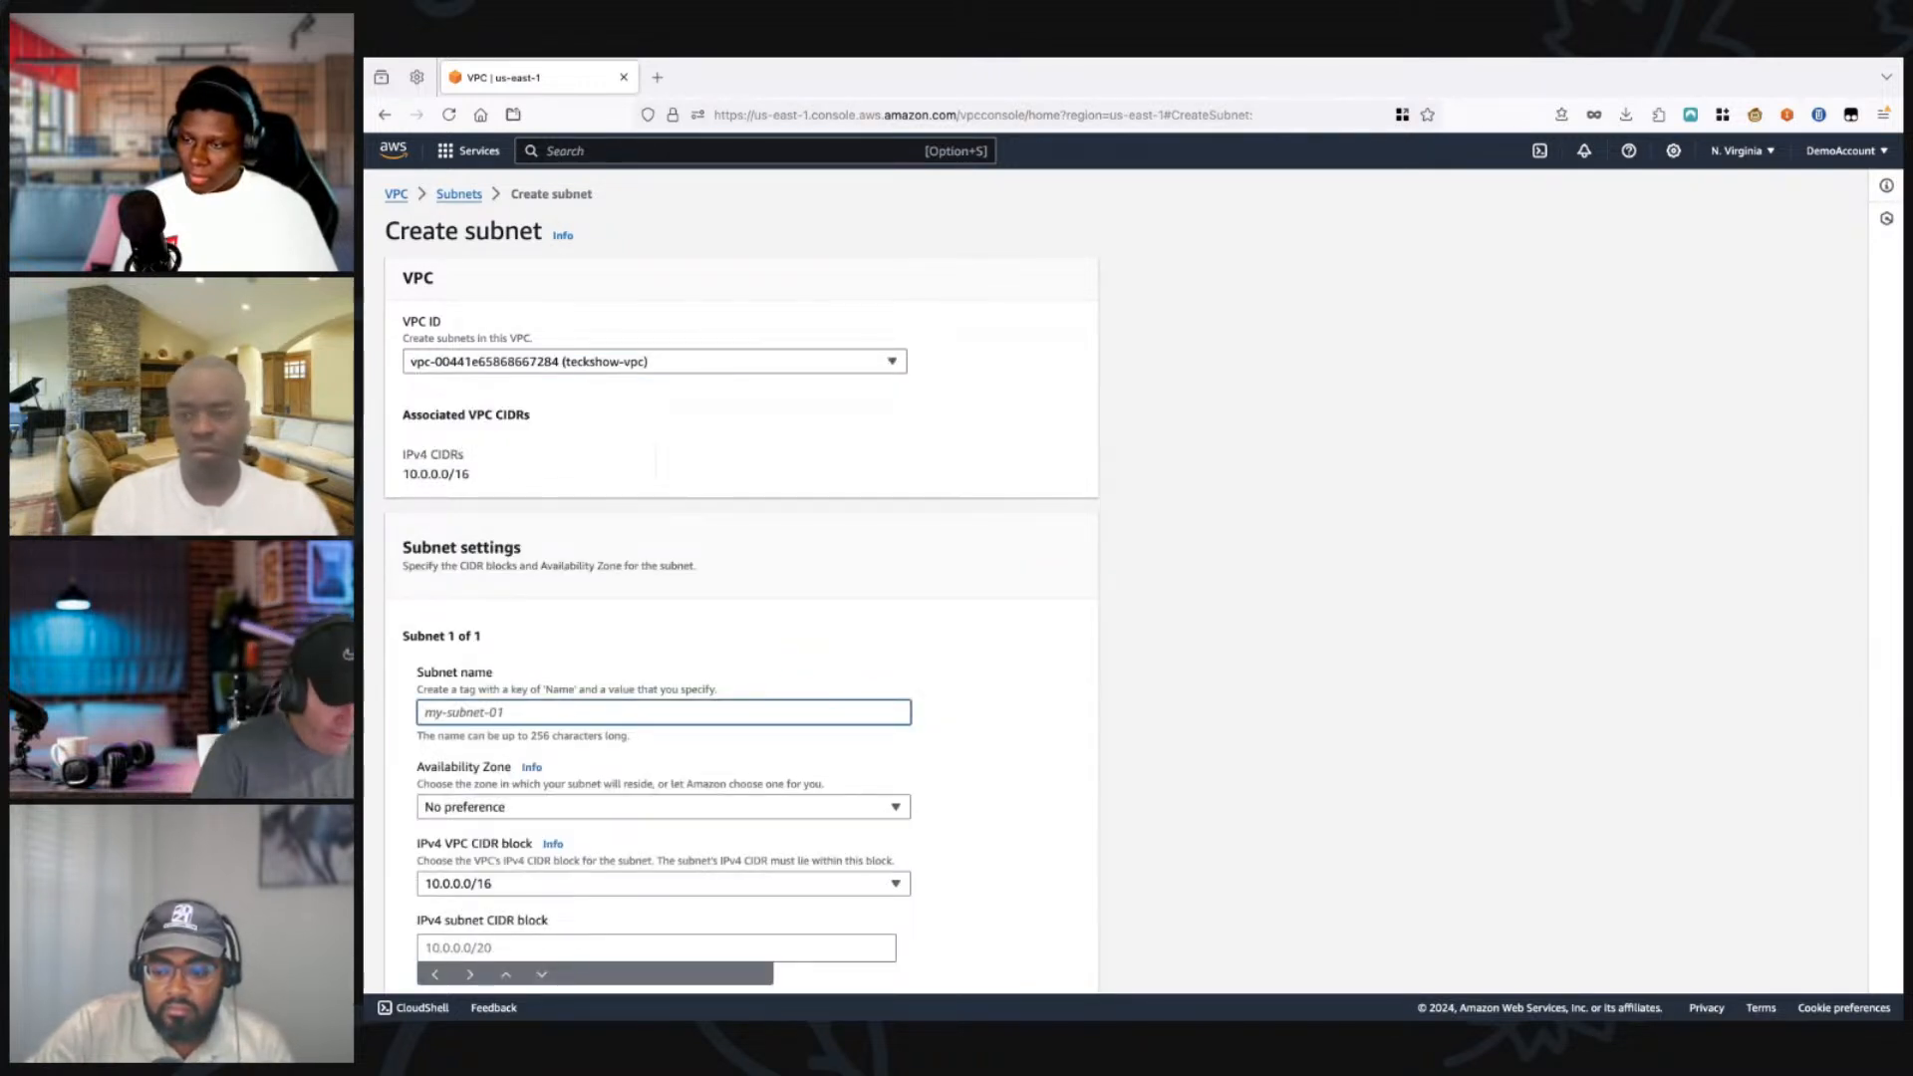
pyautogui.write('Public S')
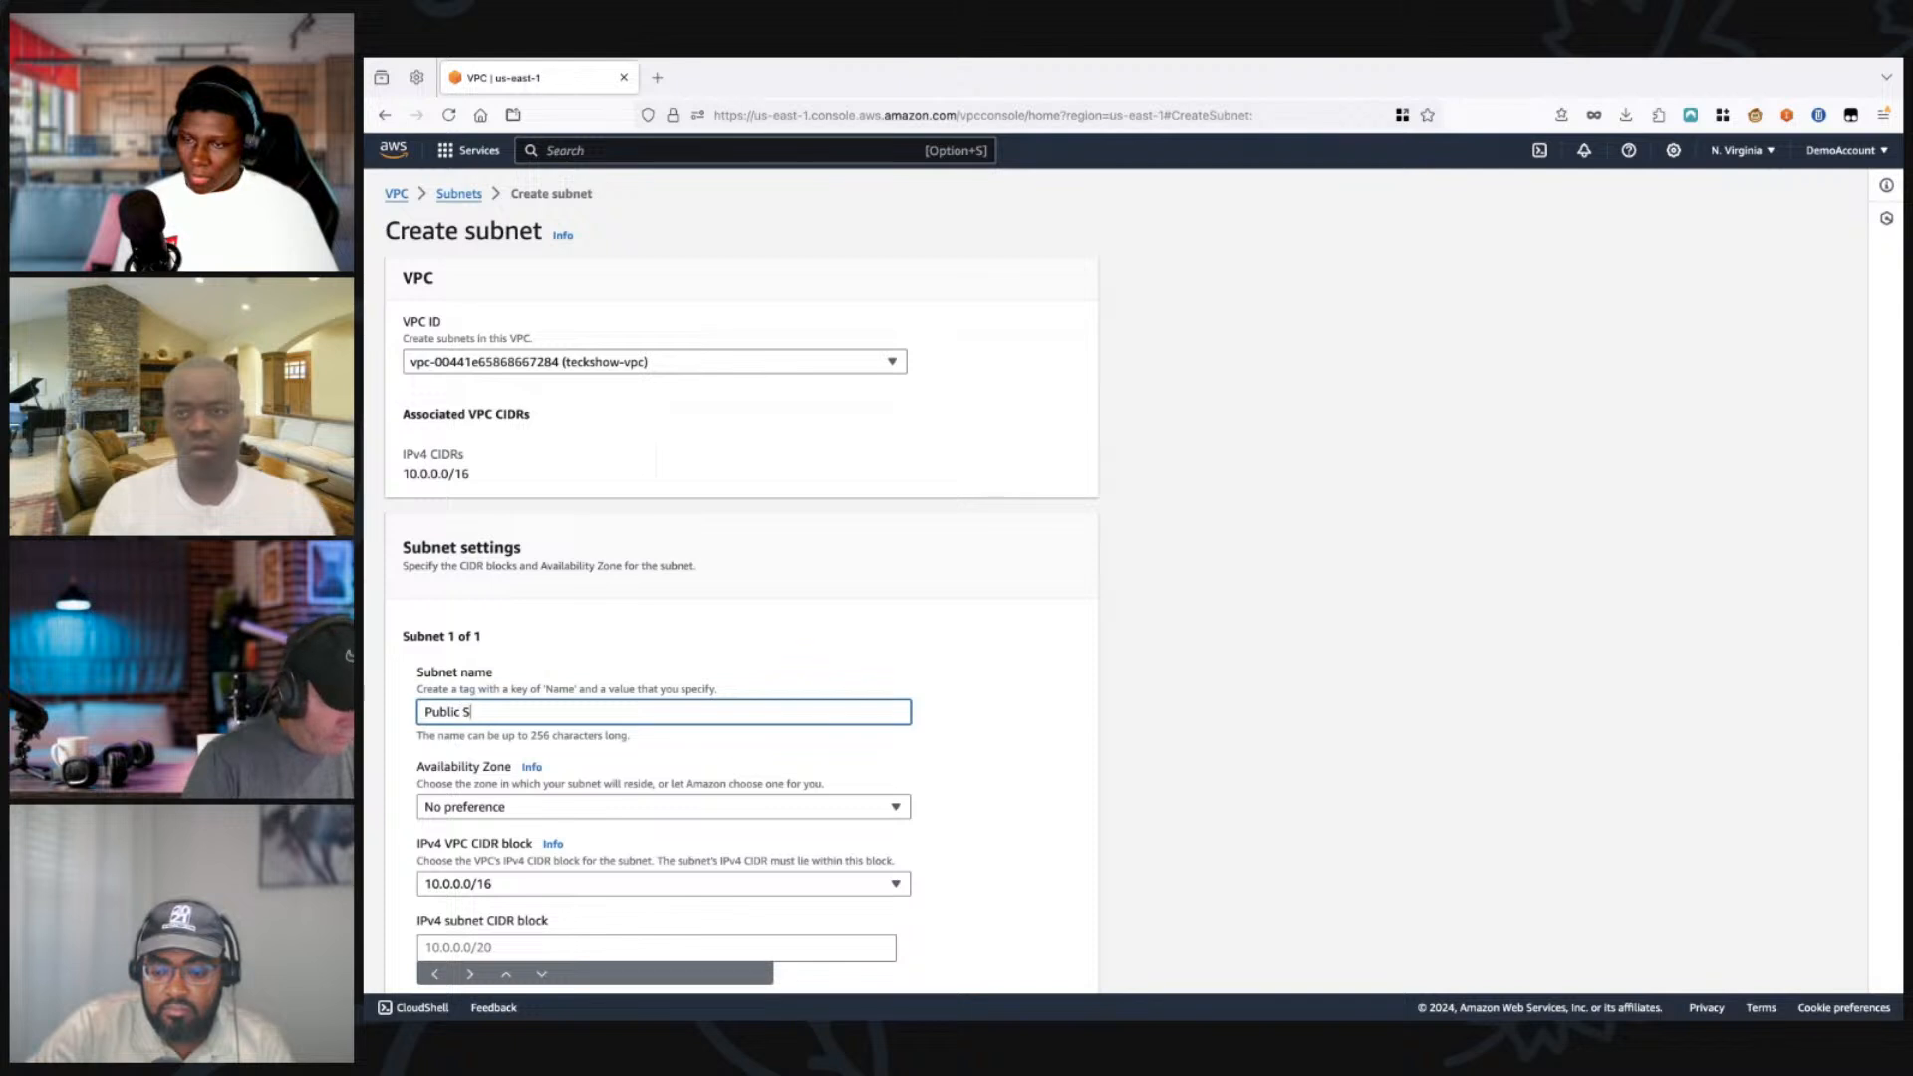
pyautogui.write('ubnet 1')
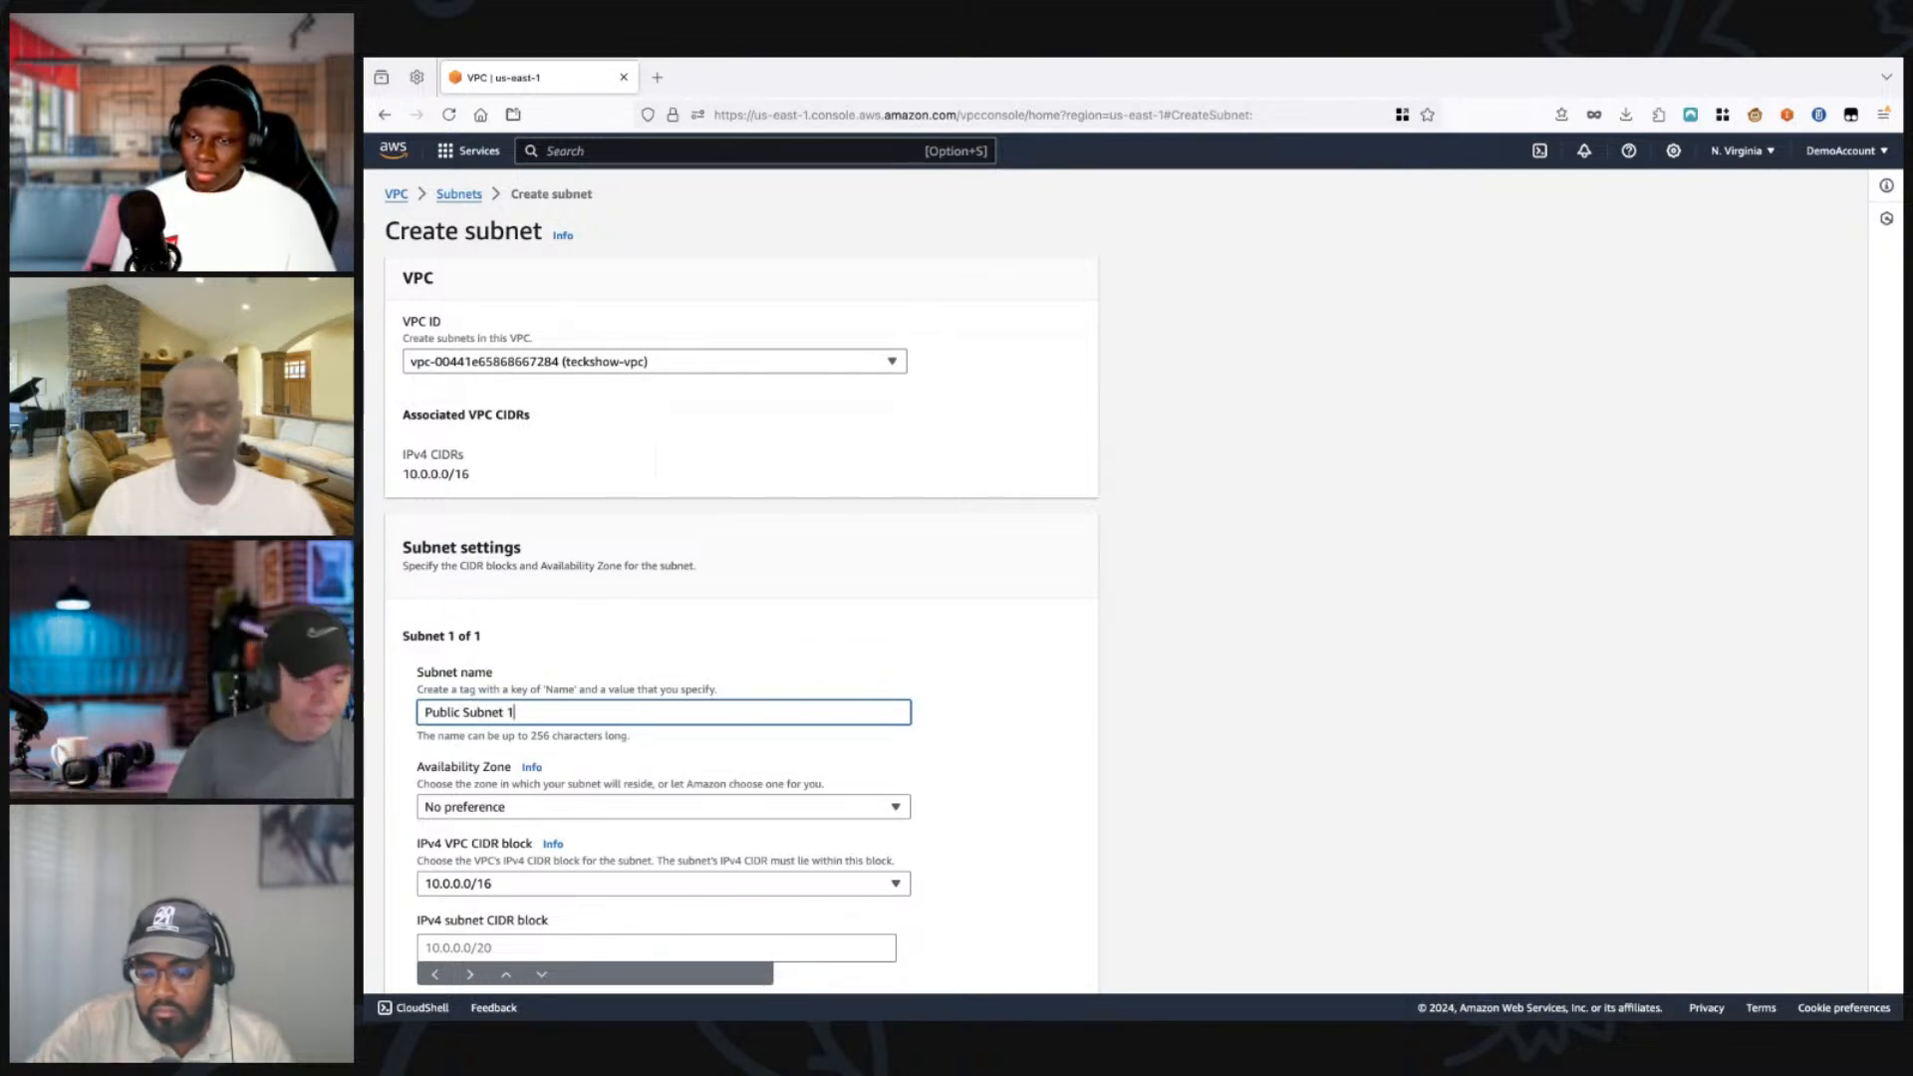
pyautogui.scroll(-3, 1143, 581)
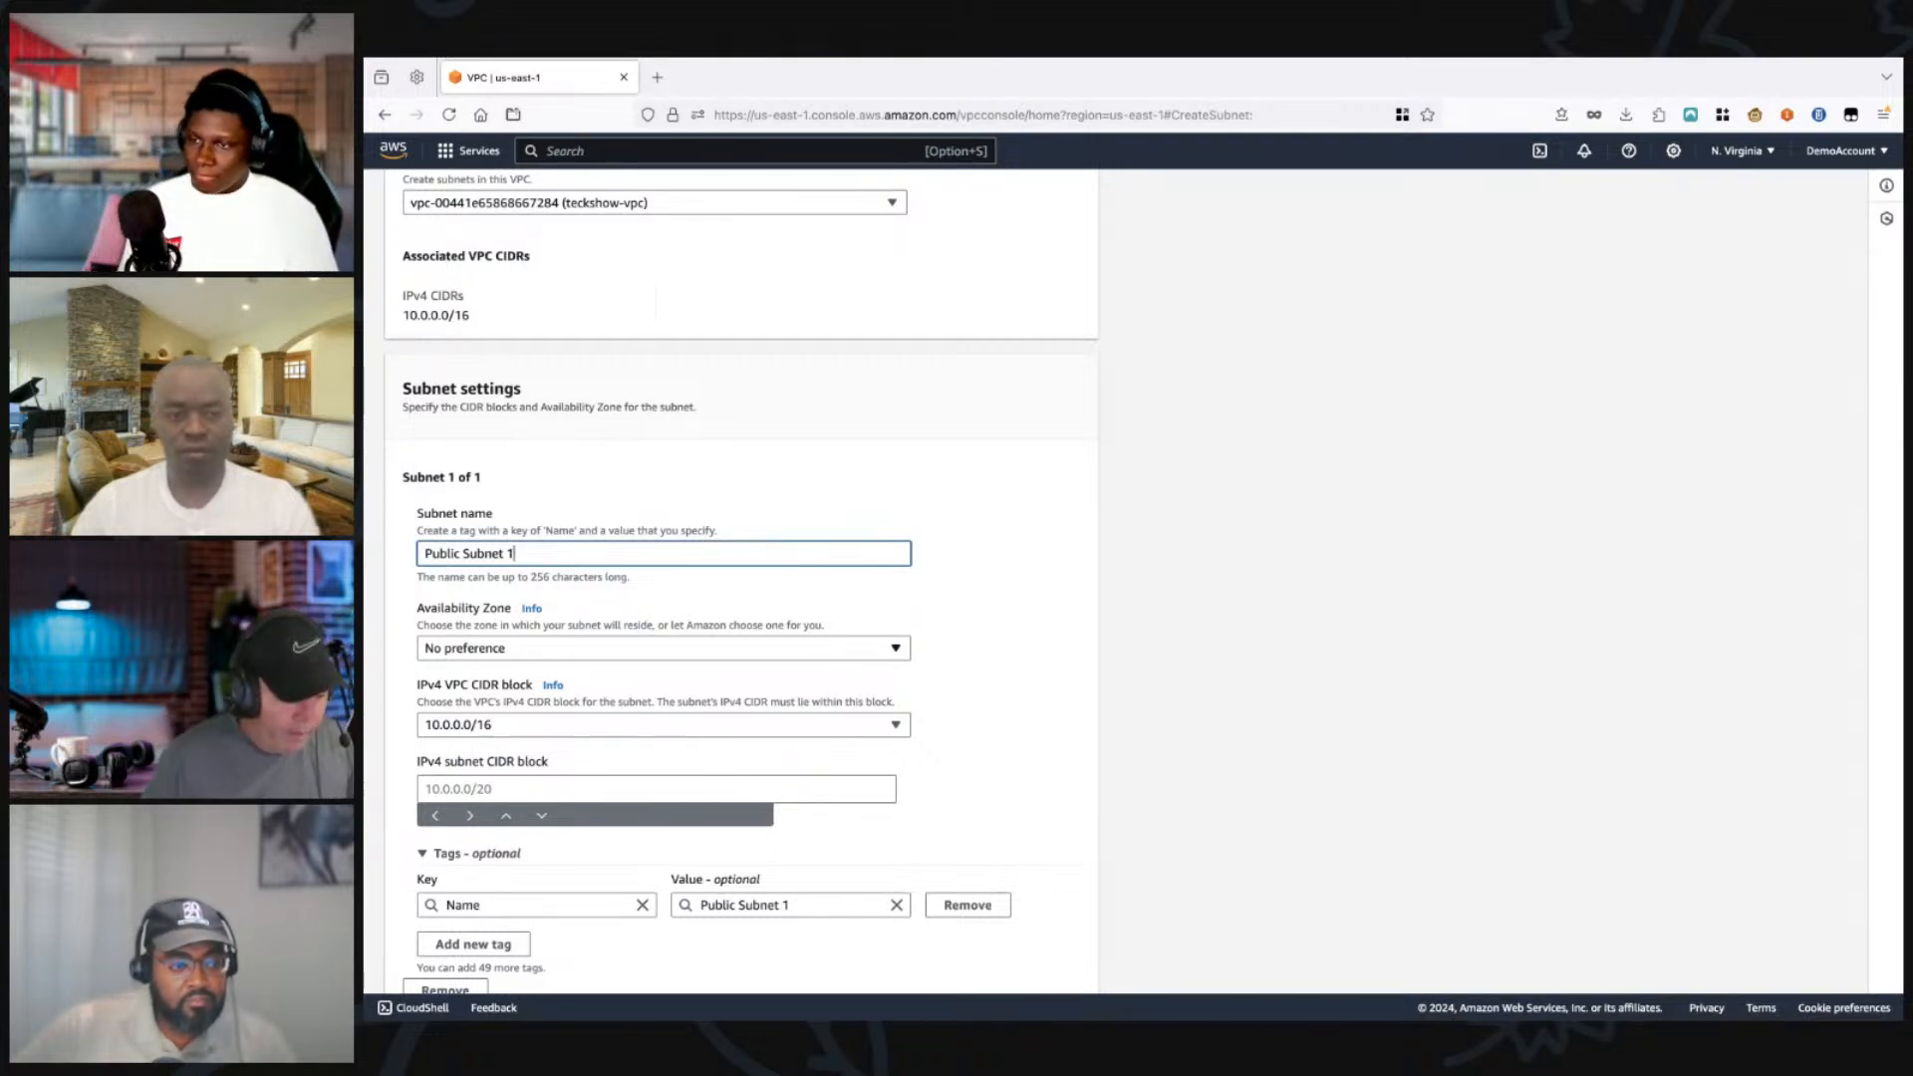
pyautogui.click(664, 648)
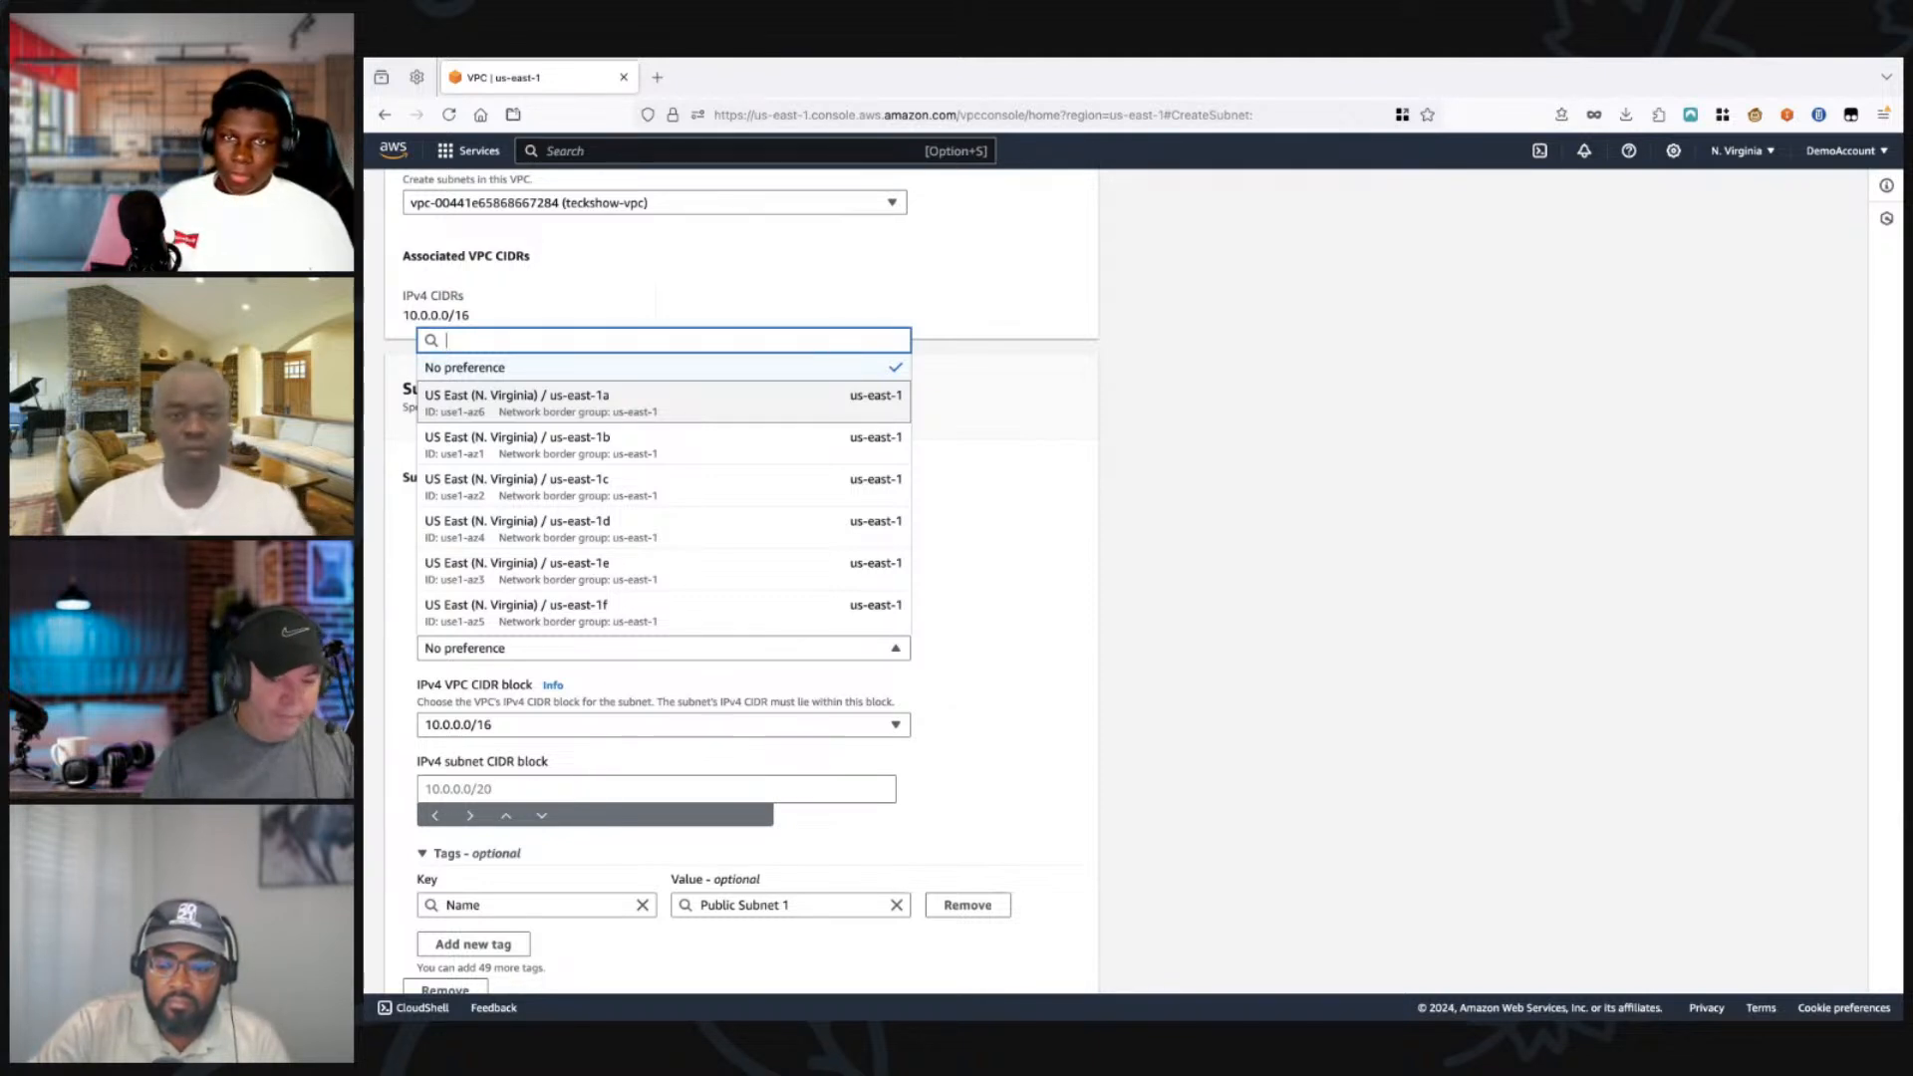
pyautogui.click(598, 403)
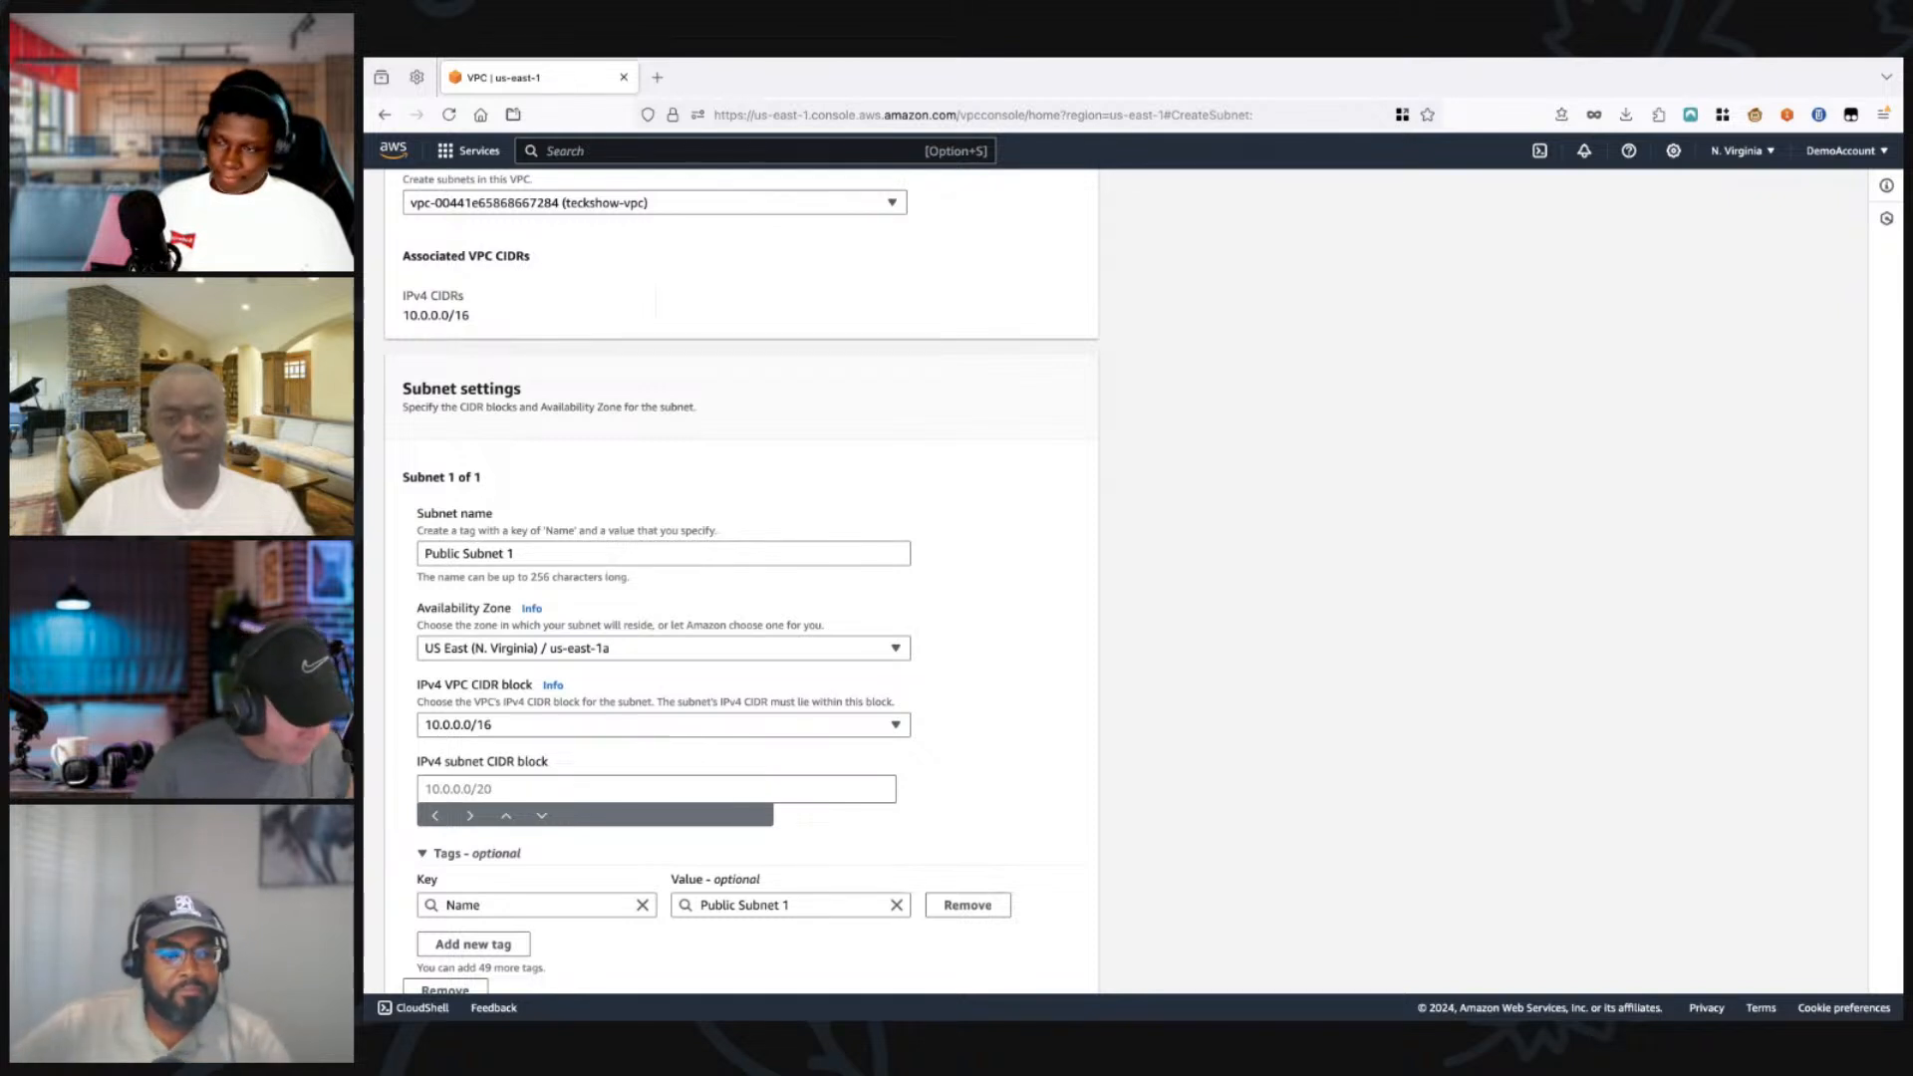
# Step: Set the IPv4 subnet CIDR block of Public Subnet 1 to 10.0.0.0/24 and create the subnet
pyautogui.scroll(-3, 741, 578)
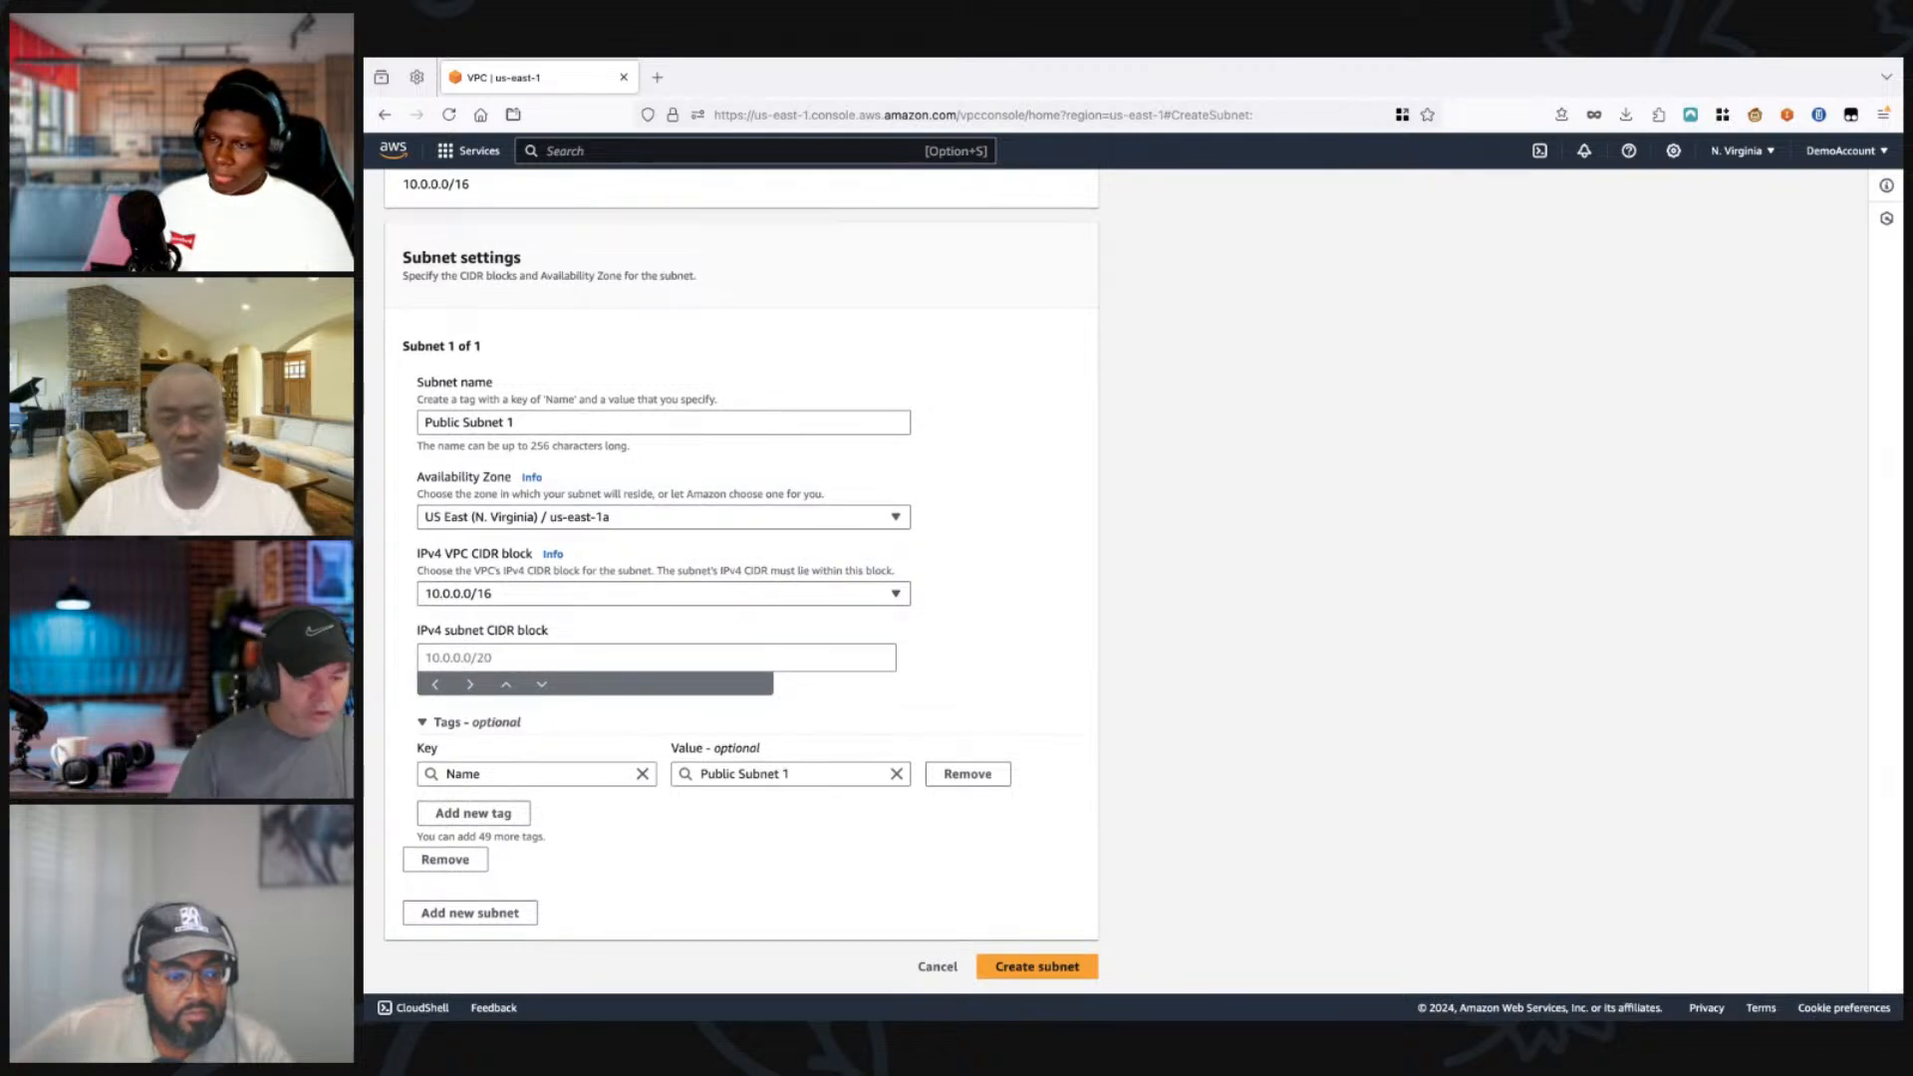
pyautogui.click(656, 658)
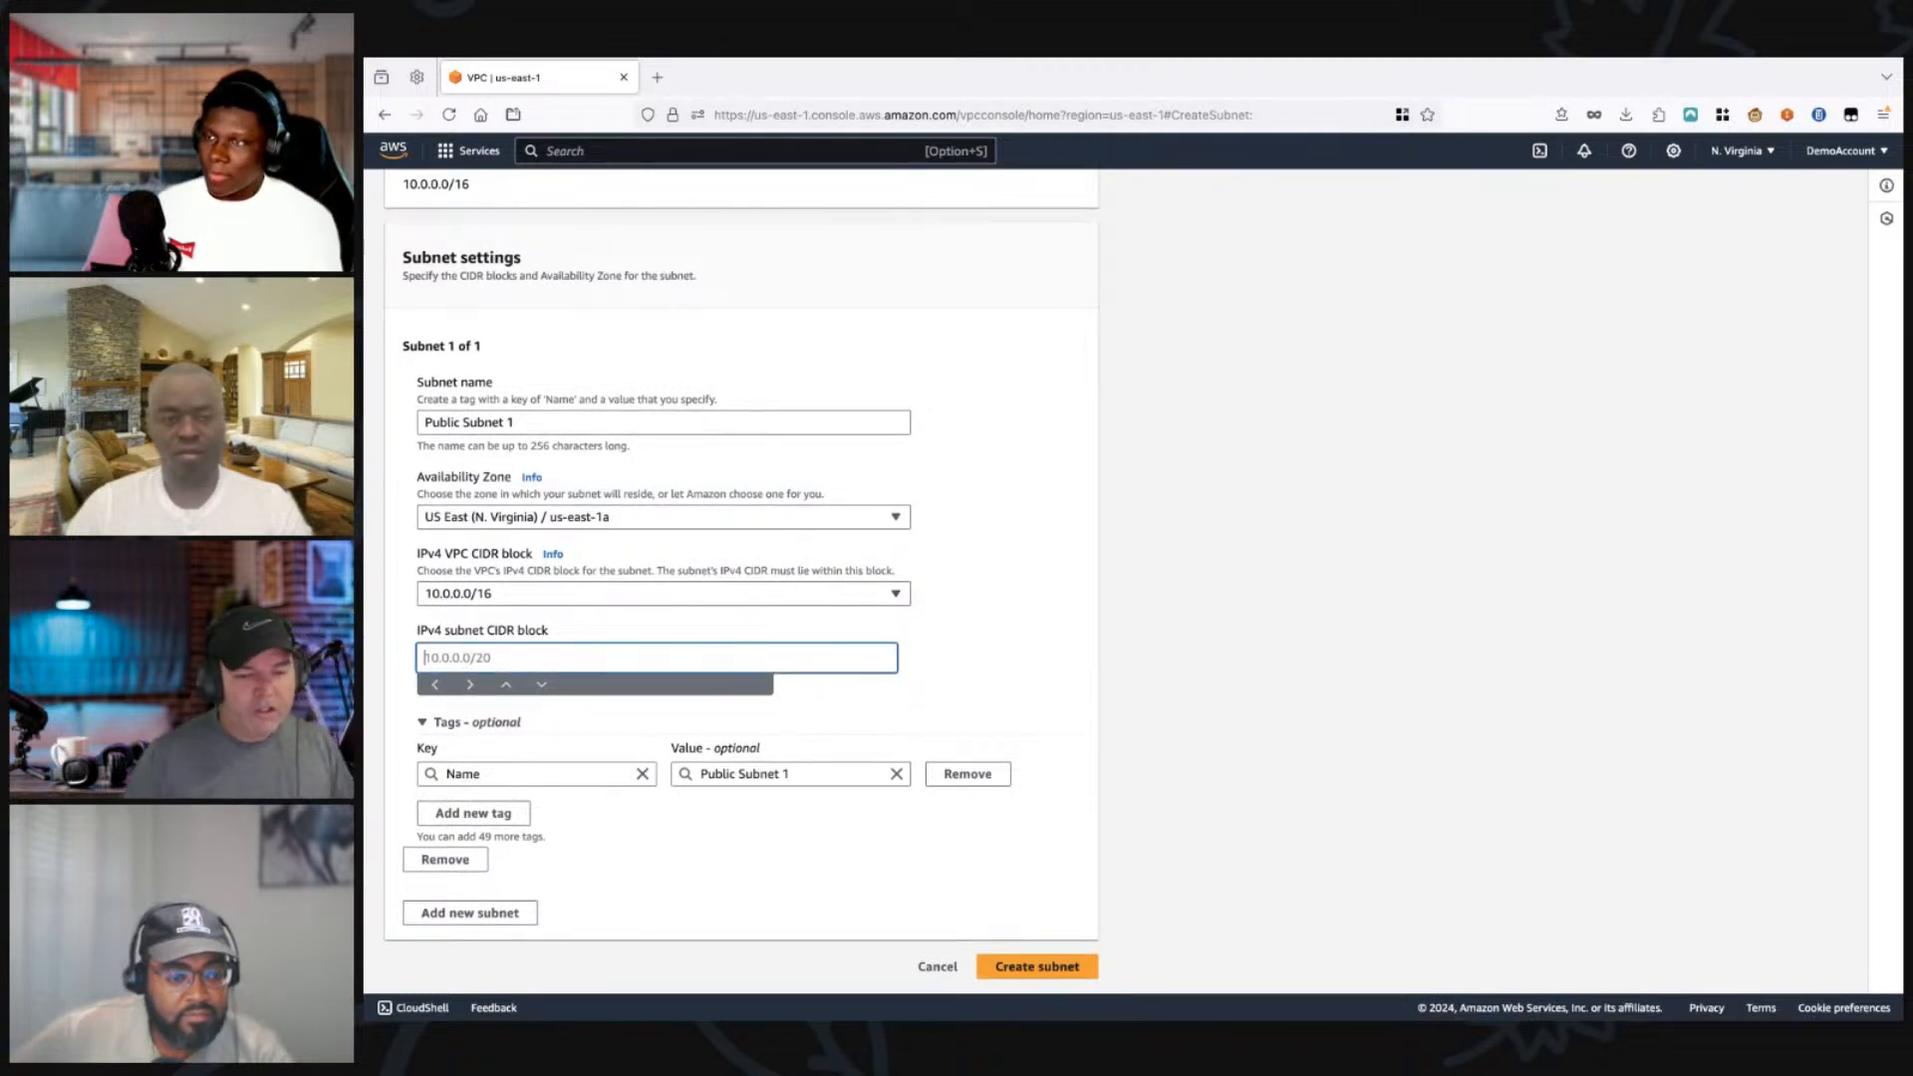
pyautogui.write('10.0')
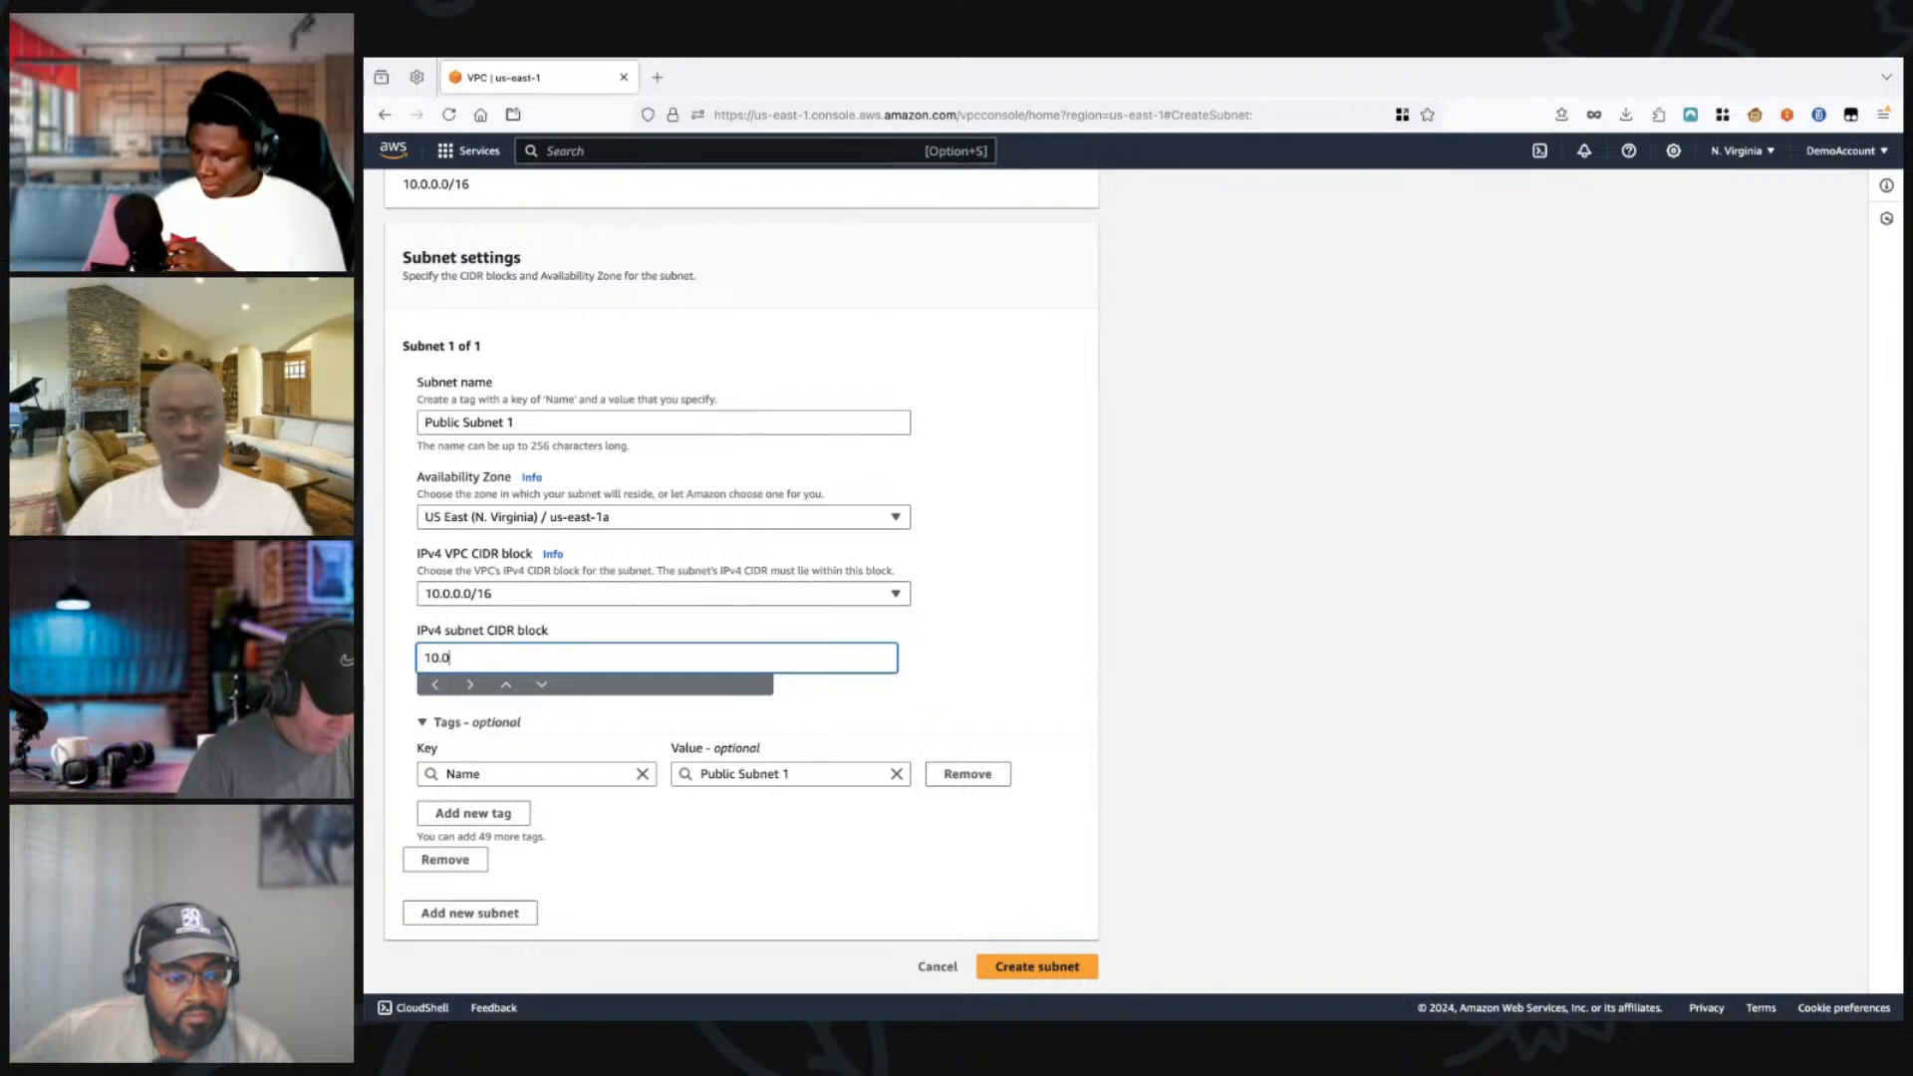
pyautogui.write('.0.0')
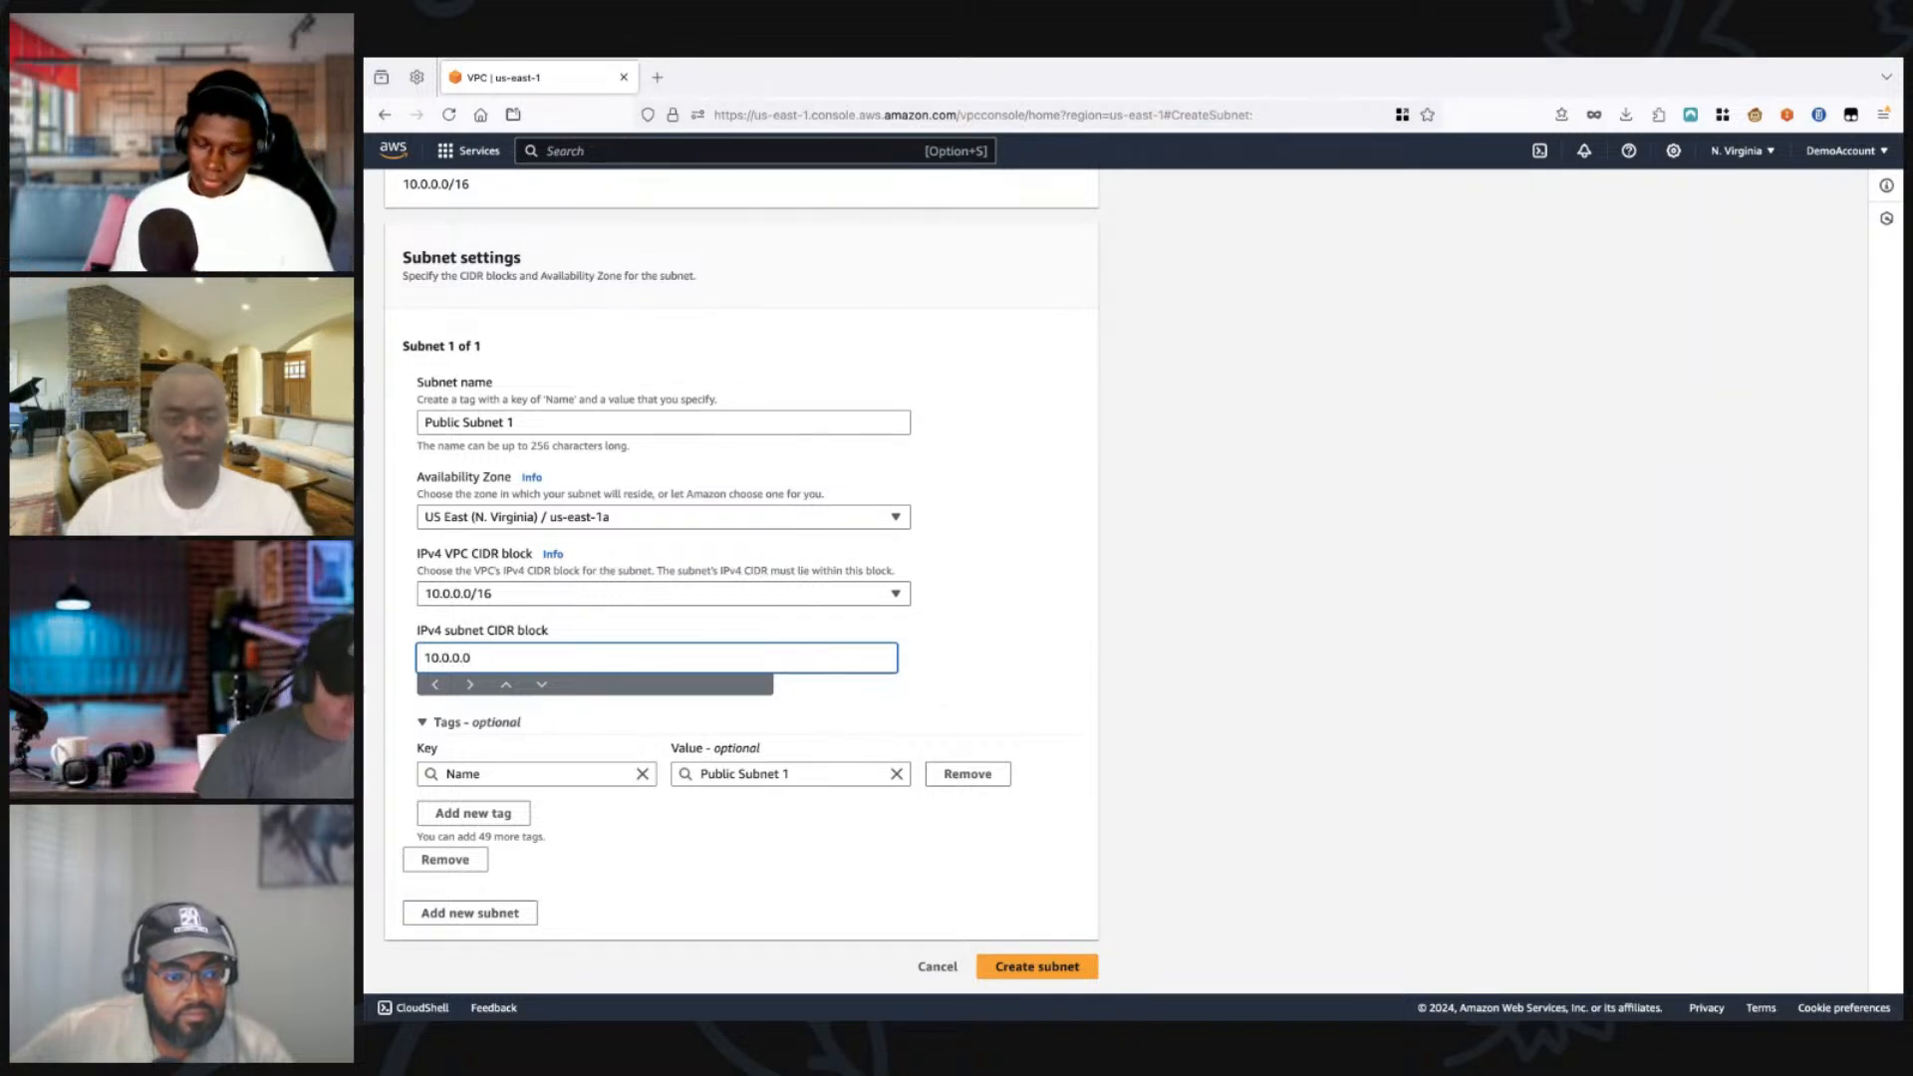
pyautogui.write('/2')
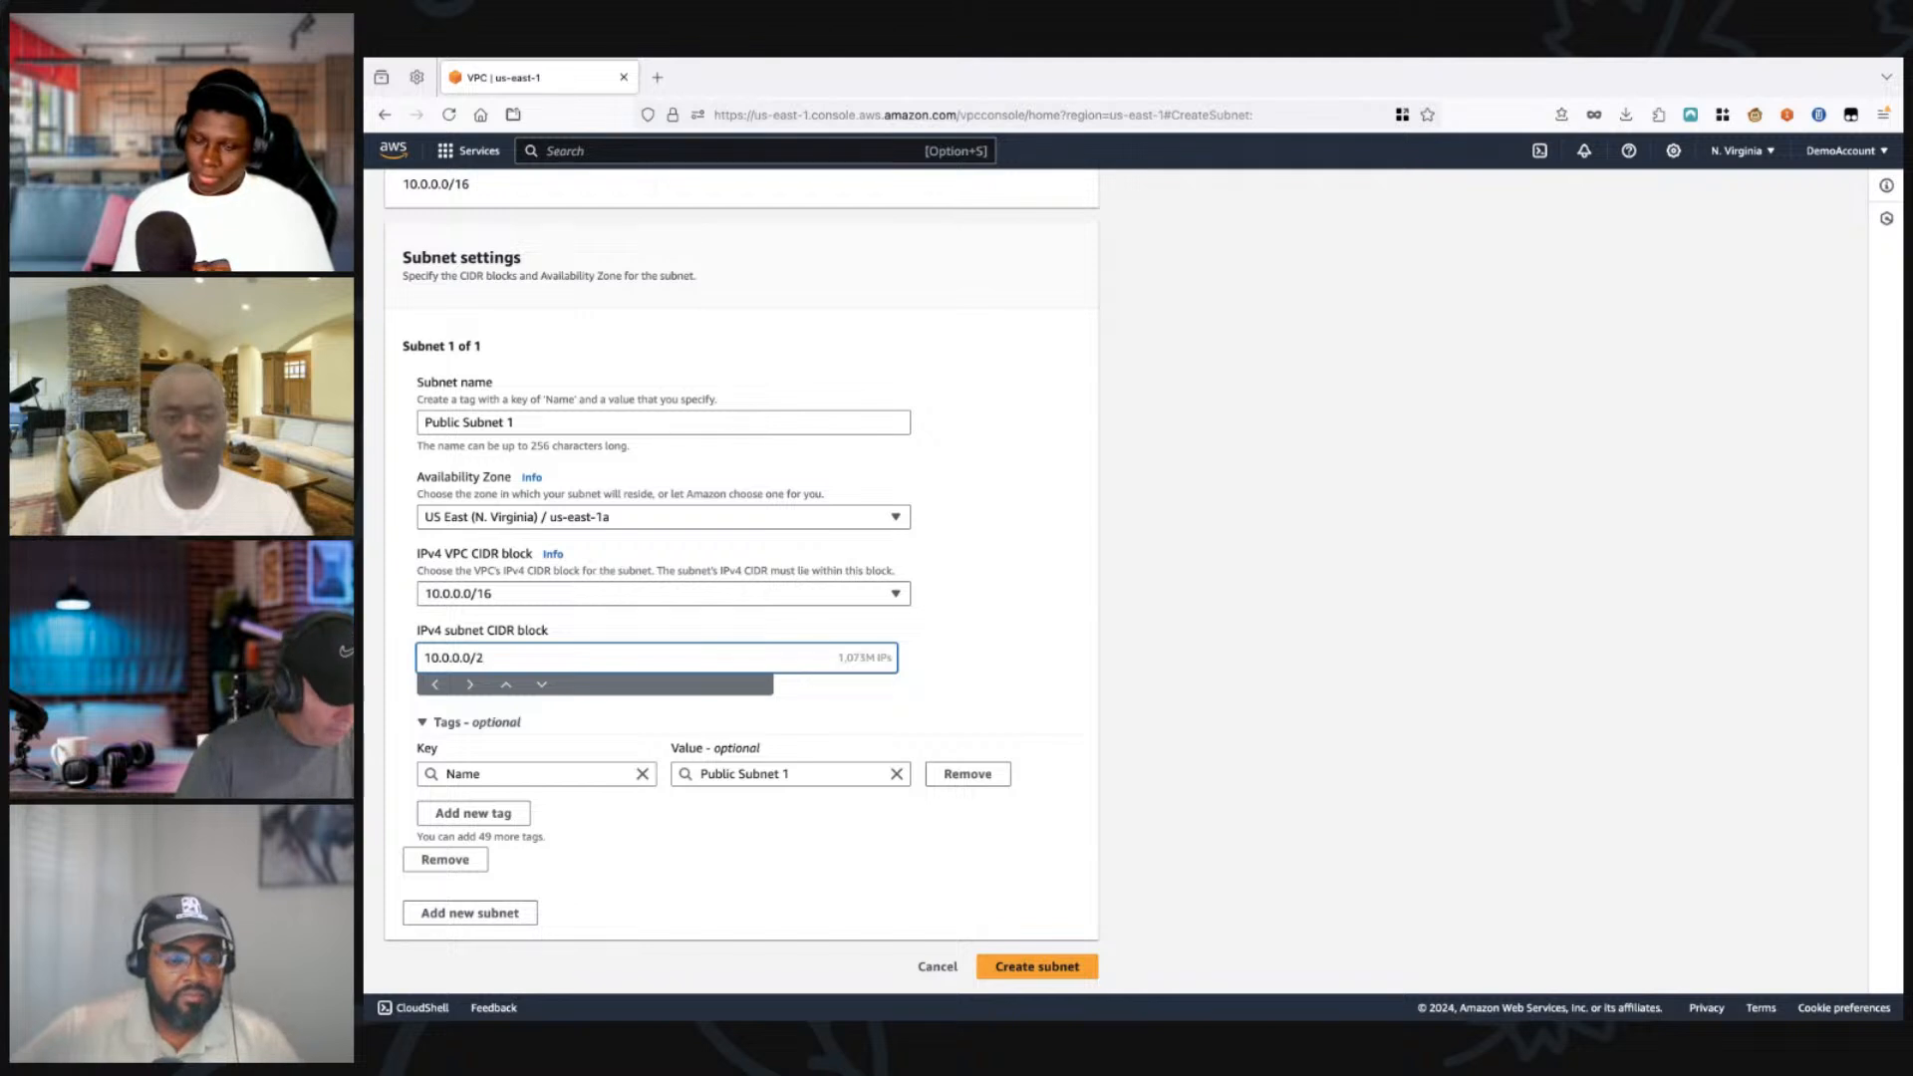
pyautogui.write('4')
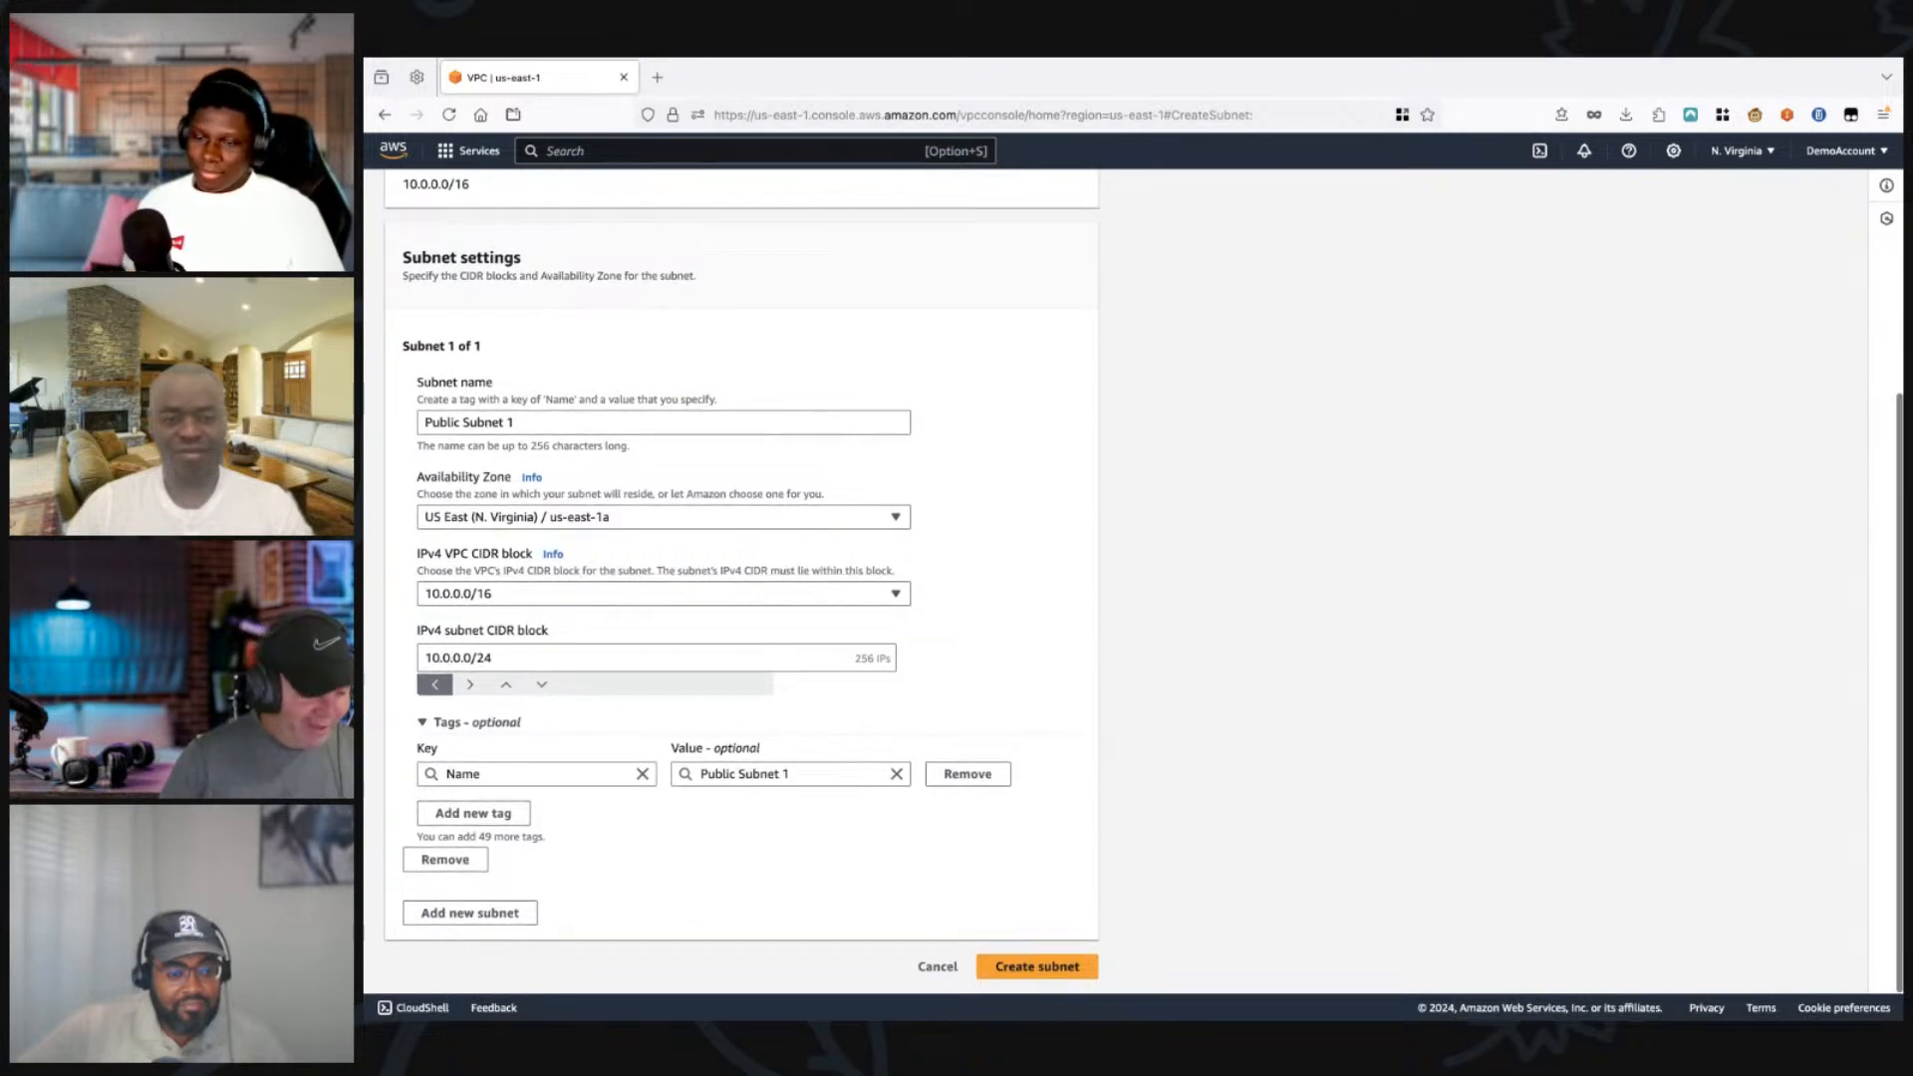
pyautogui.click(1037, 966)
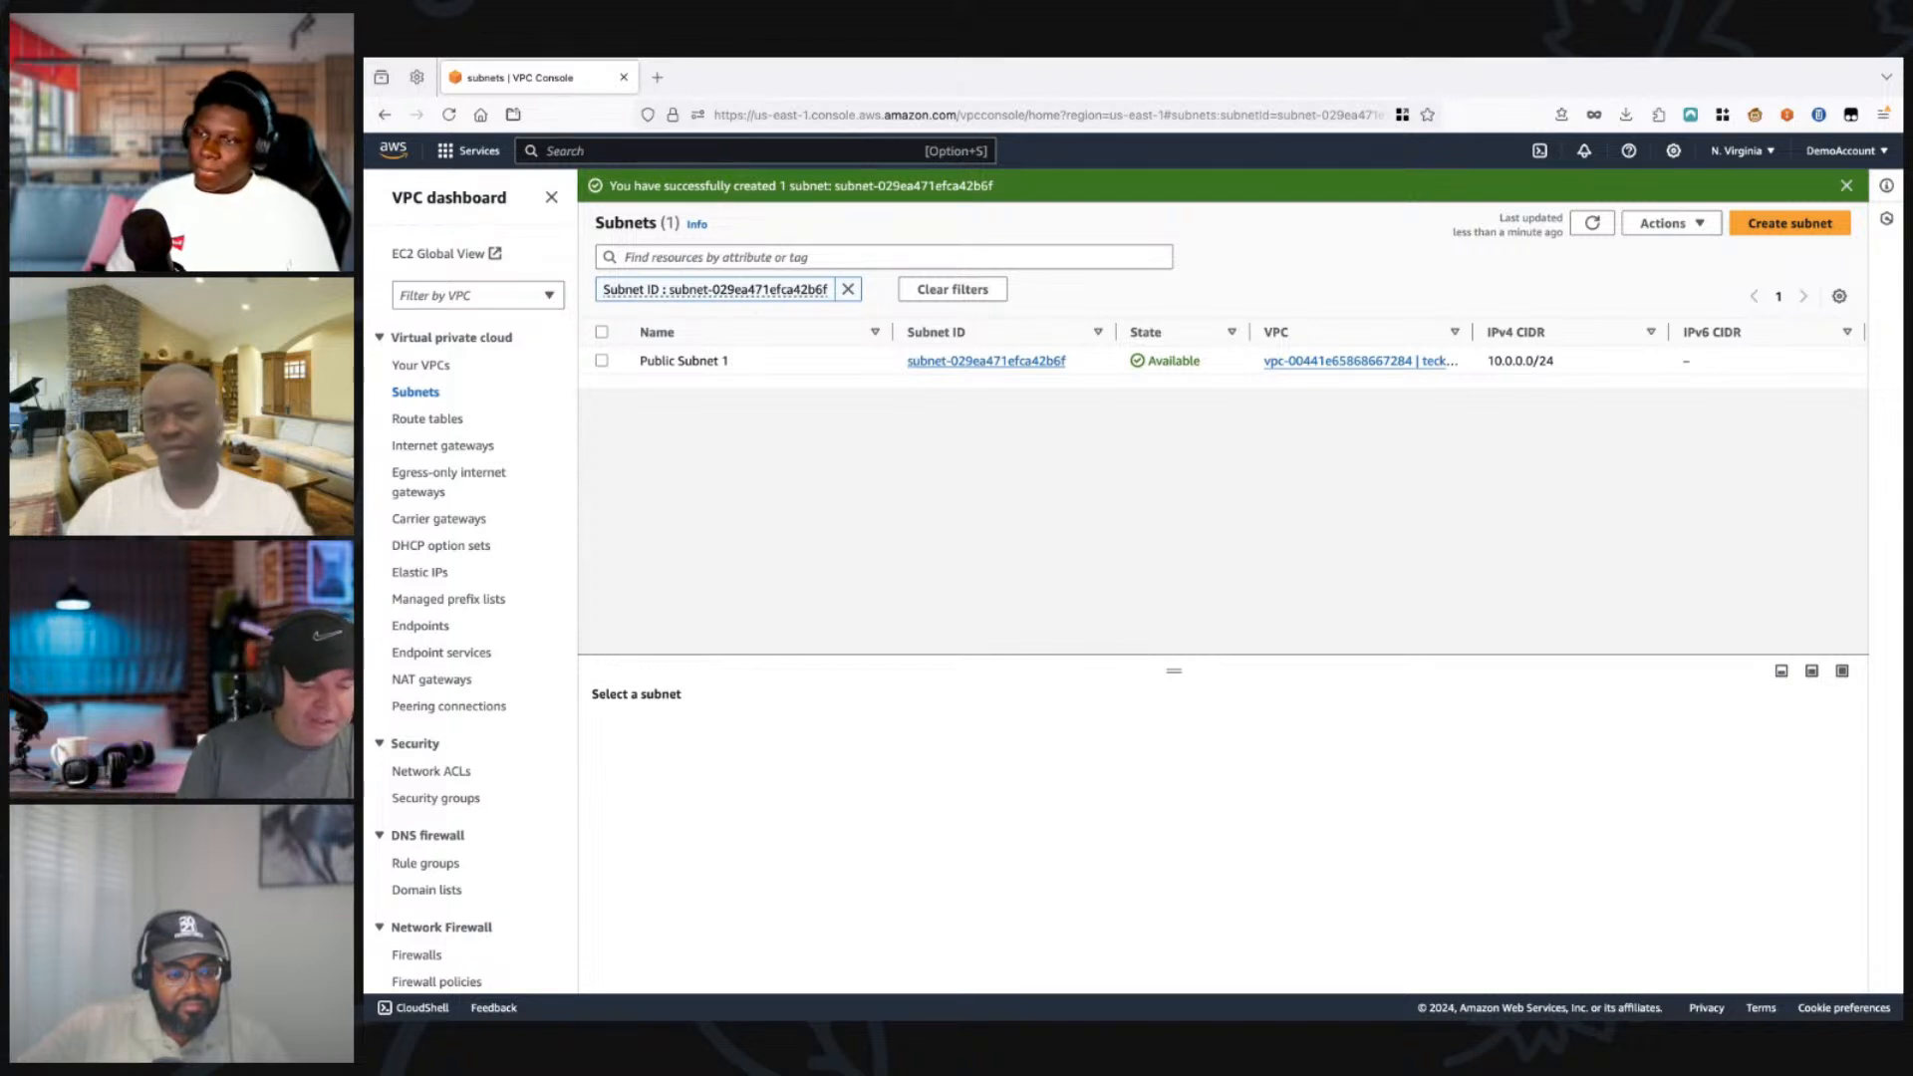
# Step: Check the available IPv4 addresses of Public Subnet 1 in the subnets list and show its details
pyautogui.hscroll(3, 1223, 361)
pyautogui.hscroll(5, 1223, 361)
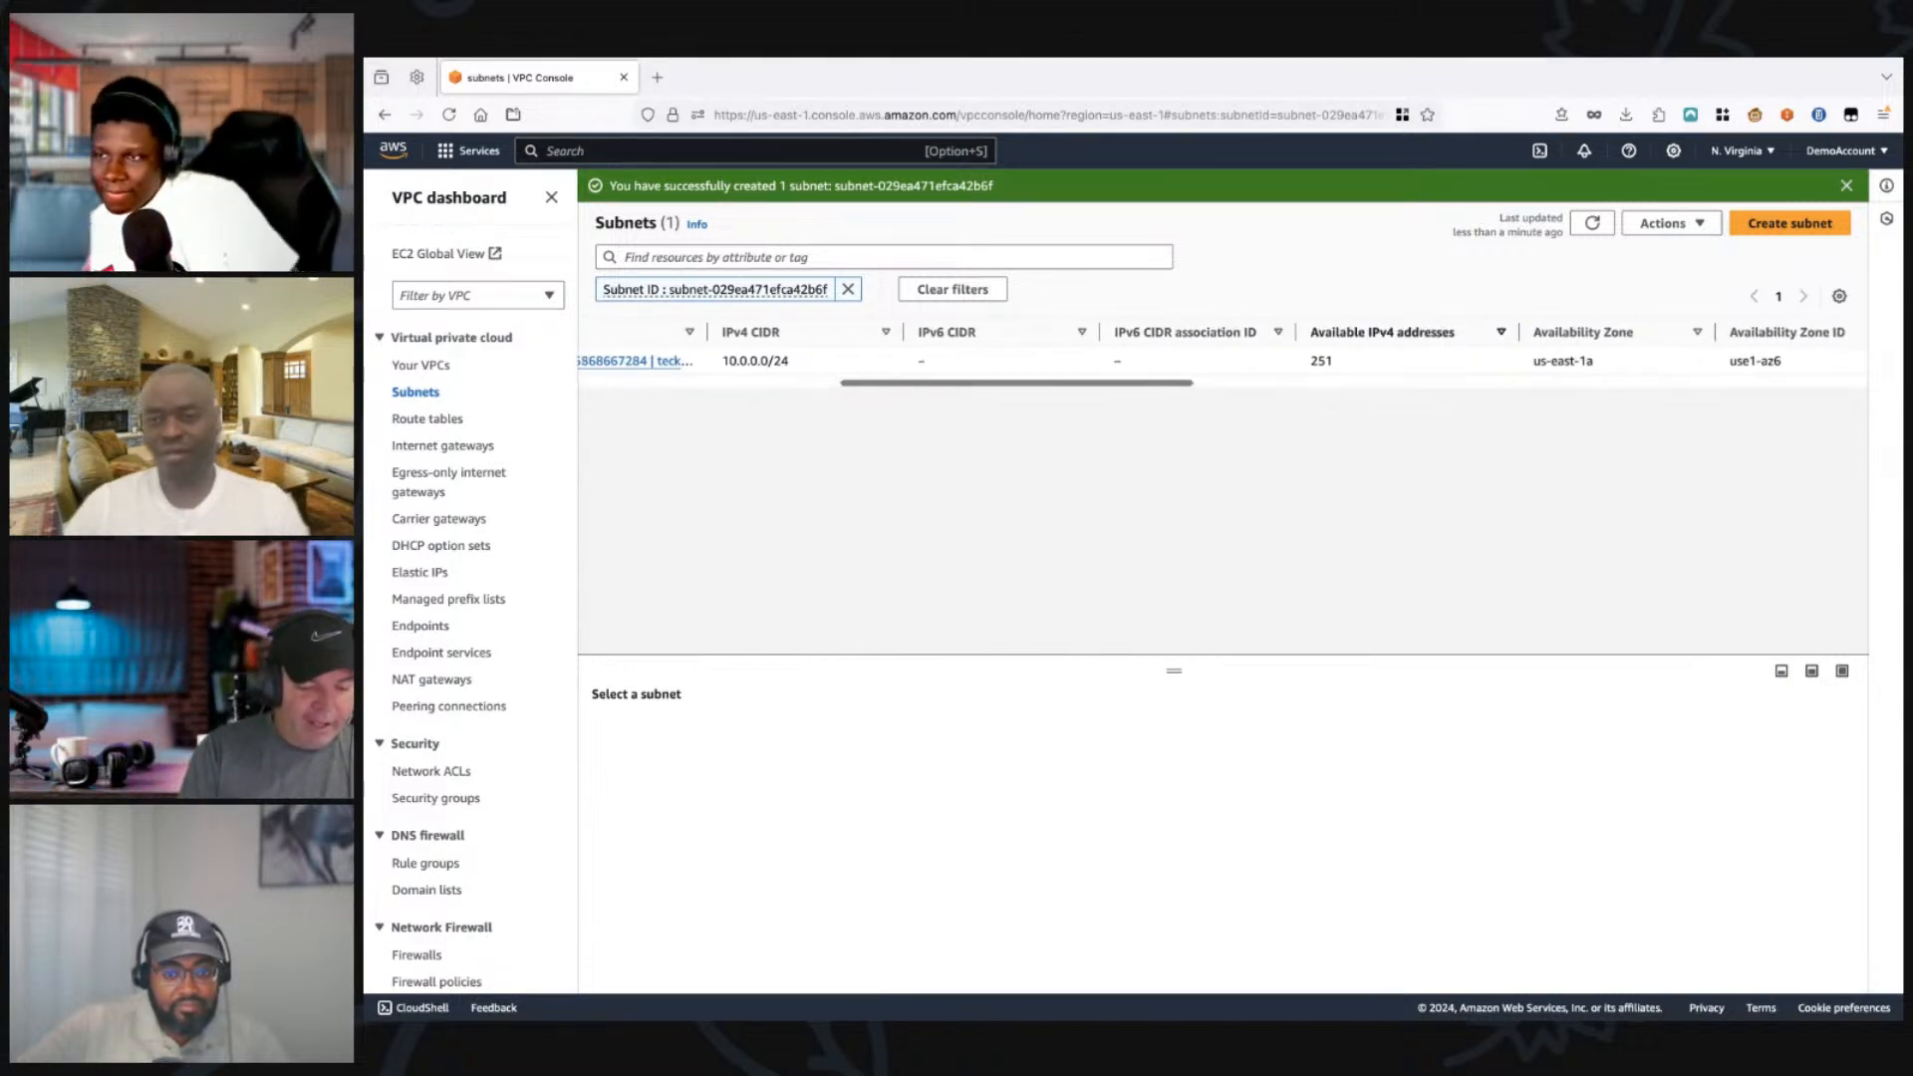
pyautogui.doubleClick(1322, 361)
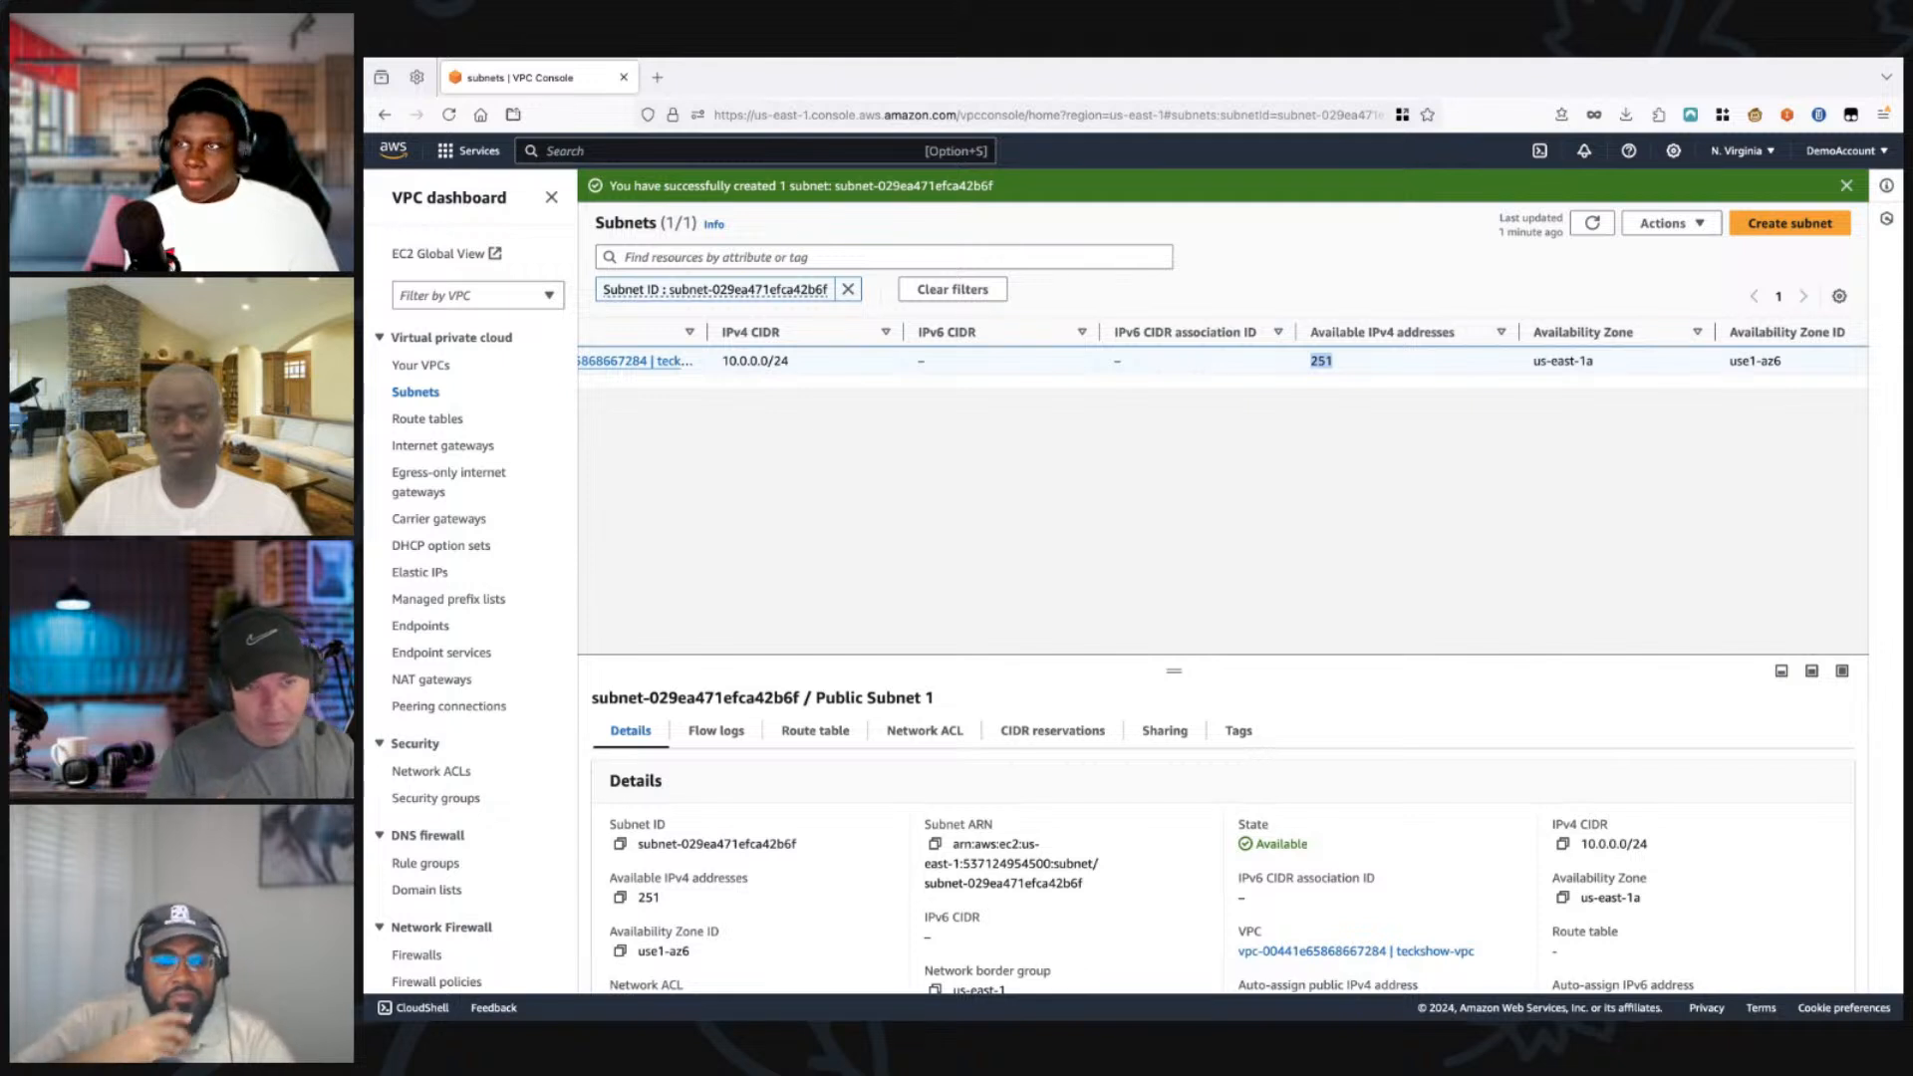
pyautogui.hscroll(-10, 1223, 361)
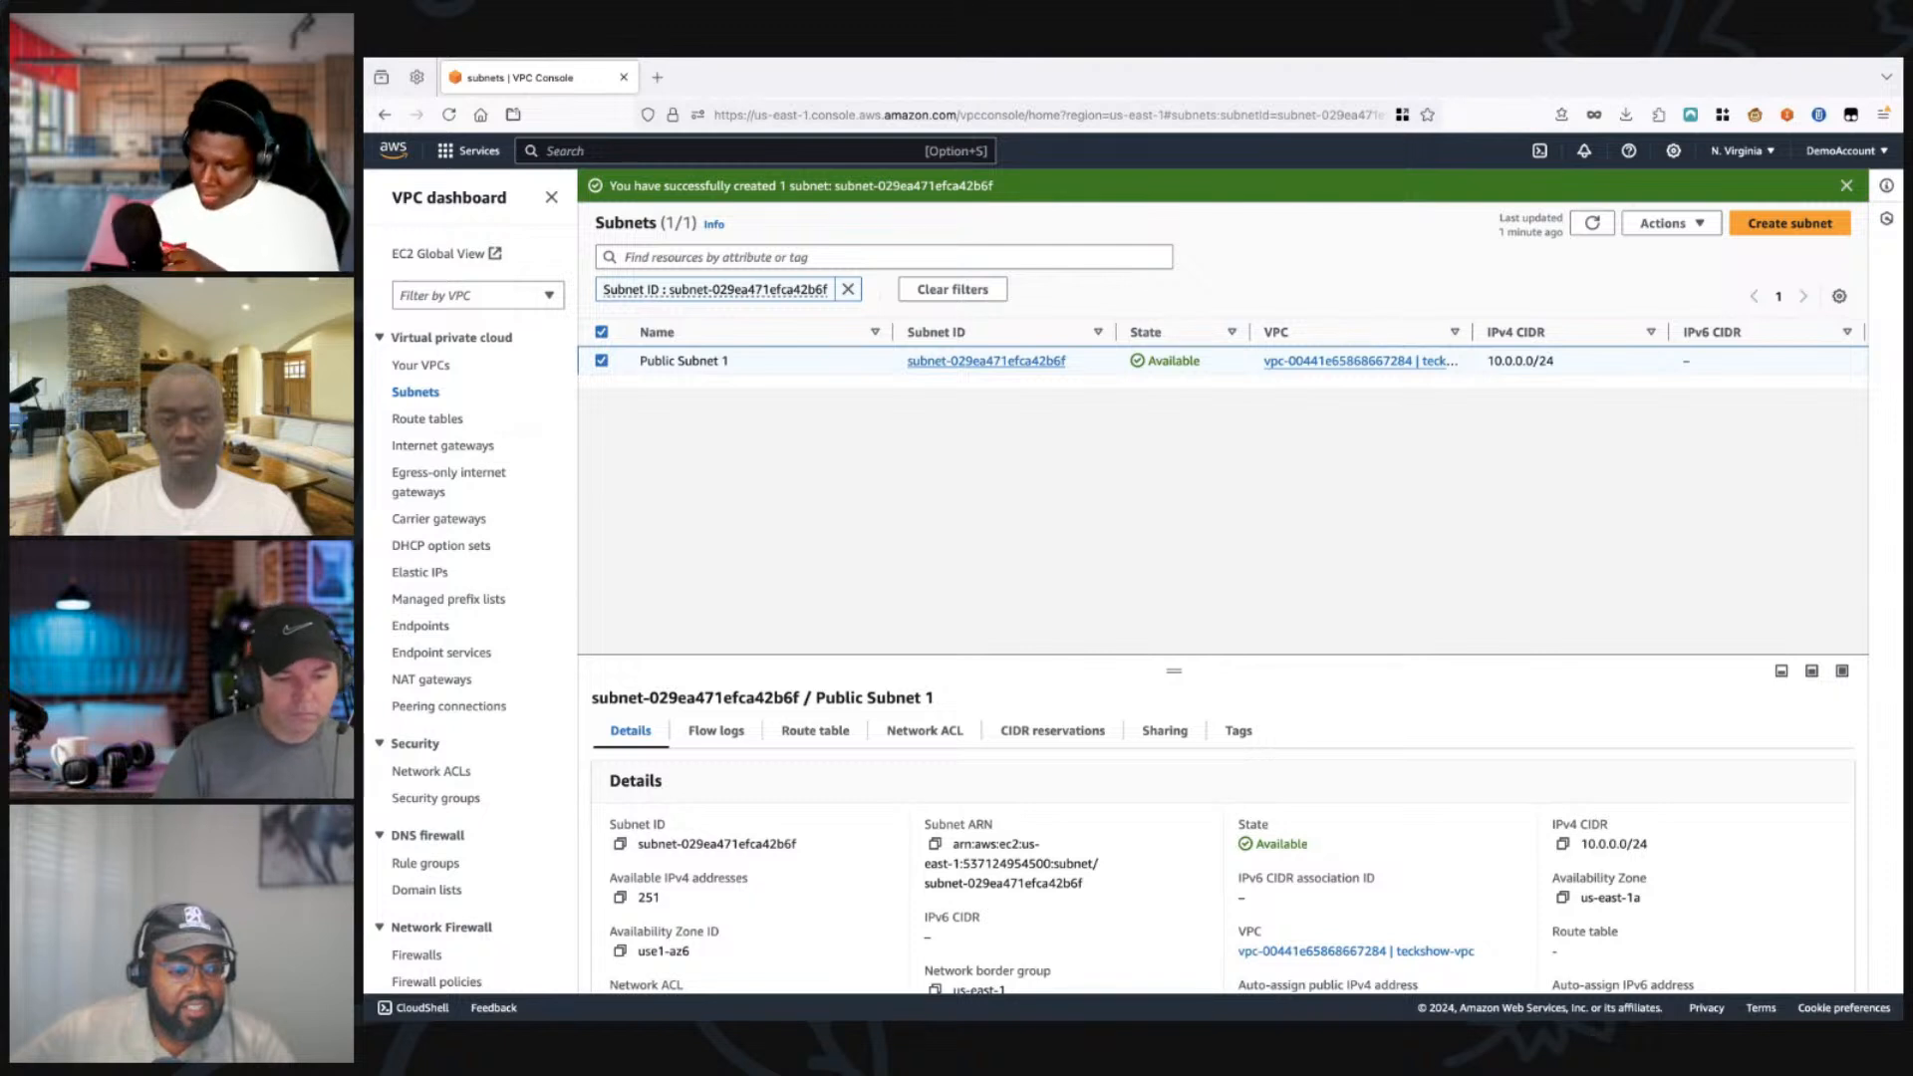
pyautogui.scroll(-1, 1223, 581)
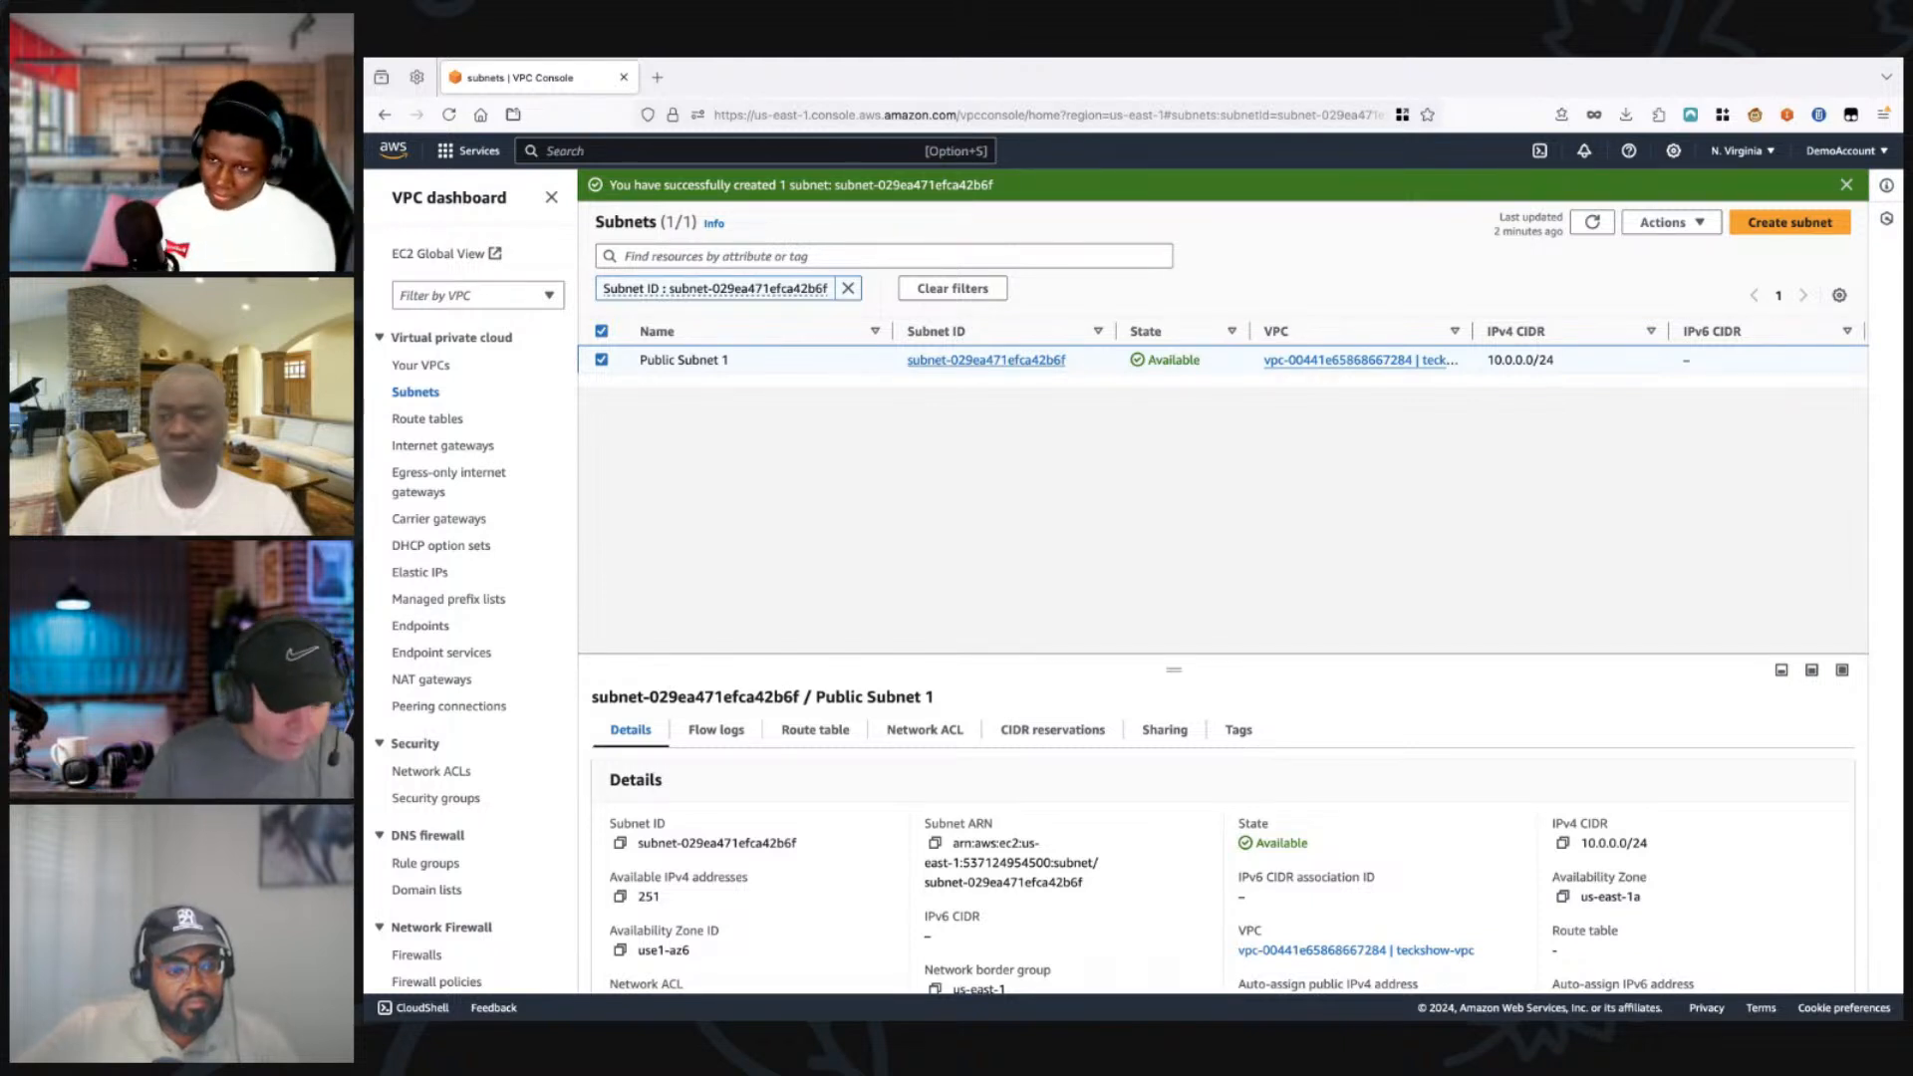
# Step: Start creating another subnet and choose teckshow-vpc as its VPC
pyautogui.click(1790, 222)
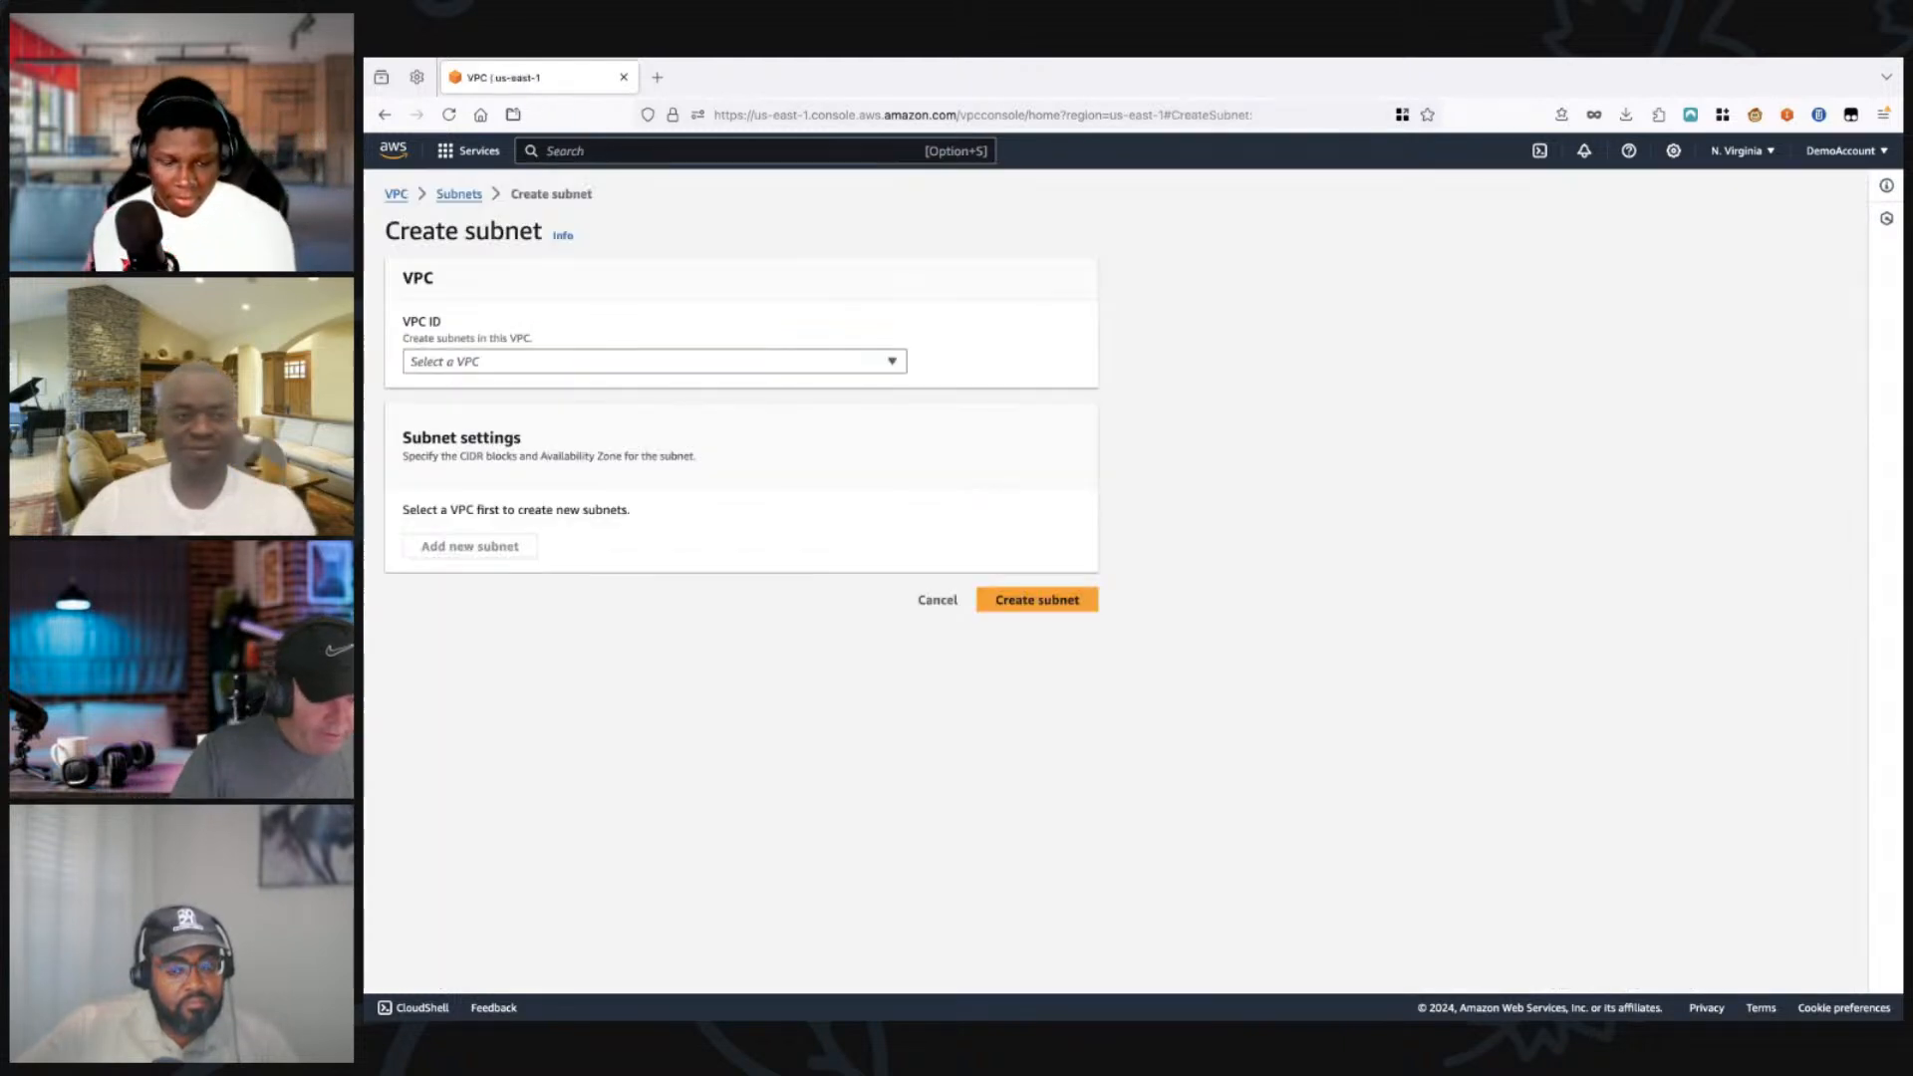
pyautogui.click(654, 362)
pyautogui.press('Down')
pyautogui.press('Down')
pyautogui.press('Down')
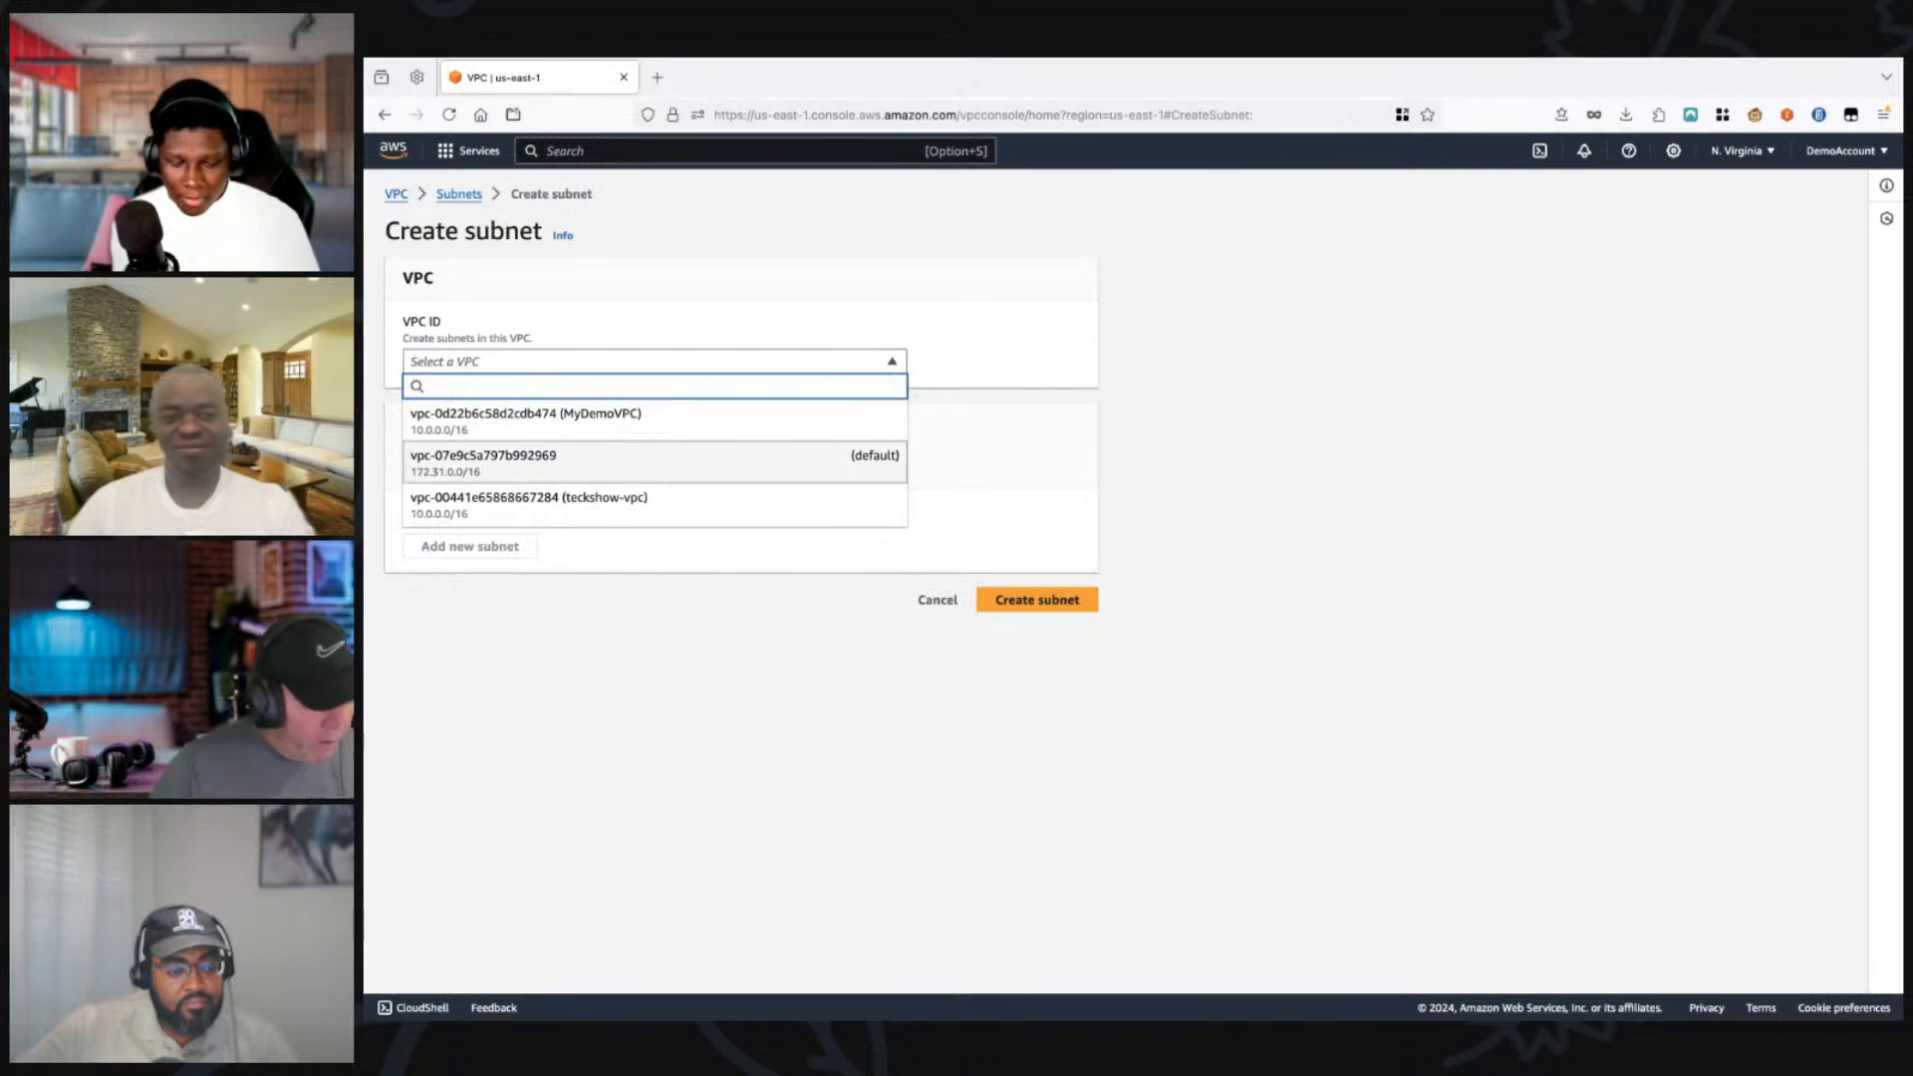
pyautogui.press('Return')
# Step: Name the new subnet Private Subnet 1
pyautogui.click(662, 712)
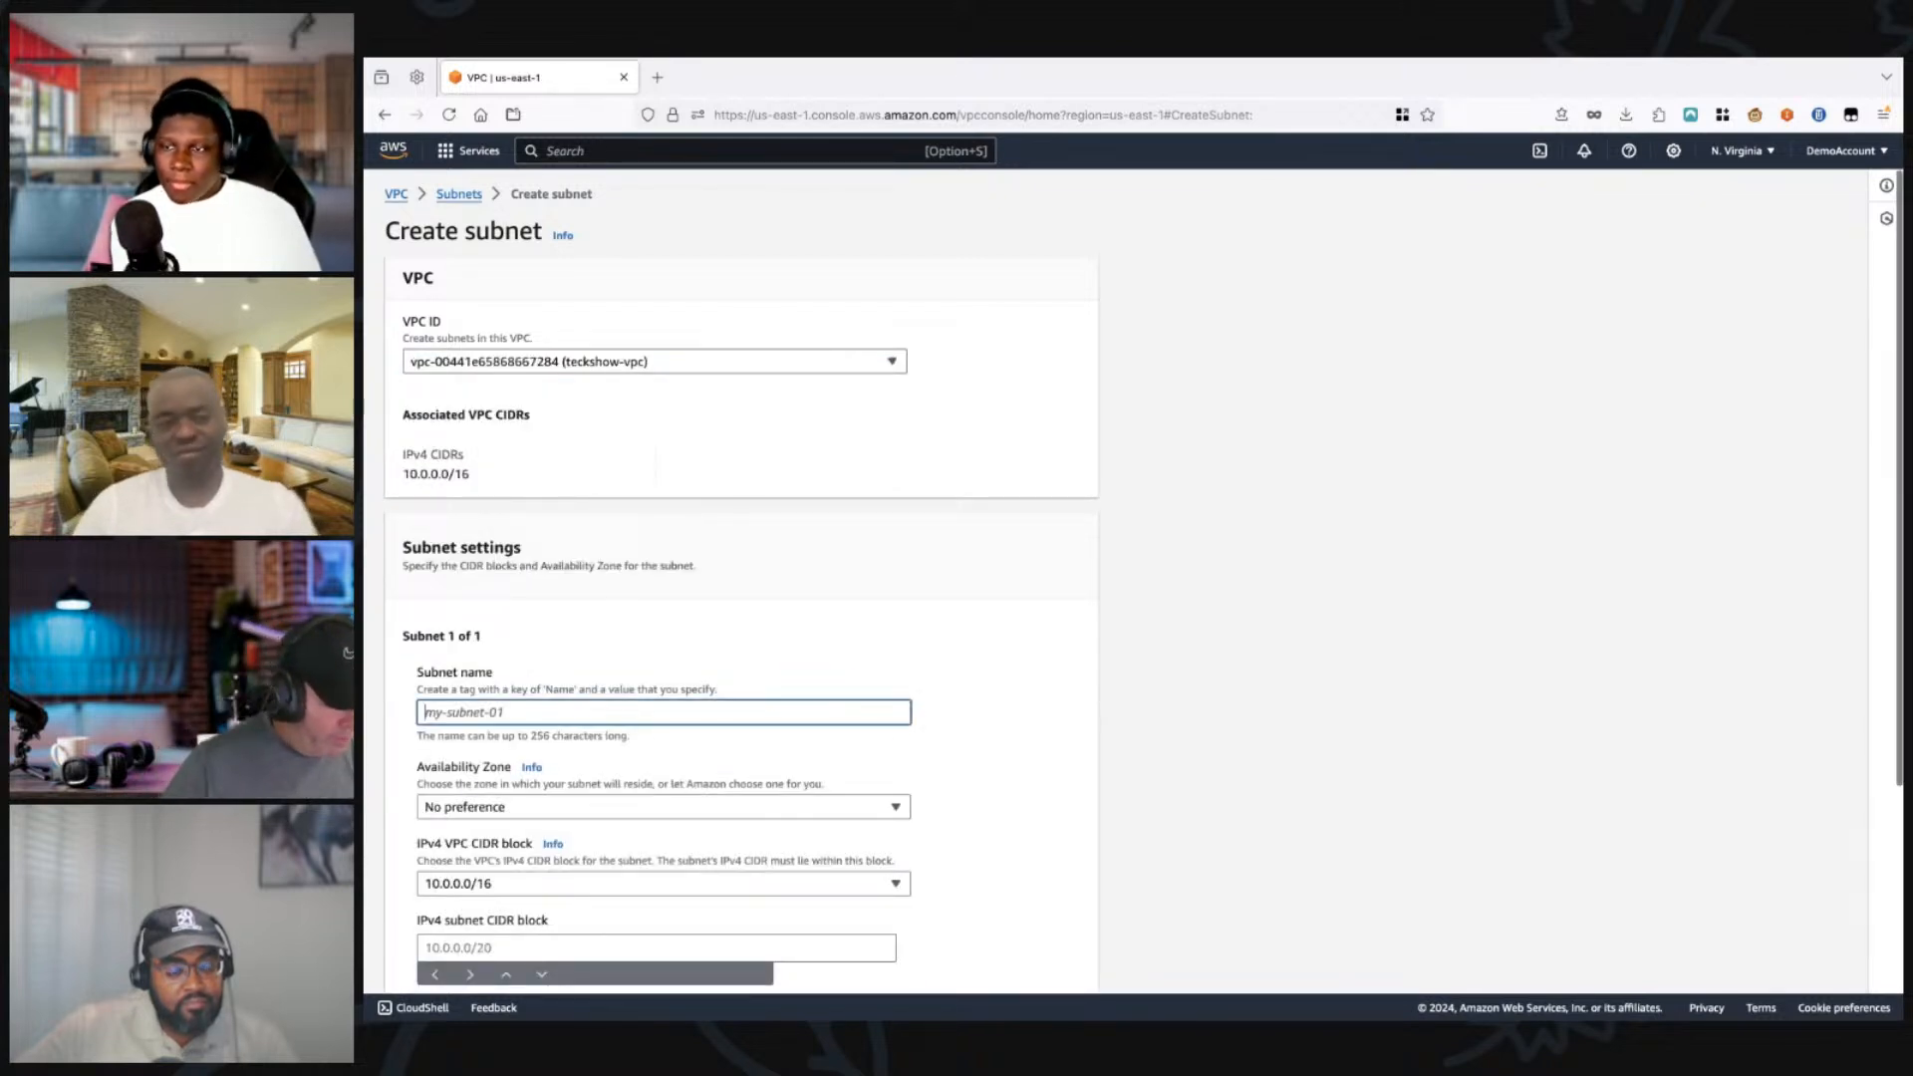
pyautogui.write('Private S')
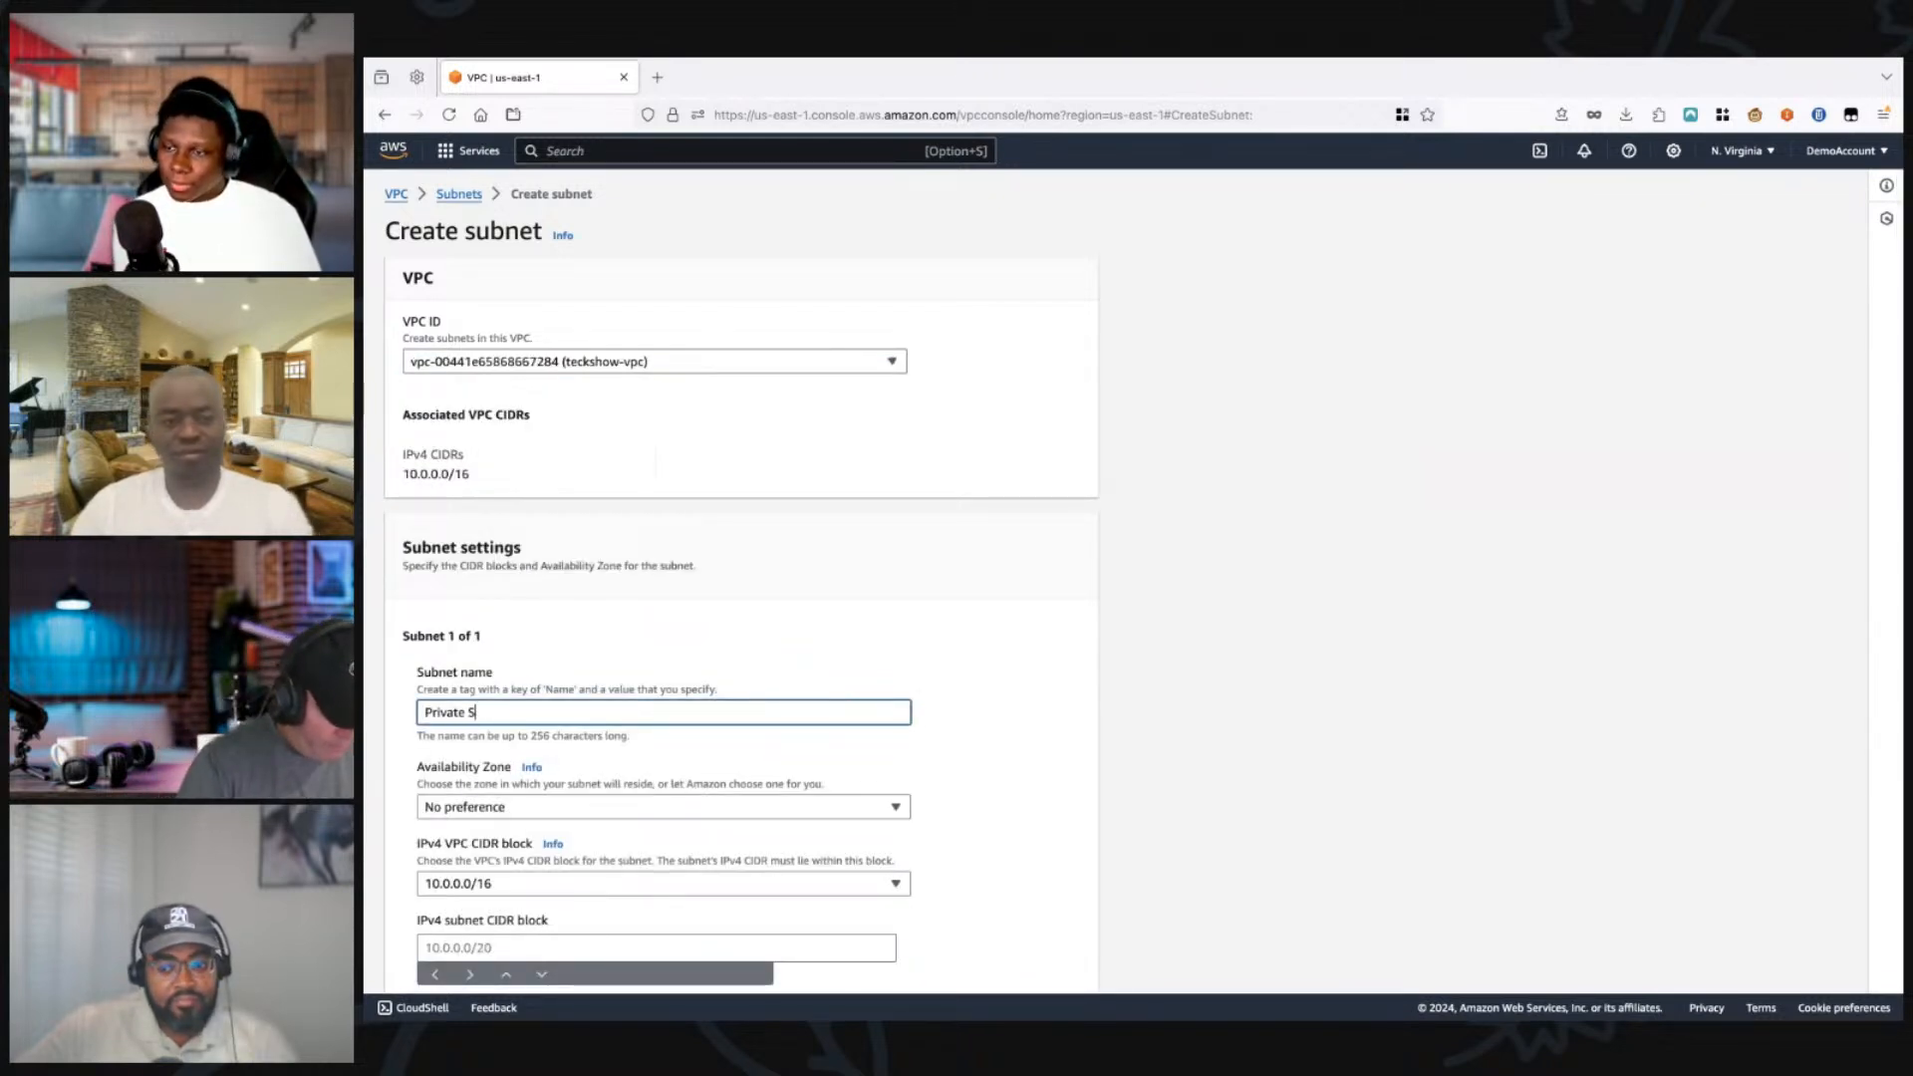
pyautogui.write('ubnet 1')
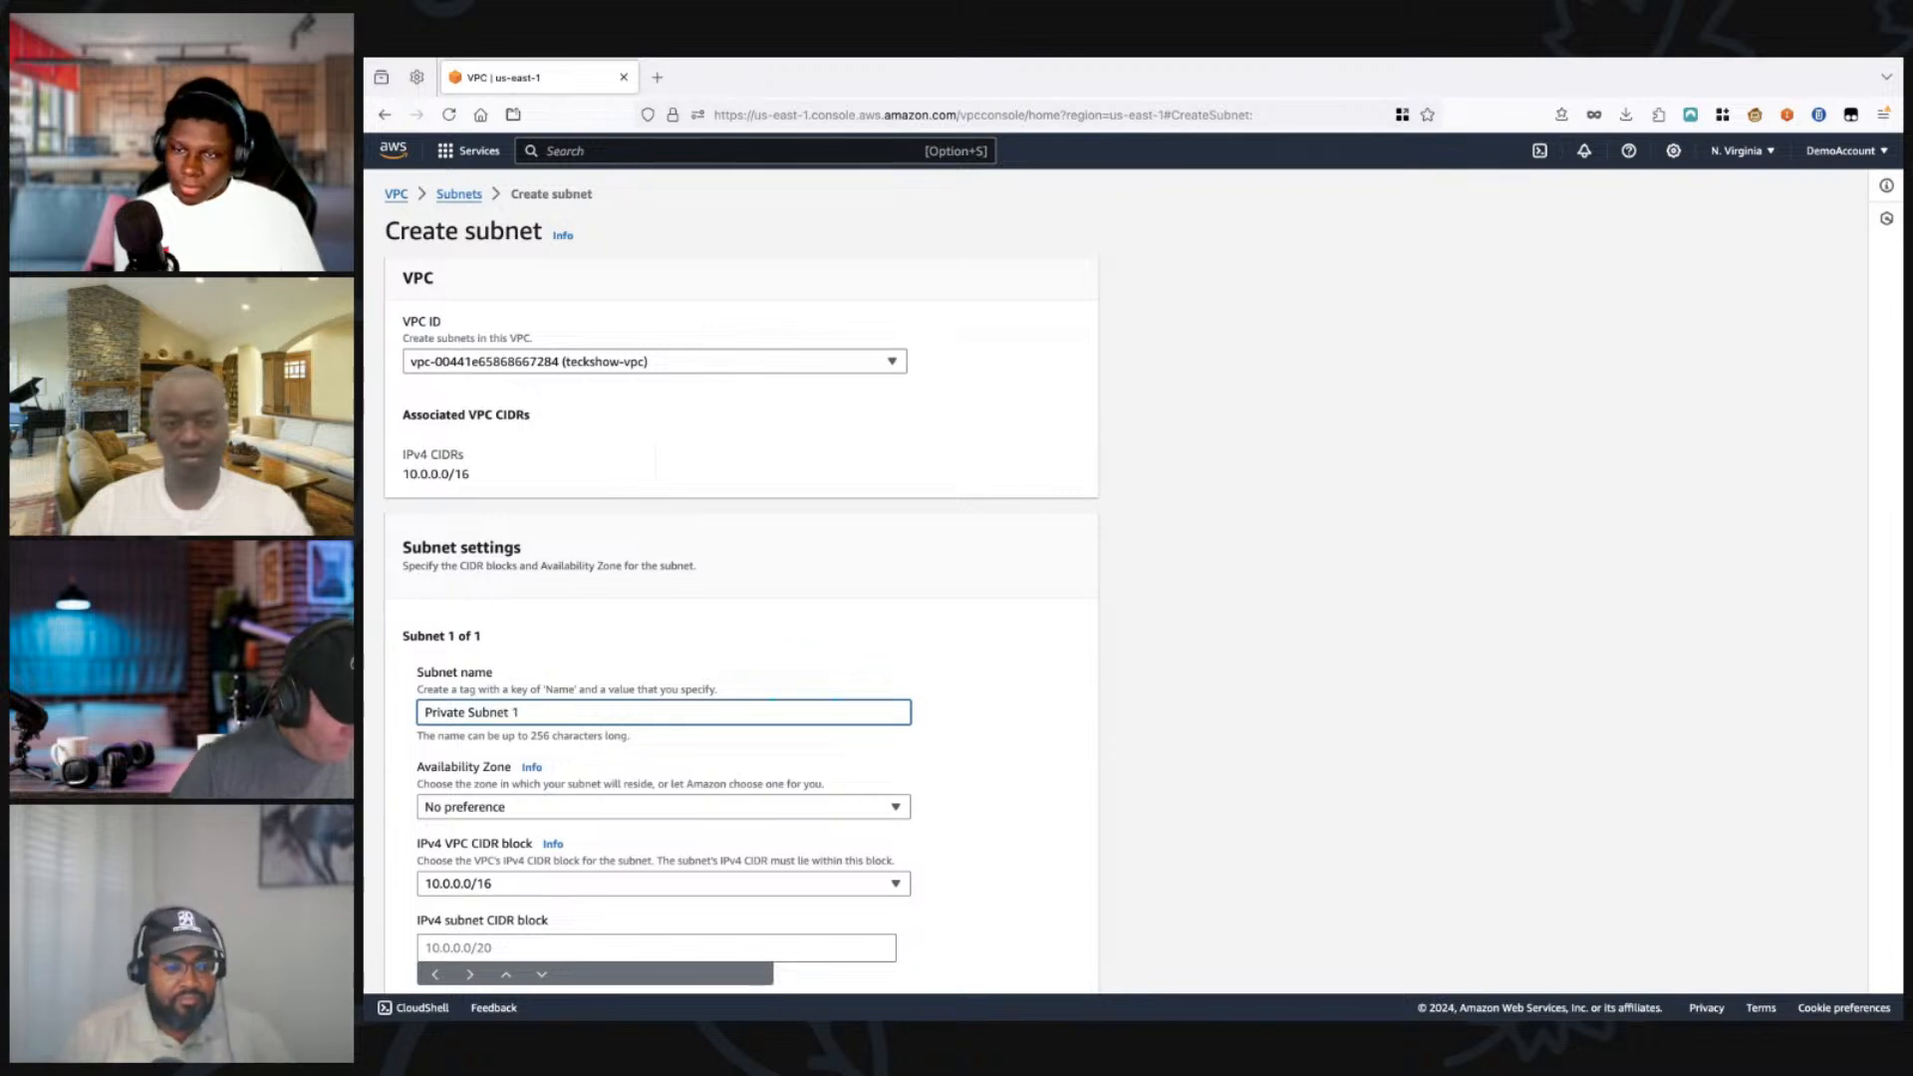
# Step: Enter 10.0.0.0/24 as the IPv4 subnet CIDR block of Private Subnet 1
pyautogui.scroll(-3, 742, 598)
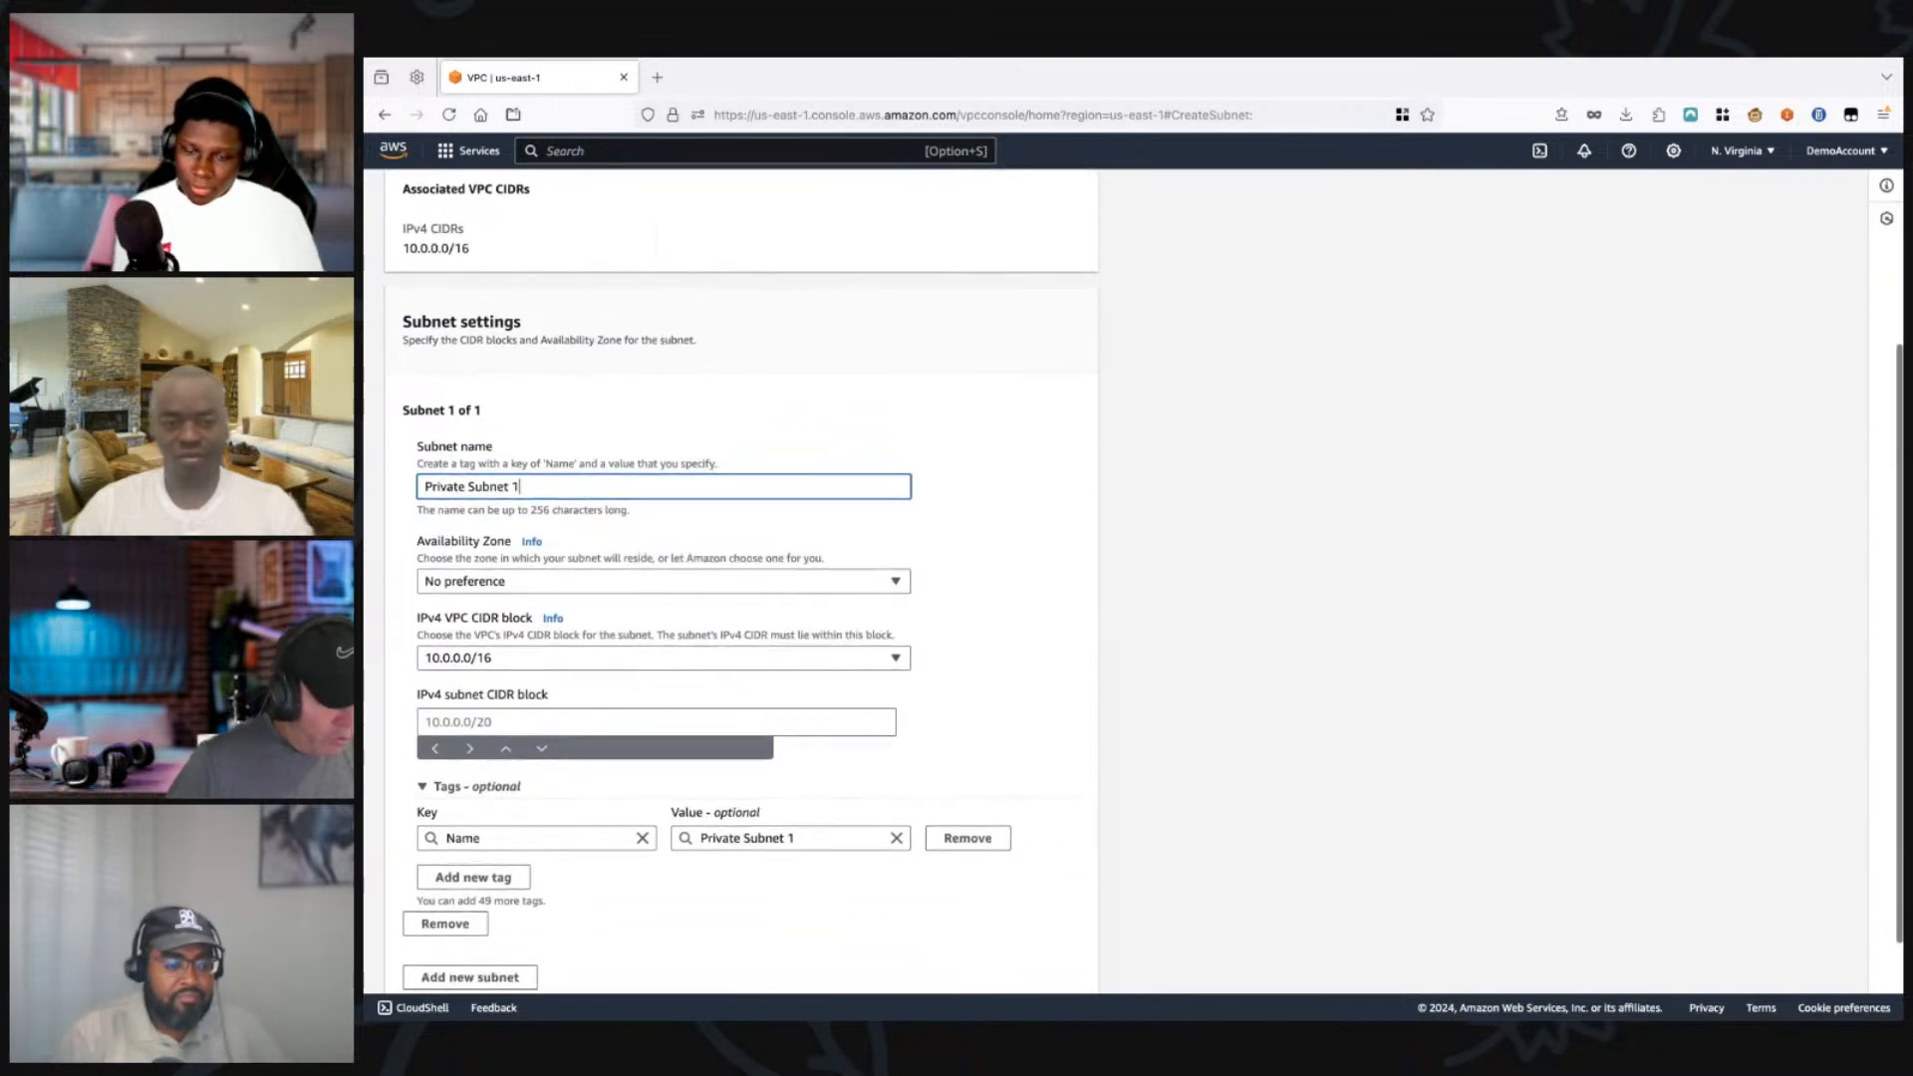
pyautogui.click(655, 720)
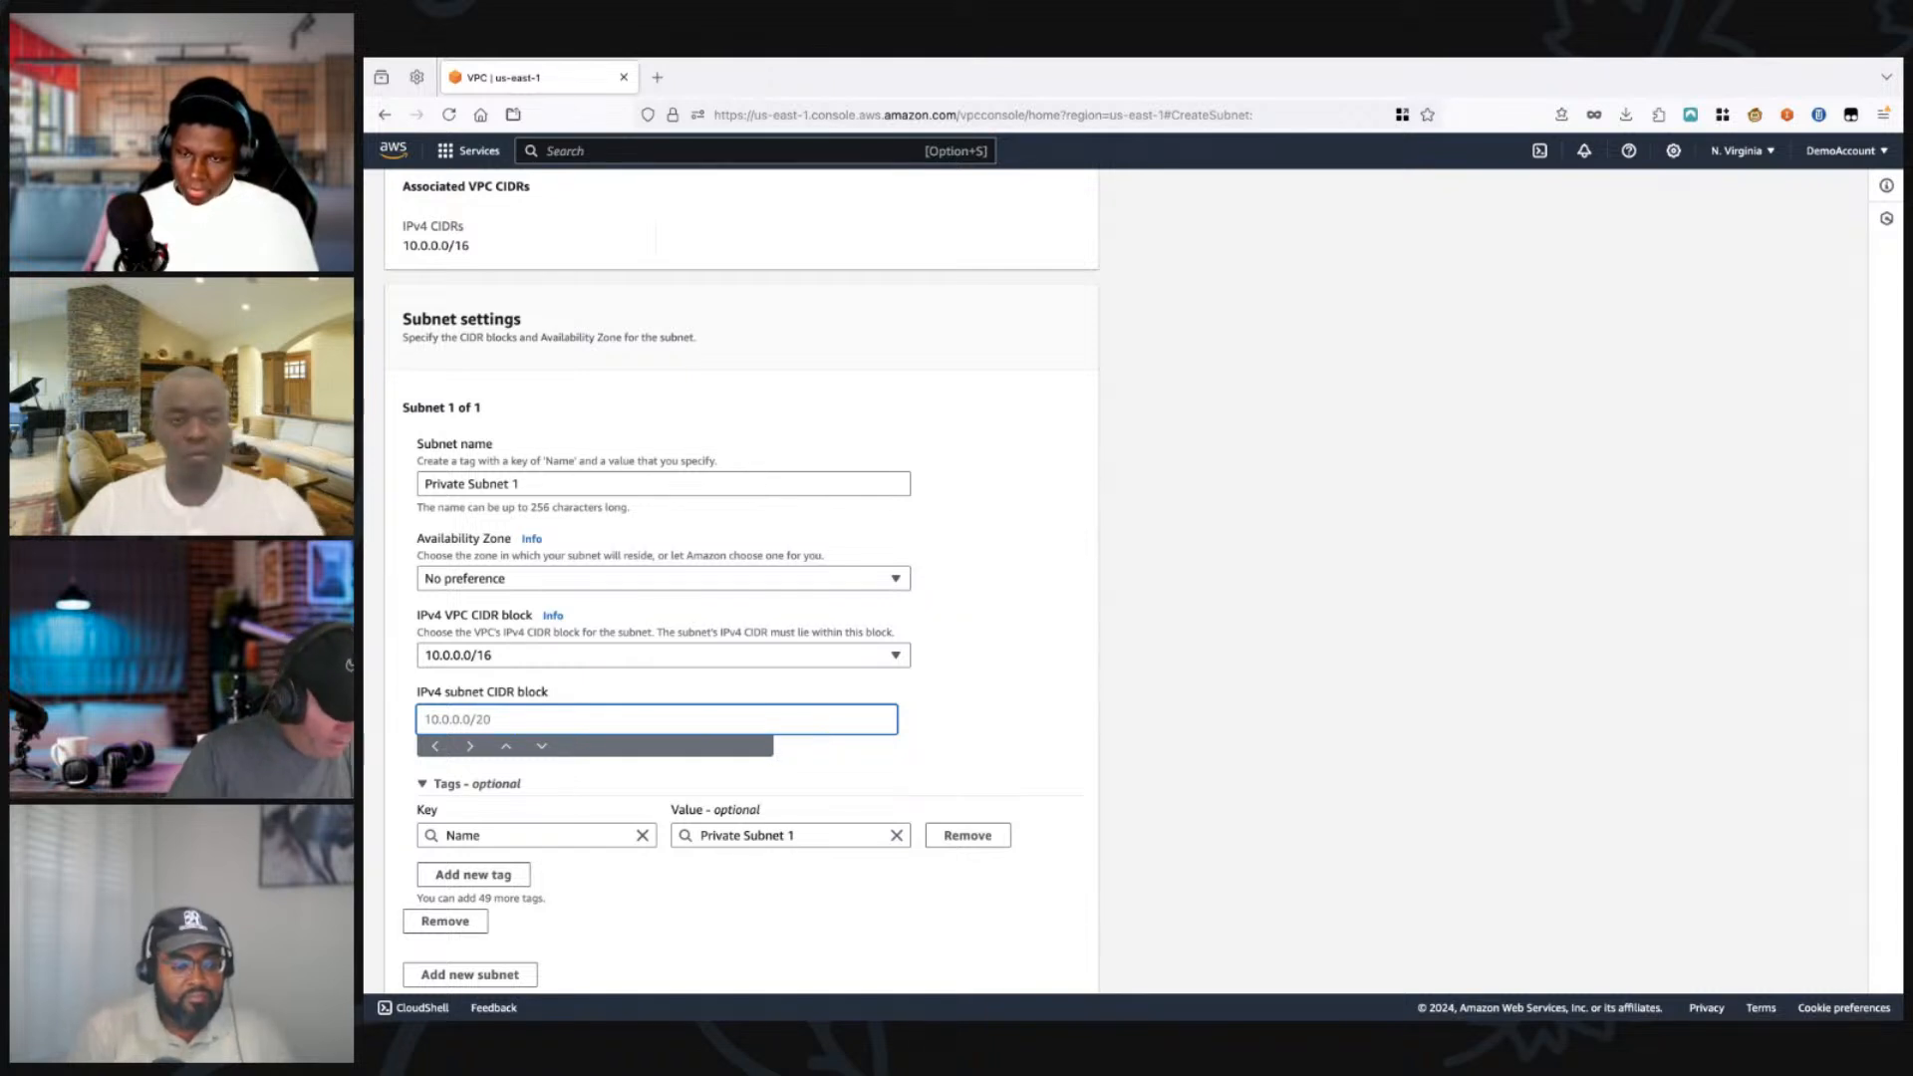
pyautogui.write('10.0.0.')
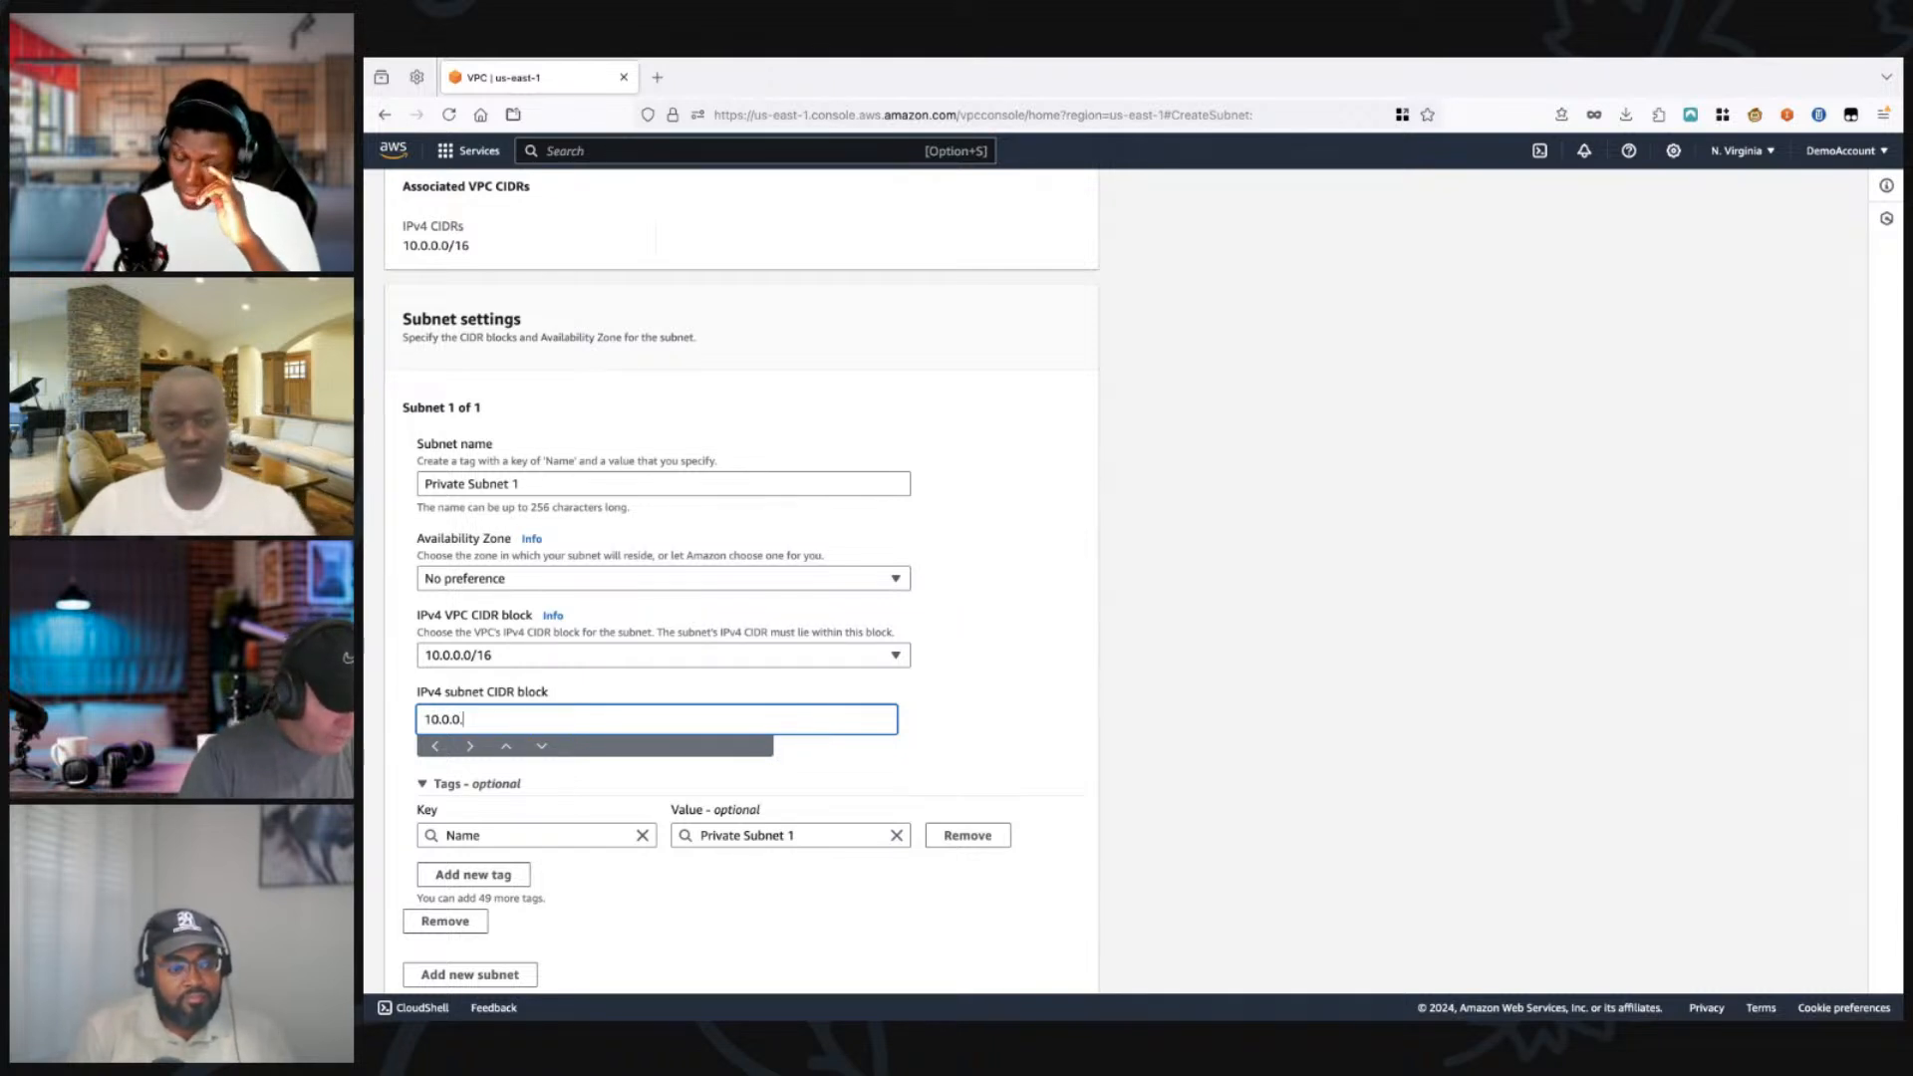
pyautogui.write('0/24')
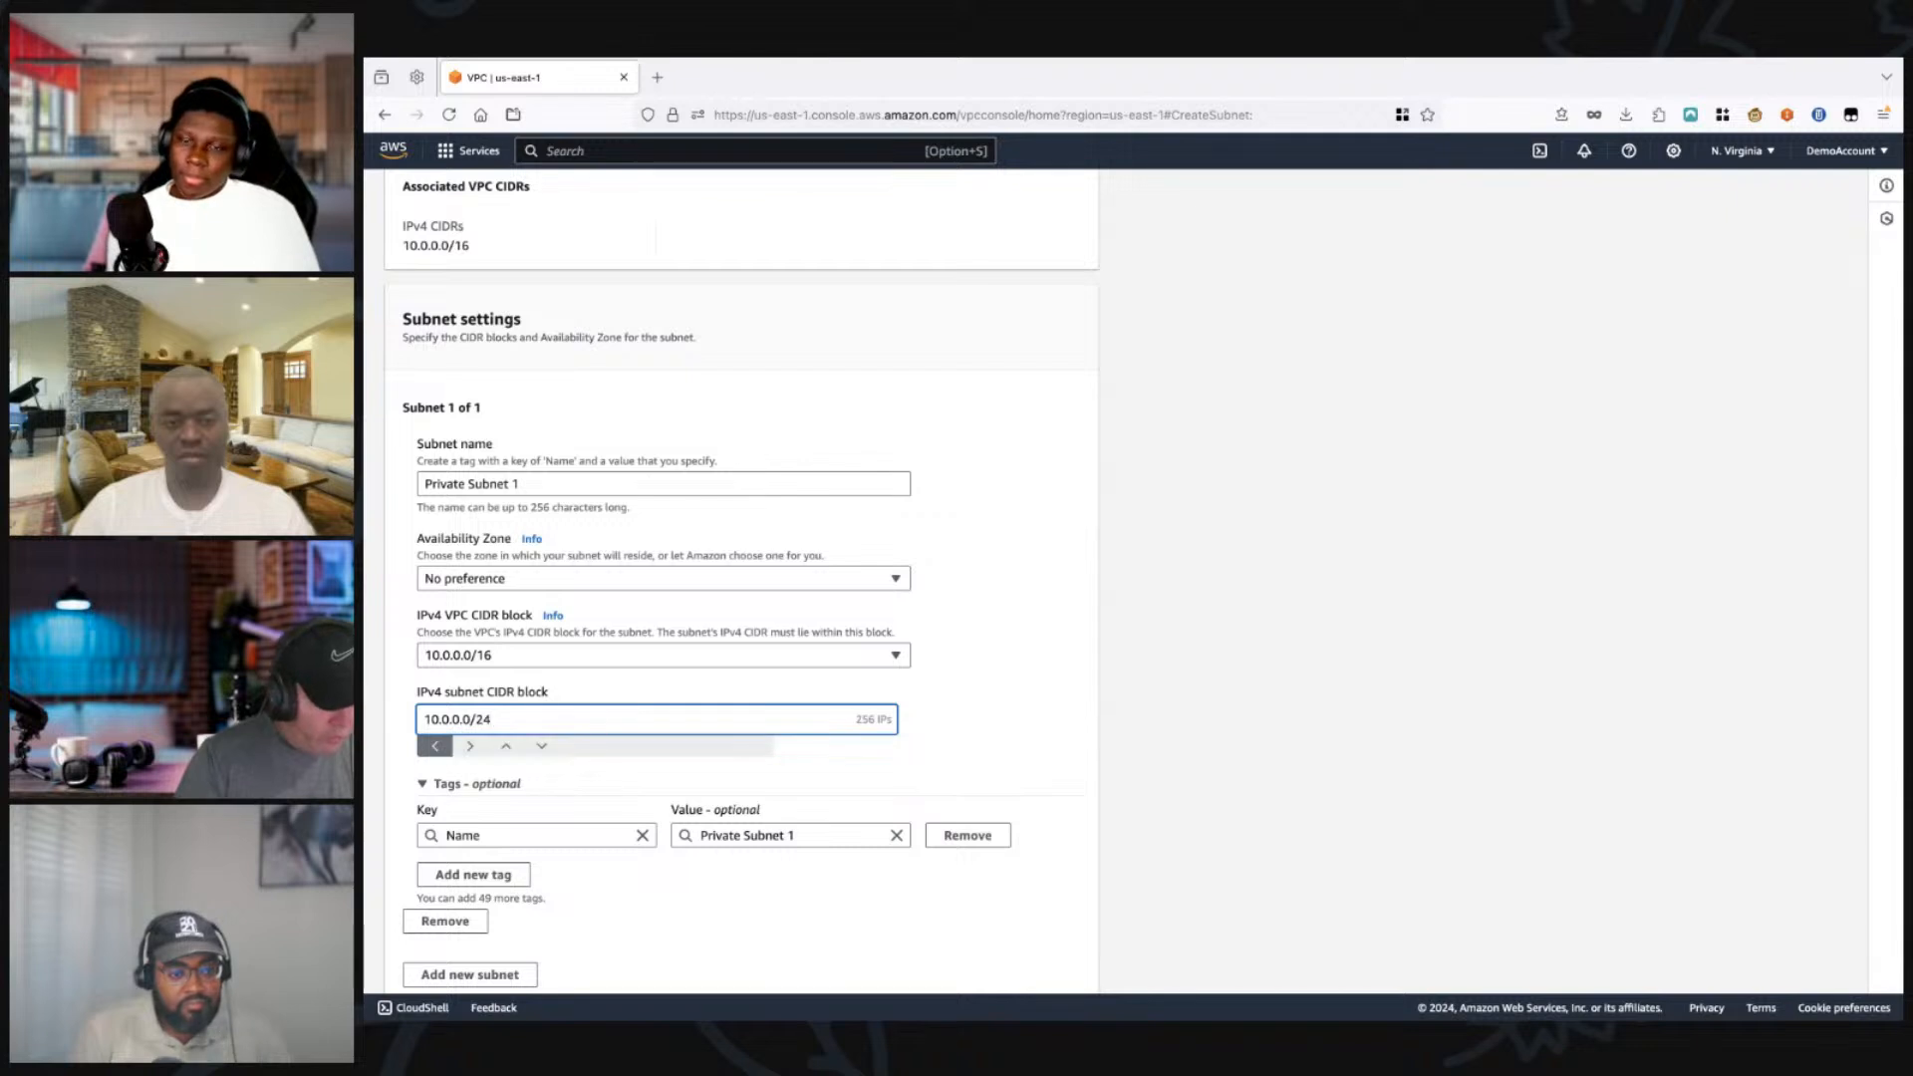
pyautogui.scroll(-2, 741, 578)
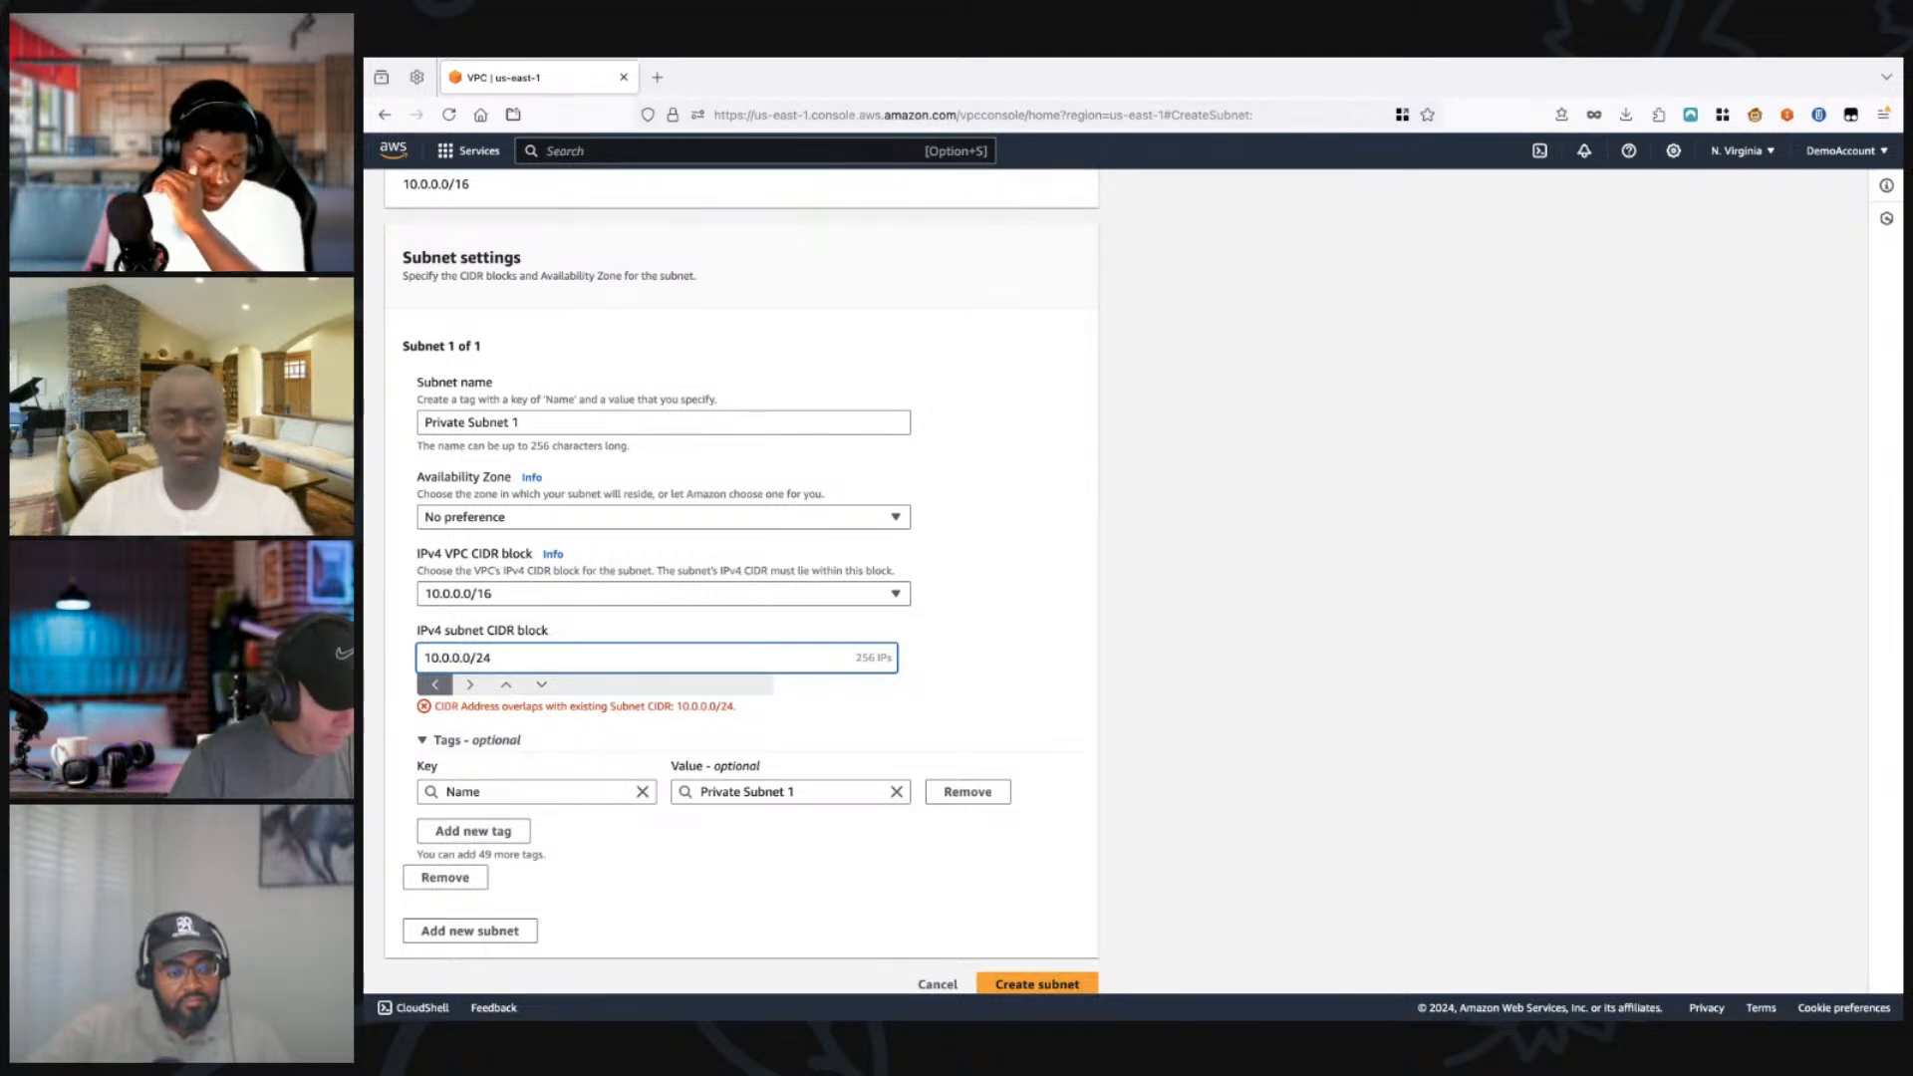
# Step: Change the private subnet's CIDR block to 10.0.1.0/24 and create the subnet with no availability zone preference
pyautogui.press('BackSpace')
pyautogui.write('1')
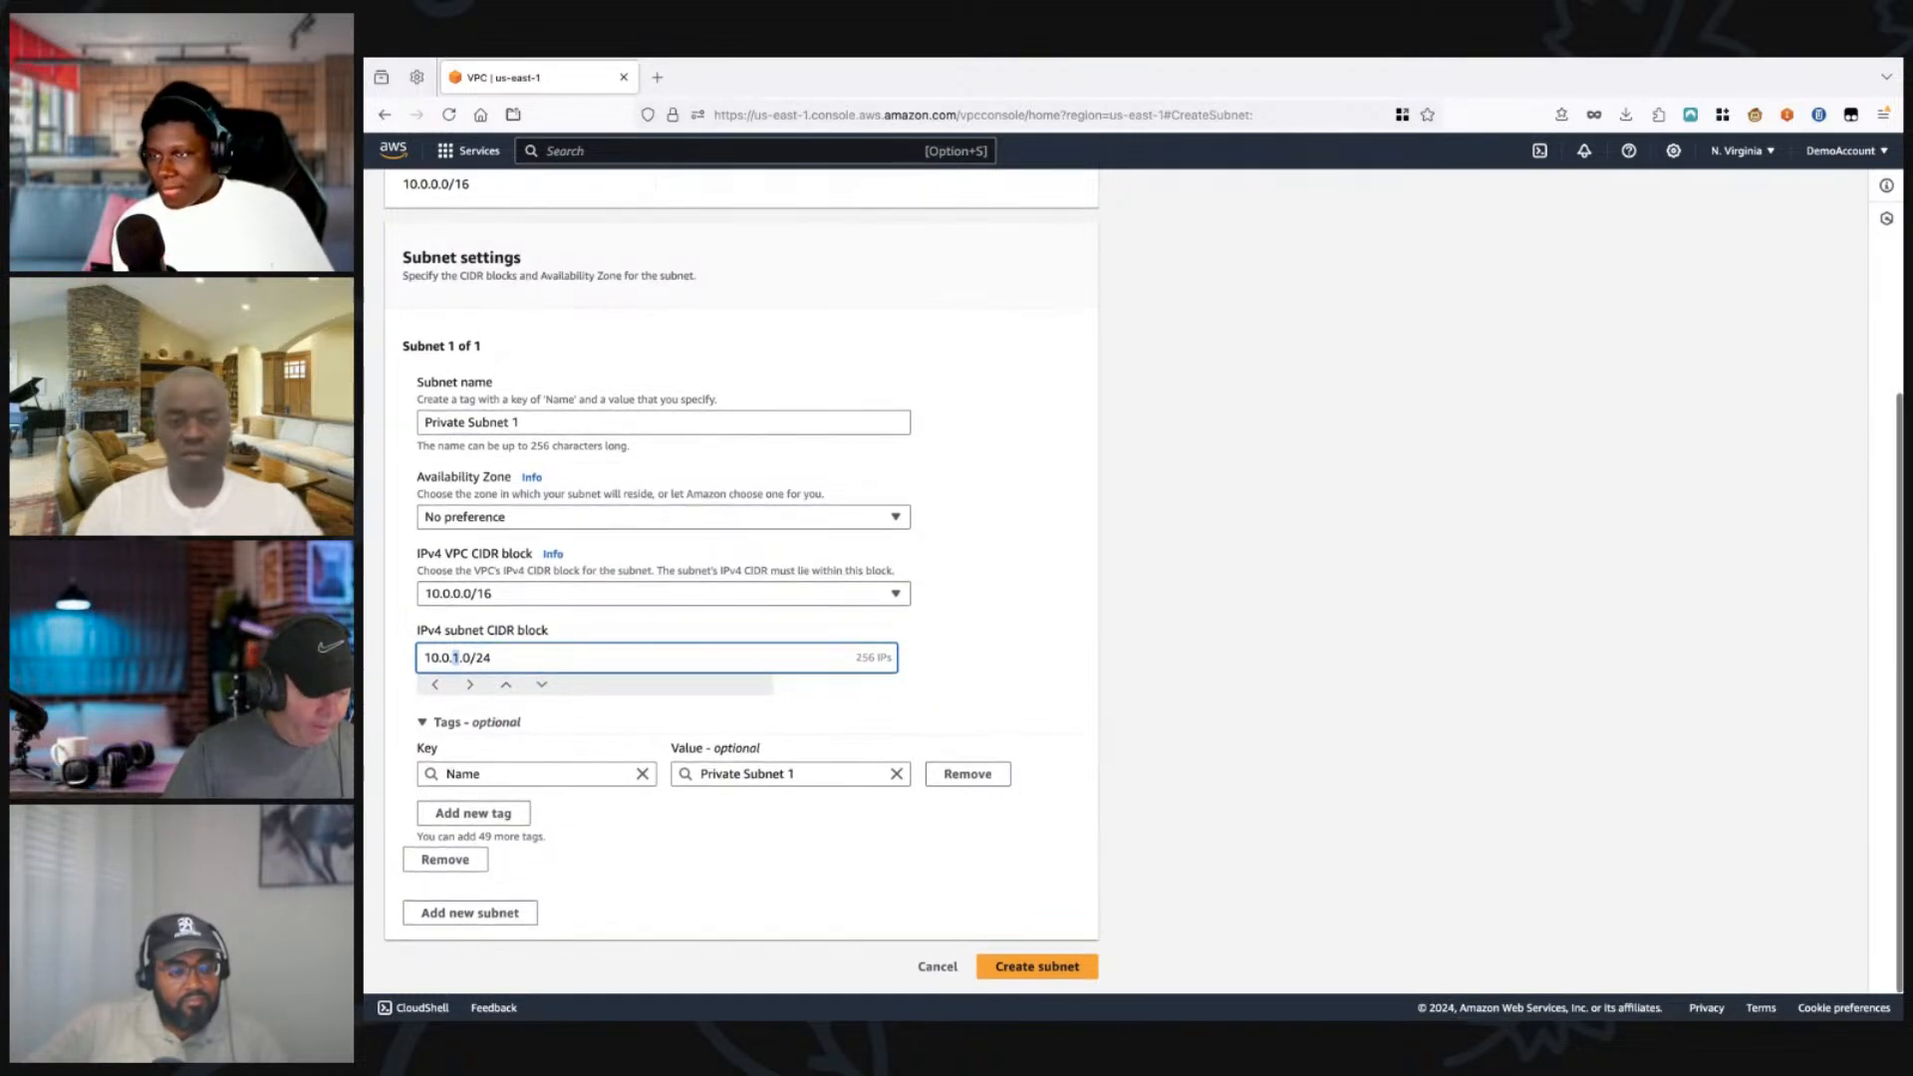
pyautogui.click(1038, 967)
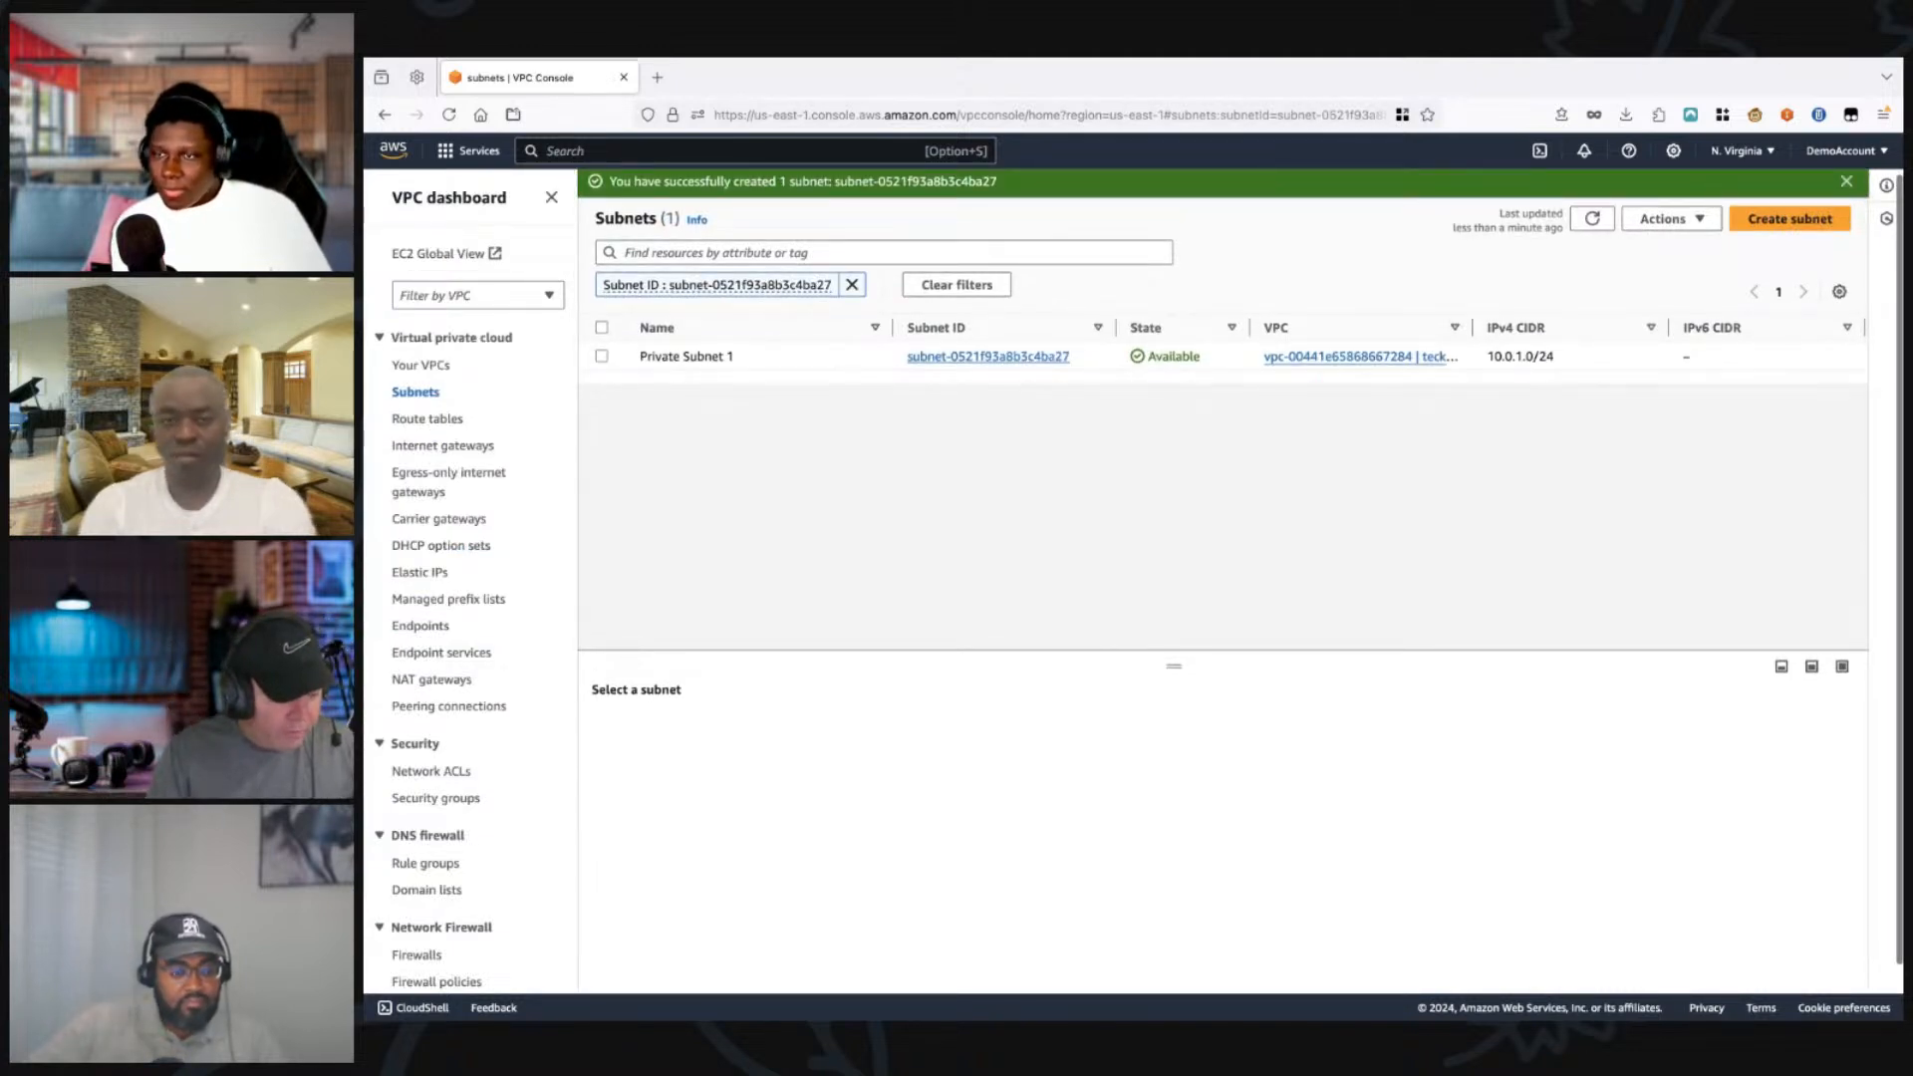
# Step: Clear the subnet ID filter and review the VPCs, CIDR blocks, availability zones and route tables of all subnets
pyautogui.click(853, 285)
pyautogui.scroll(-1, 847, 329)
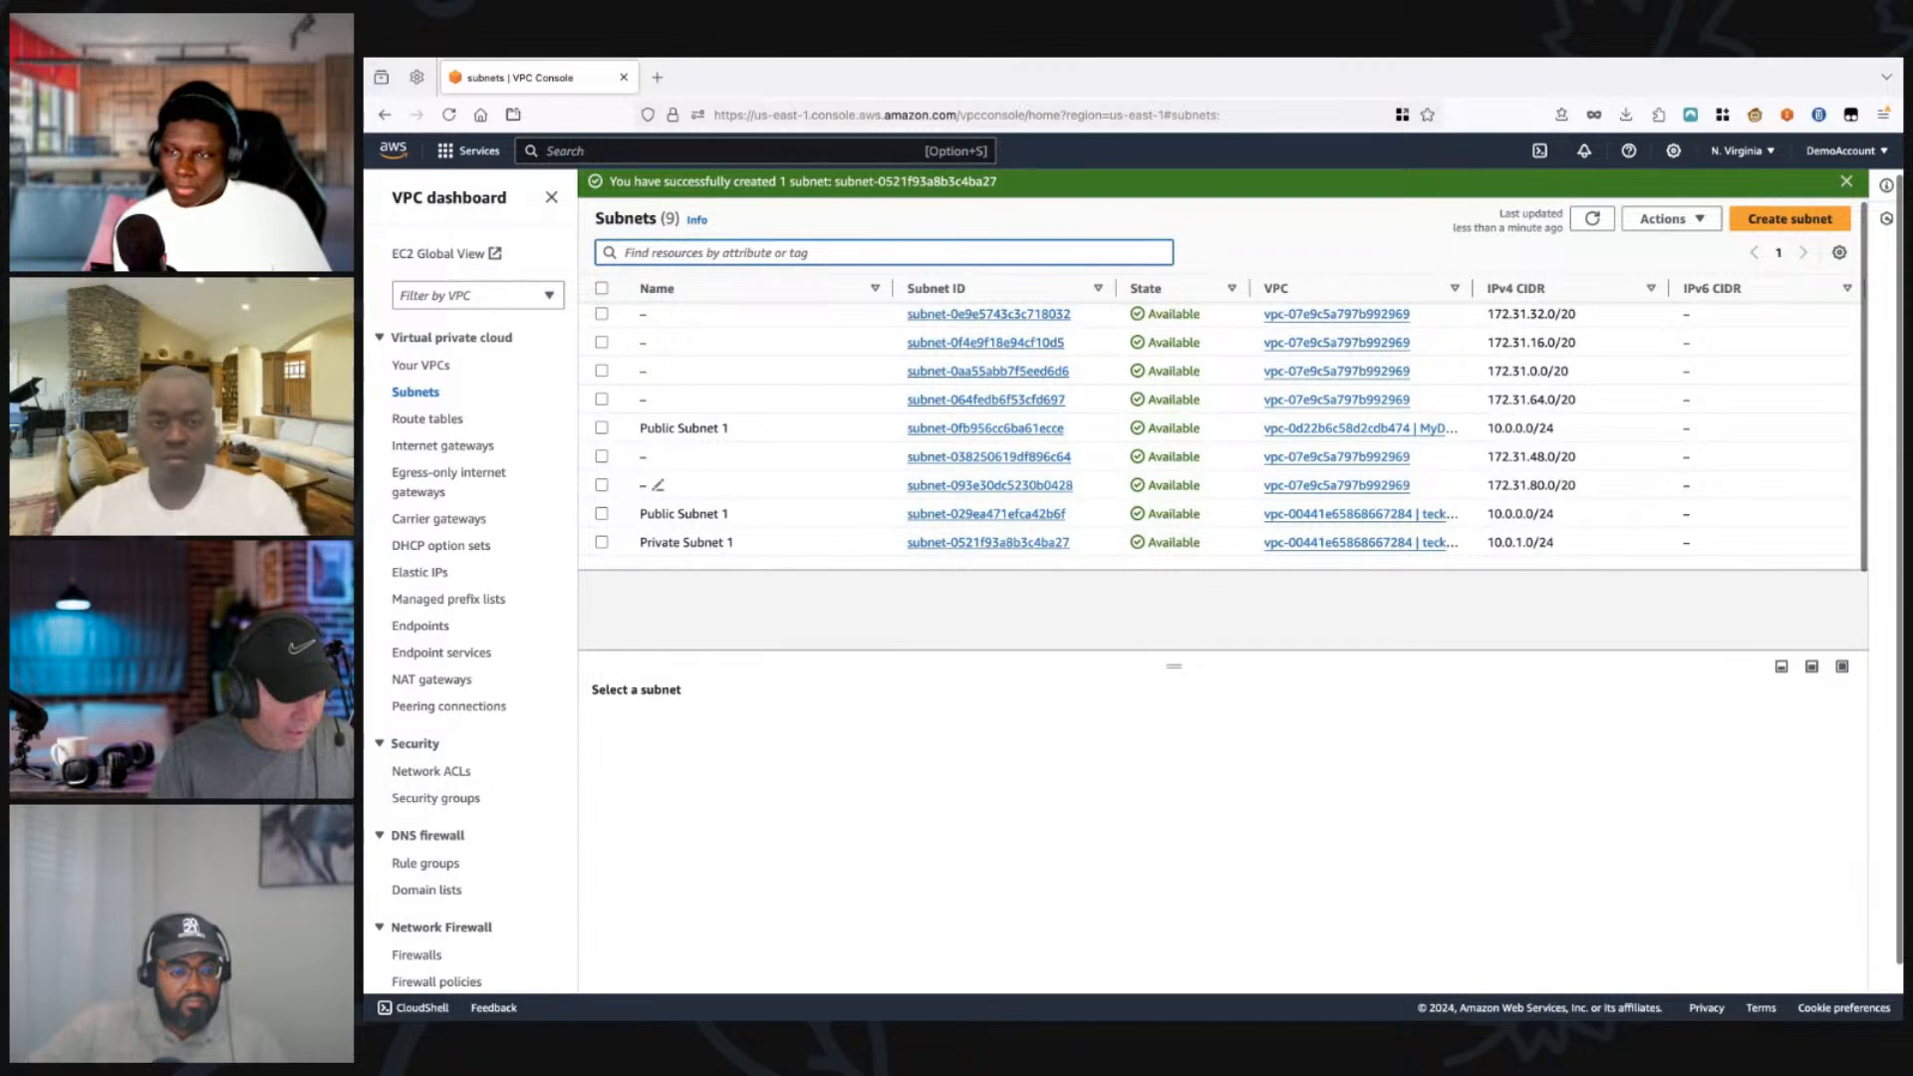
pyautogui.scroll(-1, 743, 538)
pyautogui.hscroll(1, 743, 523)
pyautogui.hscroll(1, 877, 490)
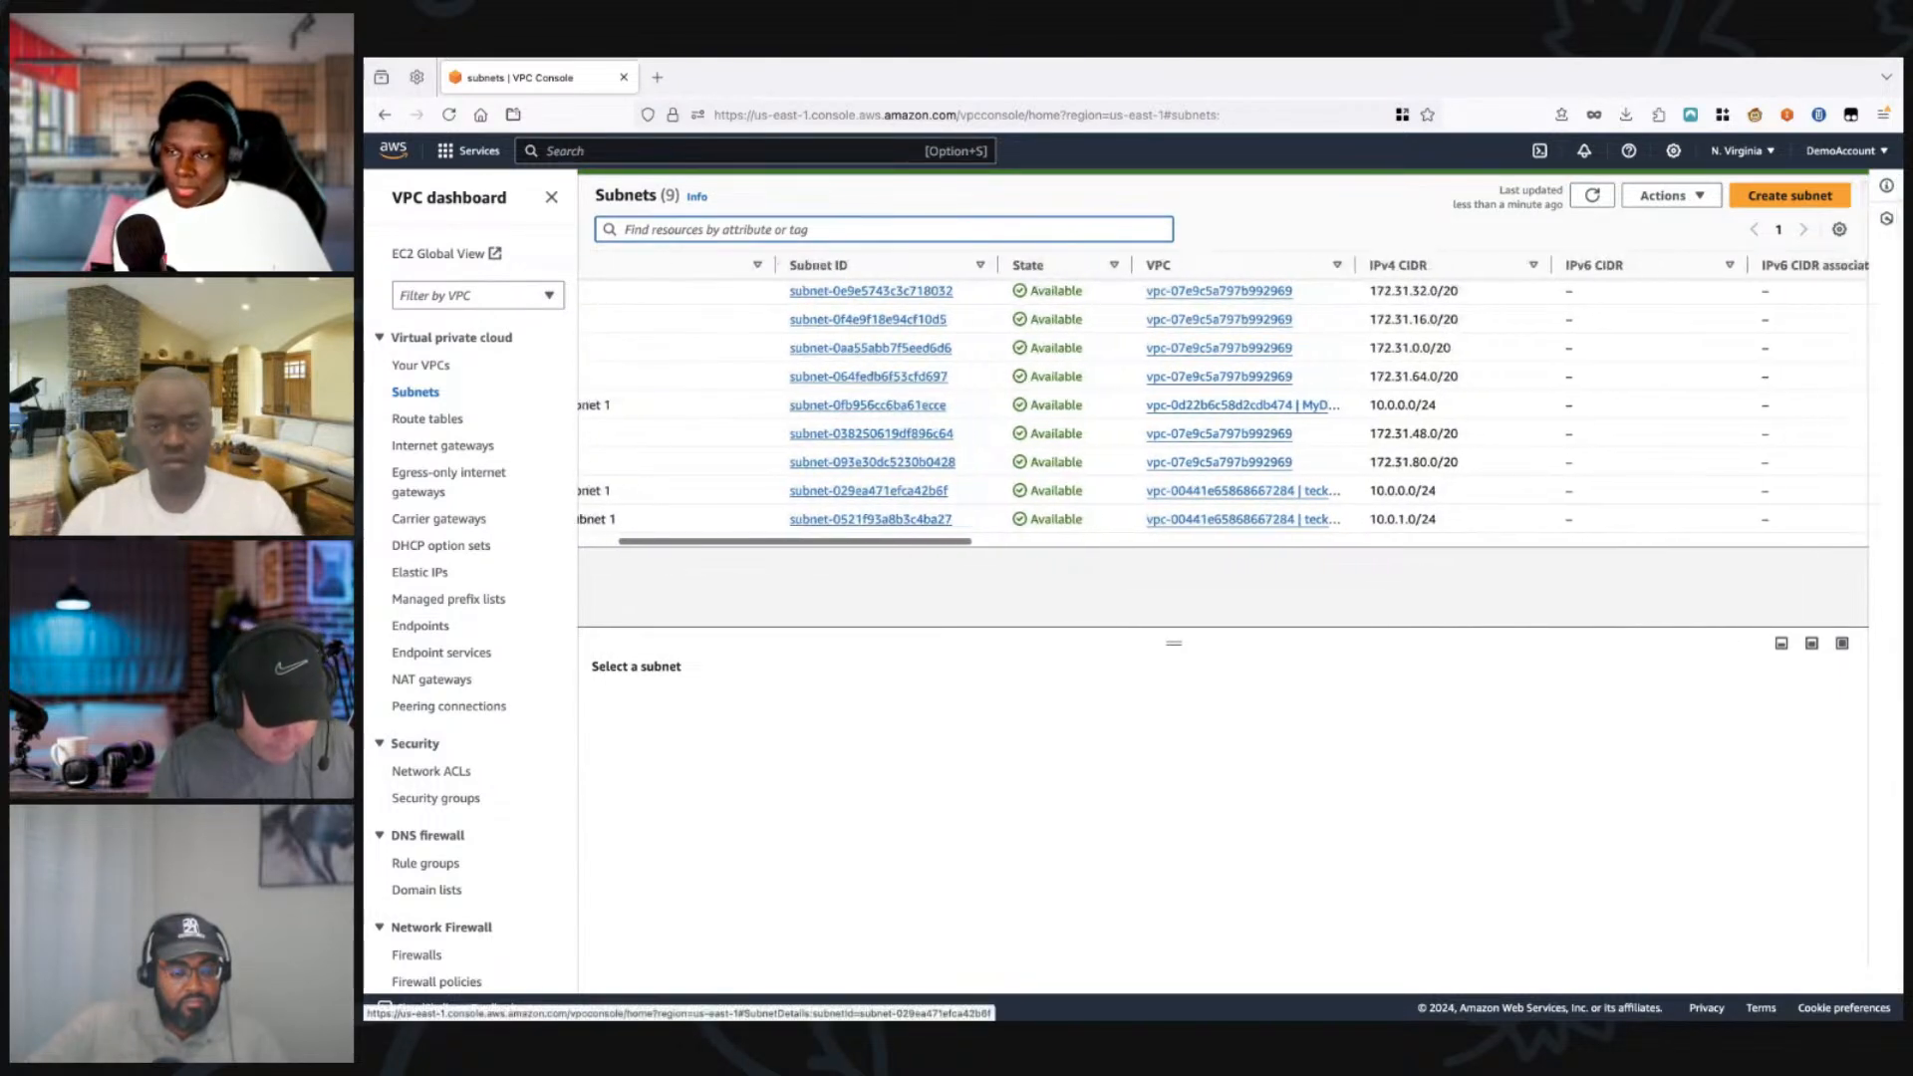
pyautogui.scroll(-1, 877, 489)
pyautogui.hscroll(-3, 877, 488)
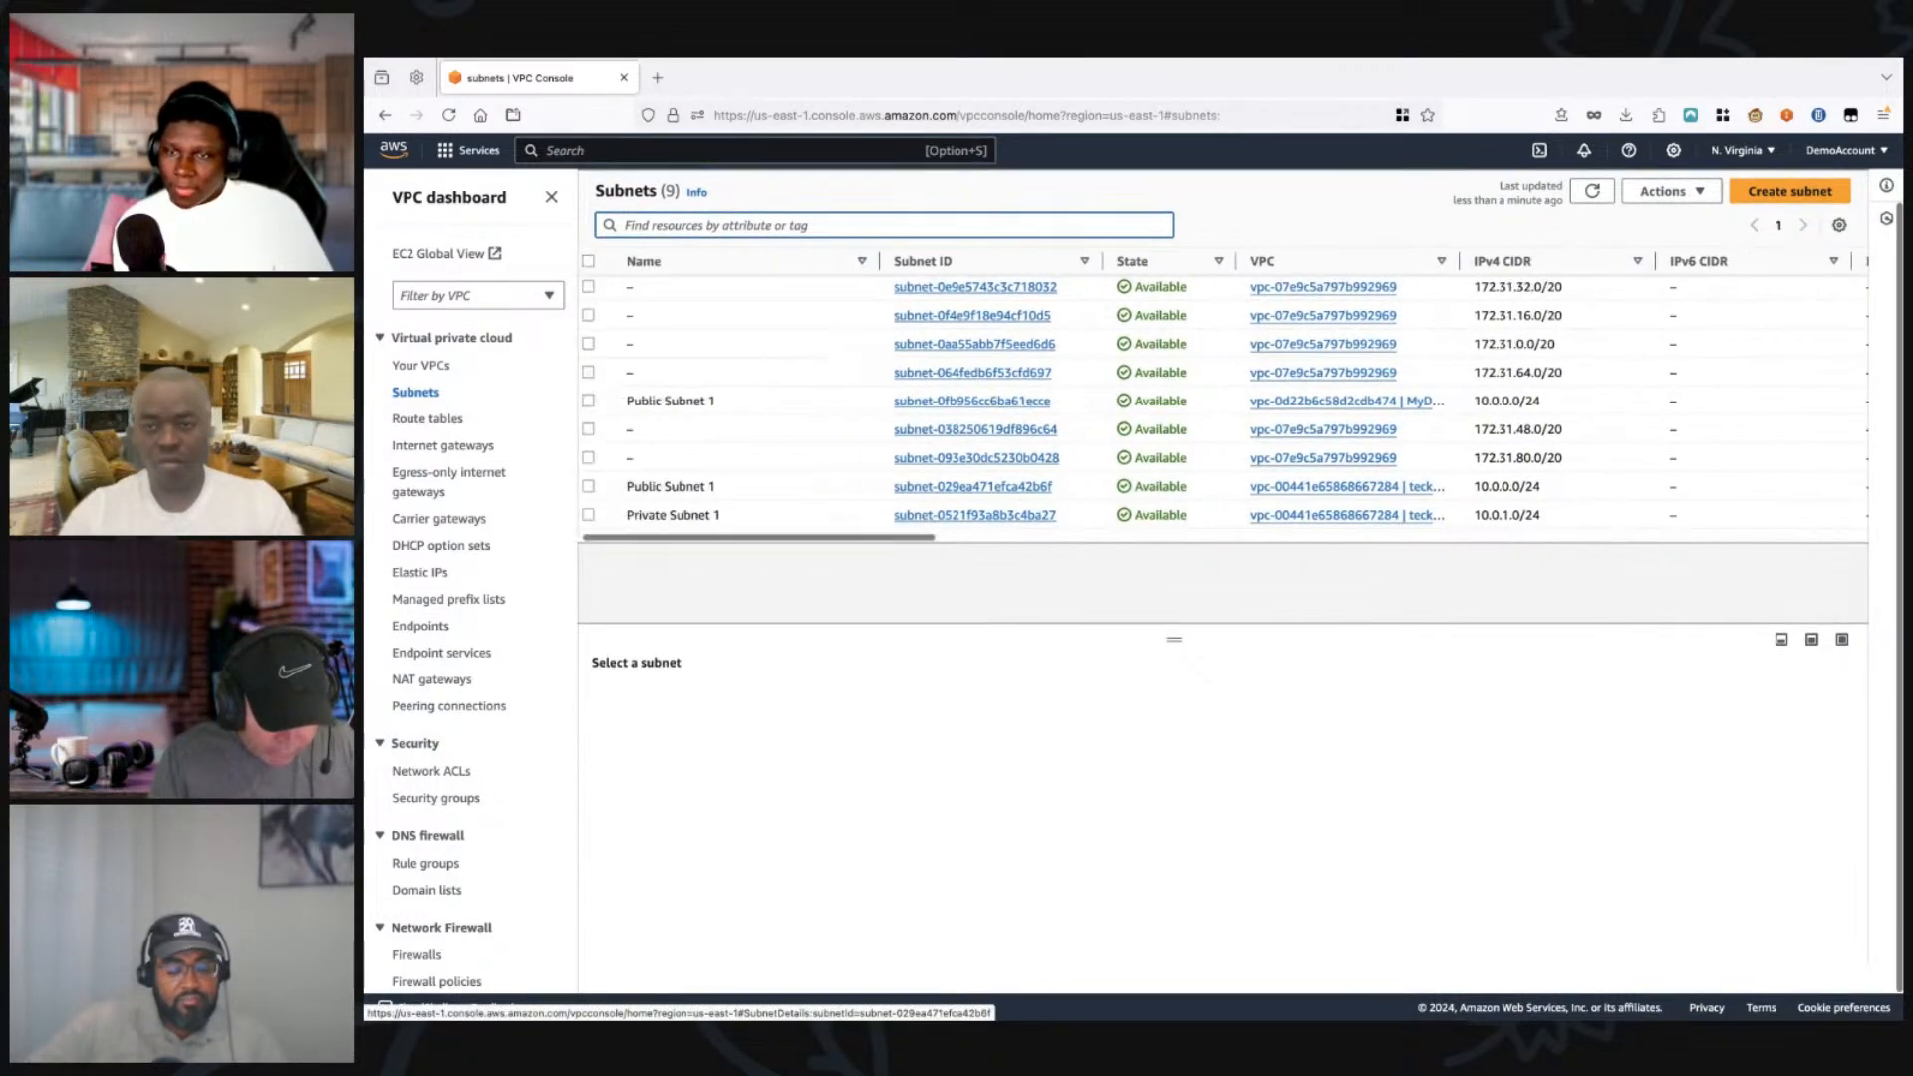
pyautogui.hscroll(10, 877, 489)
pyautogui.hscroll(10, 1224, 399)
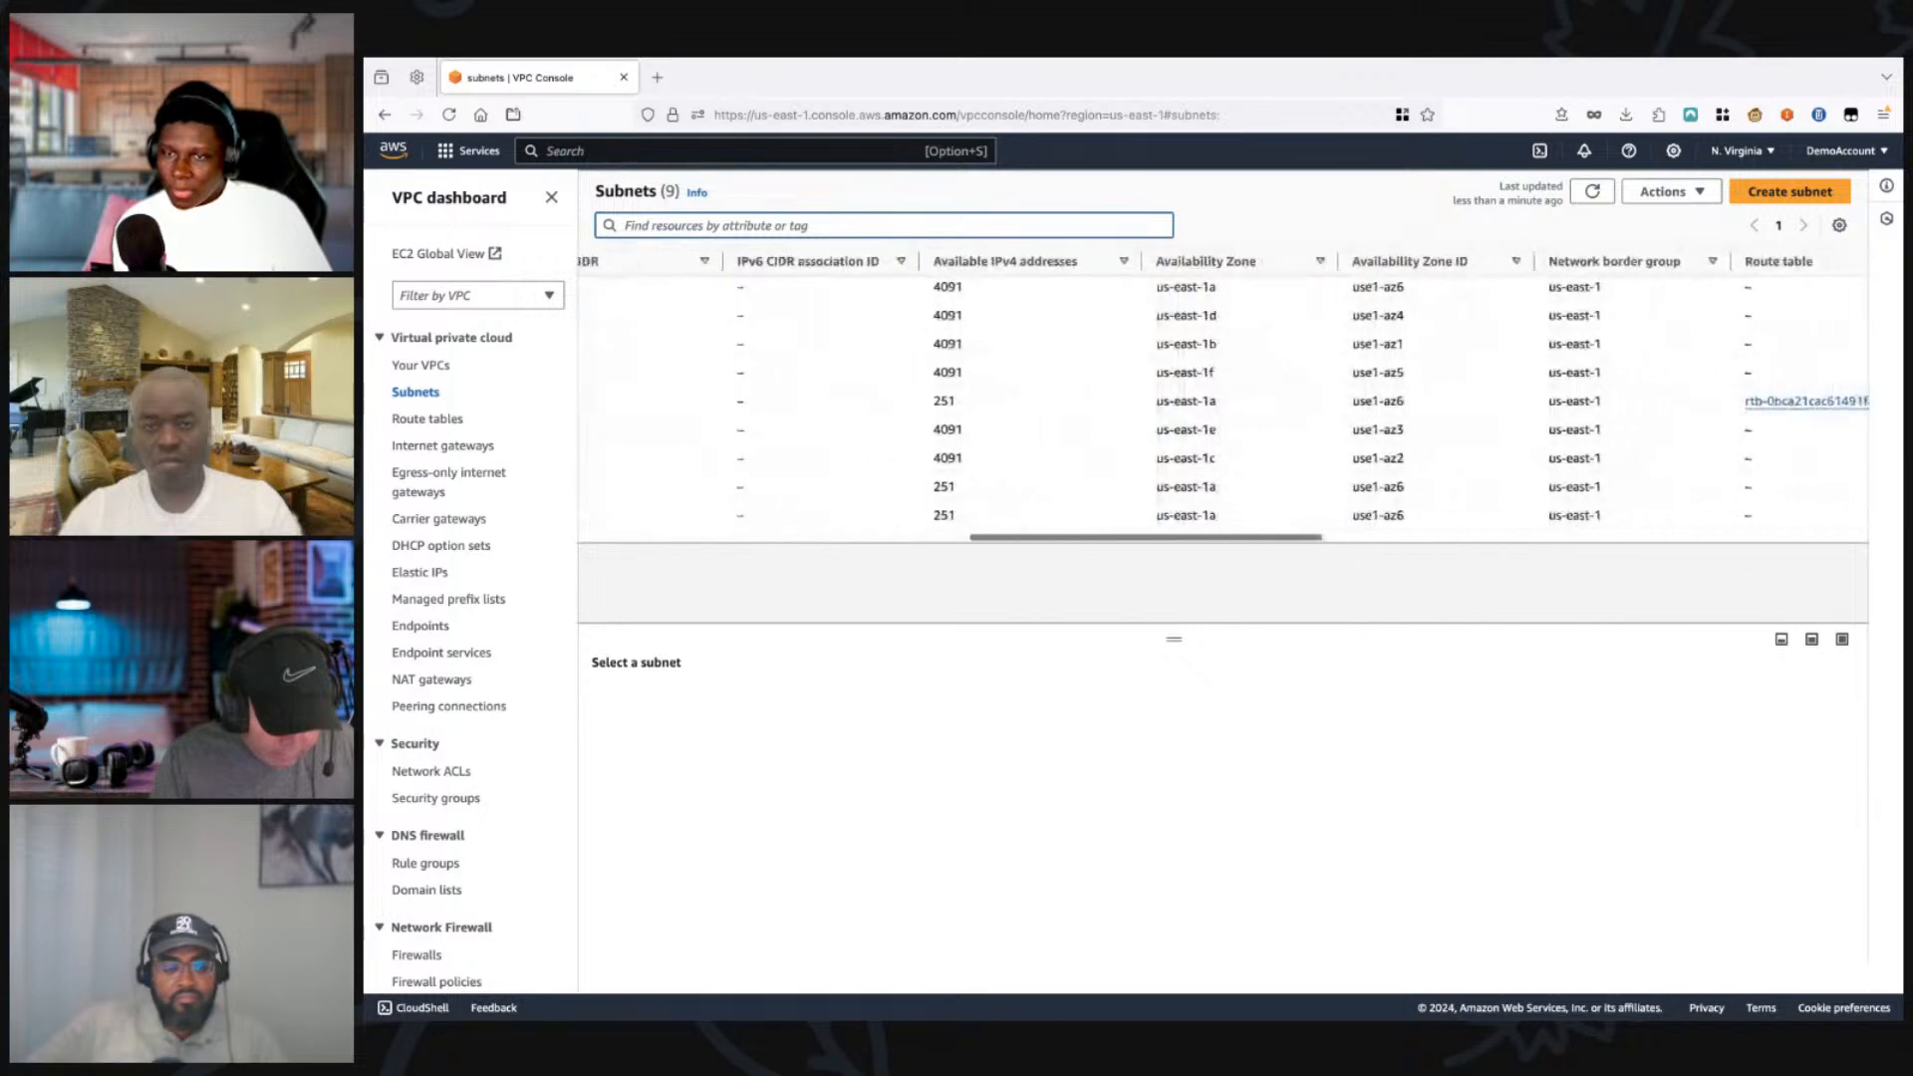
pyautogui.hscroll(-15, 1224, 399)
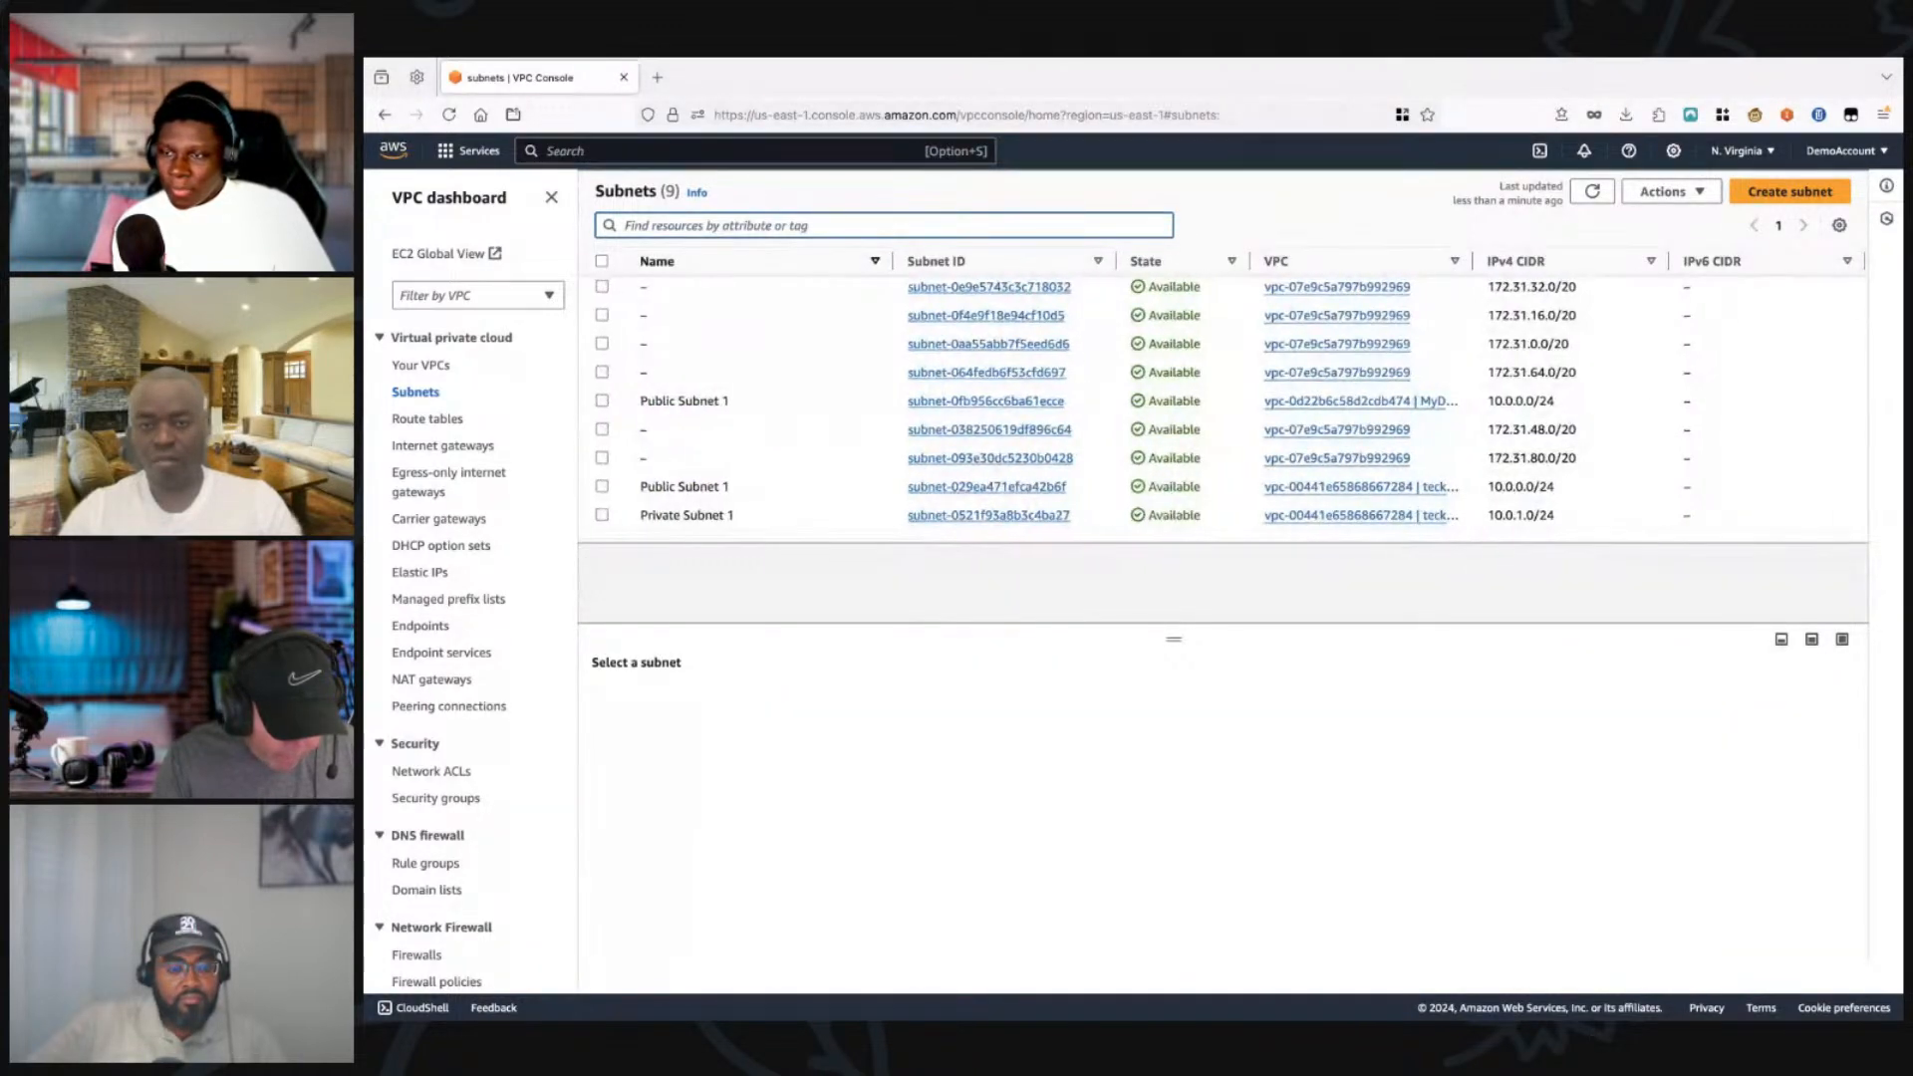
pyautogui.click(717, 225)
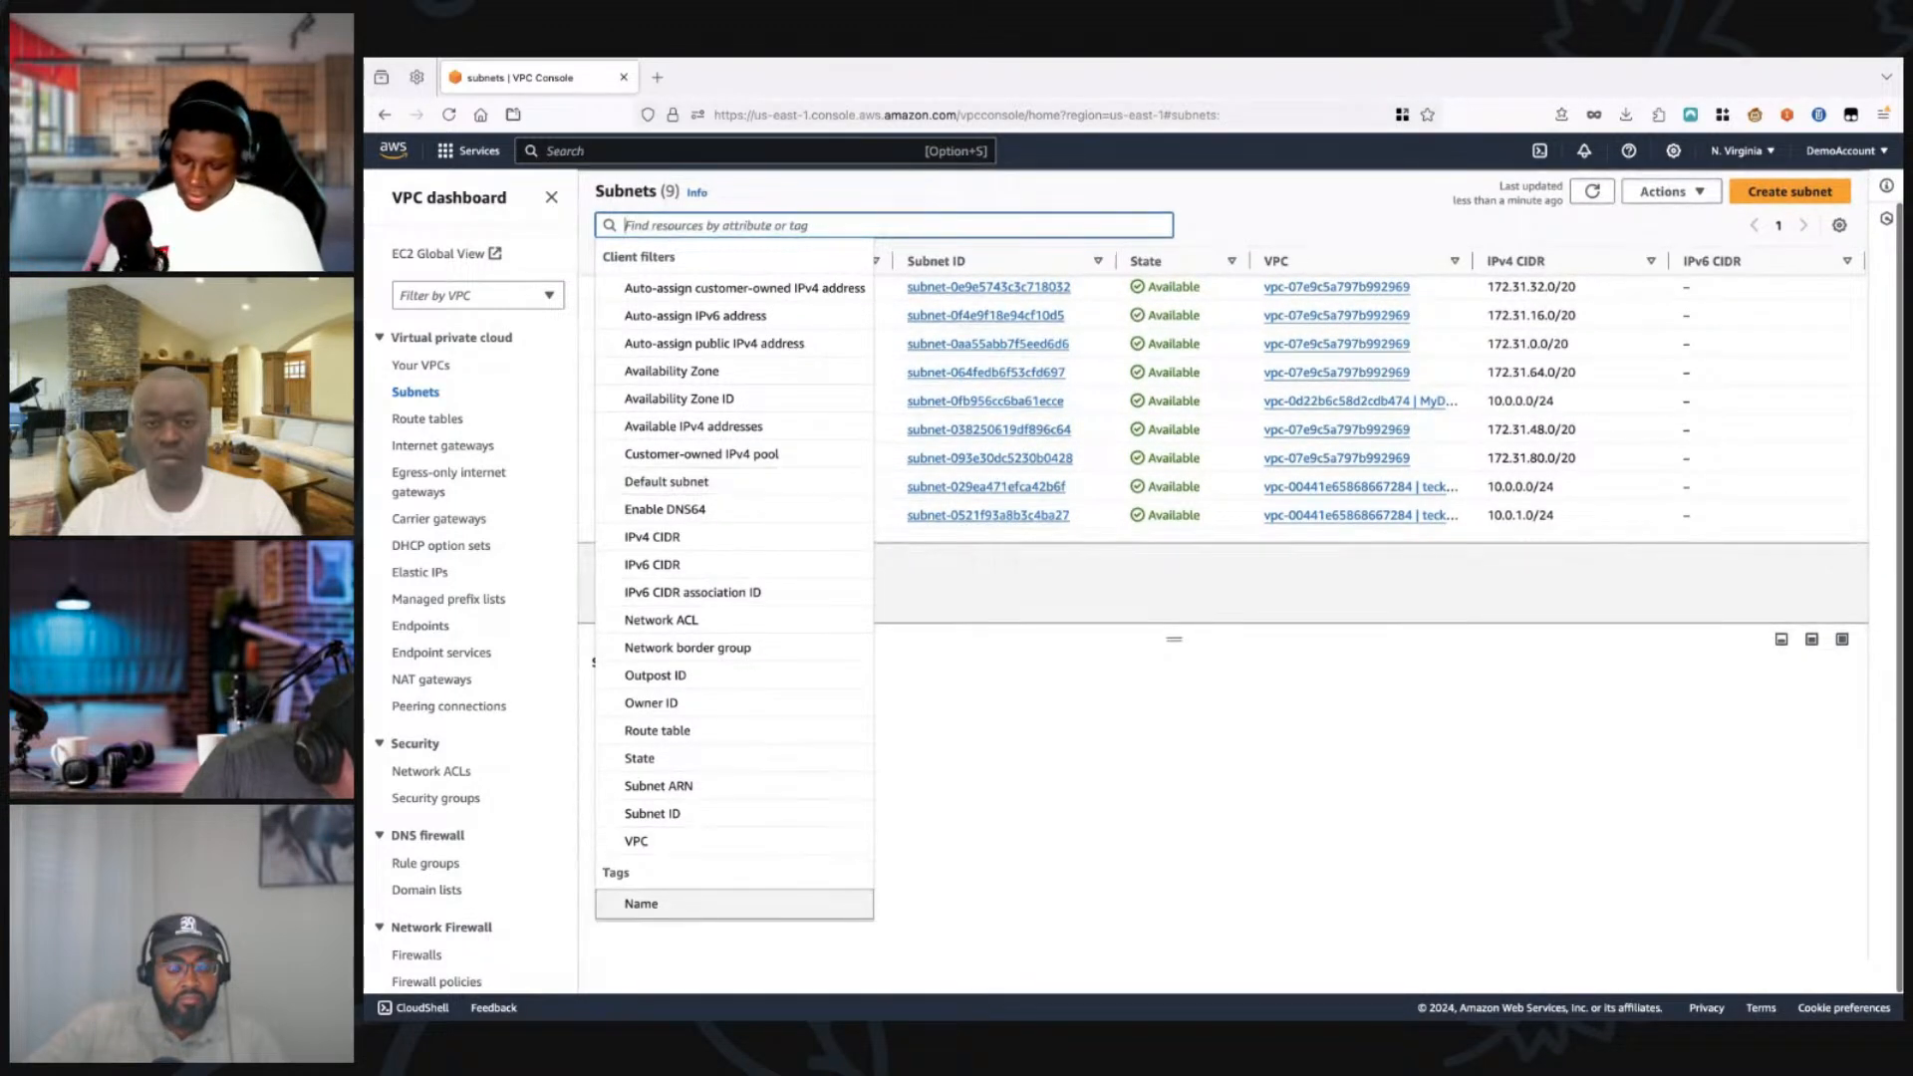
pyautogui.press('Return')
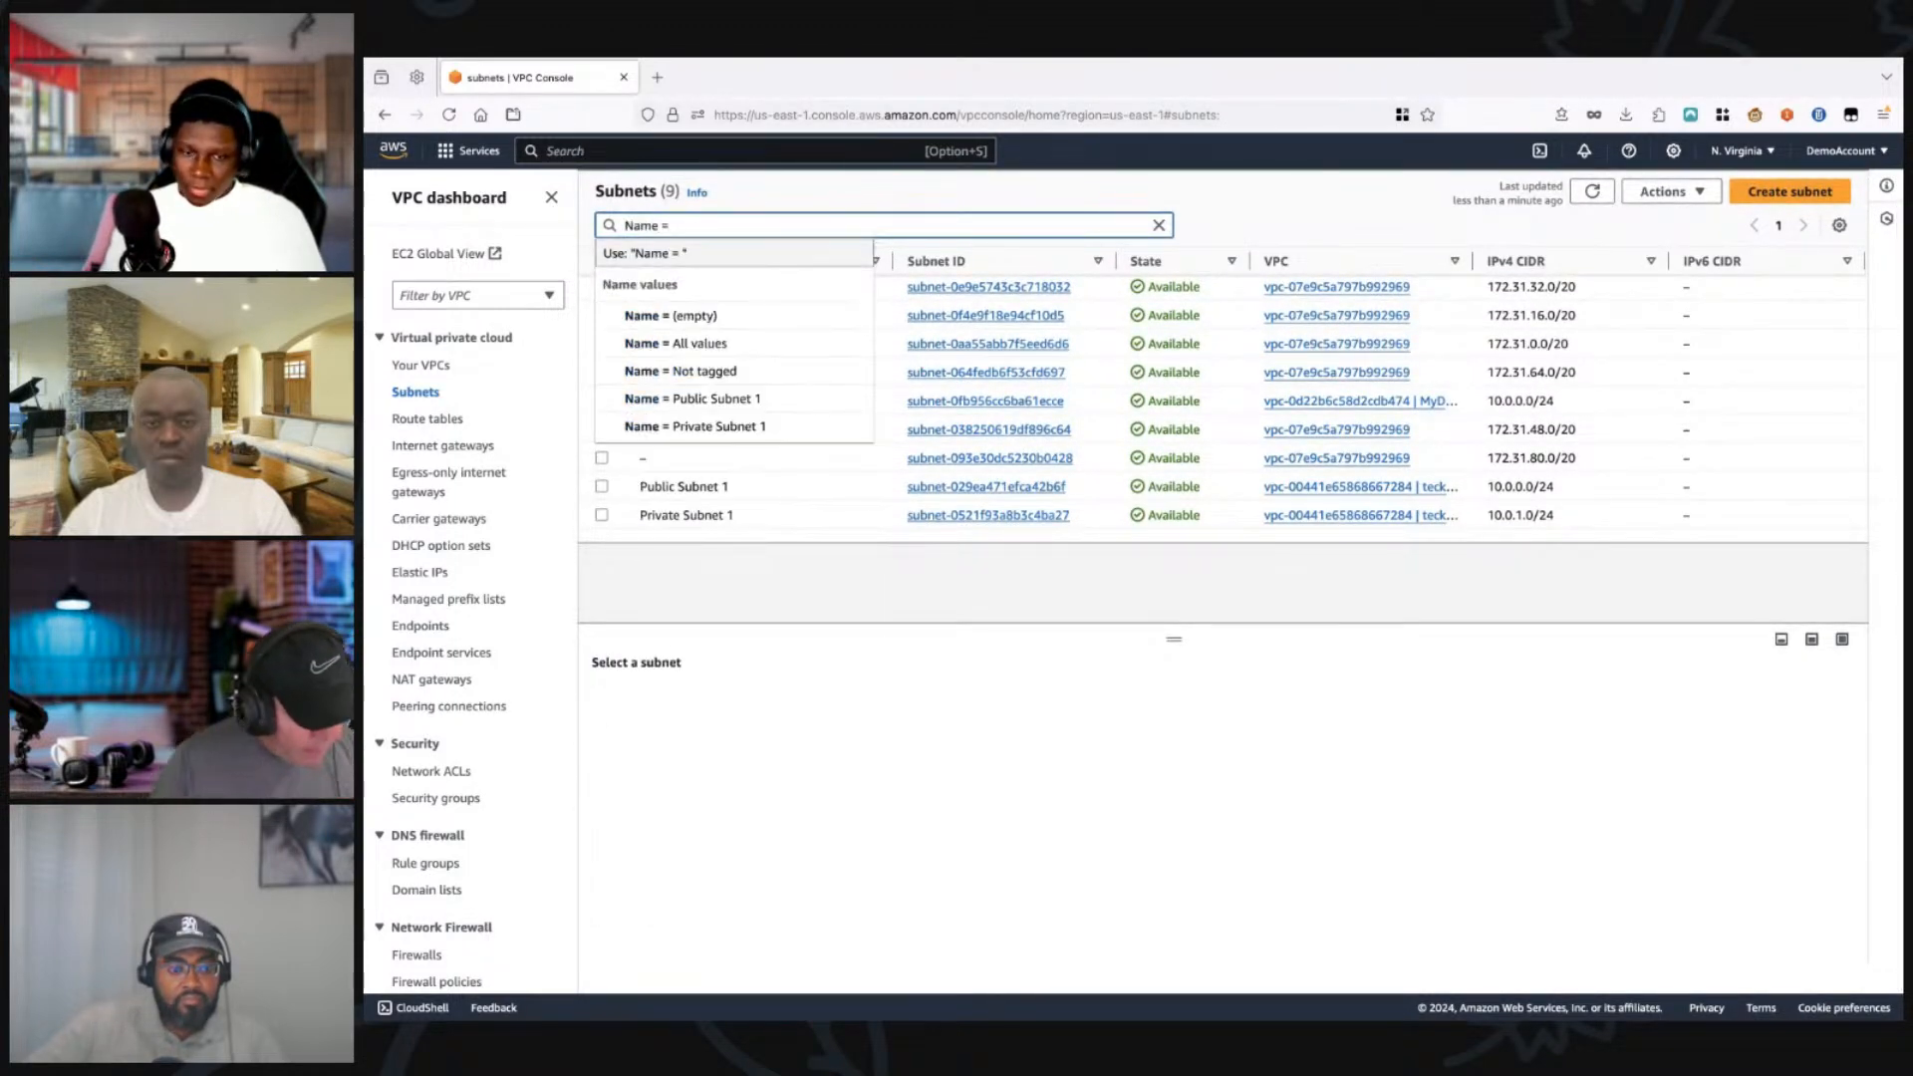
pyautogui.write('tek')
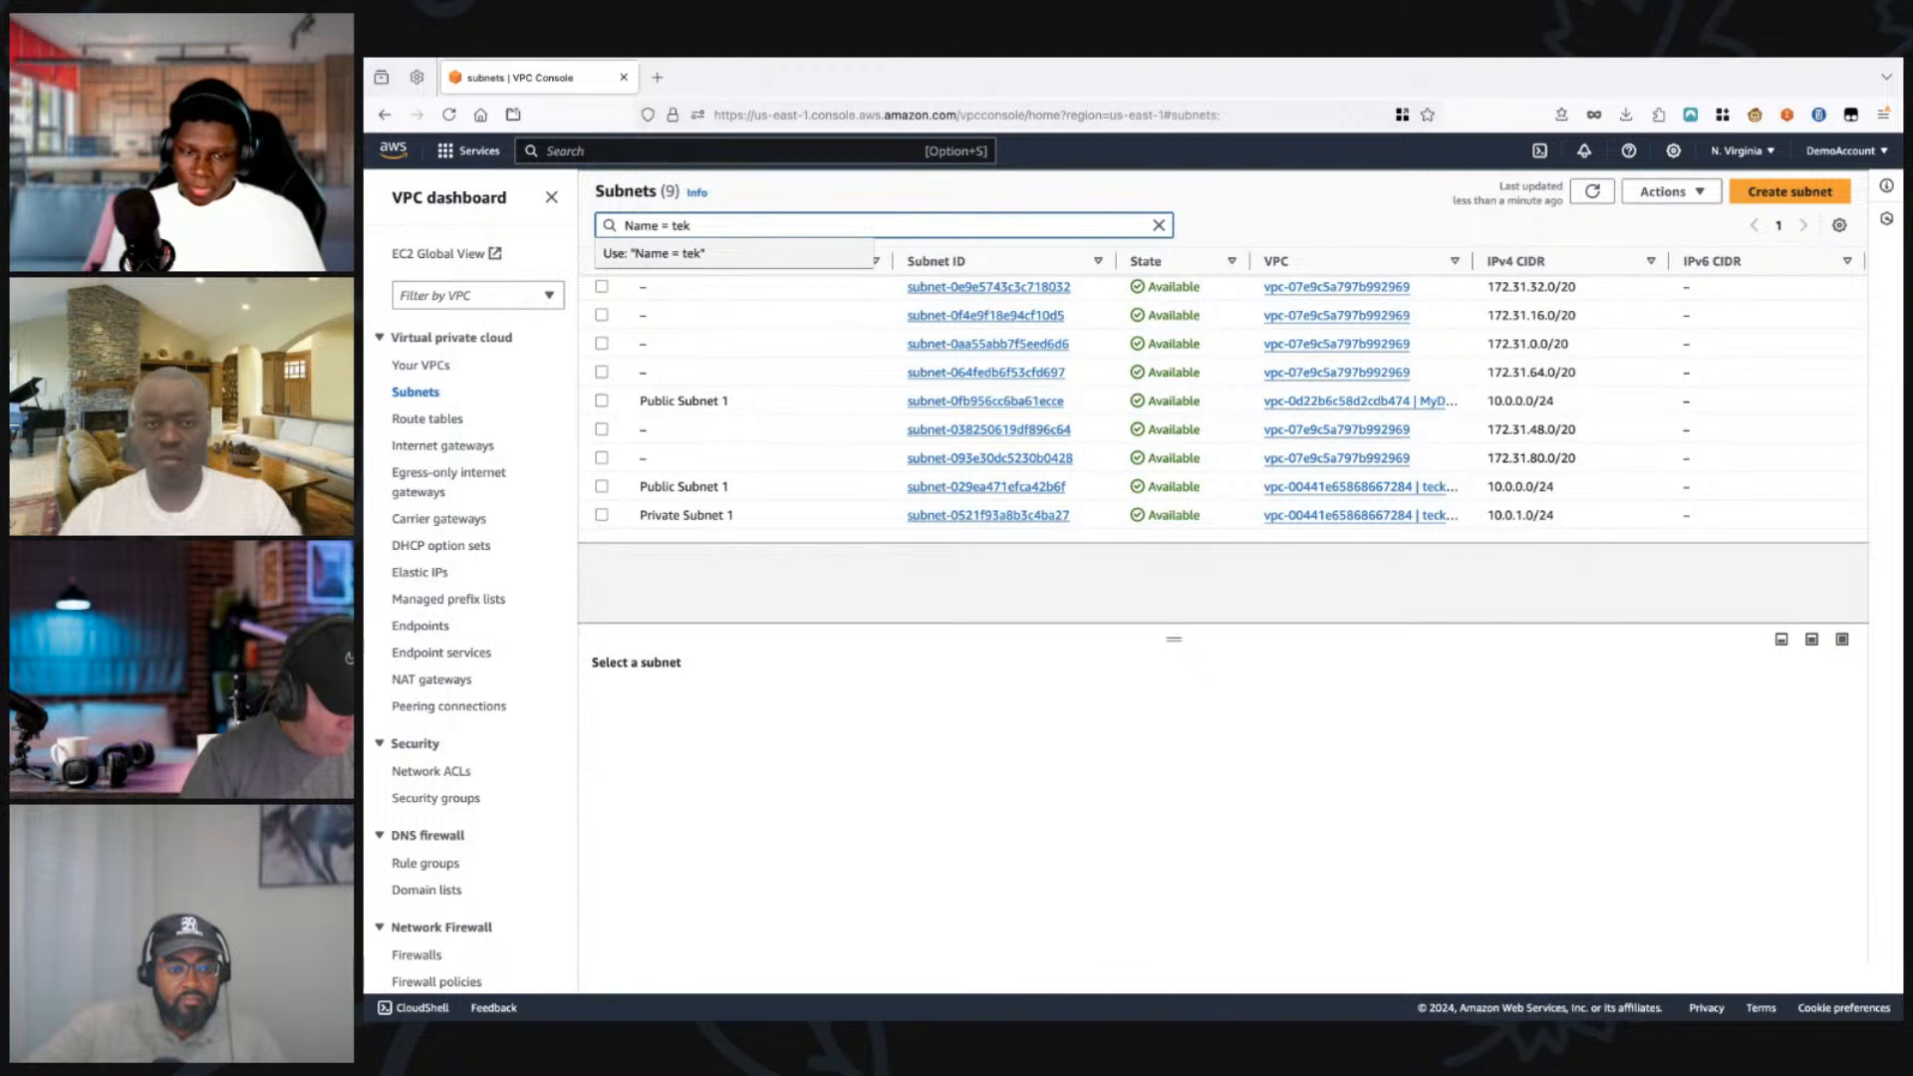
pyautogui.press('BackSpace')
pyautogui.press('BackSpace')
pyautogui.press('BackSpace')
pyautogui.press('BackSpace')
pyautogui.press('BackSpace')
pyautogui.press('BackSpace')
pyautogui.press('BackSpace')
pyautogui.press('BackSpace')
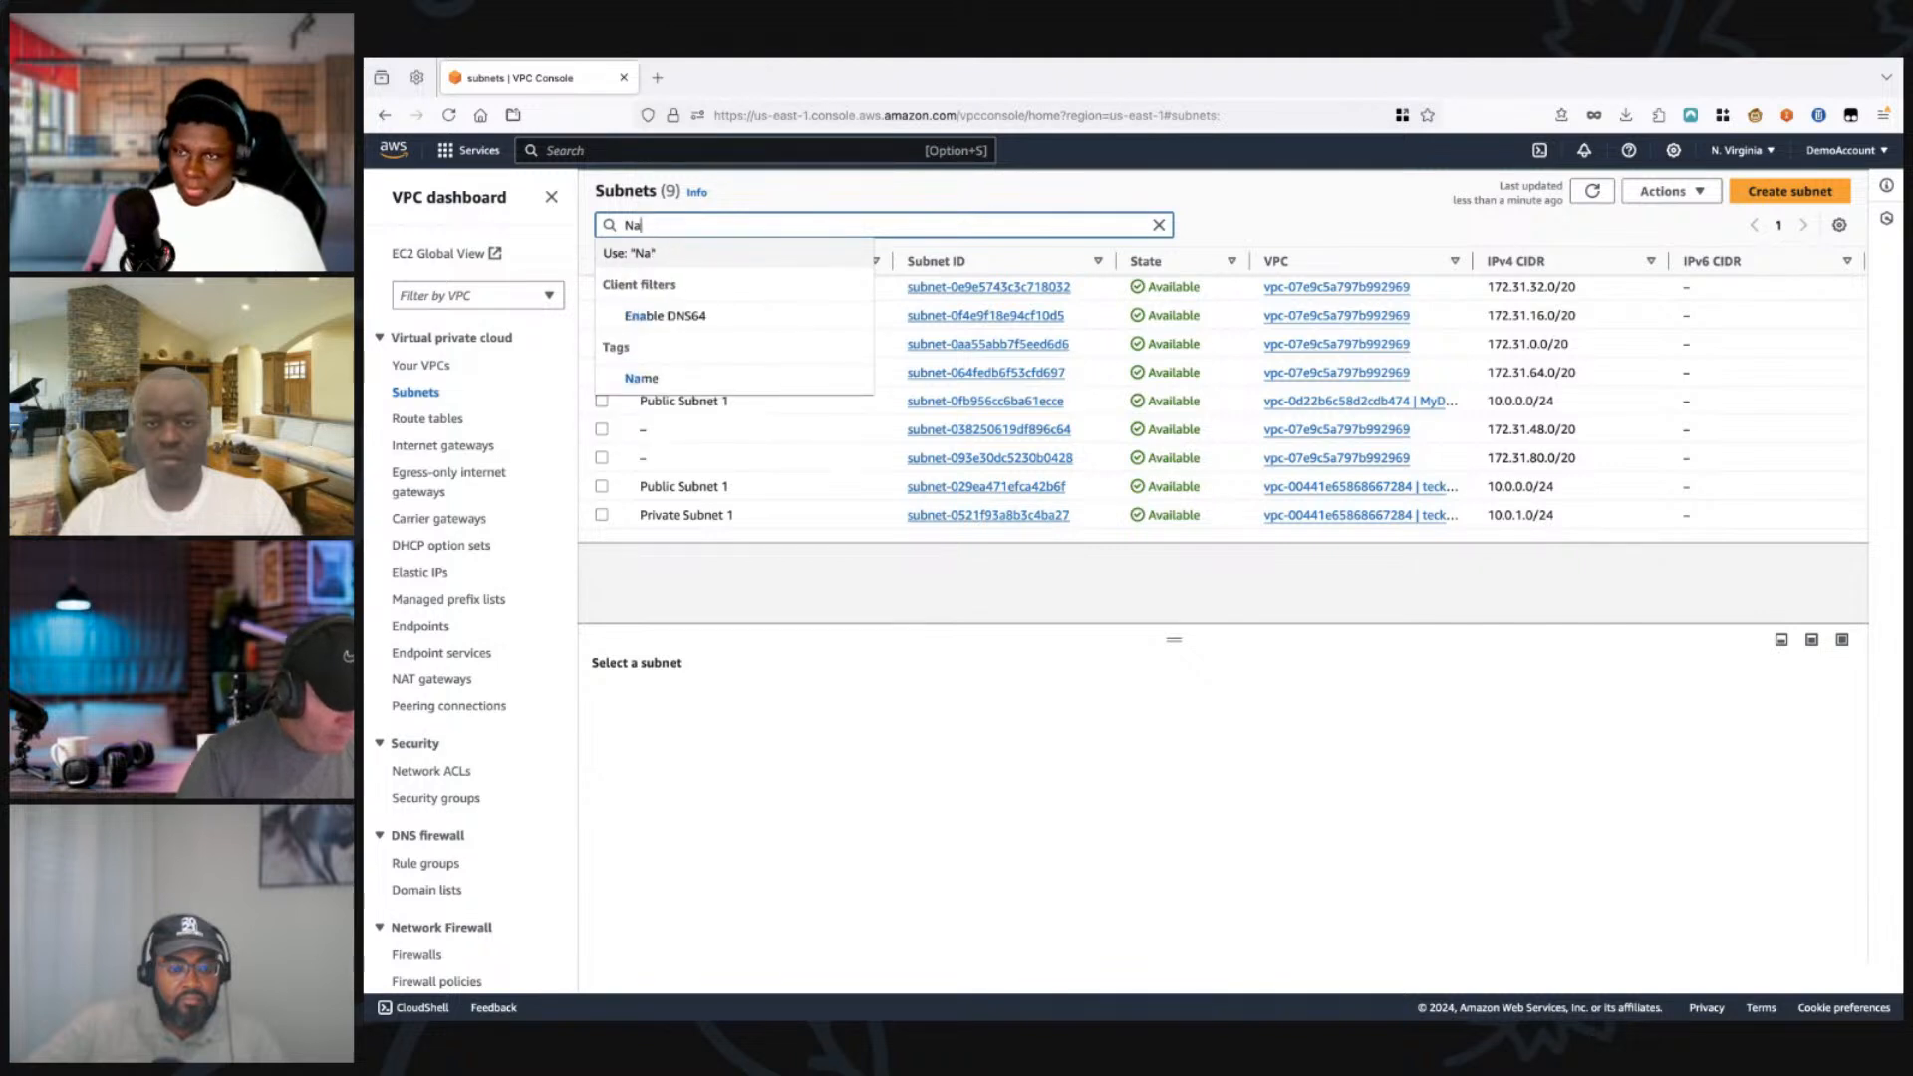
pyautogui.press('BackSpace')
pyautogui.press('BackSpace')
pyautogui.press('Escape')
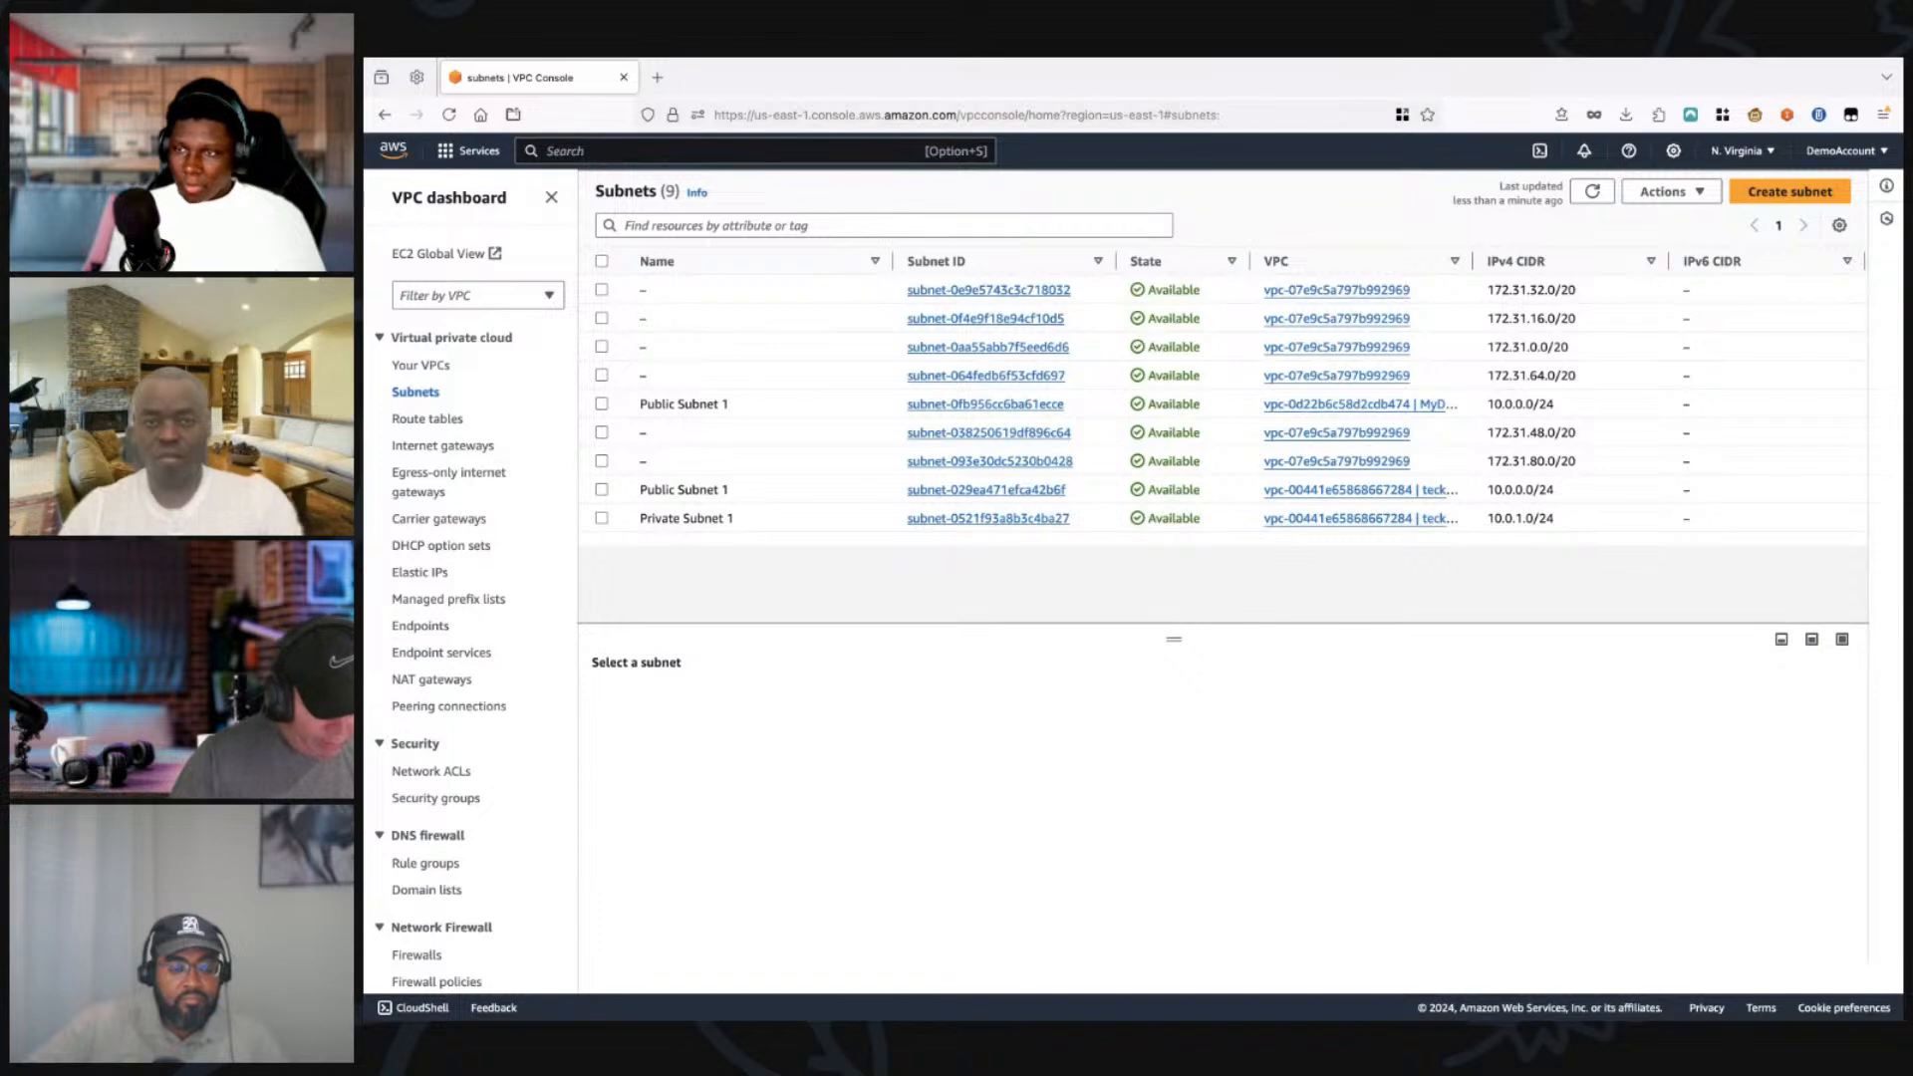
# Step: Check which VPC each subnet in the list belongs to
pyautogui.hscroll(5, 1223, 404)
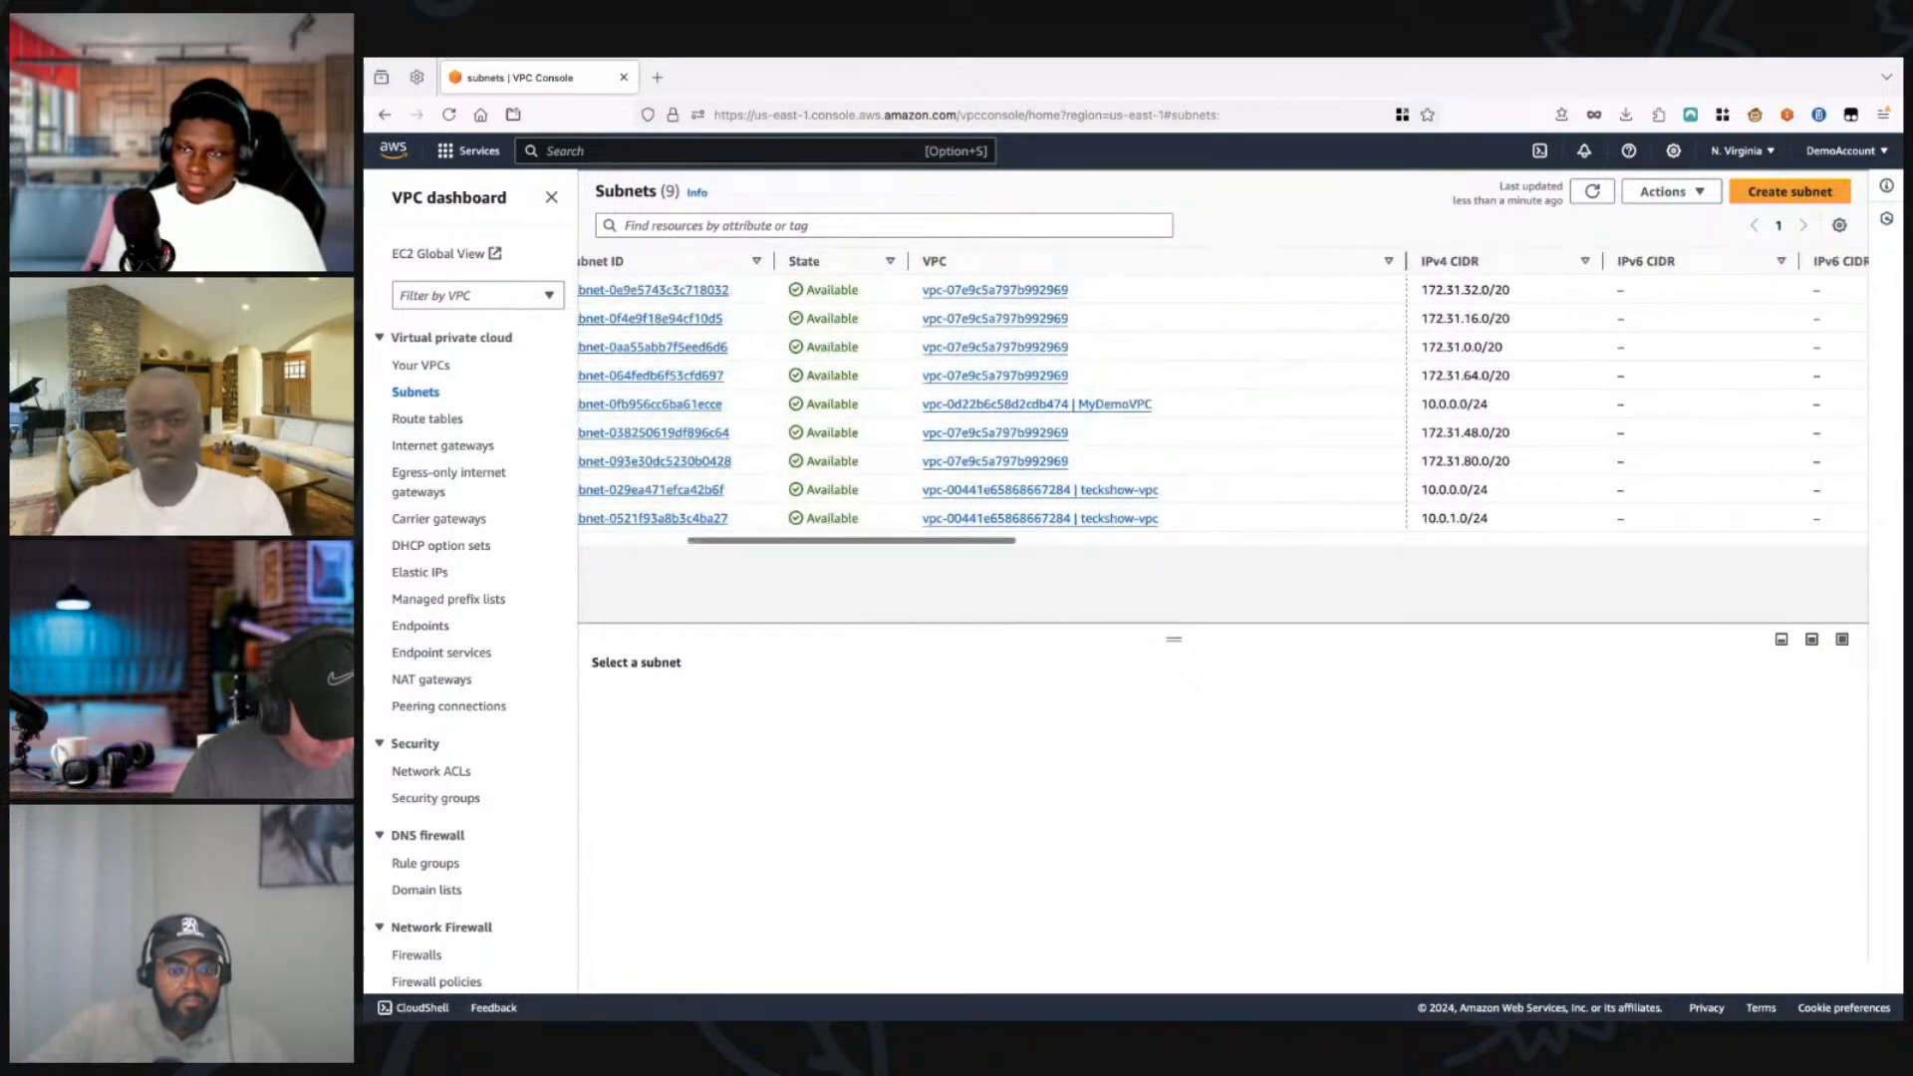
pyautogui.hscroll(-5, 1223, 404)
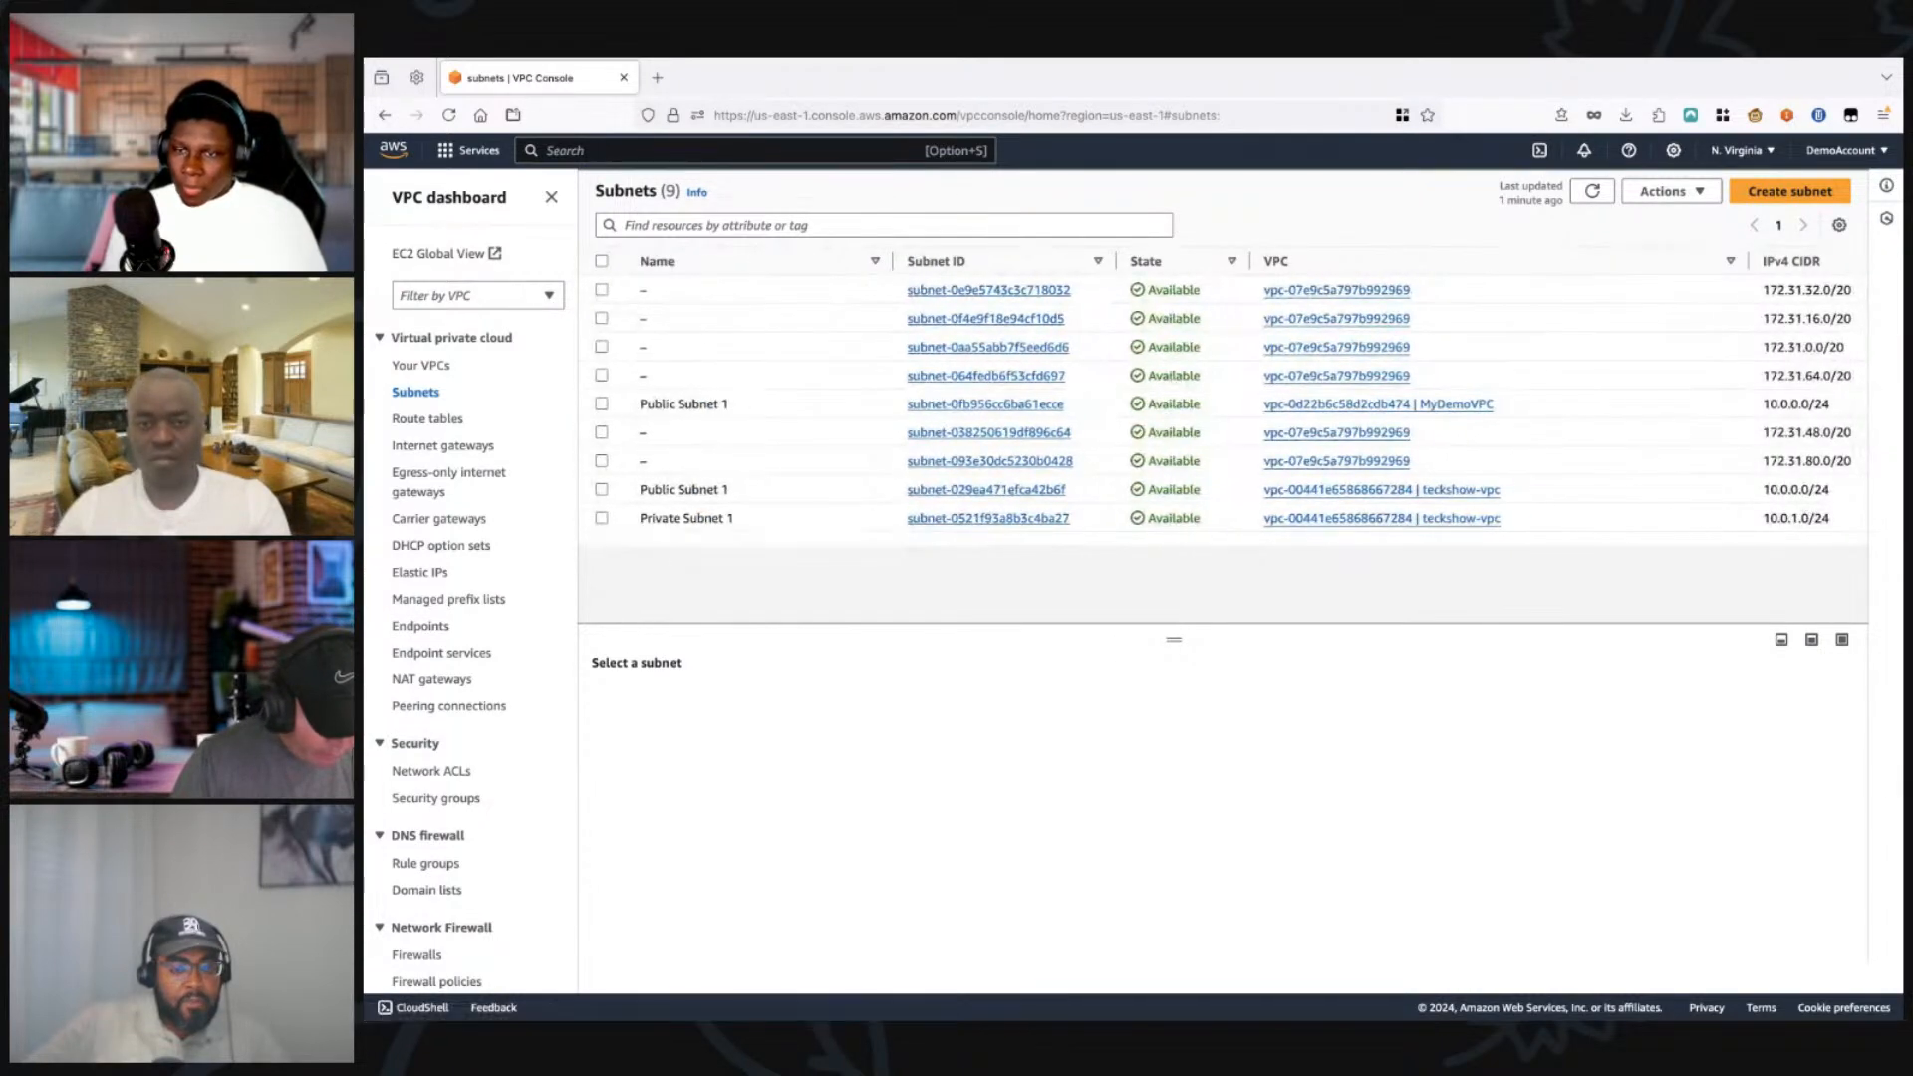
# Step: Delete the Public Subnet 1 that belongs to MyDemoVPC, confirming the permanent deletion
pyautogui.click(602, 404)
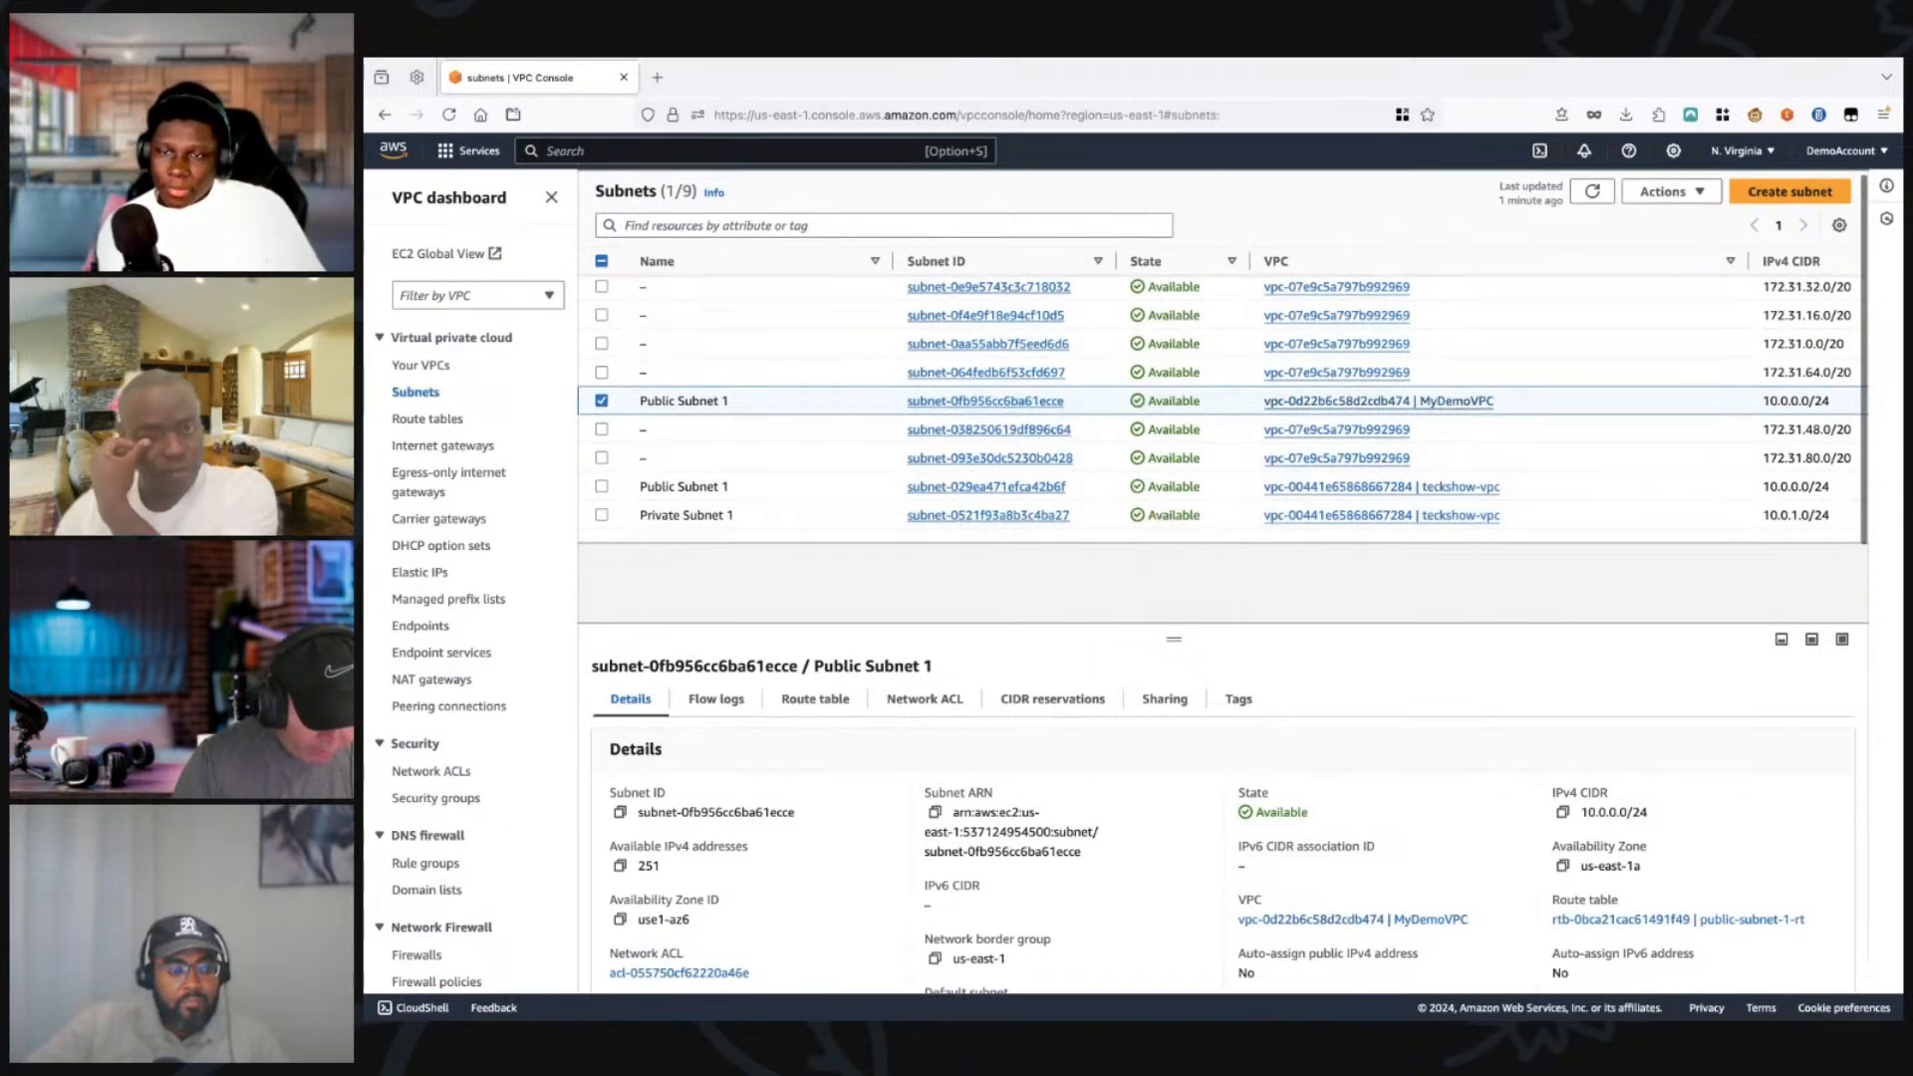
pyautogui.click(1666, 191)
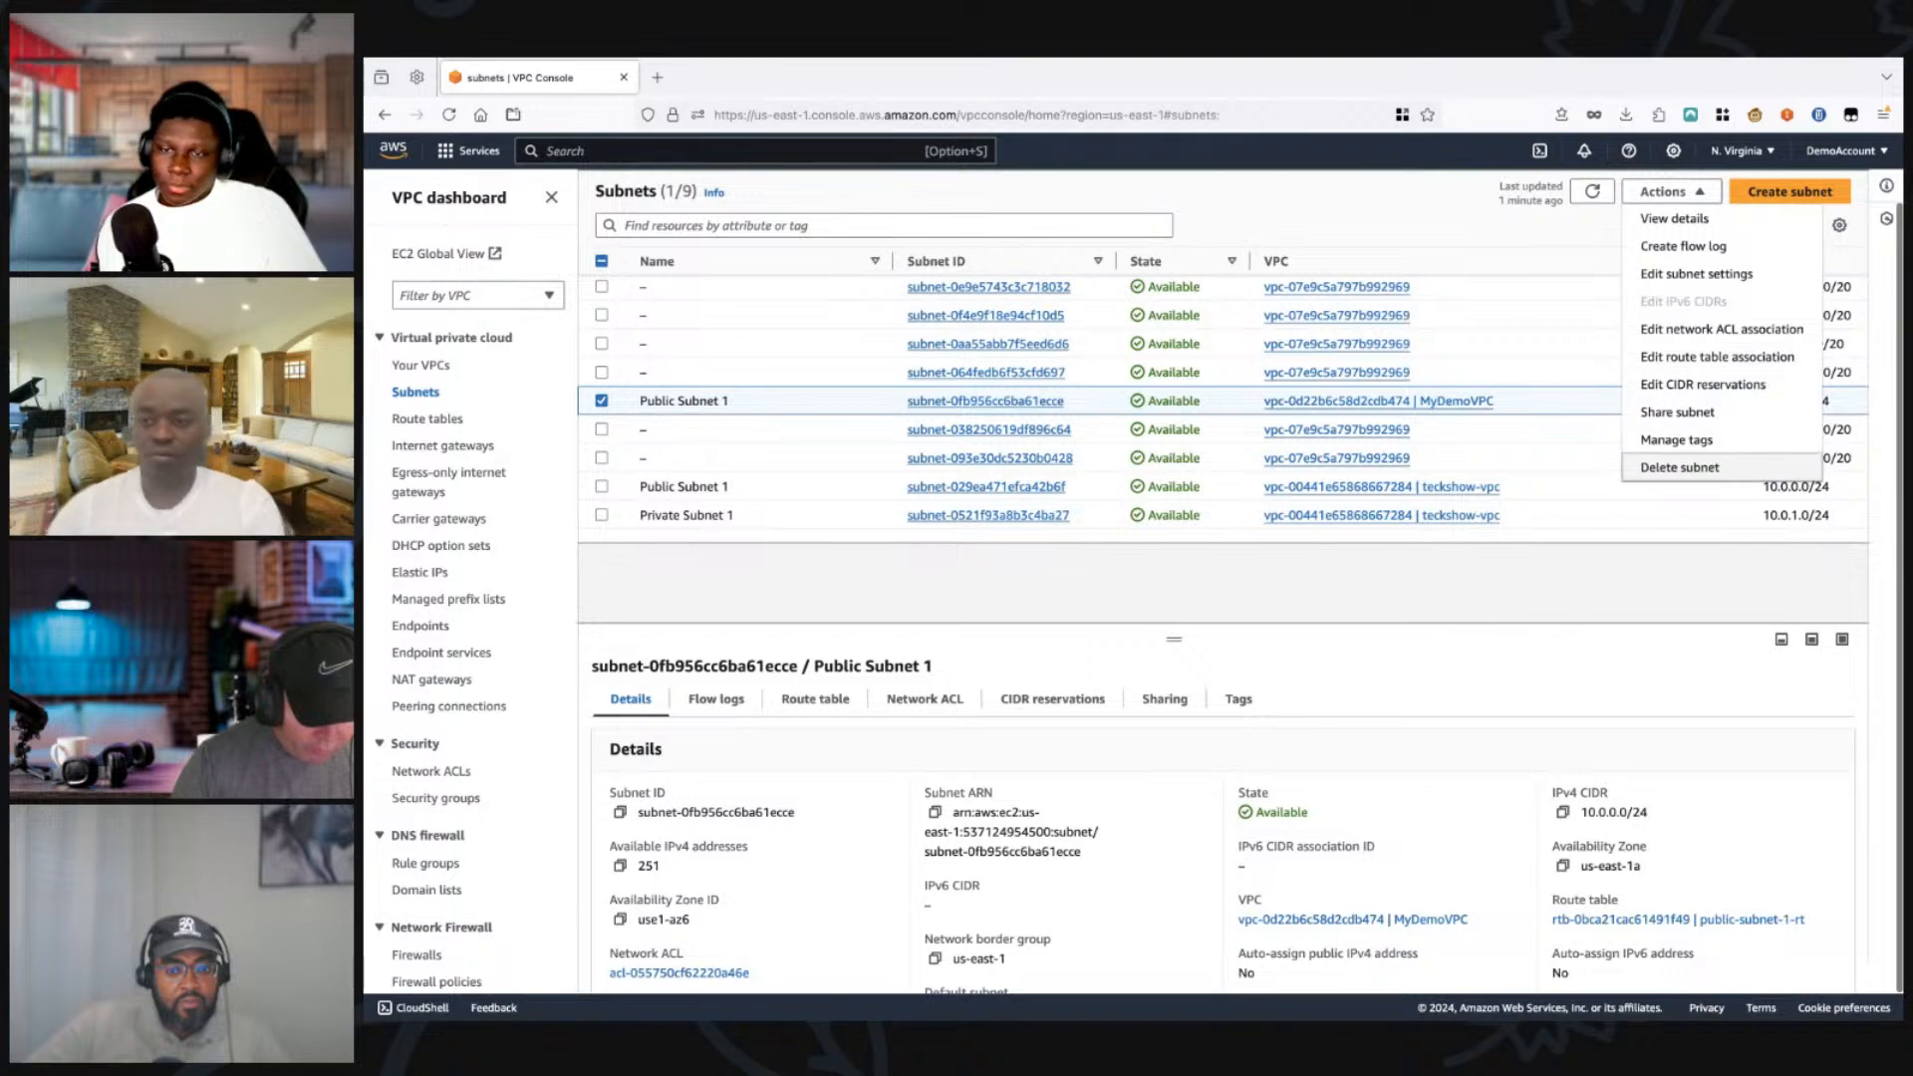
pyautogui.click(1680, 467)
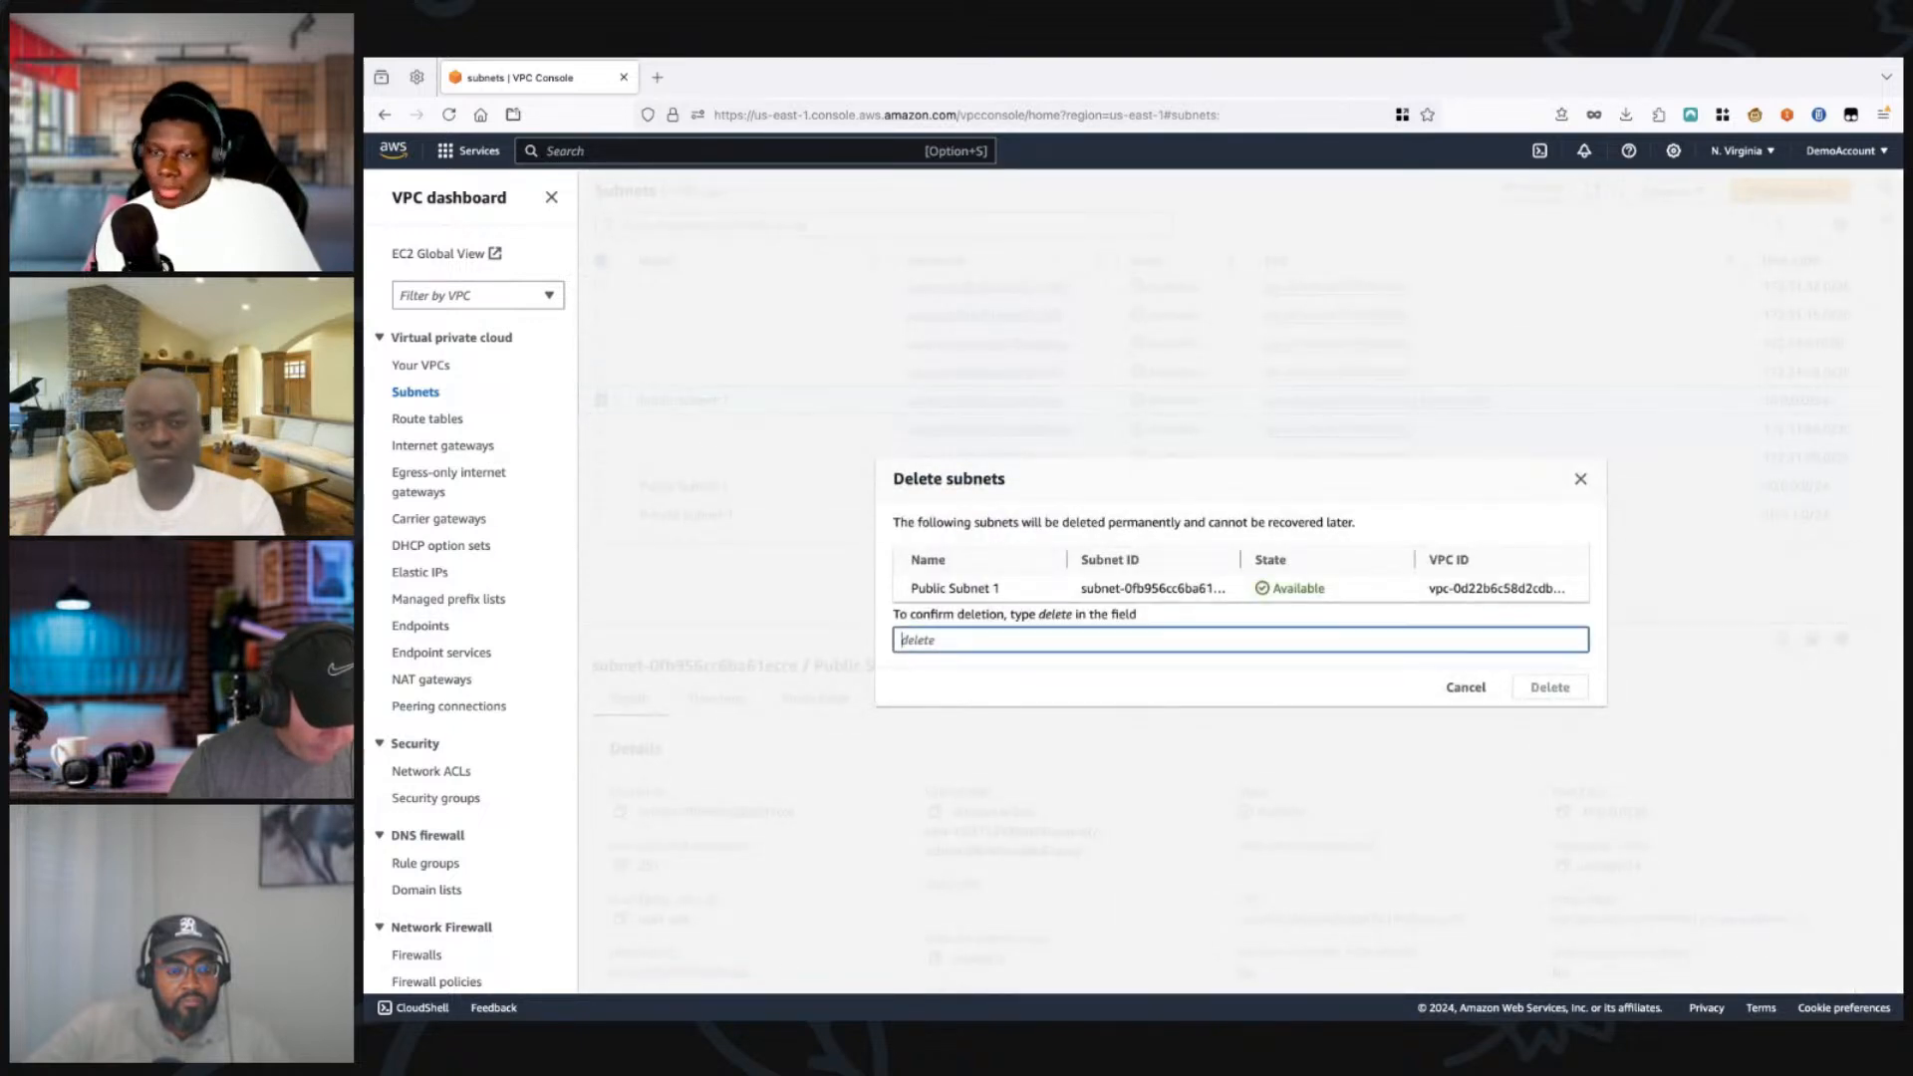
pyautogui.write('delete')
pyautogui.click(1549, 687)
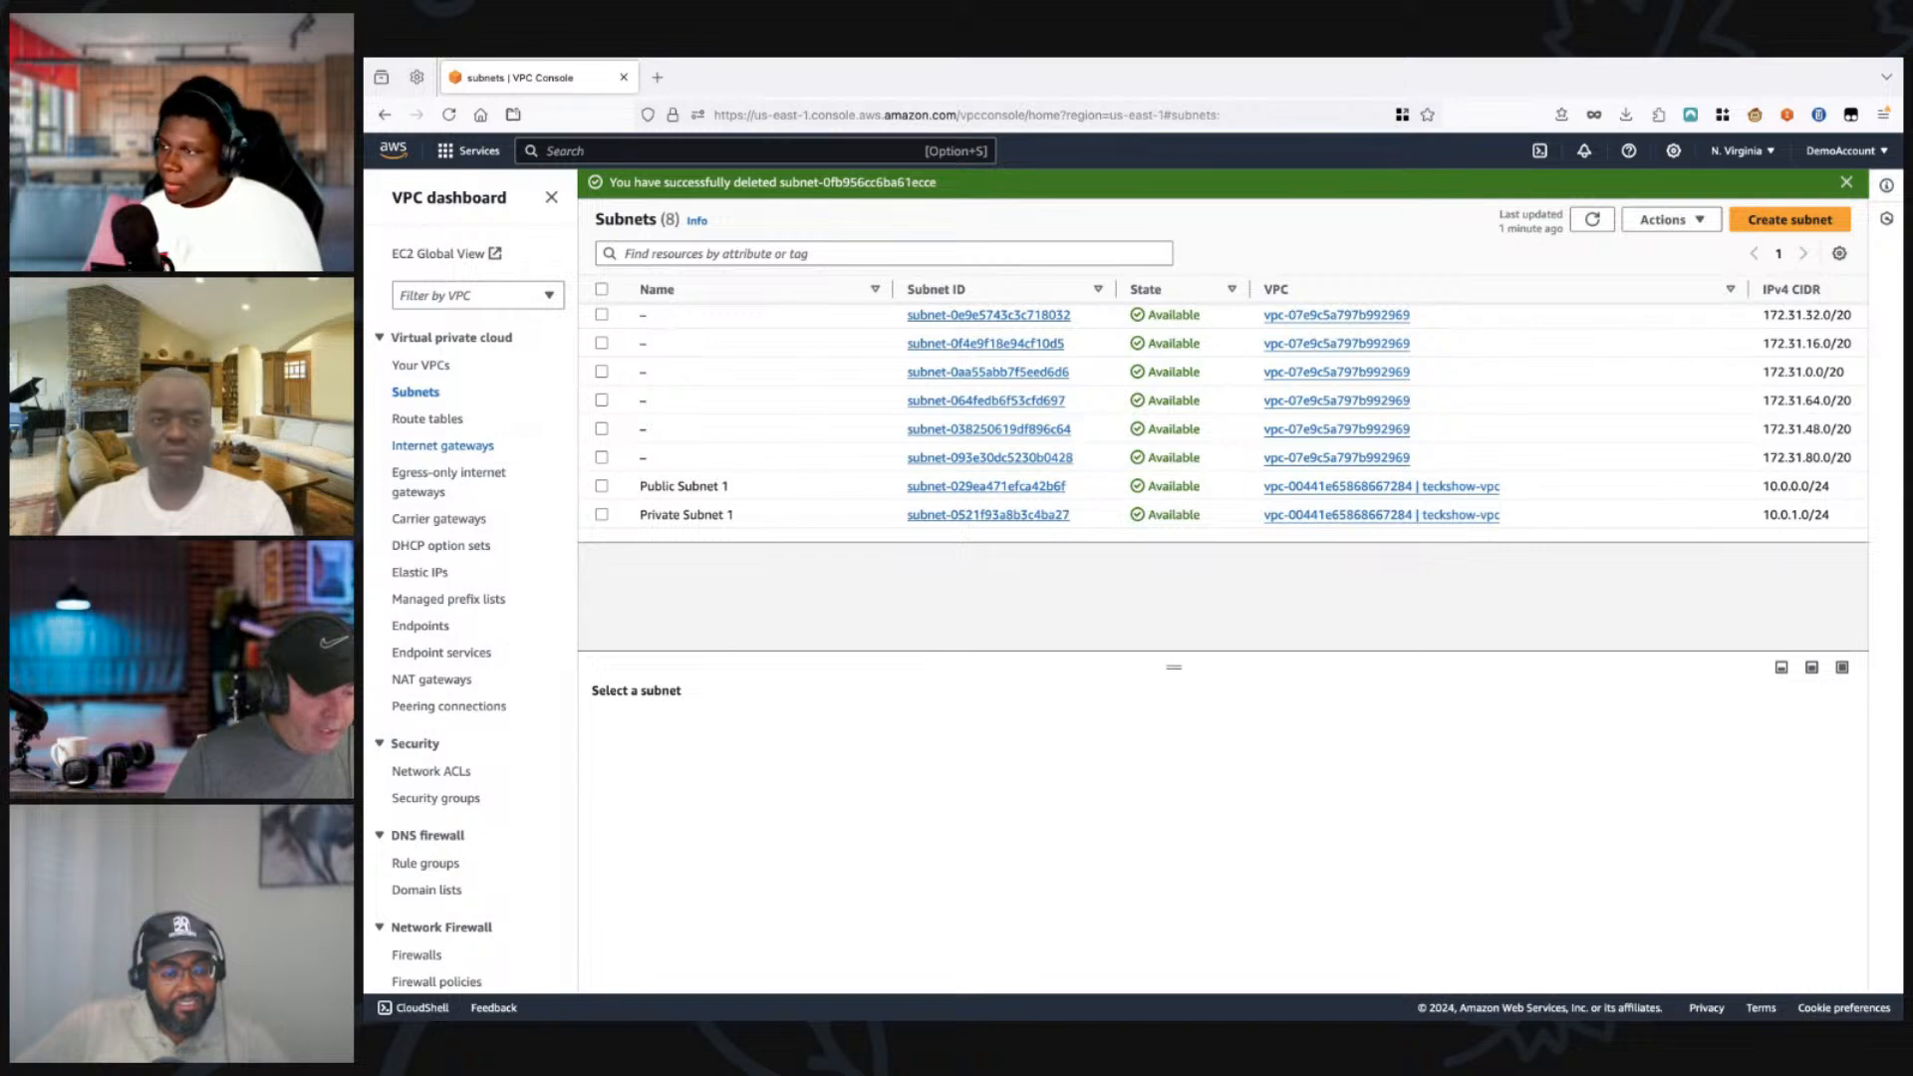
# Step: Create an internet gateway named tekshow-internet-gwy
pyautogui.click(443, 445)
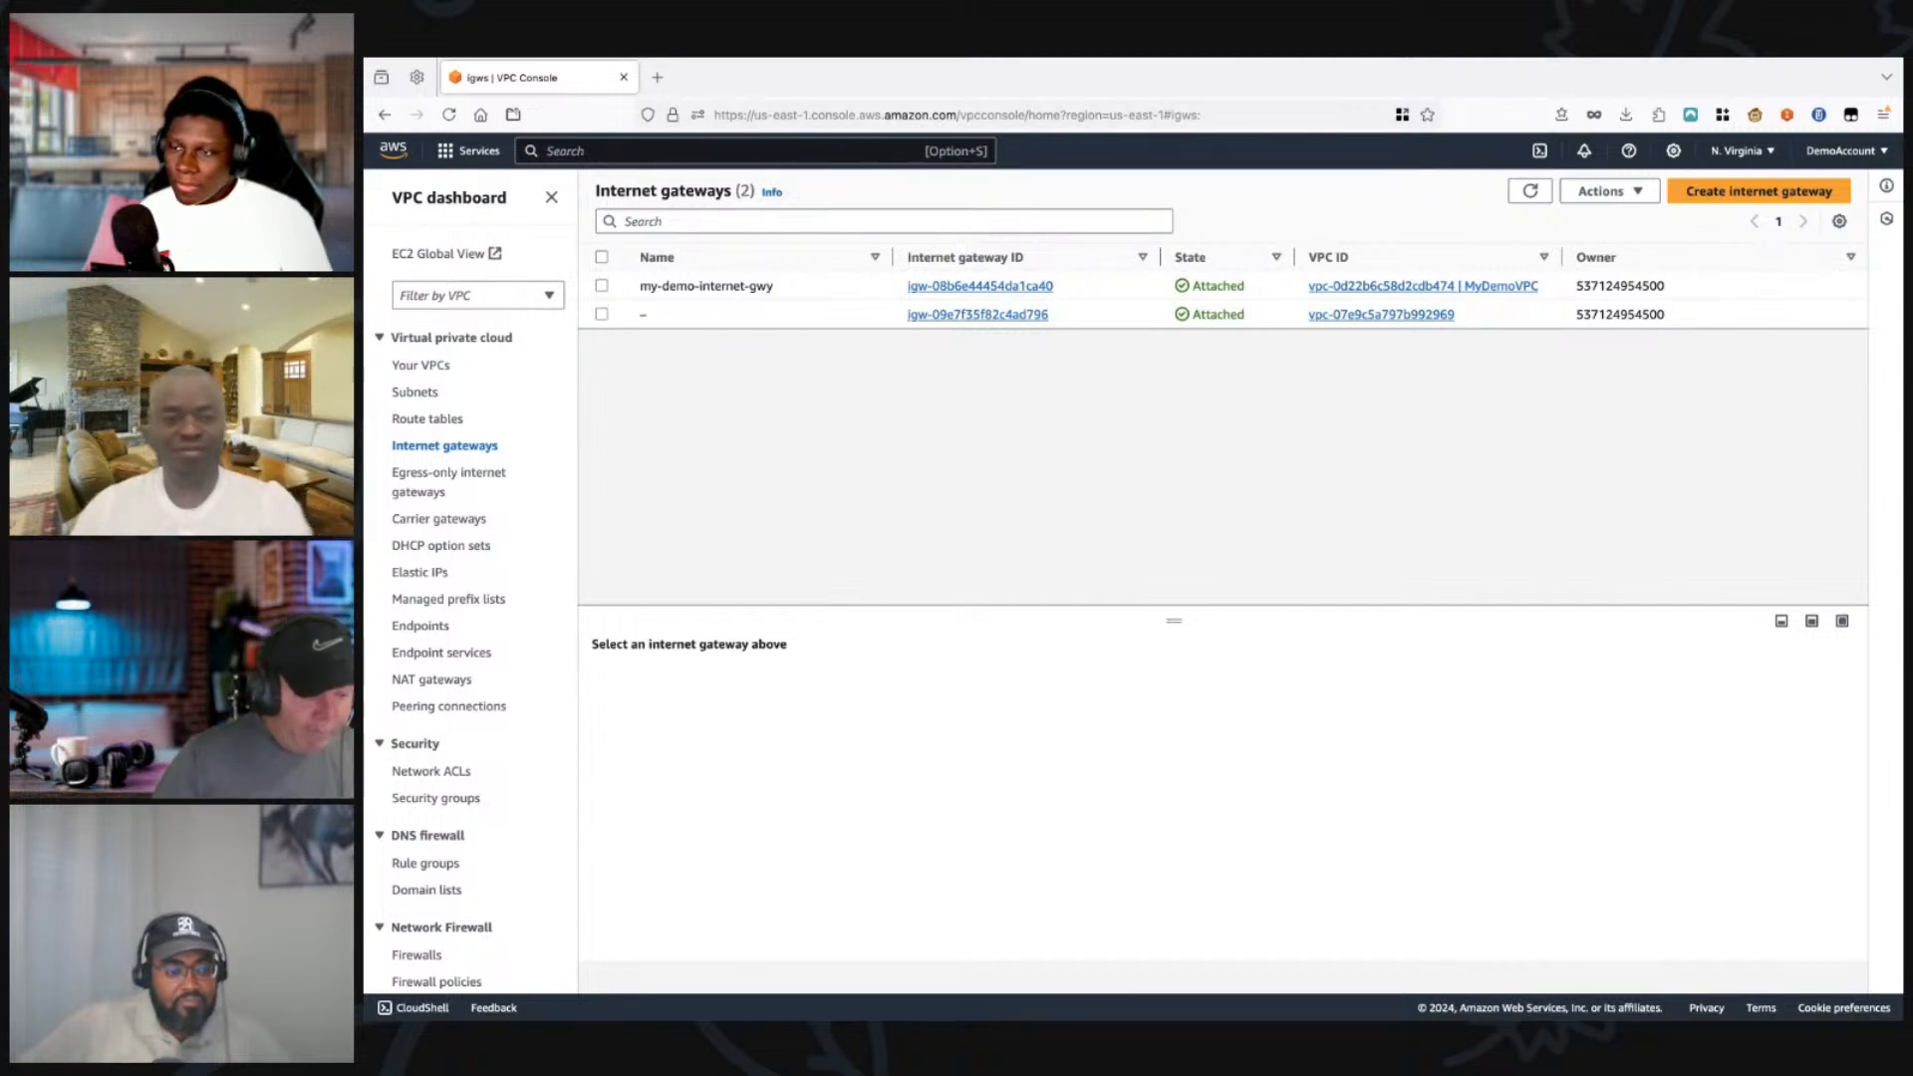
pyautogui.click(1759, 190)
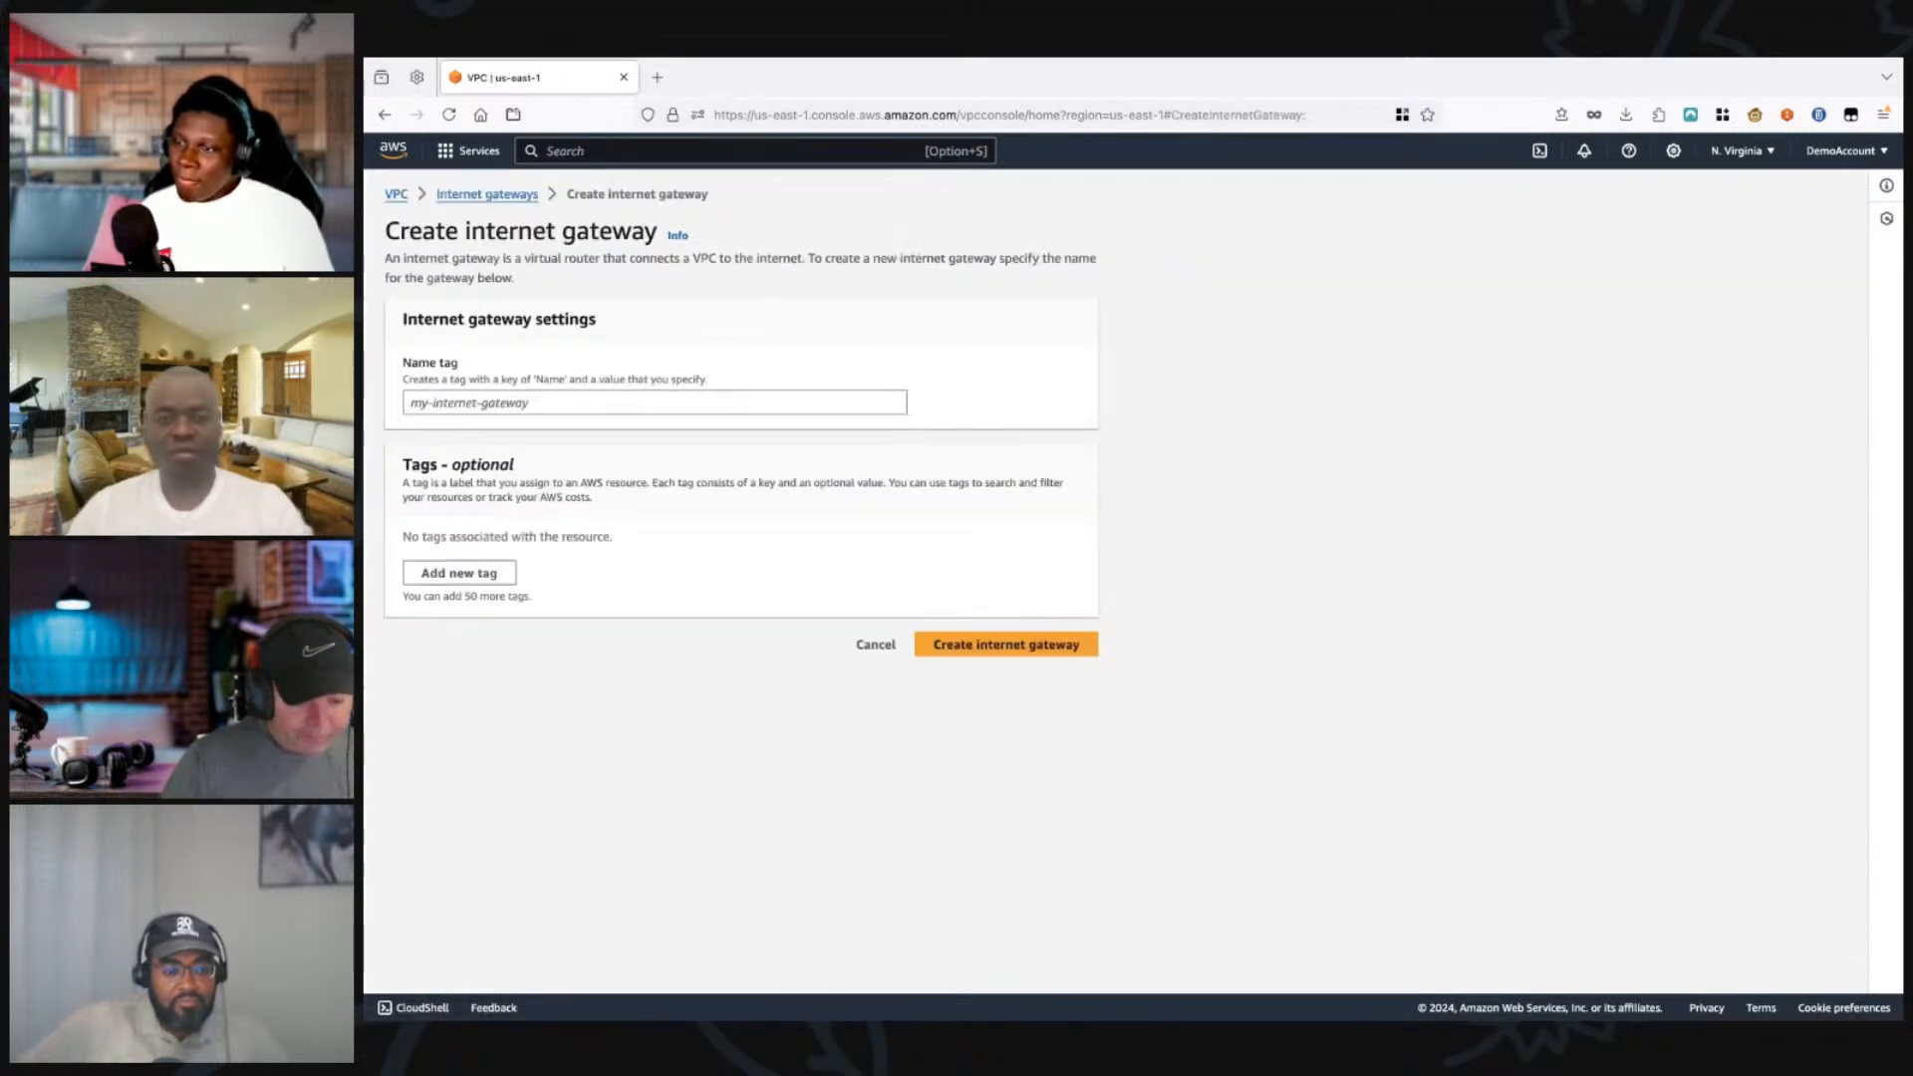
pyautogui.click(655, 403)
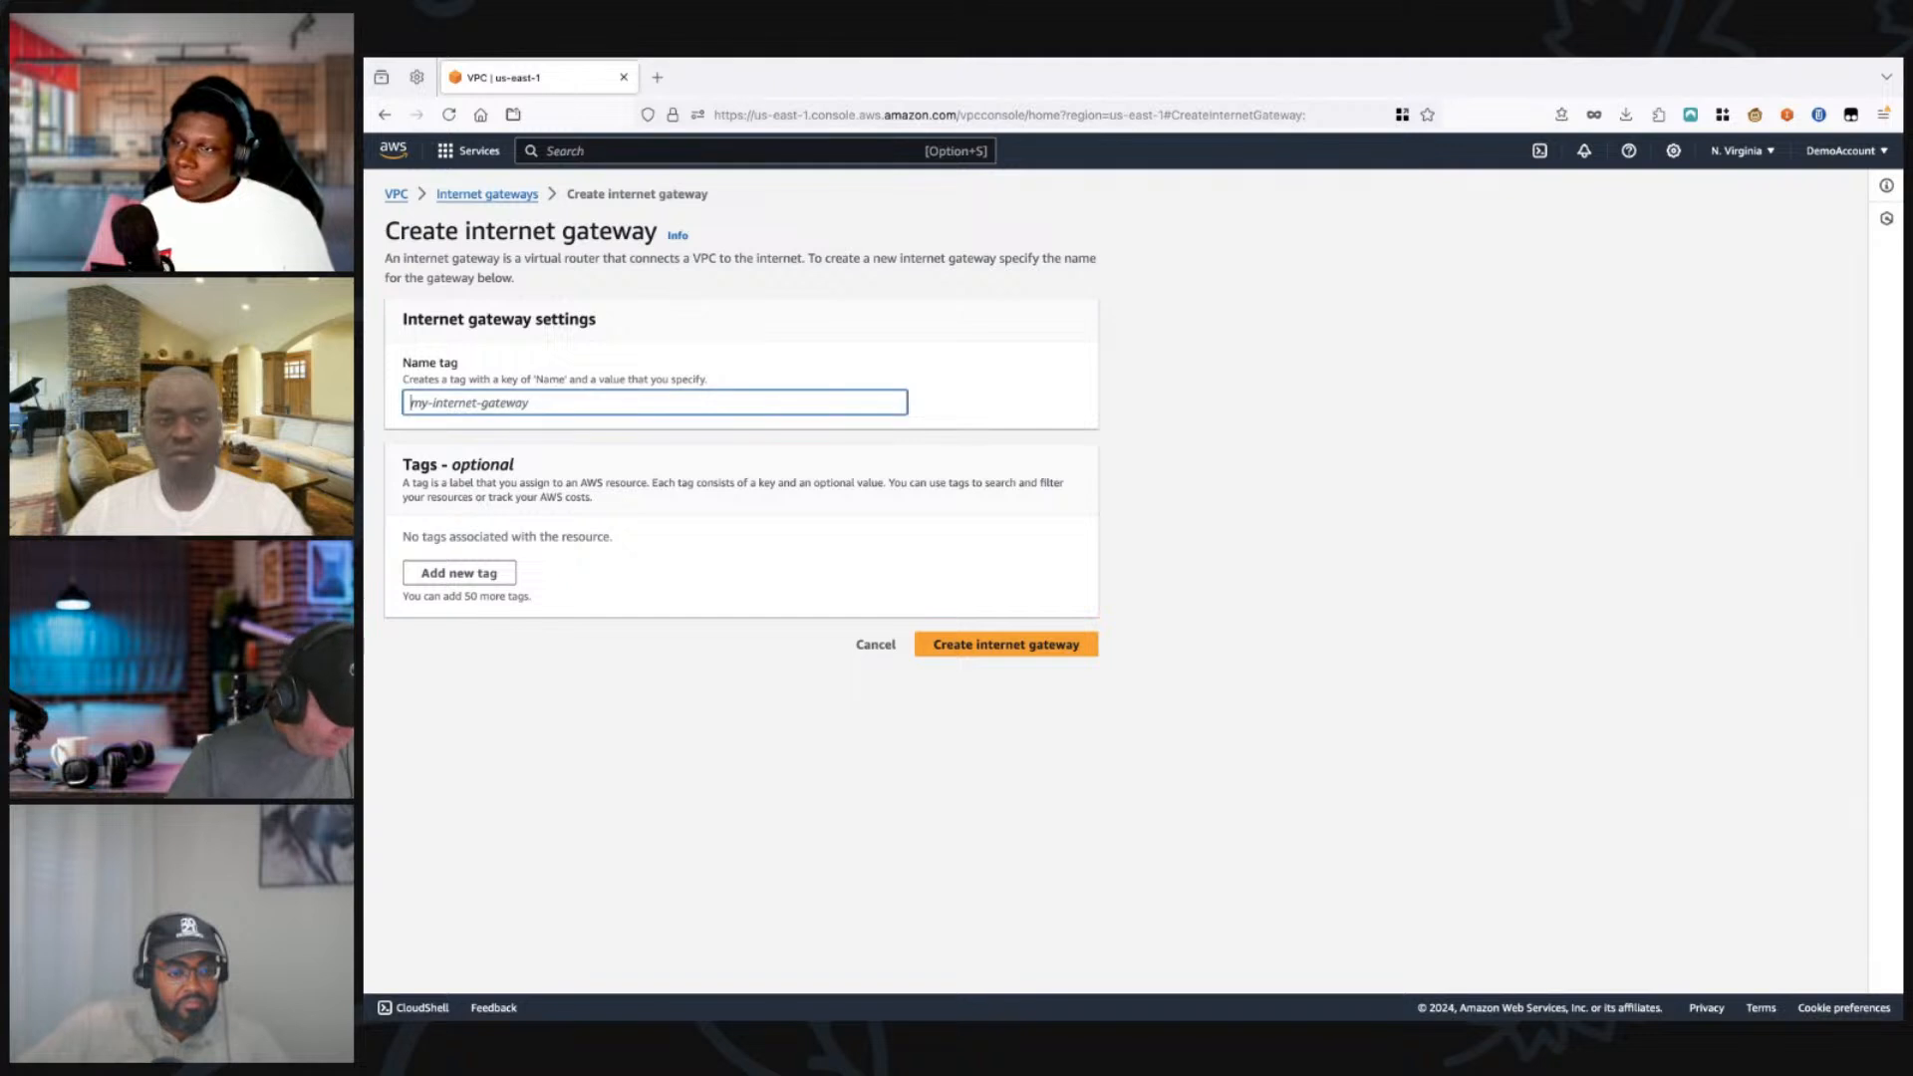
pyautogui.write('tekshow')
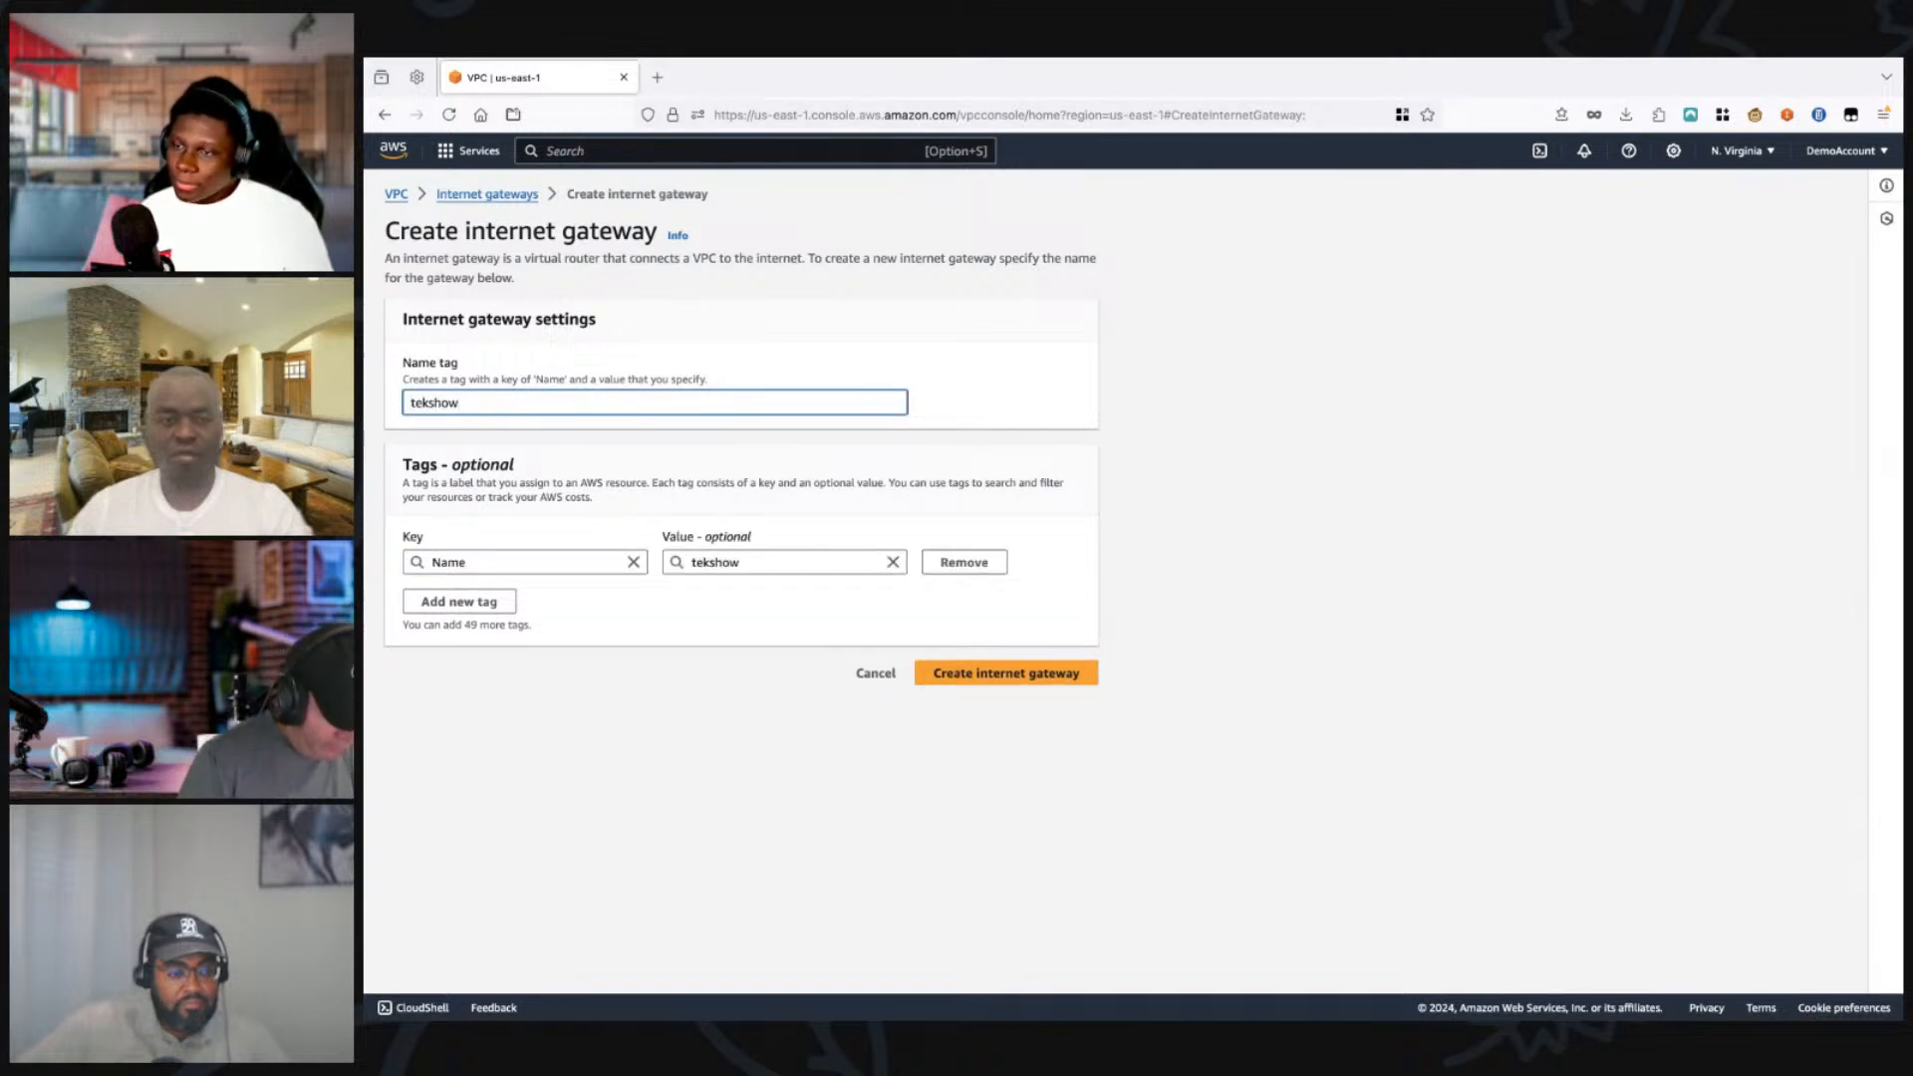
pyautogui.write('-intern')
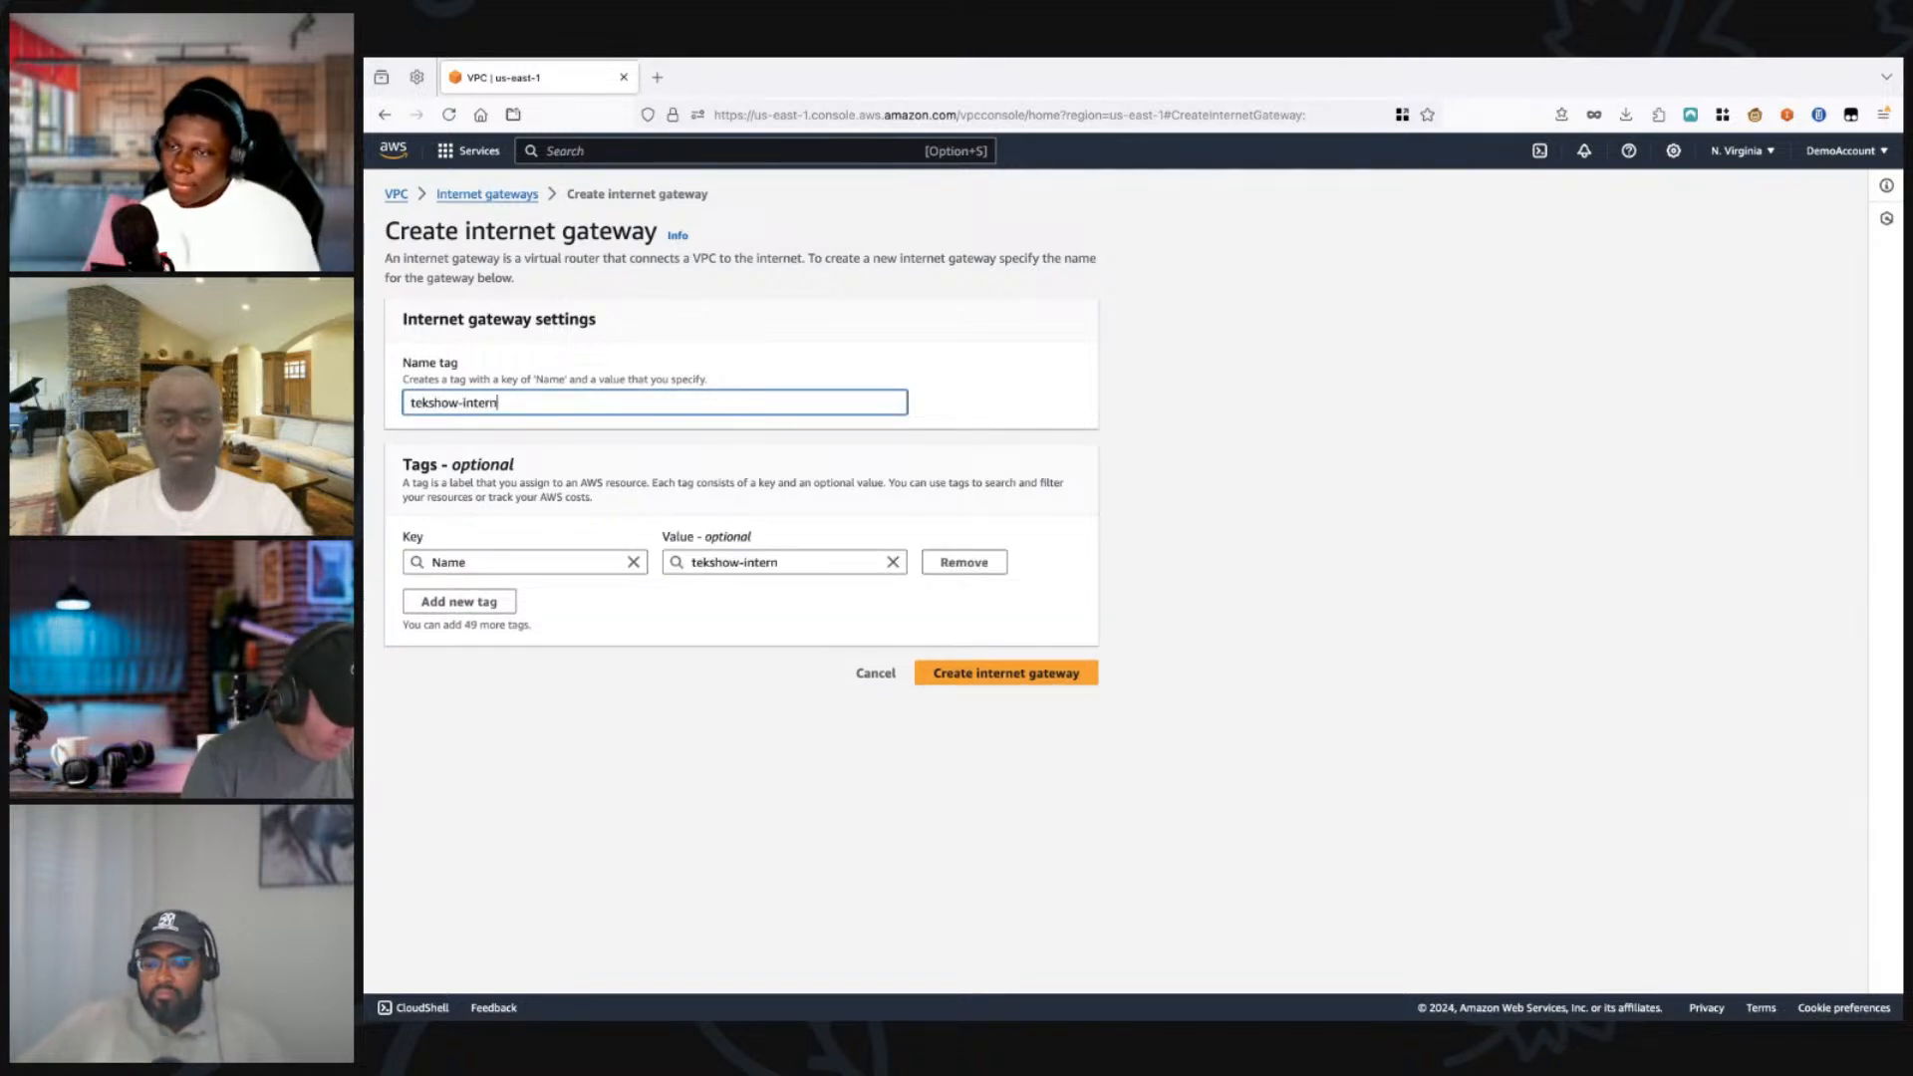
pyautogui.write('at-gwy')
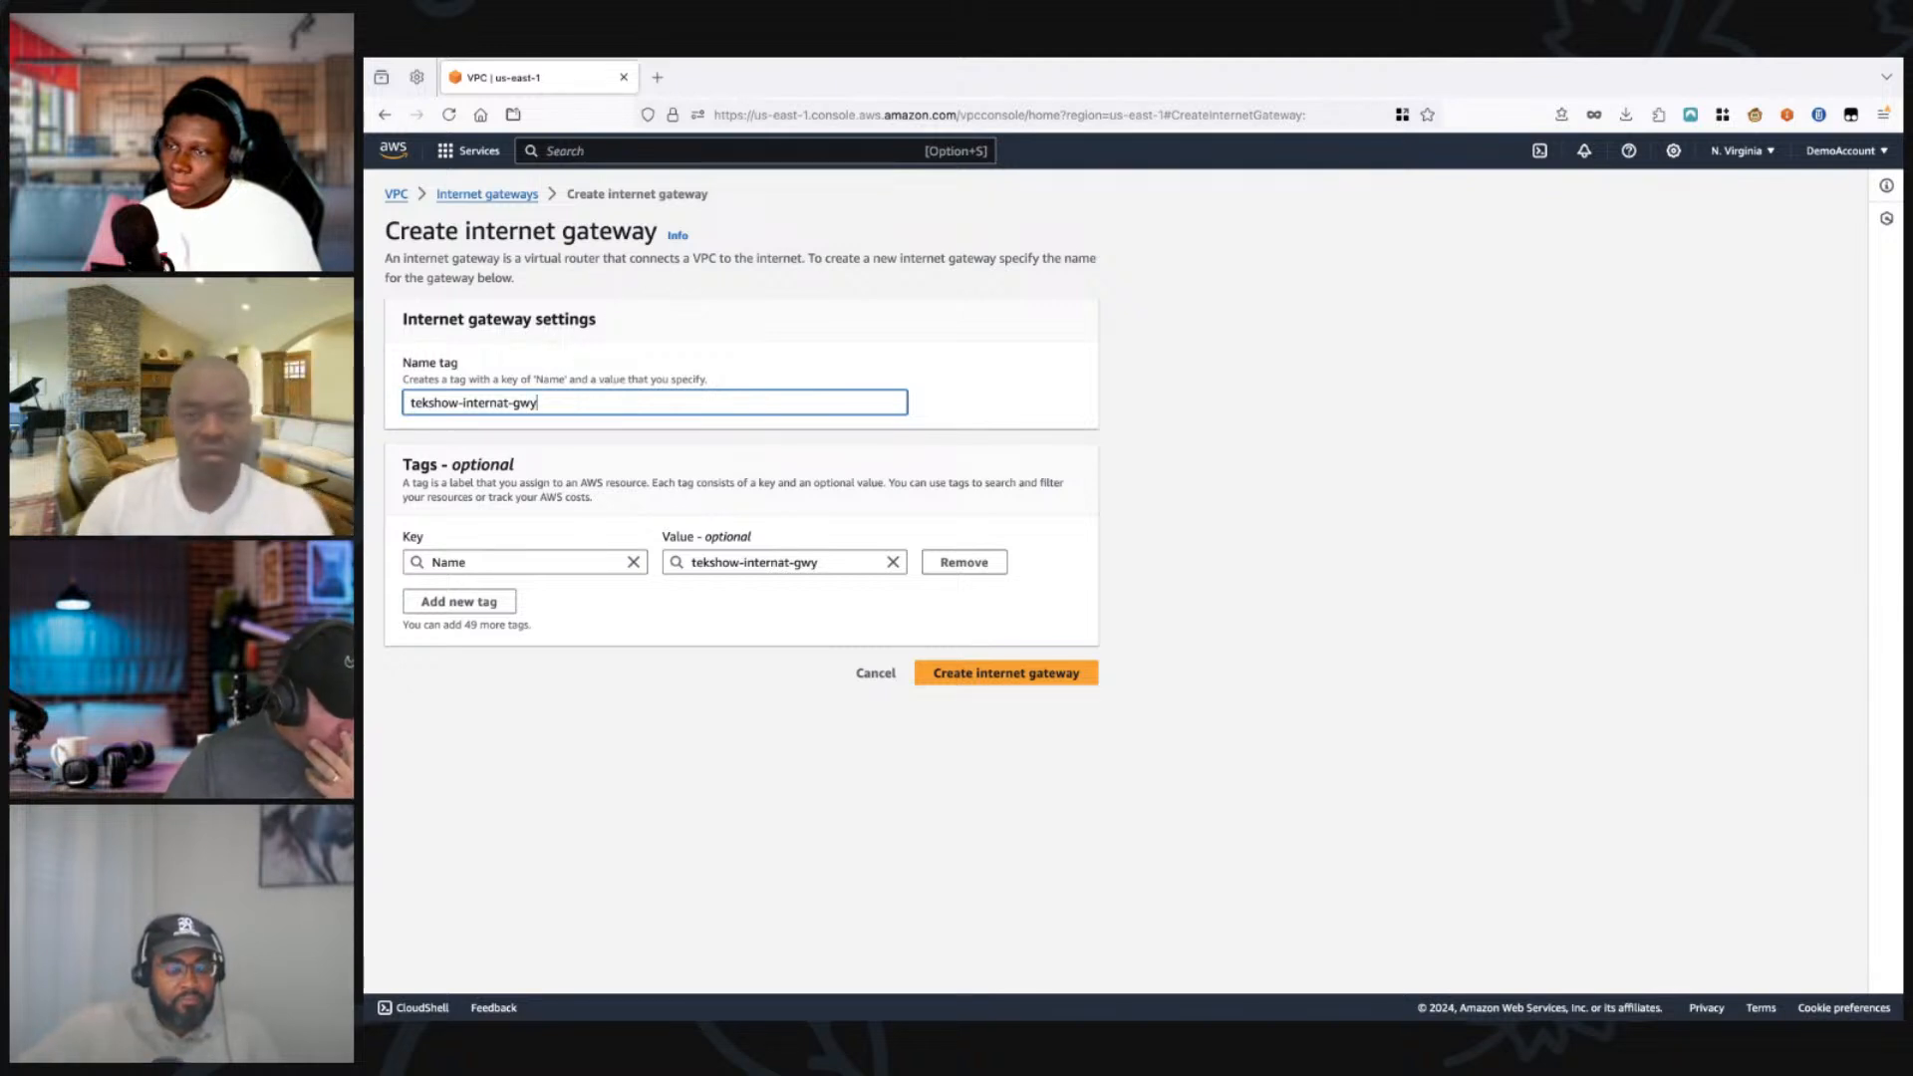
pyautogui.press('BackSpace')
pyautogui.write('e')
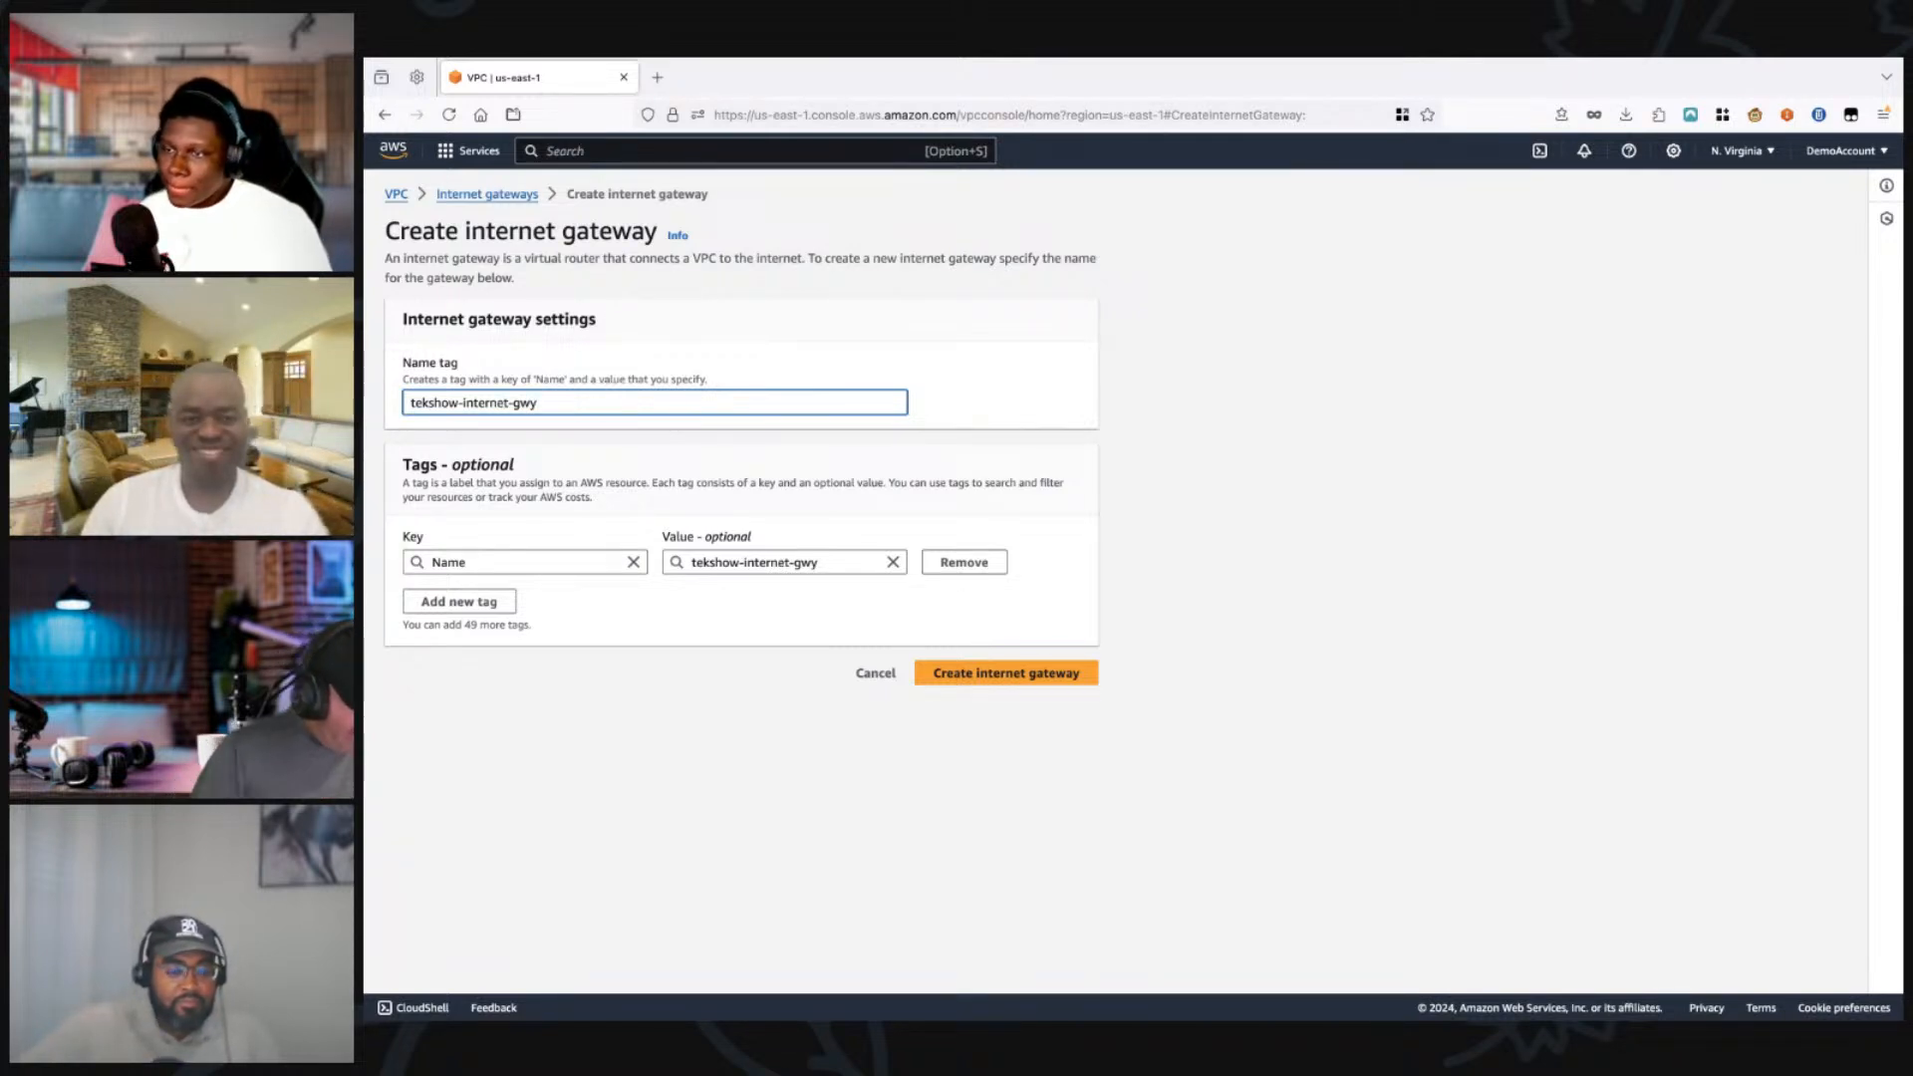
pyautogui.click(1007, 674)
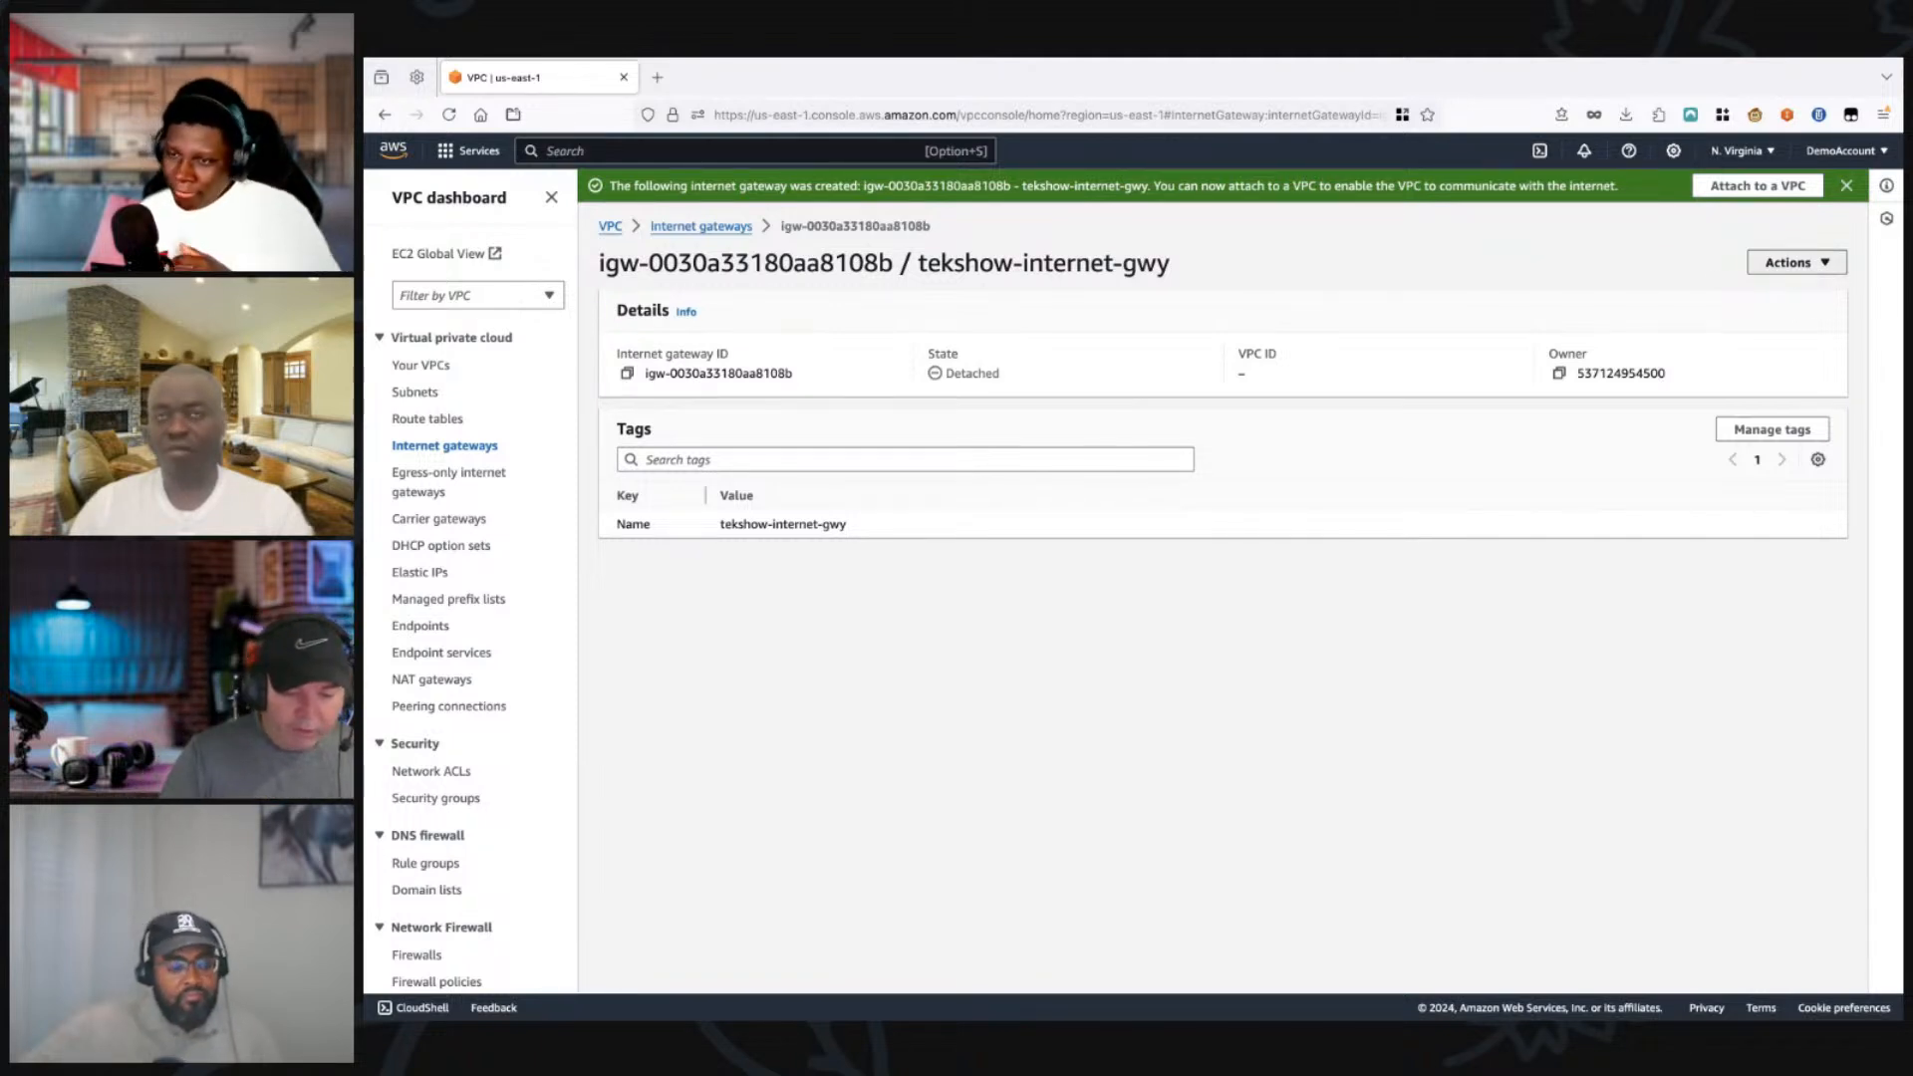
# Step: Attach the tekshow-internet-gwy internet gateway to teckshow-vpc
pyautogui.click(1797, 262)
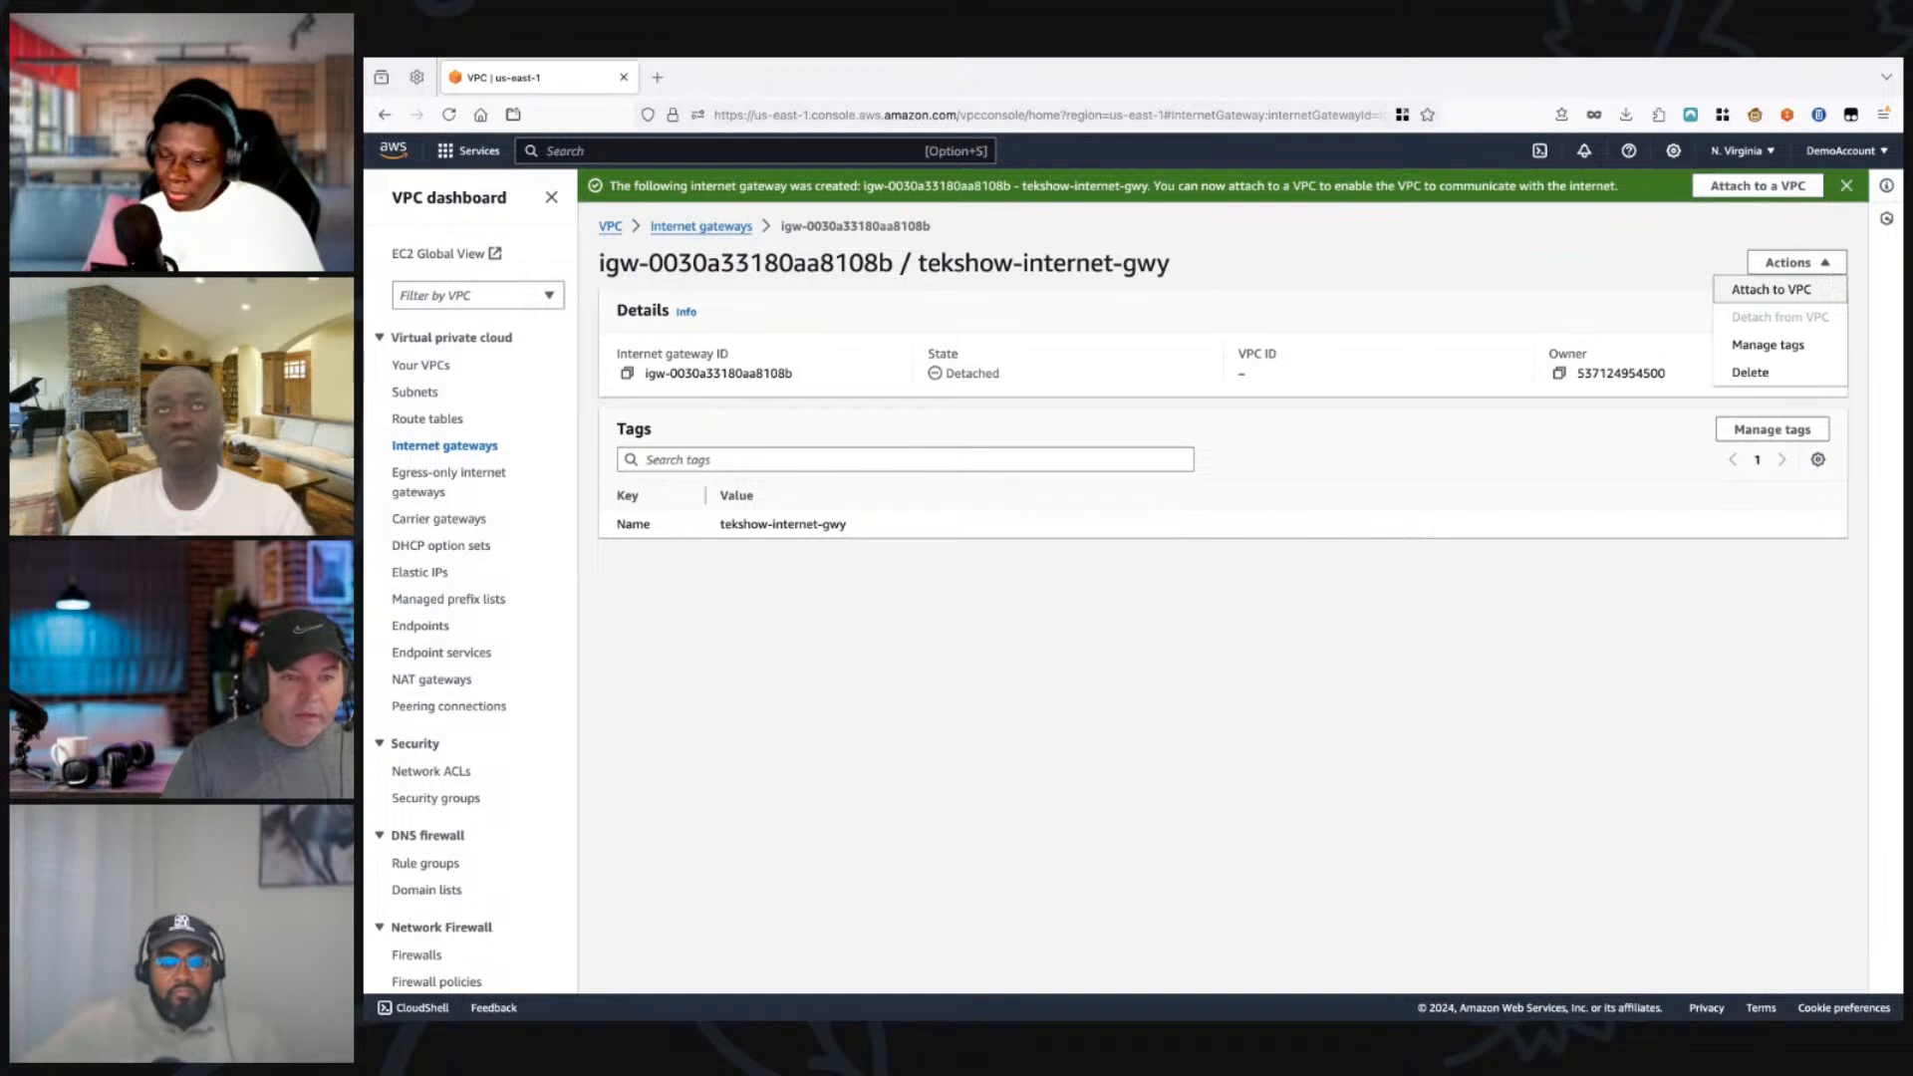
pyautogui.click(1772, 289)
pyautogui.click(654, 376)
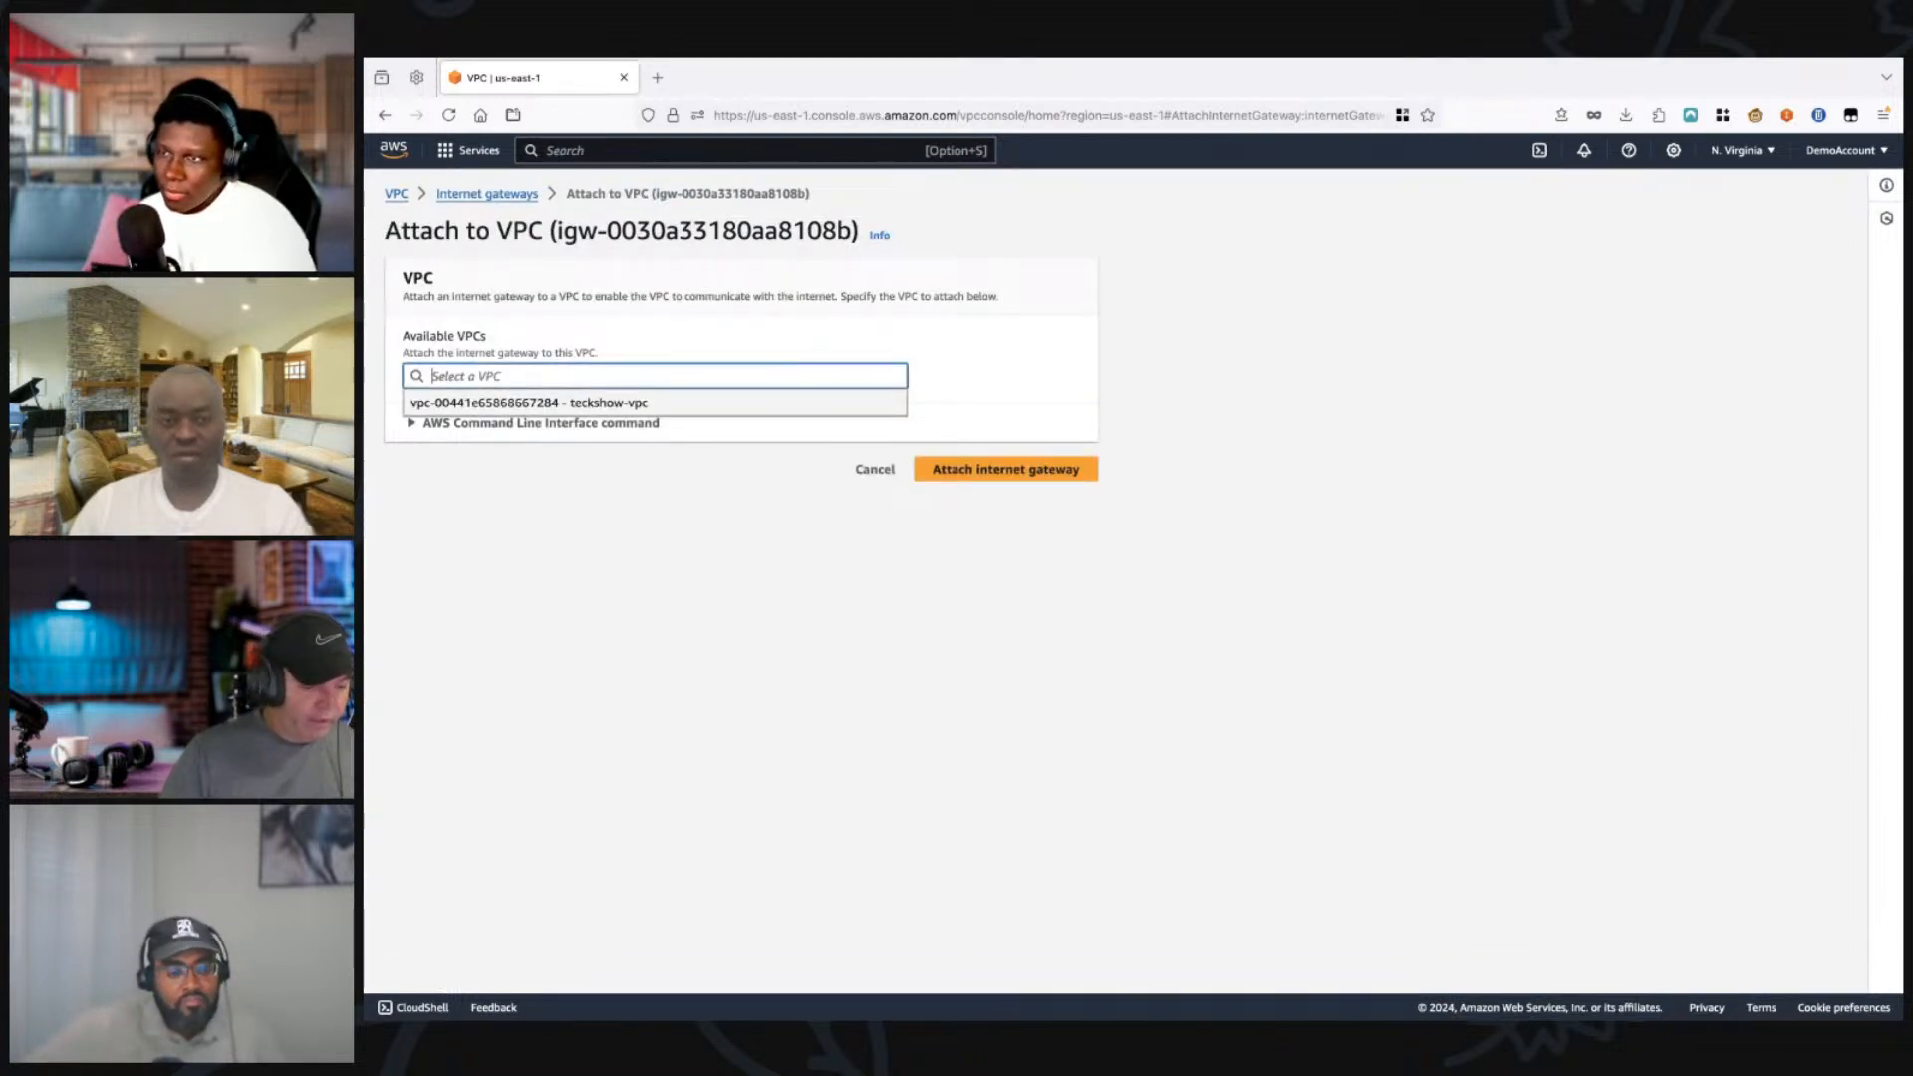
pyautogui.click(654, 402)
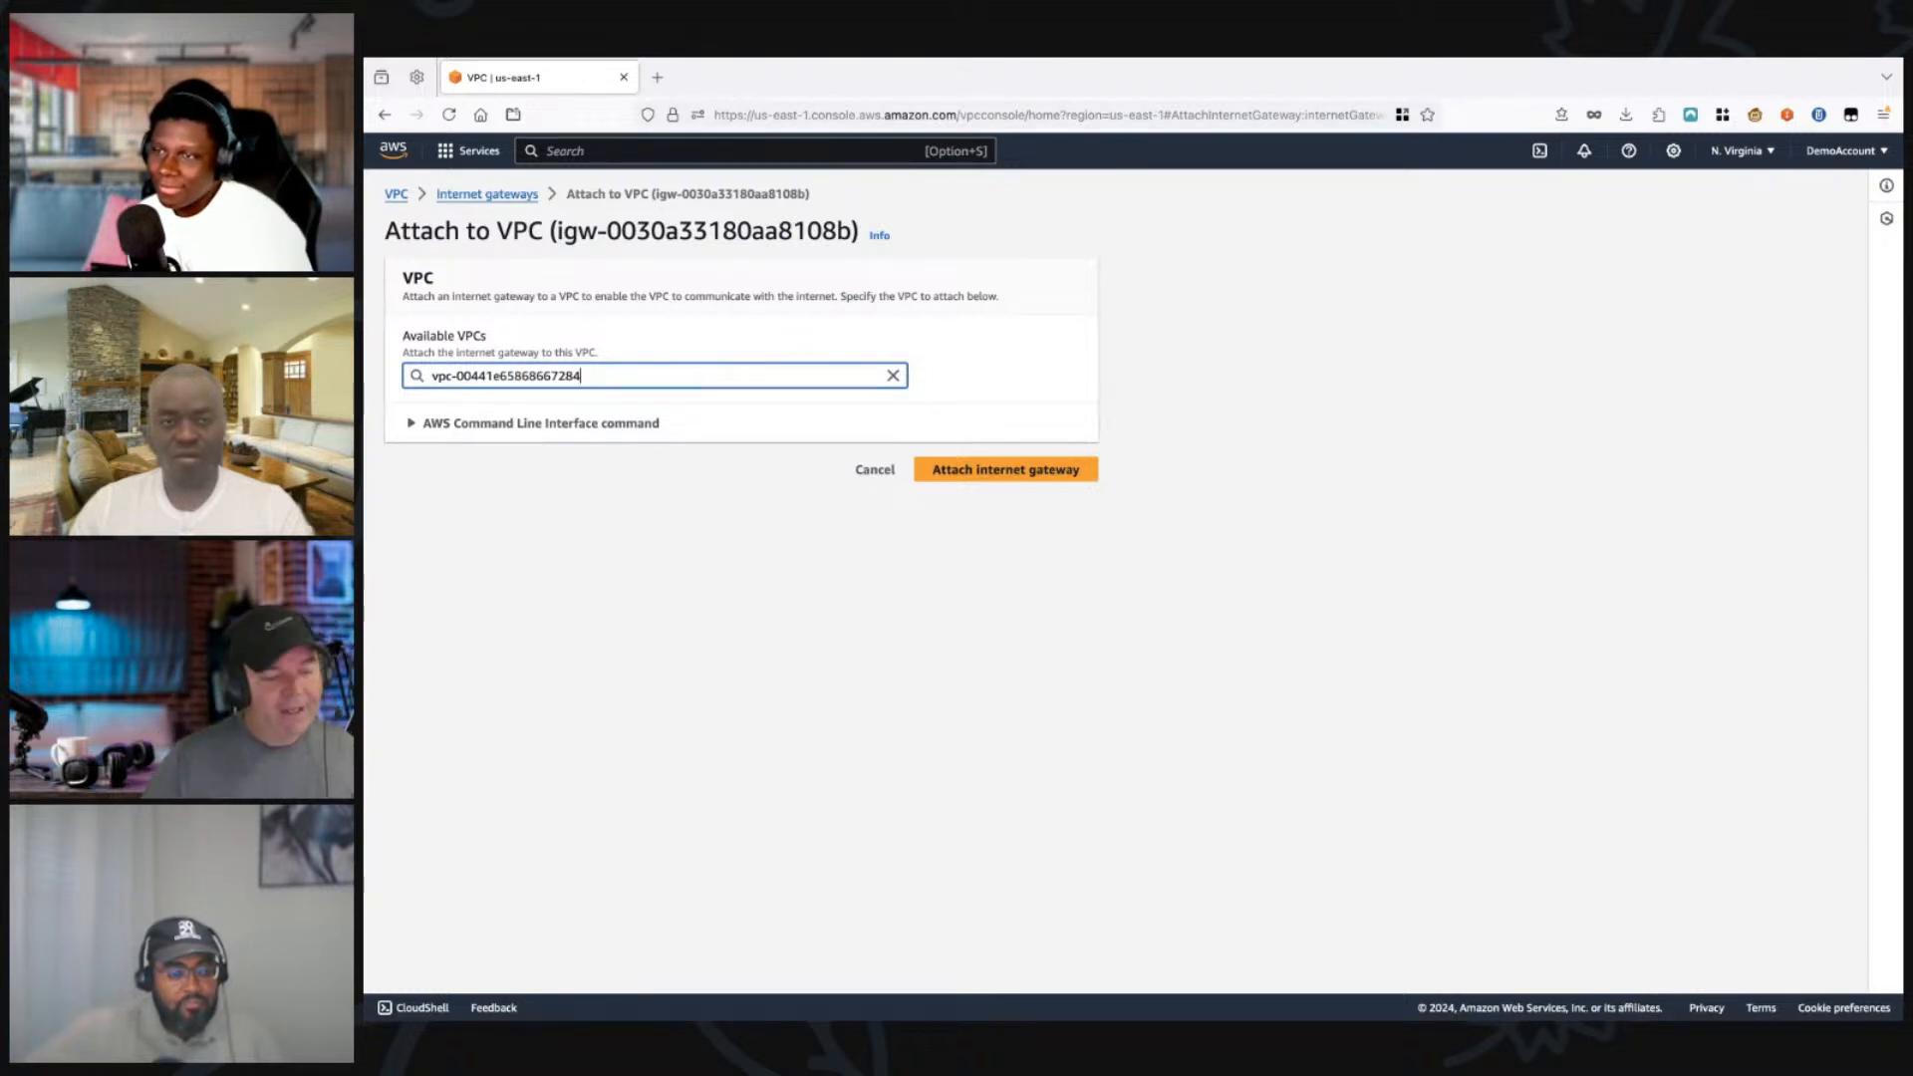
pyautogui.click(1006, 470)
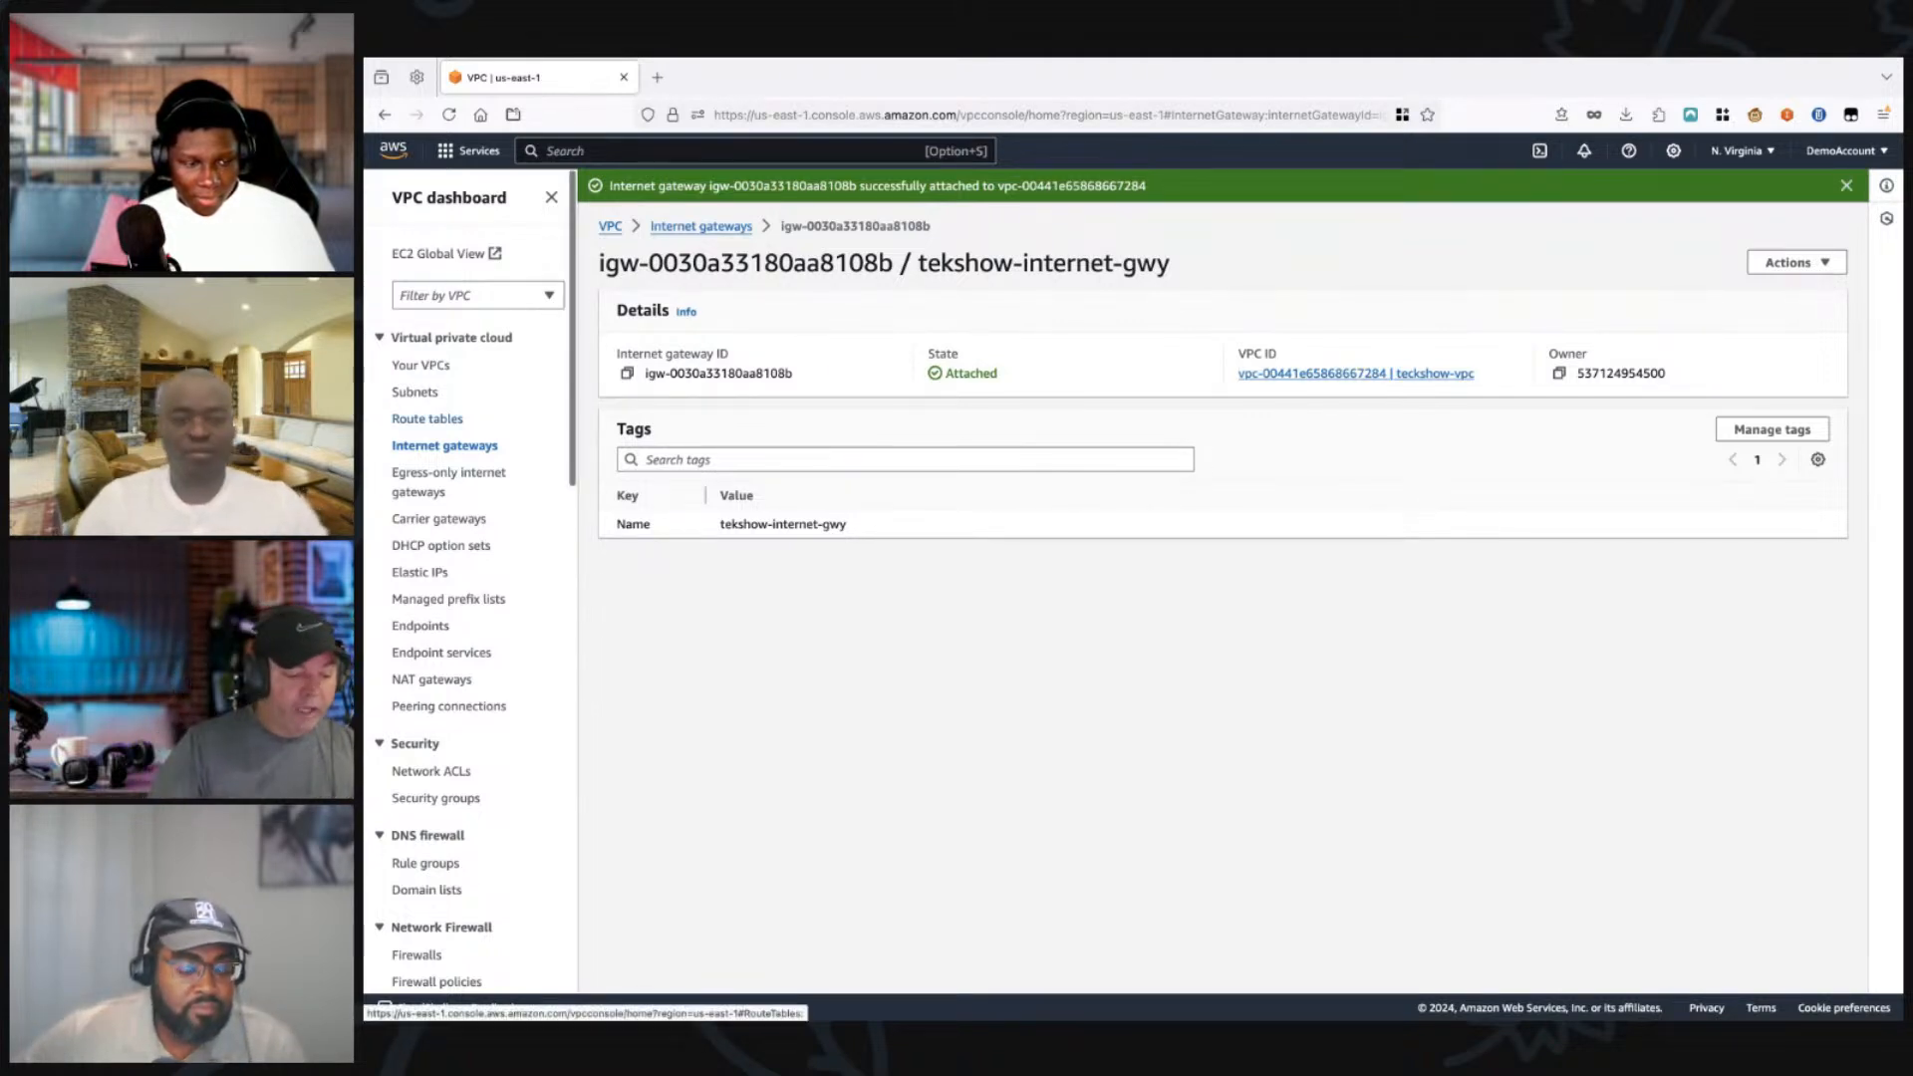
# Step: Try to delete the public-subnet-1-rt route table of MyDemoVPC from the route tables list
pyautogui.click(428, 419)
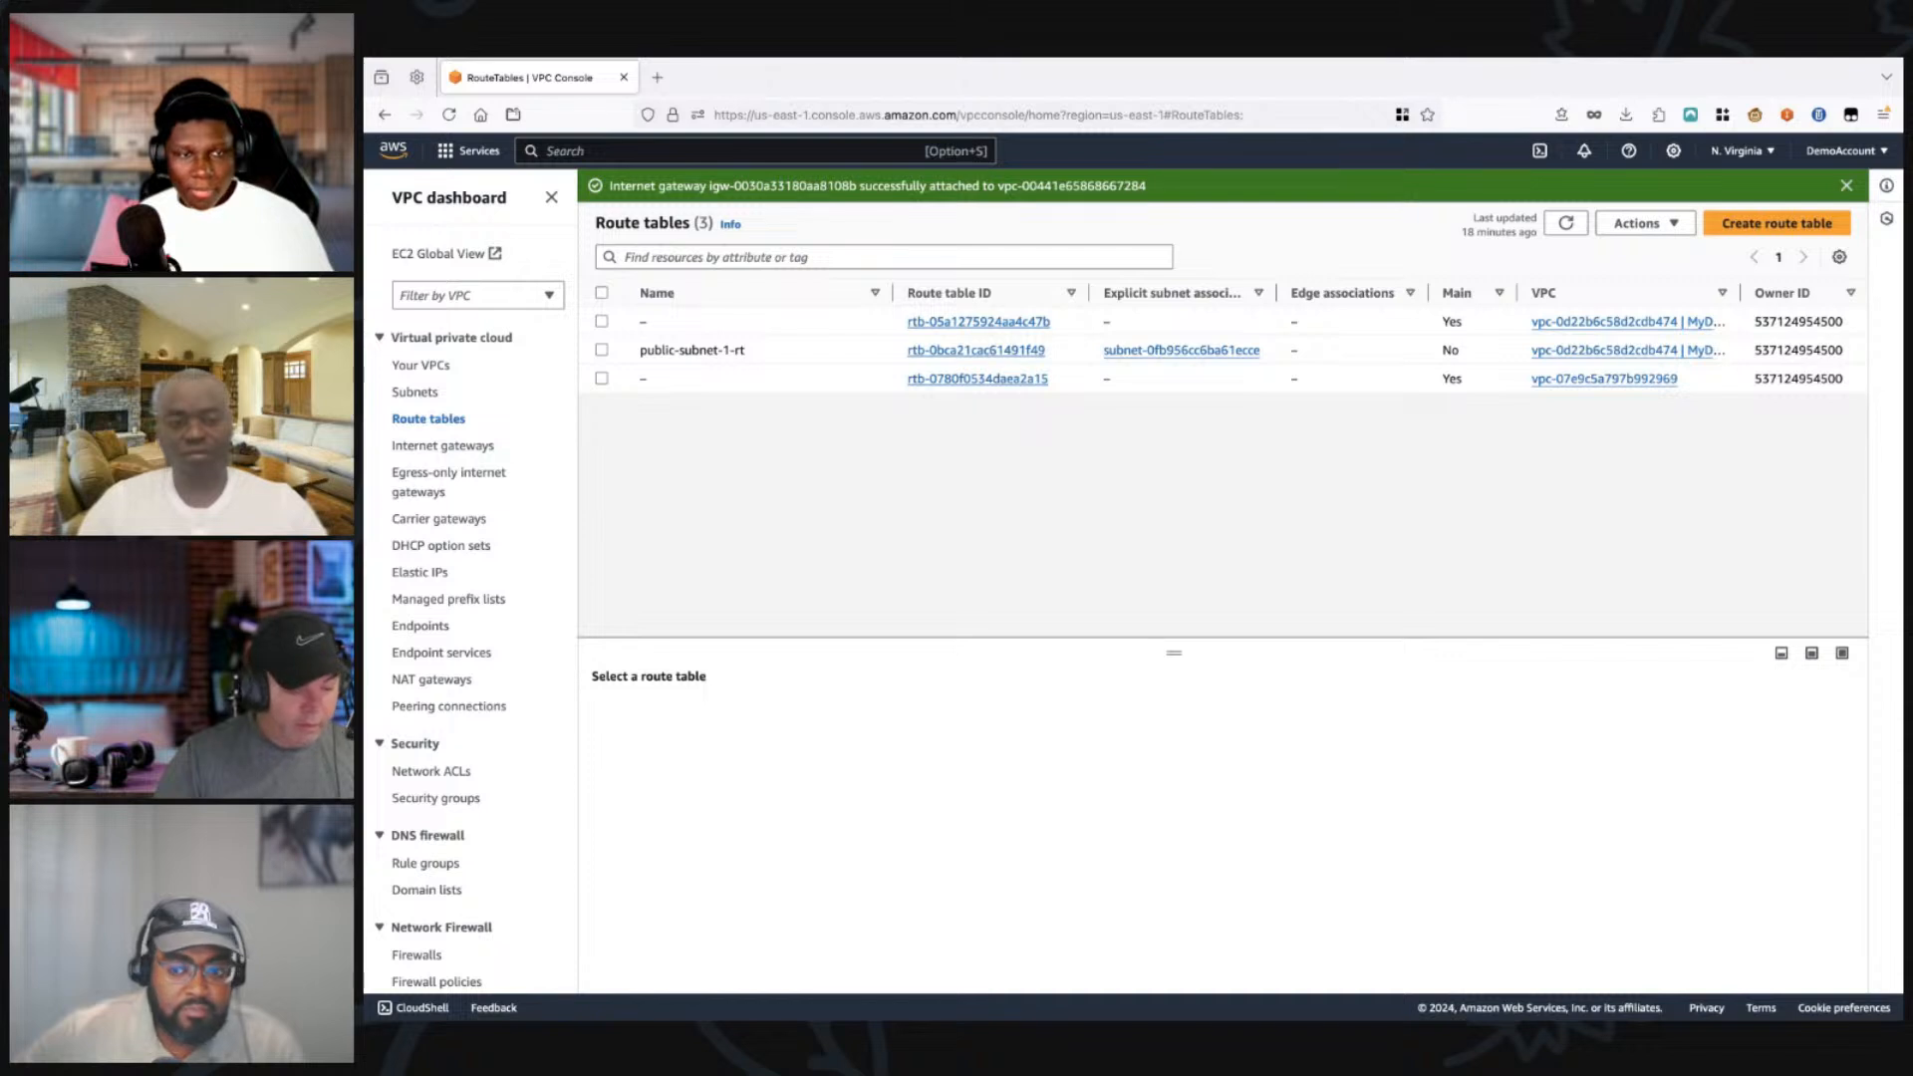
pyautogui.click(601, 350)
pyautogui.click(1646, 223)
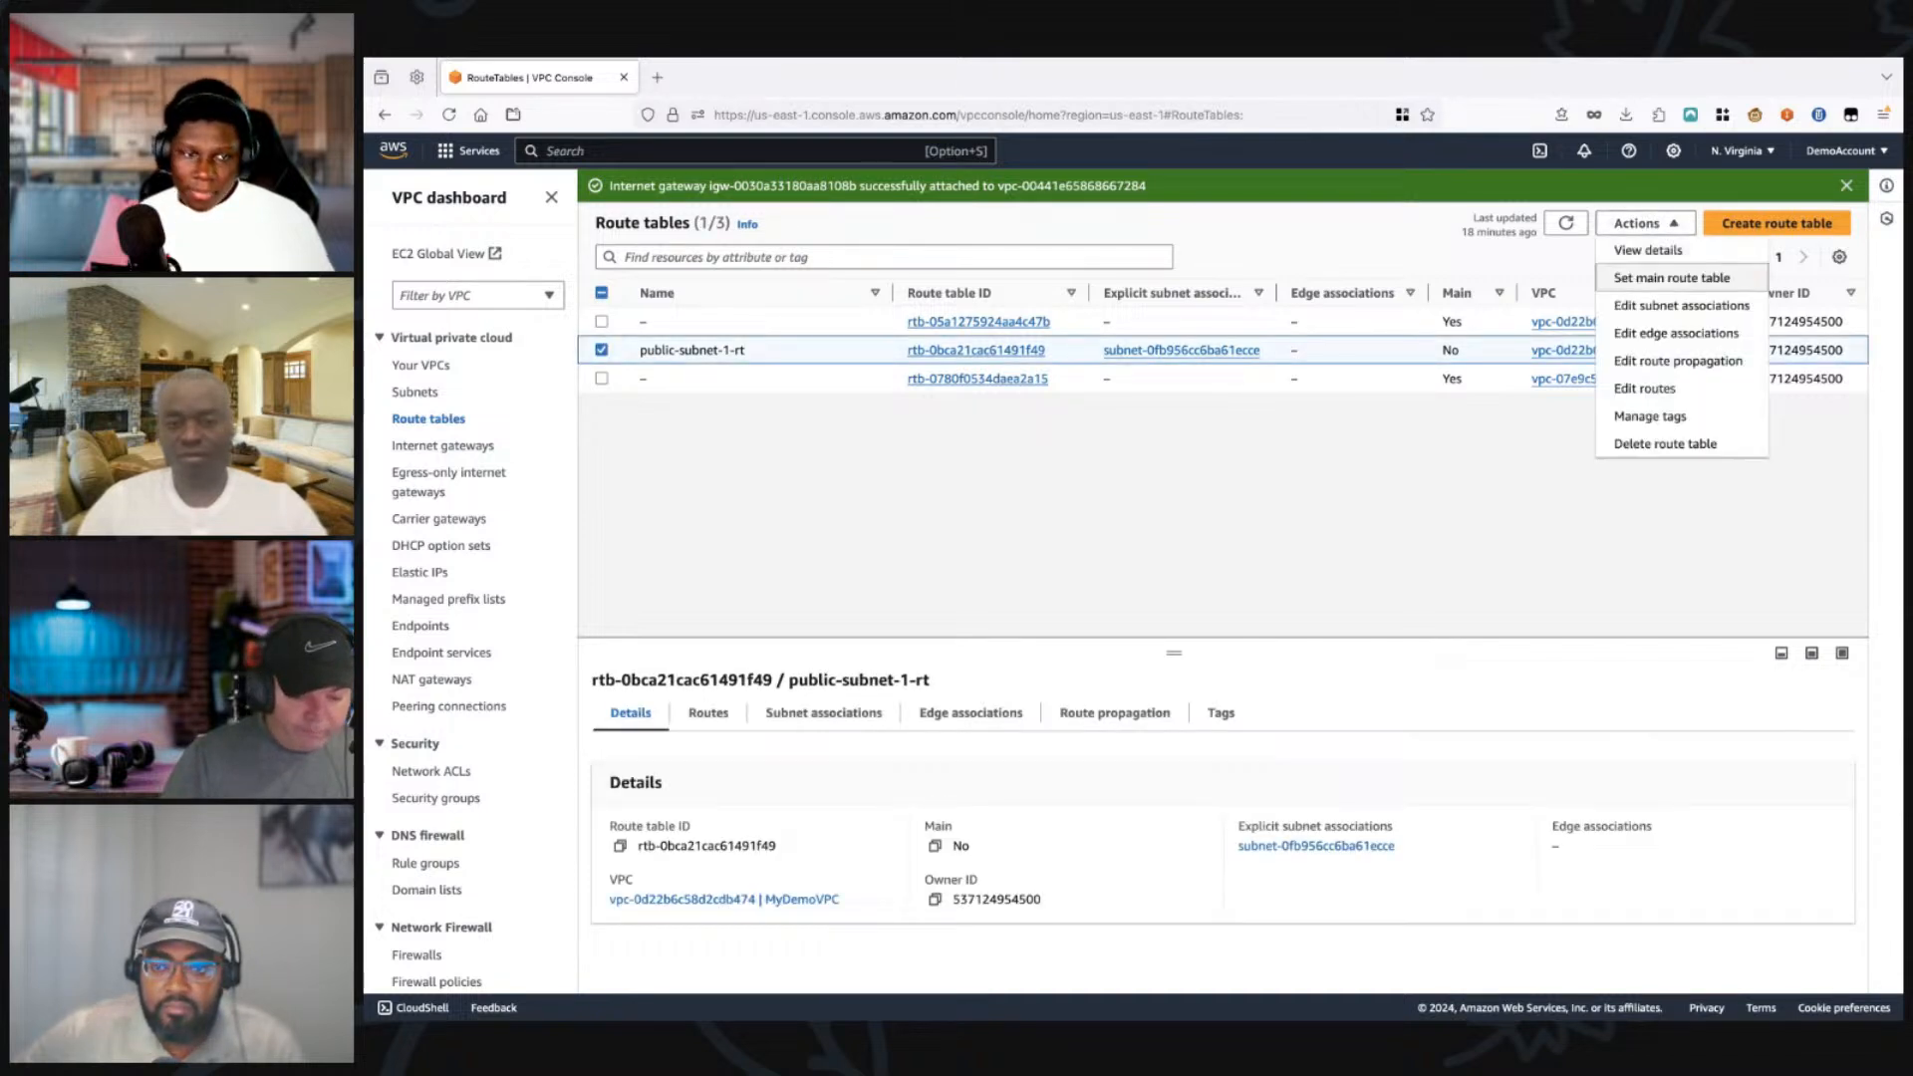
pyautogui.click(1665, 444)
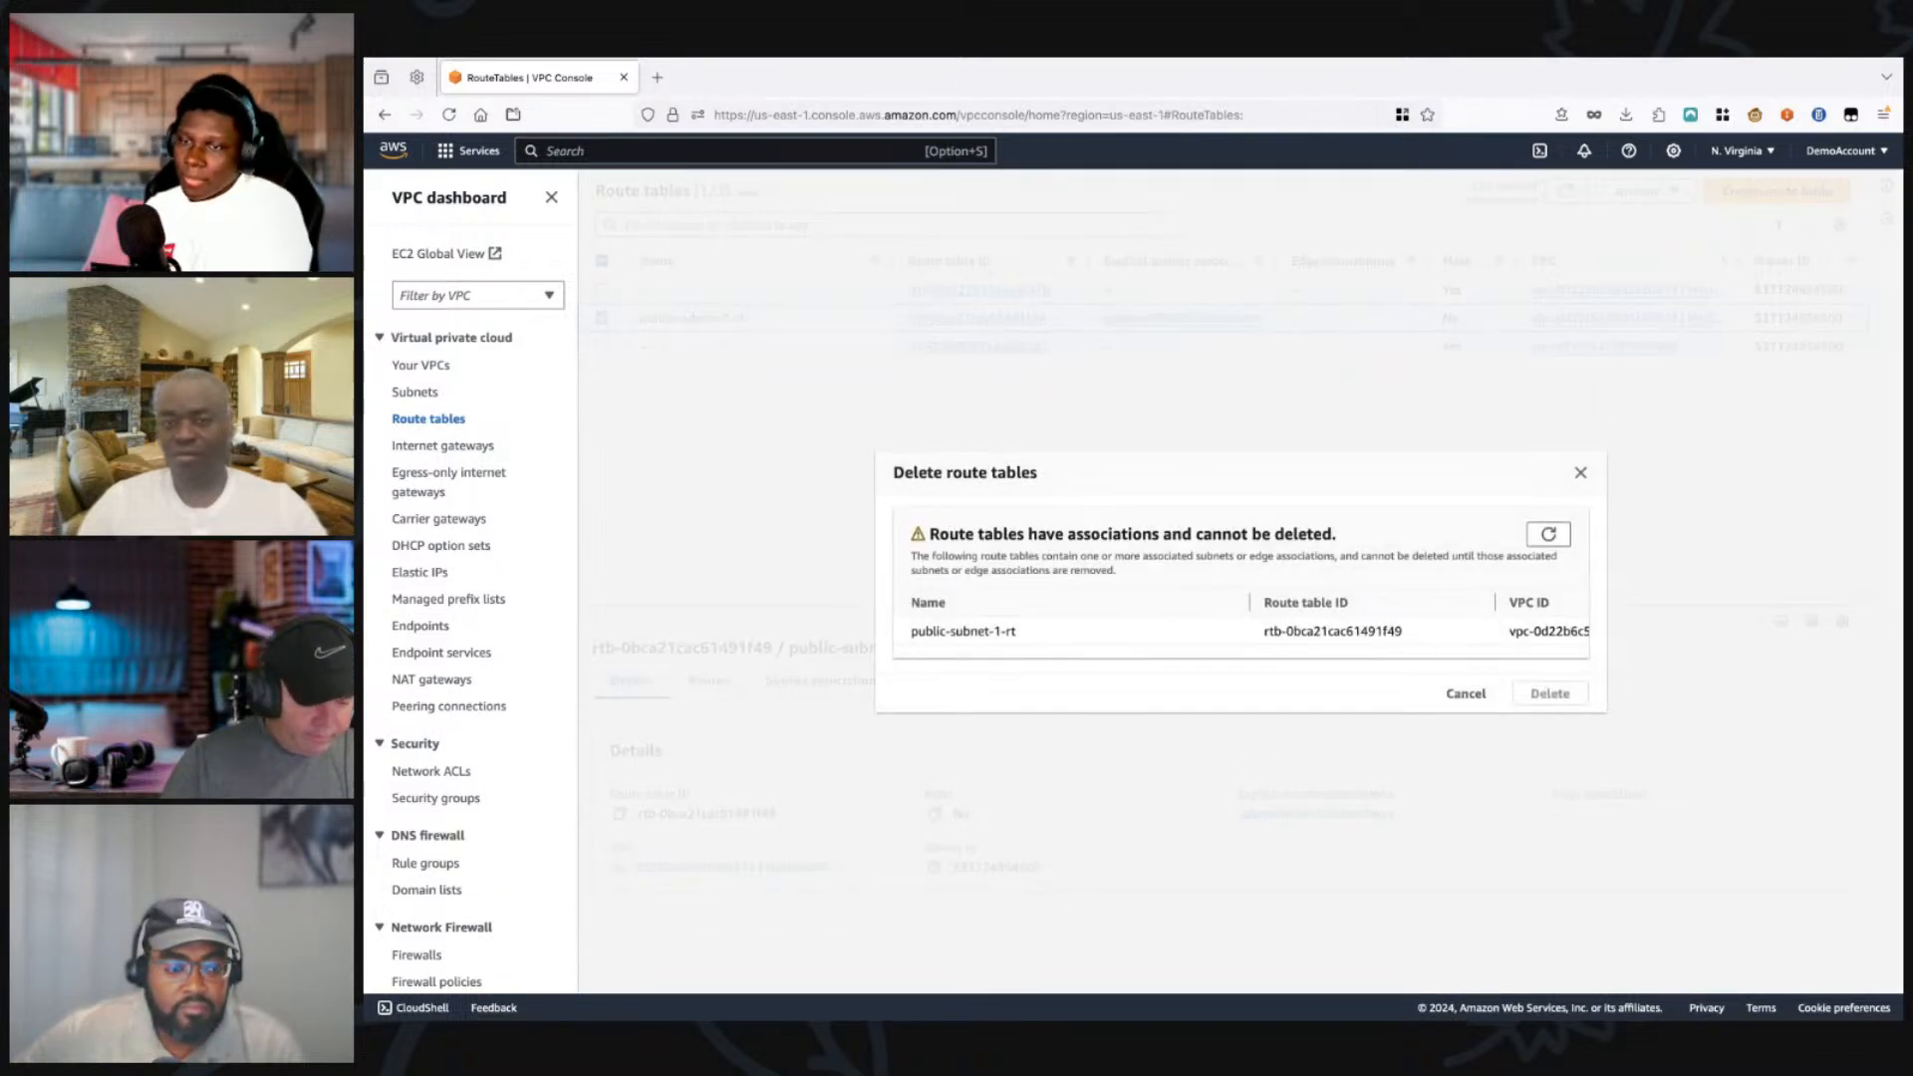
pyautogui.click(1581, 473)
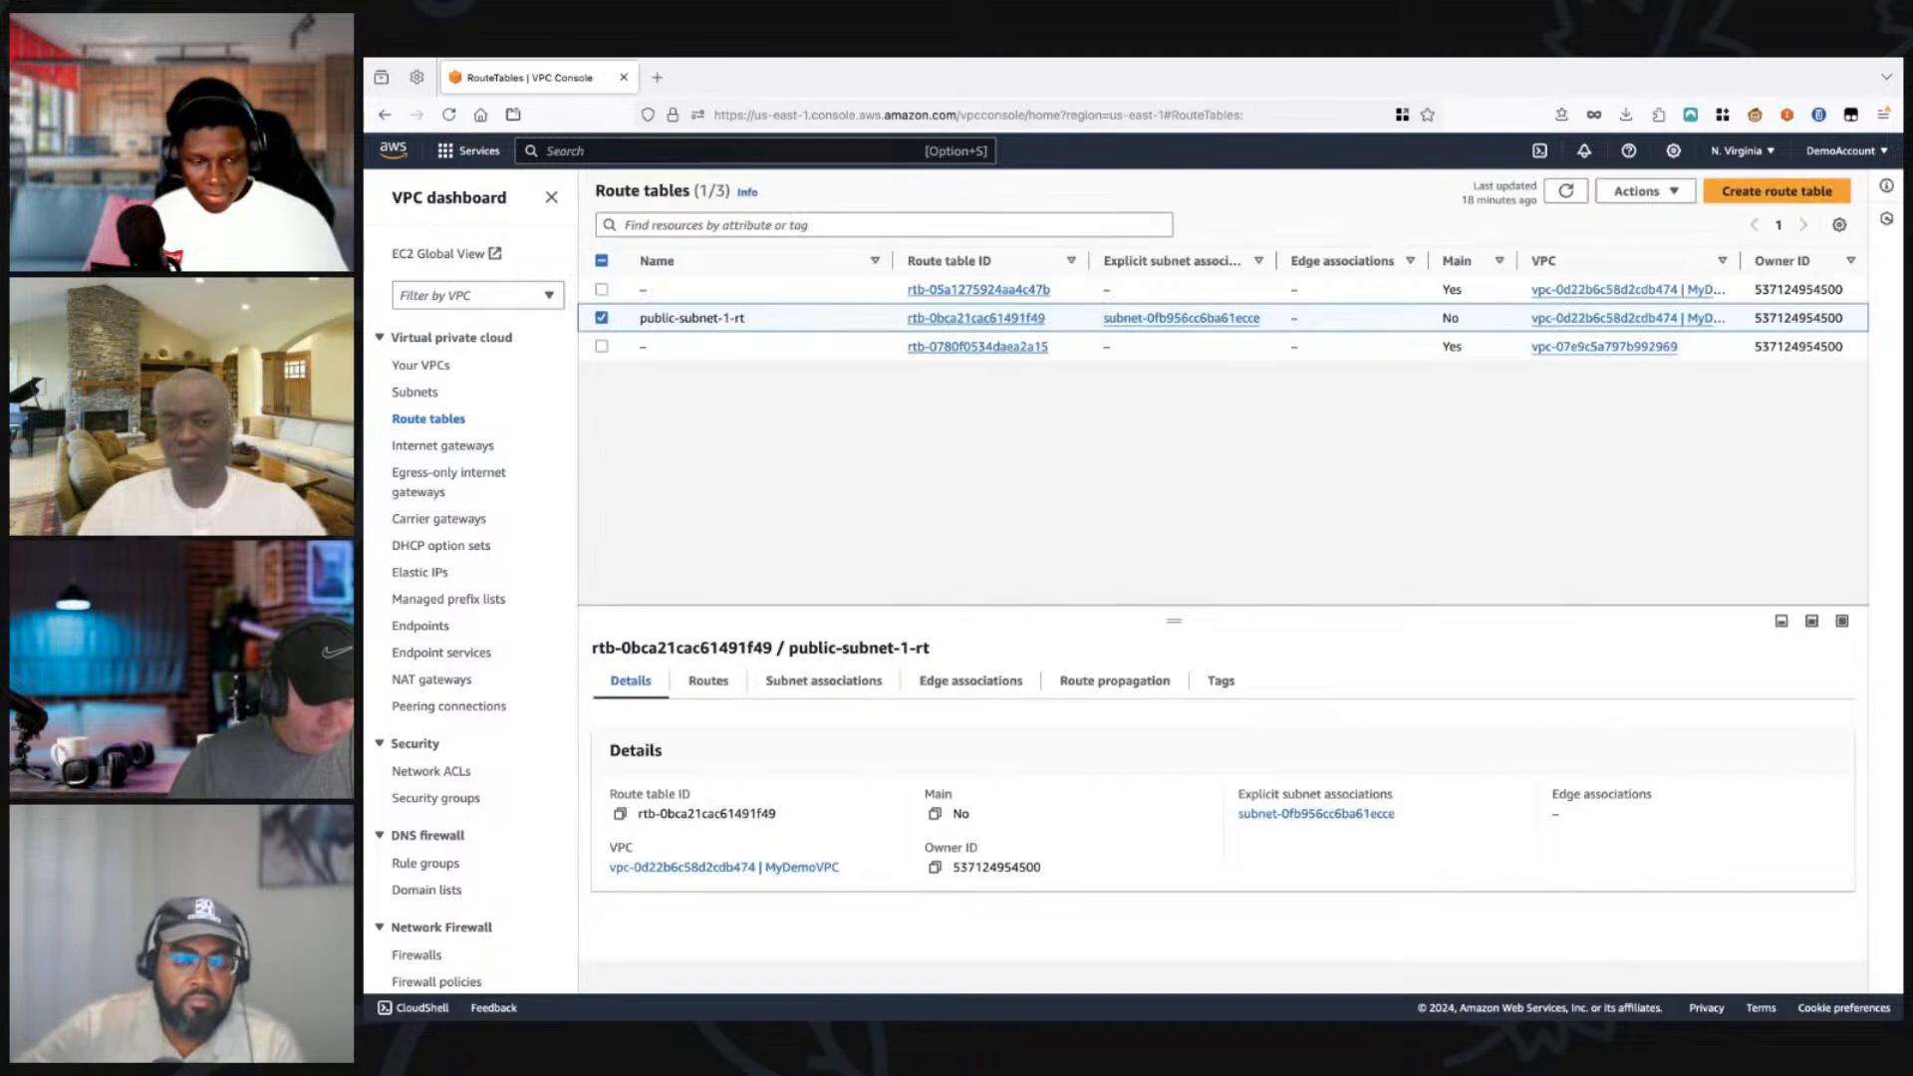
pyautogui.click(601, 318)
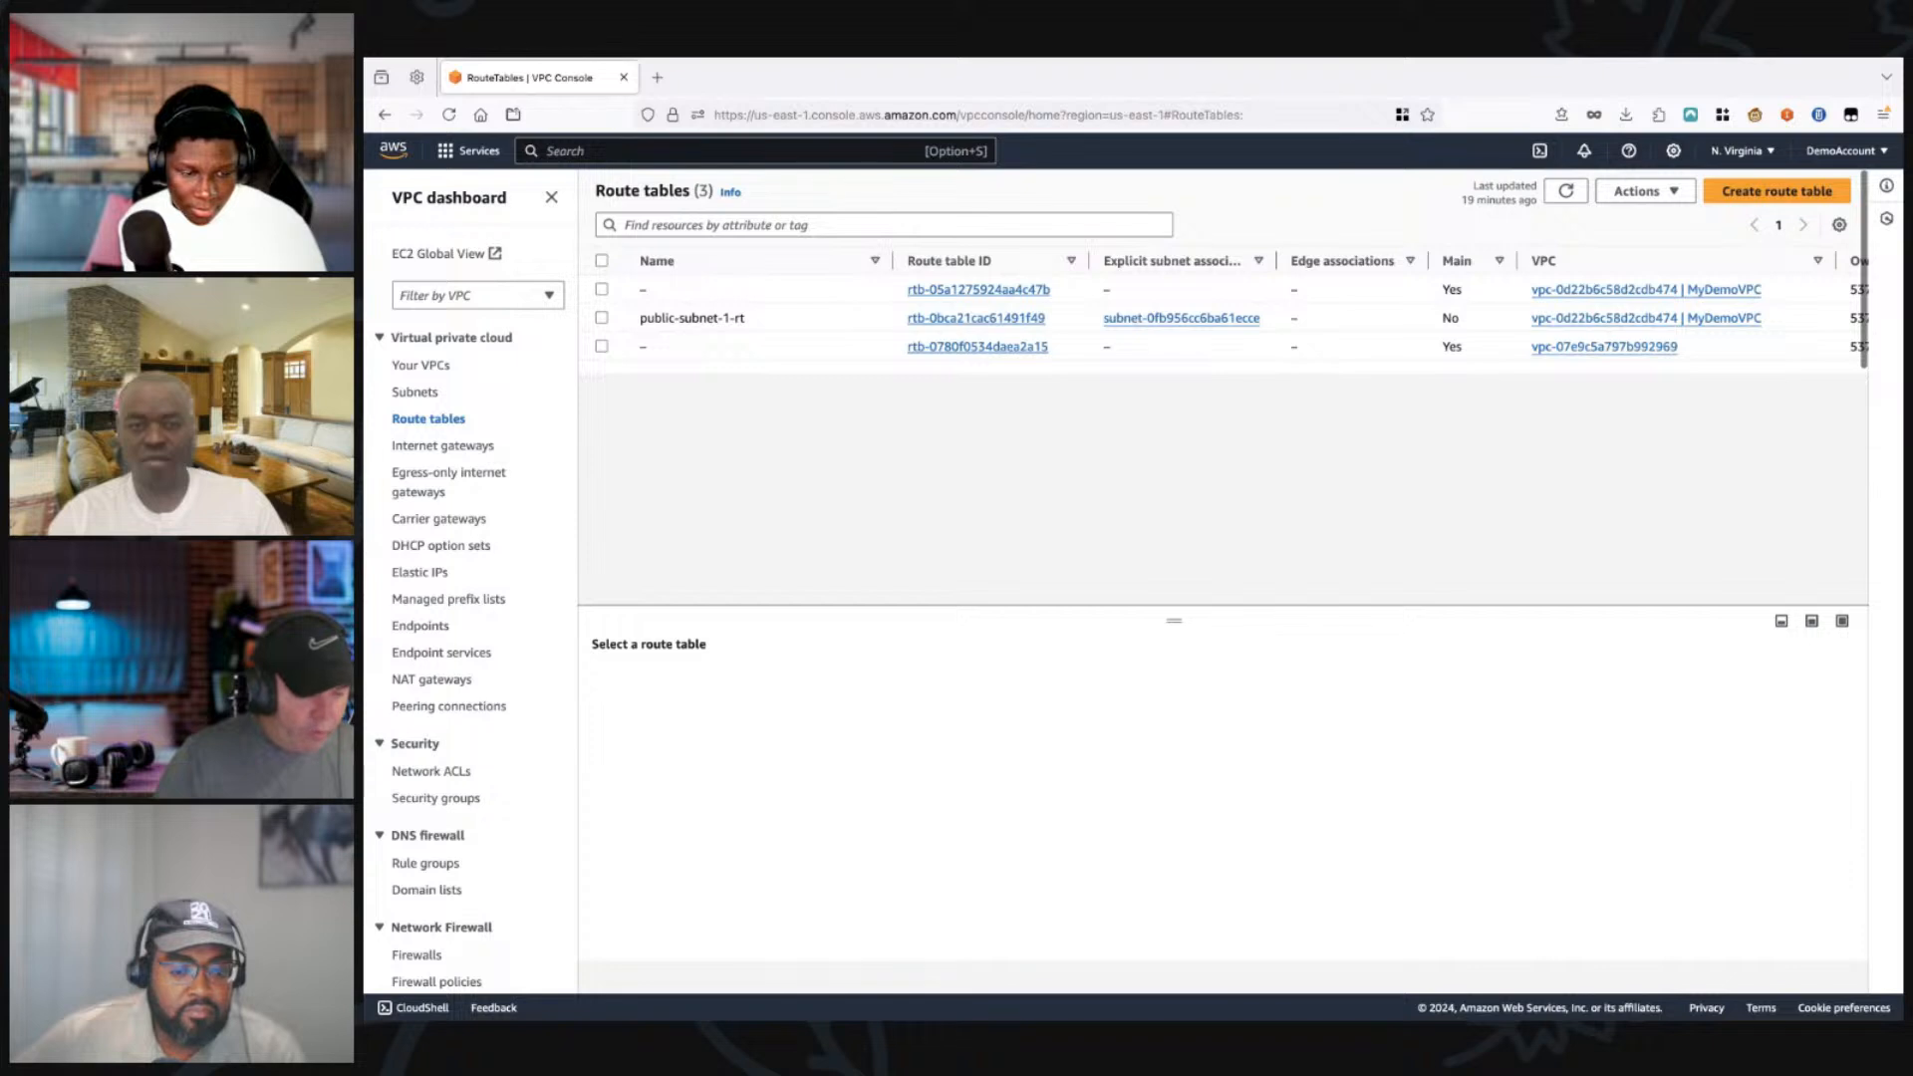
# Step: Create a route table named telshow-public-subnet in teckshow-vpc
pyautogui.hscroll(1, 1224, 317)
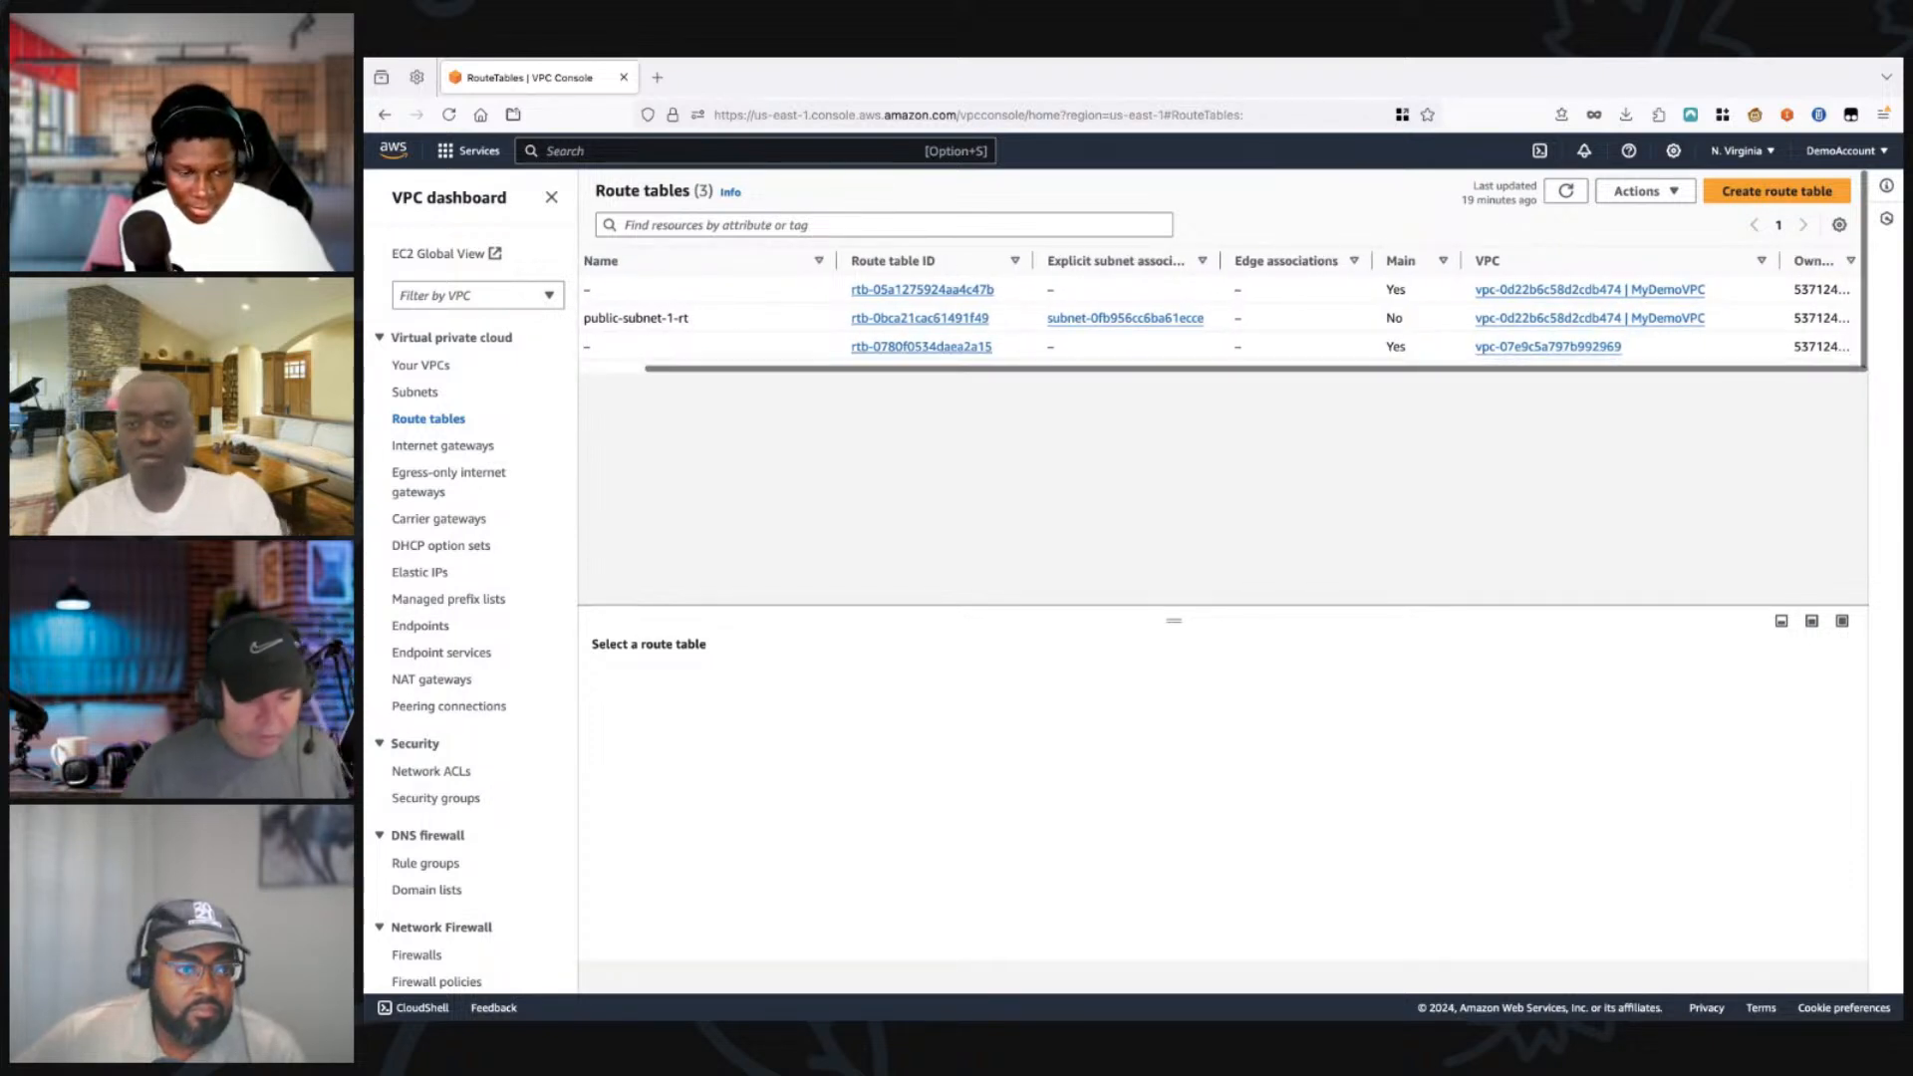
pyautogui.click(1777, 190)
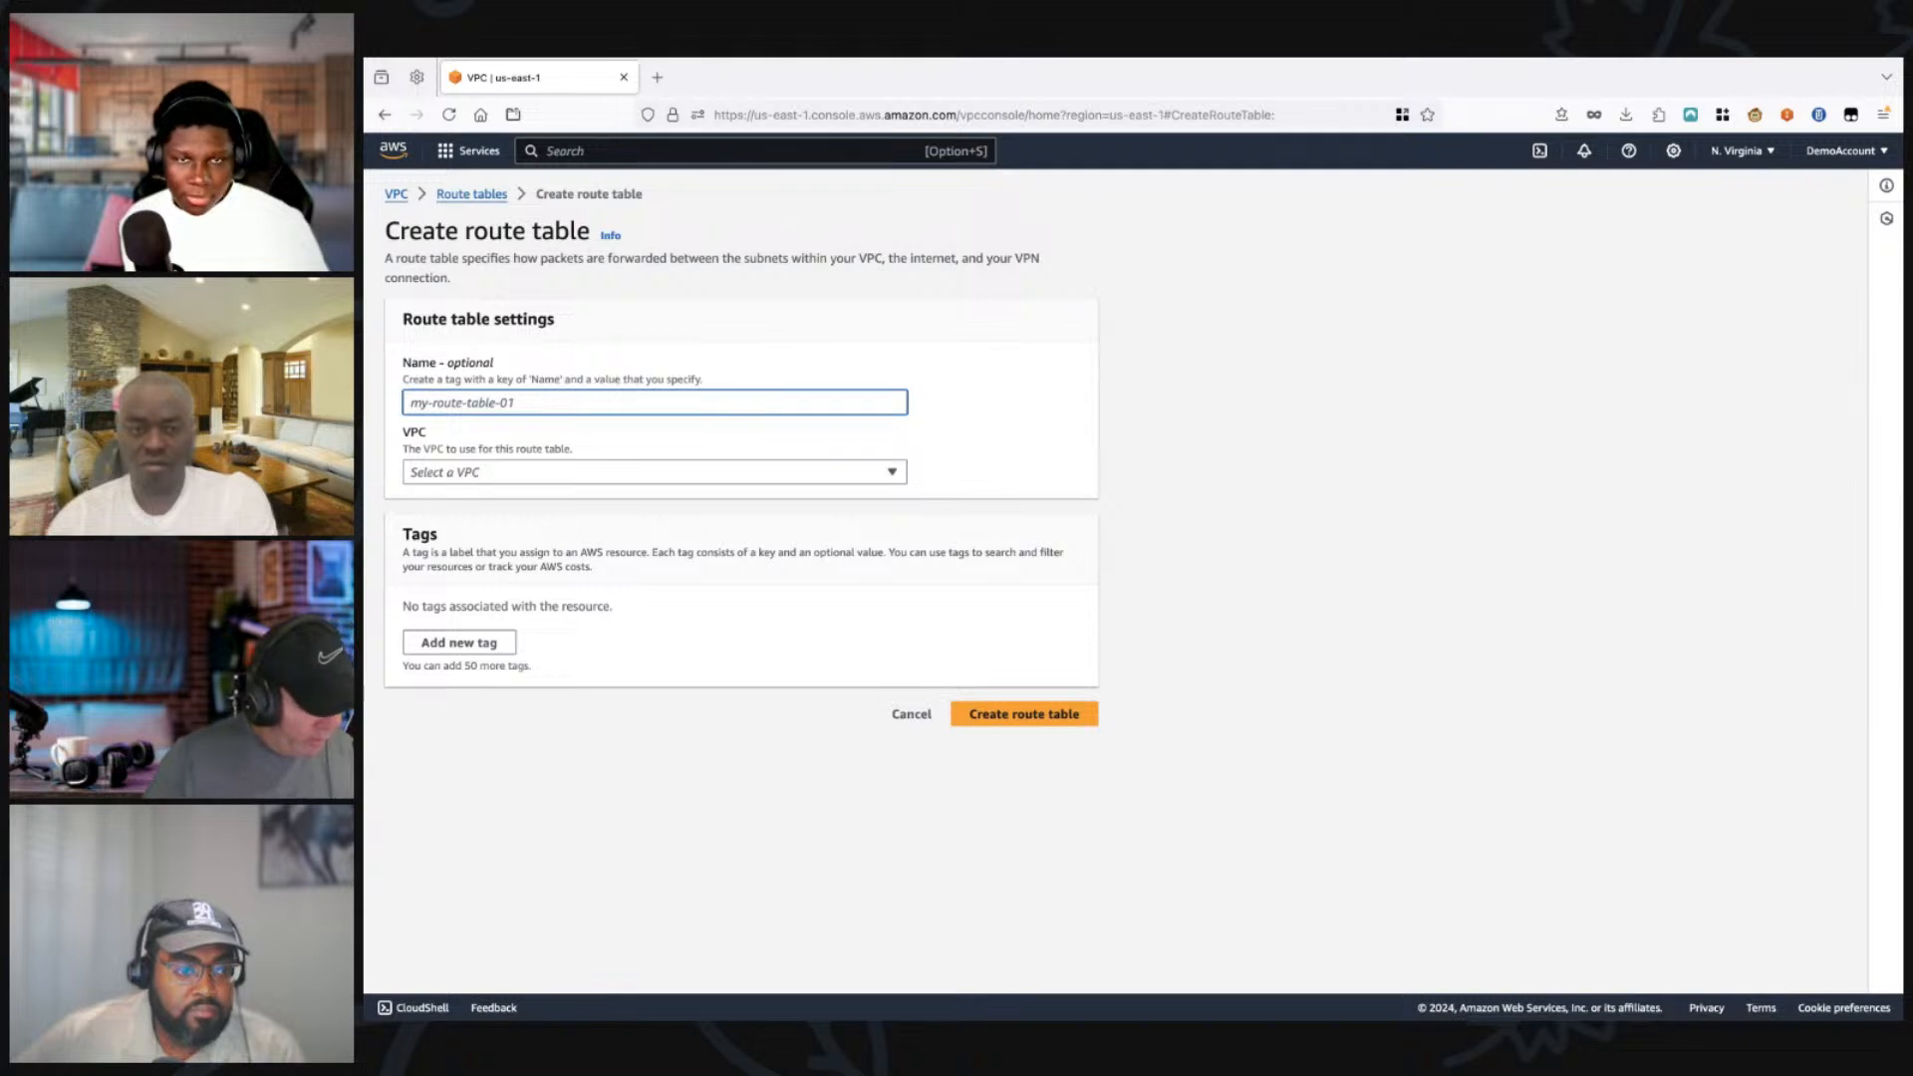
pyautogui.write('e')
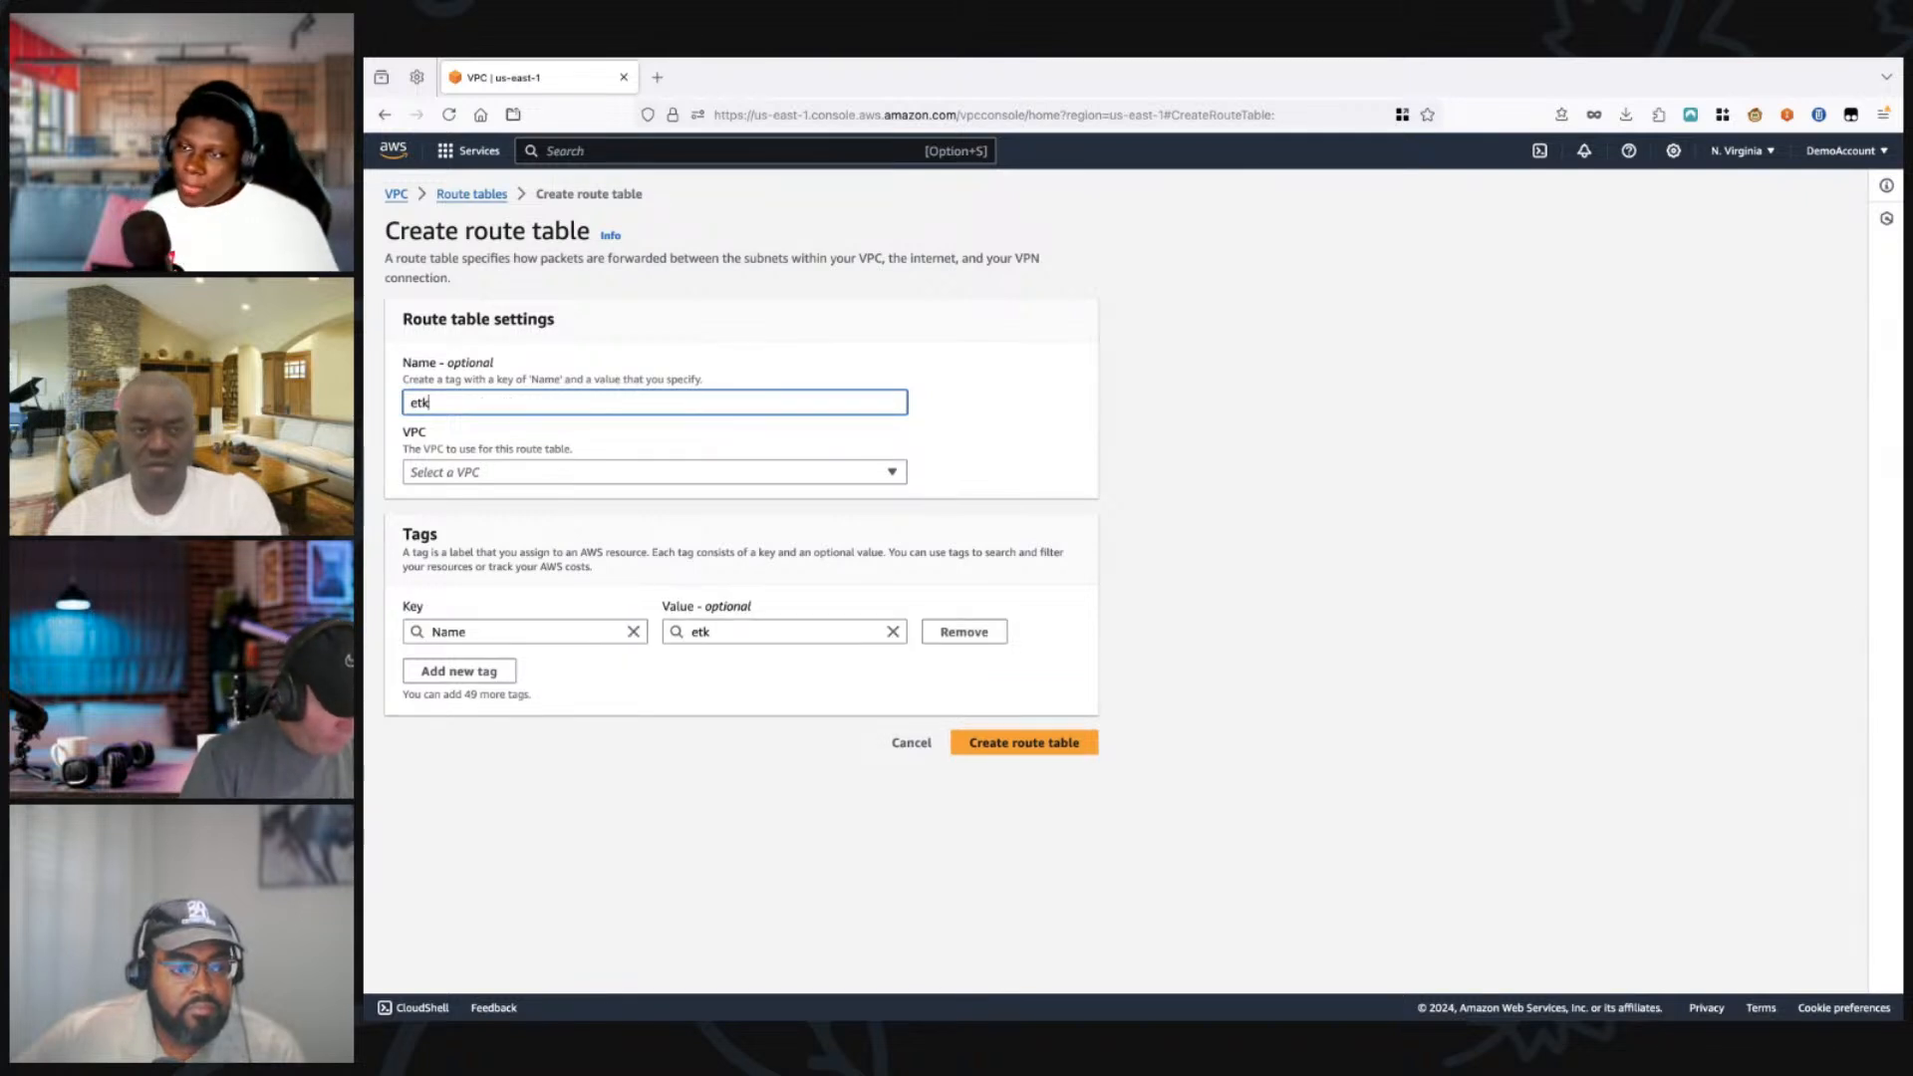
pyautogui.press('BackSpace')
pyautogui.write('tel')
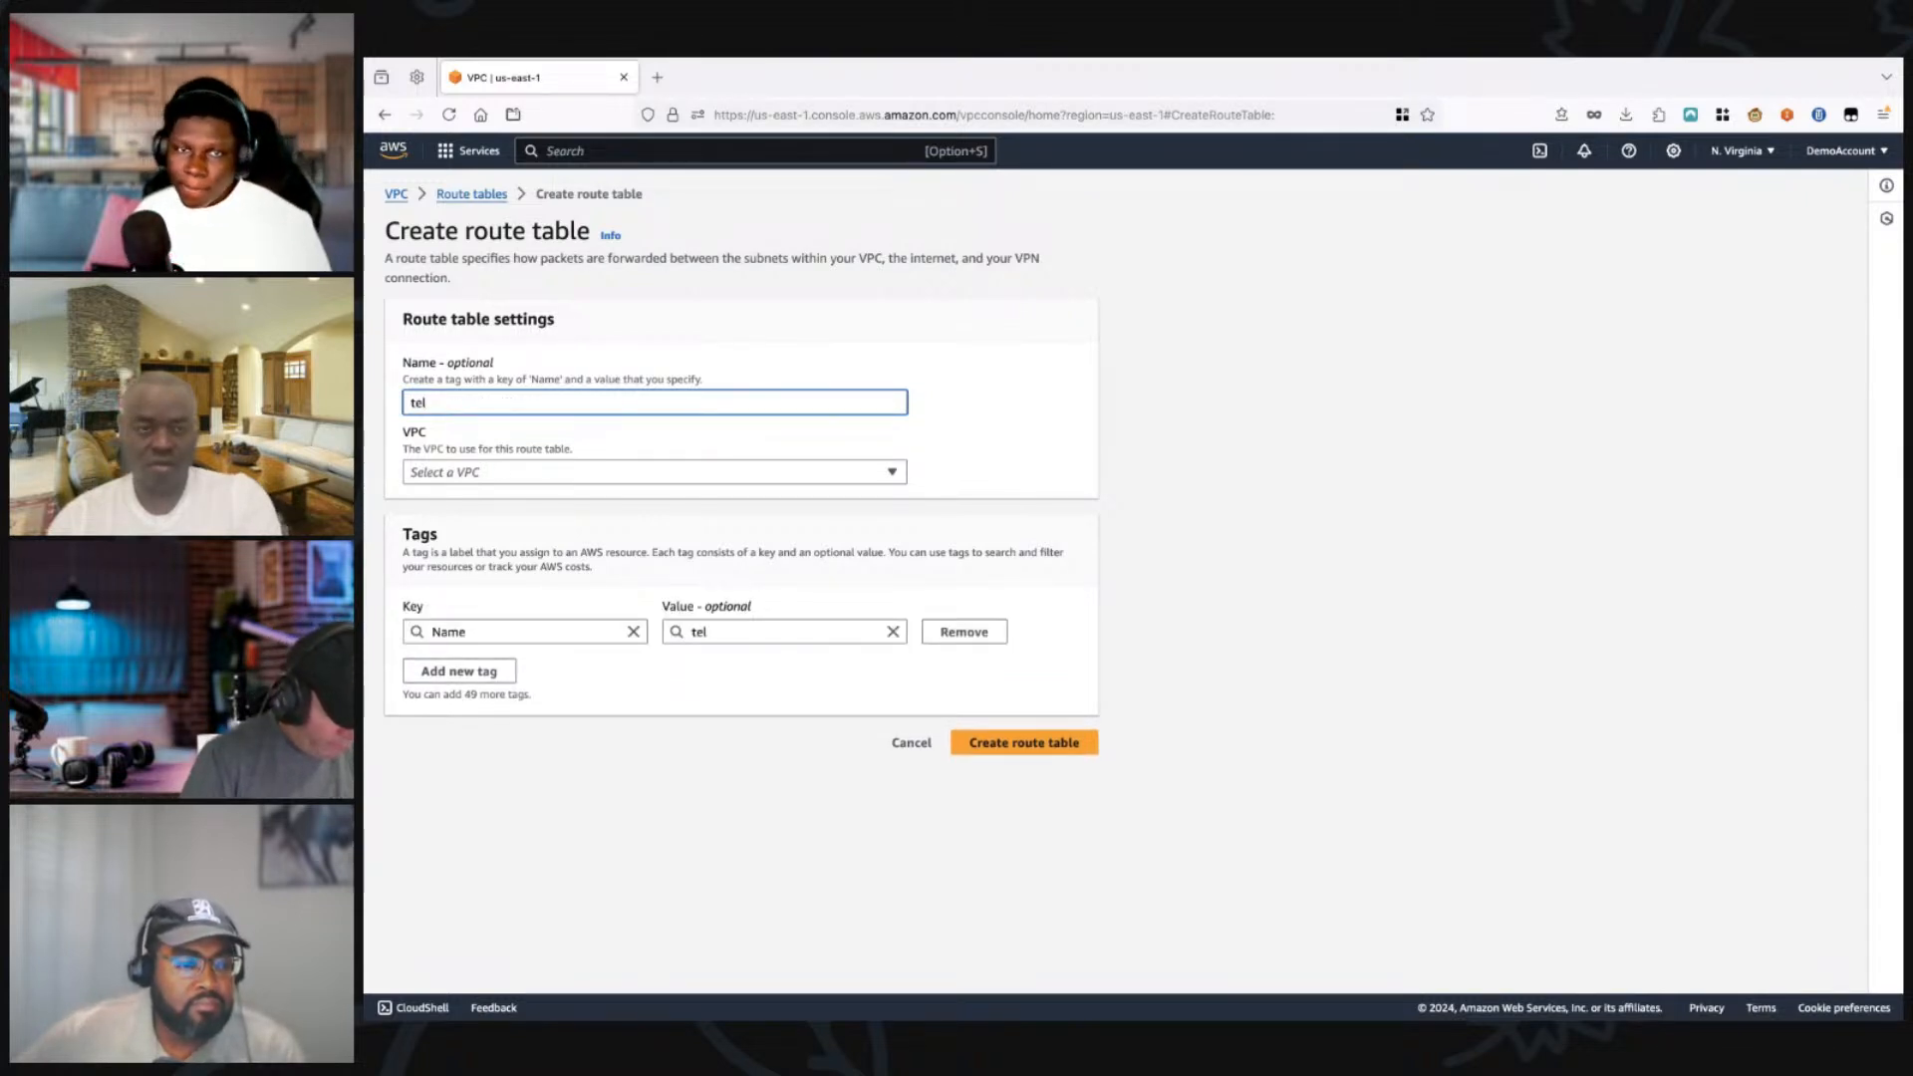
pyautogui.write('show-public-subnet')
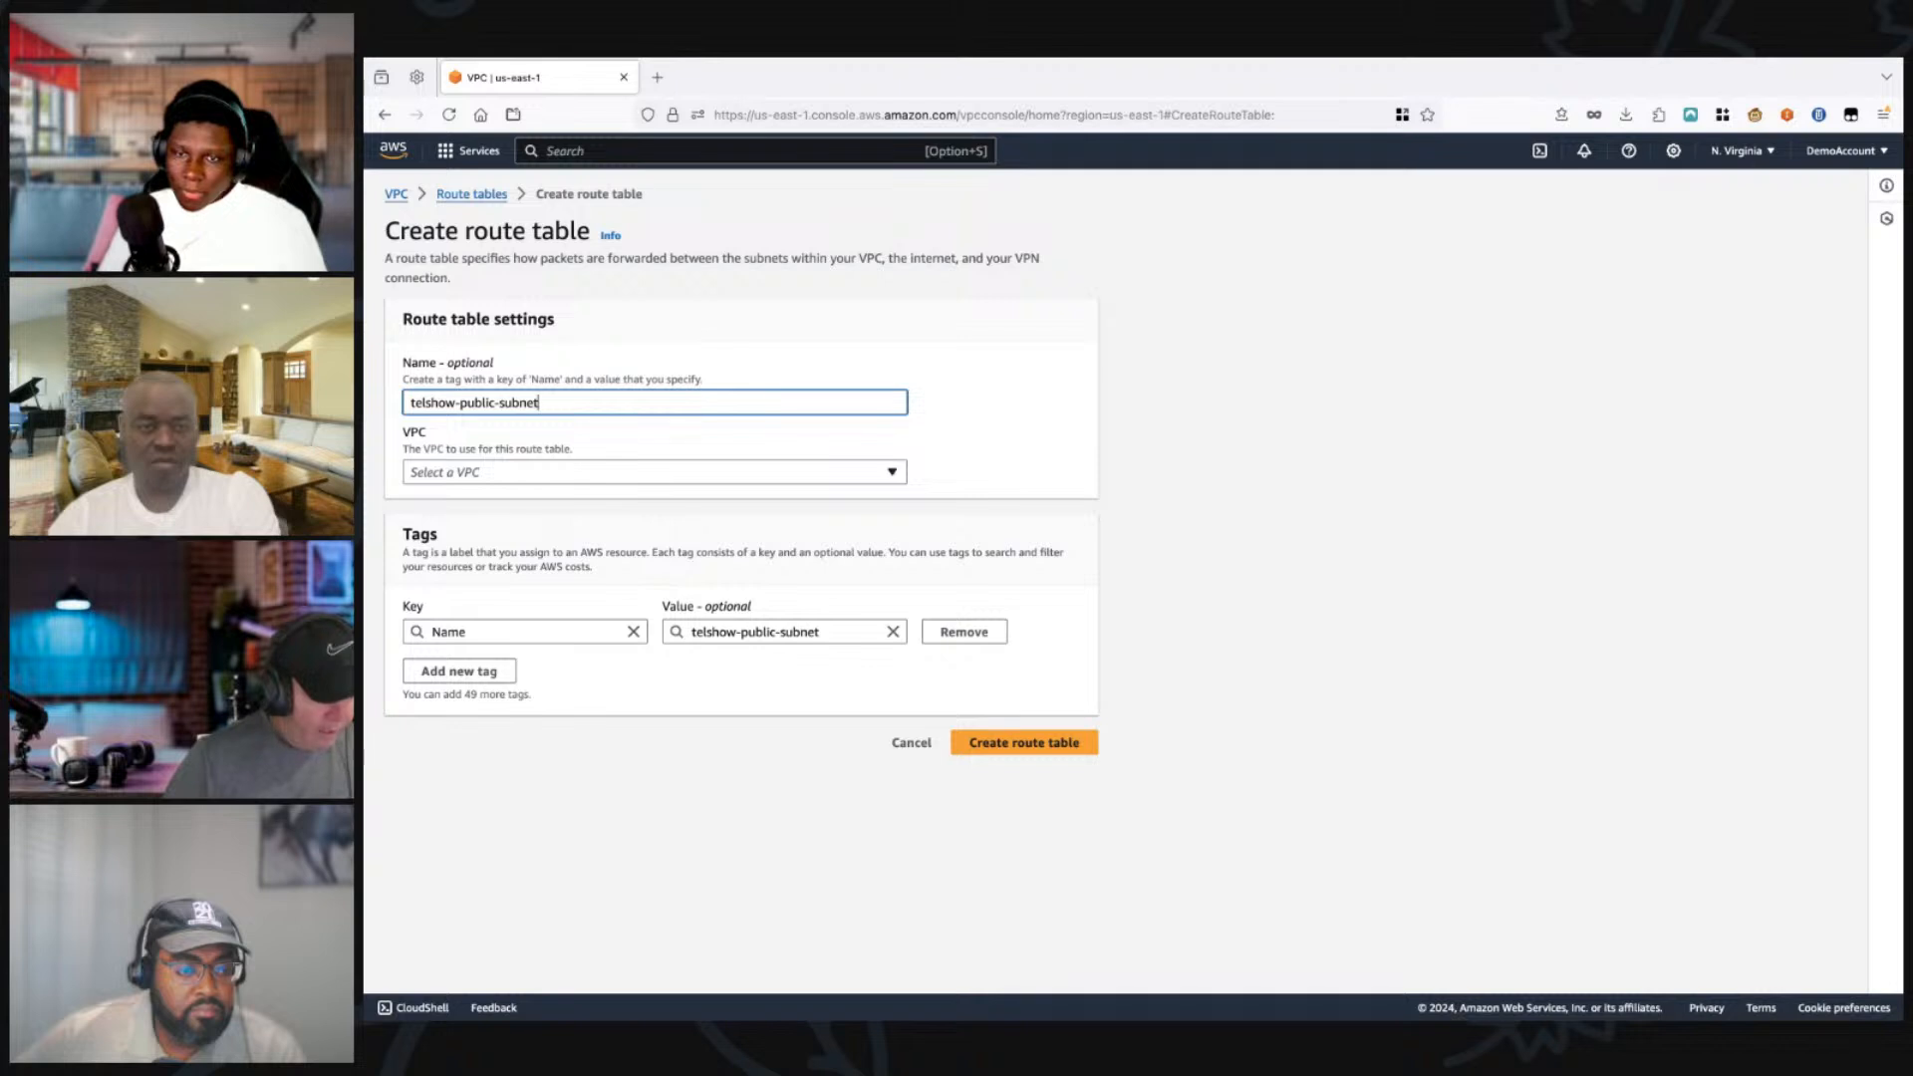
pyautogui.click(654, 473)
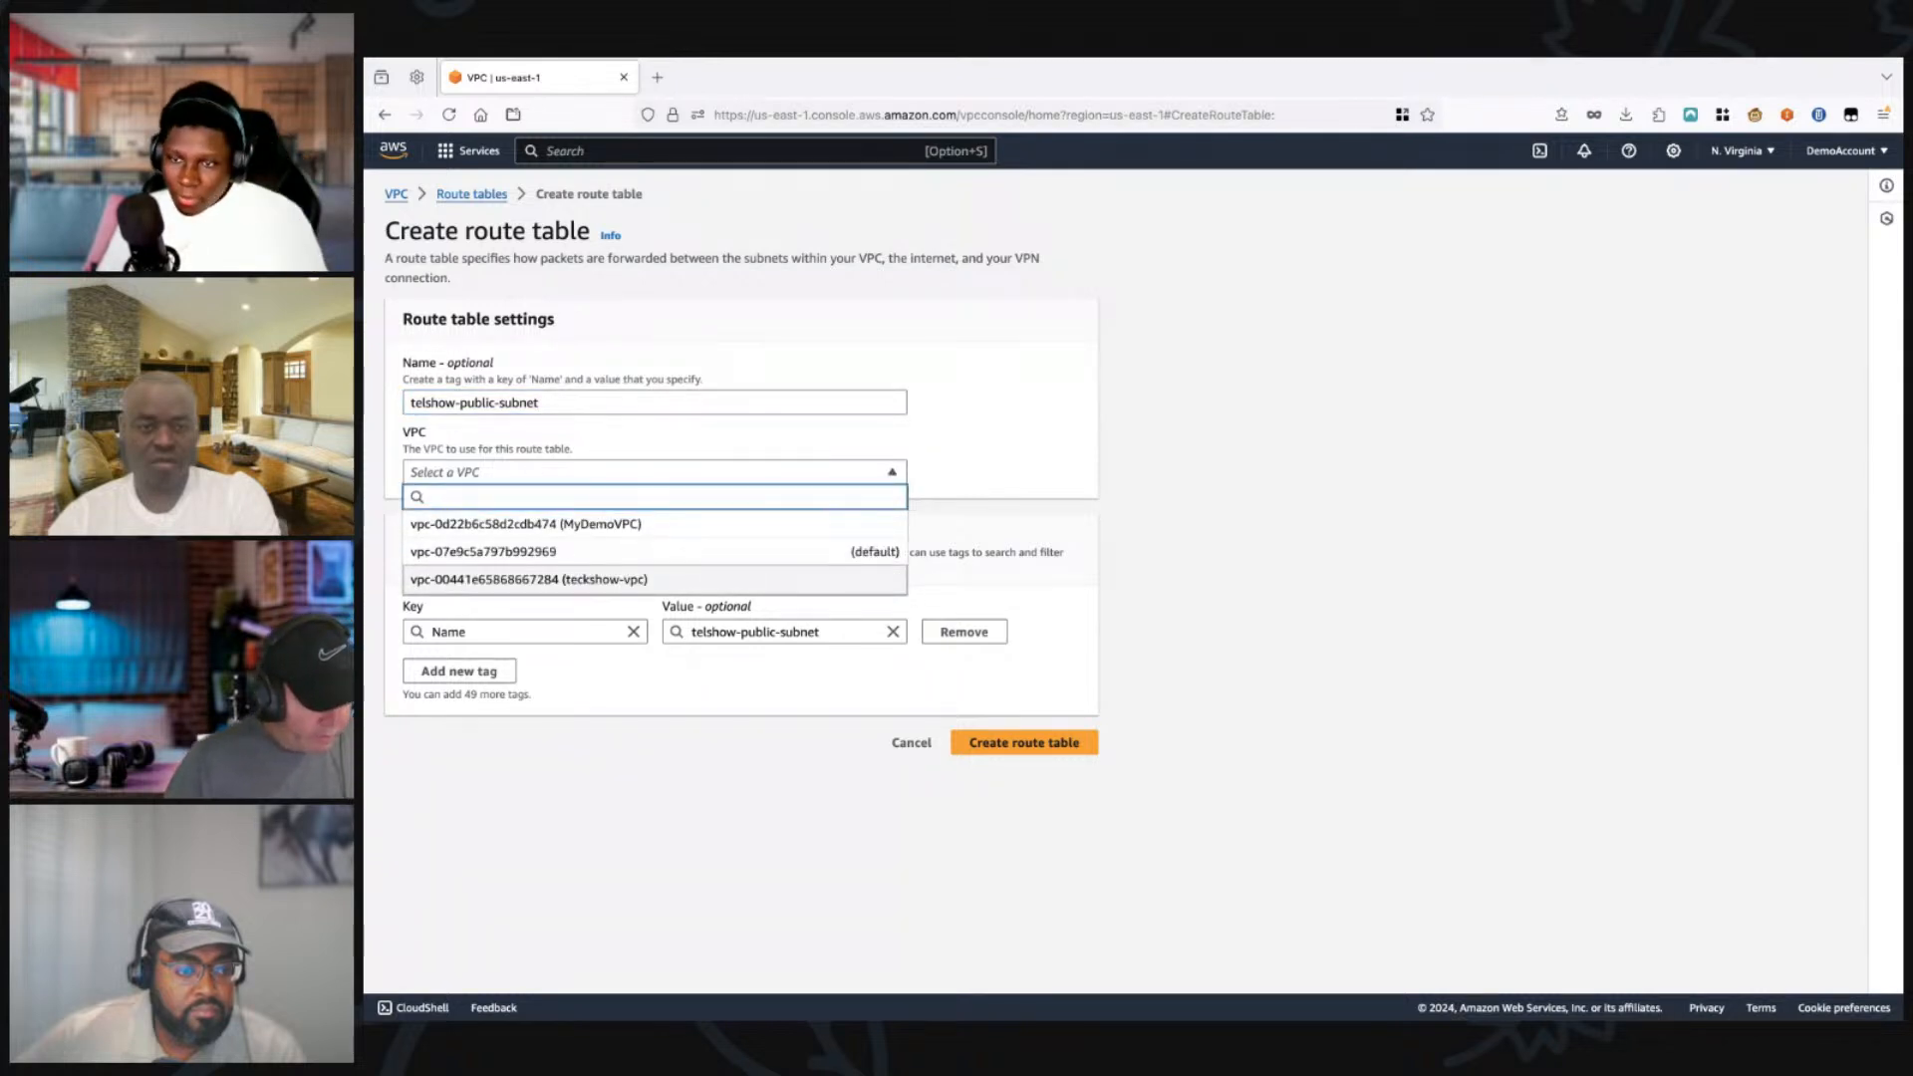
pyautogui.click(528, 579)
pyautogui.click(1024, 742)
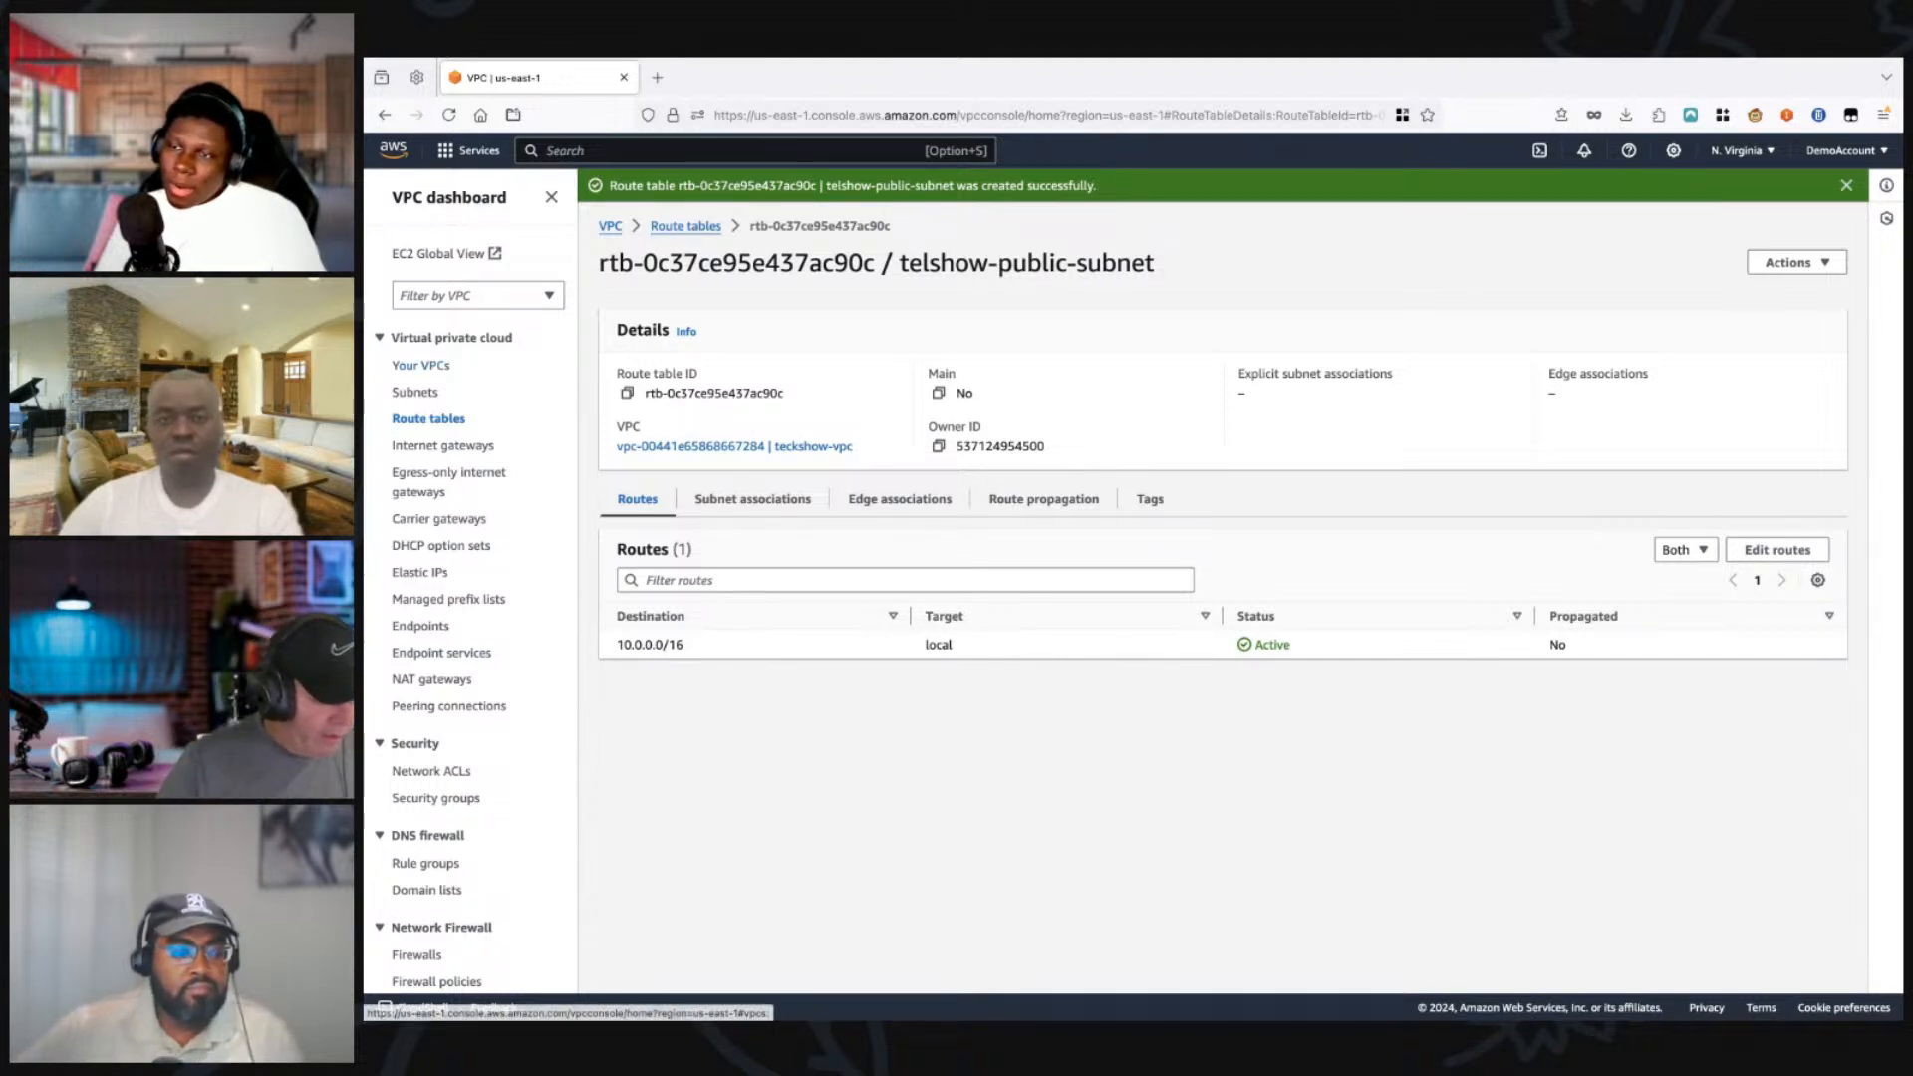
# Step: Open the VPC list in a separate browser tab and examine the resource map of teckshow-vpc
pyautogui.keyDown('super'); pyautogui.click(420, 366); pyautogui.keyUp('super')
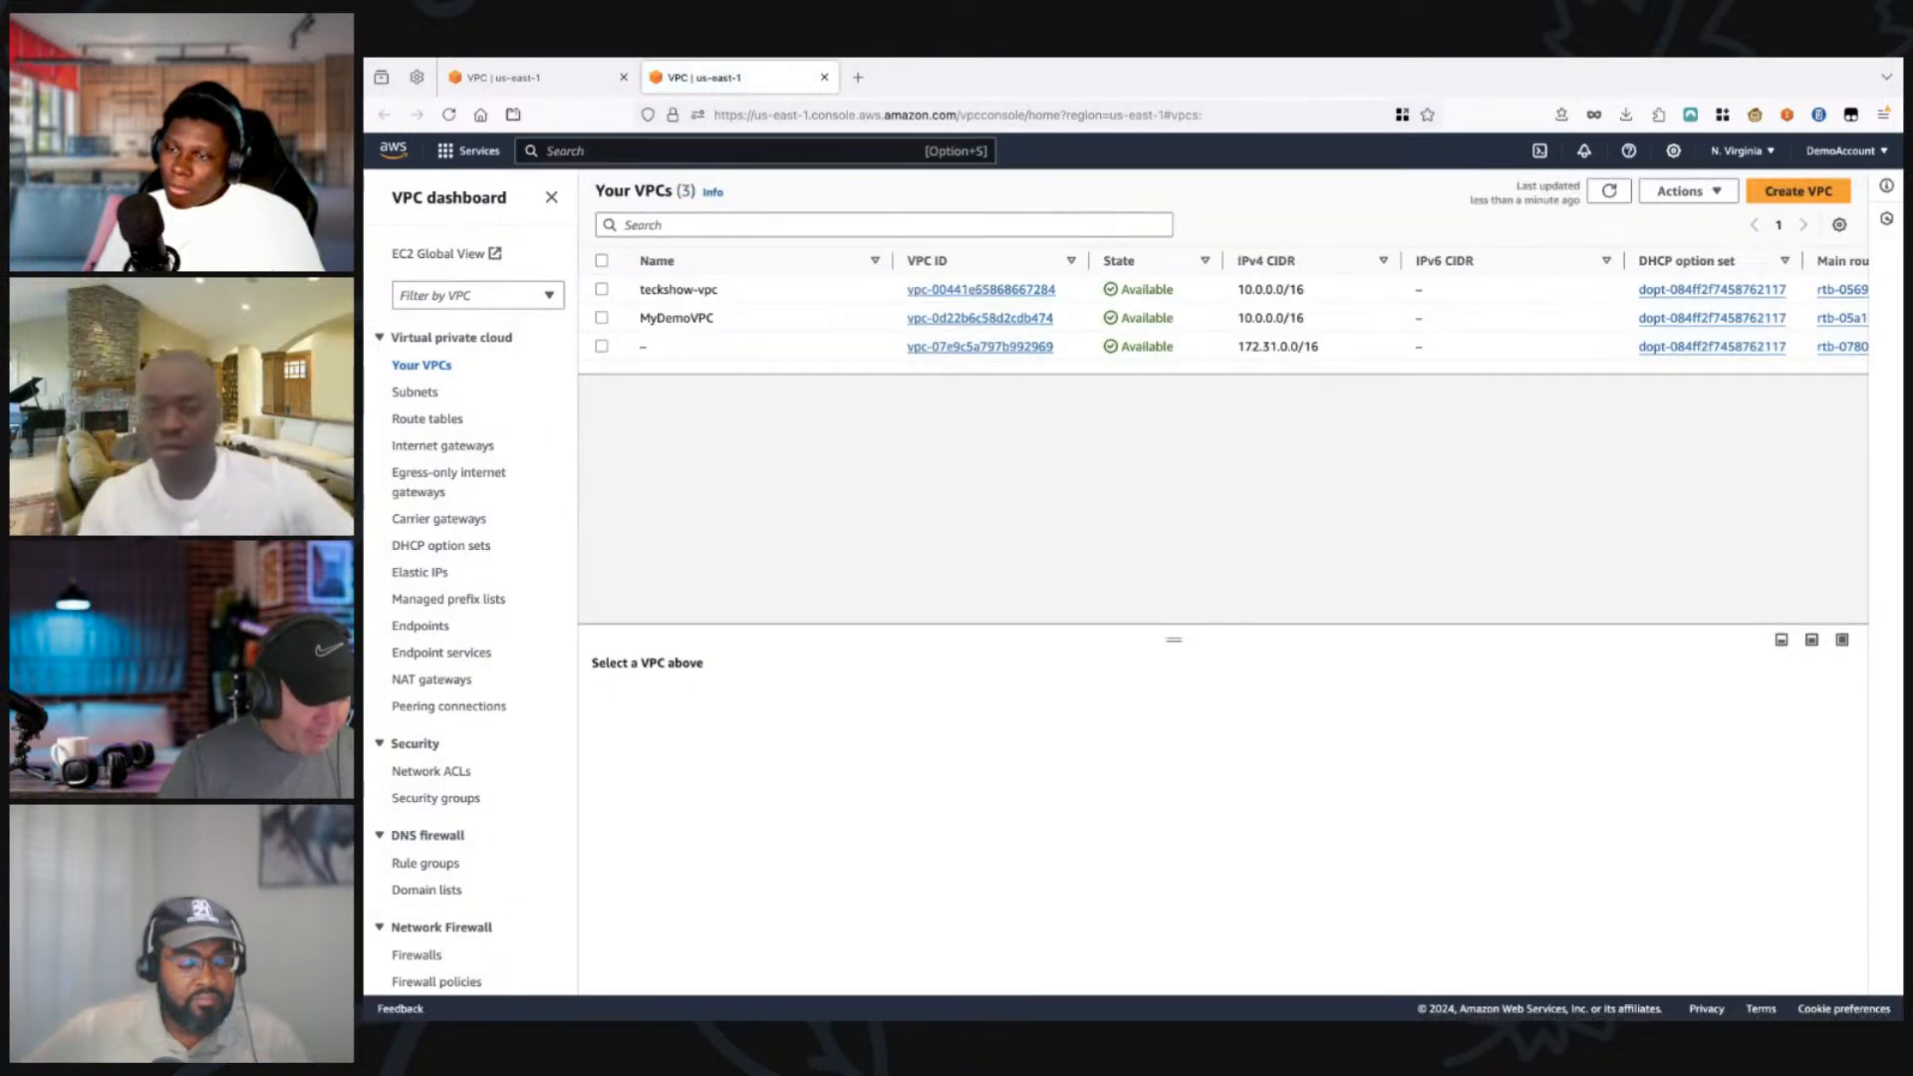
pyautogui.click(602, 290)
pyautogui.click(729, 711)
pyautogui.scroll(-2, 1224, 827)
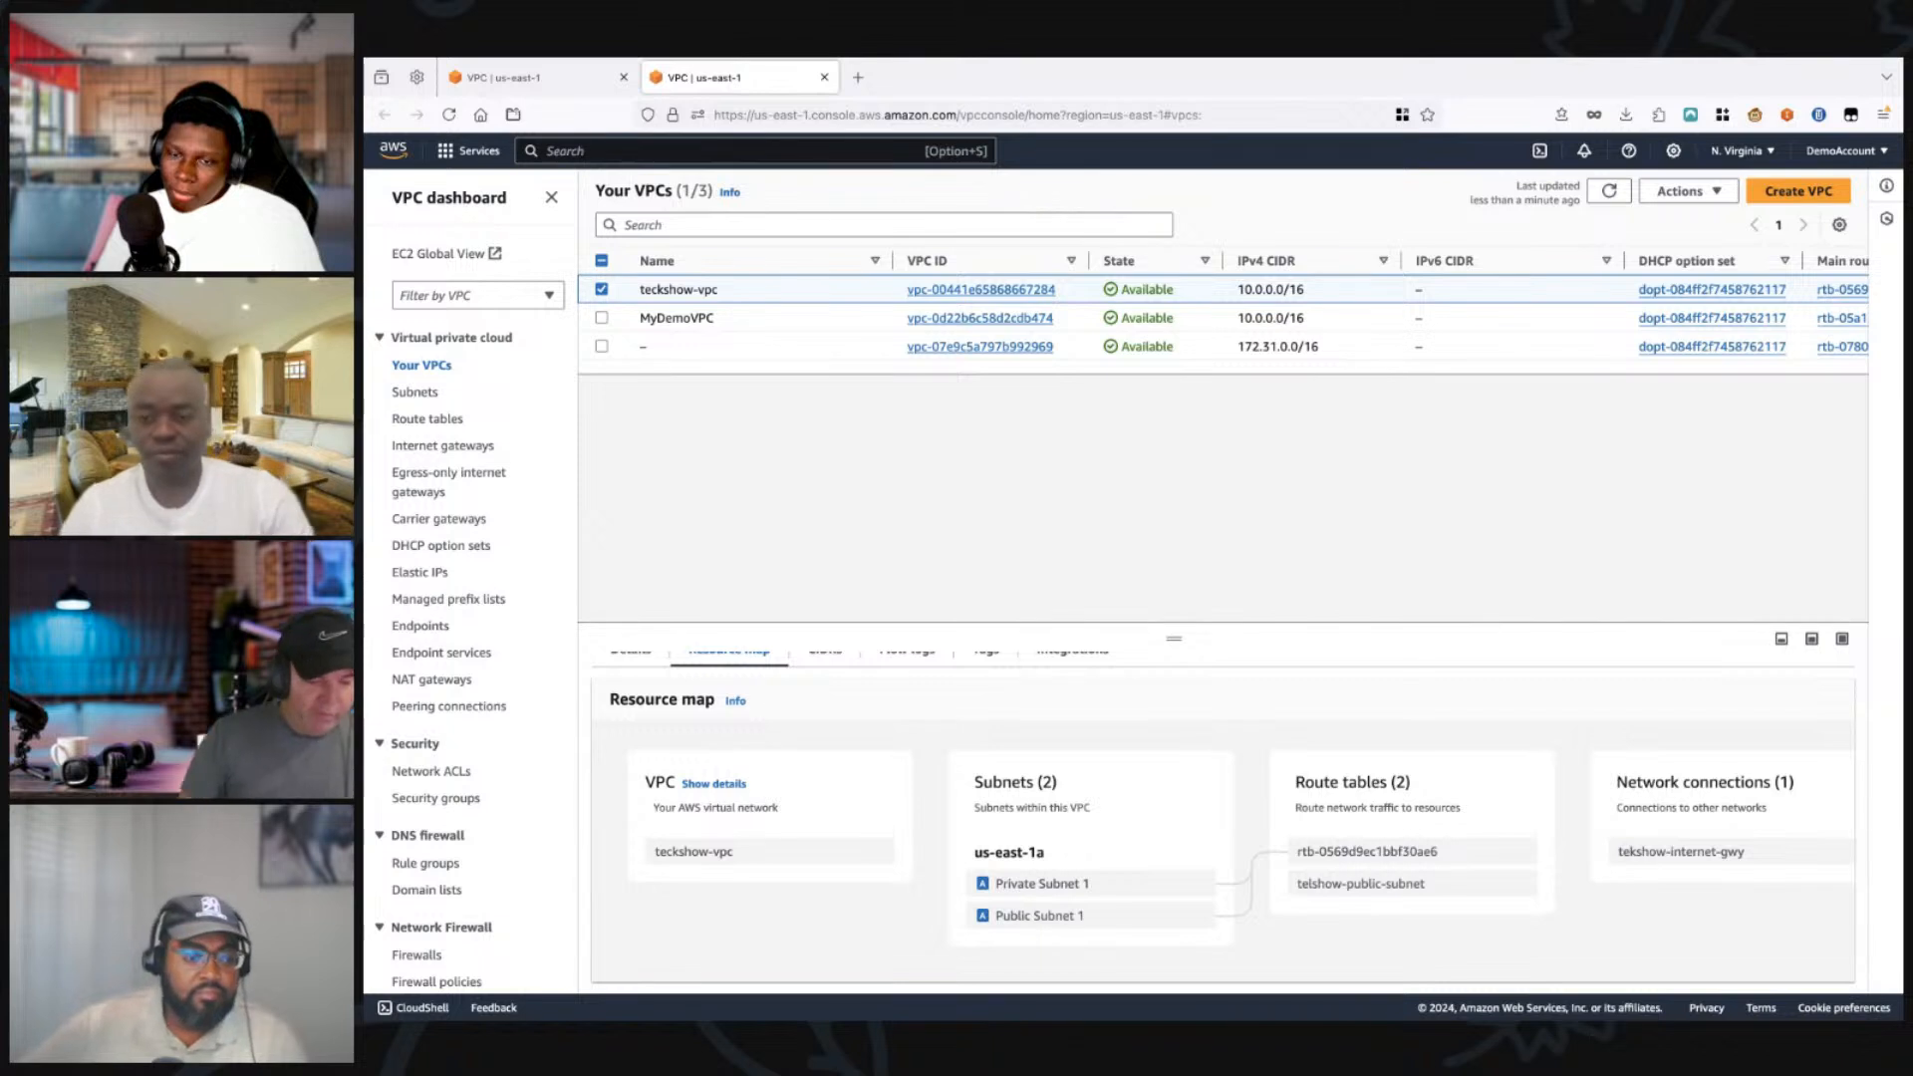
pyautogui.moveTo(1174, 638); pyautogui.dragTo(1174, 531)
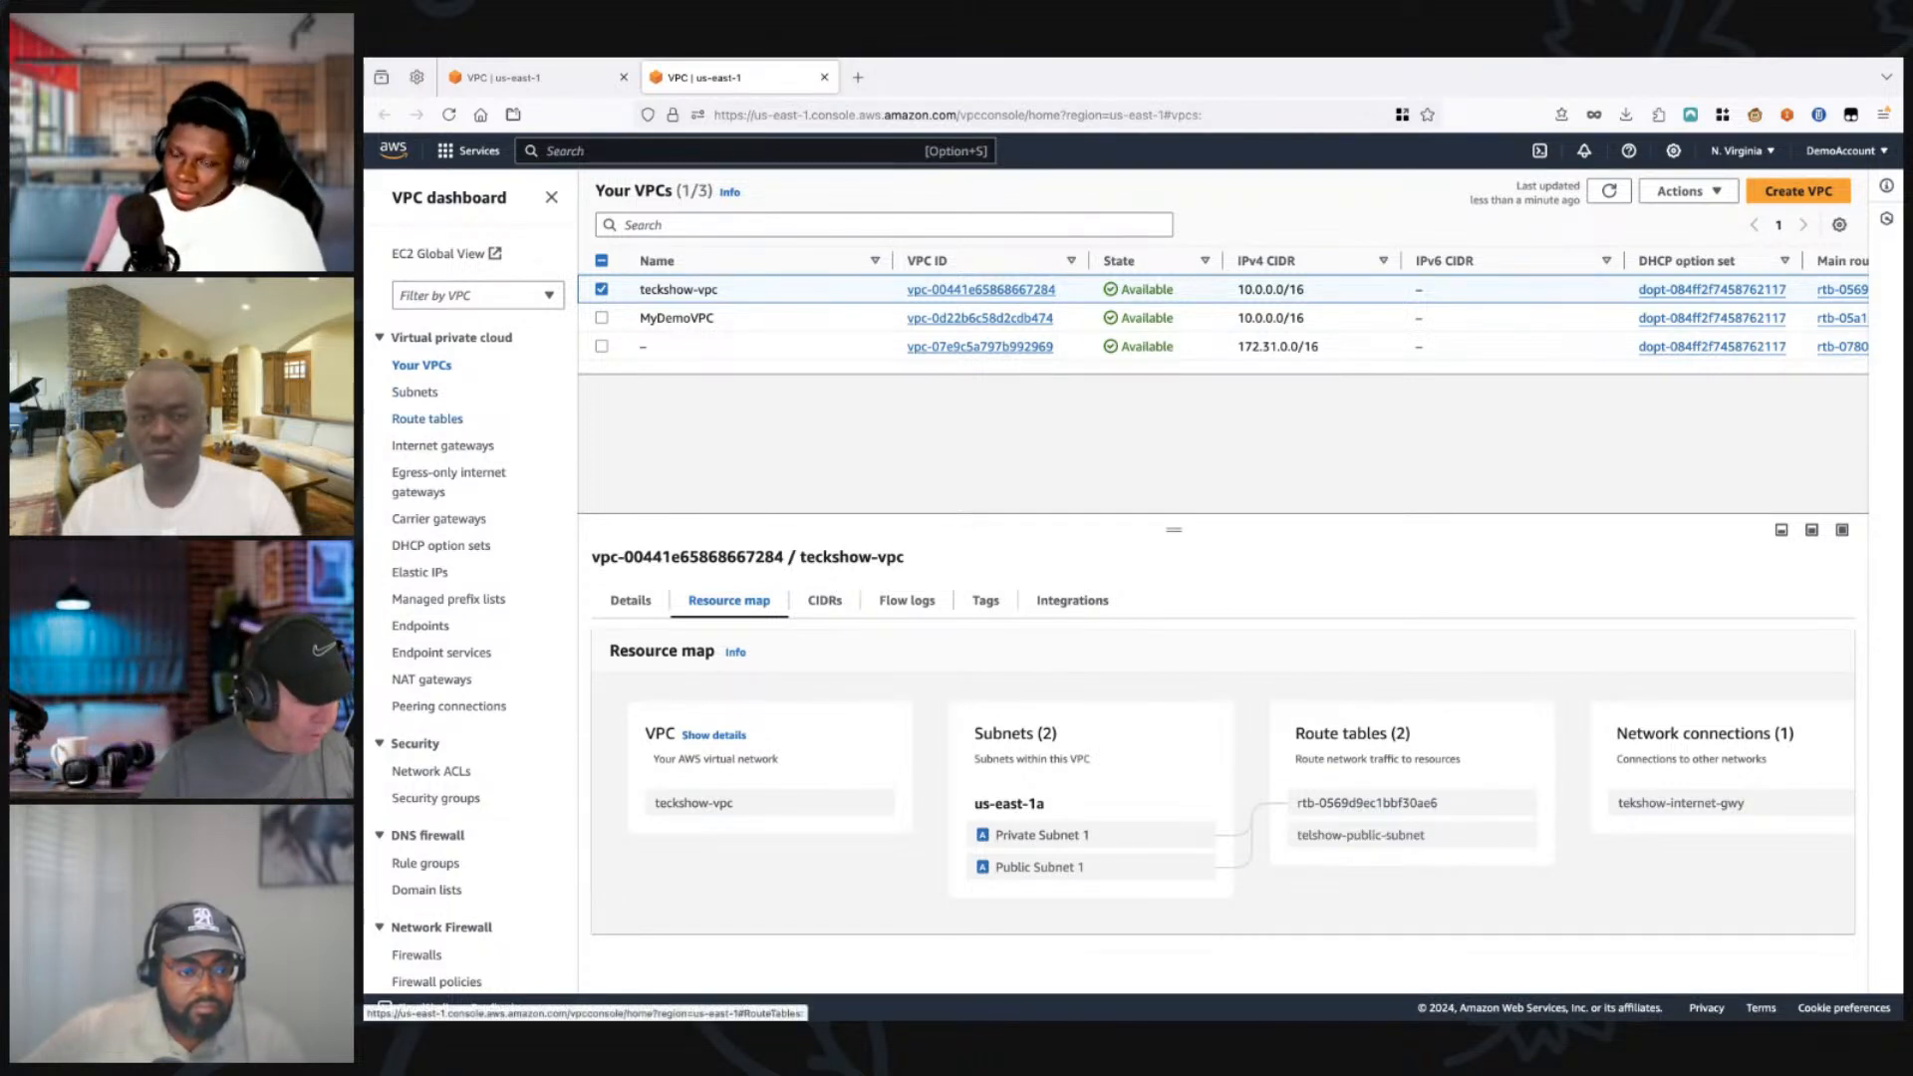
# Step: Associate Public Subnet 1 with the telshow-public-subnet route table and save the association
pyautogui.click(528, 78)
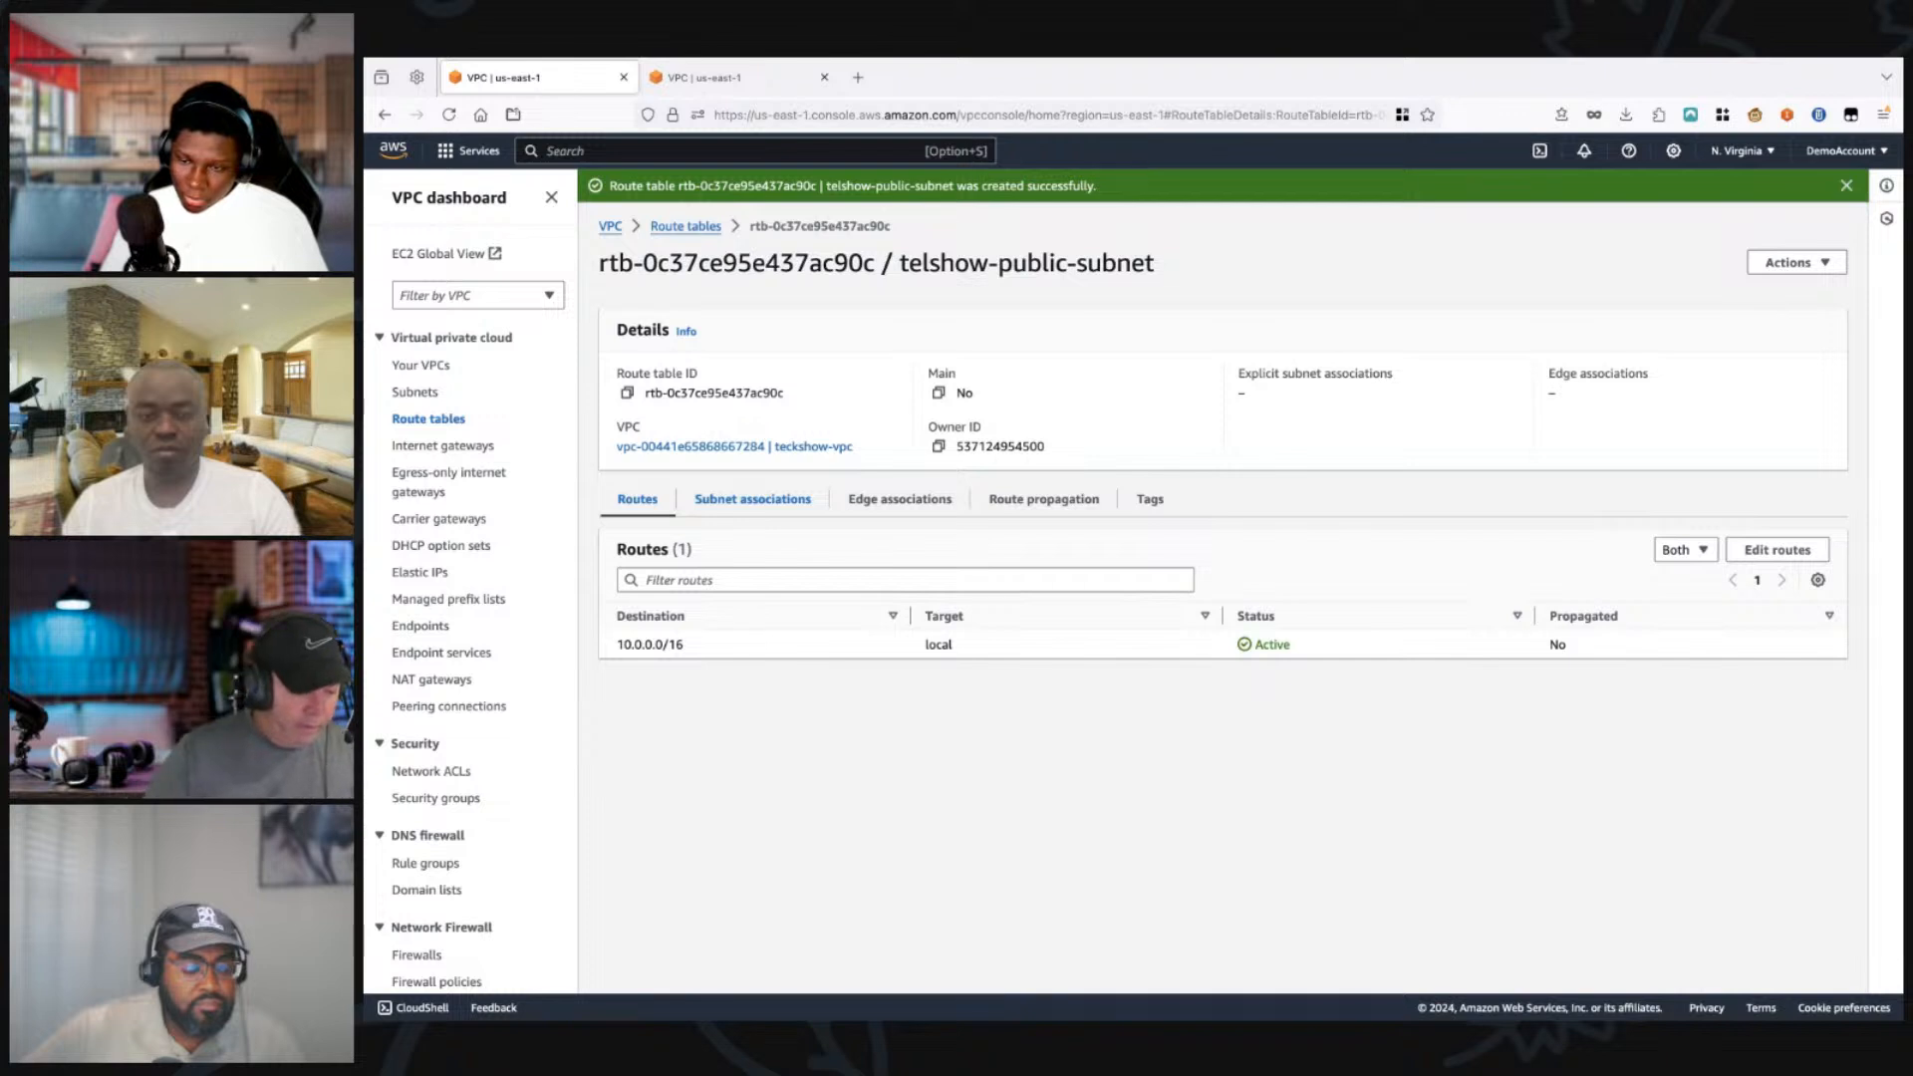
pyautogui.click(753, 500)
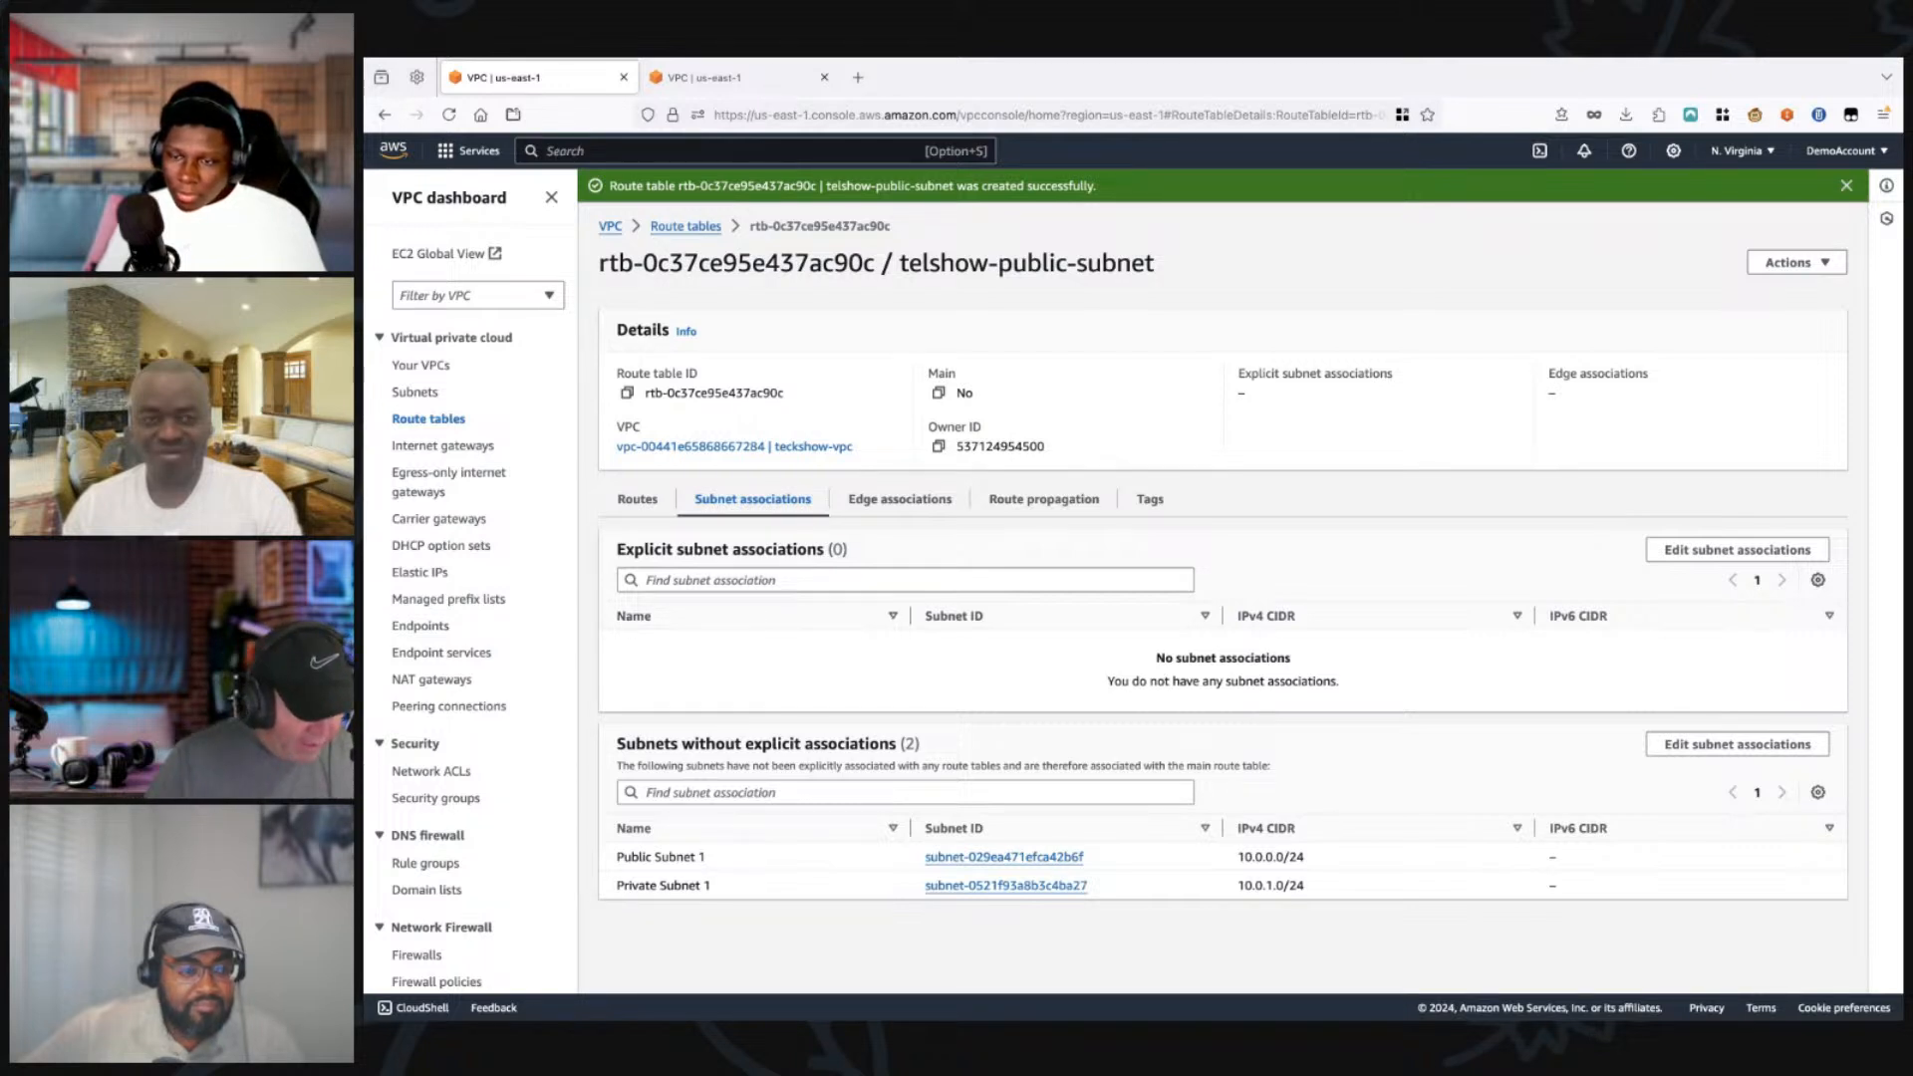
pyautogui.click(1737, 745)
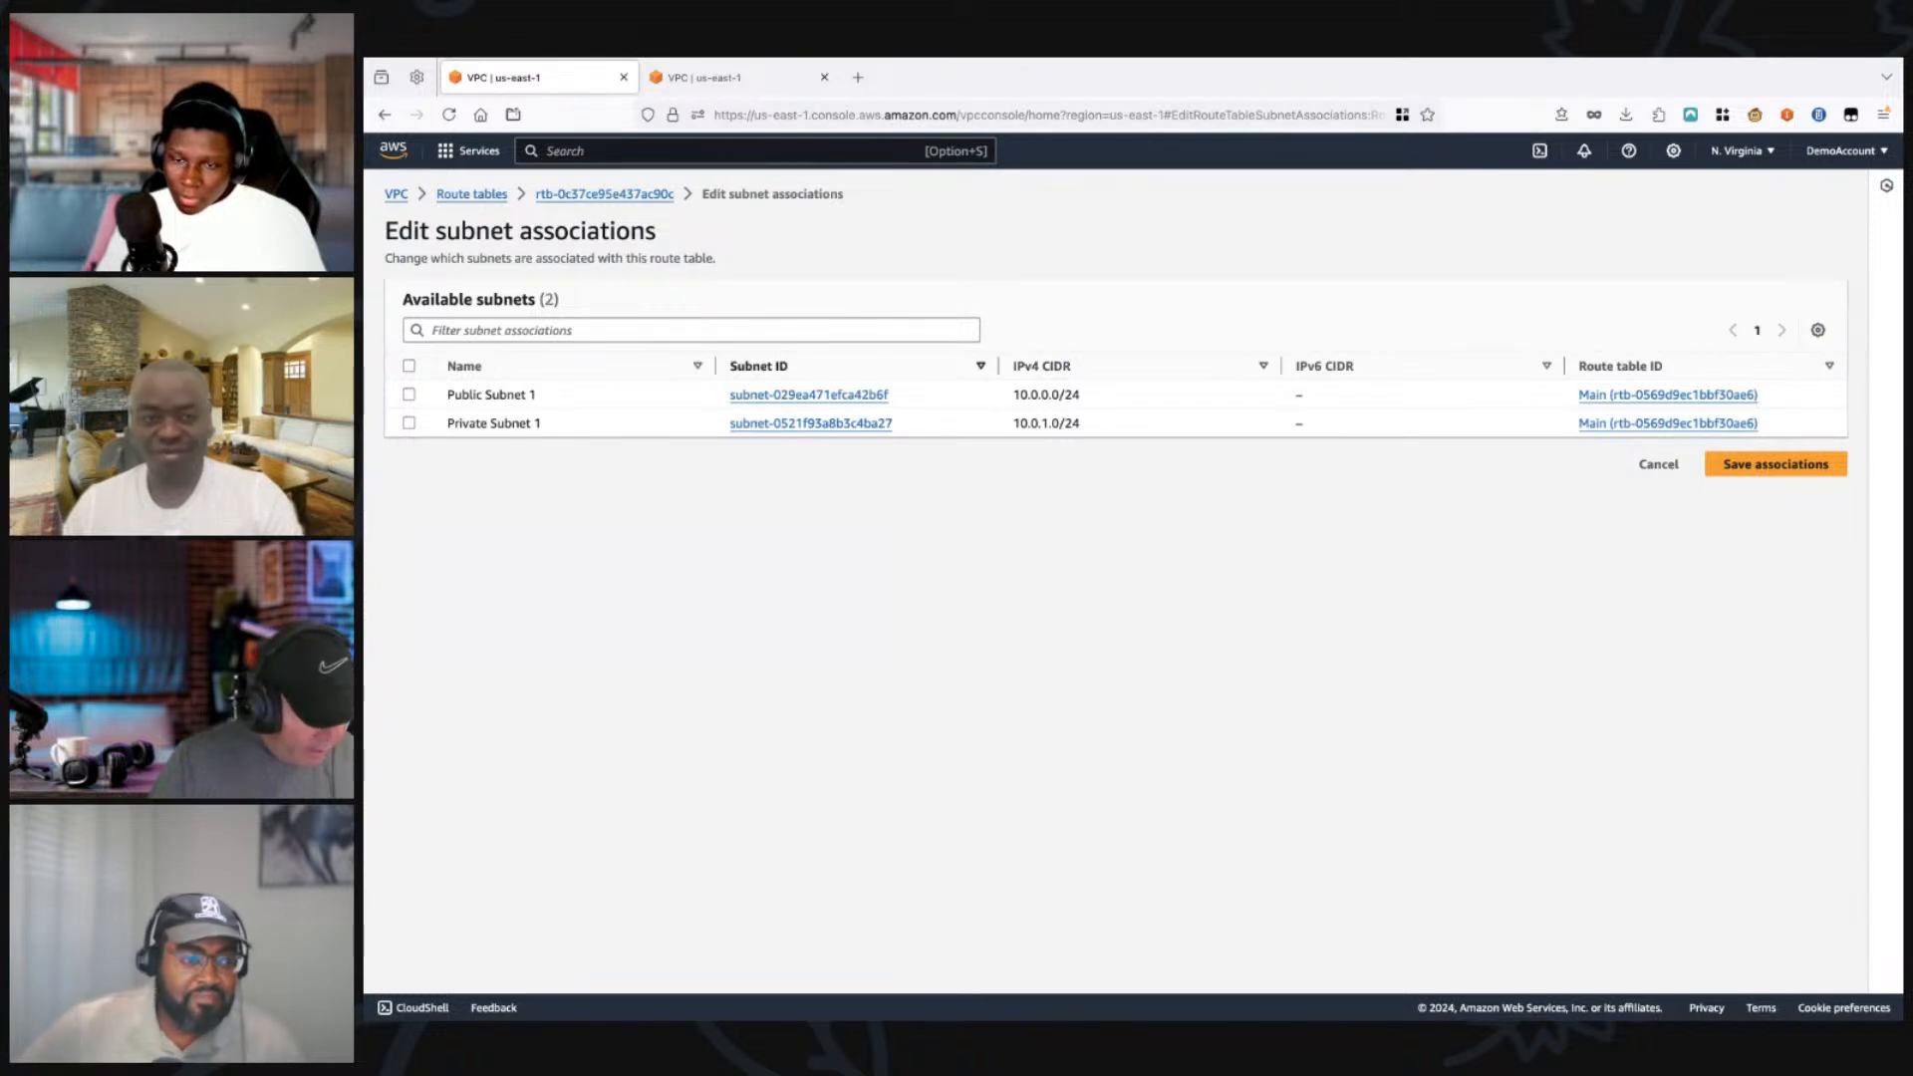
pyautogui.click(409, 395)
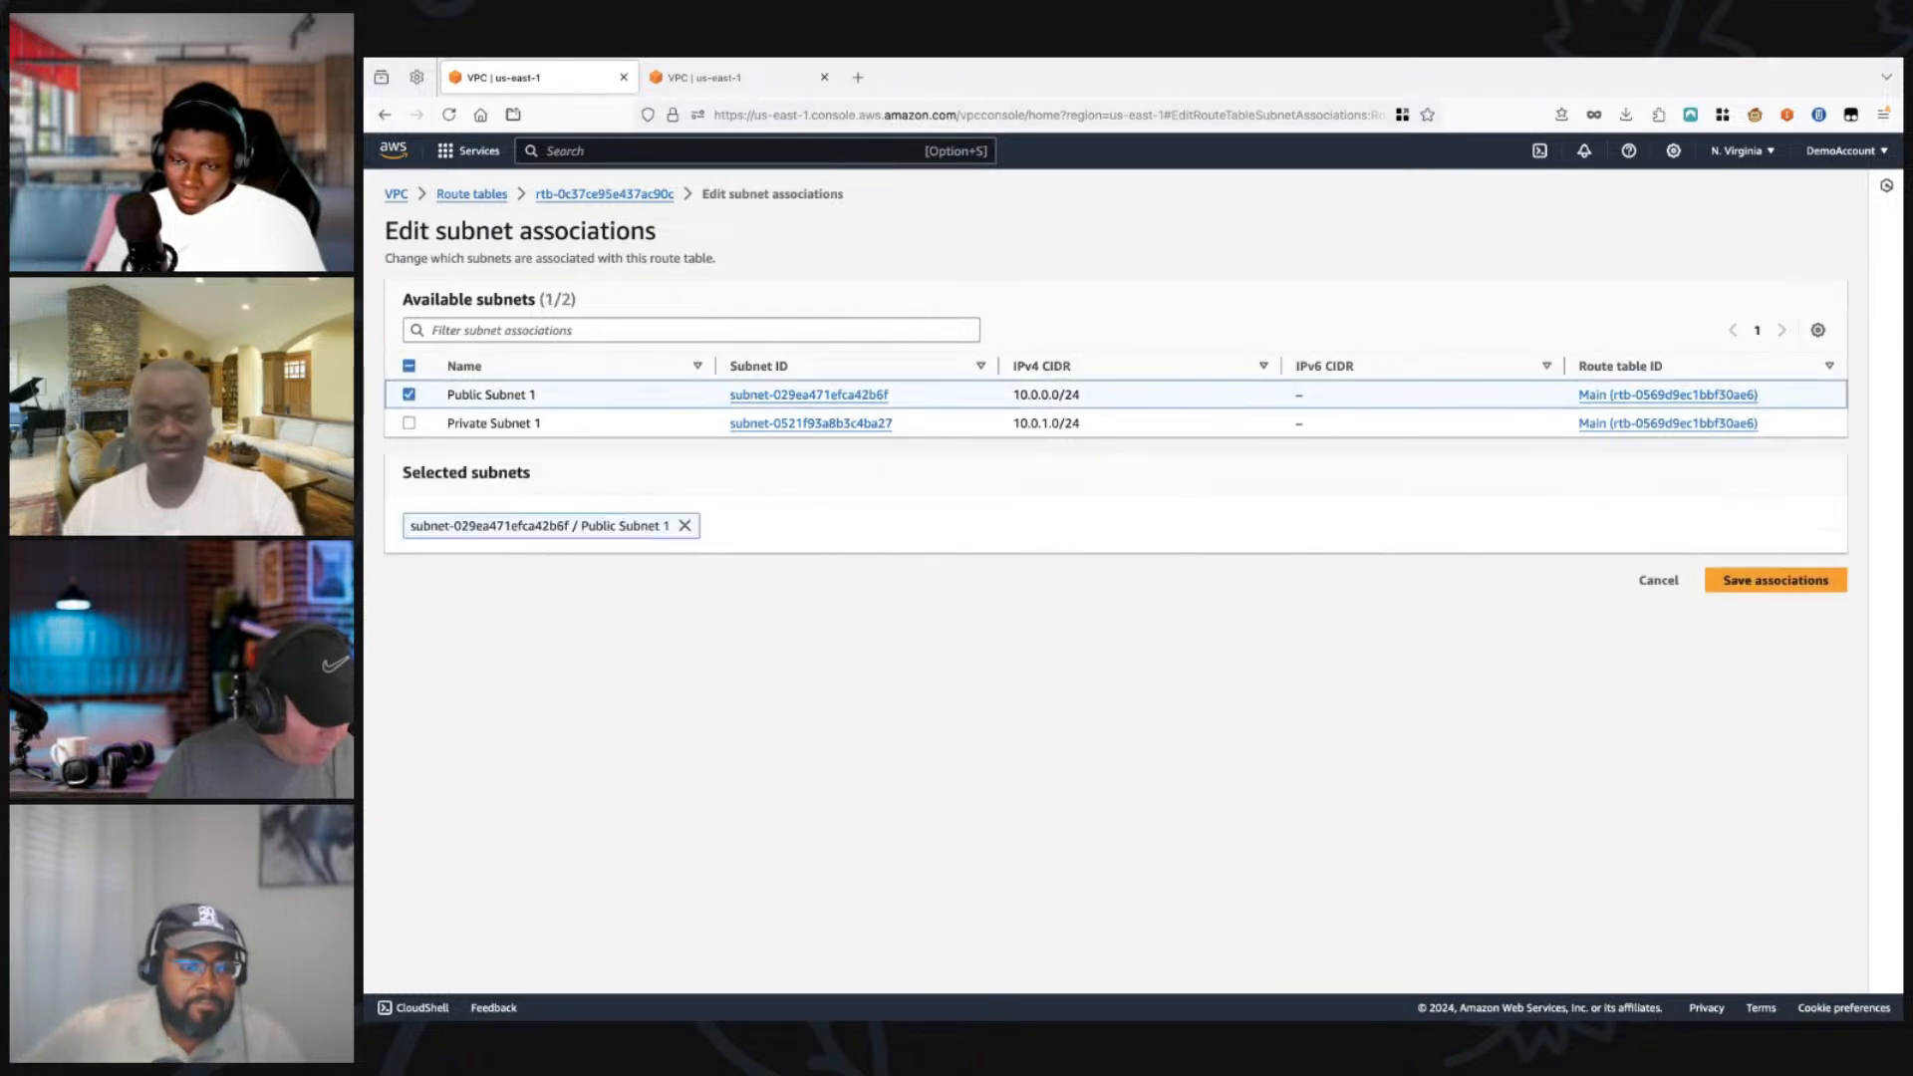
pyautogui.click(1776, 580)
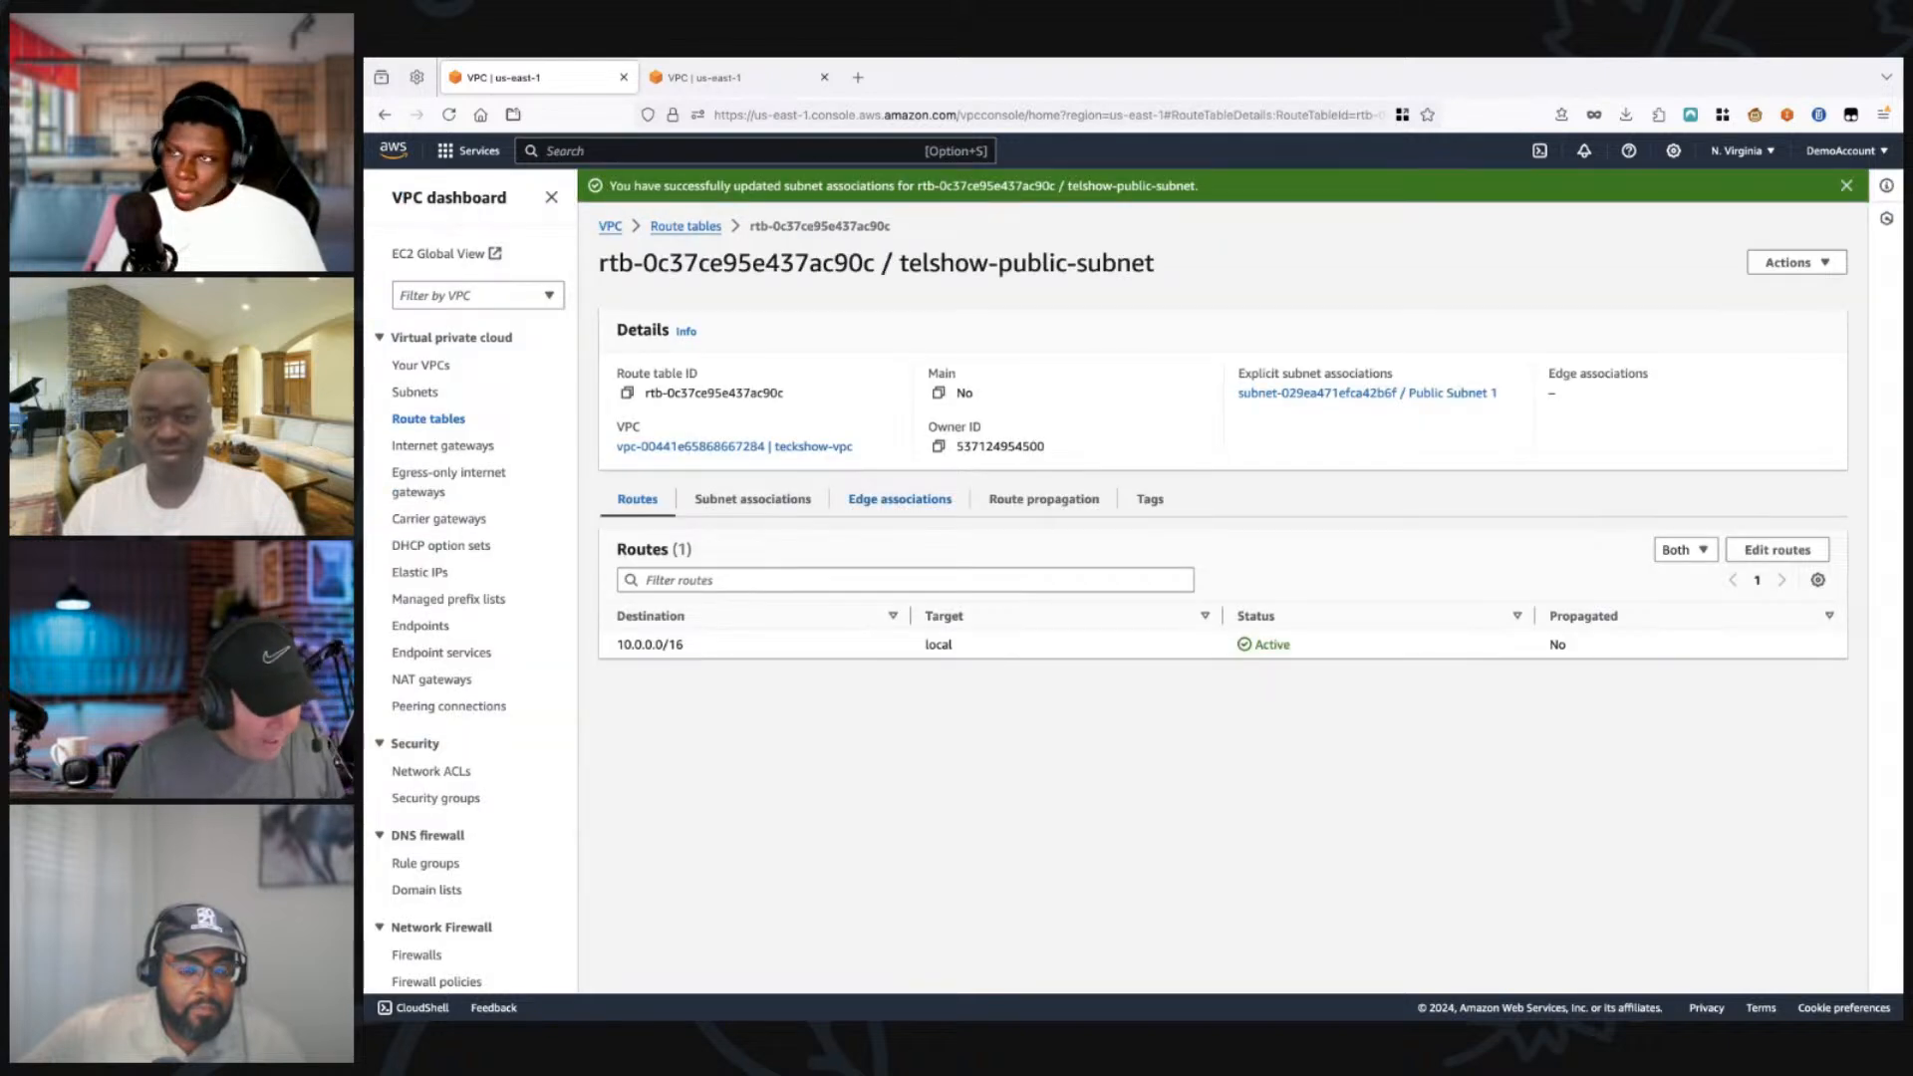
# Step: Reload the VPC list in the other browser tab and check the subnet-to-route-table links in teckshow-vpc's resource map
pyautogui.click(737, 78)
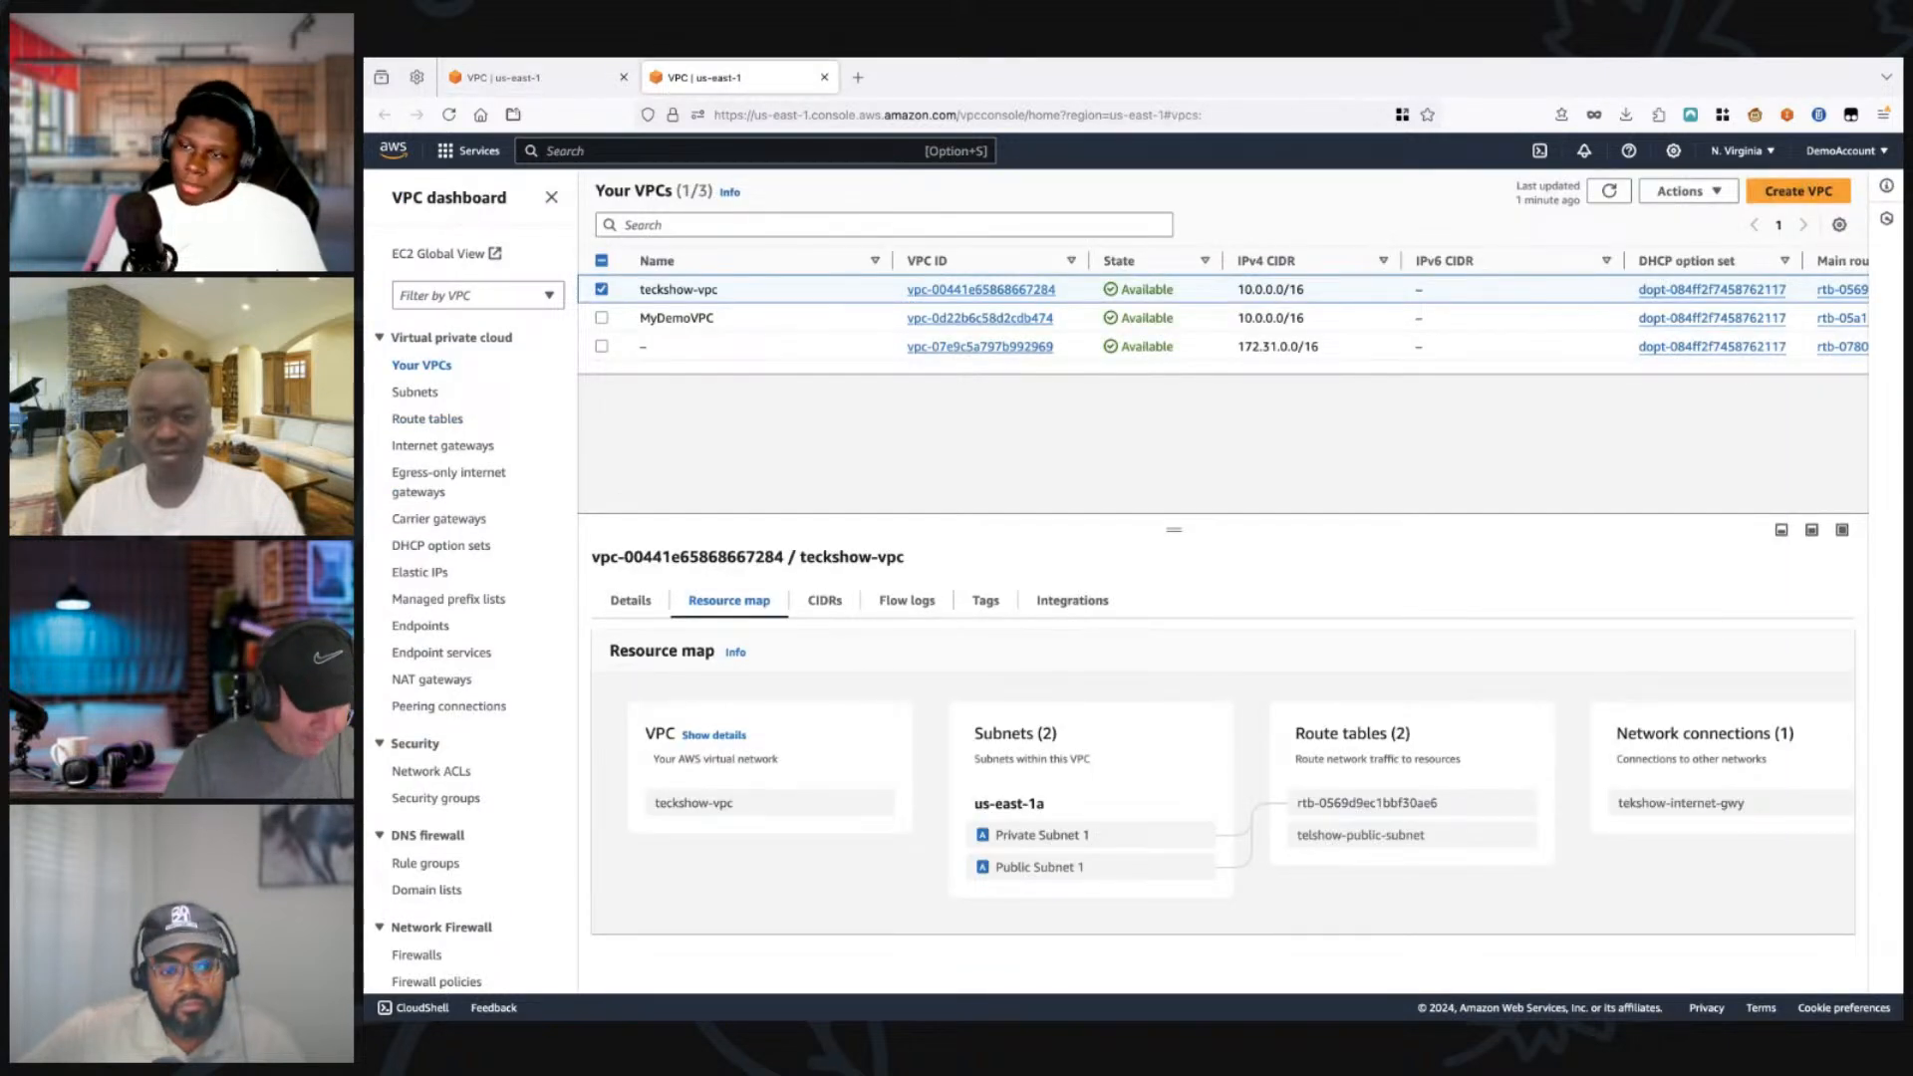
pyautogui.click(448, 114)
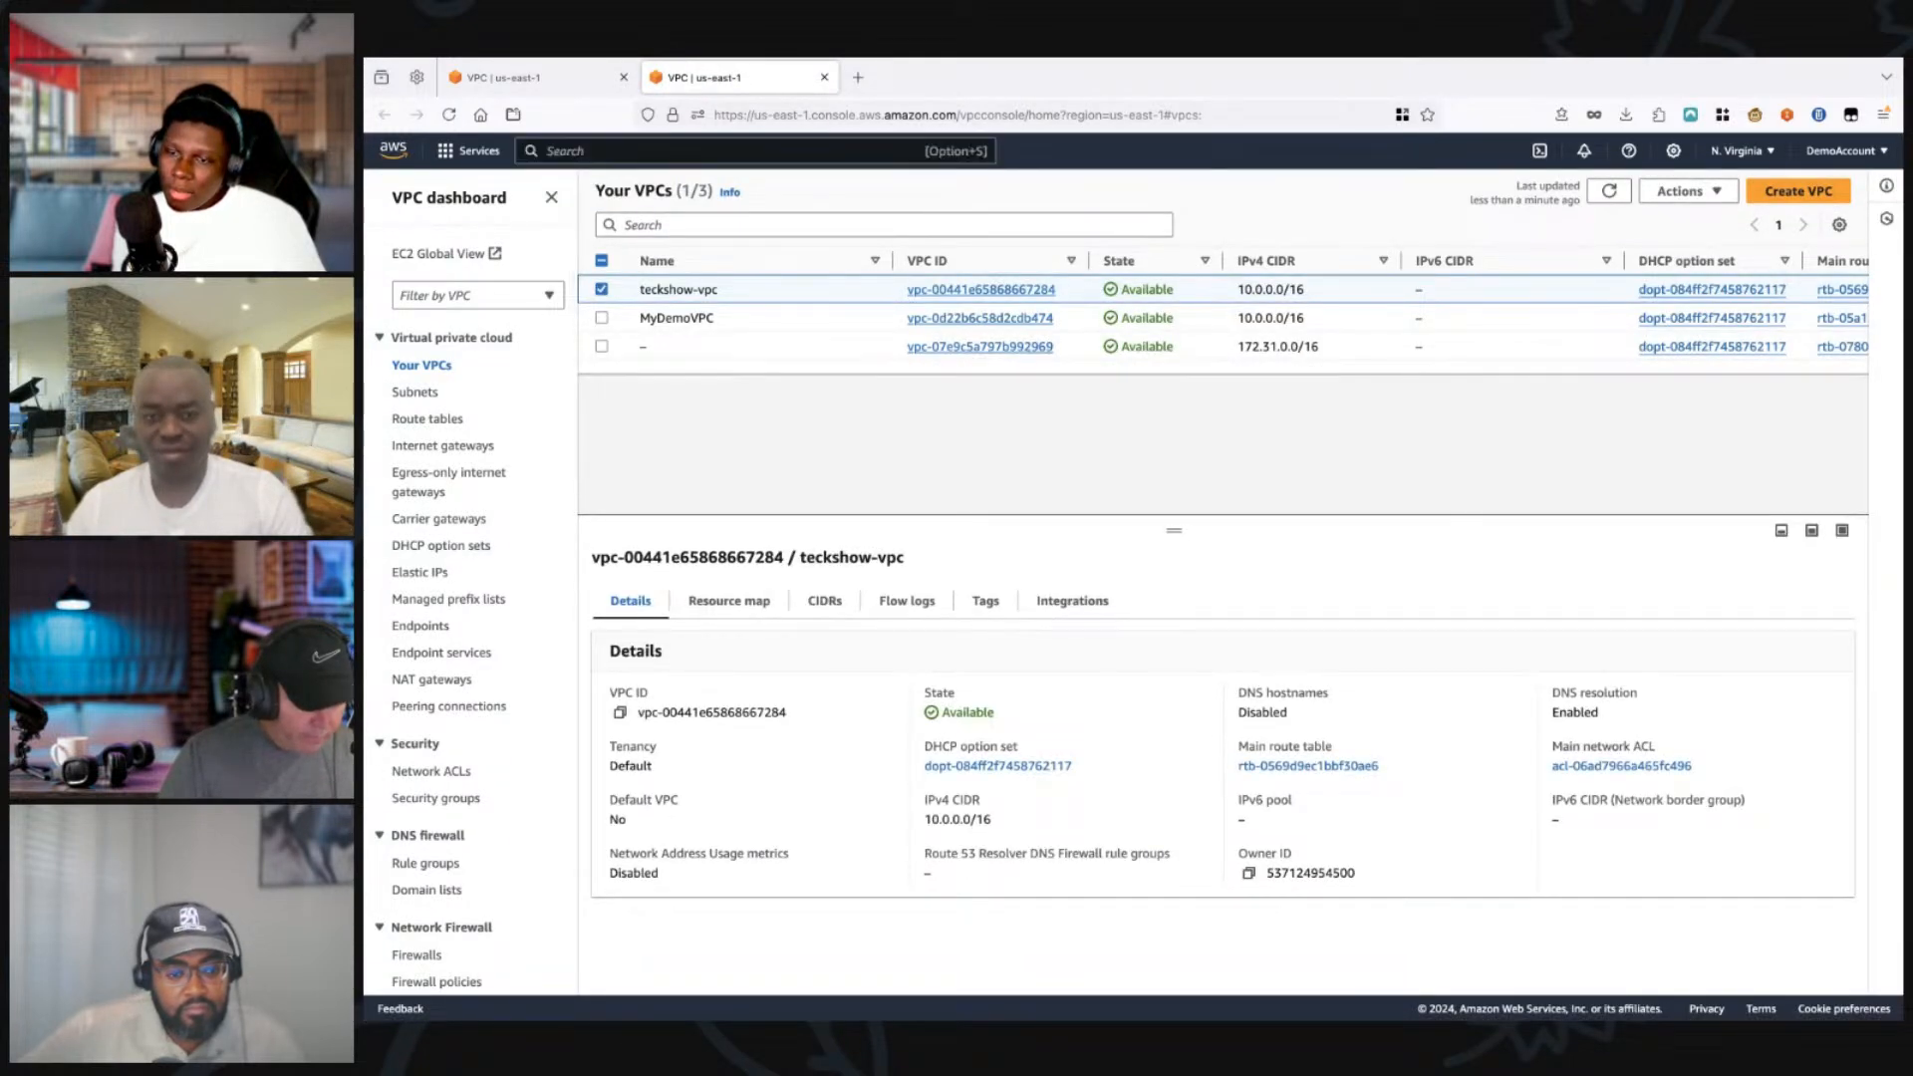
pyautogui.click(728, 600)
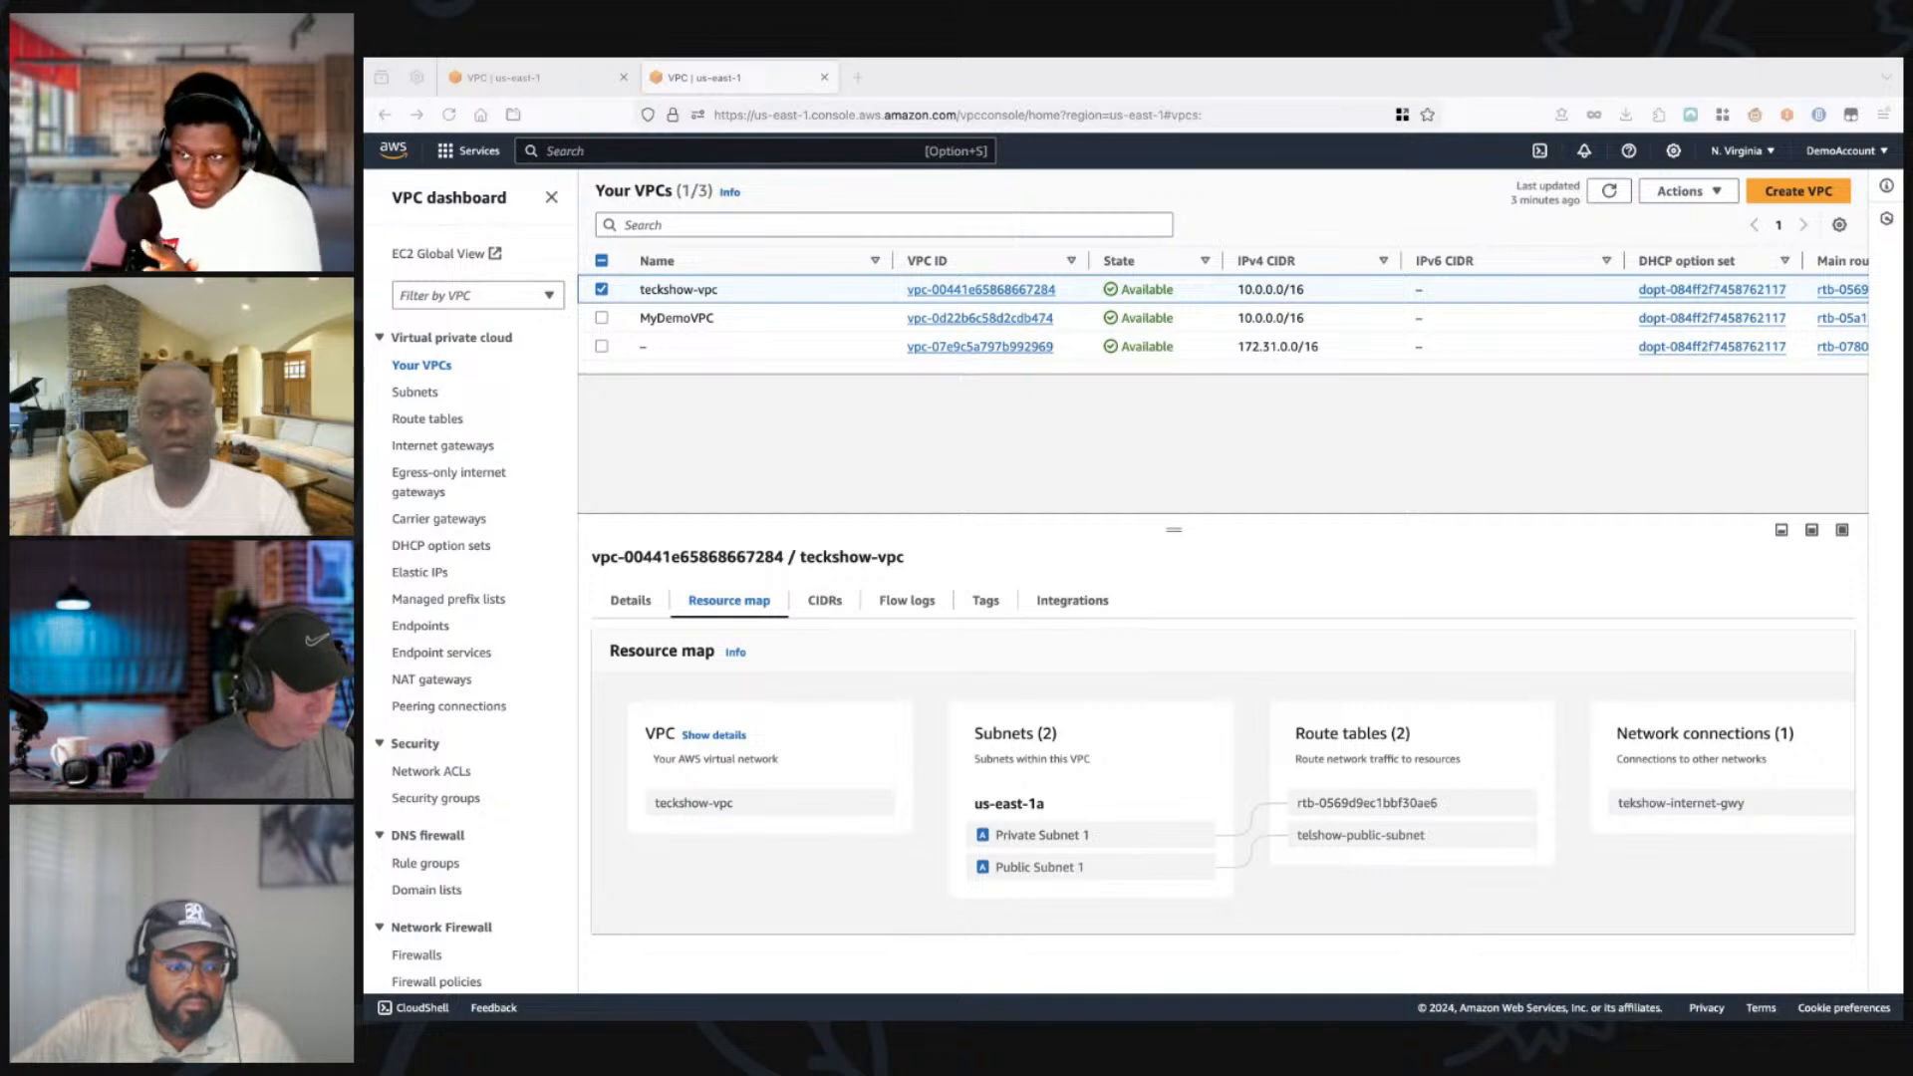
# Step: Look through the VPC console's feature categories, from Virtual private cloud to VPC Lattice
pyautogui.scroll(-7, 468, 588)
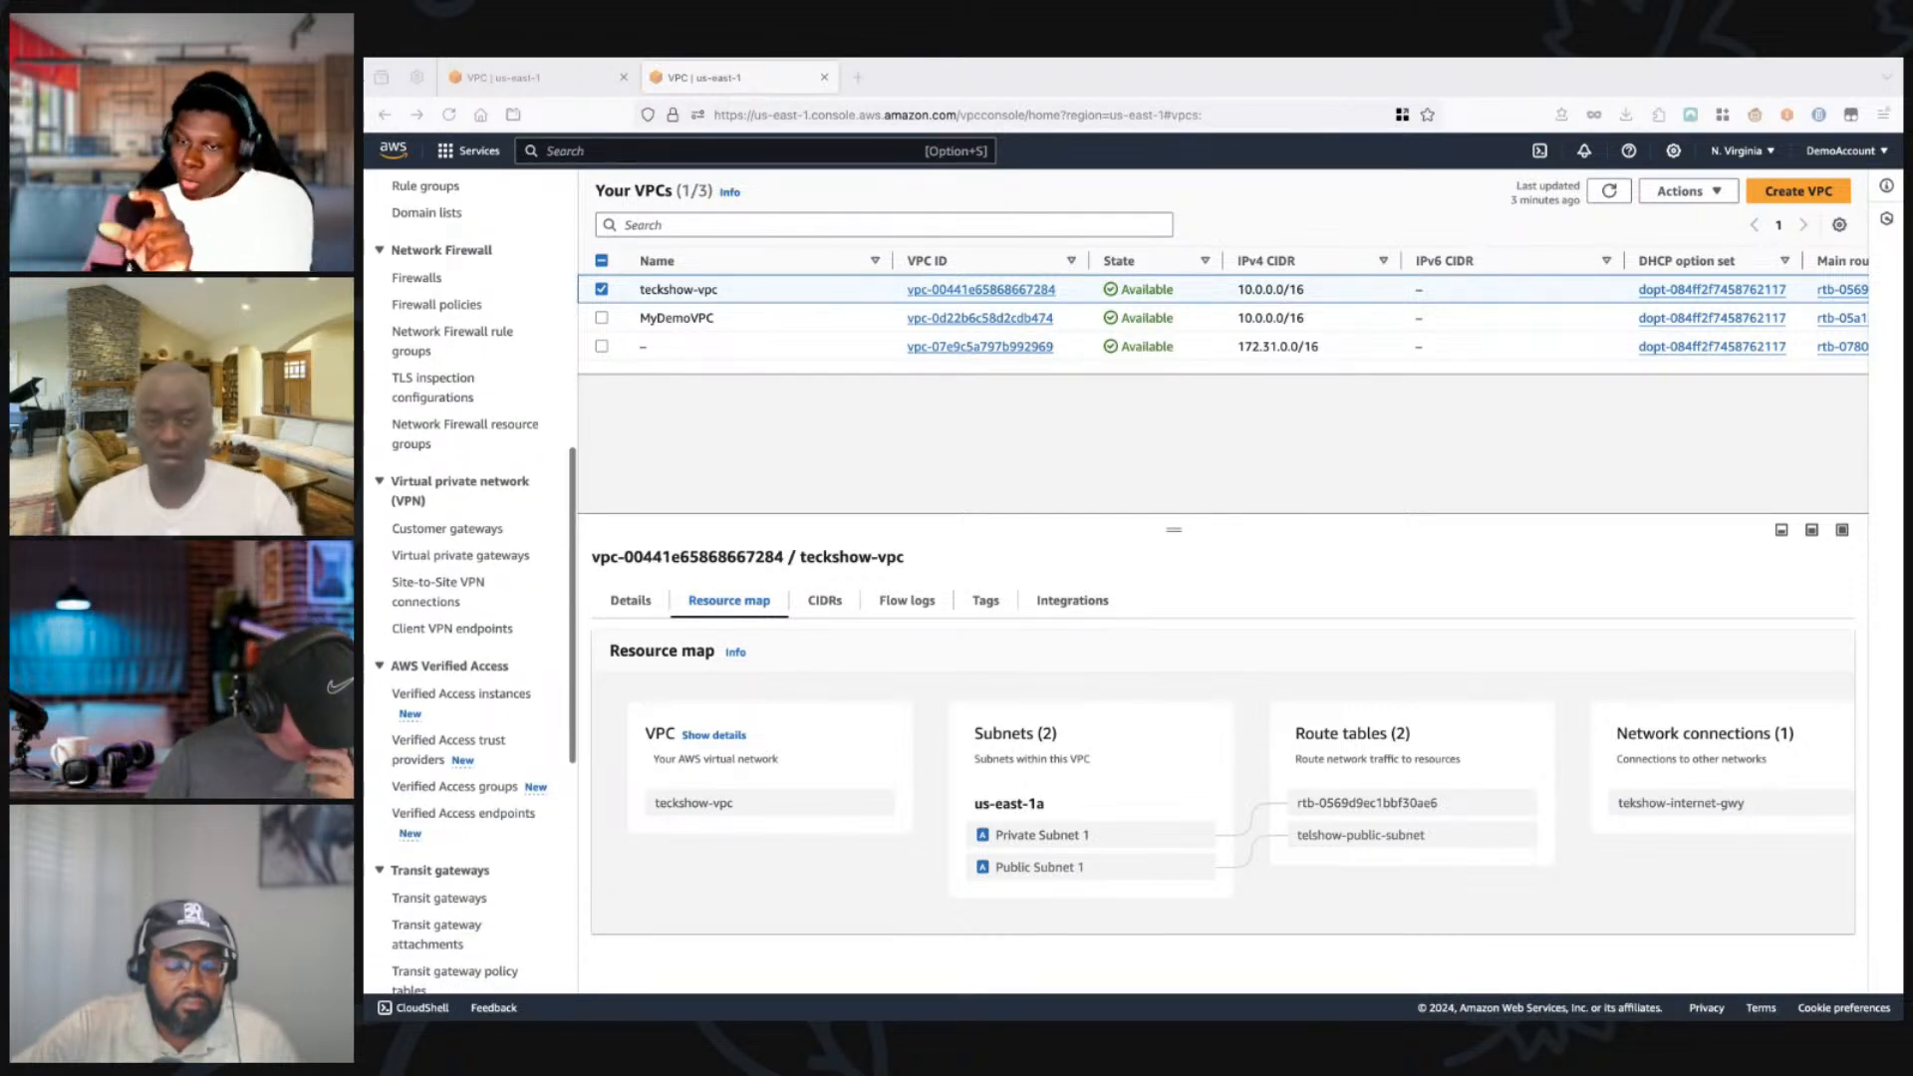
pyautogui.scroll(3, 468, 588)
pyautogui.scroll(6, 469, 588)
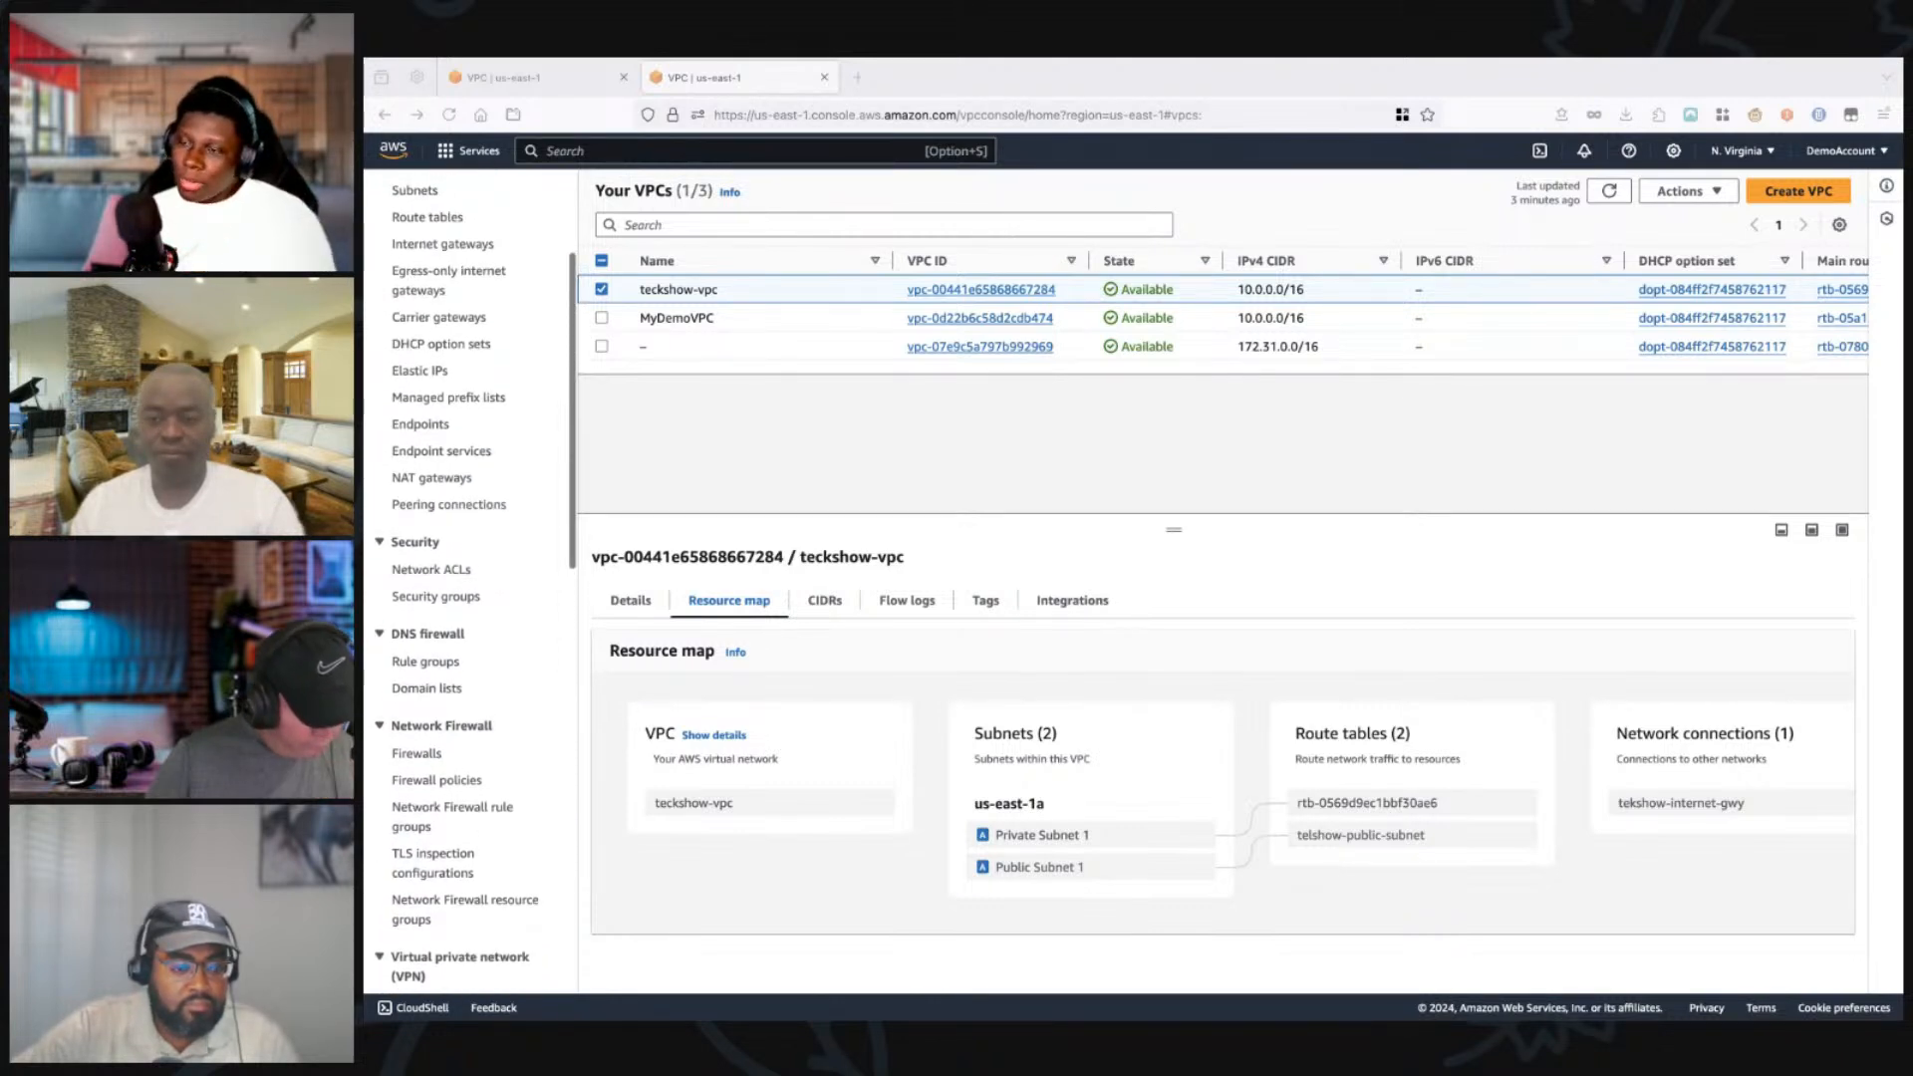
pyautogui.scroll(2, 469, 588)
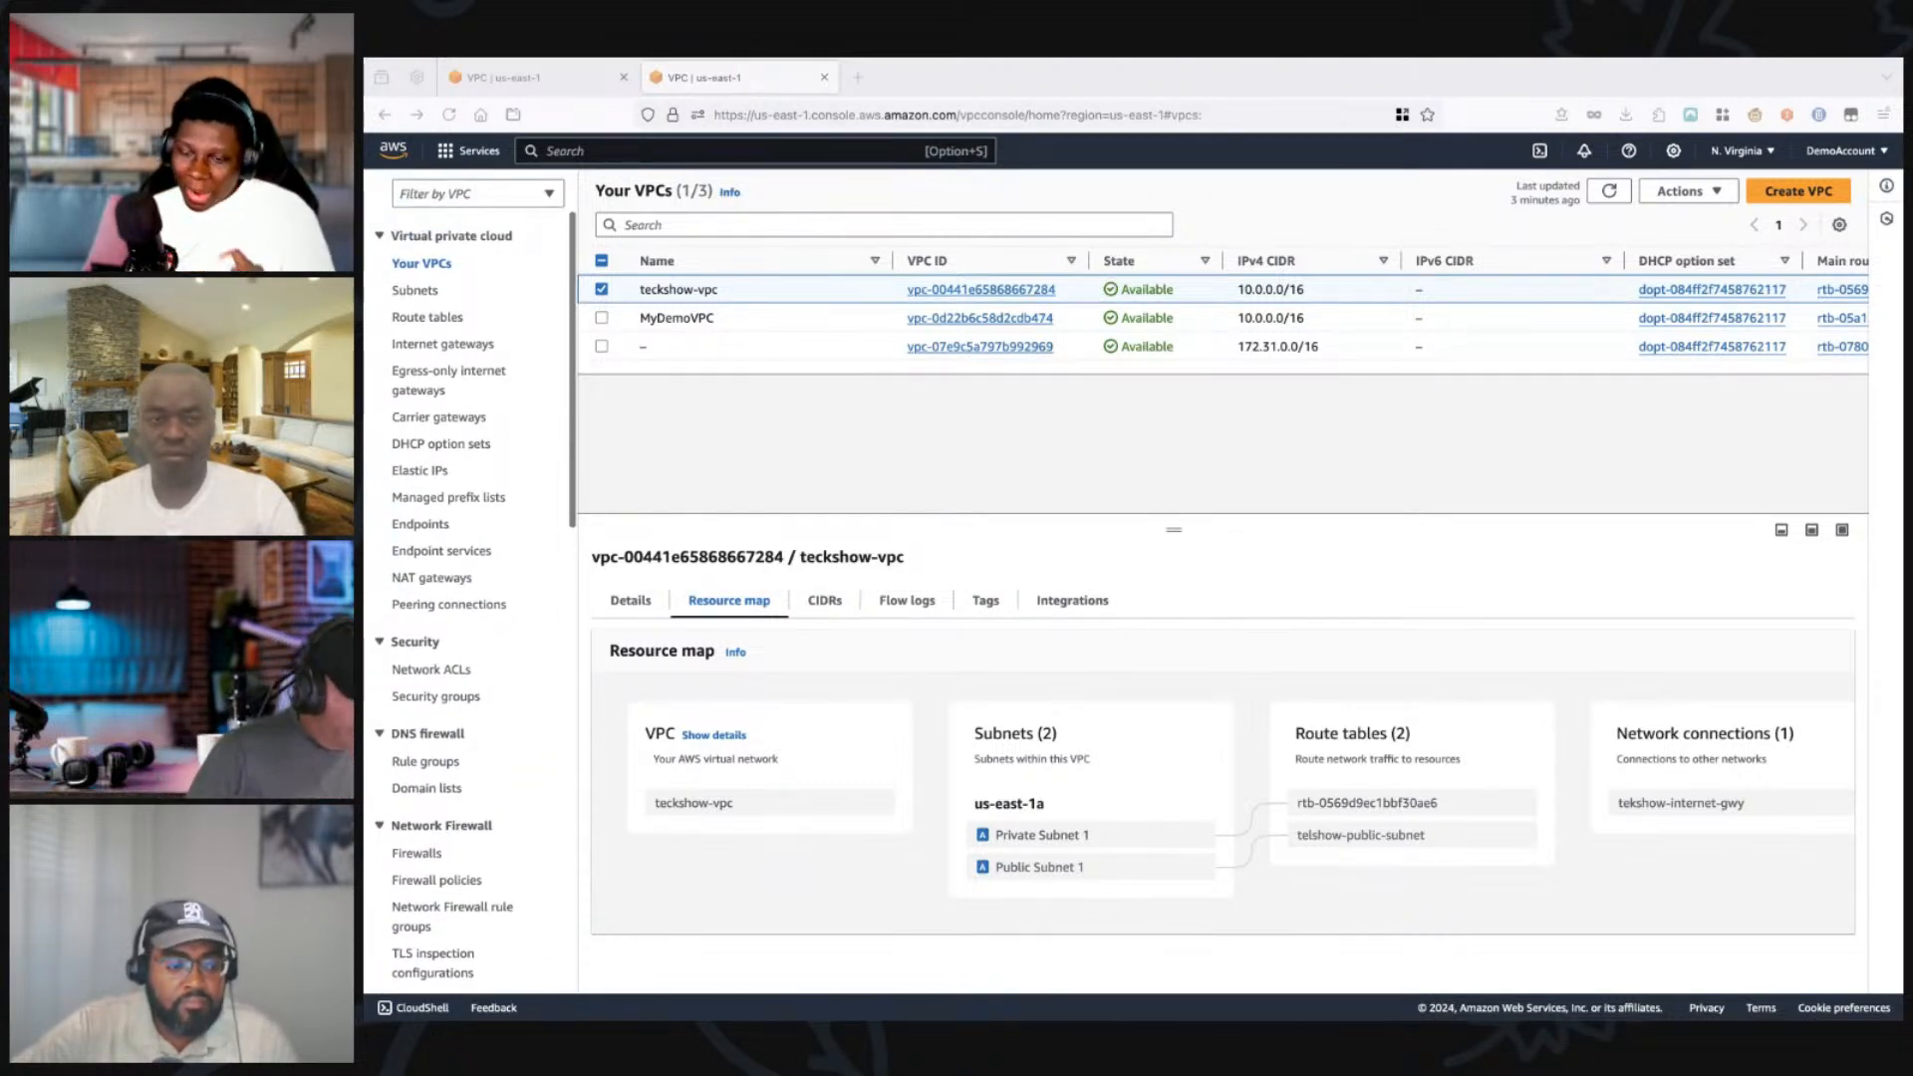
pyautogui.scroll(-2, 468, 588)
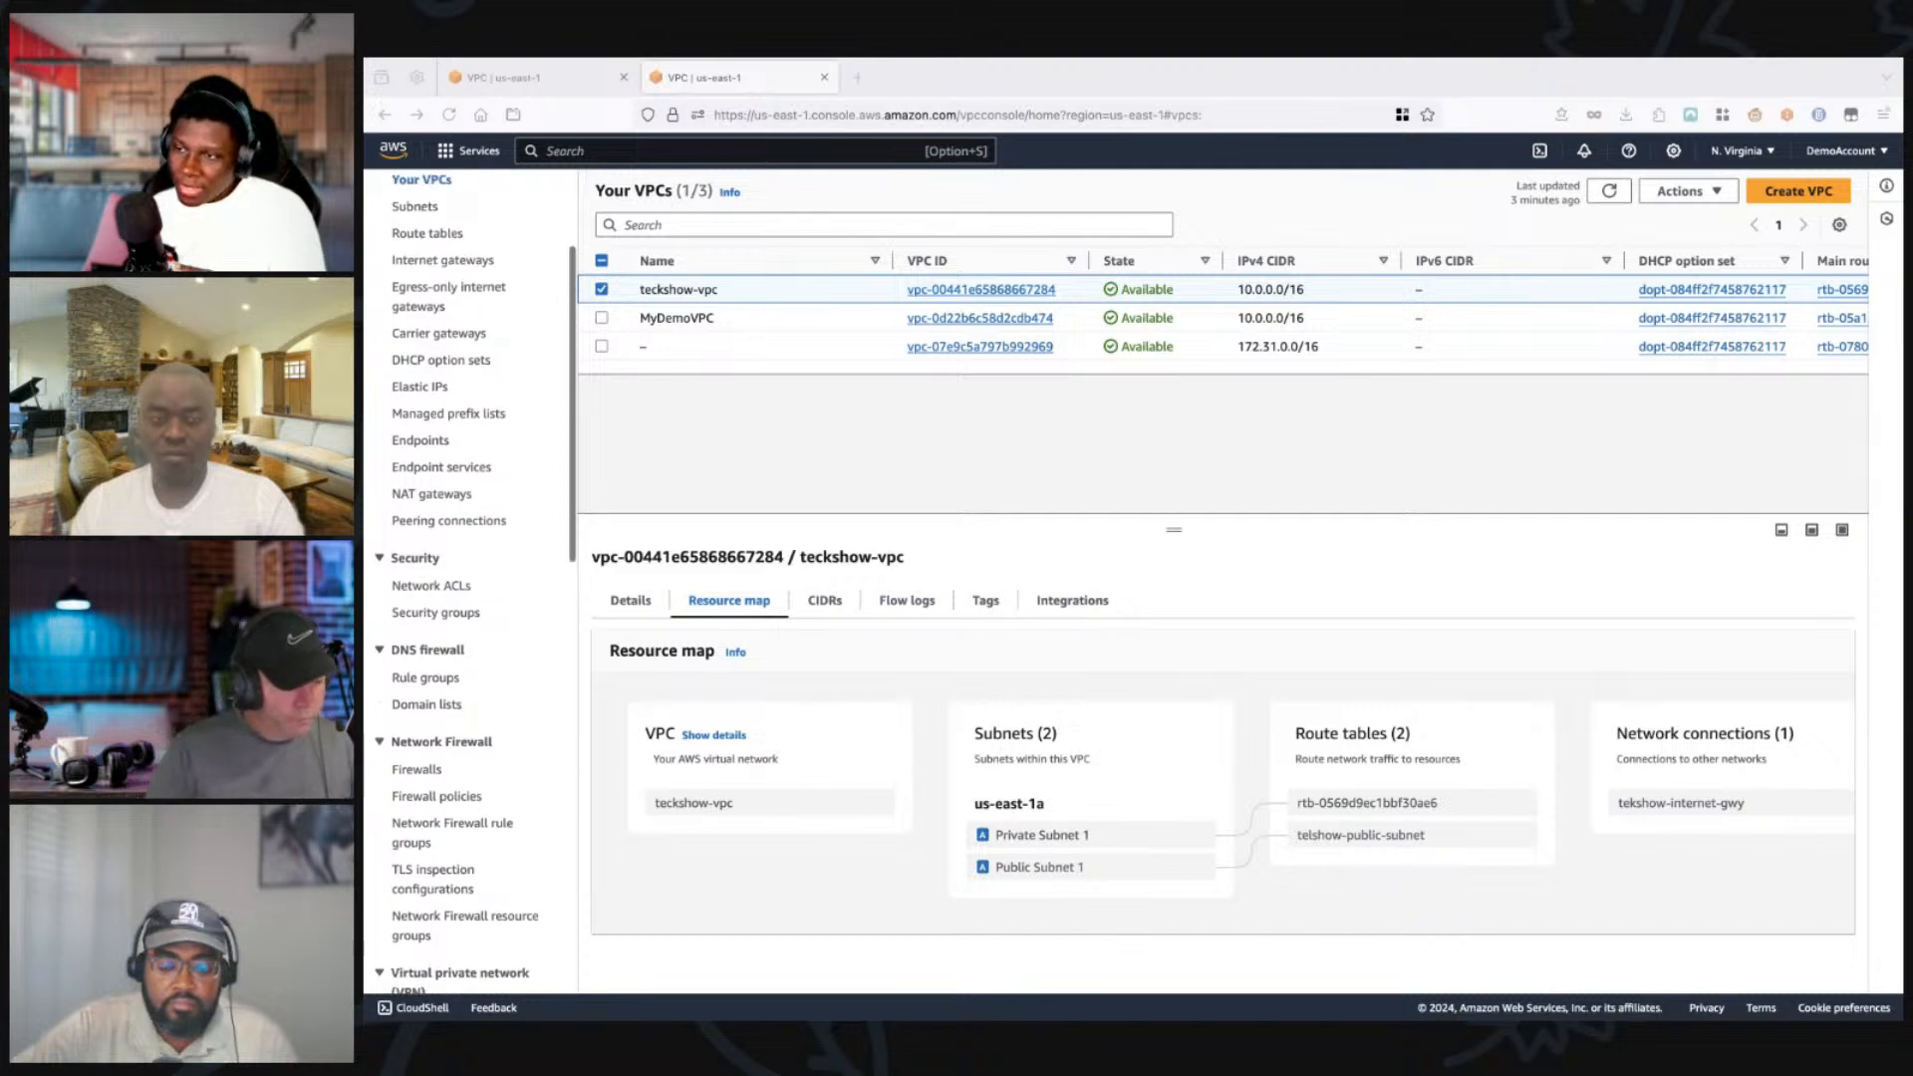
pyautogui.scroll(-5, 468, 588)
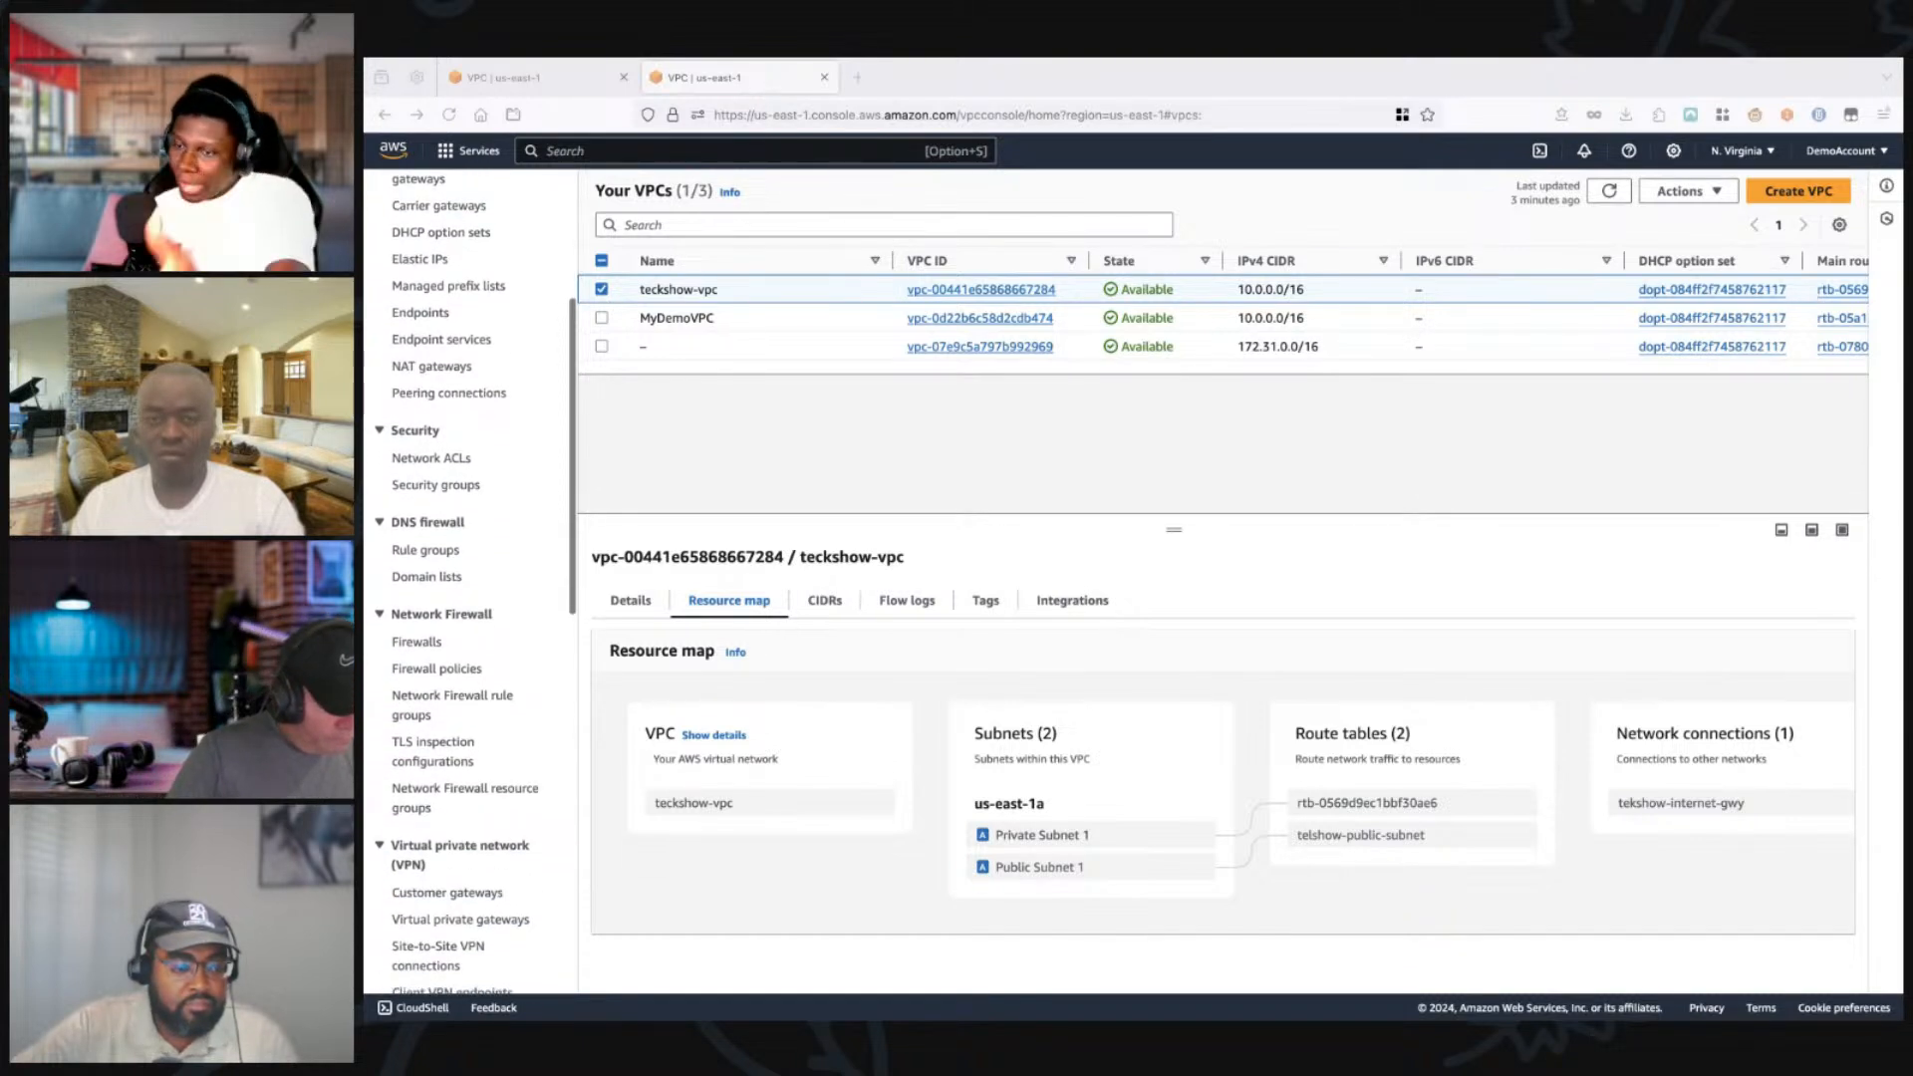
pyautogui.scroll(-4, 468, 588)
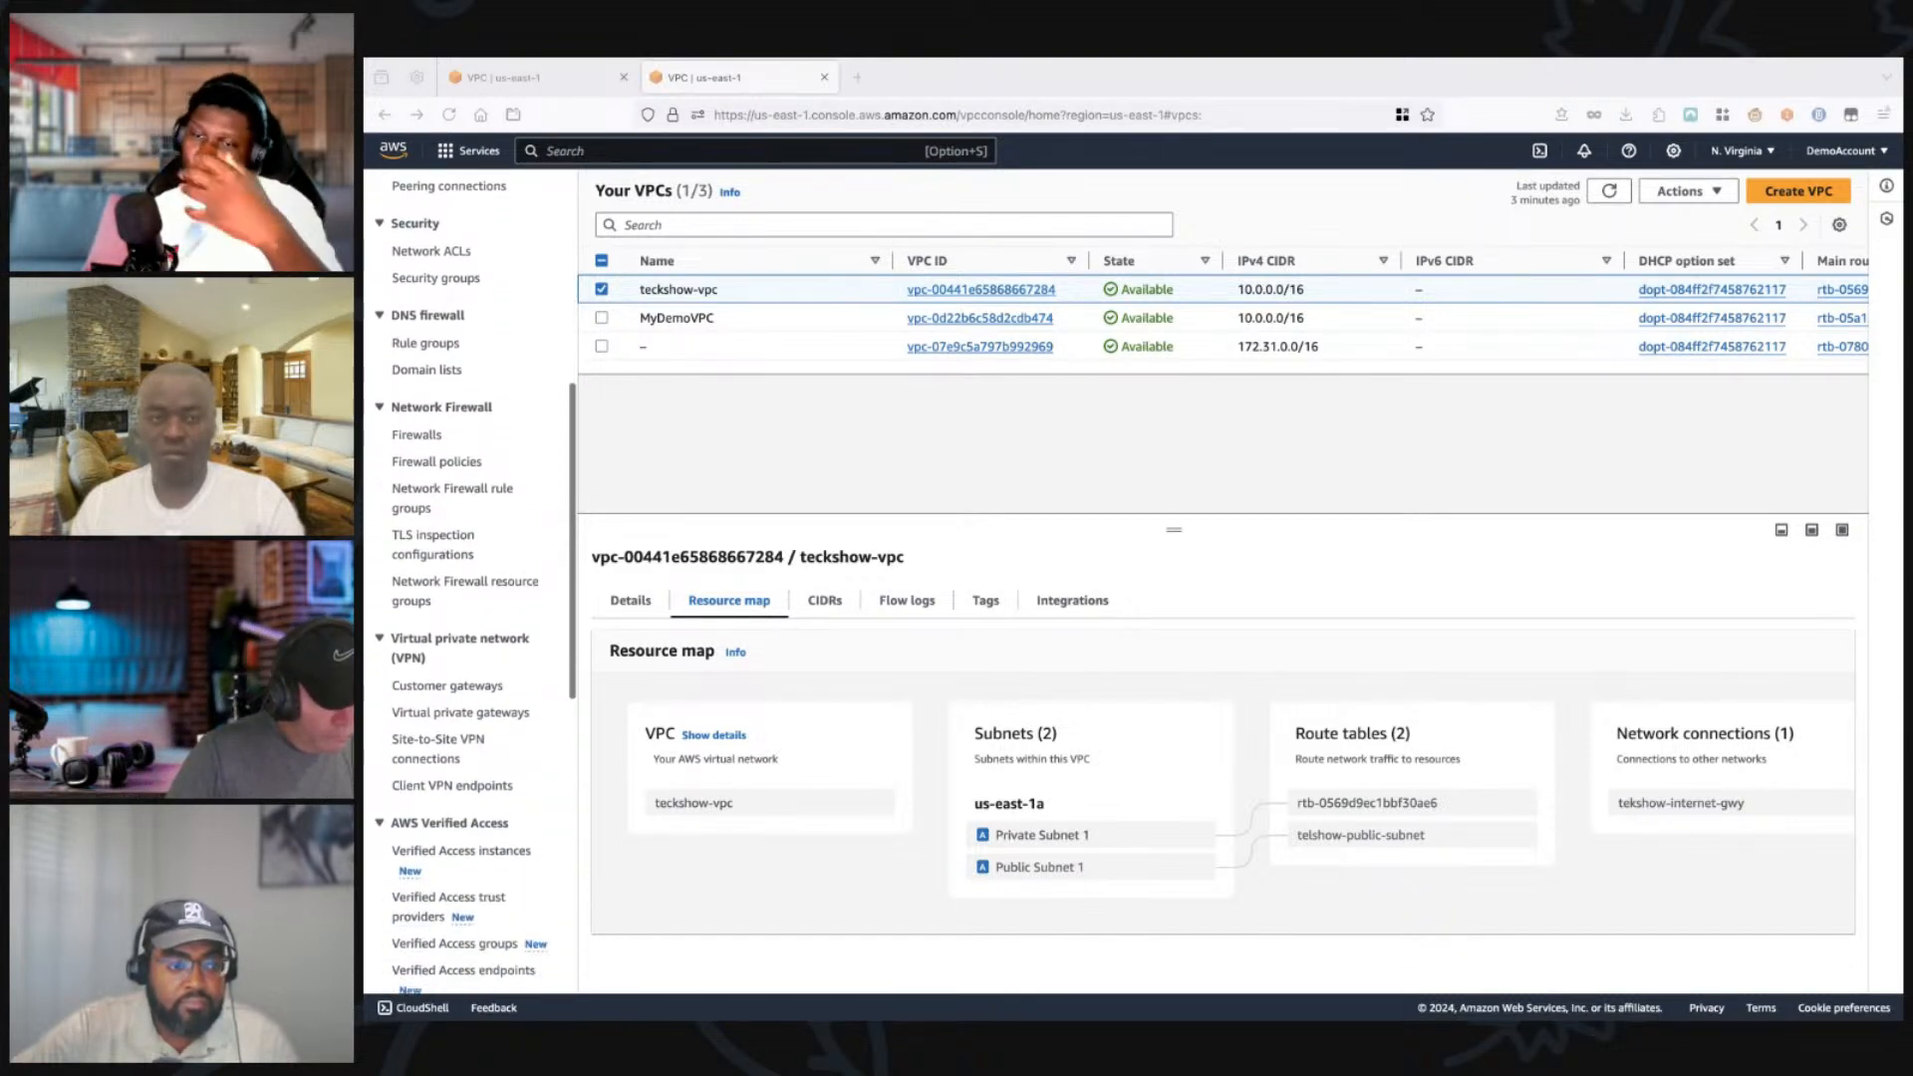
pyautogui.scroll(-7, 468, 588)
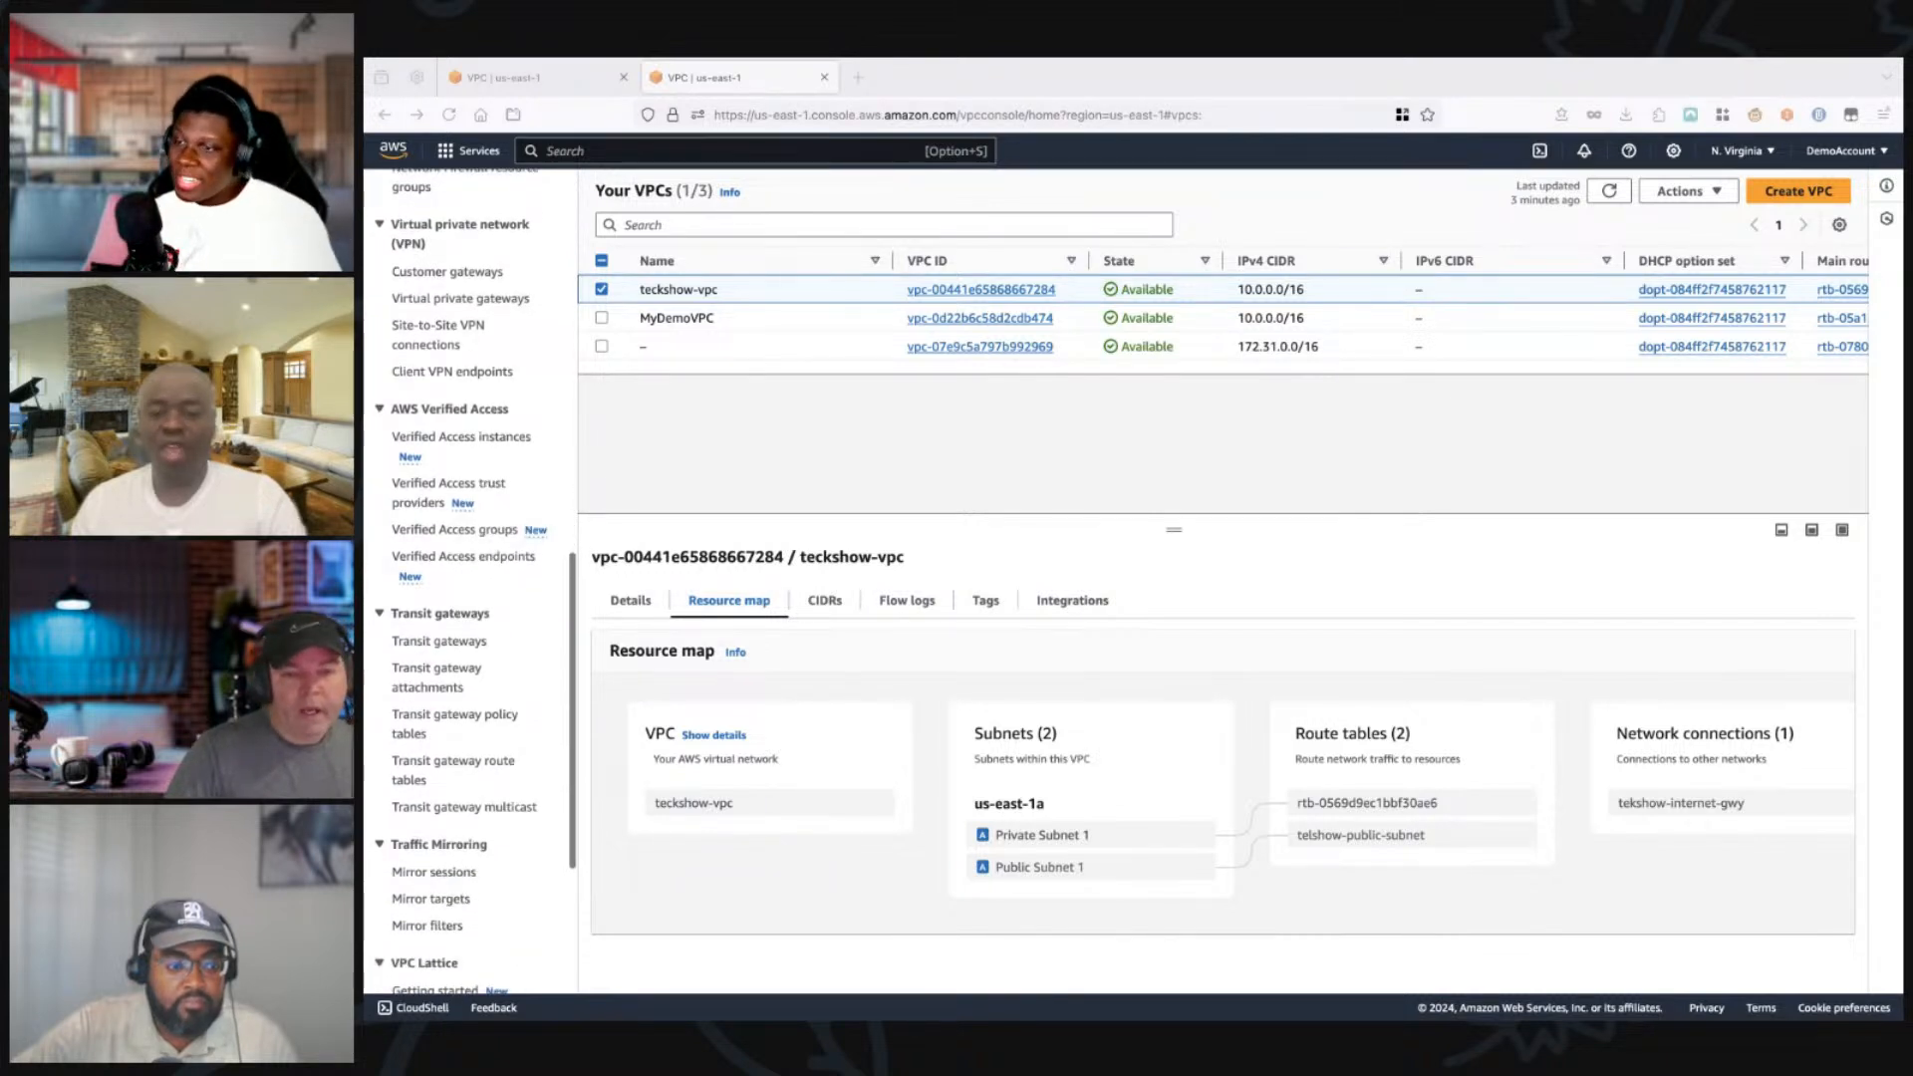
pyautogui.scroll(-2, 469, 588)
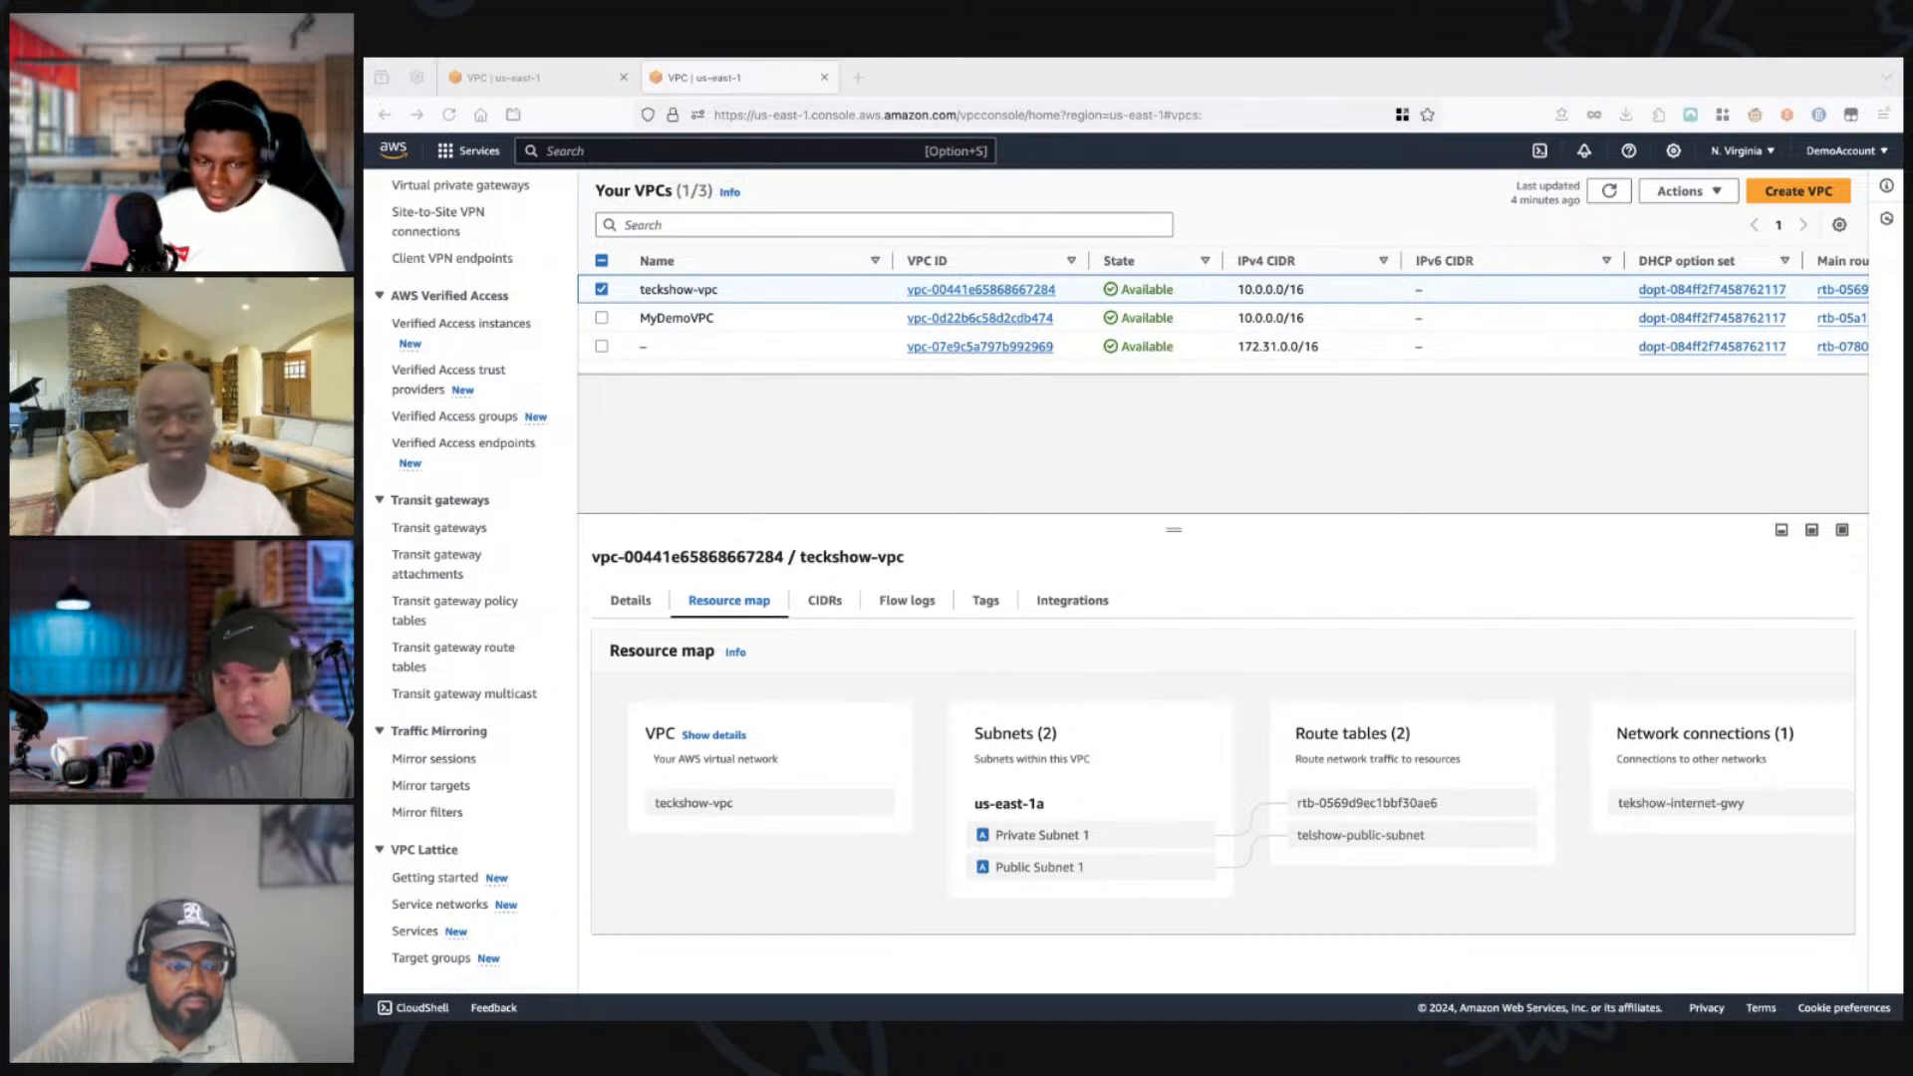
pyautogui.scroll(3, 474, 578)
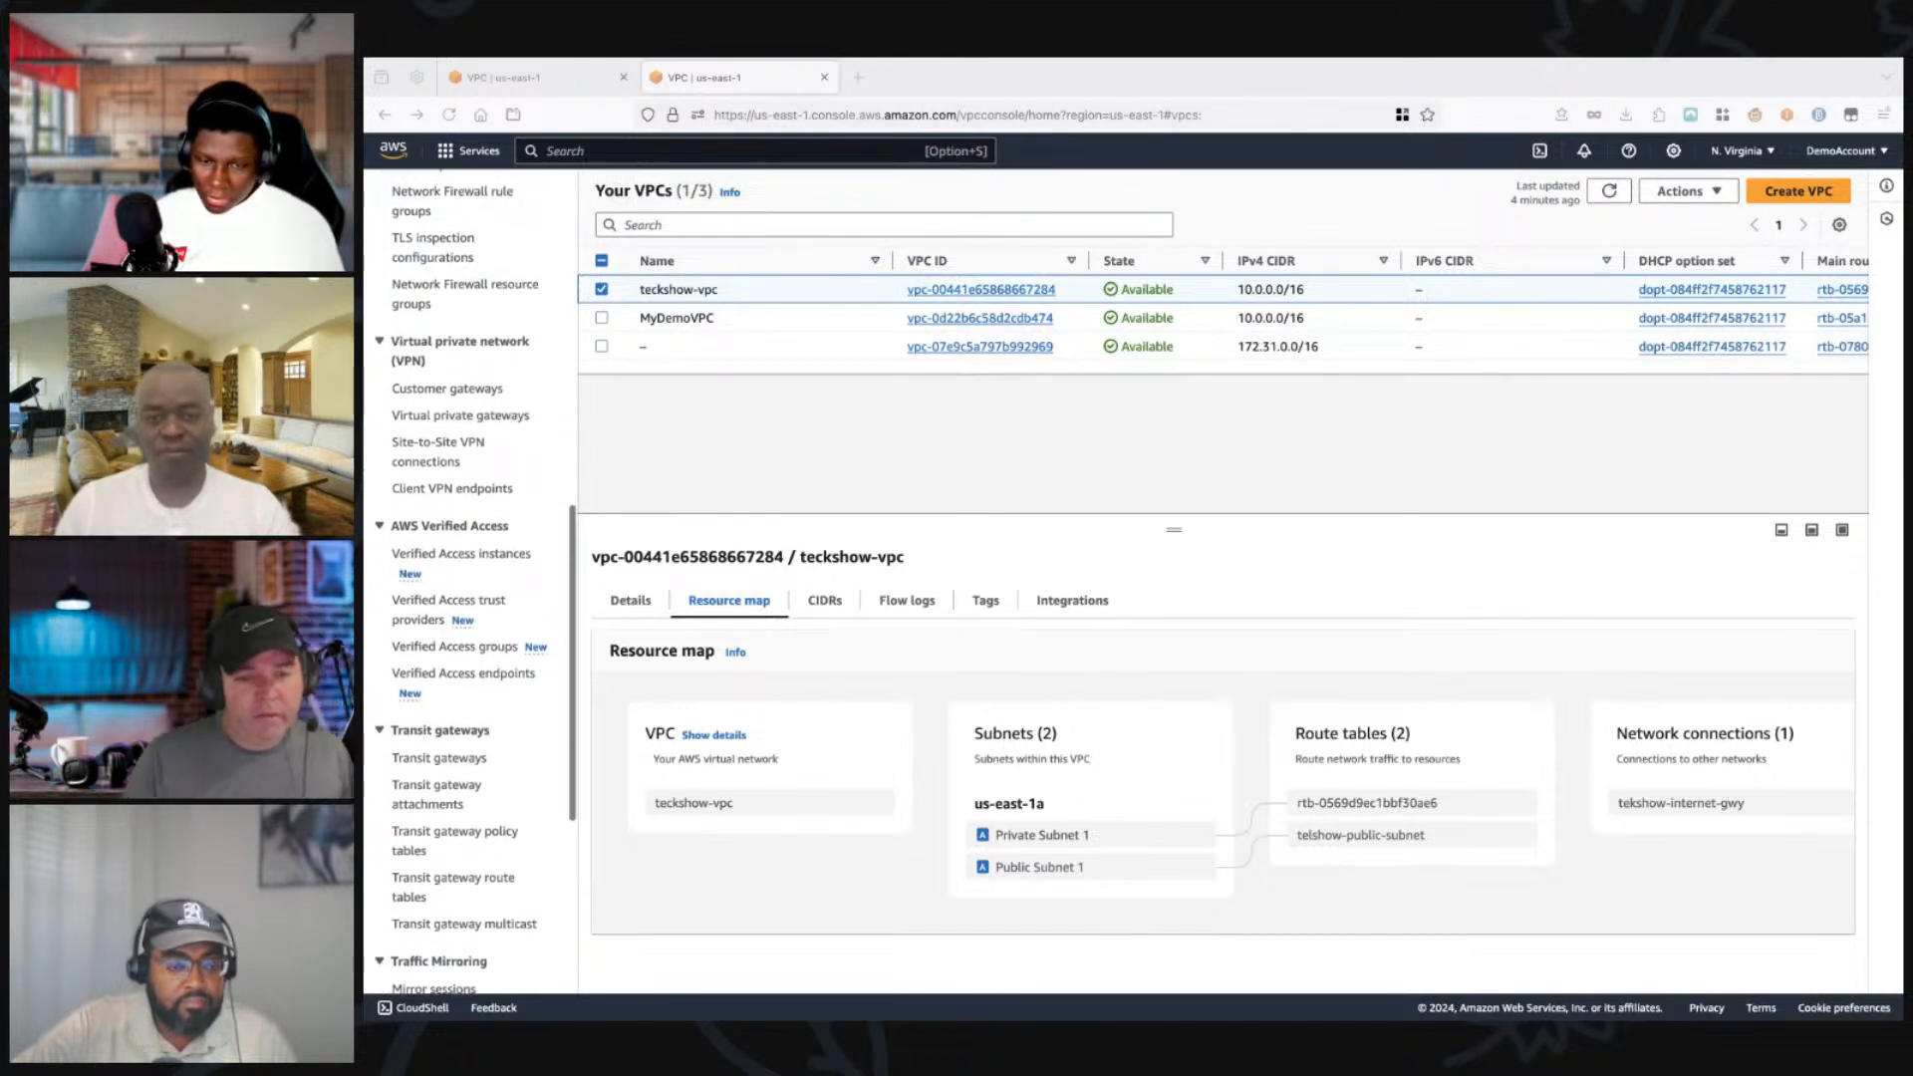
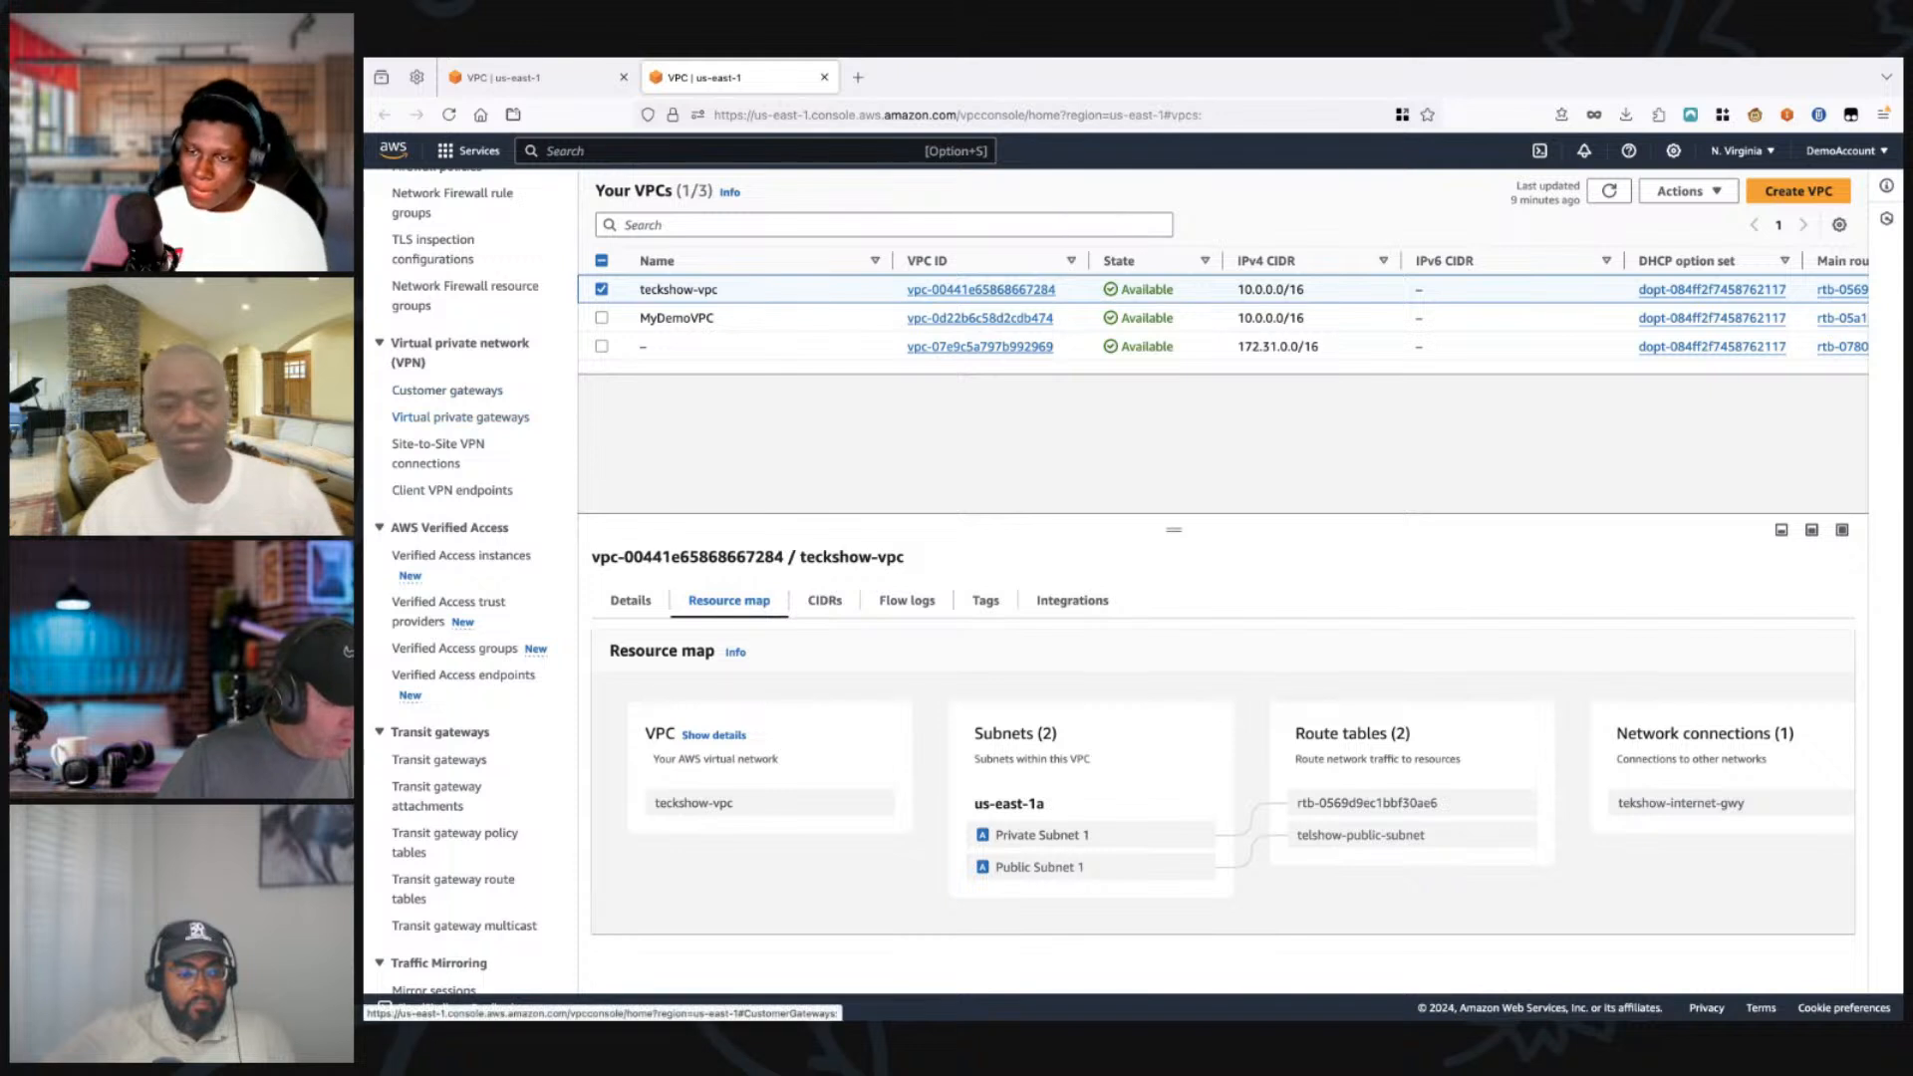
# Step: Return to the telshow-public-subnet route table in the other browser tab and review its subnet associations and routes
pyautogui.click(523, 78)
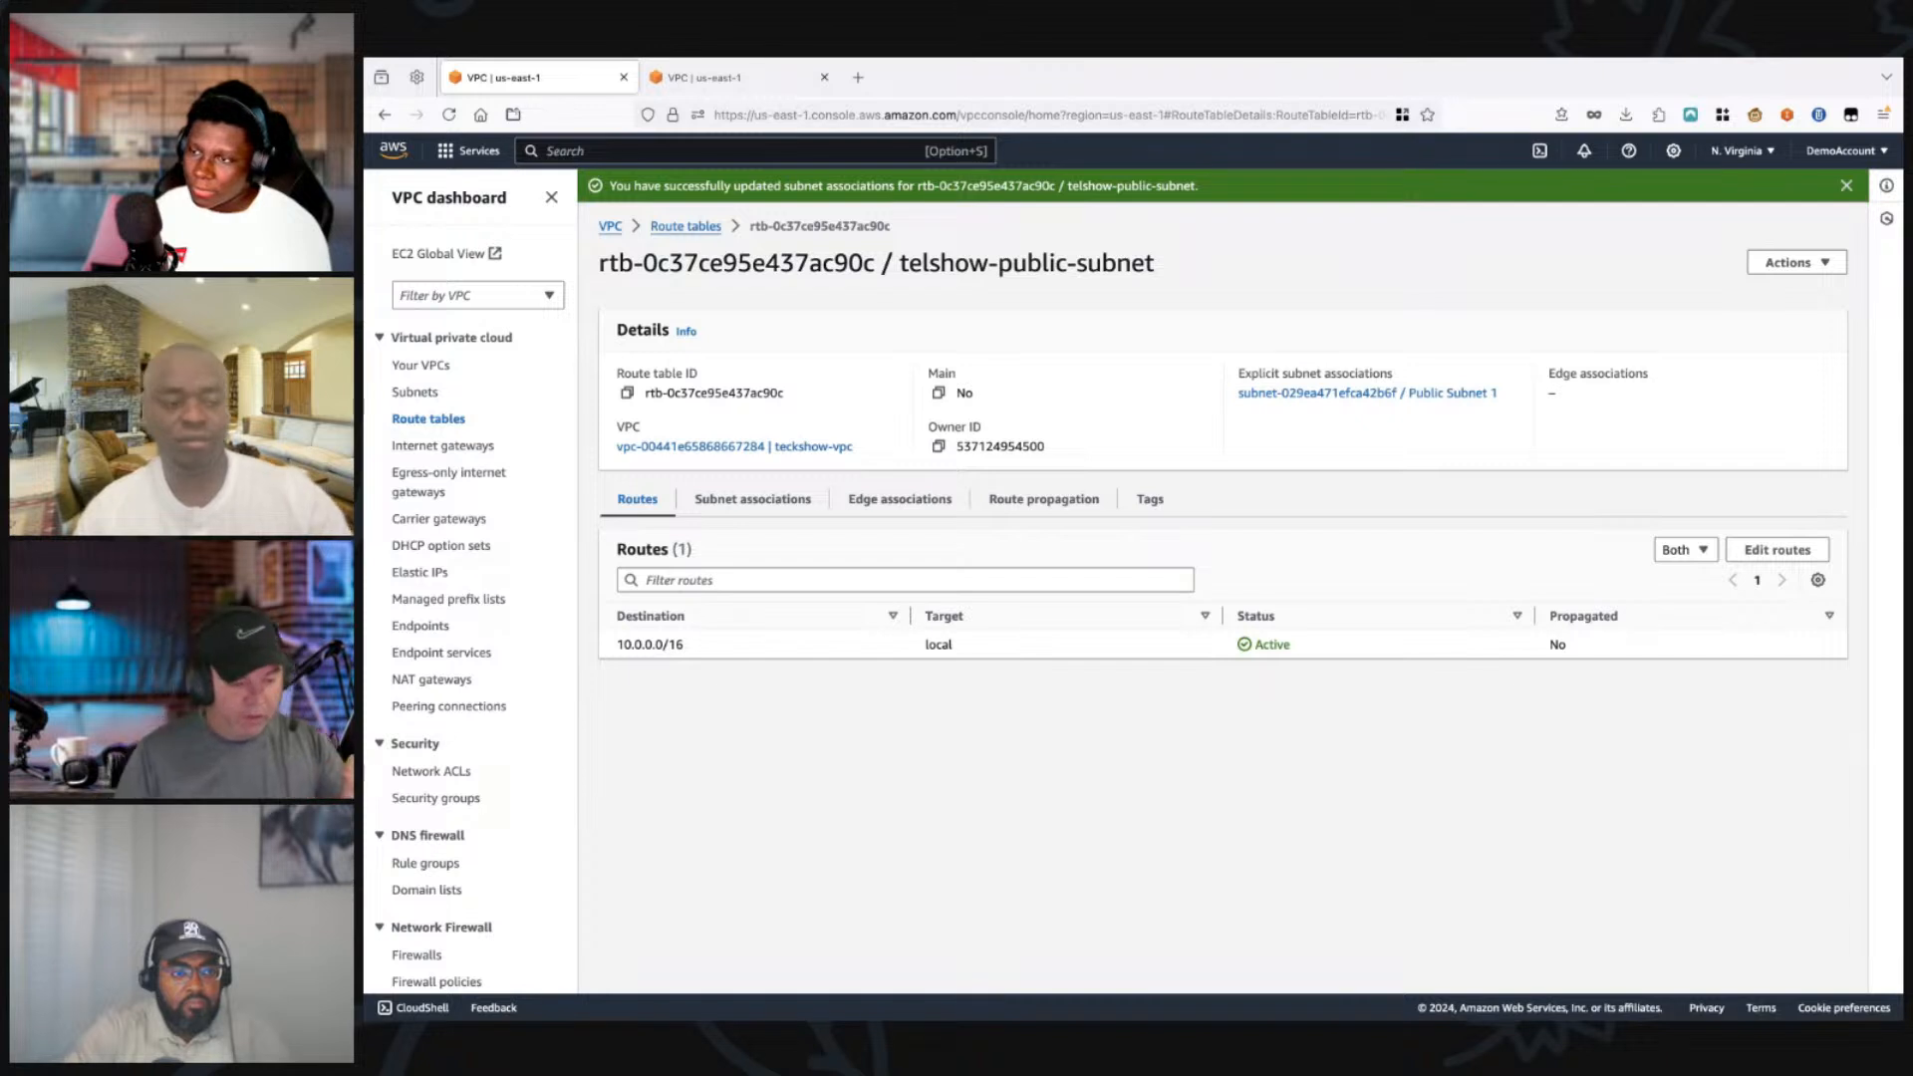
pyautogui.click(752, 500)
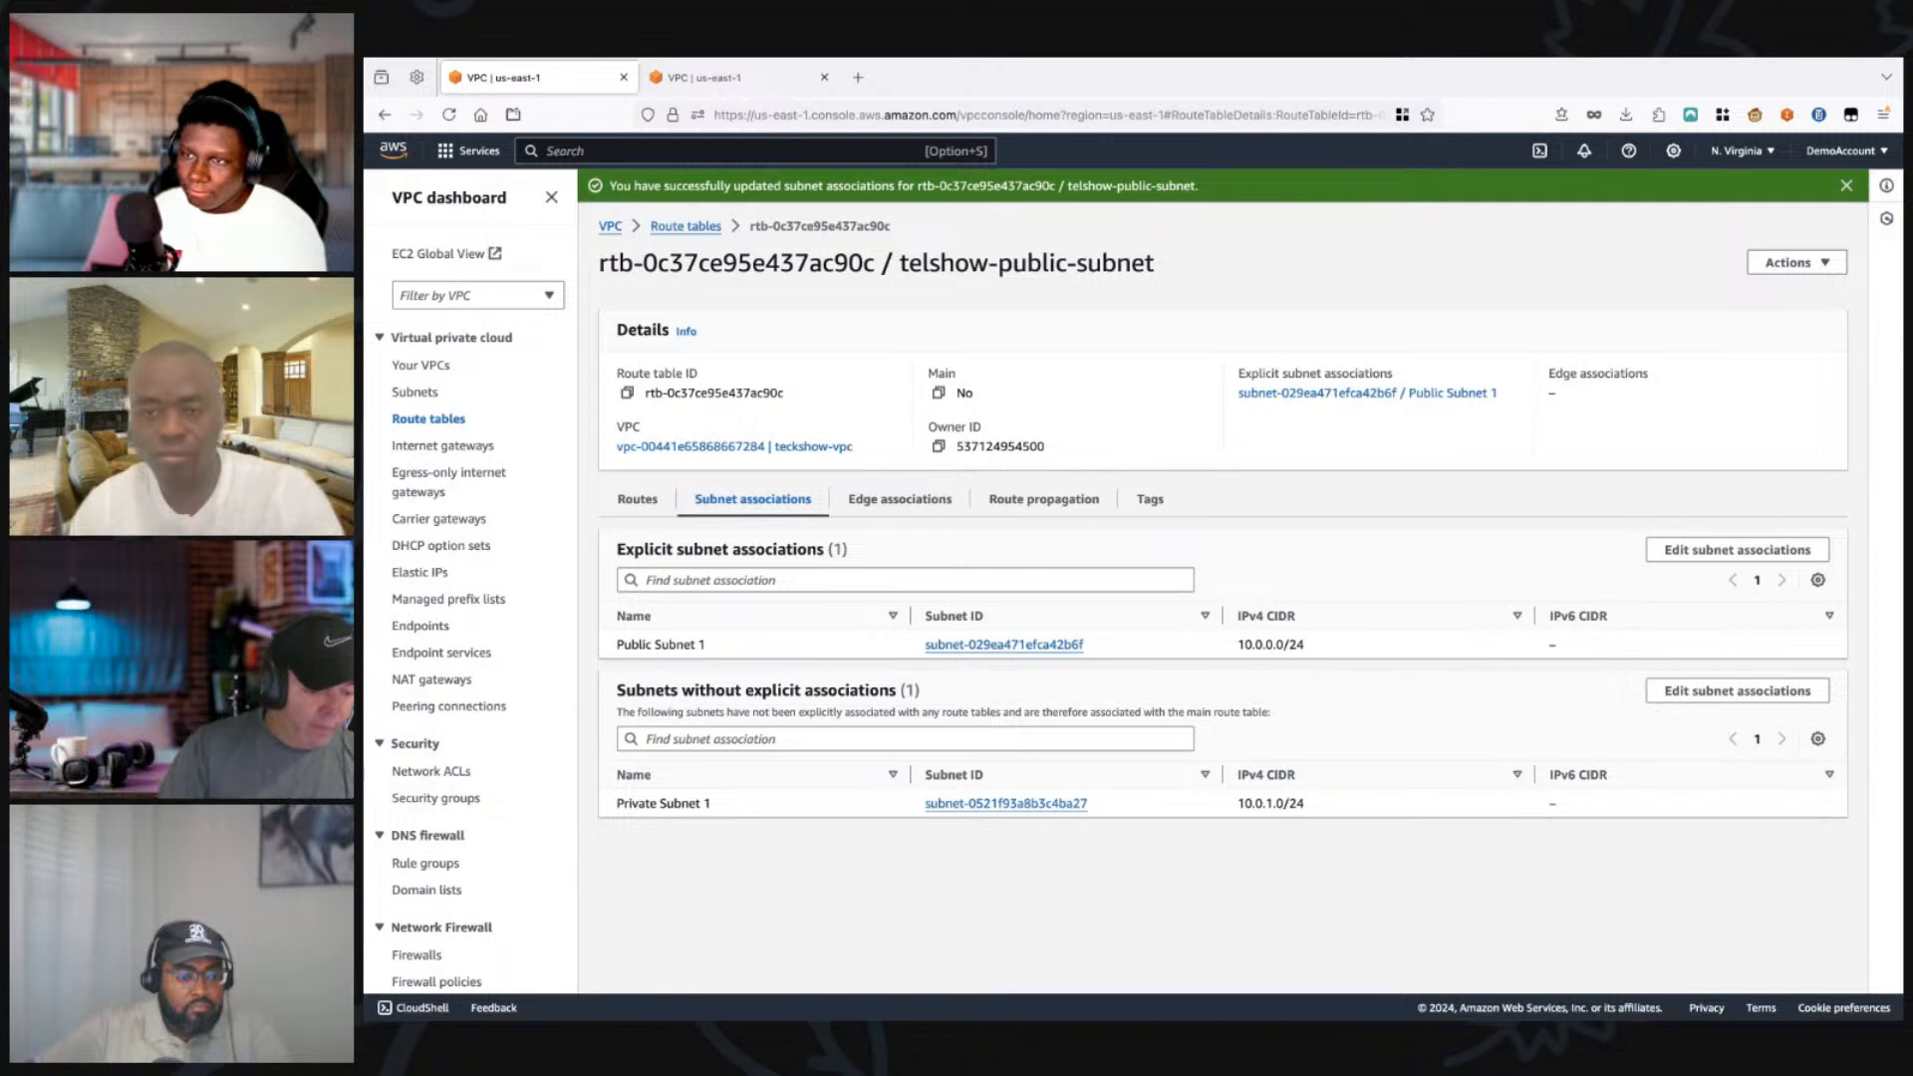
pyautogui.click(637, 500)
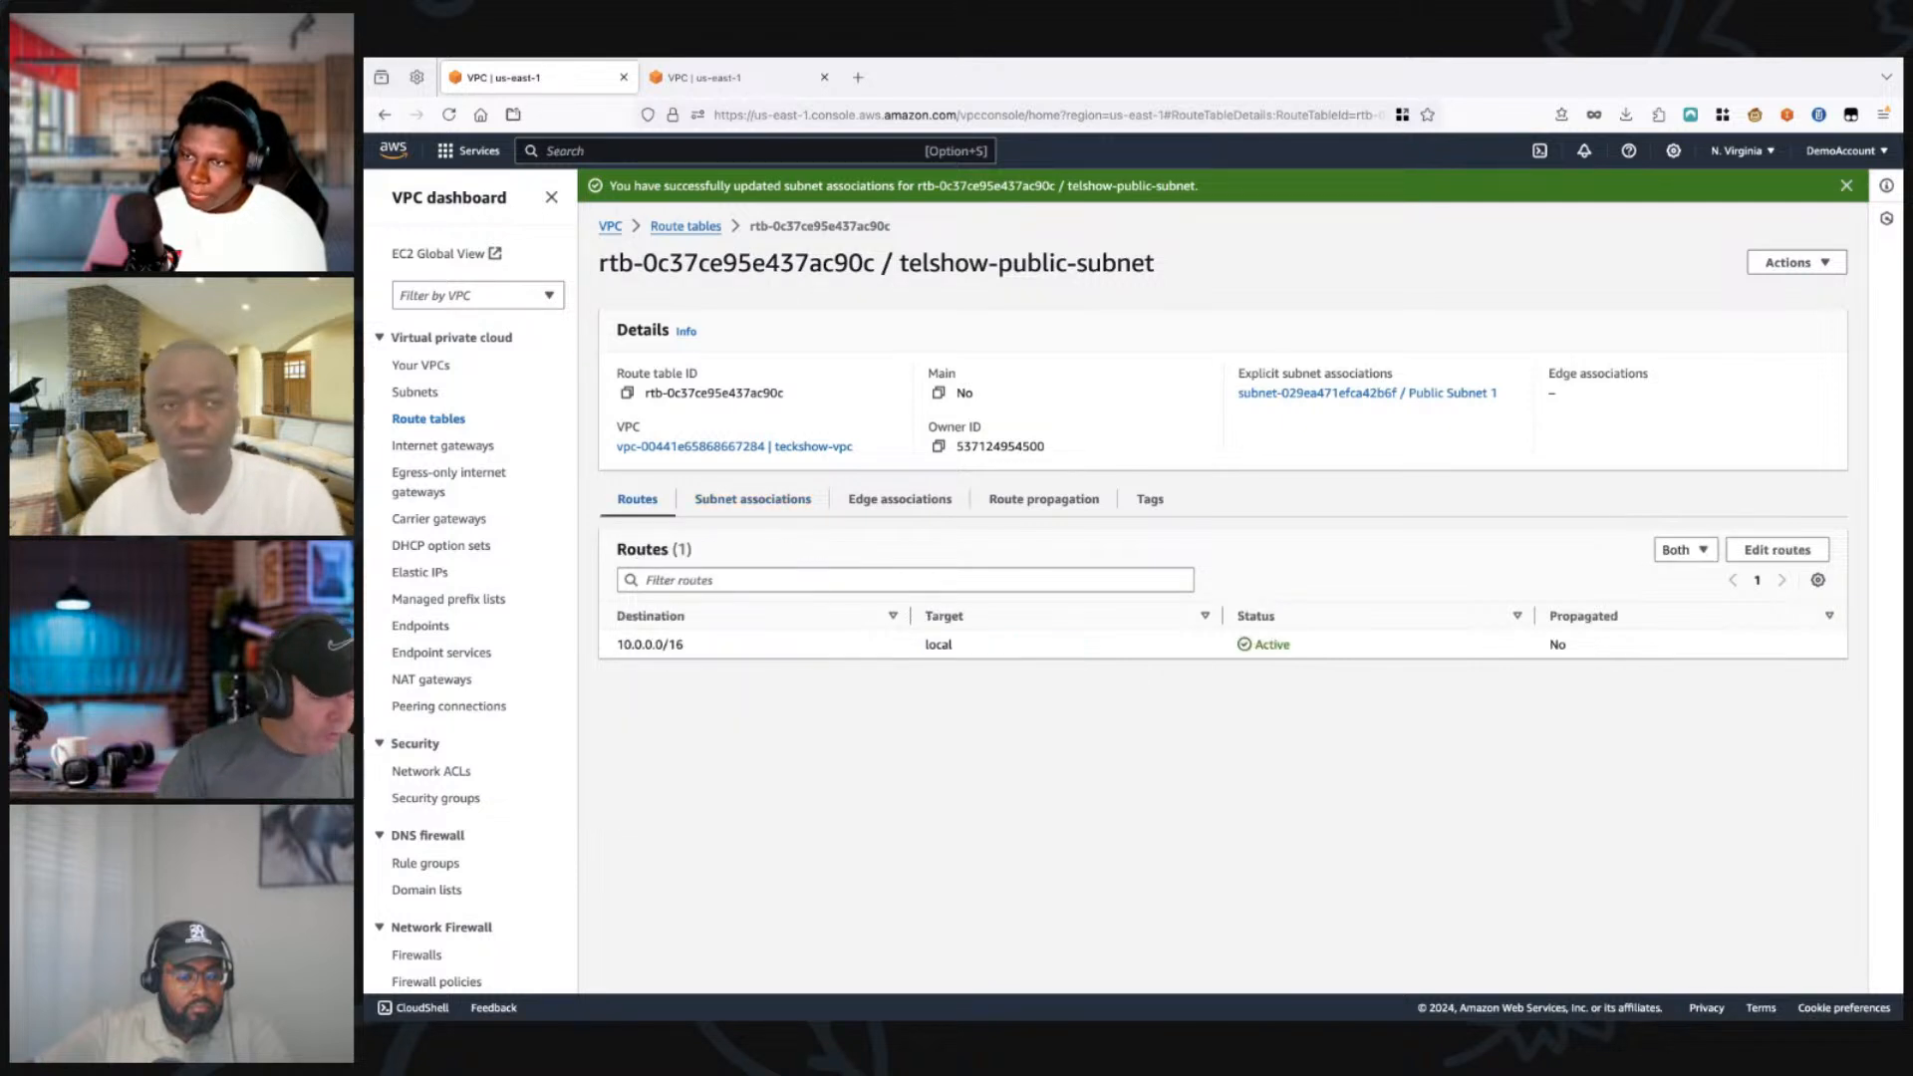
# Step: Add a route for destination 0.0.0.0/0 targeting the internet gateway tekshow-internet-gwy to the telshow-public-subnet route table and save it
pyautogui.click(1778, 551)
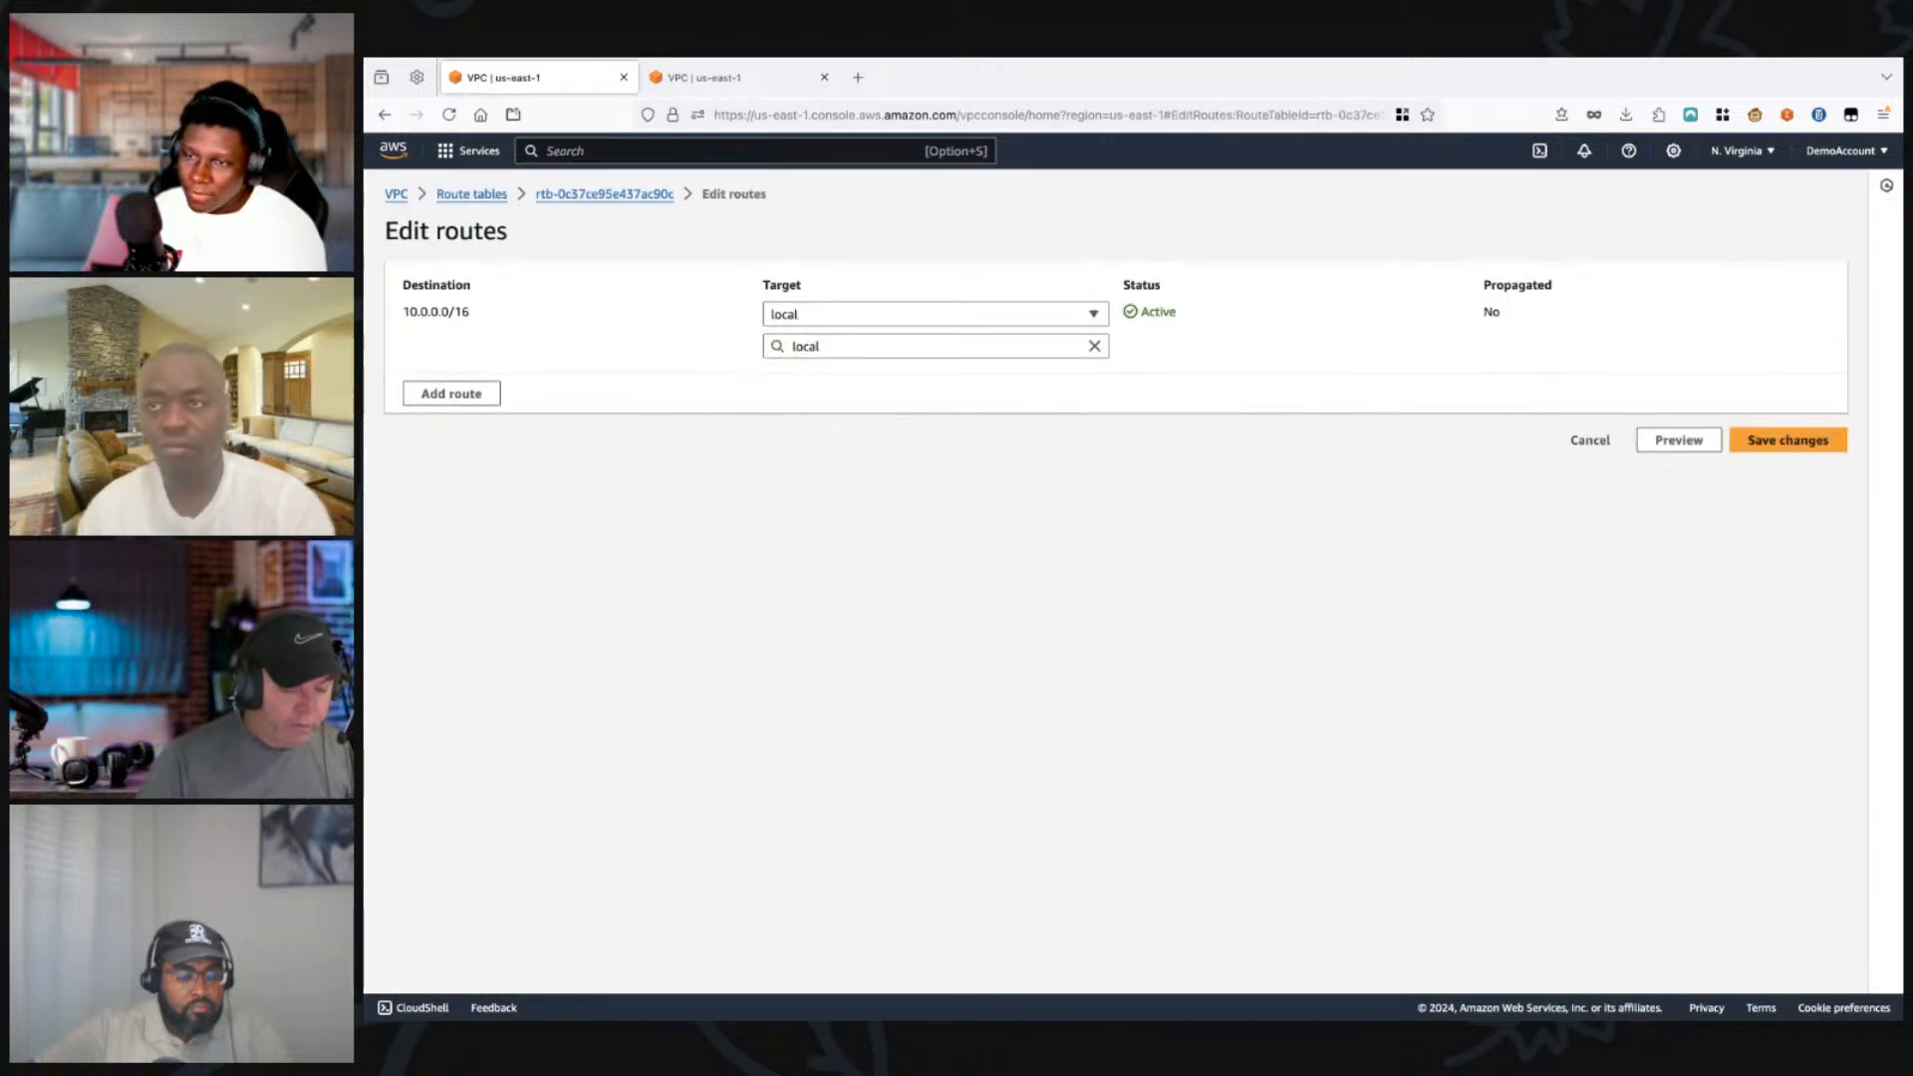
pyautogui.click(451, 394)
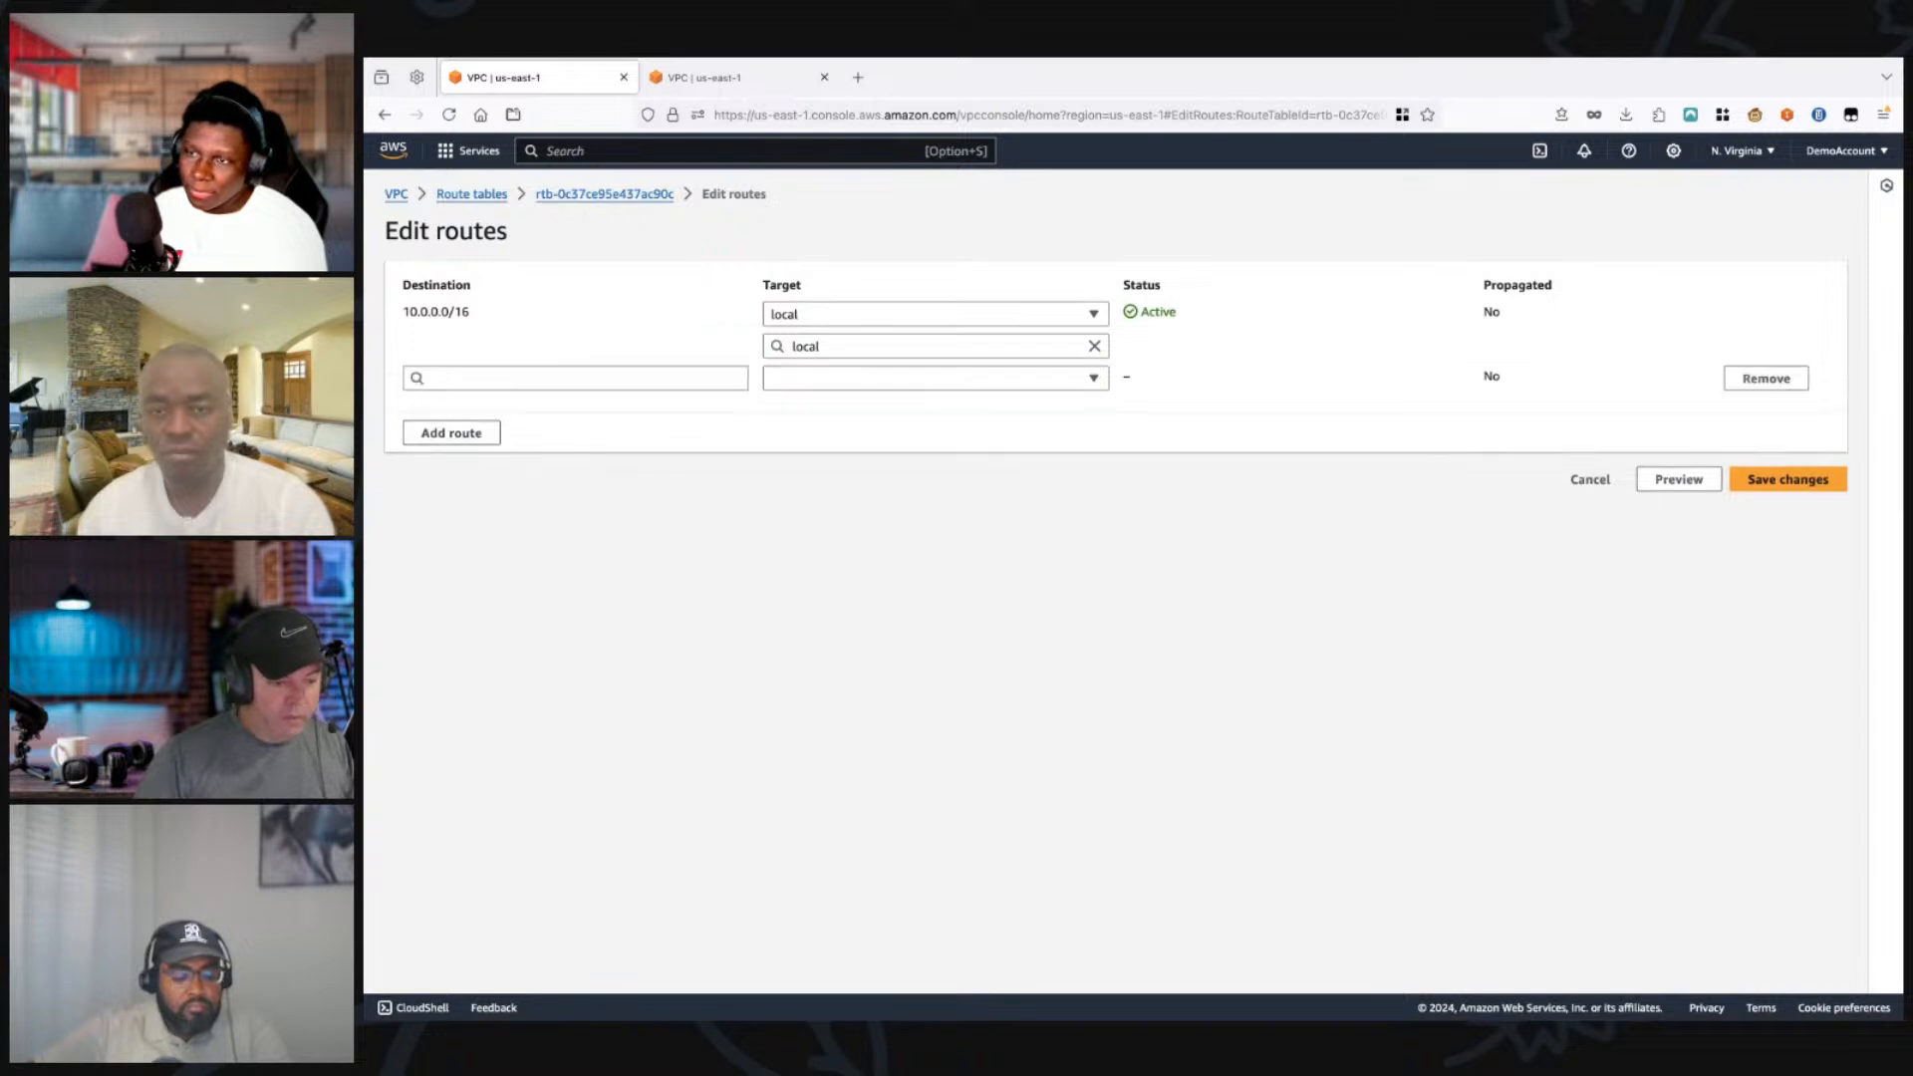
pyautogui.click(575, 378)
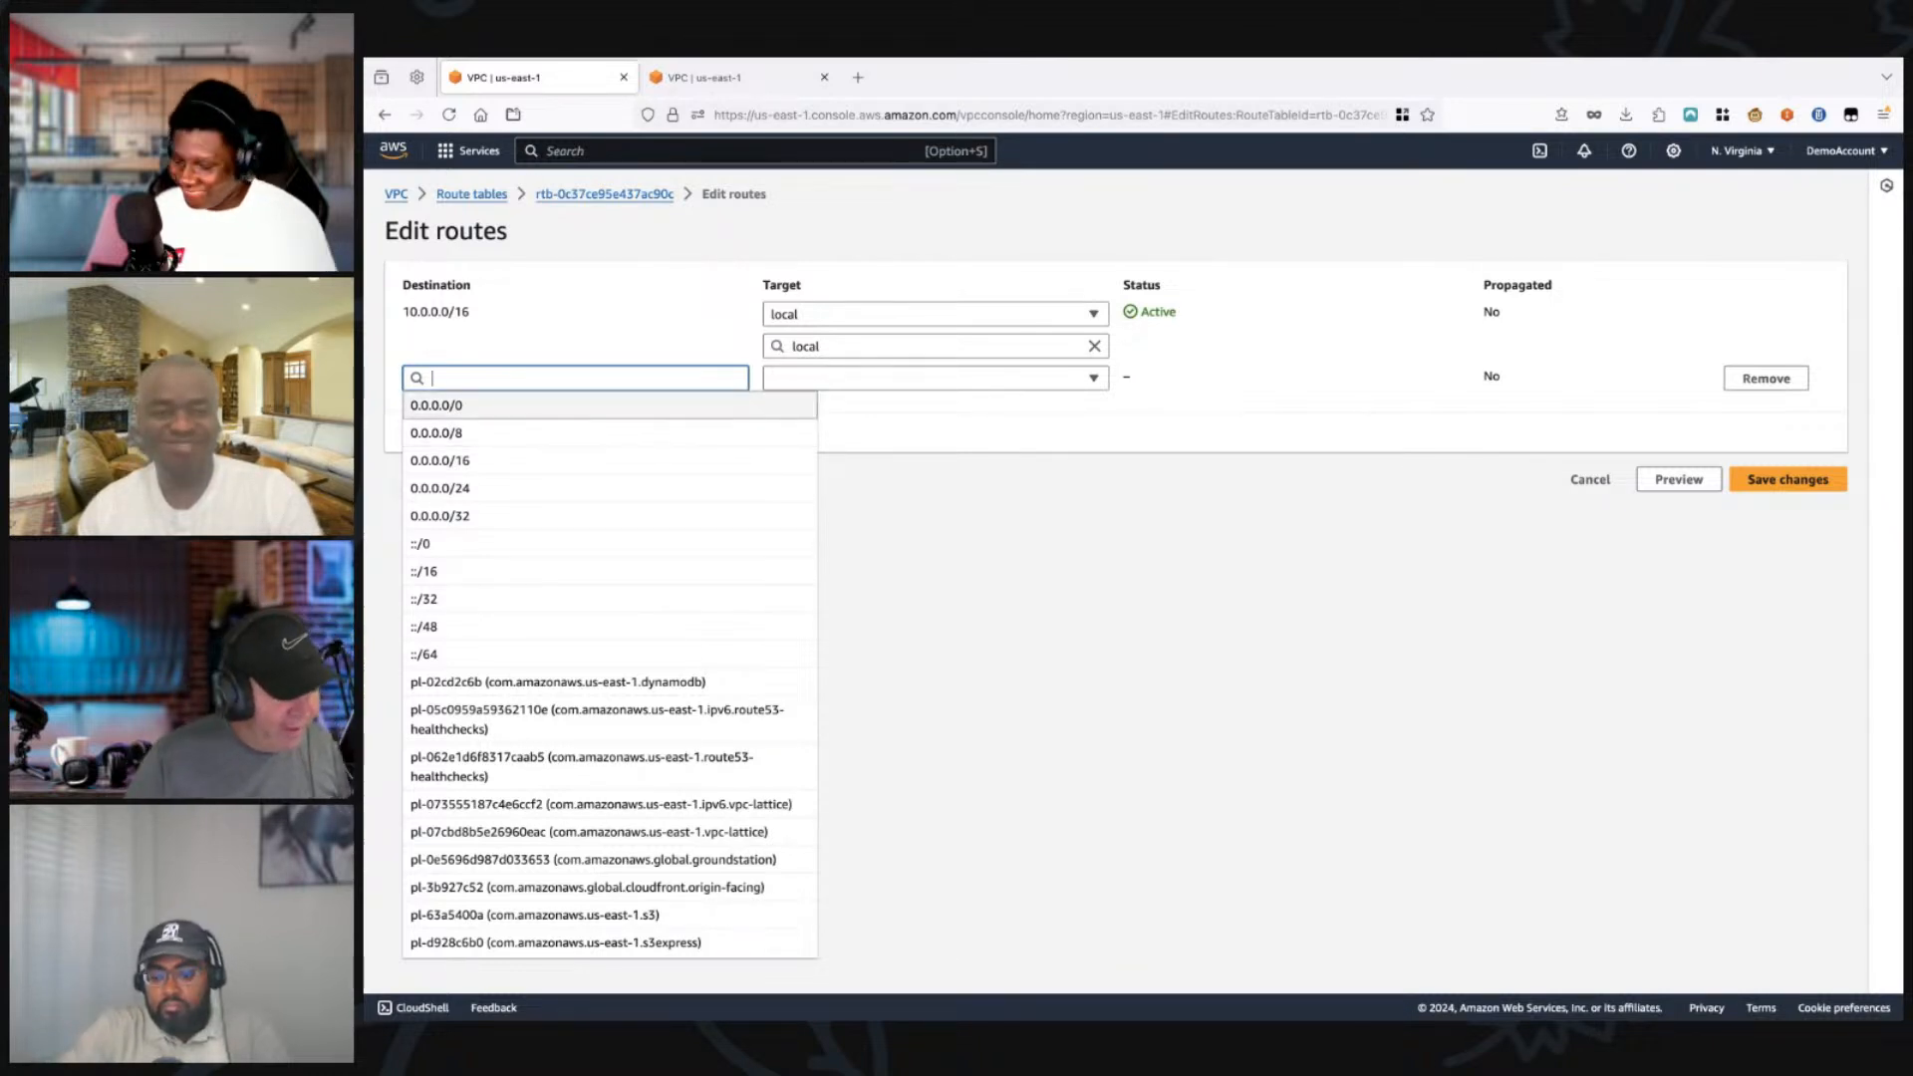
pyautogui.click(437, 405)
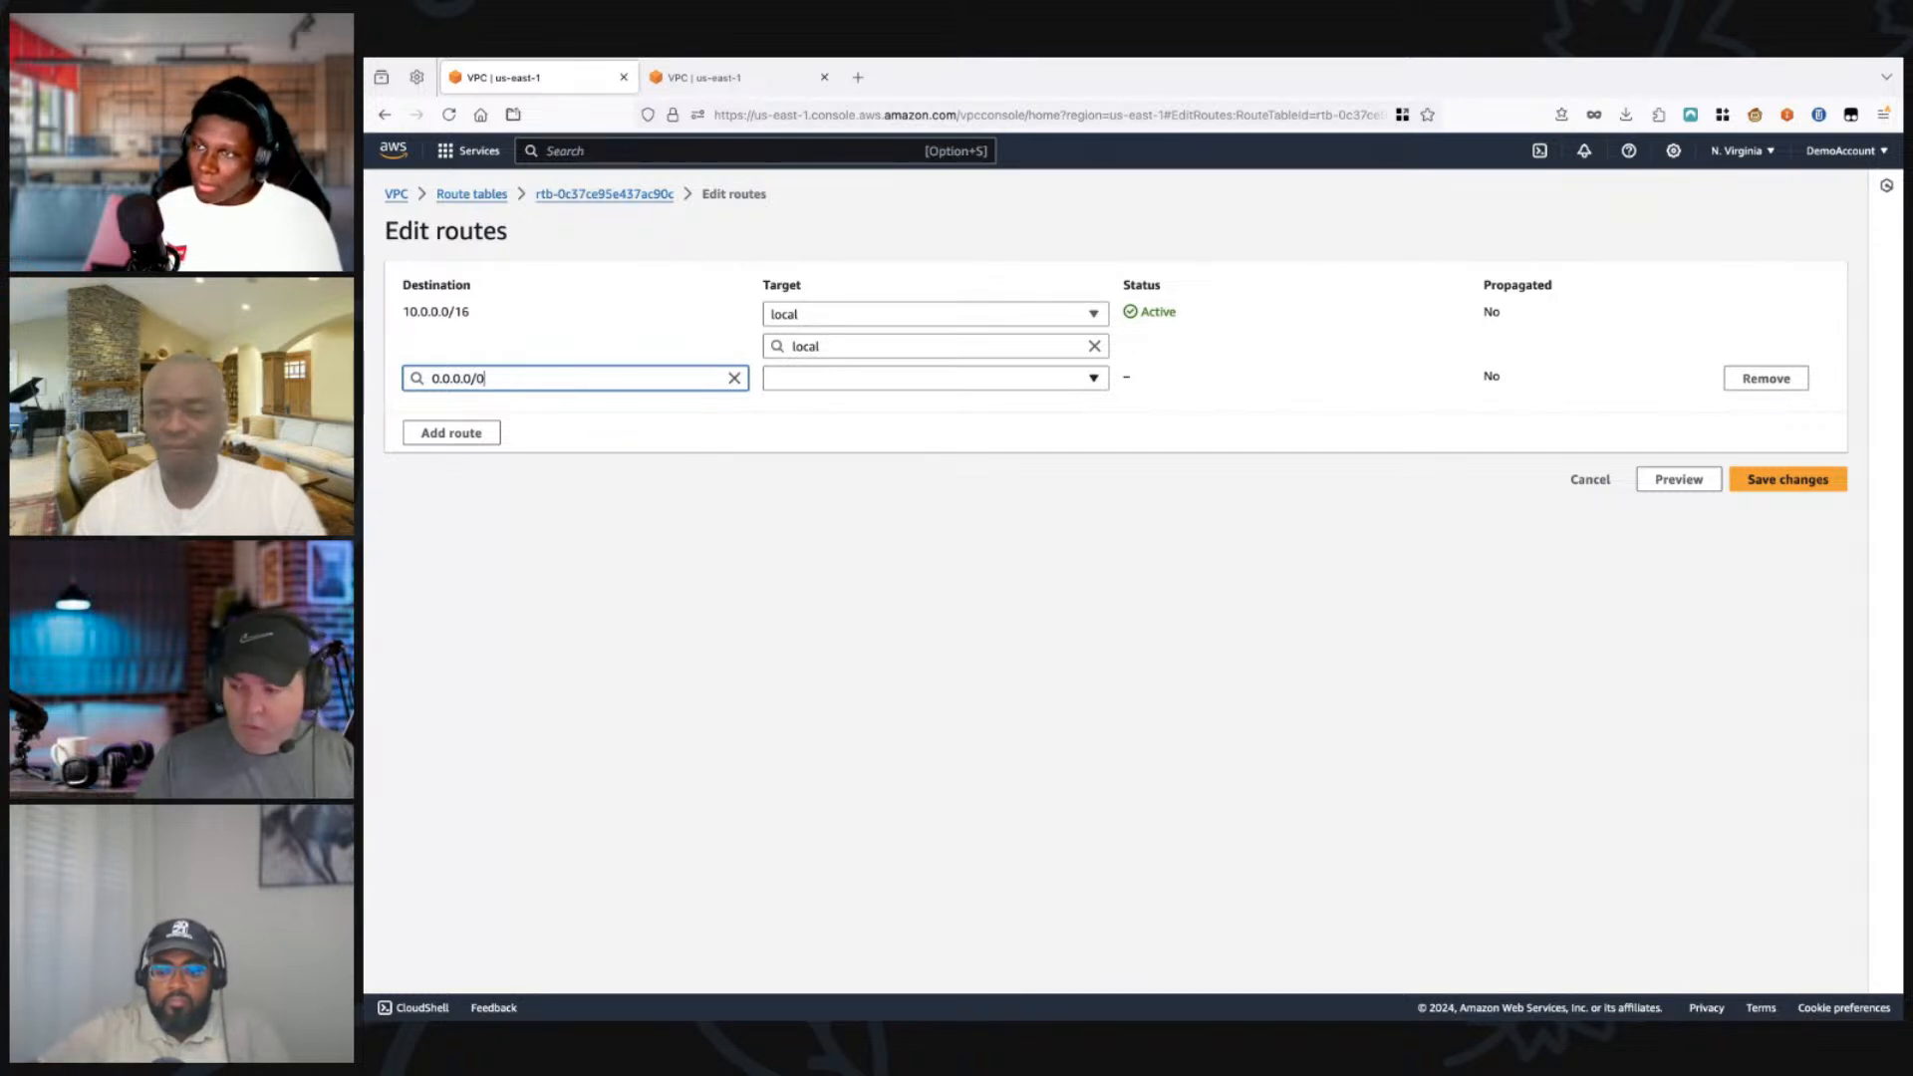
pyautogui.click(934, 378)
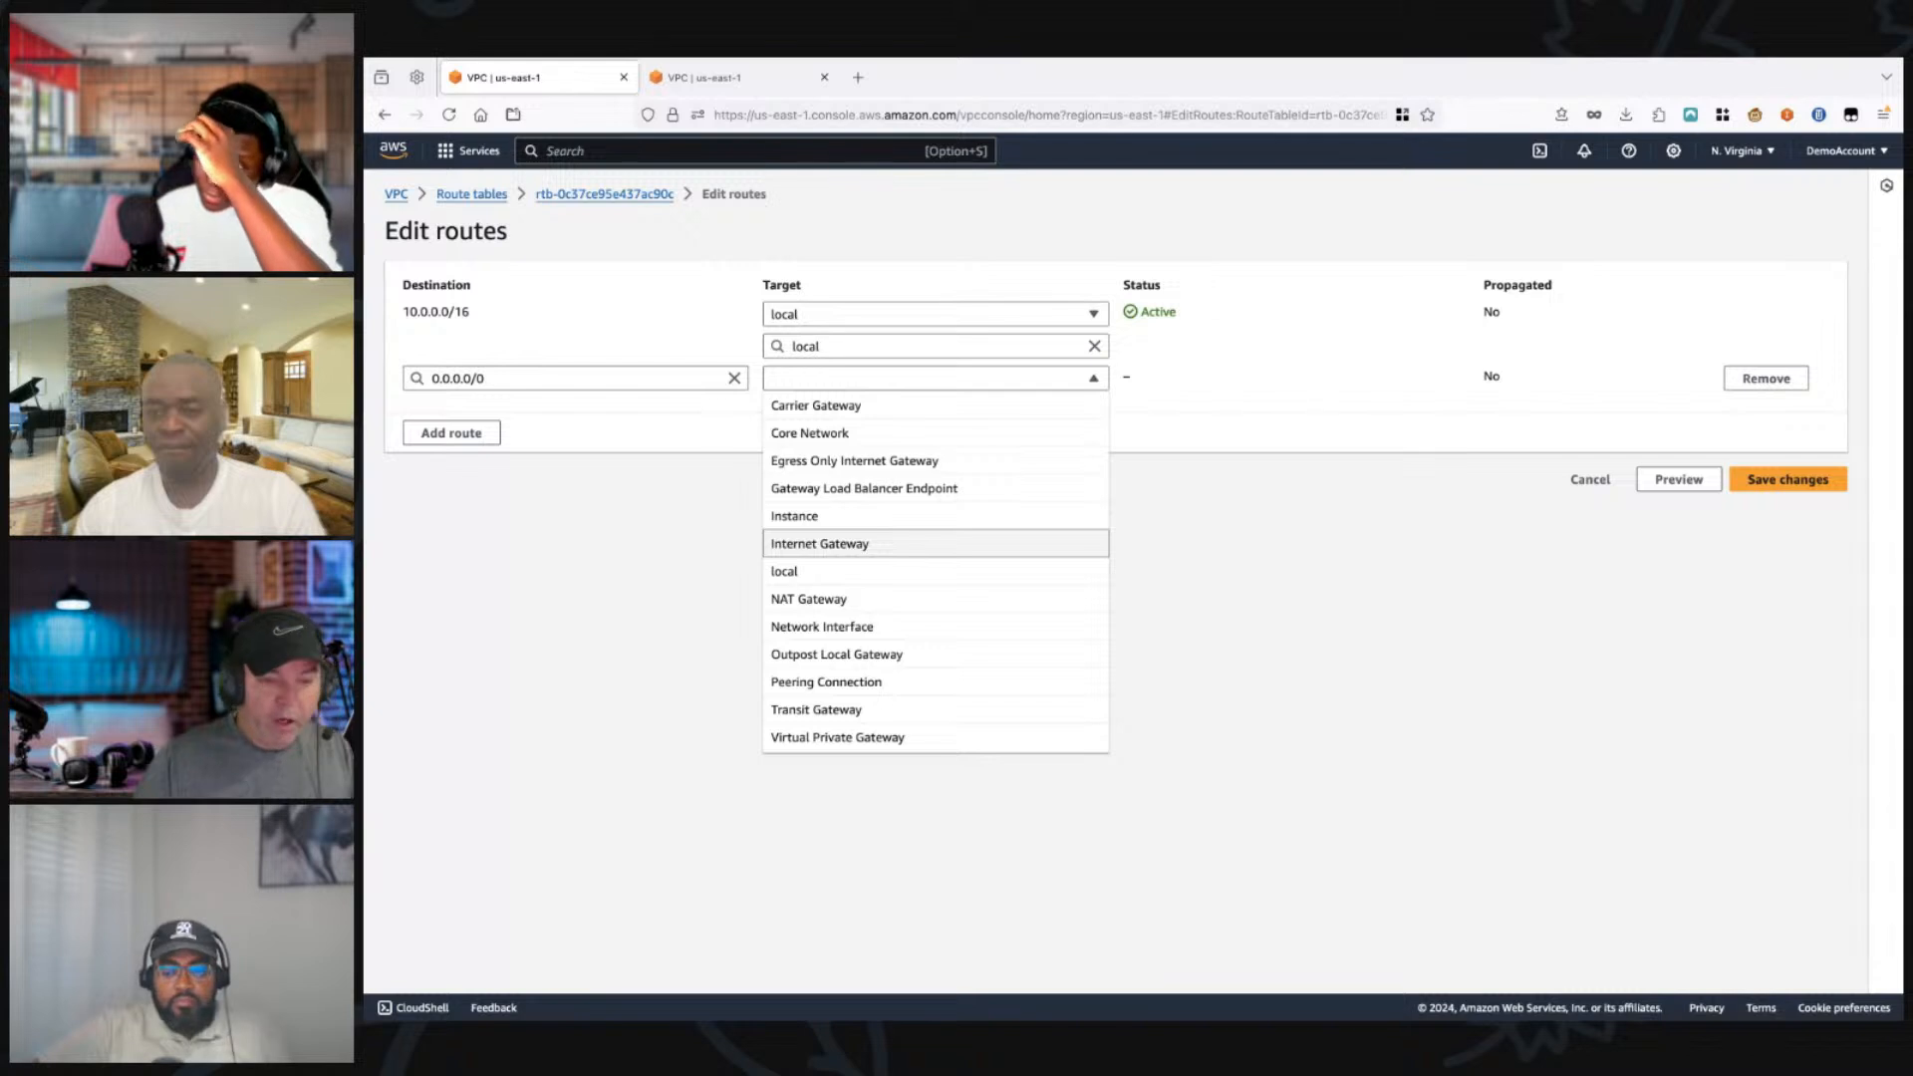
pyautogui.press('Return')
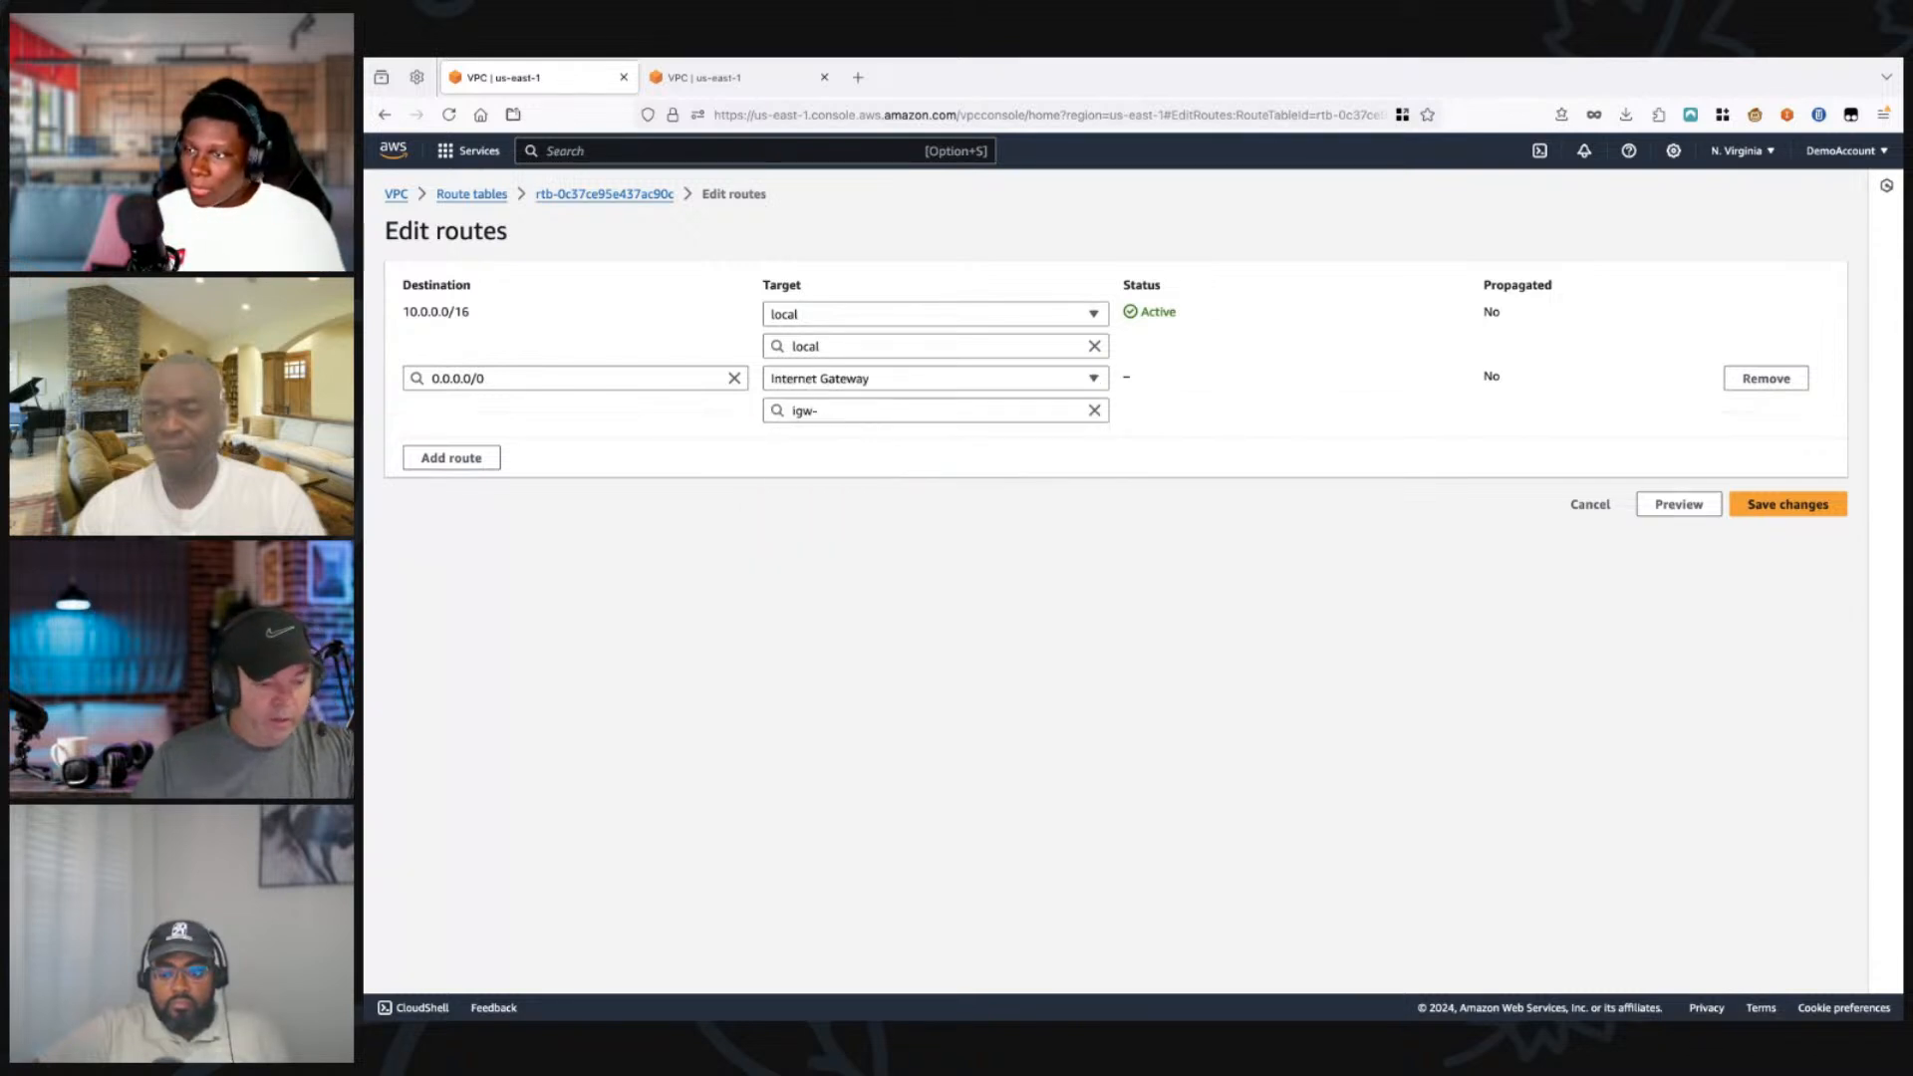
pyautogui.click(935, 410)
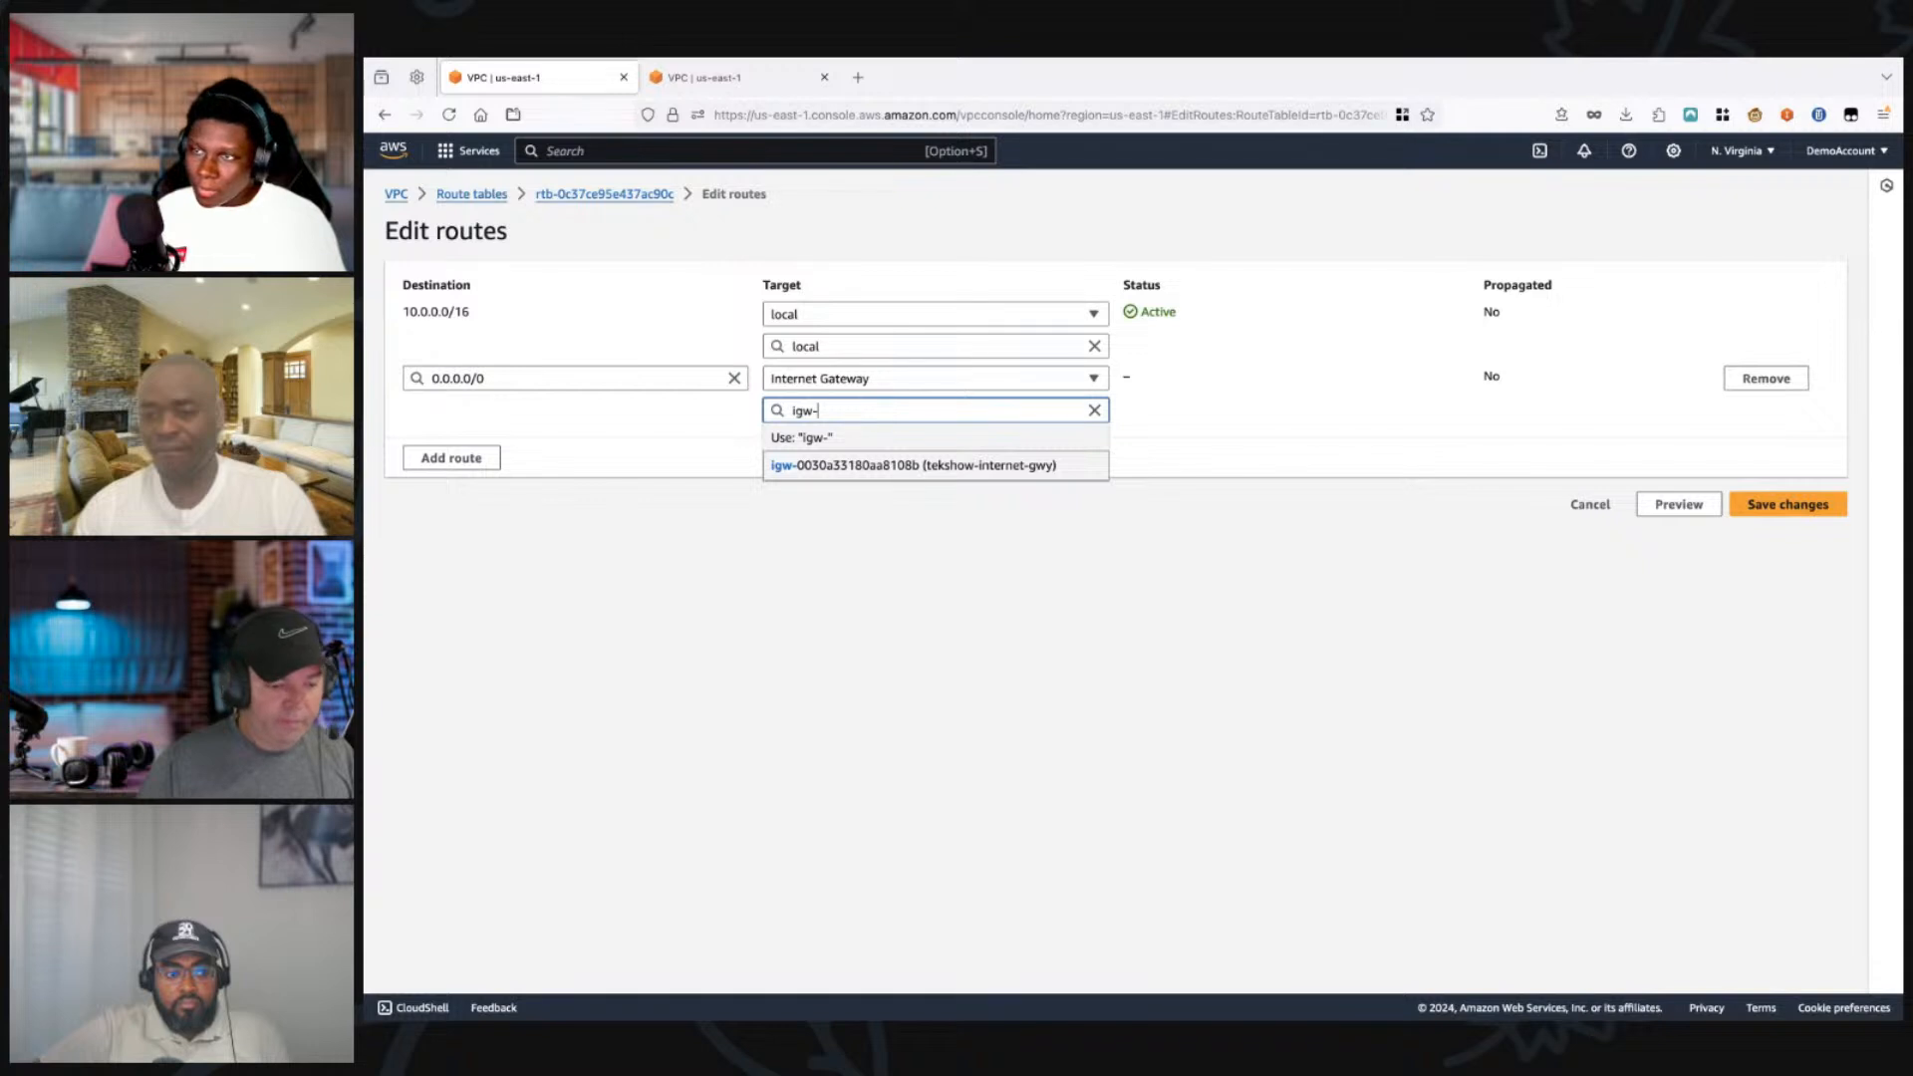
pyautogui.click(935, 465)
pyautogui.click(1788, 504)
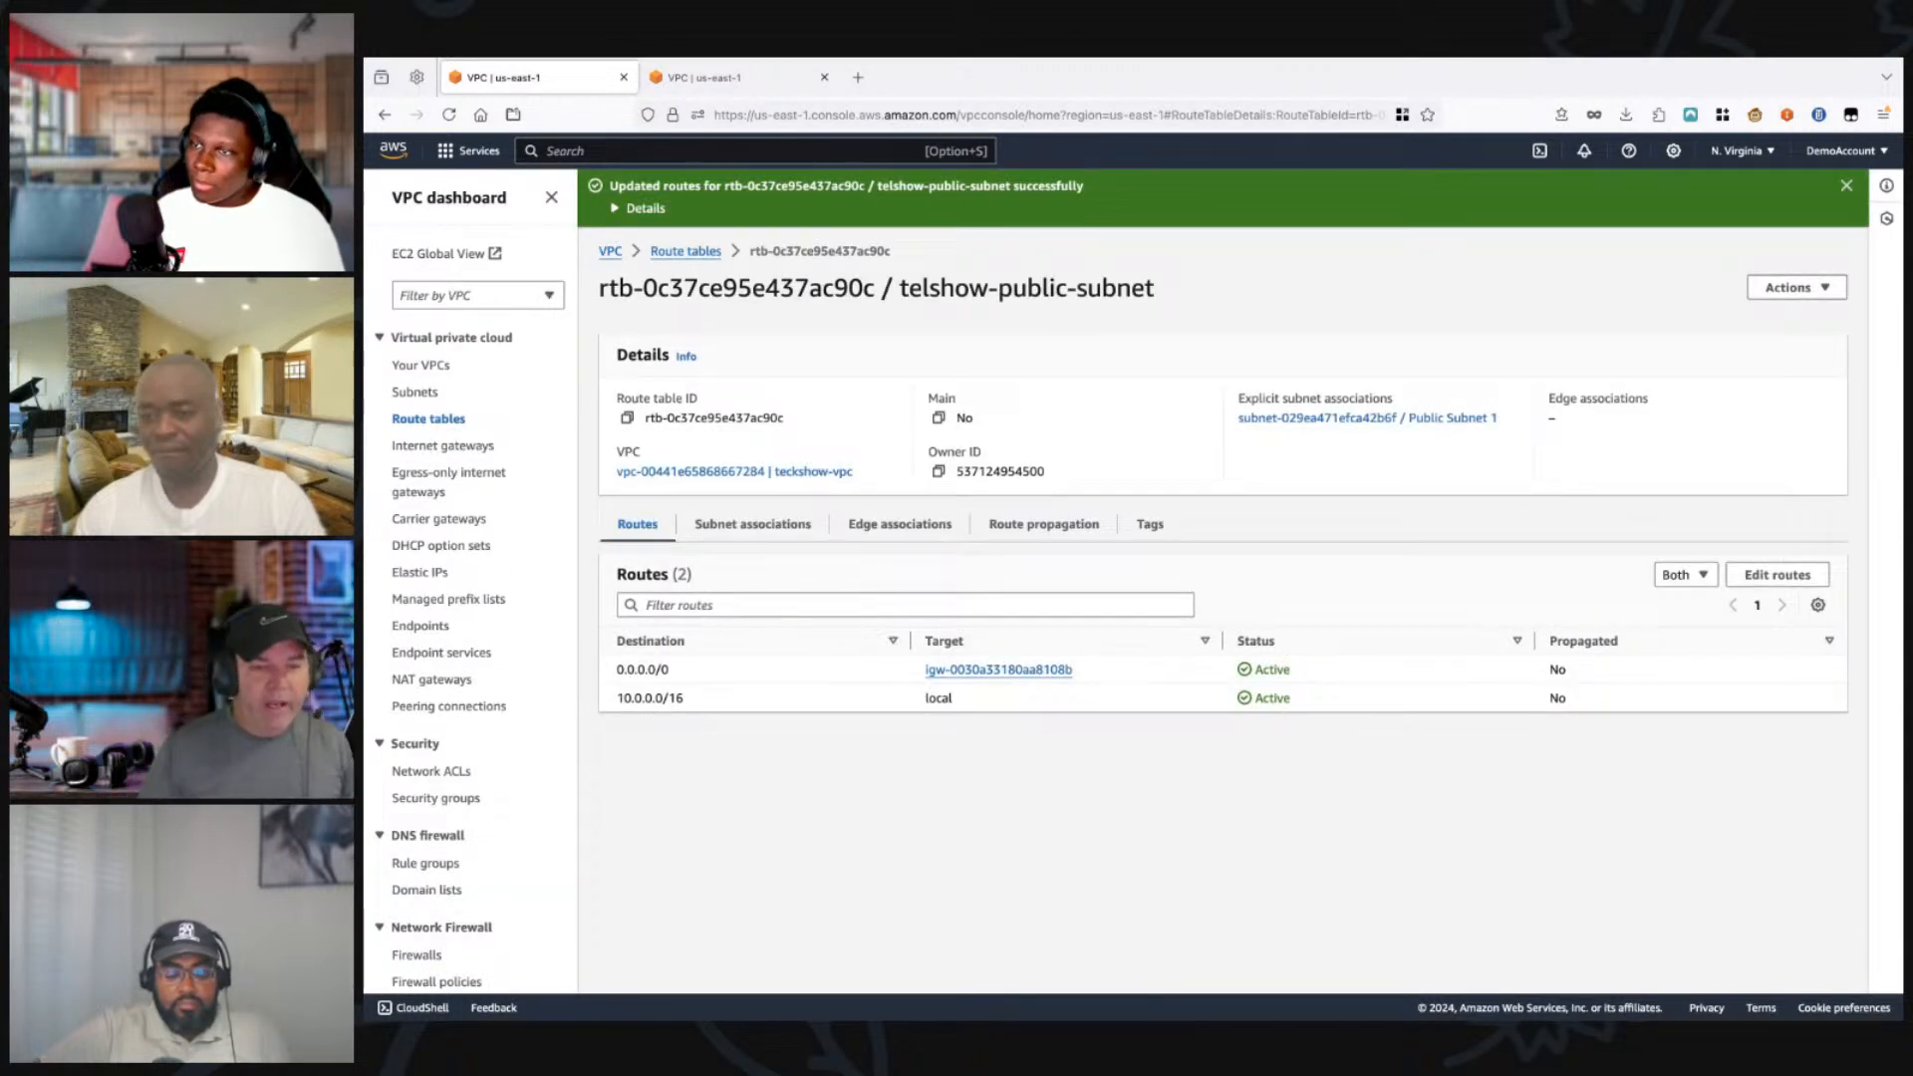
# Step: Check the new route's target and destination, then reload the VPC list in the other browser tab and examine teckshow-vpc's resource map
pyautogui.moveTo(968, 670); pyautogui.dragTo(925, 669)
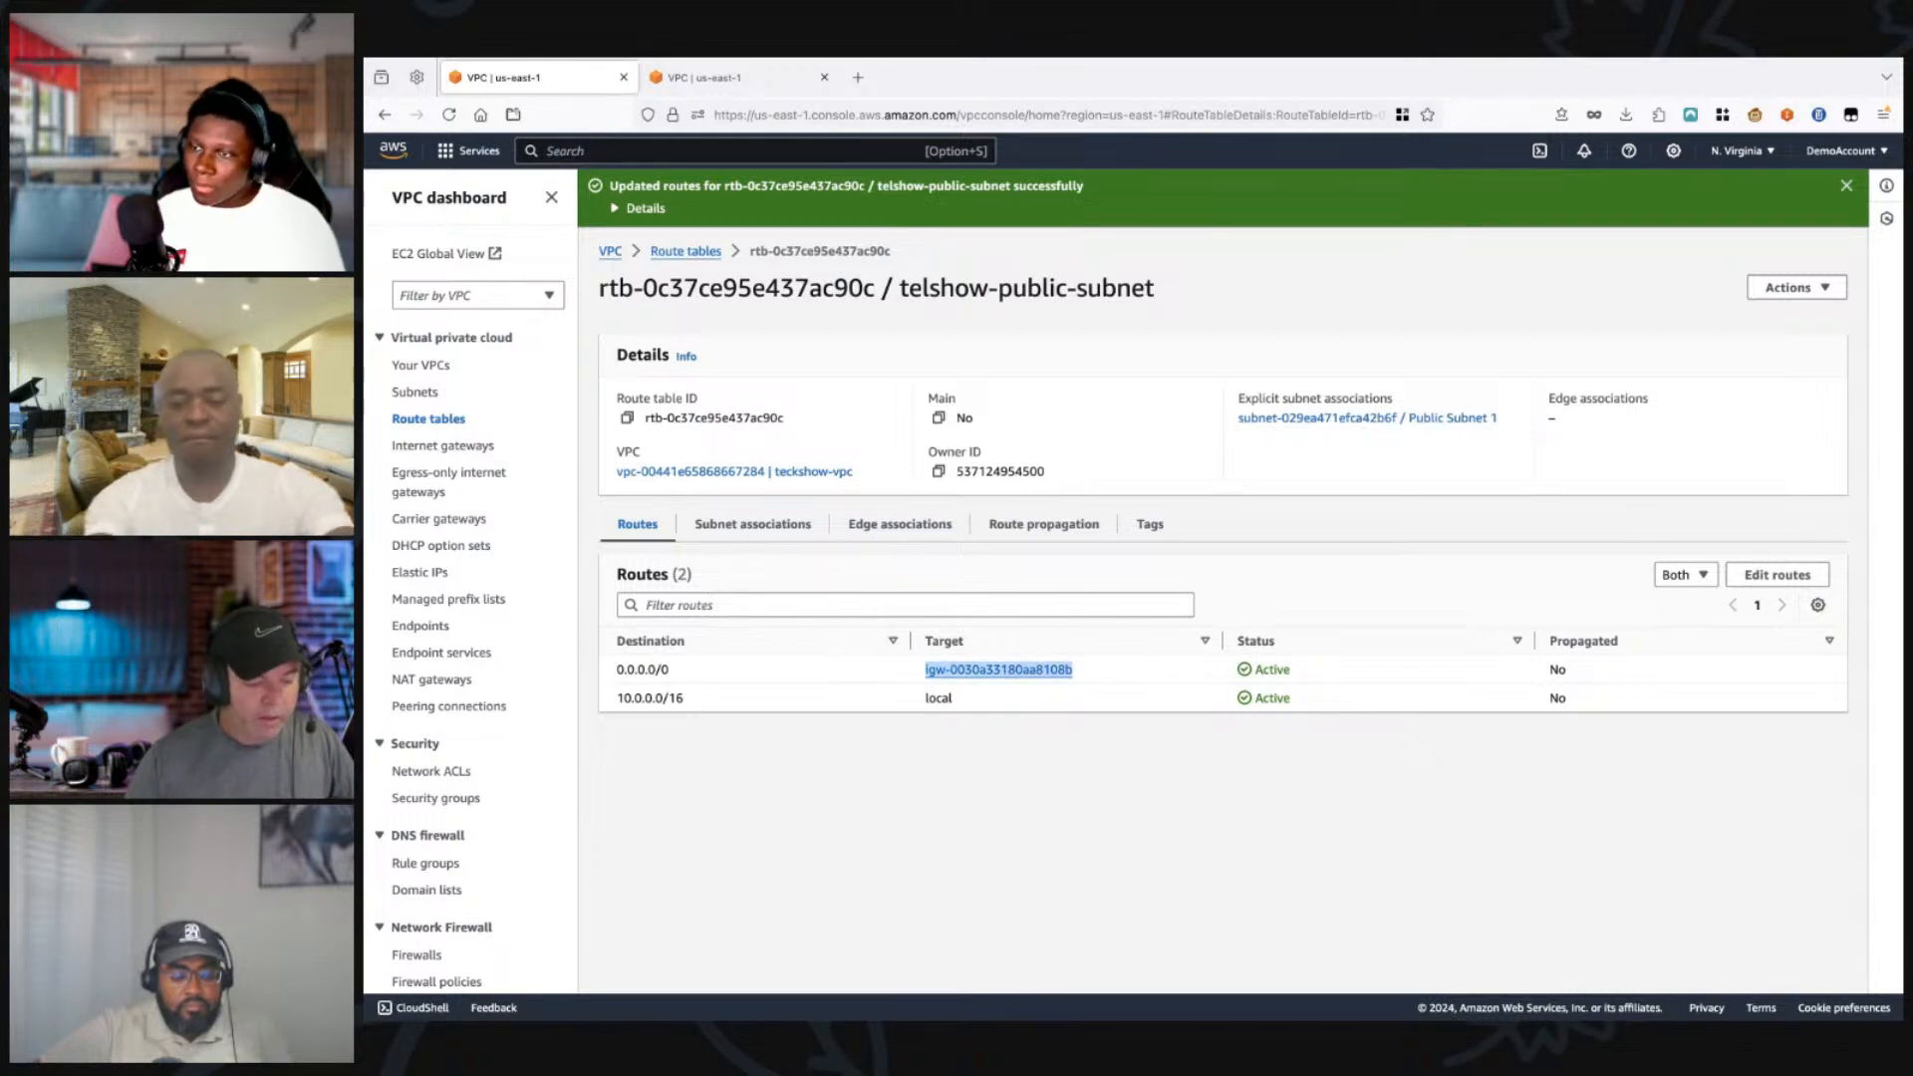
pyautogui.moveTo(669, 669); pyautogui.dragTo(617, 669)
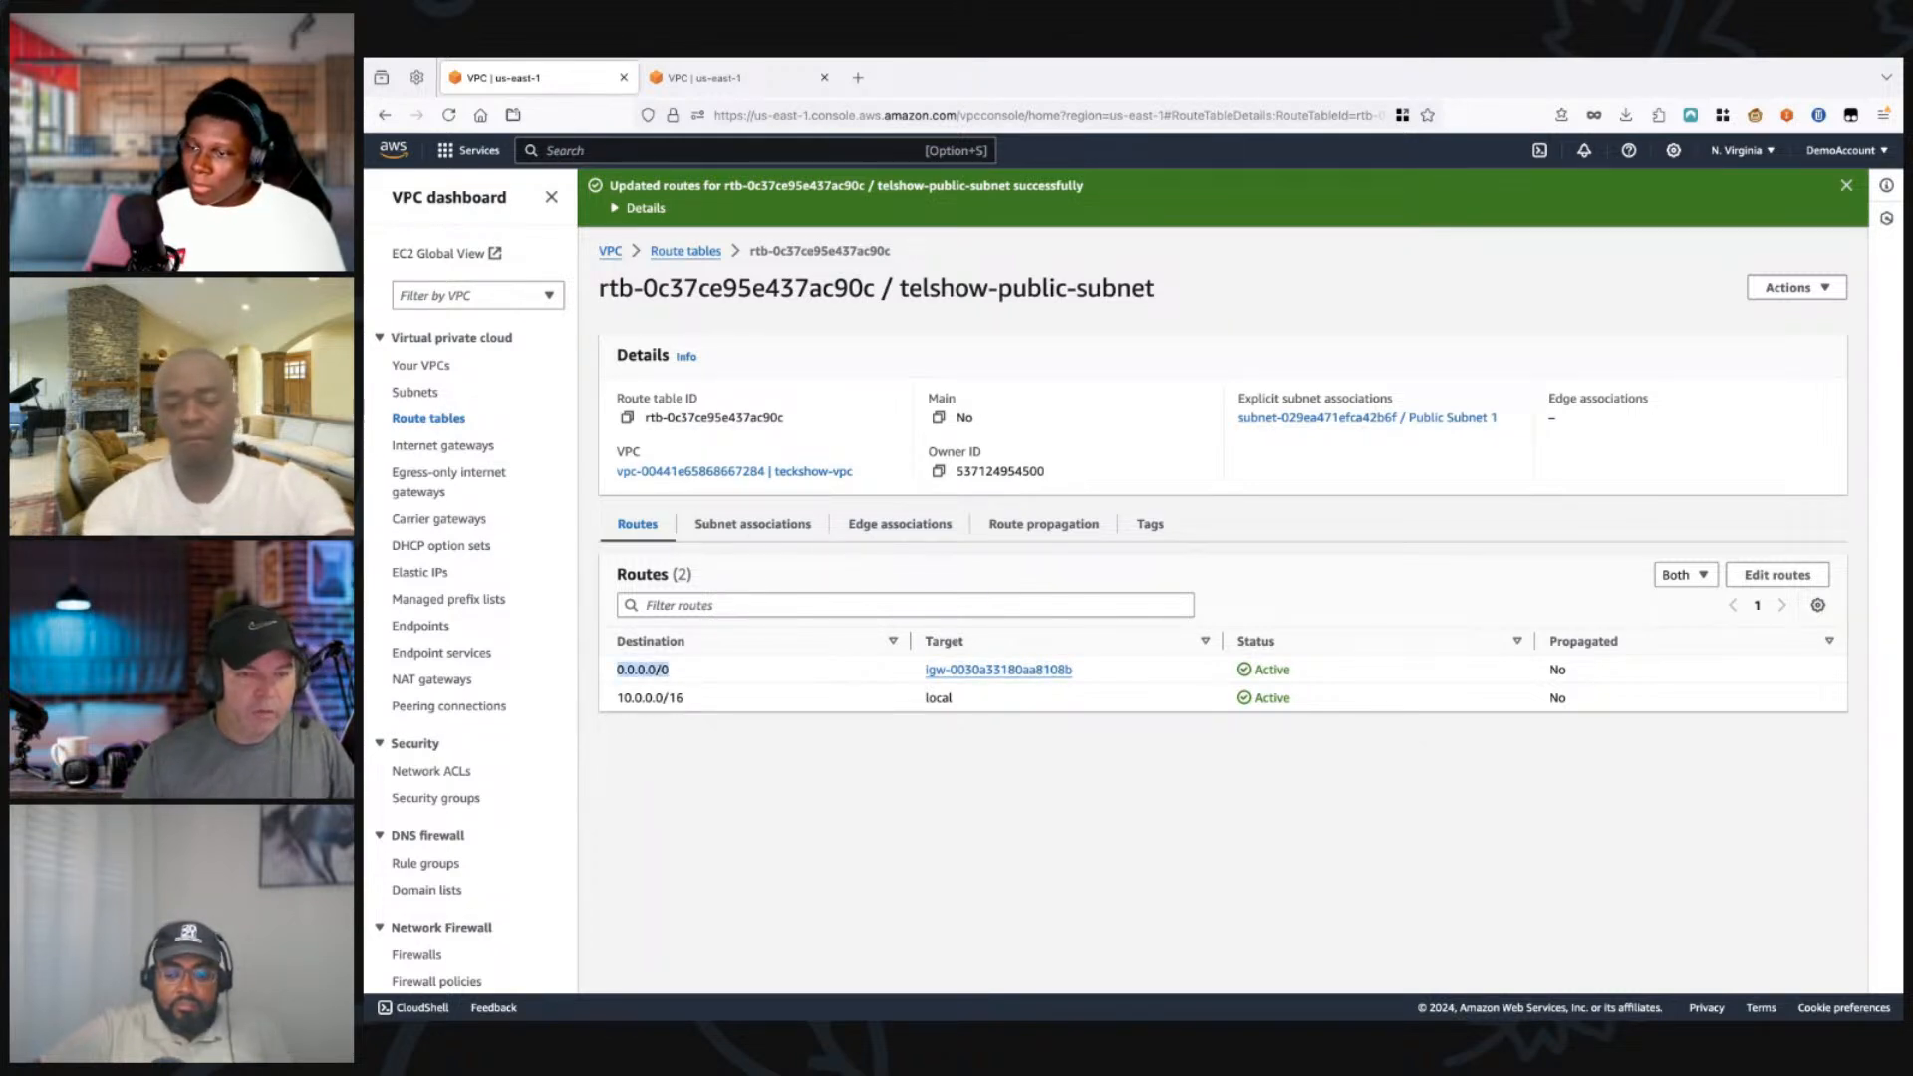
pyautogui.click(710, 78)
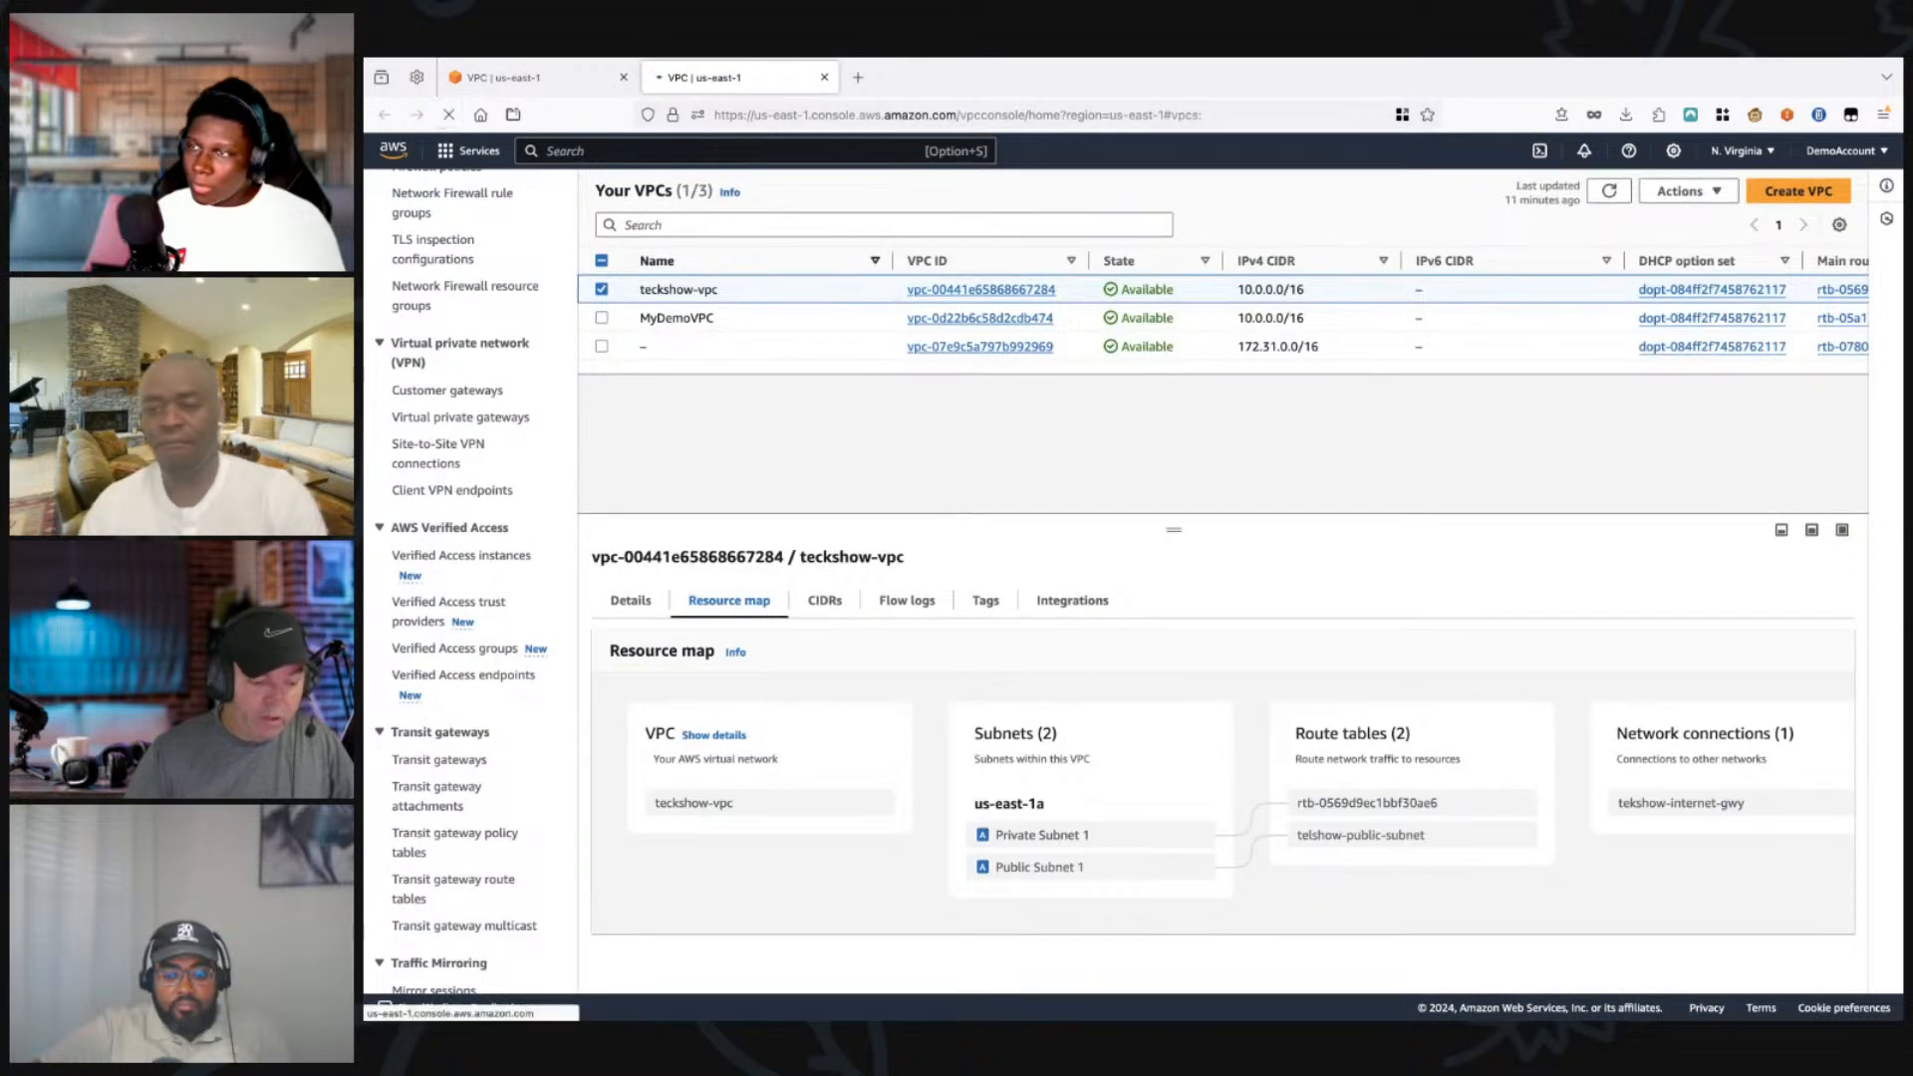
pyautogui.press('super+r')
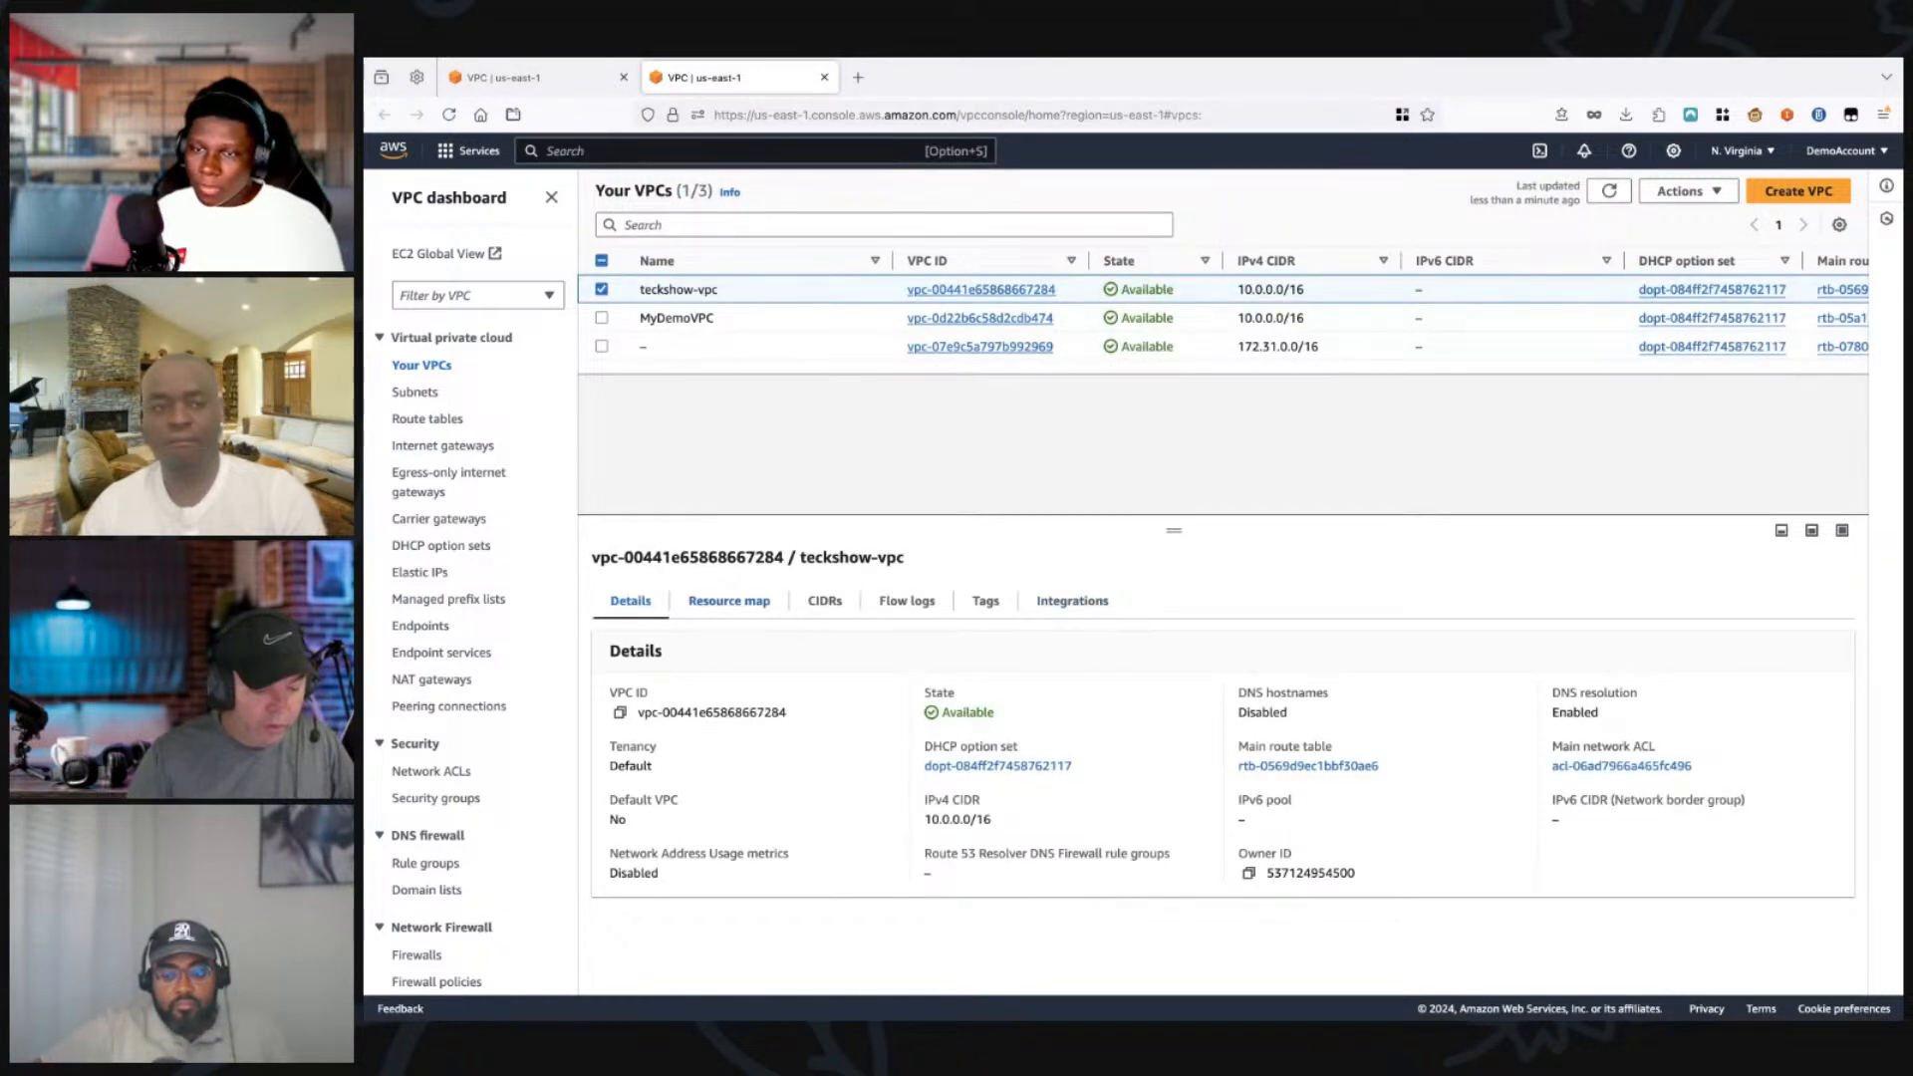
pyautogui.click(729, 601)
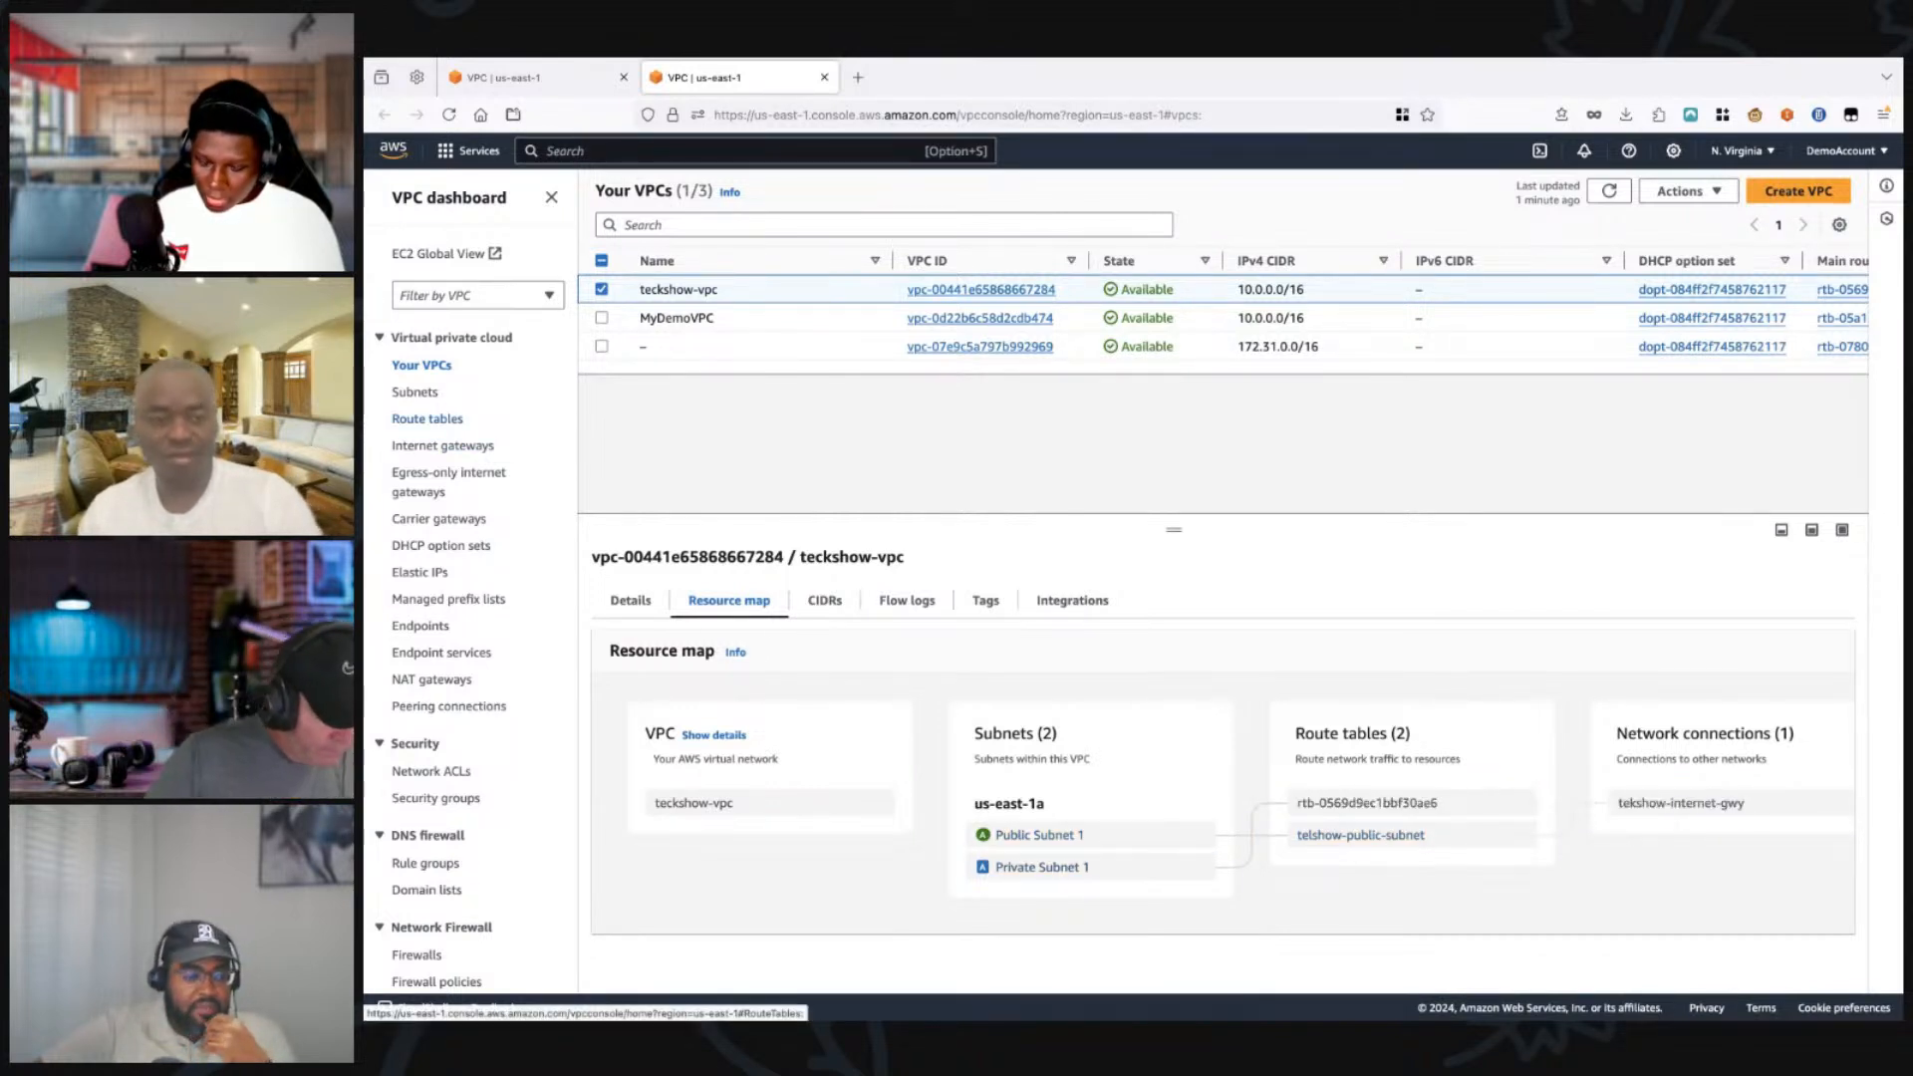
# Step: Look over the route tables, then open the subnet list and show the details of Private Subnet 1
pyautogui.click(427, 419)
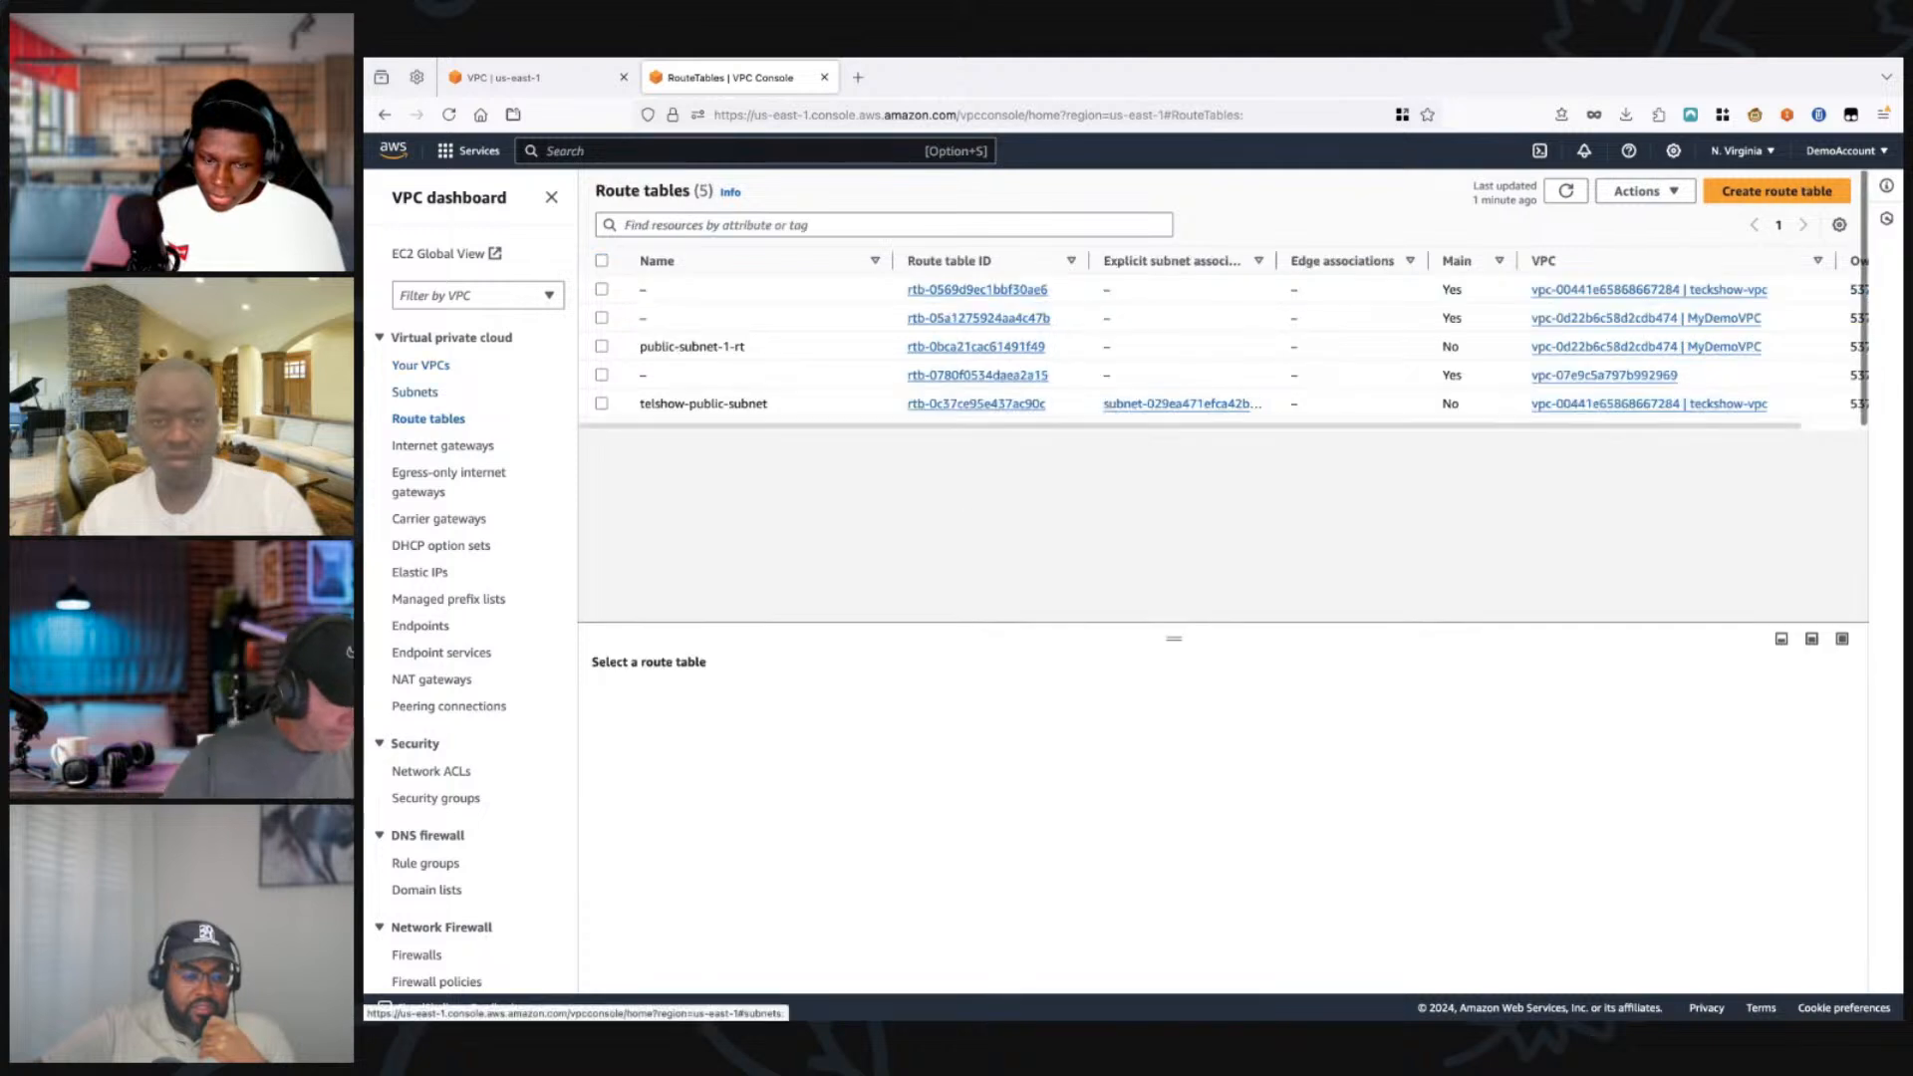
pyautogui.click(414, 391)
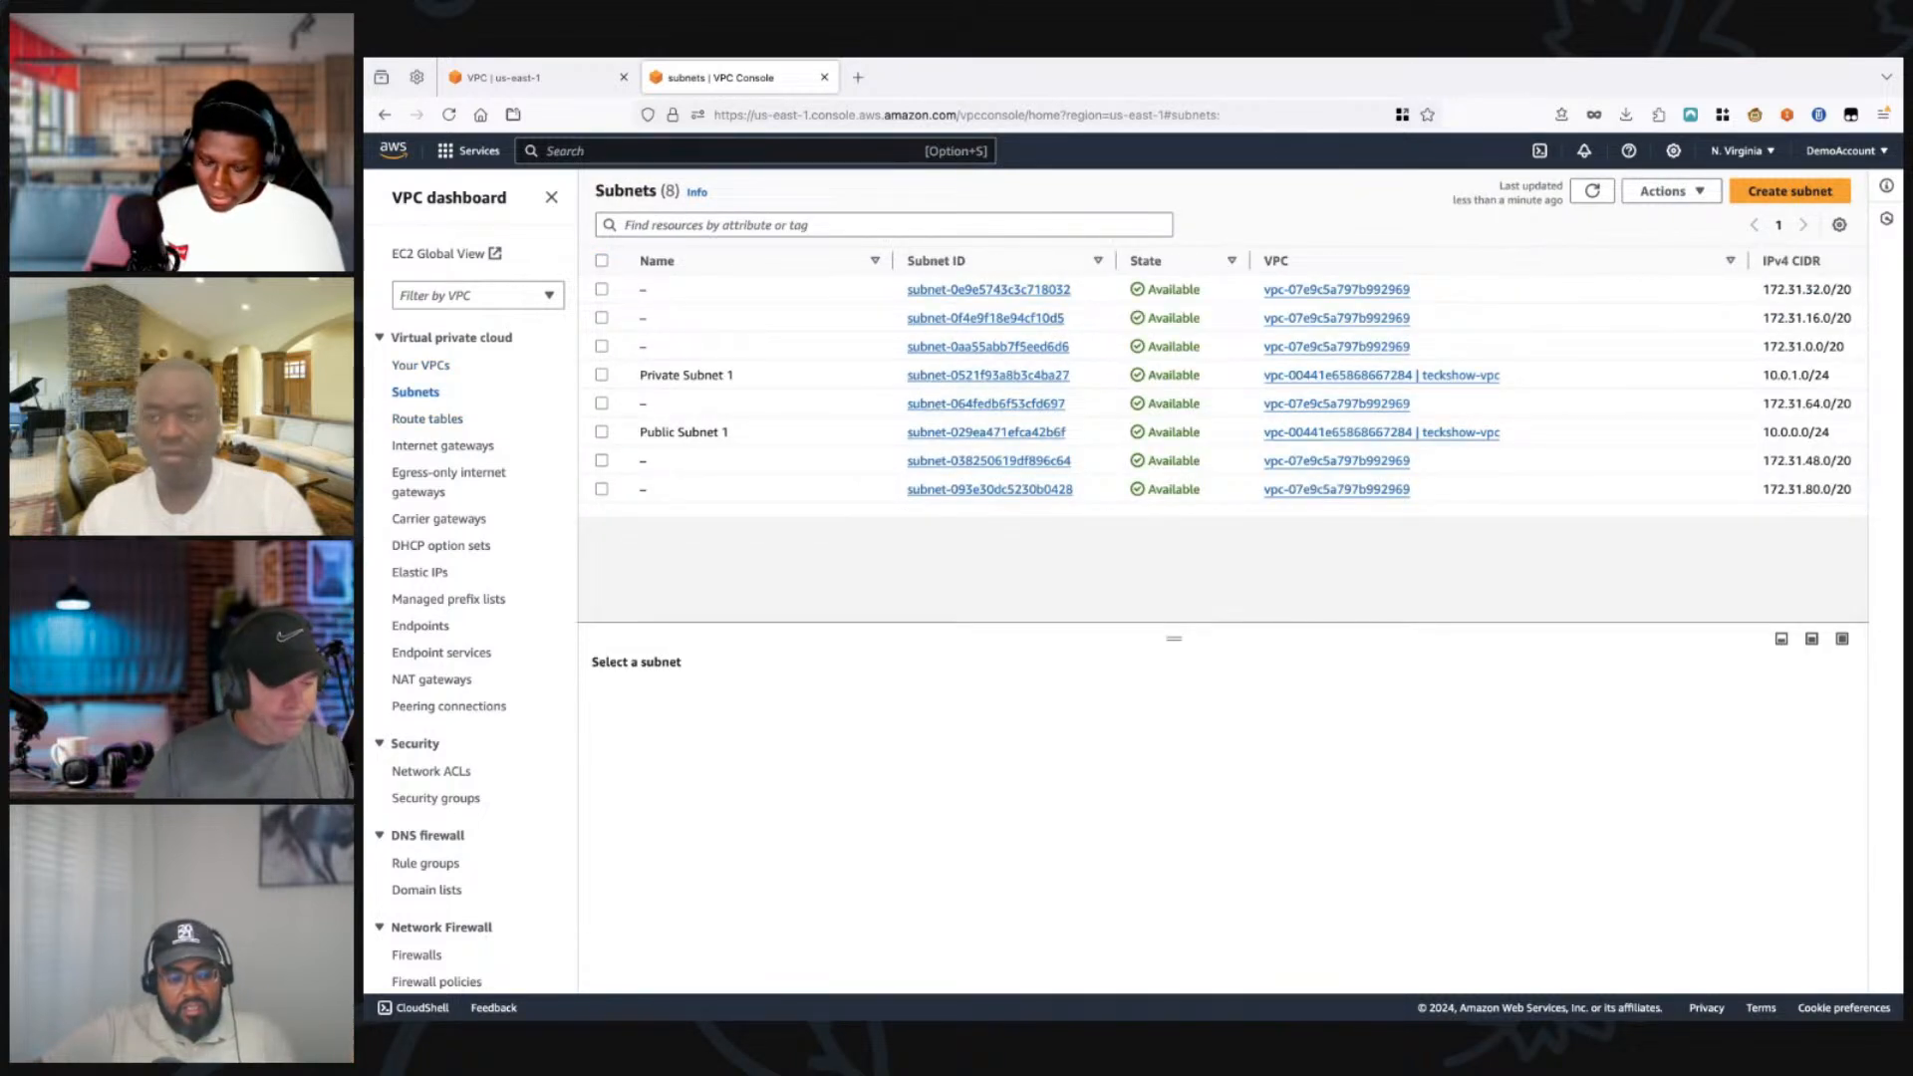
pyautogui.click(602, 376)
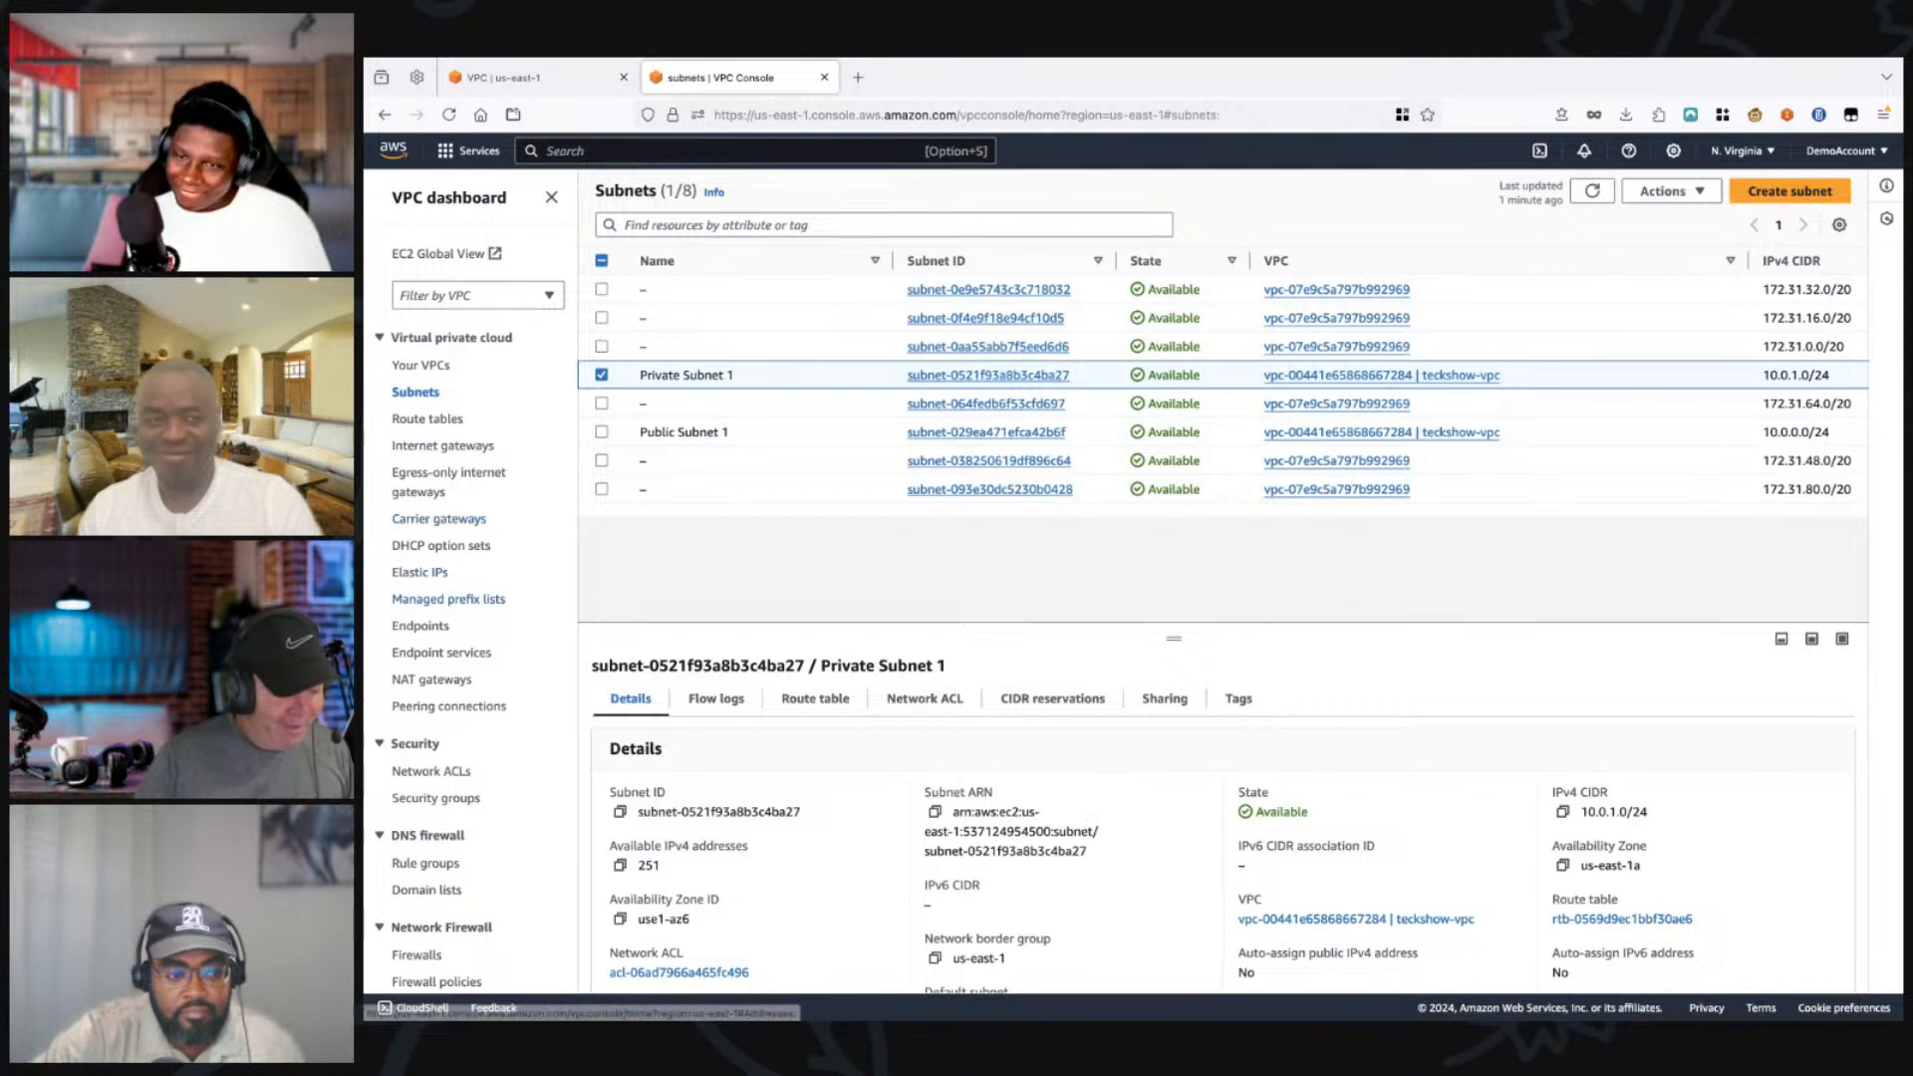
# Step: Go to the NAT gateways and start creating a new one, with its name field ready for entry
pyautogui.click(431, 679)
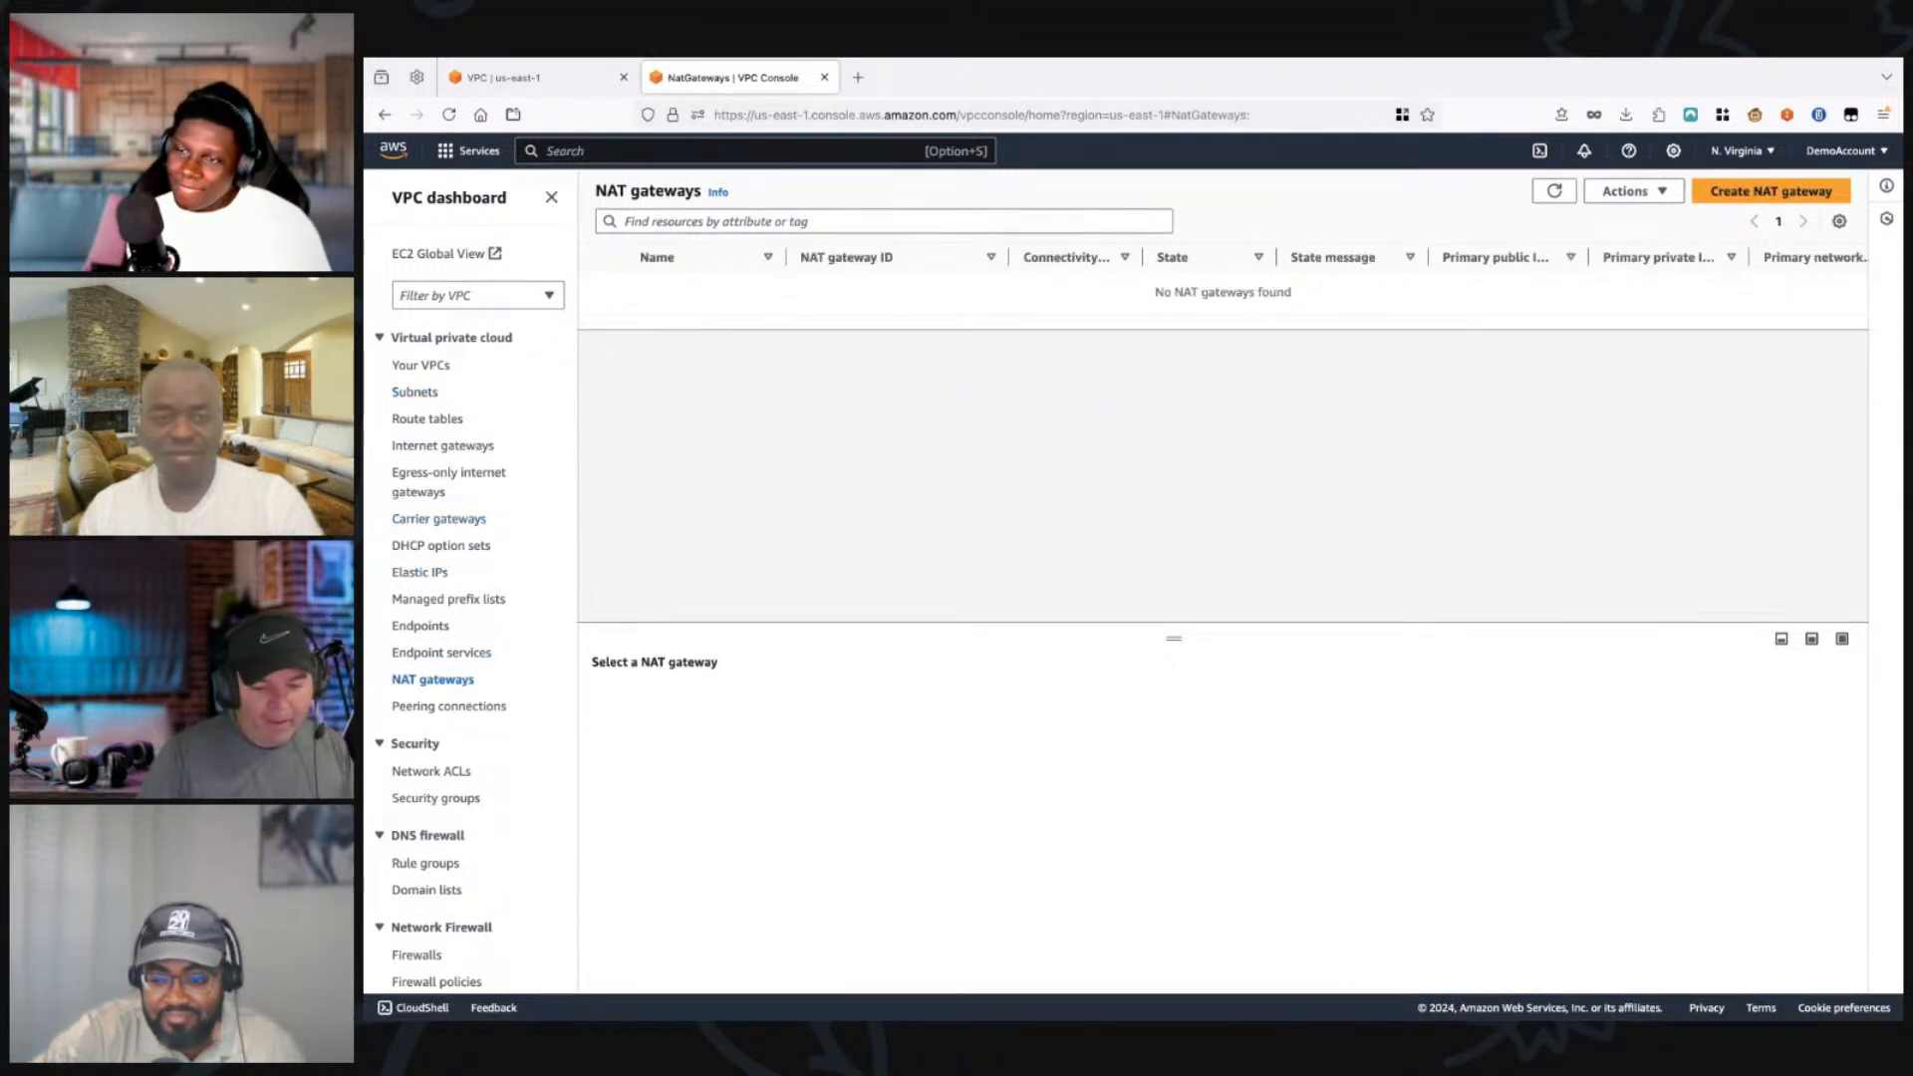
pyautogui.click(1771, 191)
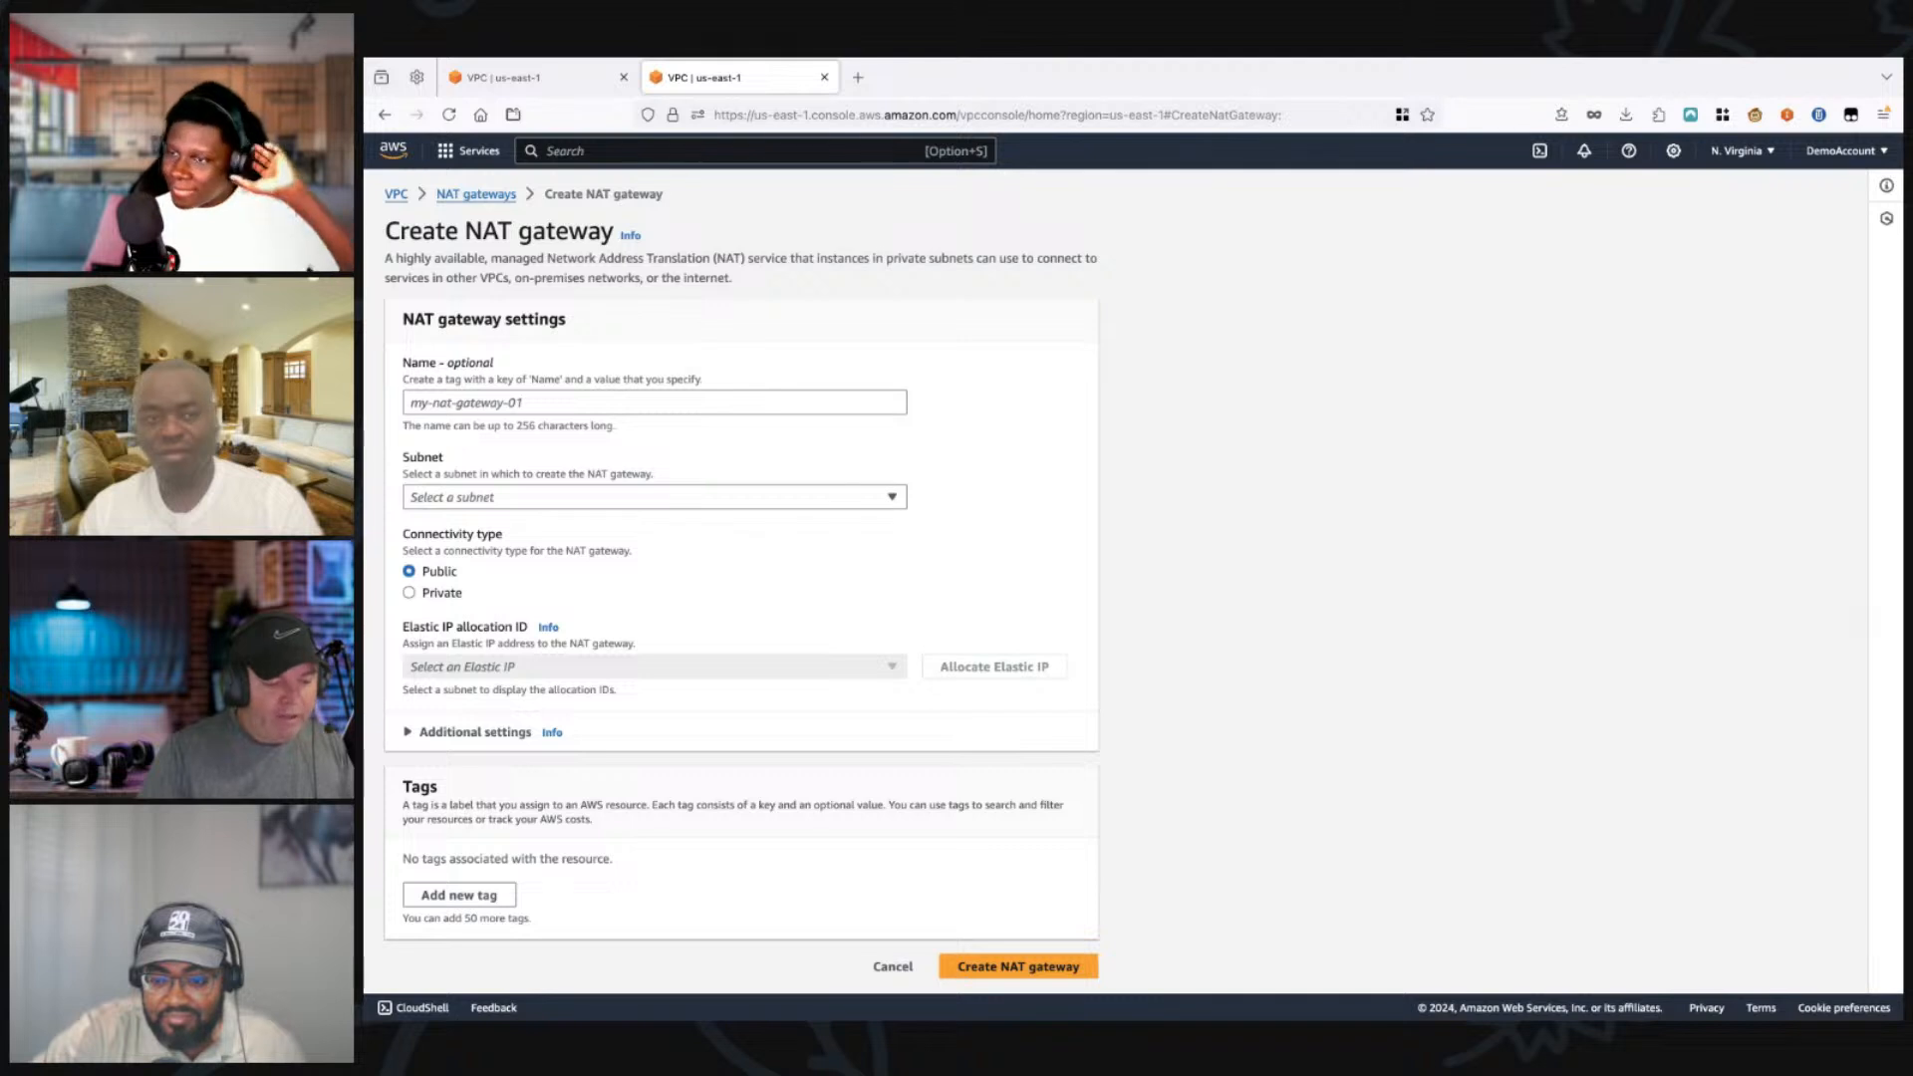
pyautogui.click(654, 402)
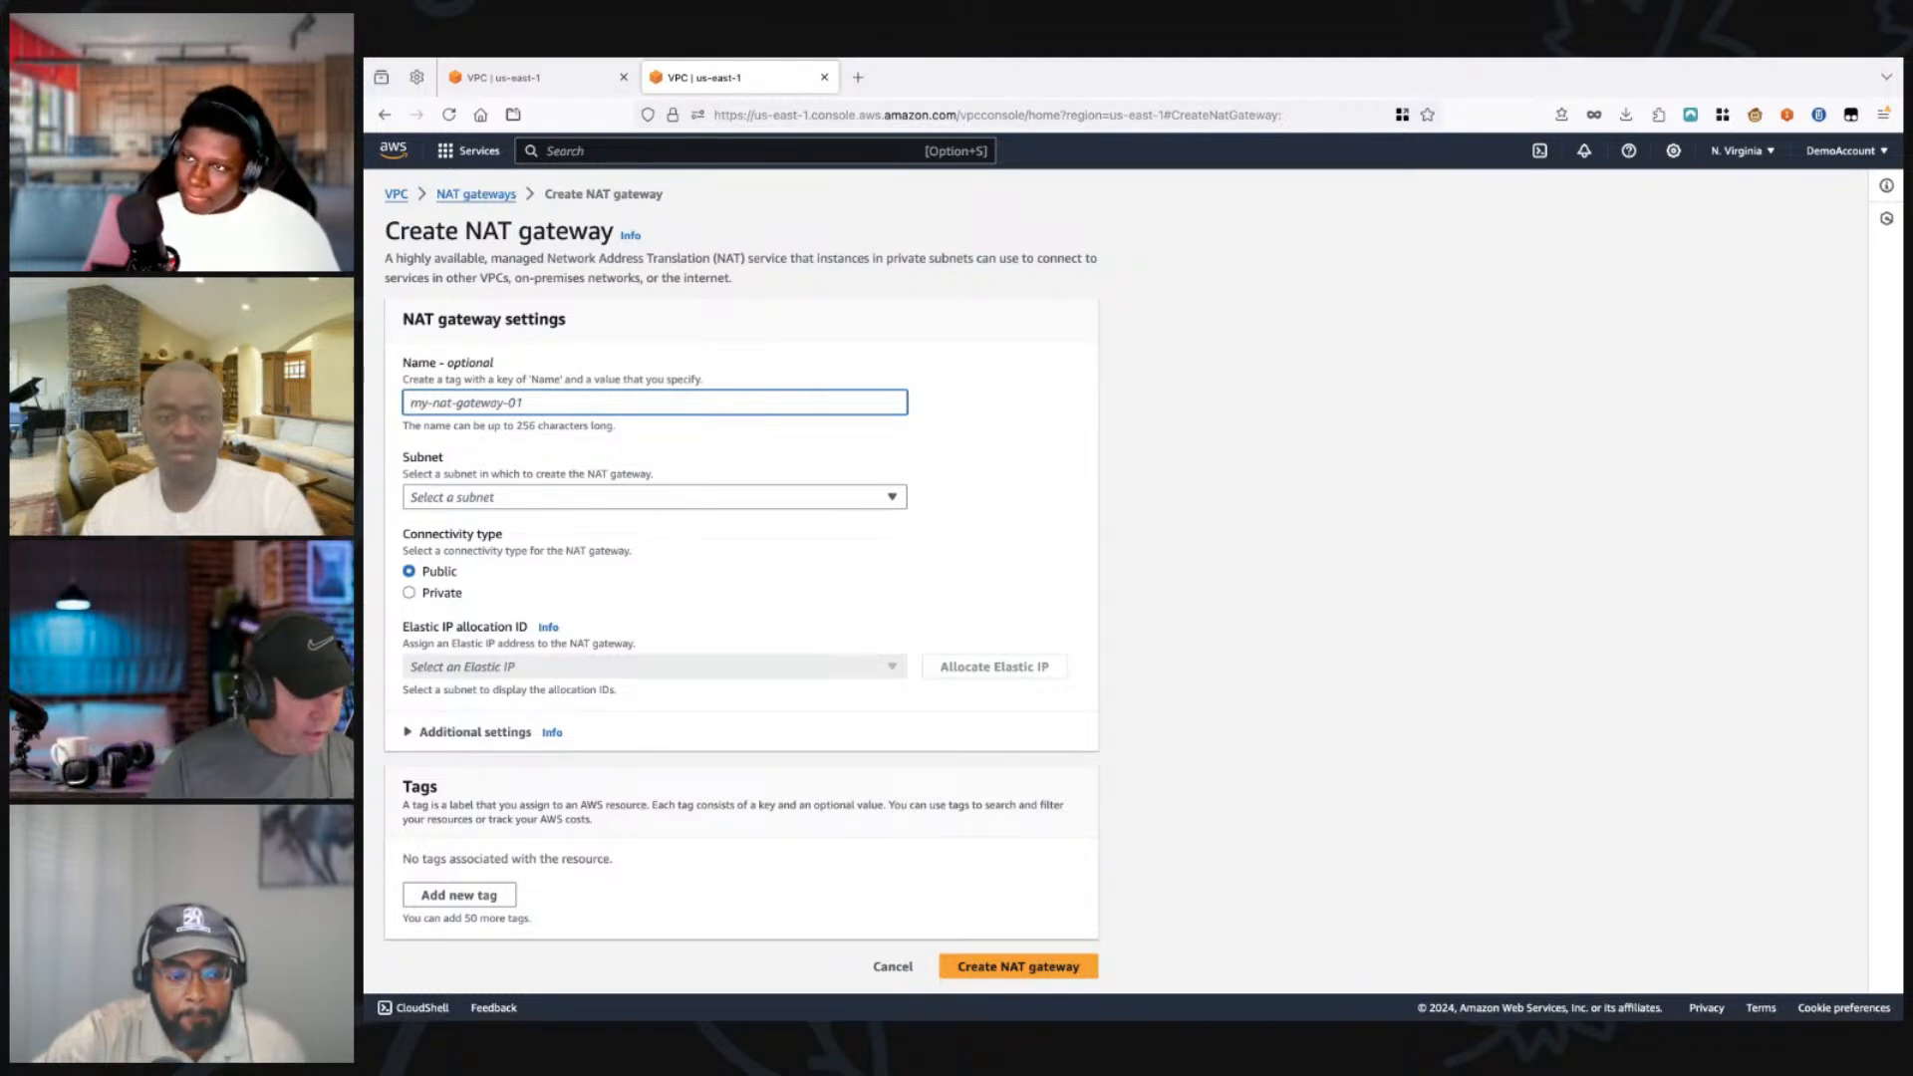
# Step: Search the console for ec2 and open the EC2 service in a new browser tab
pyautogui.hotkey('alt', 's')
pyautogui.write('ec3')
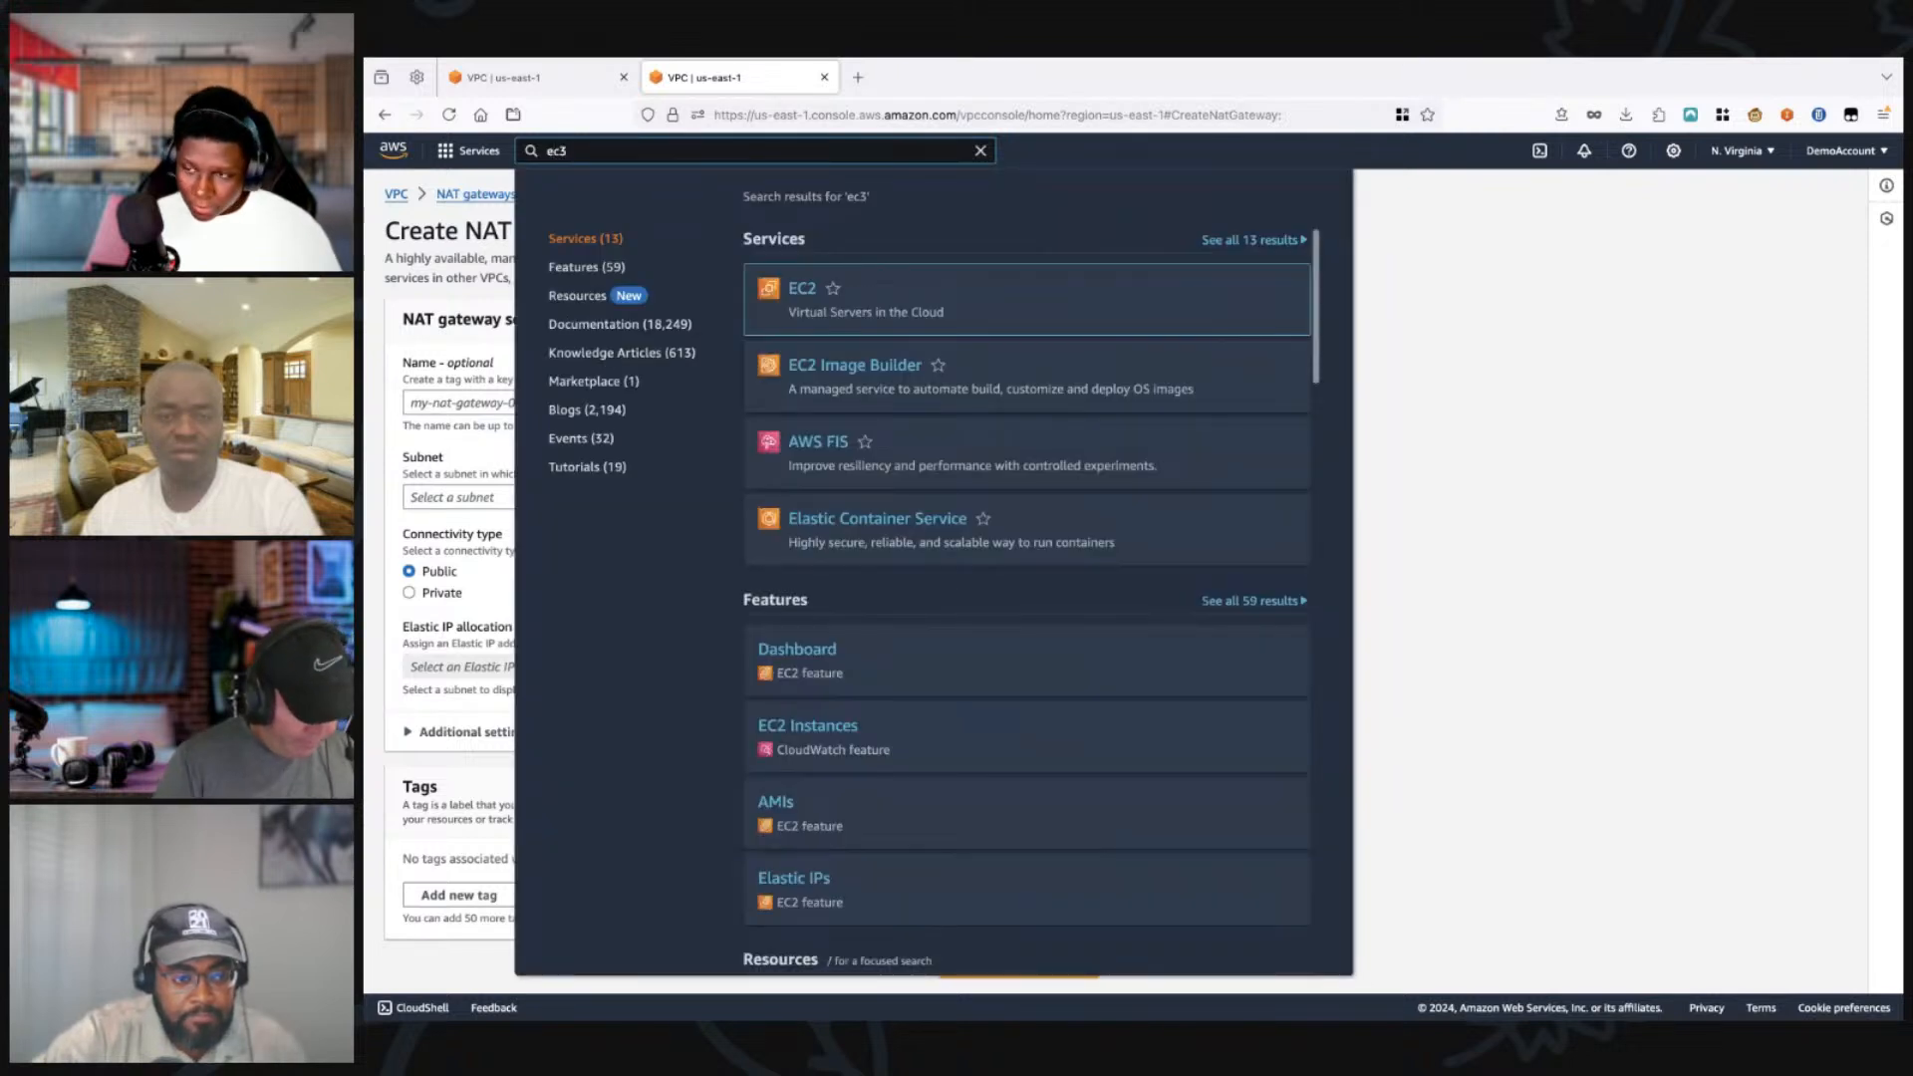
pyautogui.press('BackSpace')
pyautogui.write('2')
pyautogui.press('Escape')
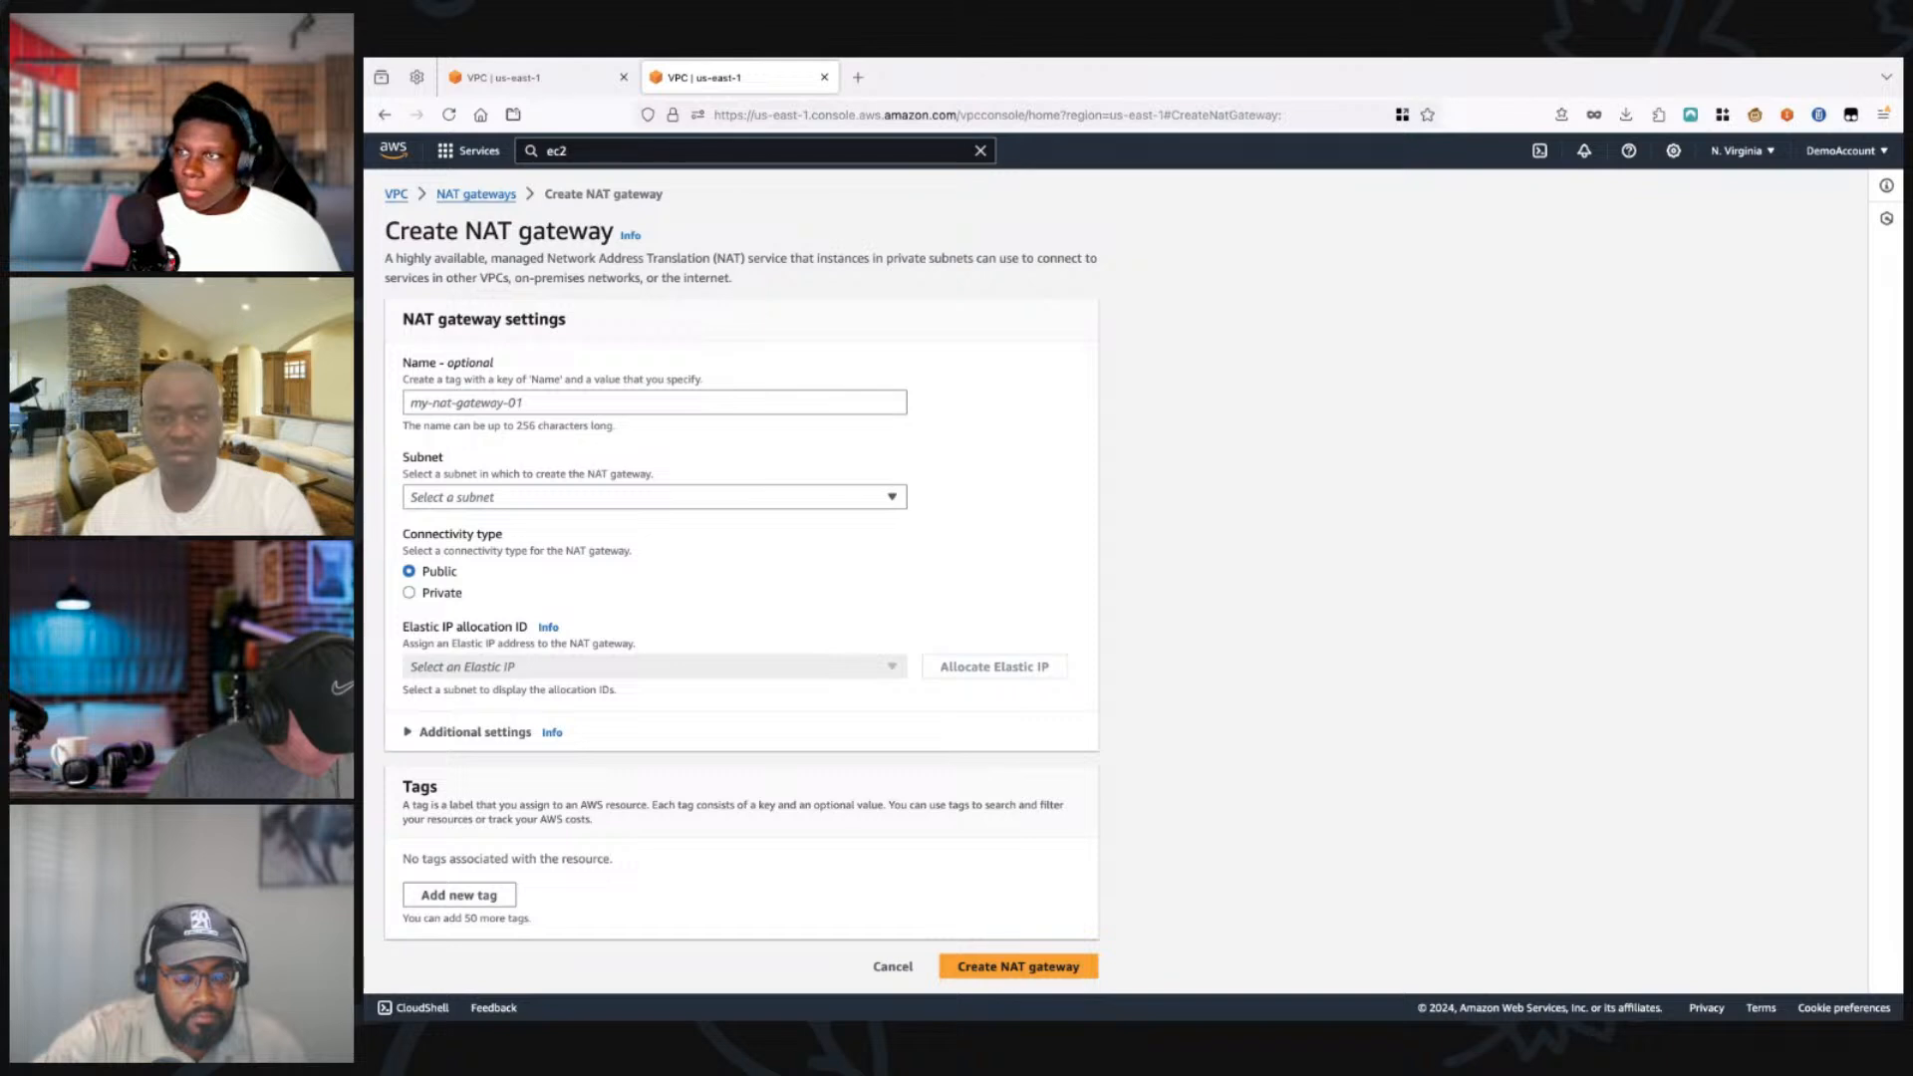
pyautogui.click(570, 151)
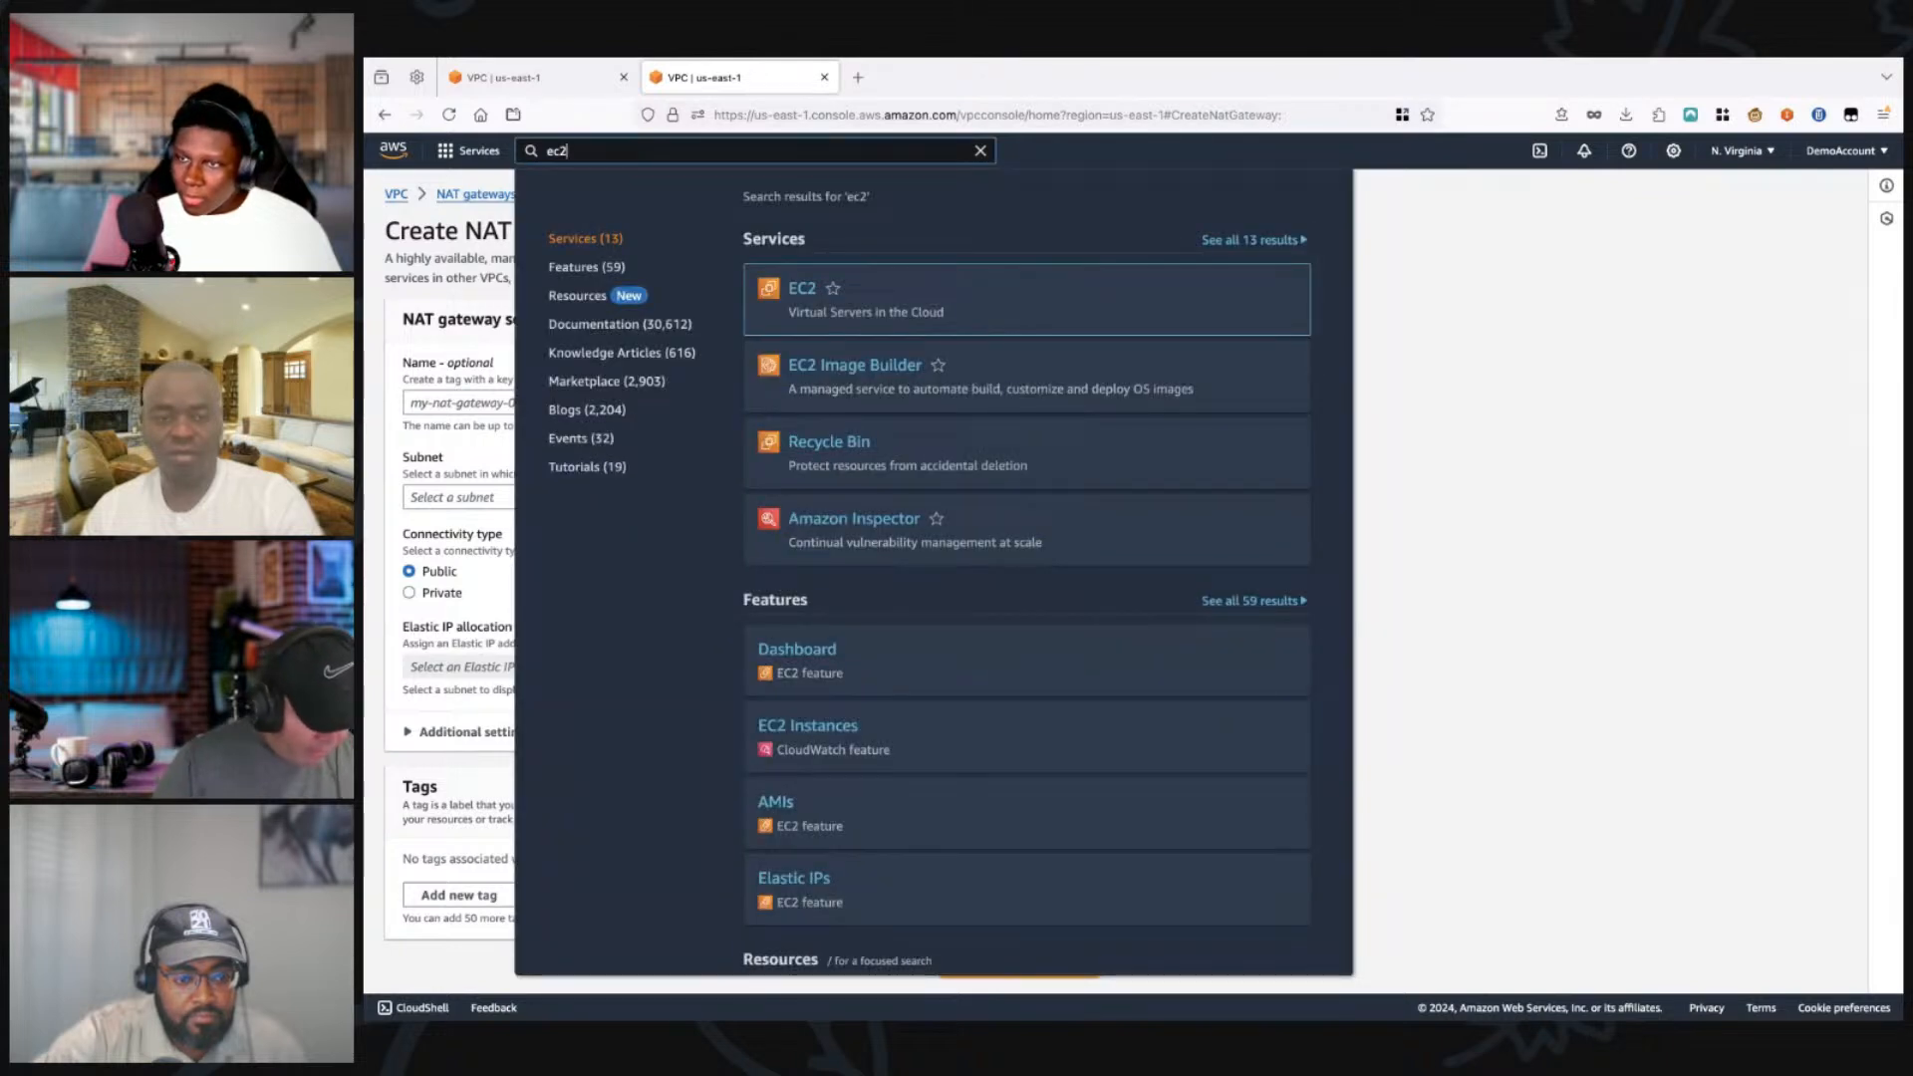
pyautogui.keyDown('super'); pyautogui.click(802, 289); pyautogui.keyUp('super')
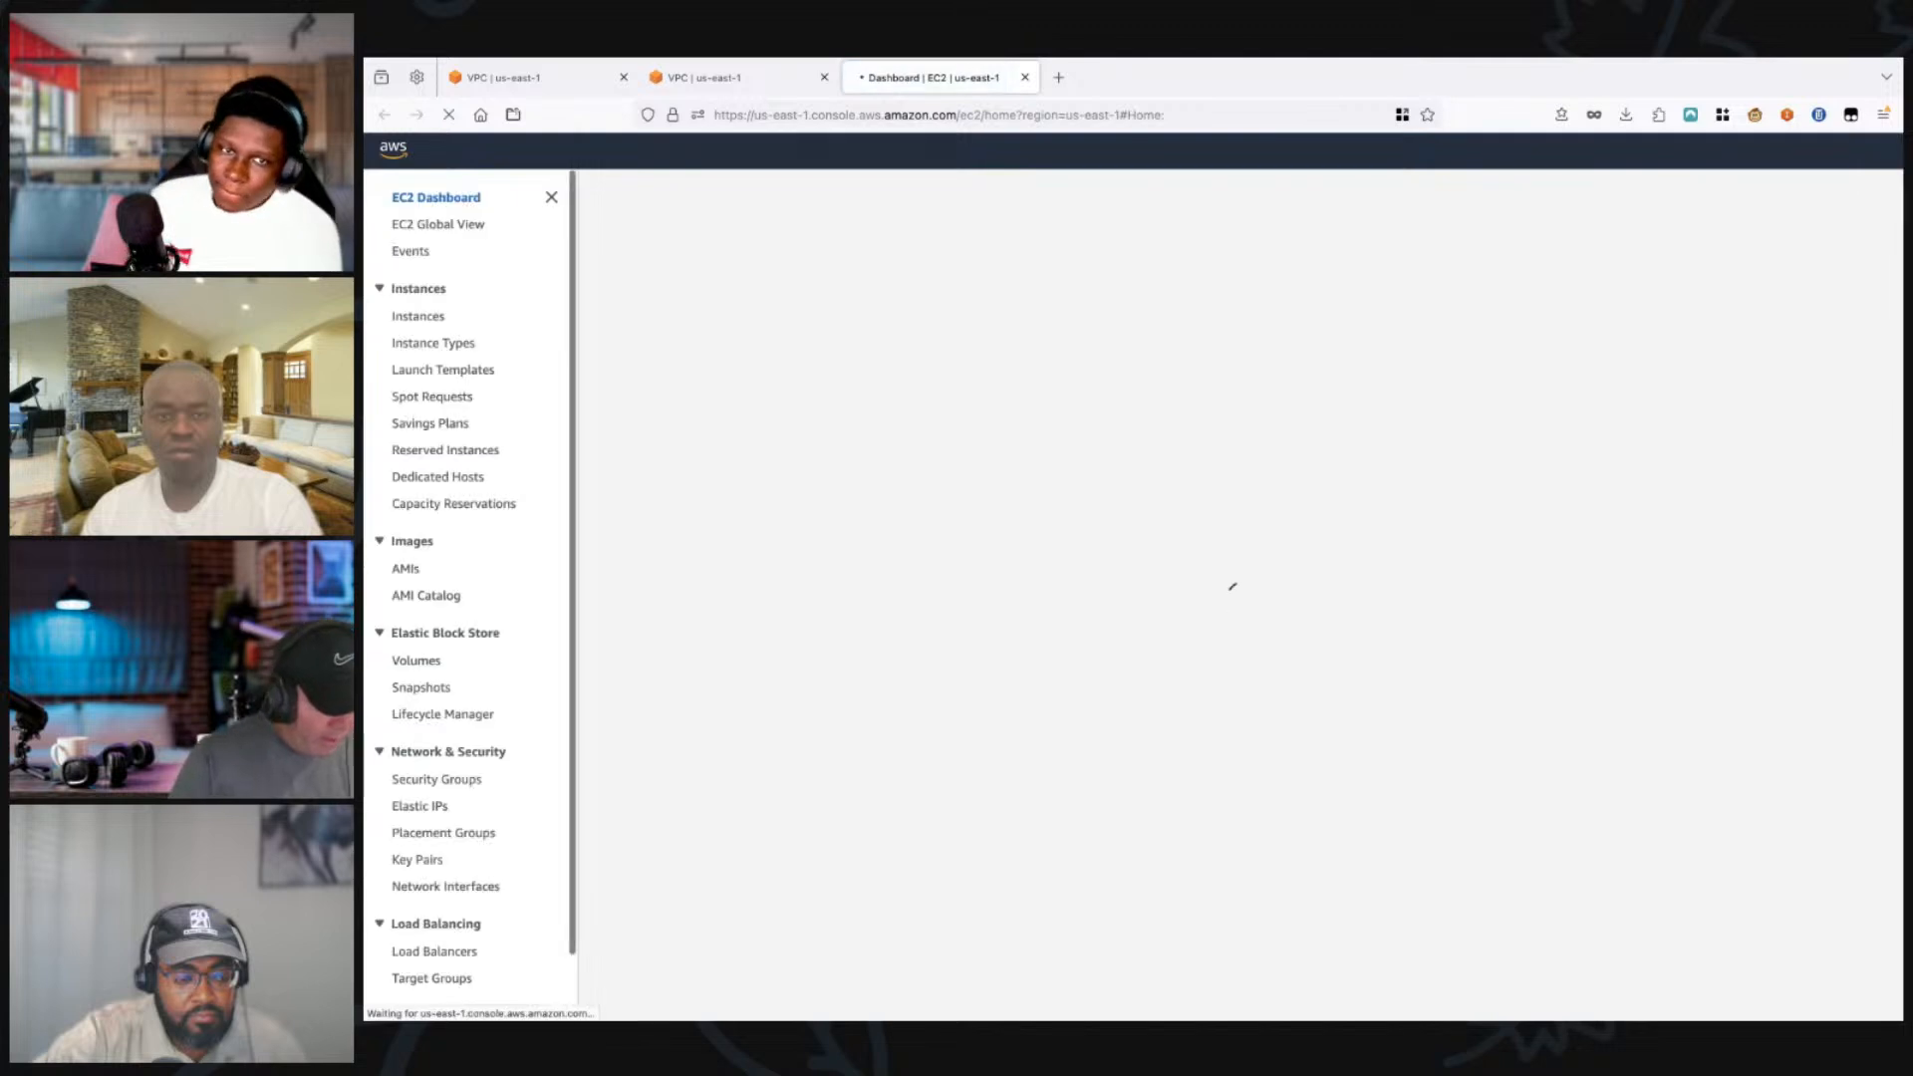
# Step: Allocate an Elastic IP address from Amazon's pool of IPv4 addresses in the us-east-1 network border group
pyautogui.scroll(-3, 437, 621)
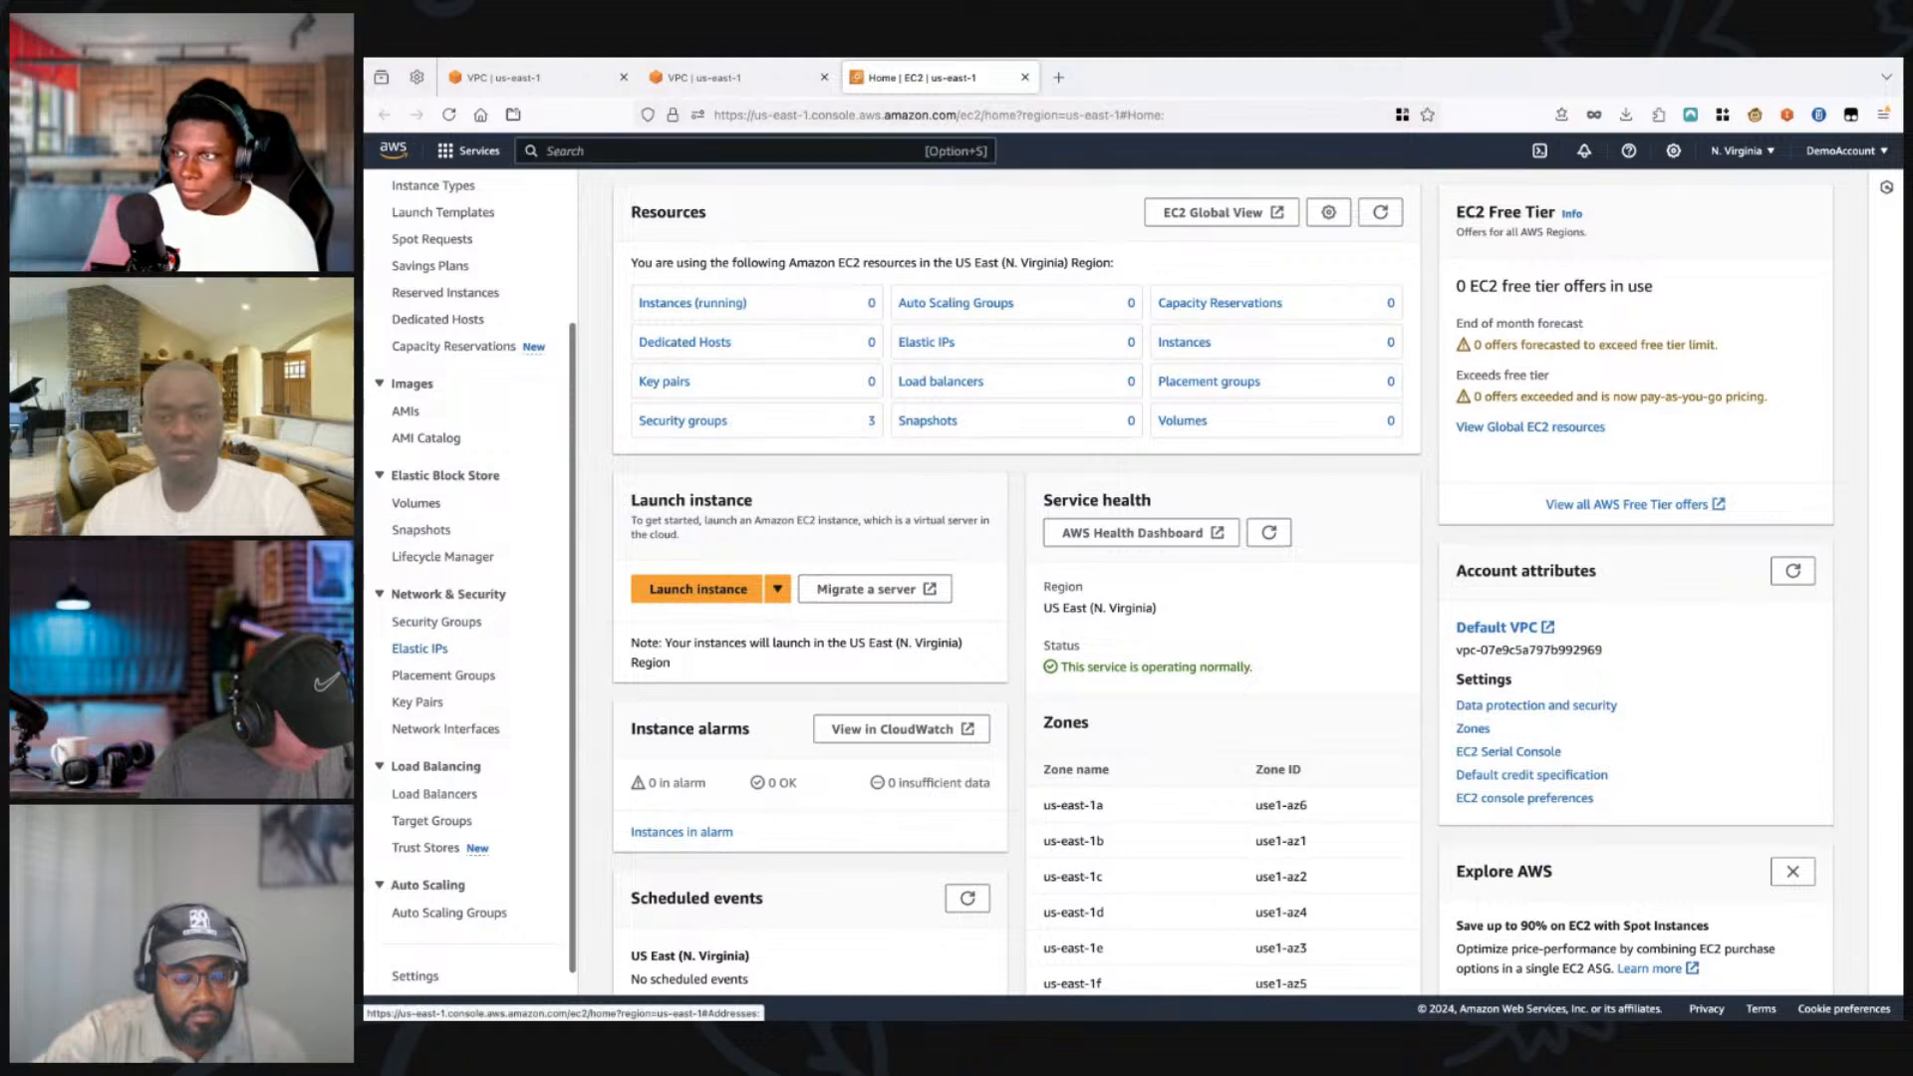
pyautogui.click(419, 649)
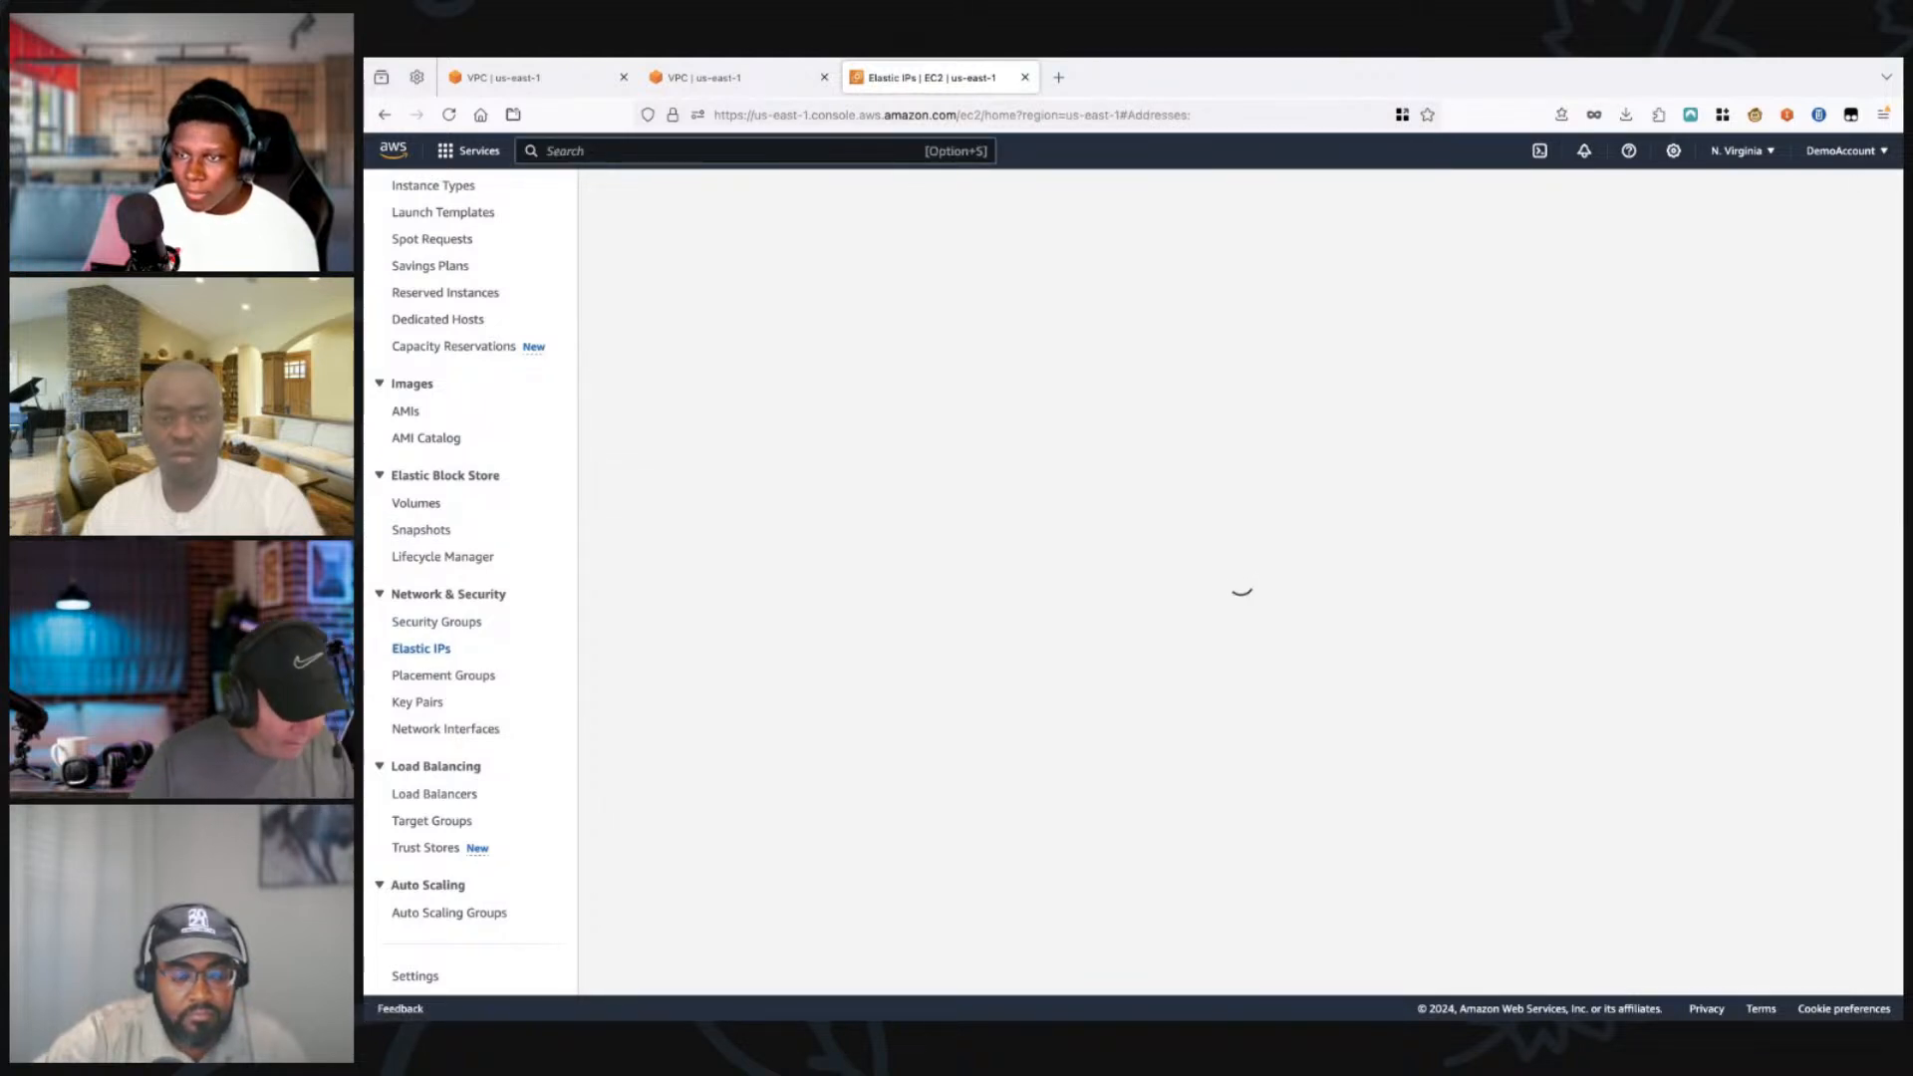
pyautogui.click(1752, 199)
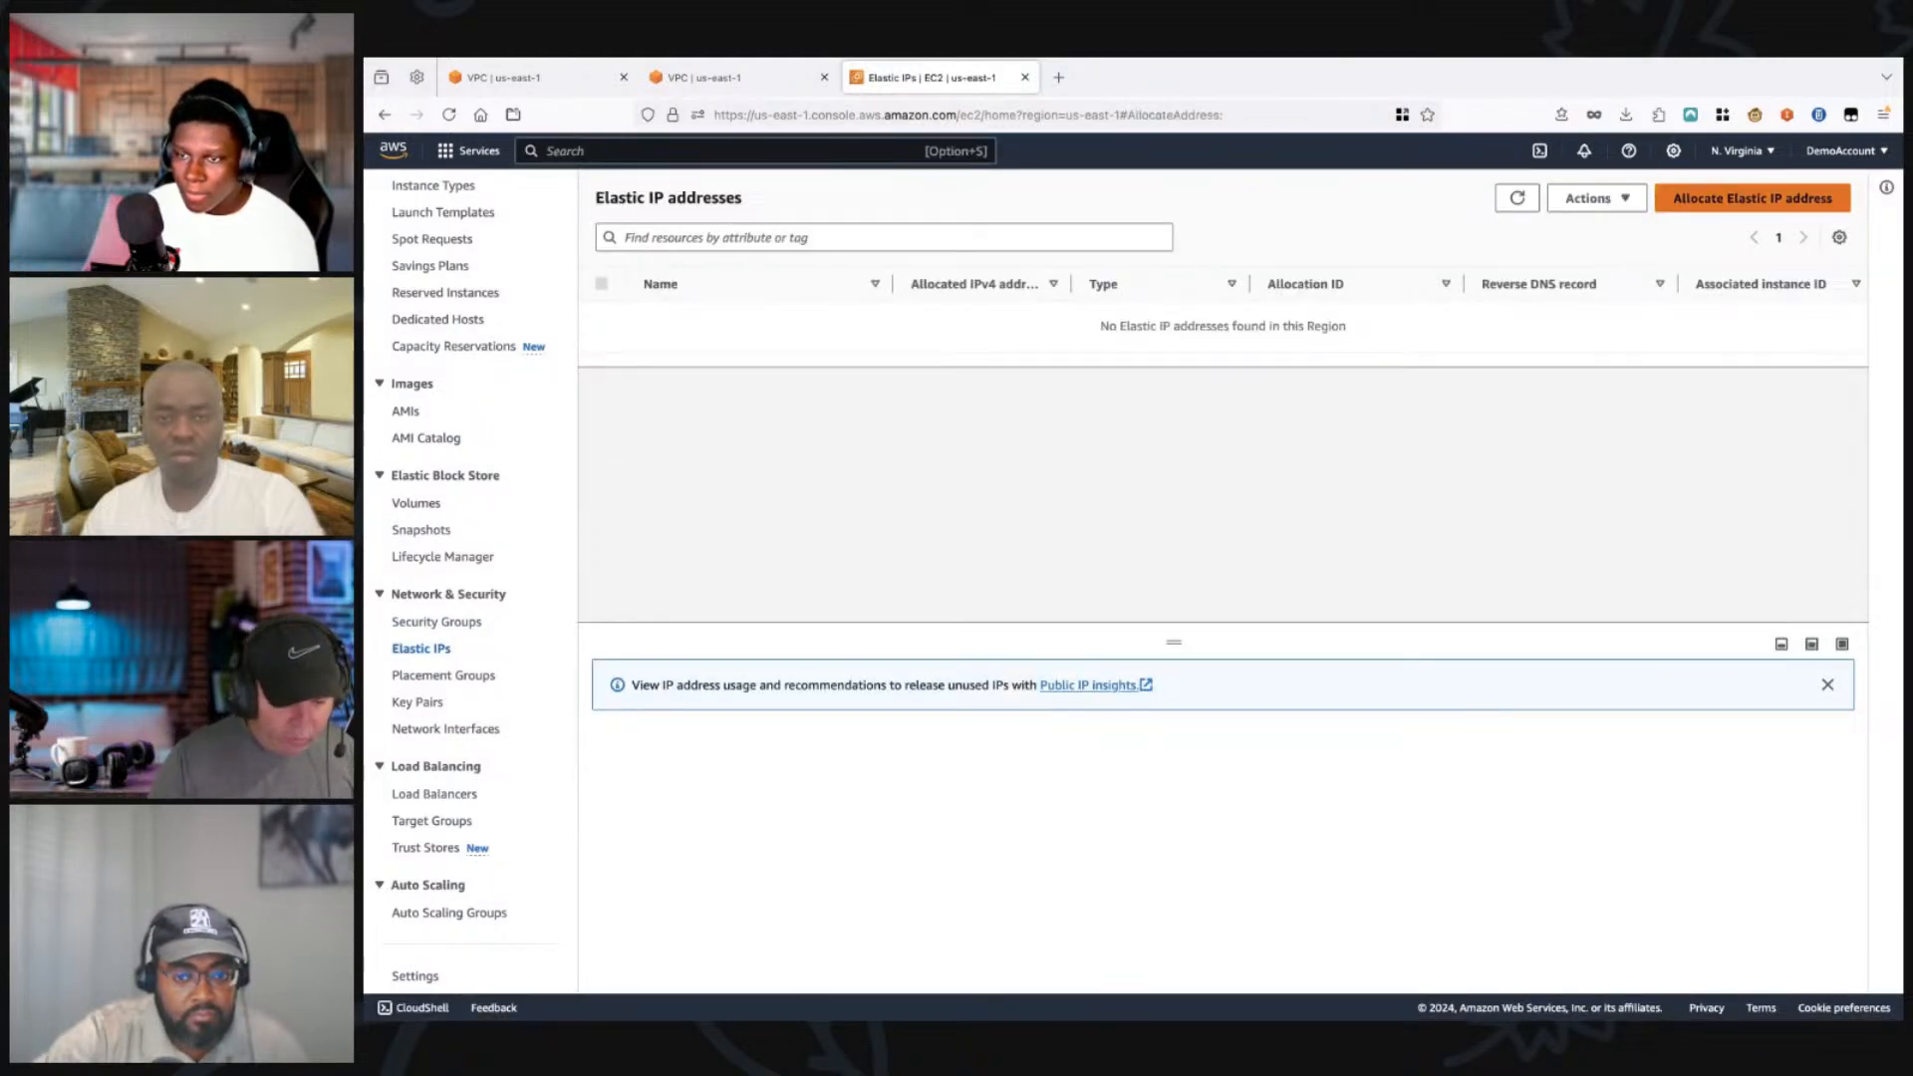
pyautogui.scroll(-1, 1151, 583)
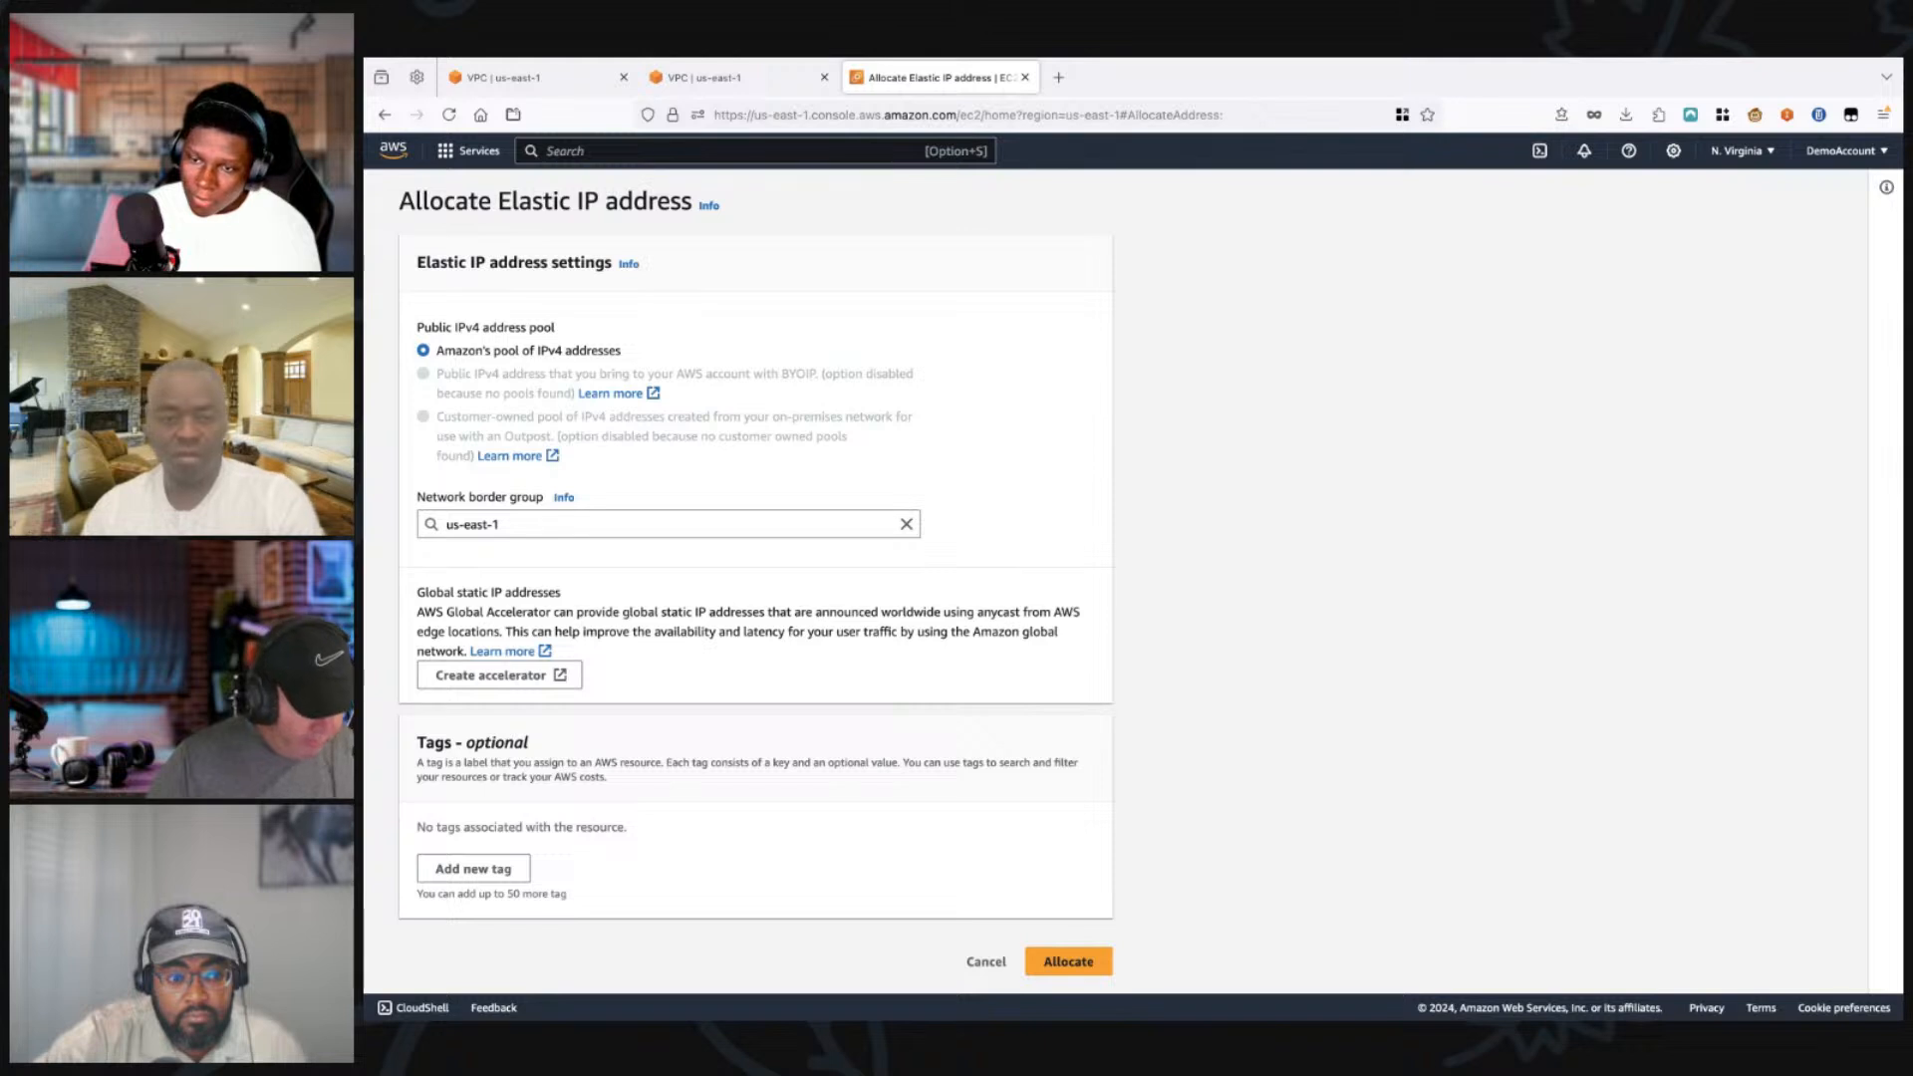
pyautogui.click(1068, 961)
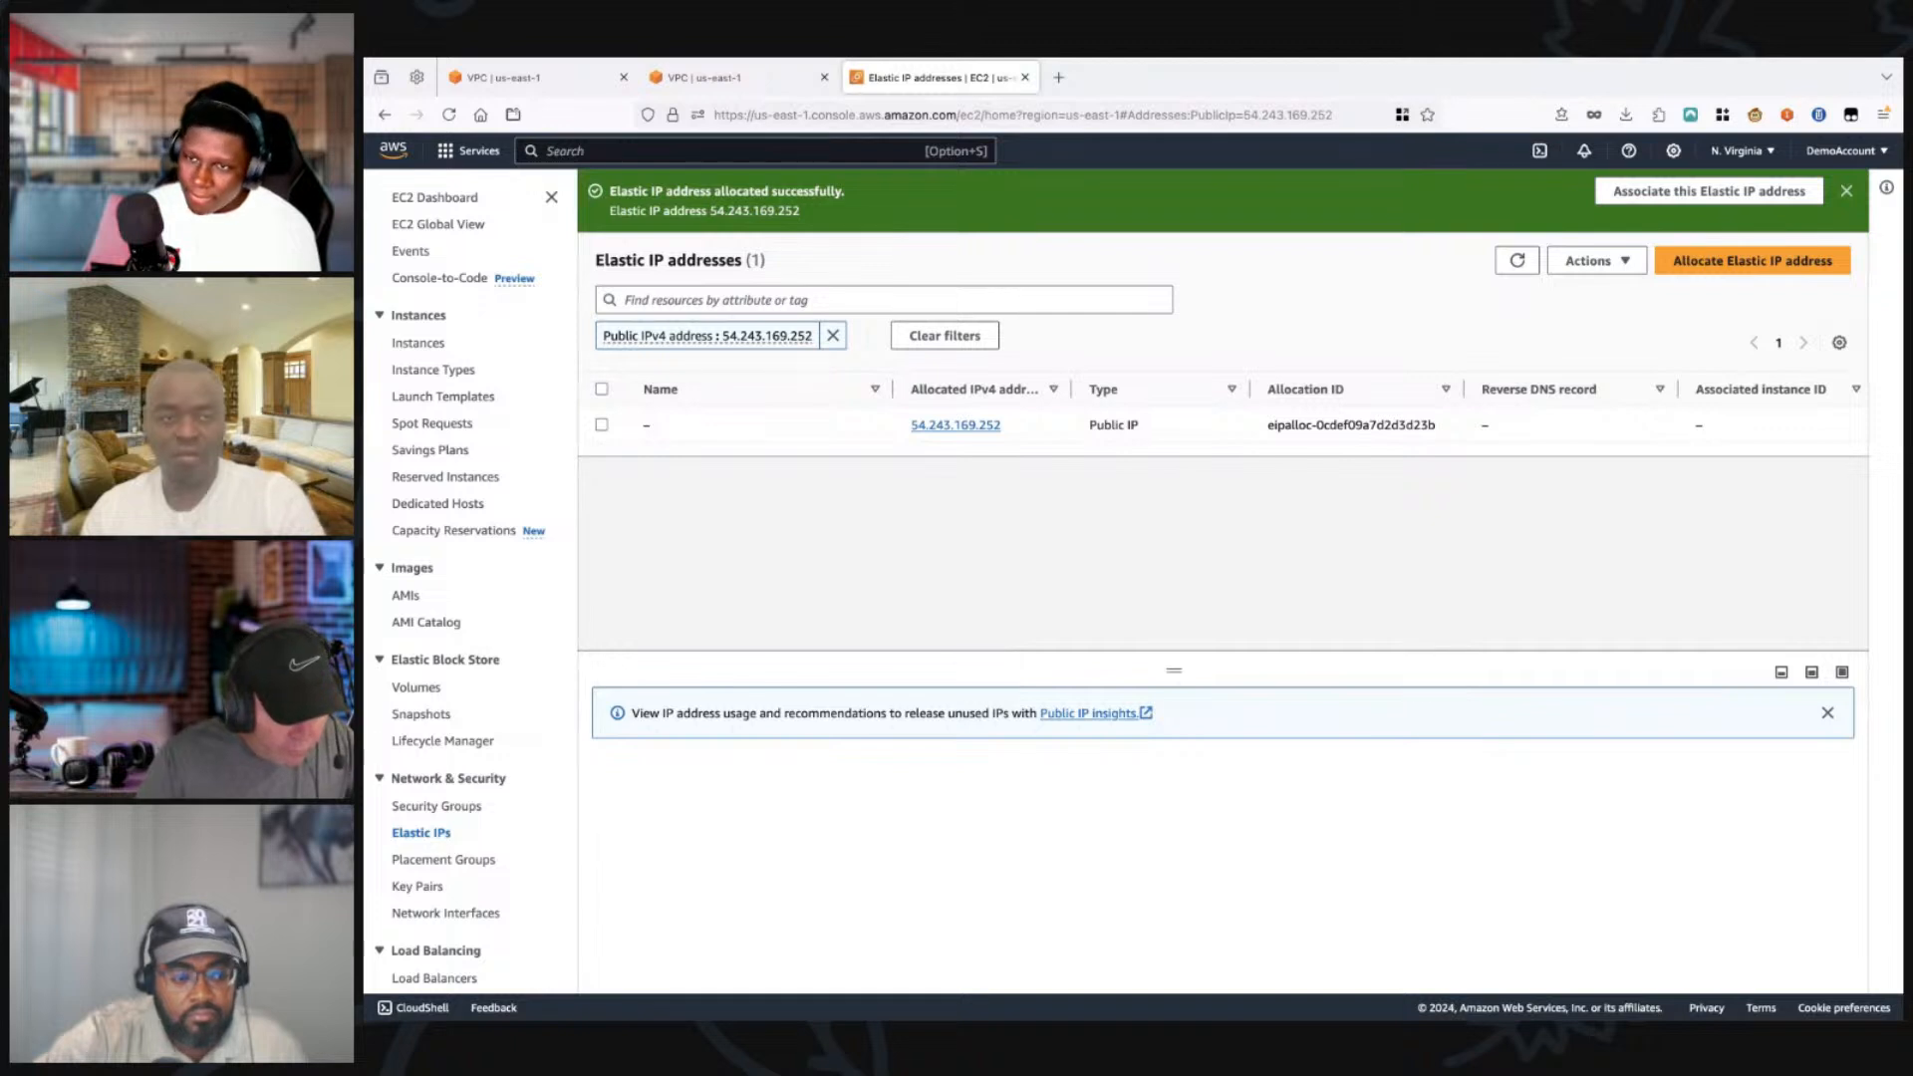
# Step: Select the newly allocated Elastic IP, review its available actions, and return to the NAT gateway creation form in its browser tab
pyautogui.click(602, 425)
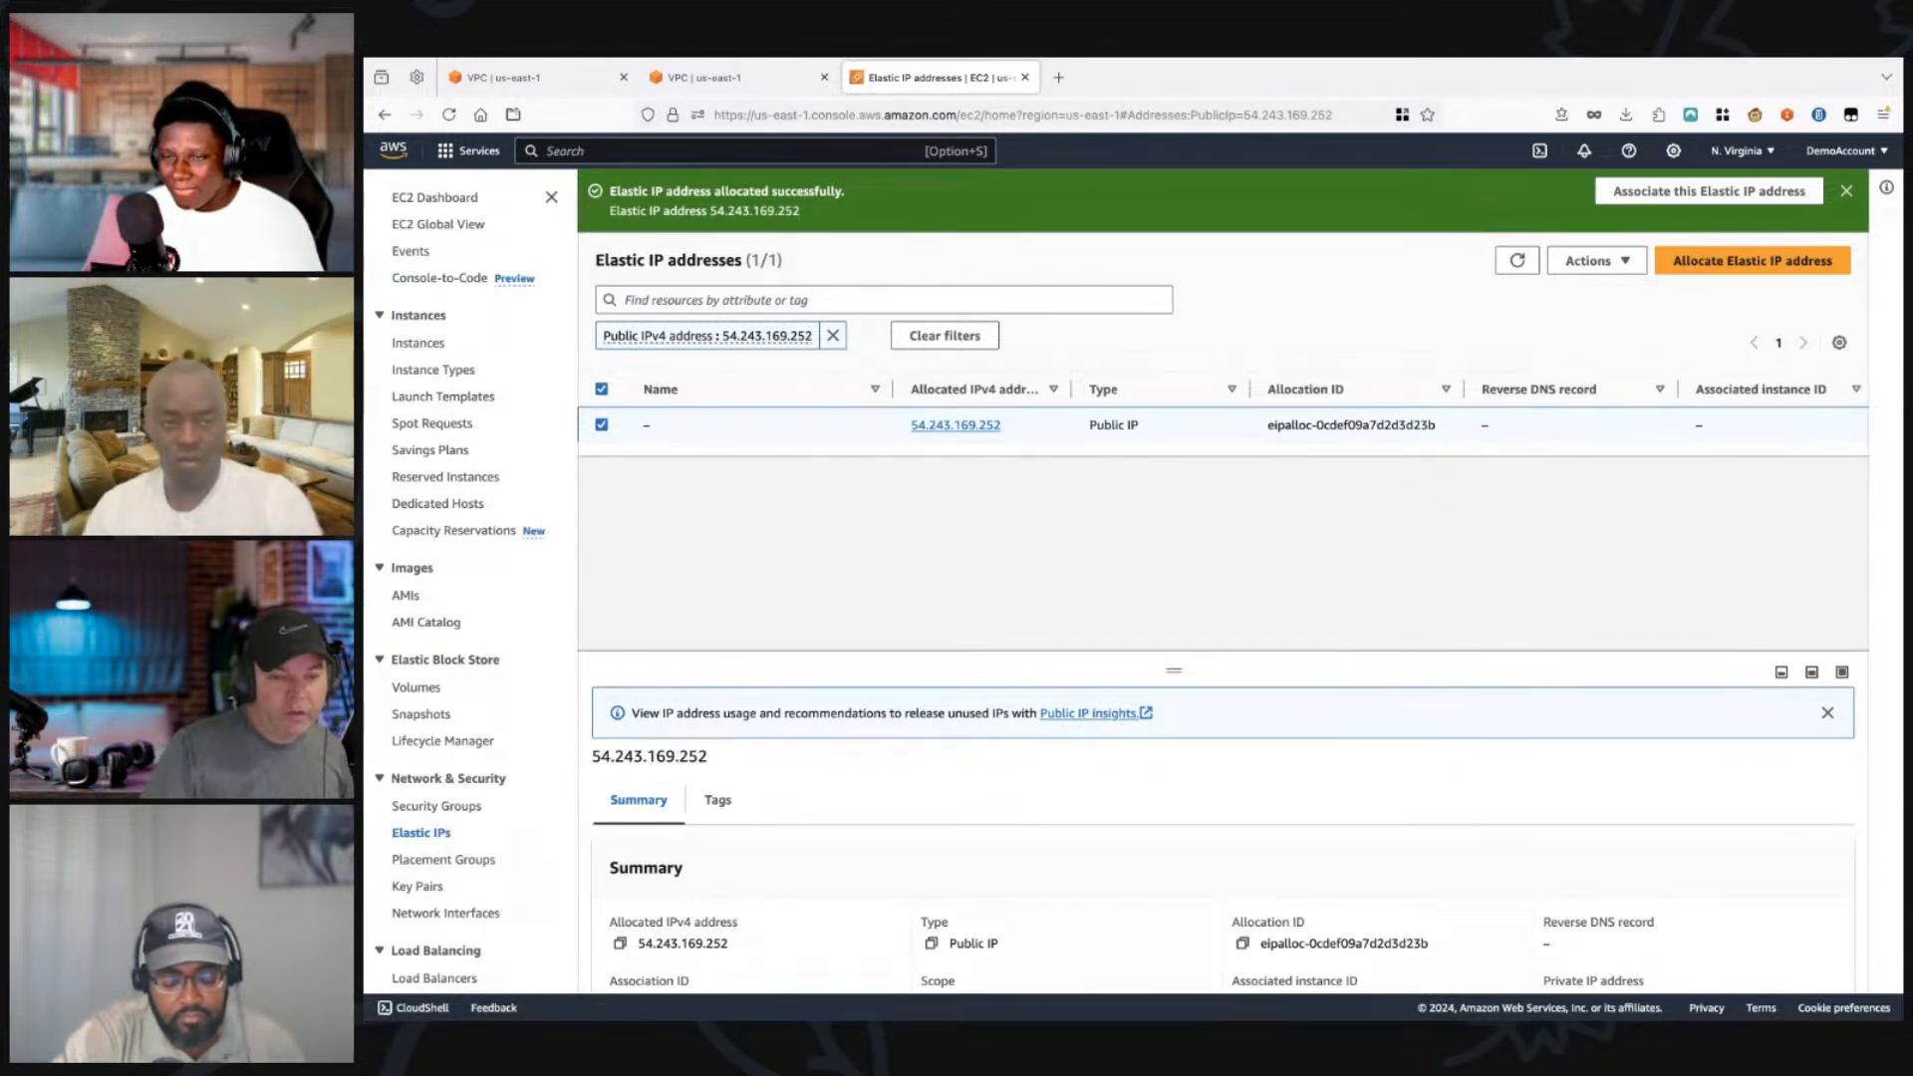
pyautogui.click(1596, 260)
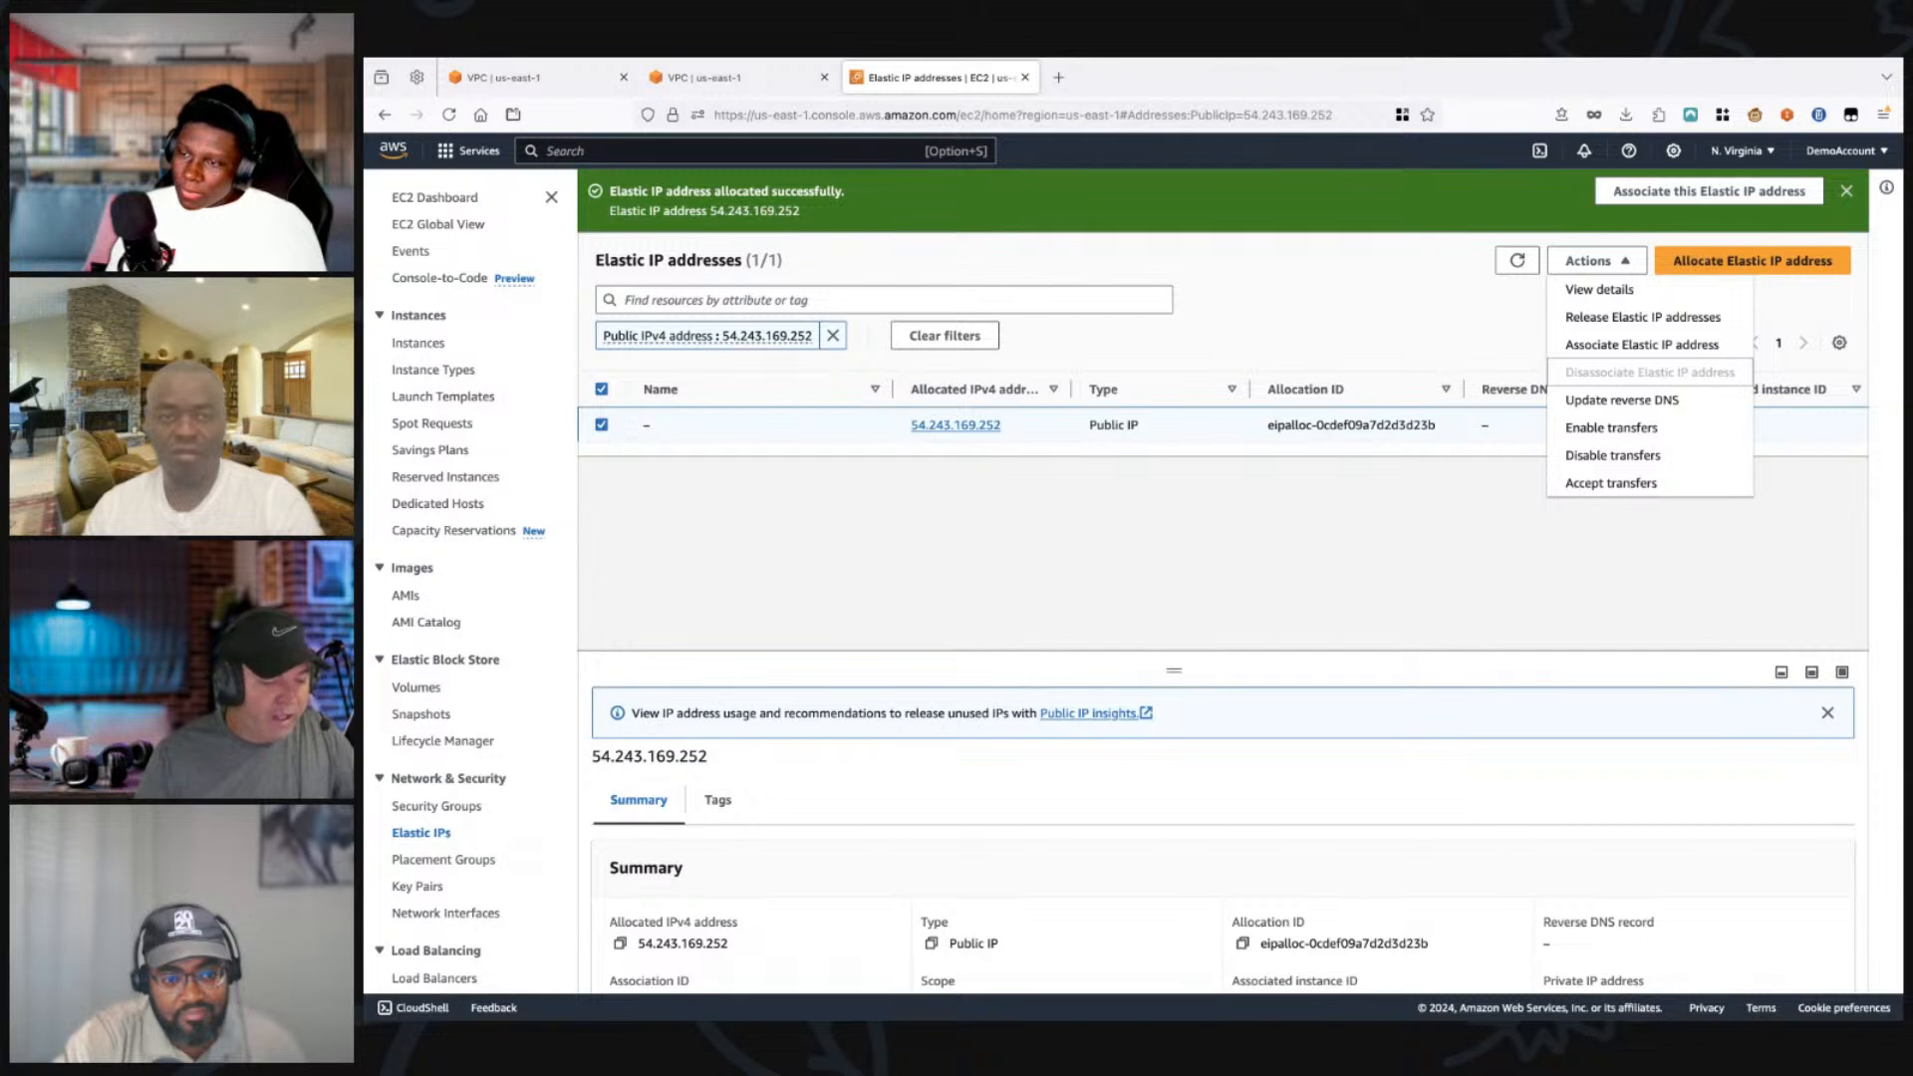
pyautogui.press('Escape')
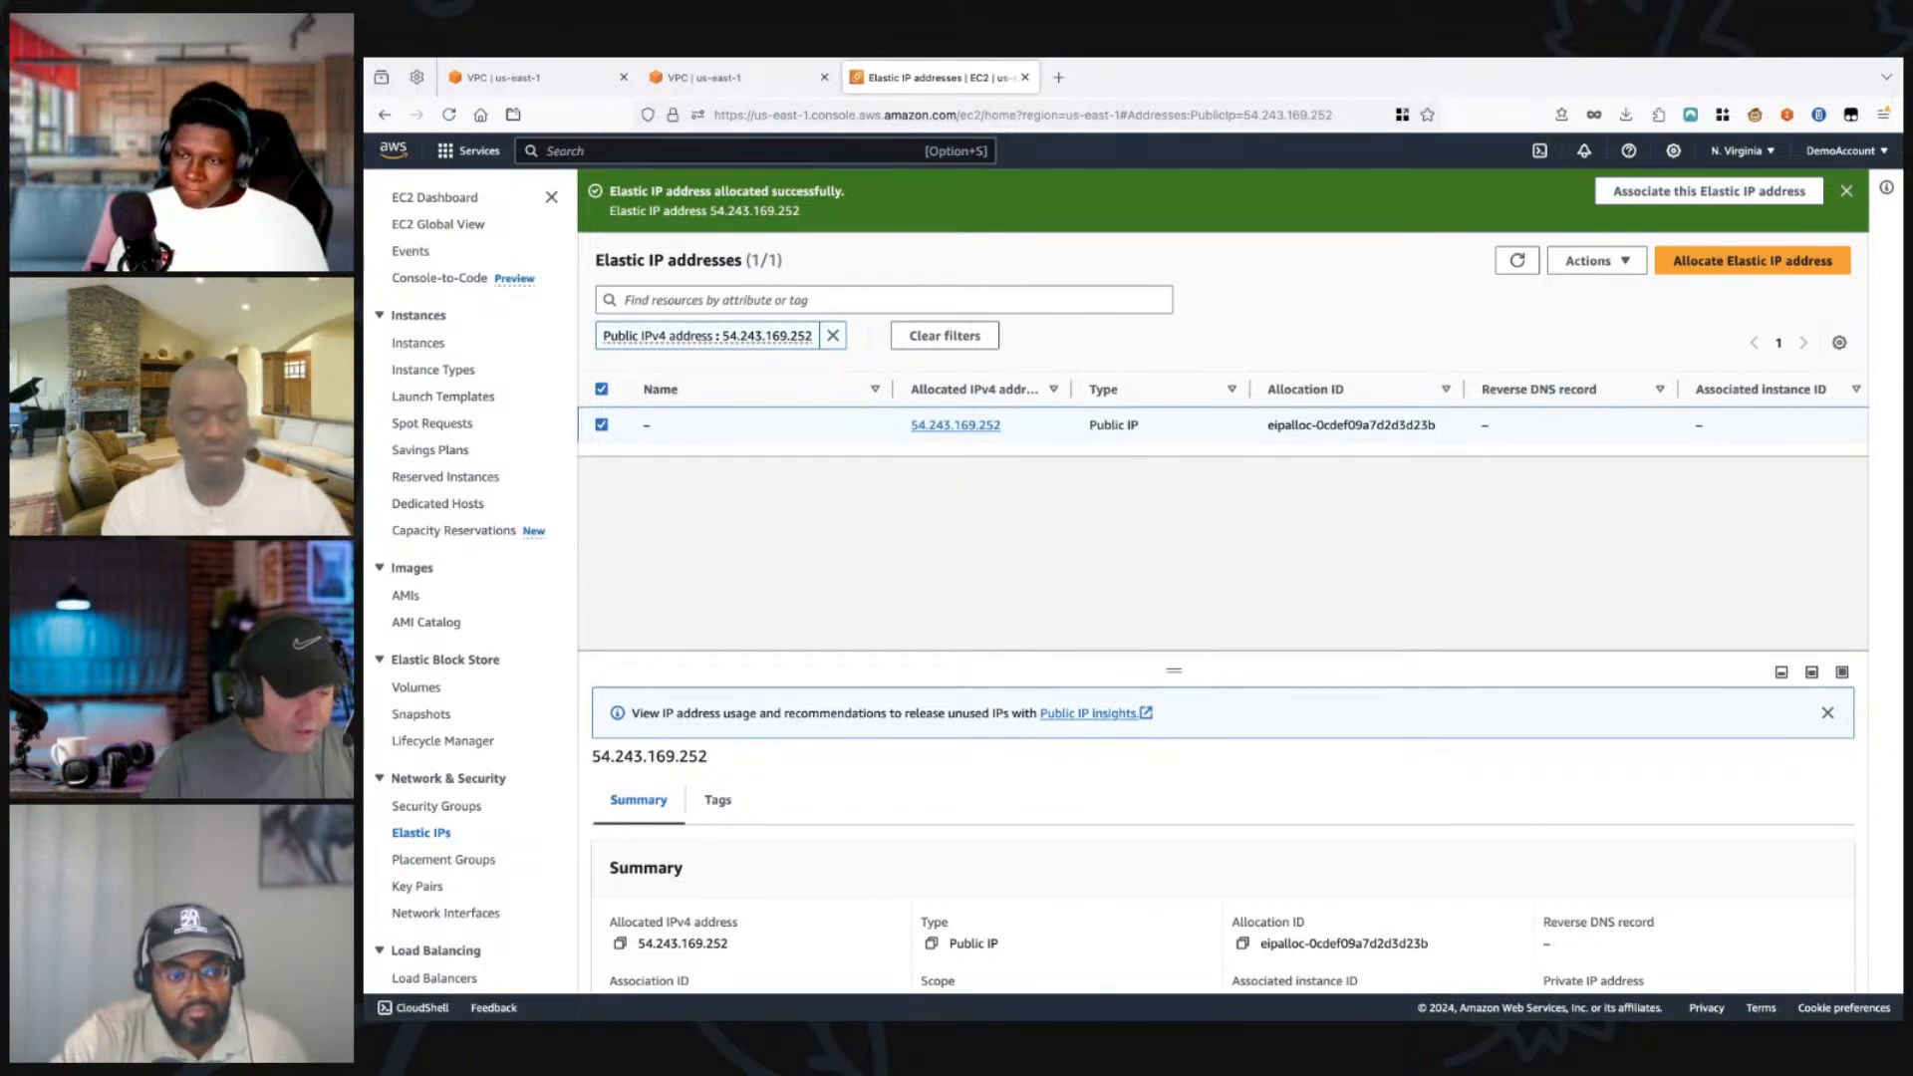
pyautogui.click(740, 77)
pyautogui.press('Escape')
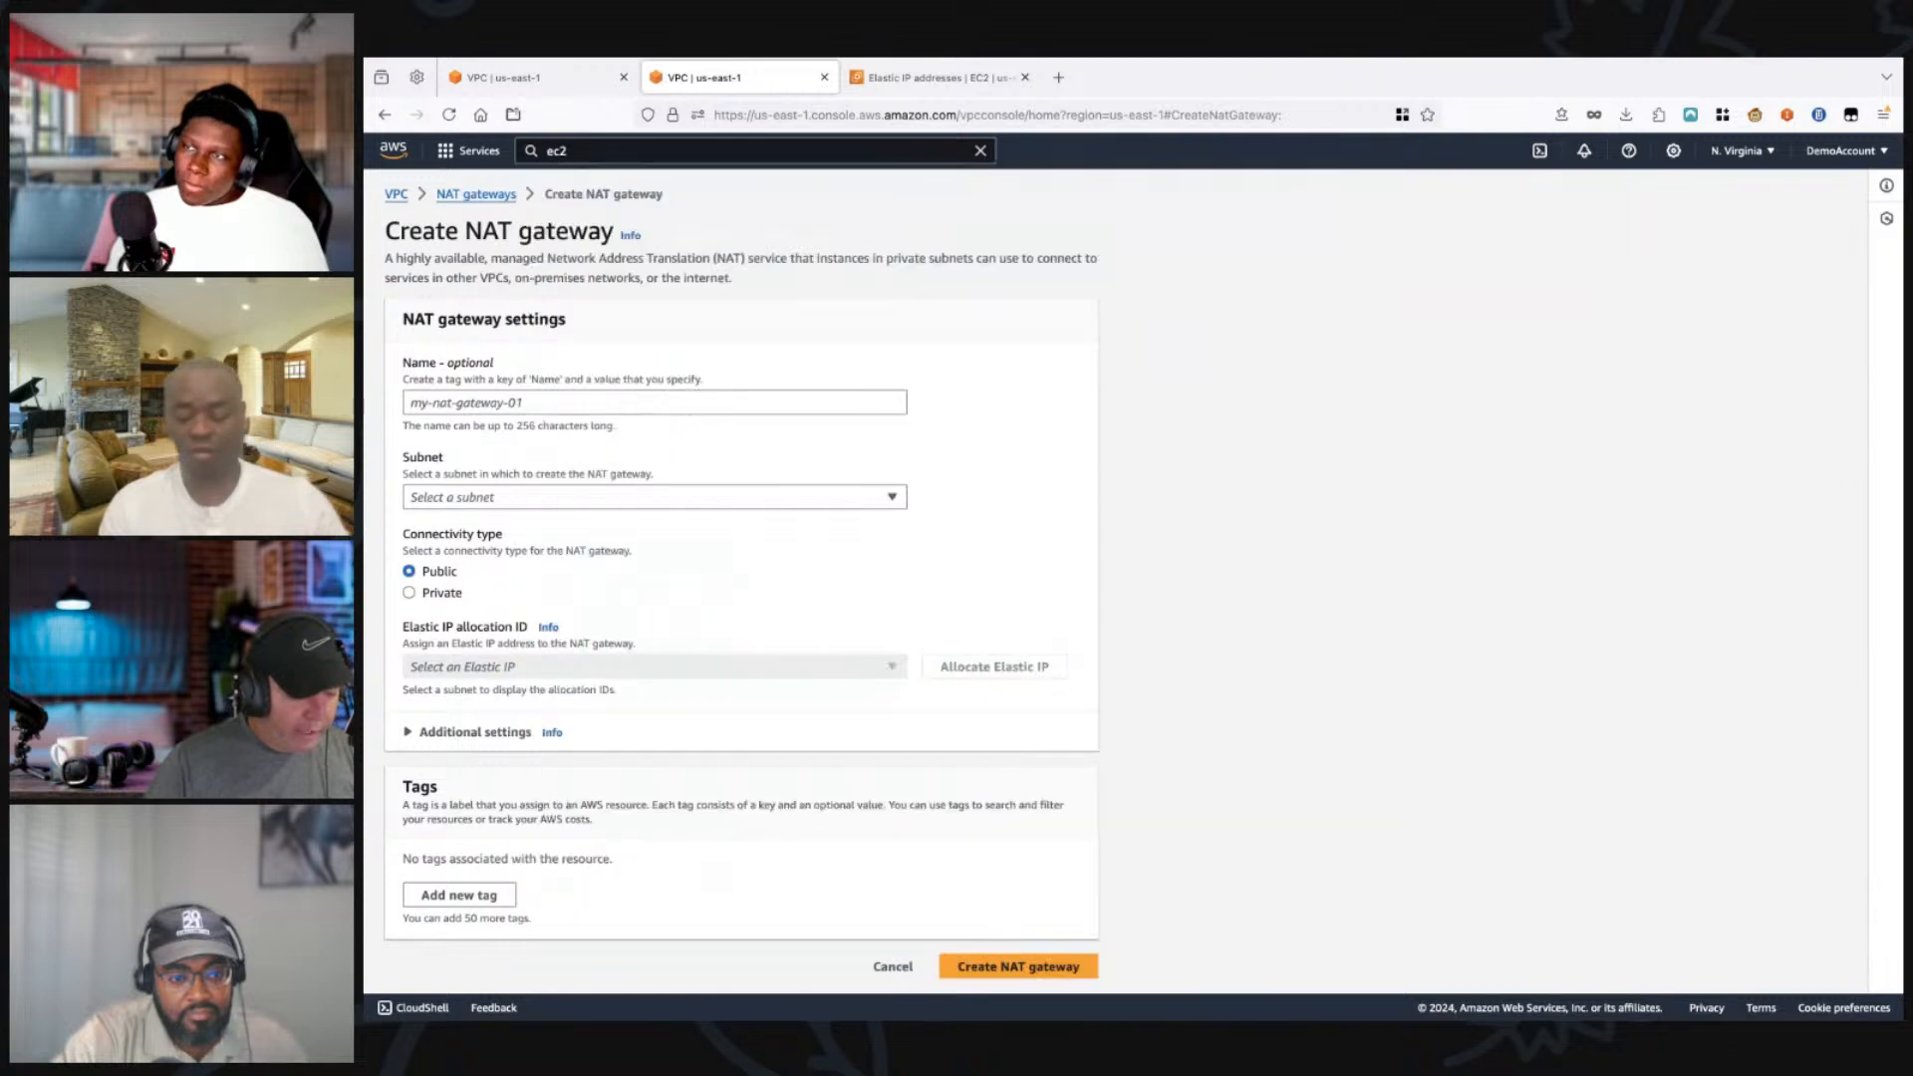
# Step: Reload the NAT gateway creation form and name the gateway private-subnet-1-NAT
pyautogui.click(448, 115)
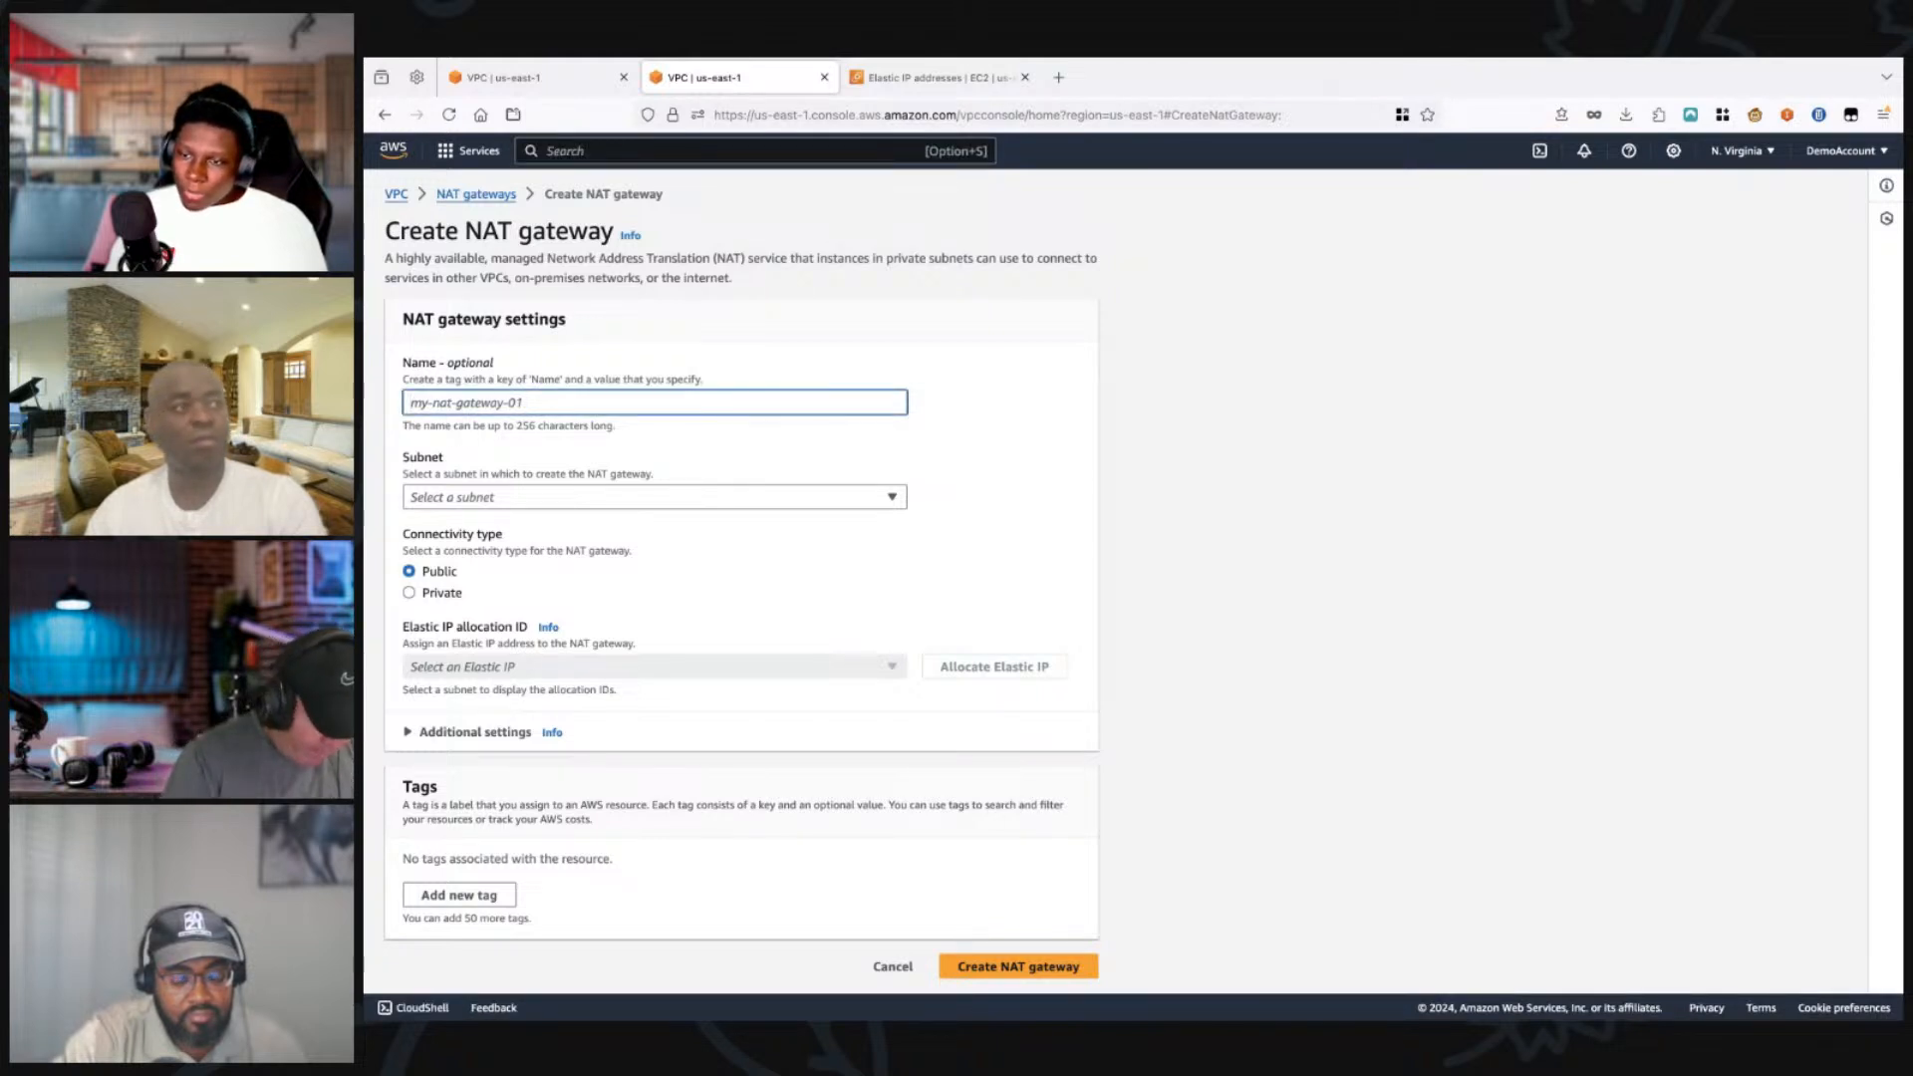
pyautogui.write('private-s')
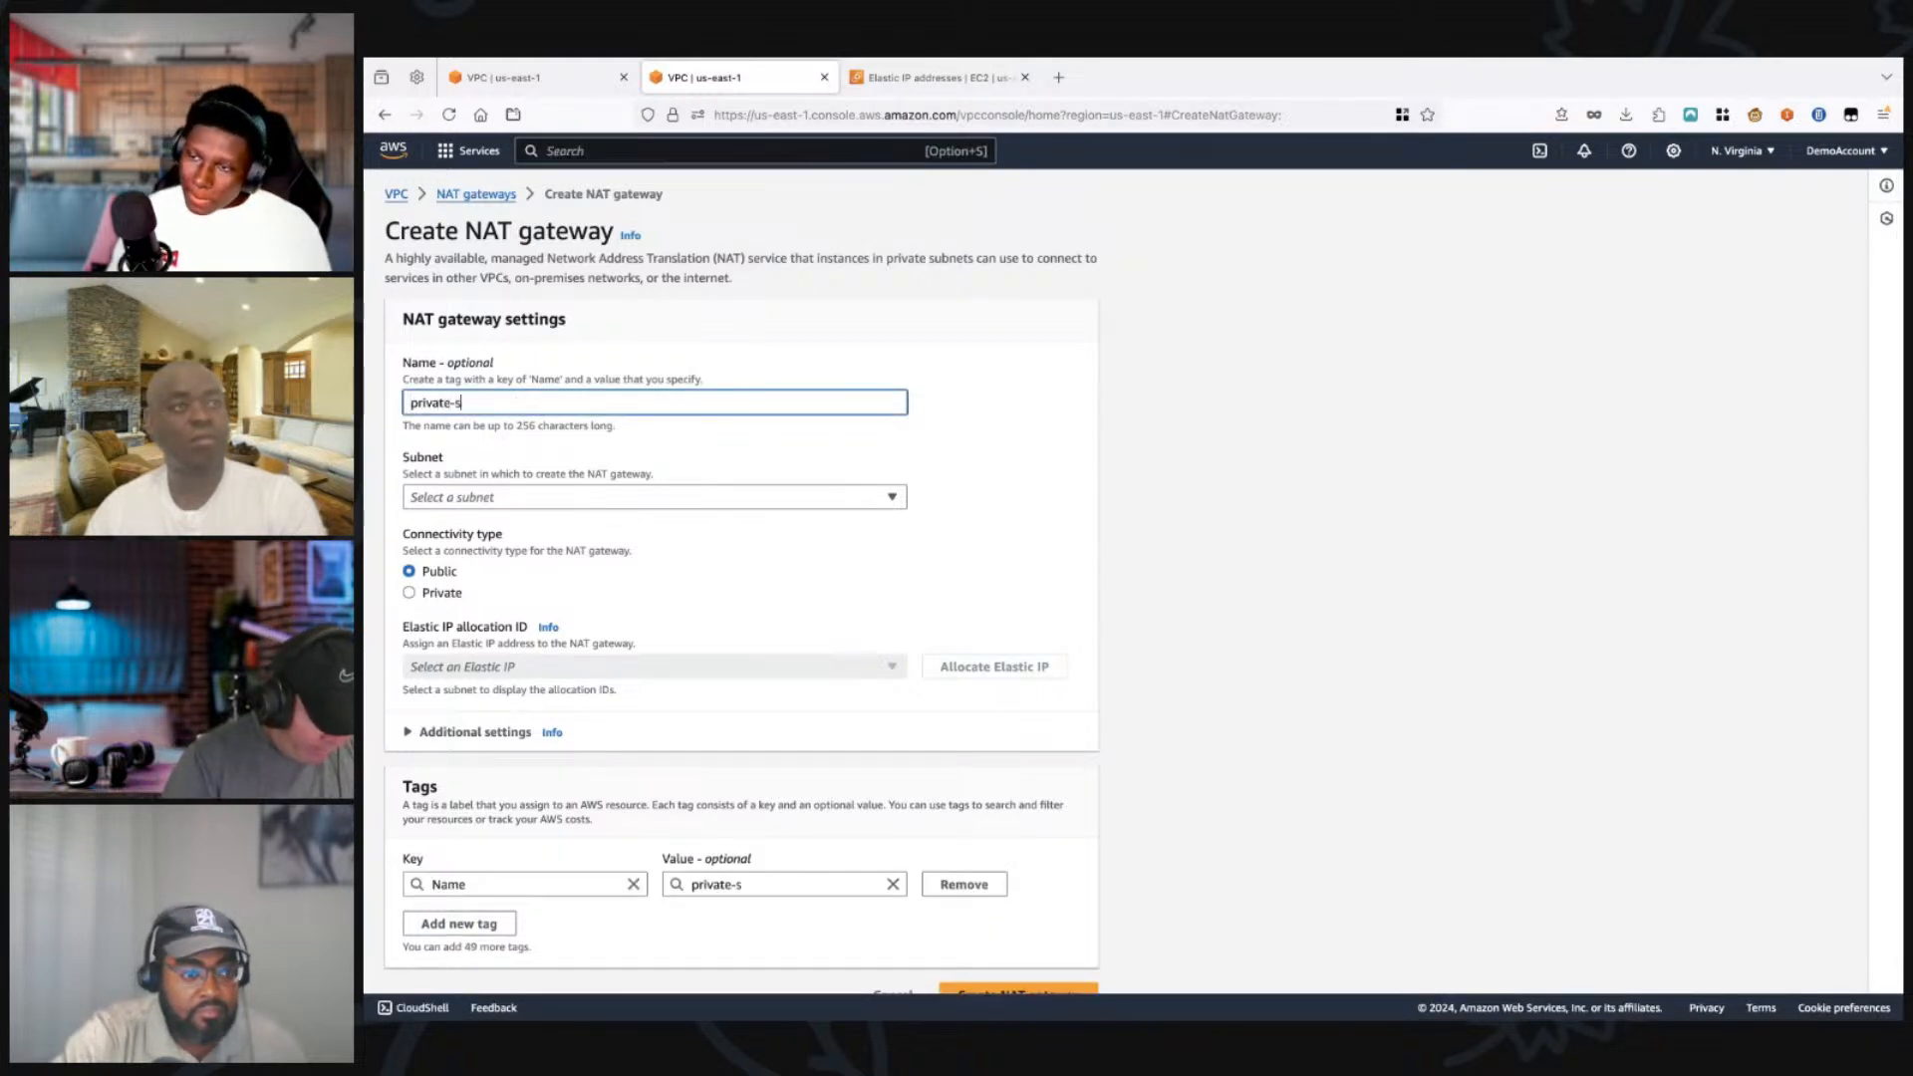
pyautogui.write('ubnet')
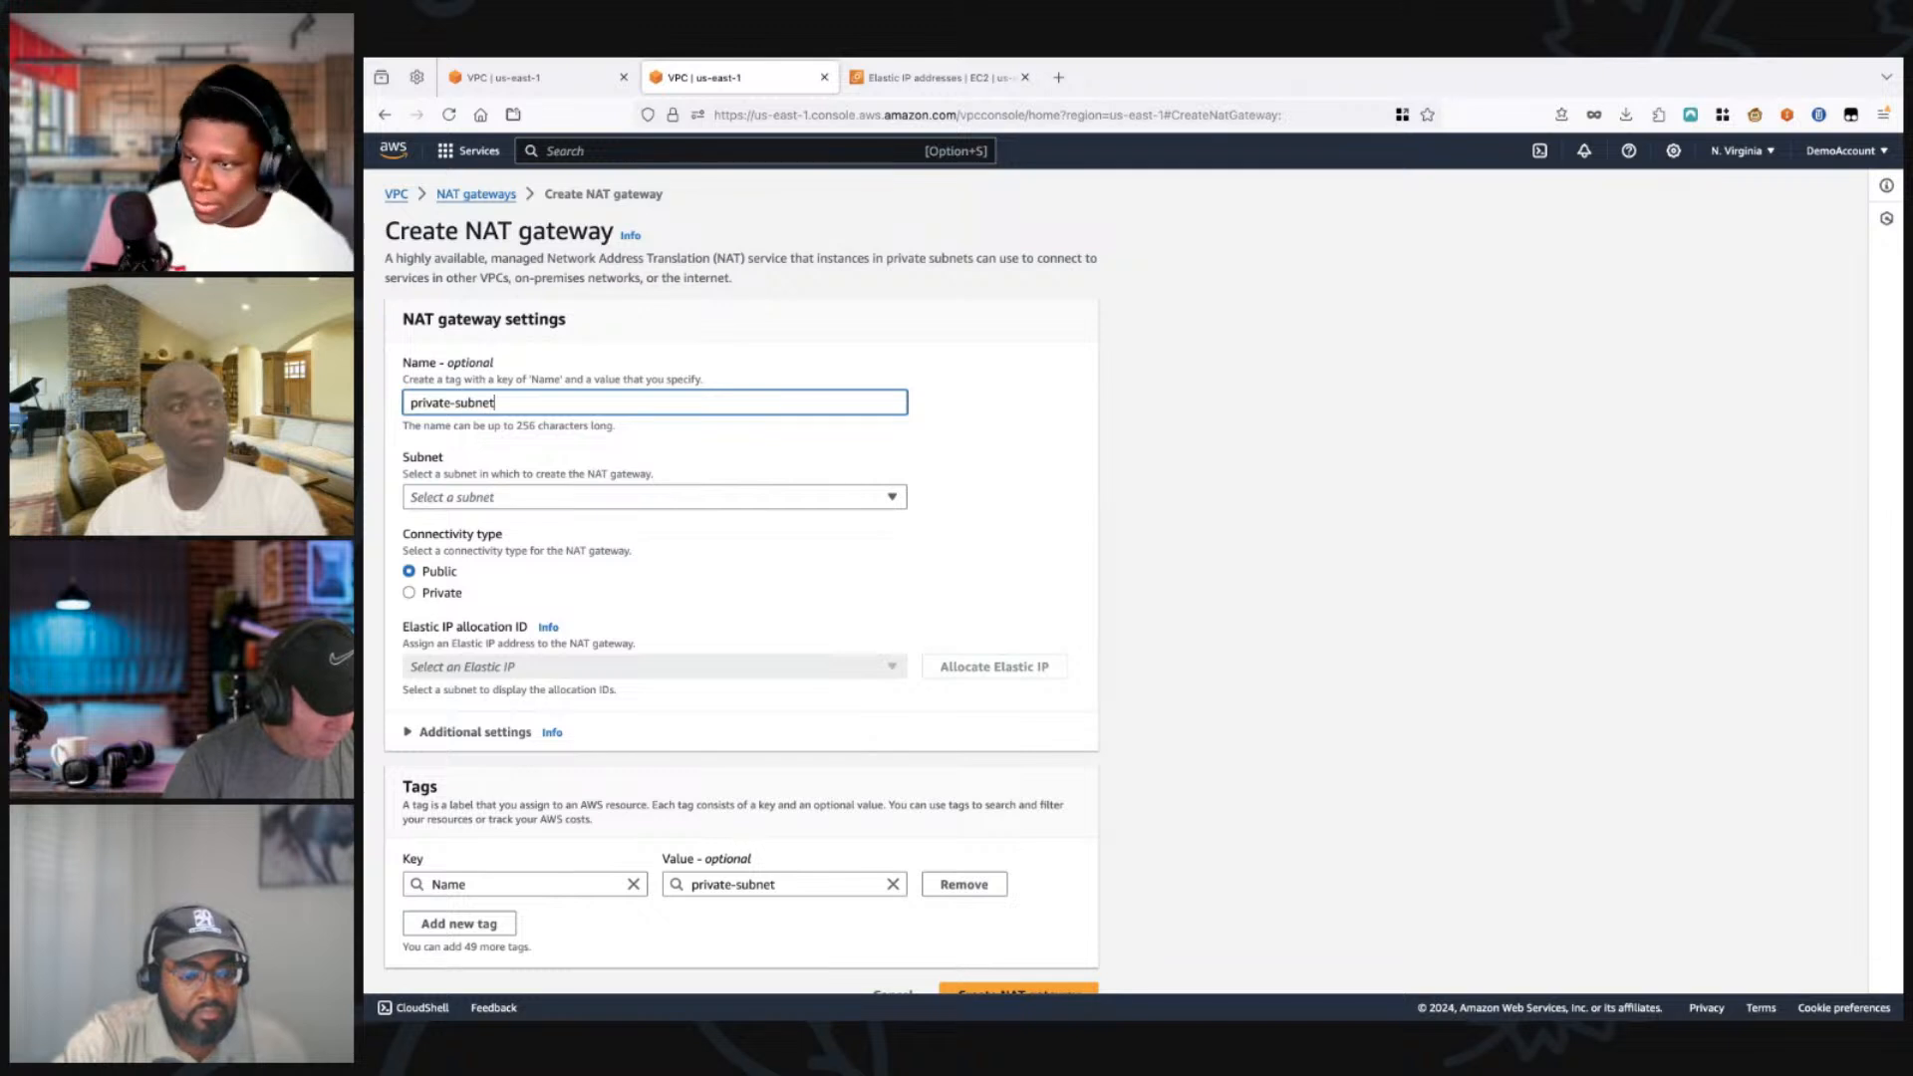
pyautogui.write('-1')
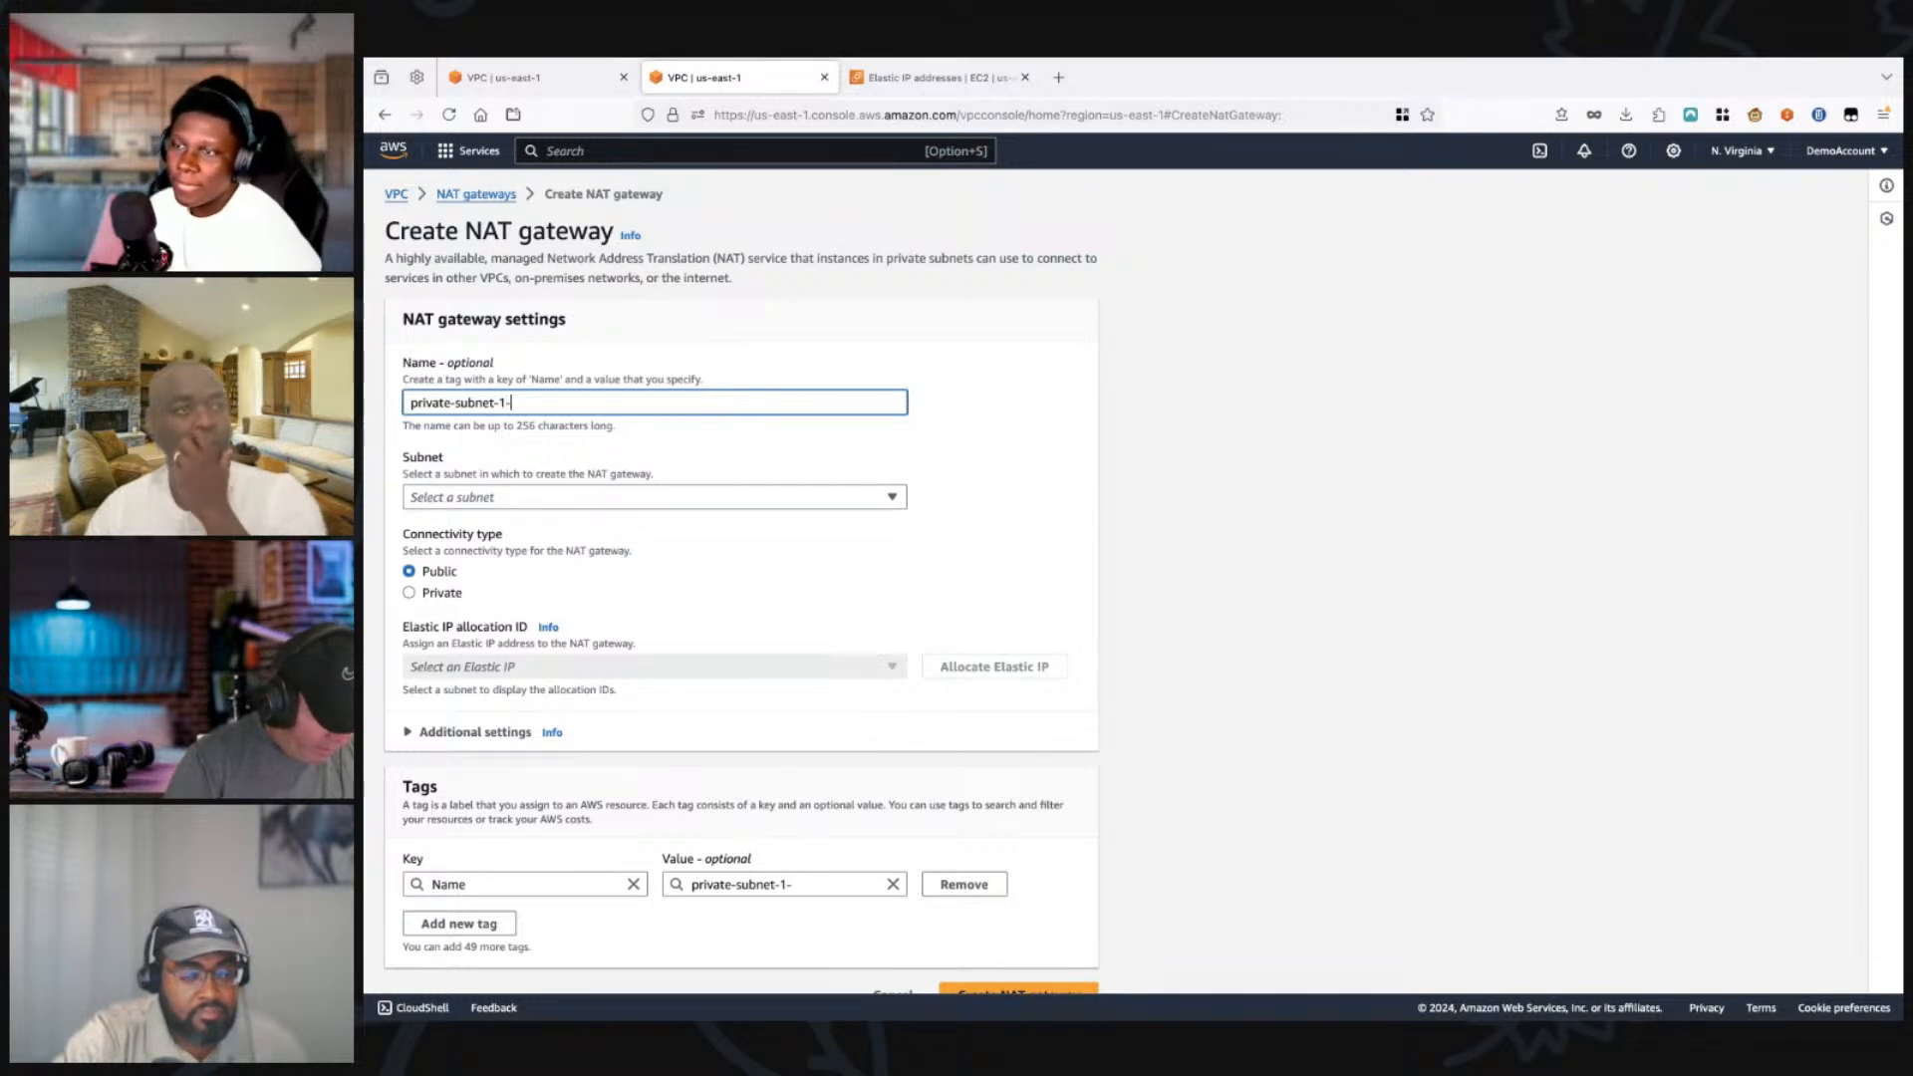
pyautogui.write('-NAT')
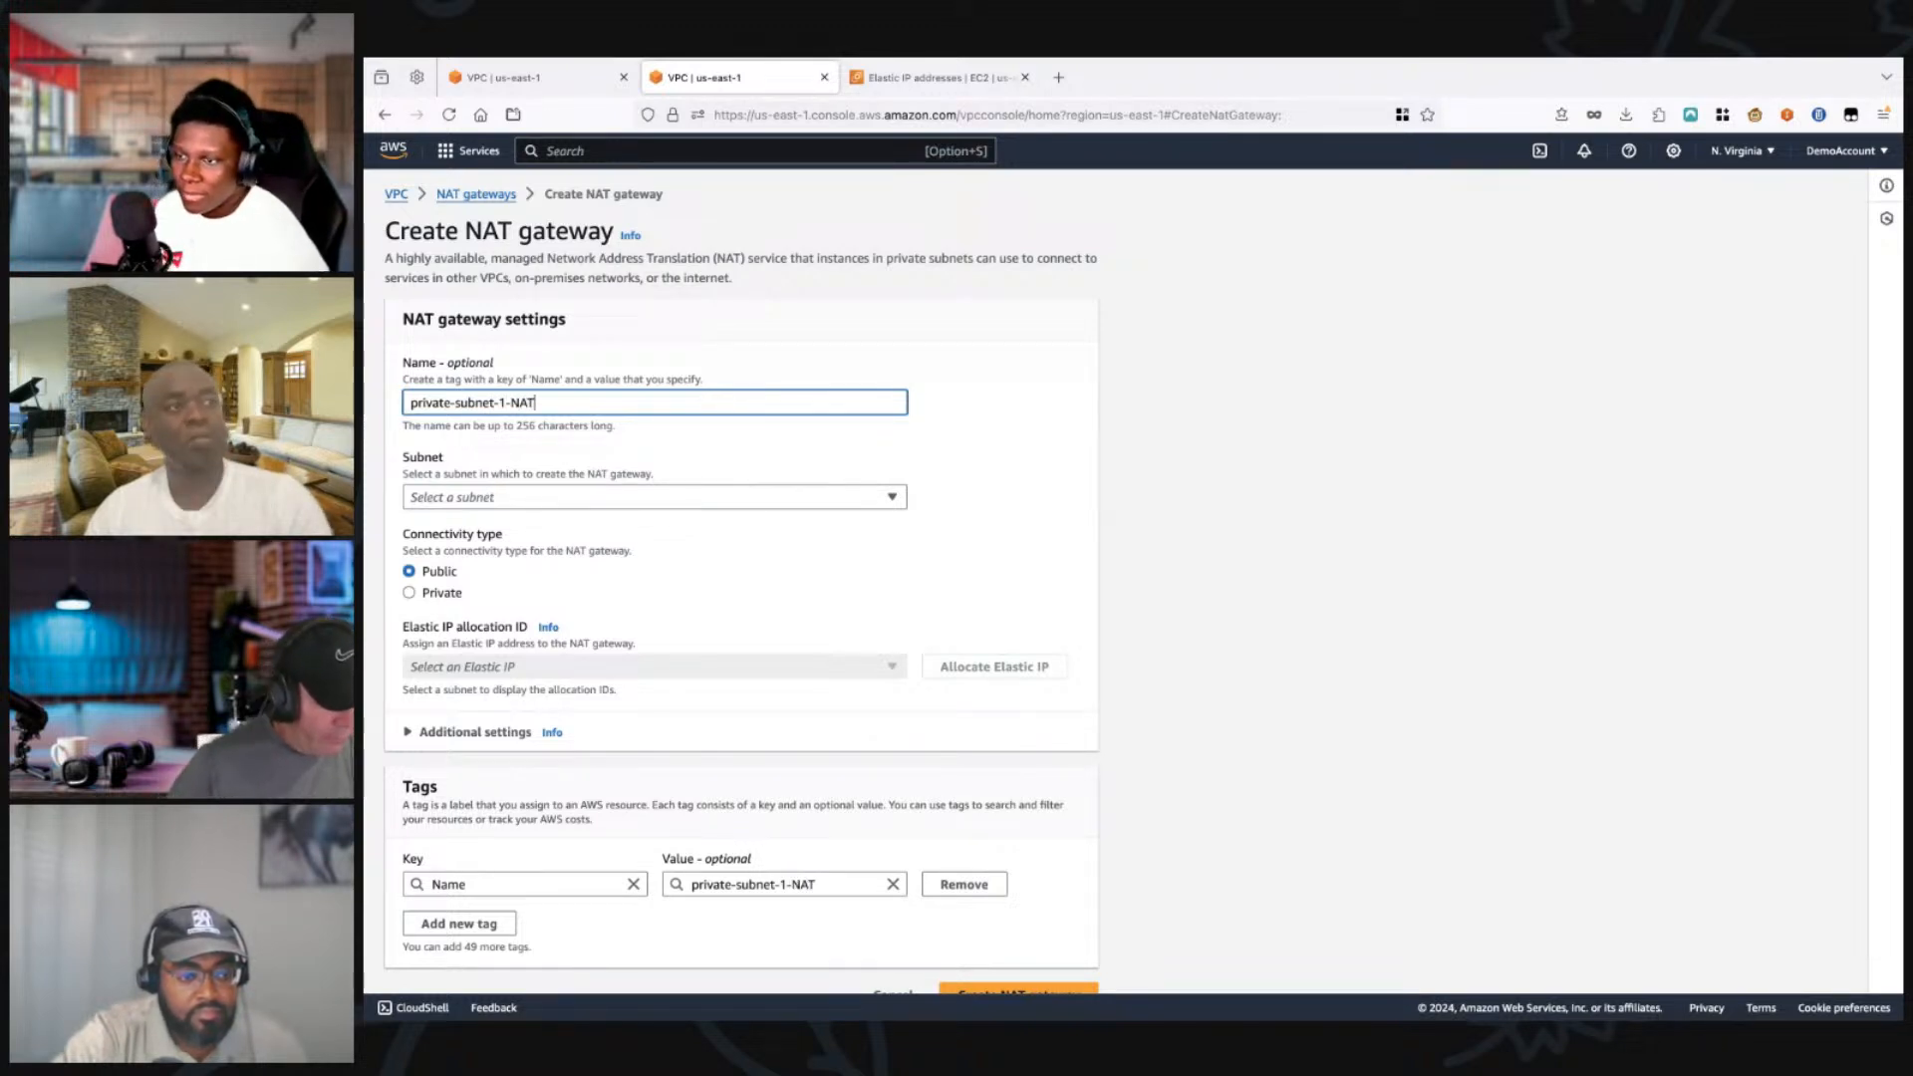
# Step: Choose Public Subnet 1 as the subnet for the NAT gateway
pyautogui.click(654, 497)
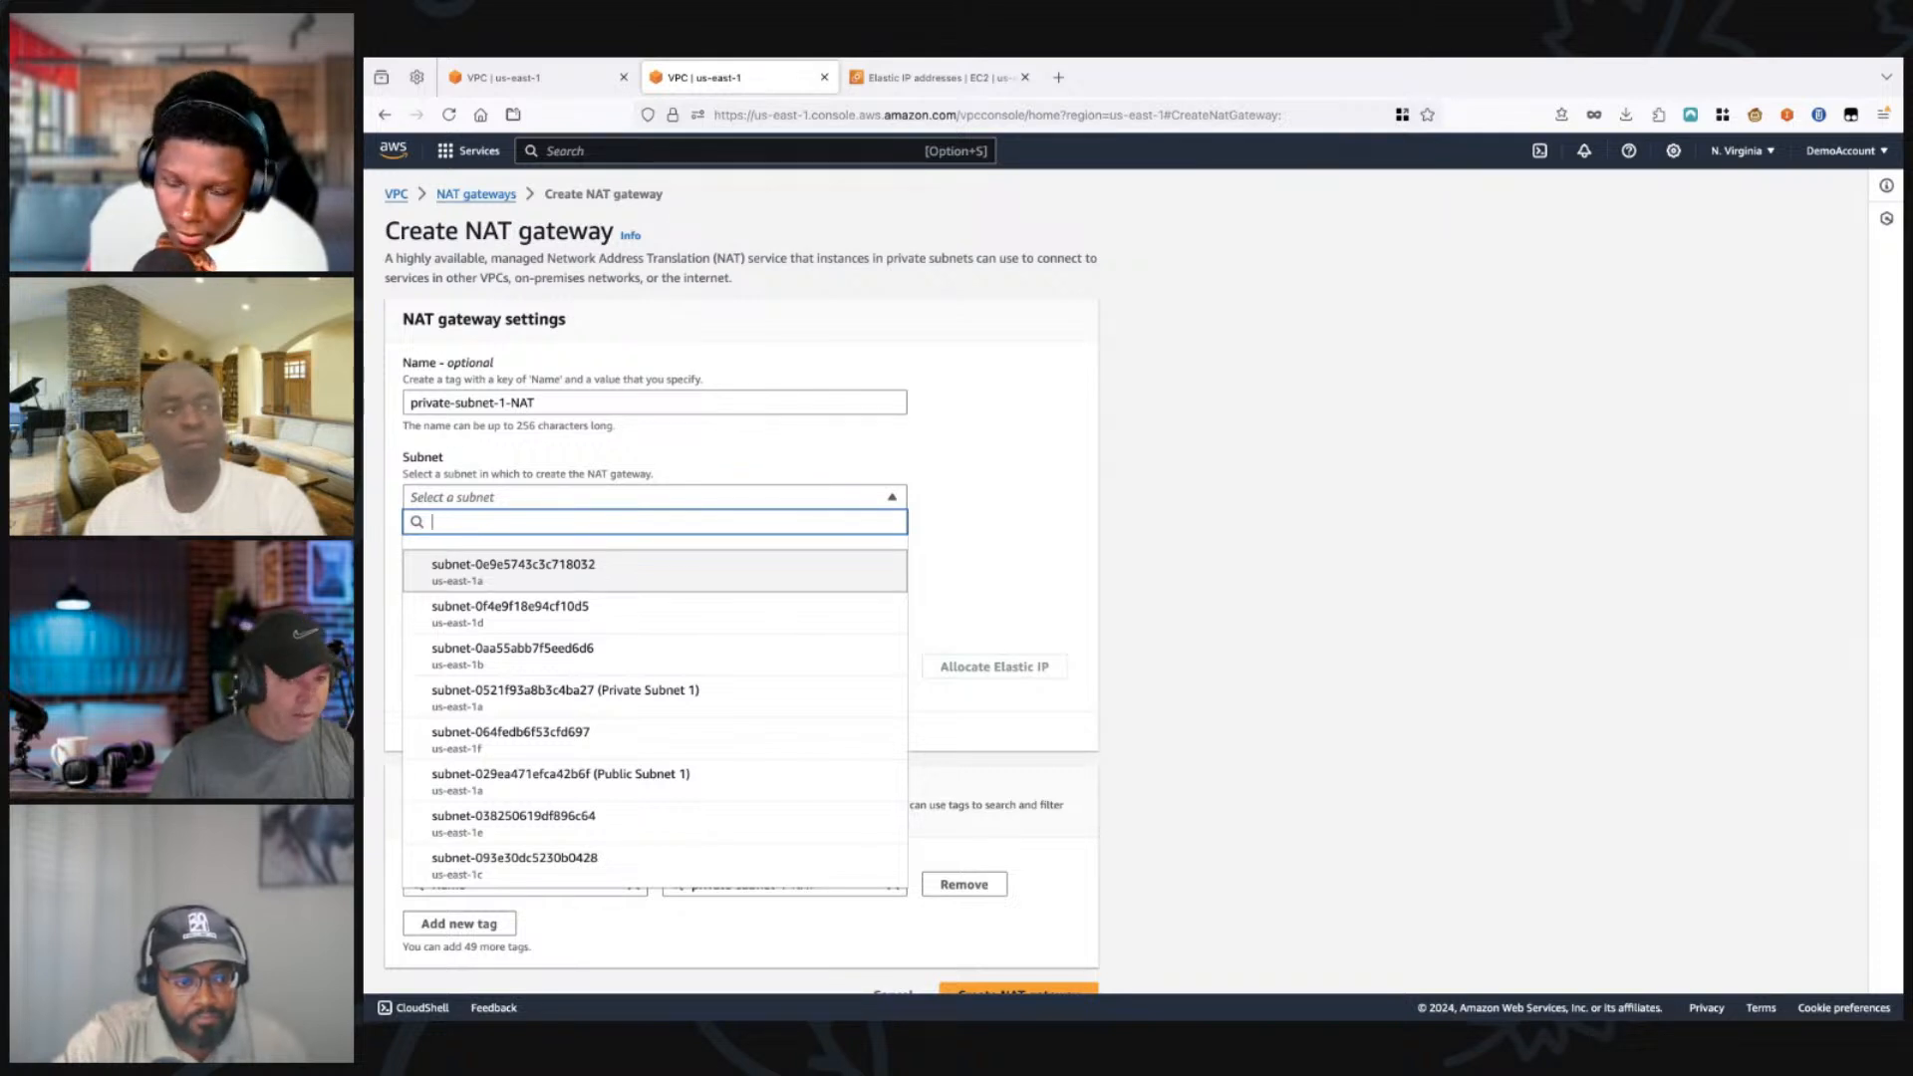
pyautogui.press('Down')
pyautogui.press('Down')
pyautogui.press('Down')
pyautogui.press('Down')
pyautogui.press('Down')
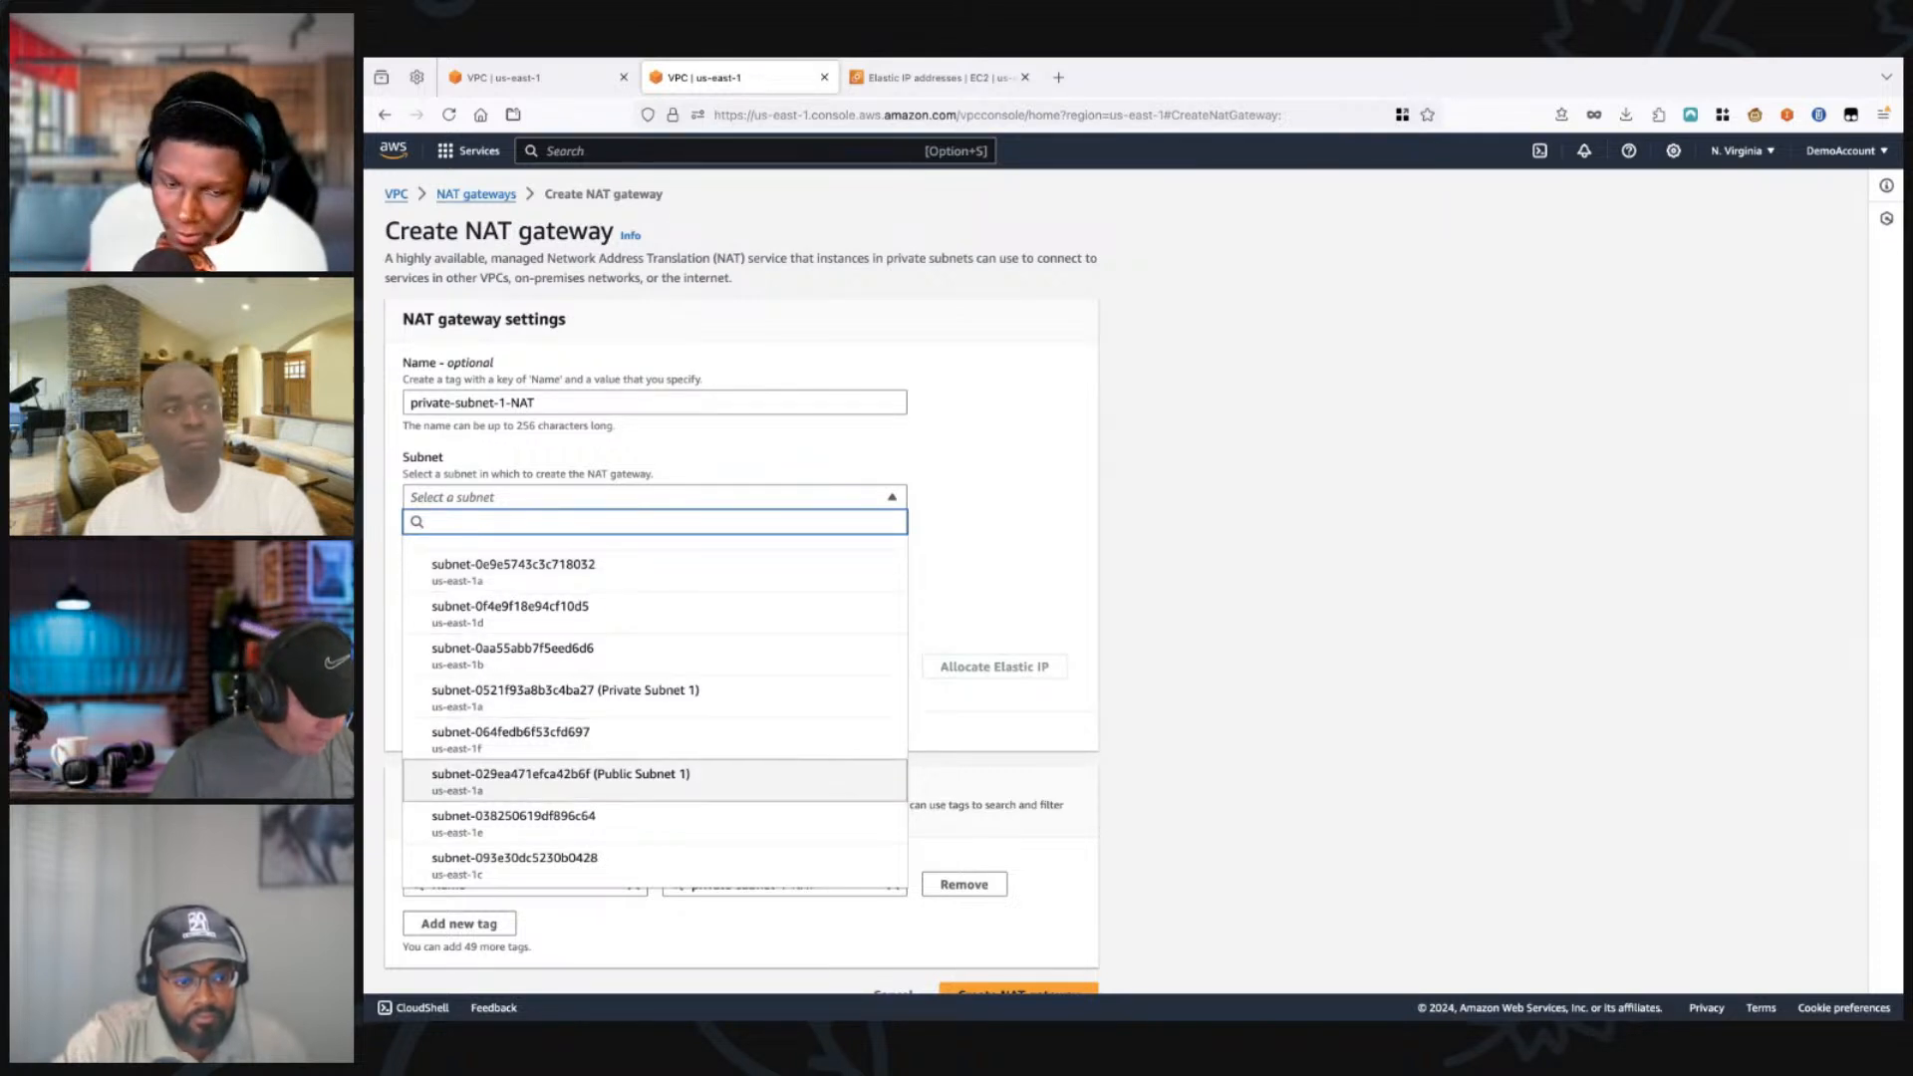
pyautogui.press('Return')
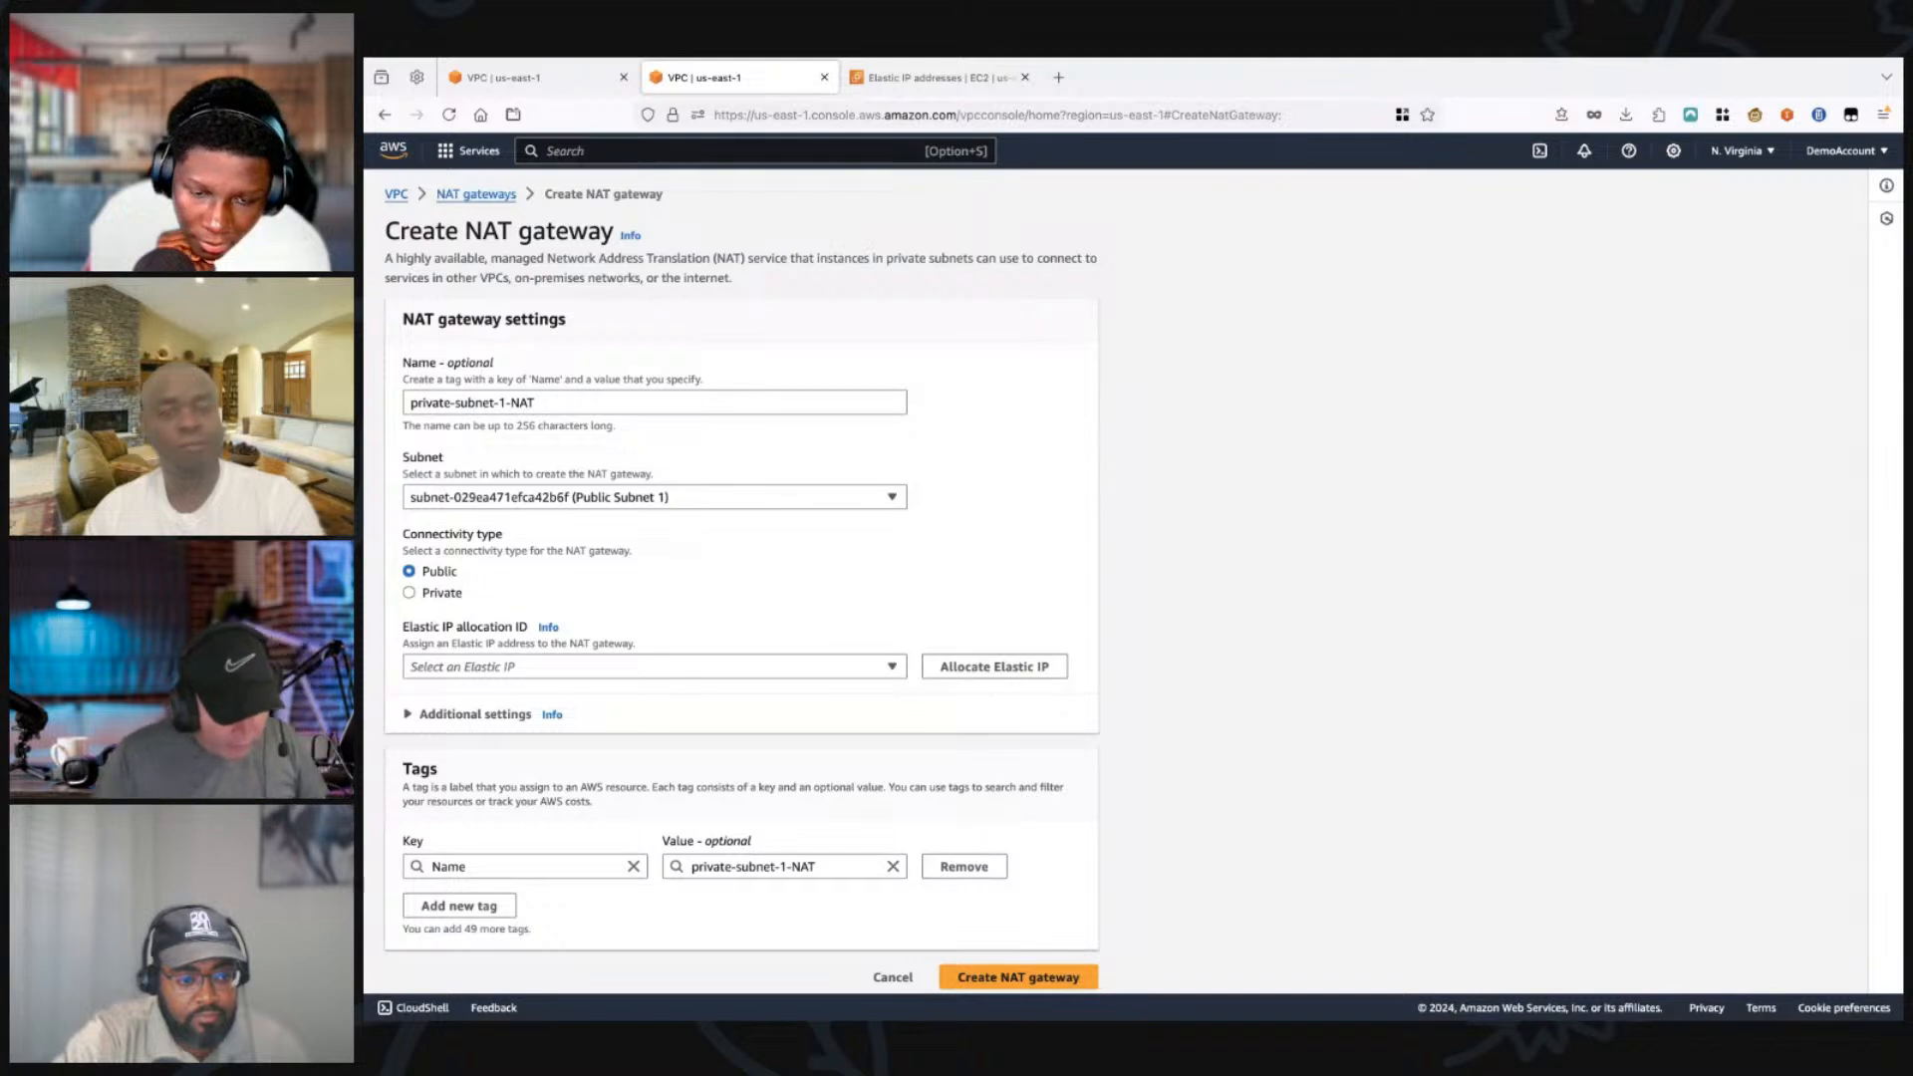
# Step: Assign the allocated Elastic IP to the NAT gateway and create the gateway
pyautogui.click(655, 667)
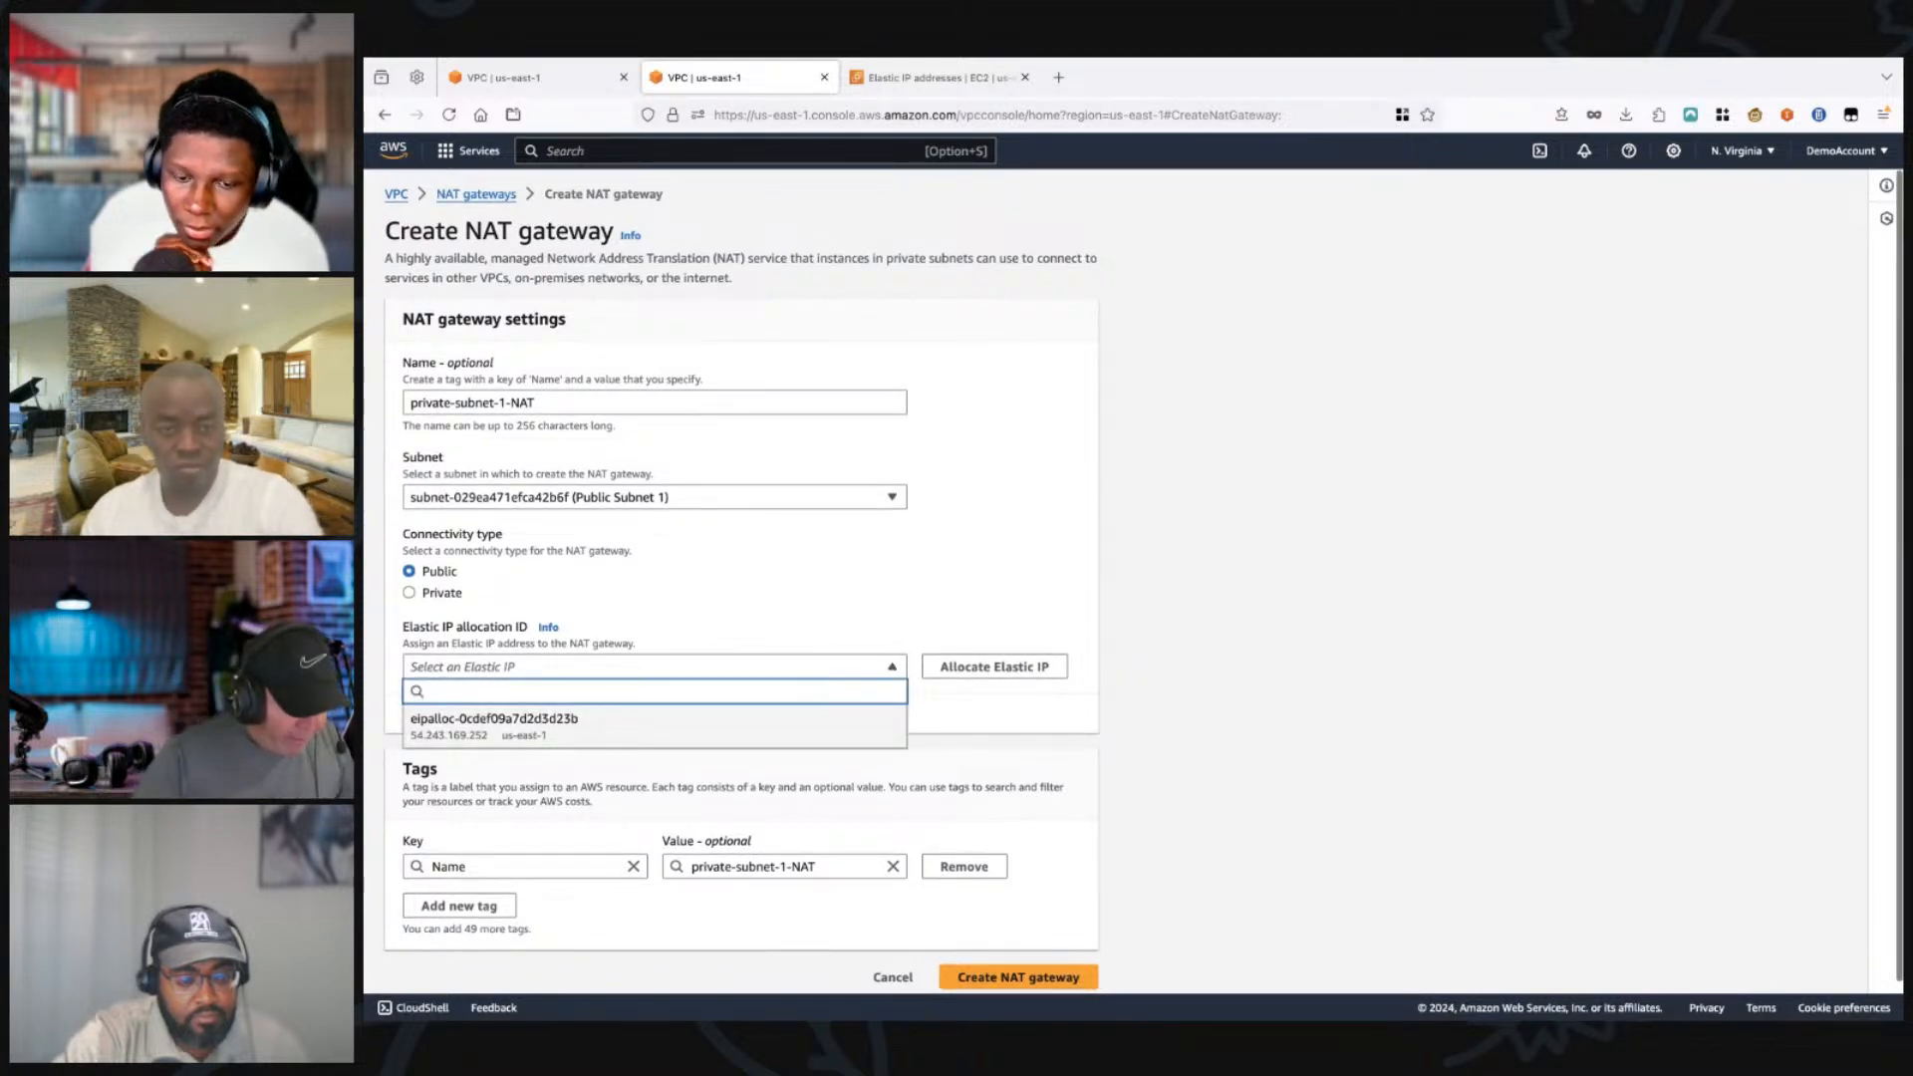
pyautogui.press('Return')
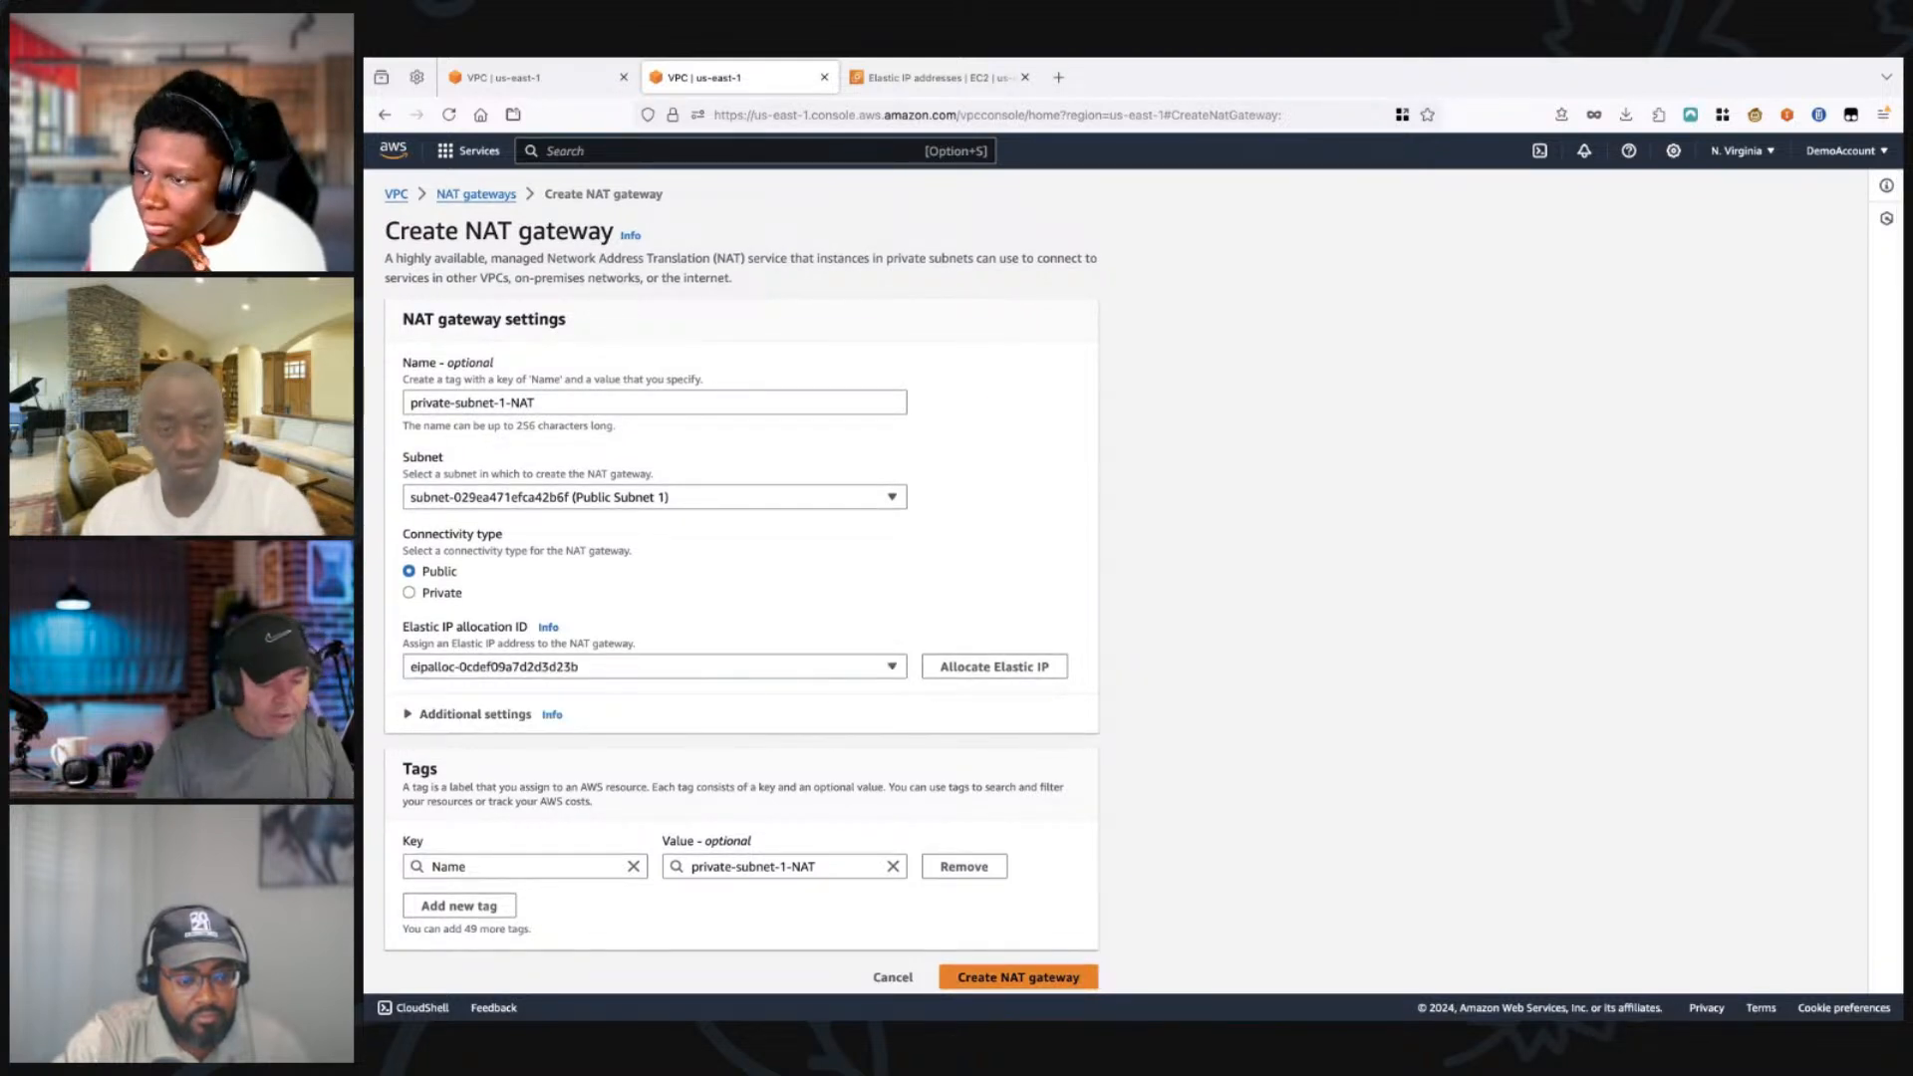
pyautogui.click(1019, 977)
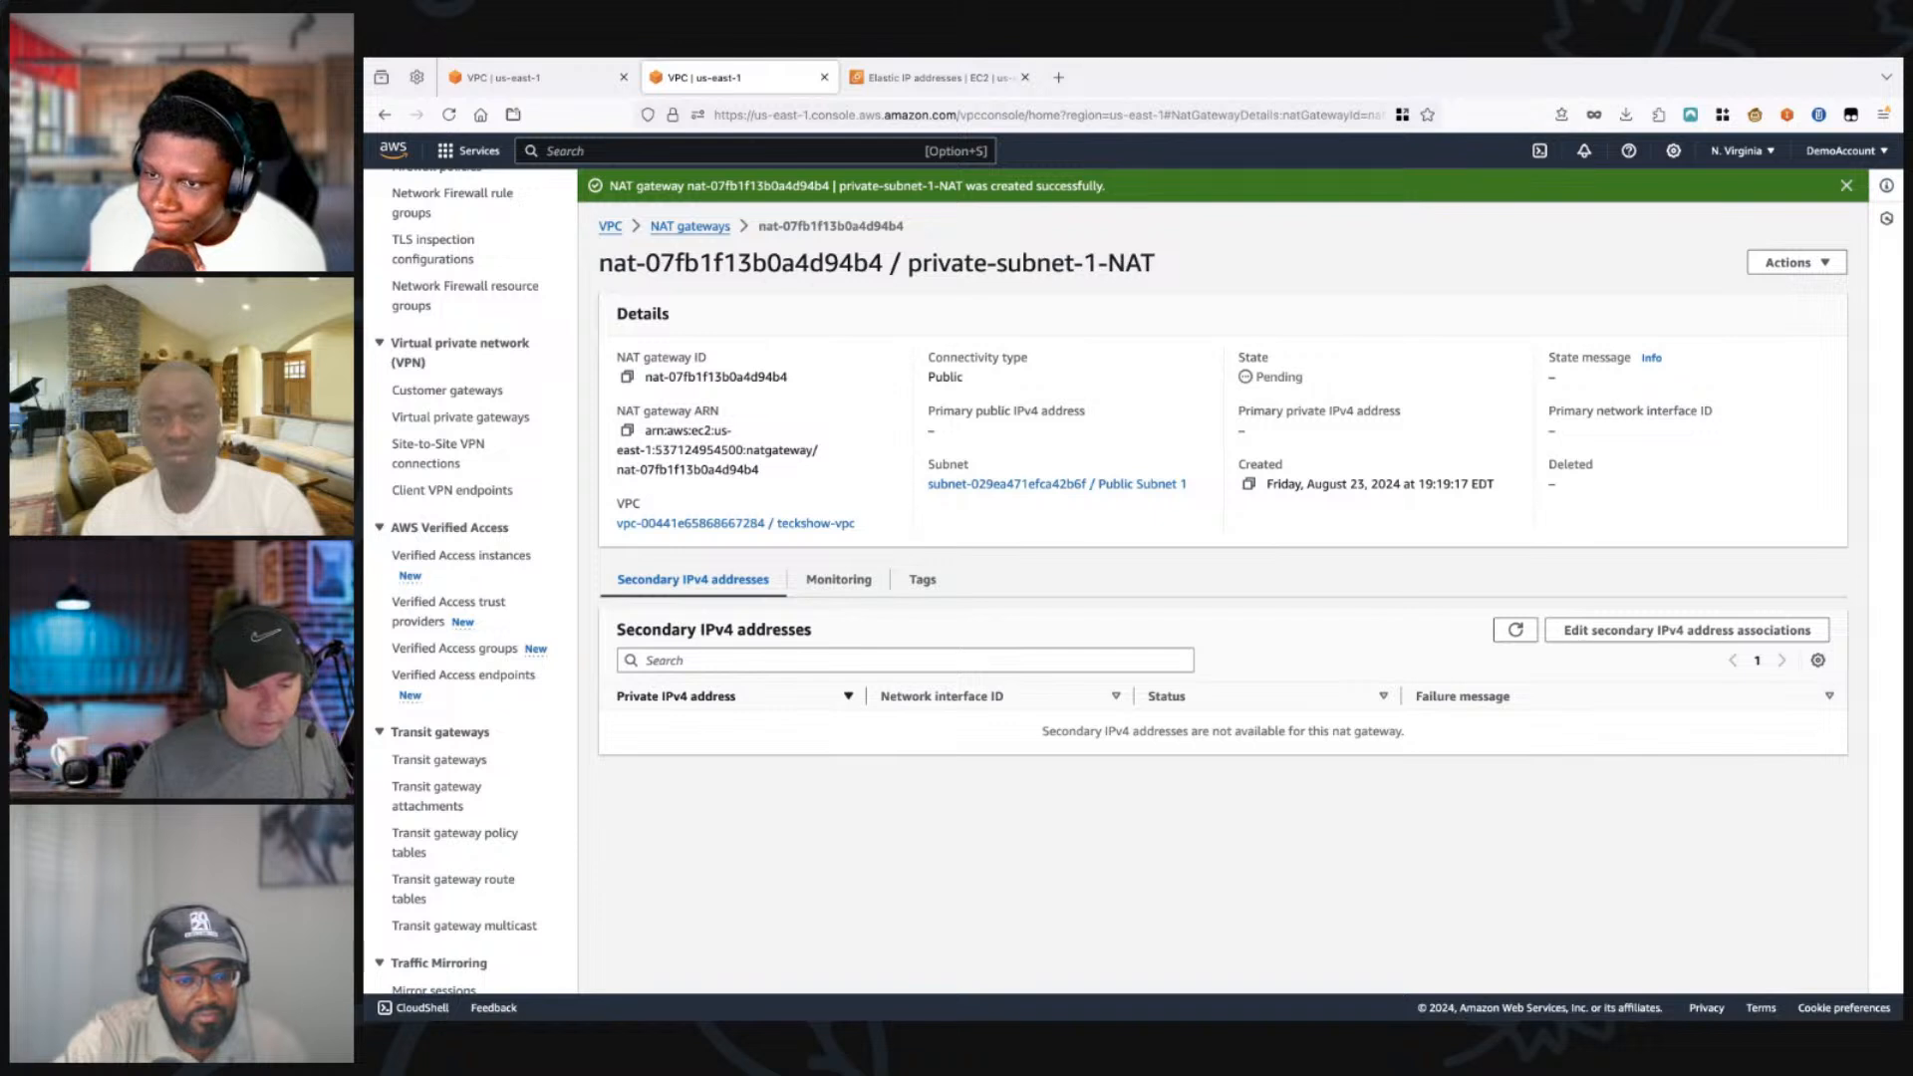
# Step: Check the state of the private-subnet-1-NAT gateway, refreshing its details until provisioning finishes
pyautogui.moveTo(1256, 377); pyautogui.dragTo(1304, 378)
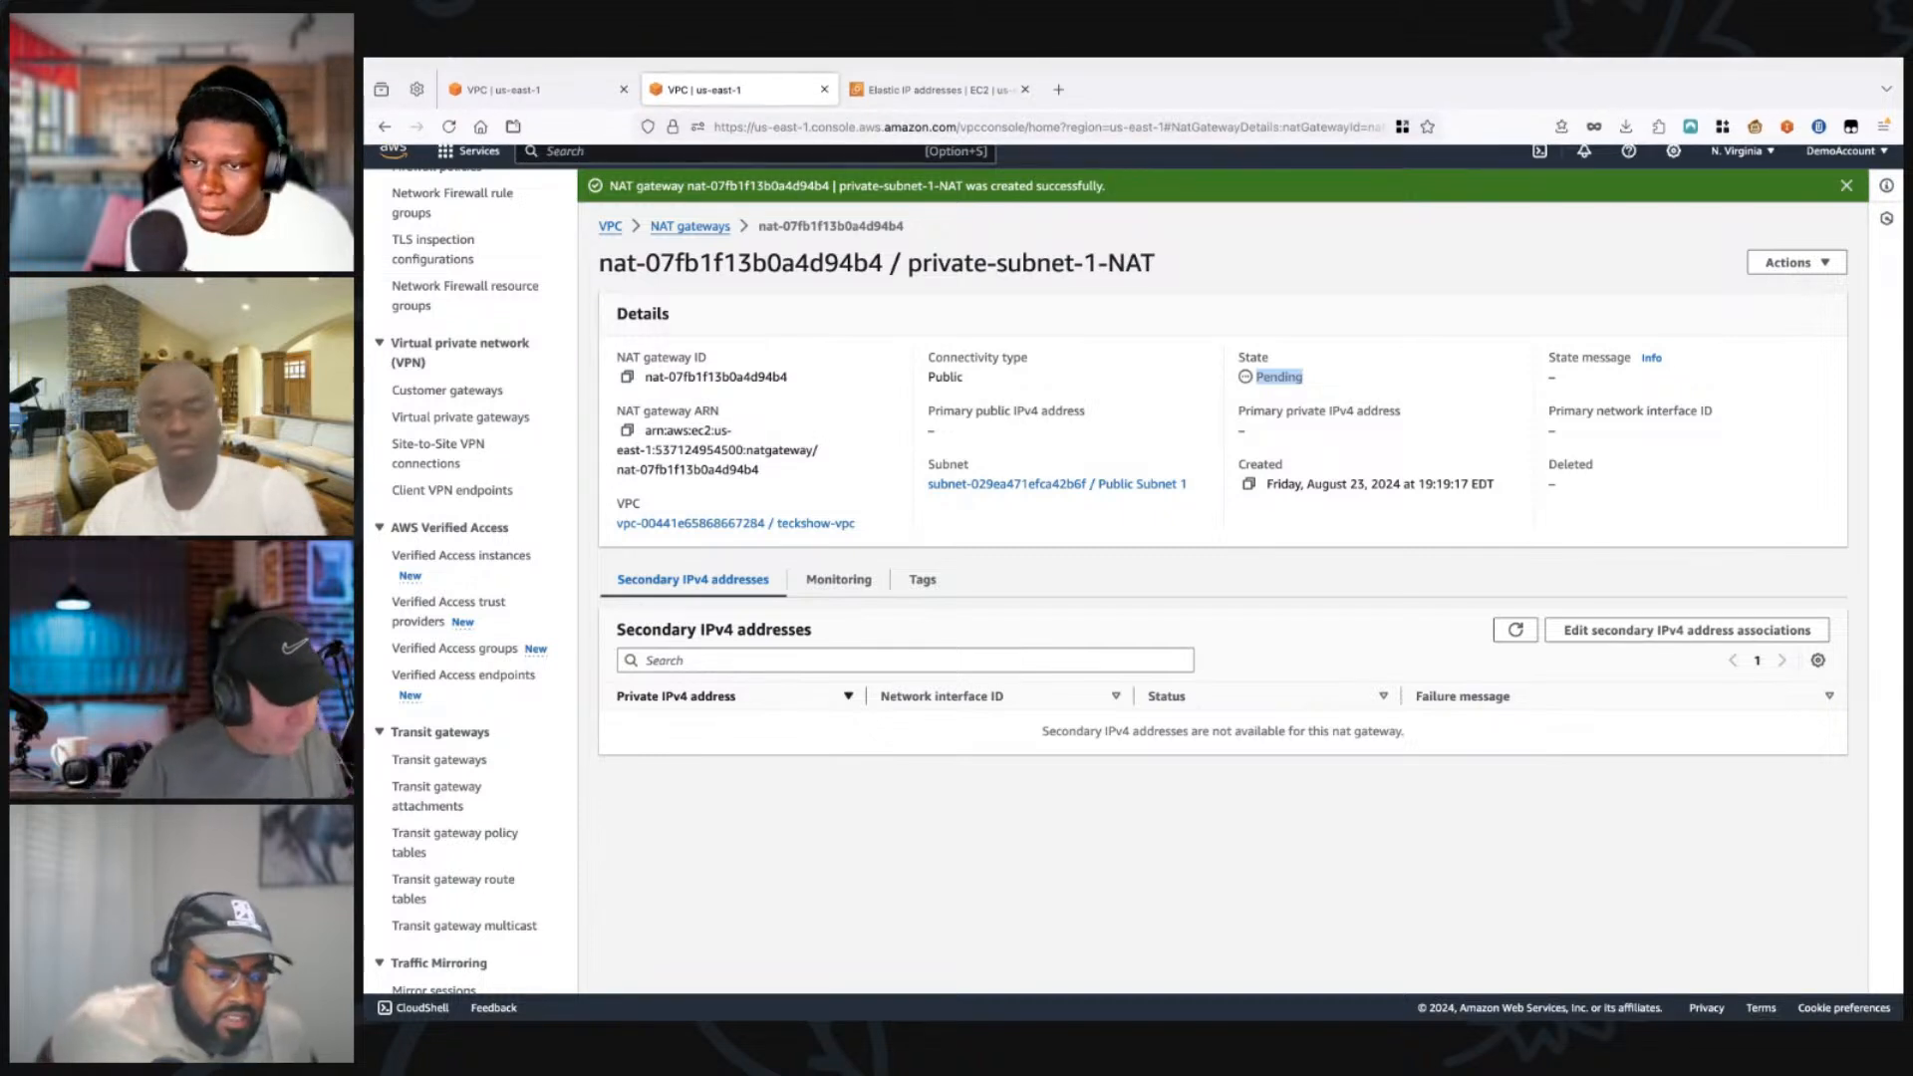
pyautogui.click(449, 114)
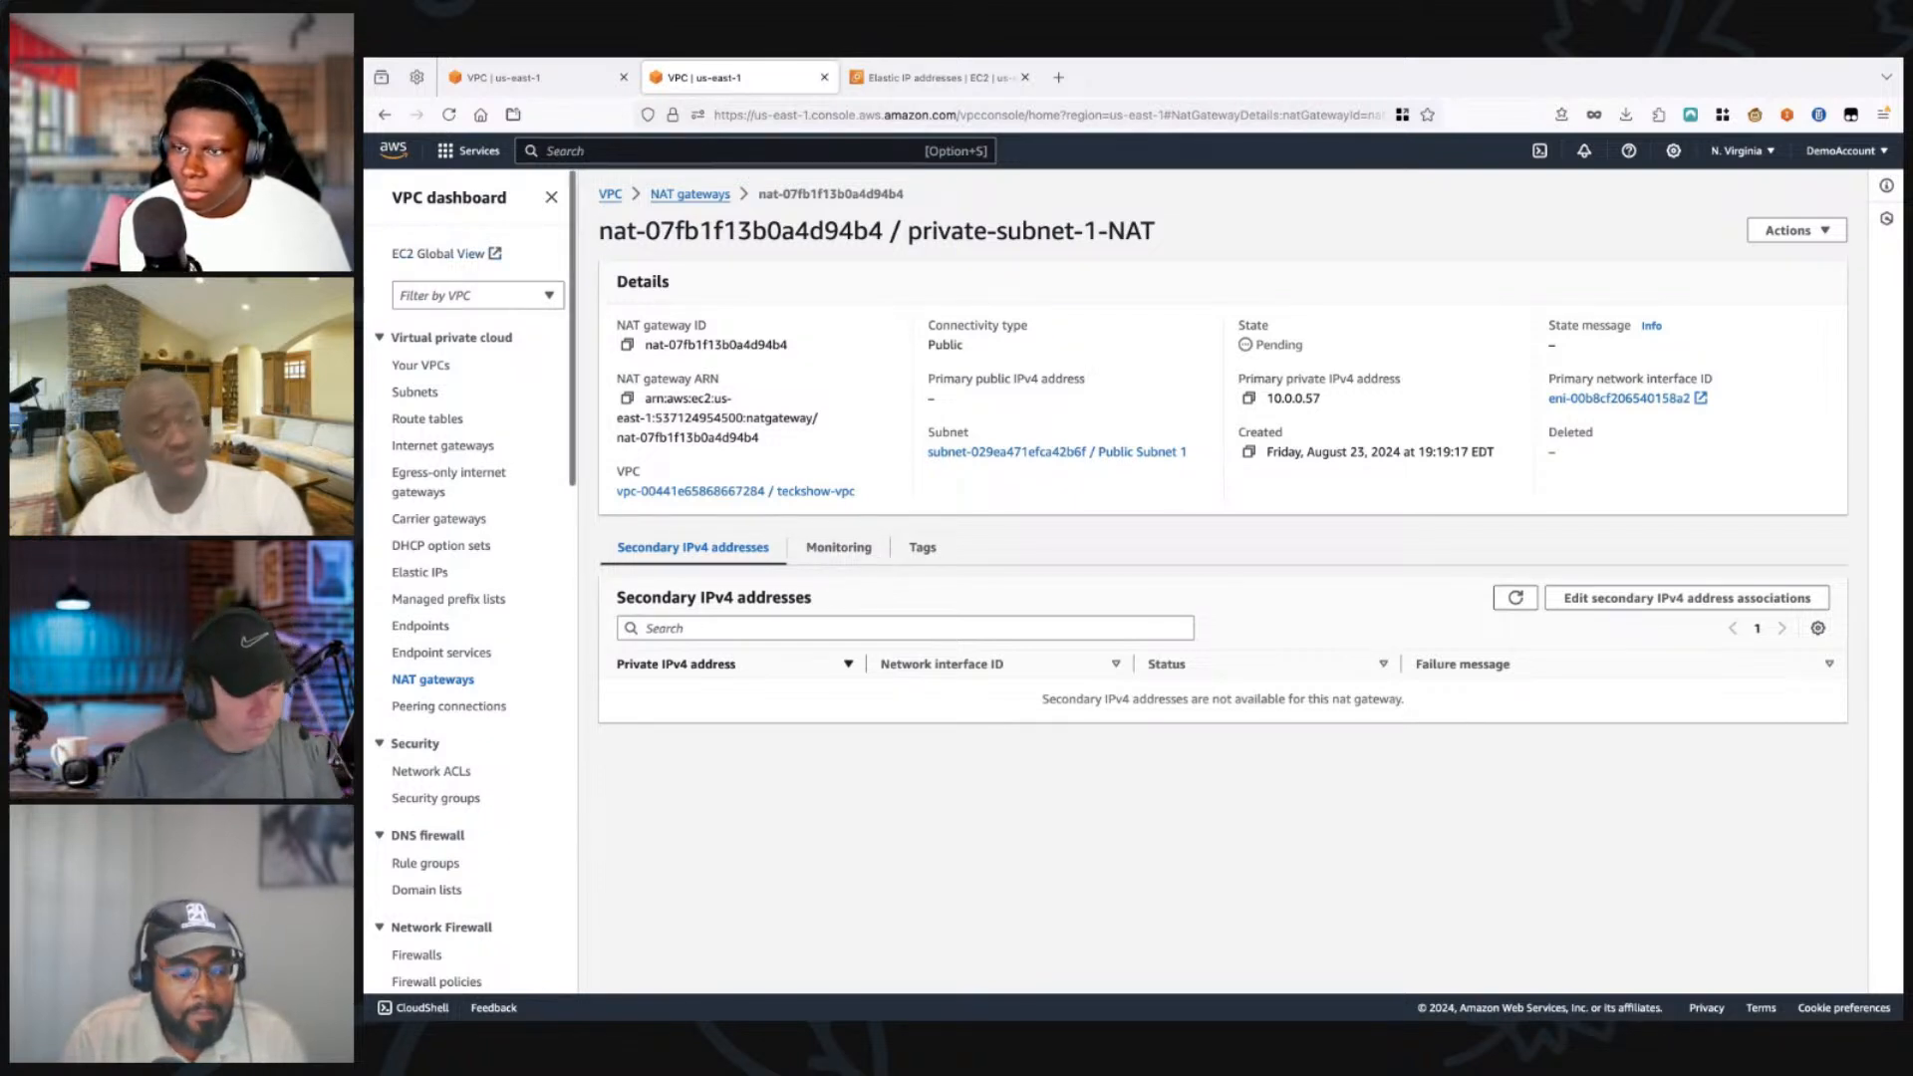
pyautogui.click(448, 115)
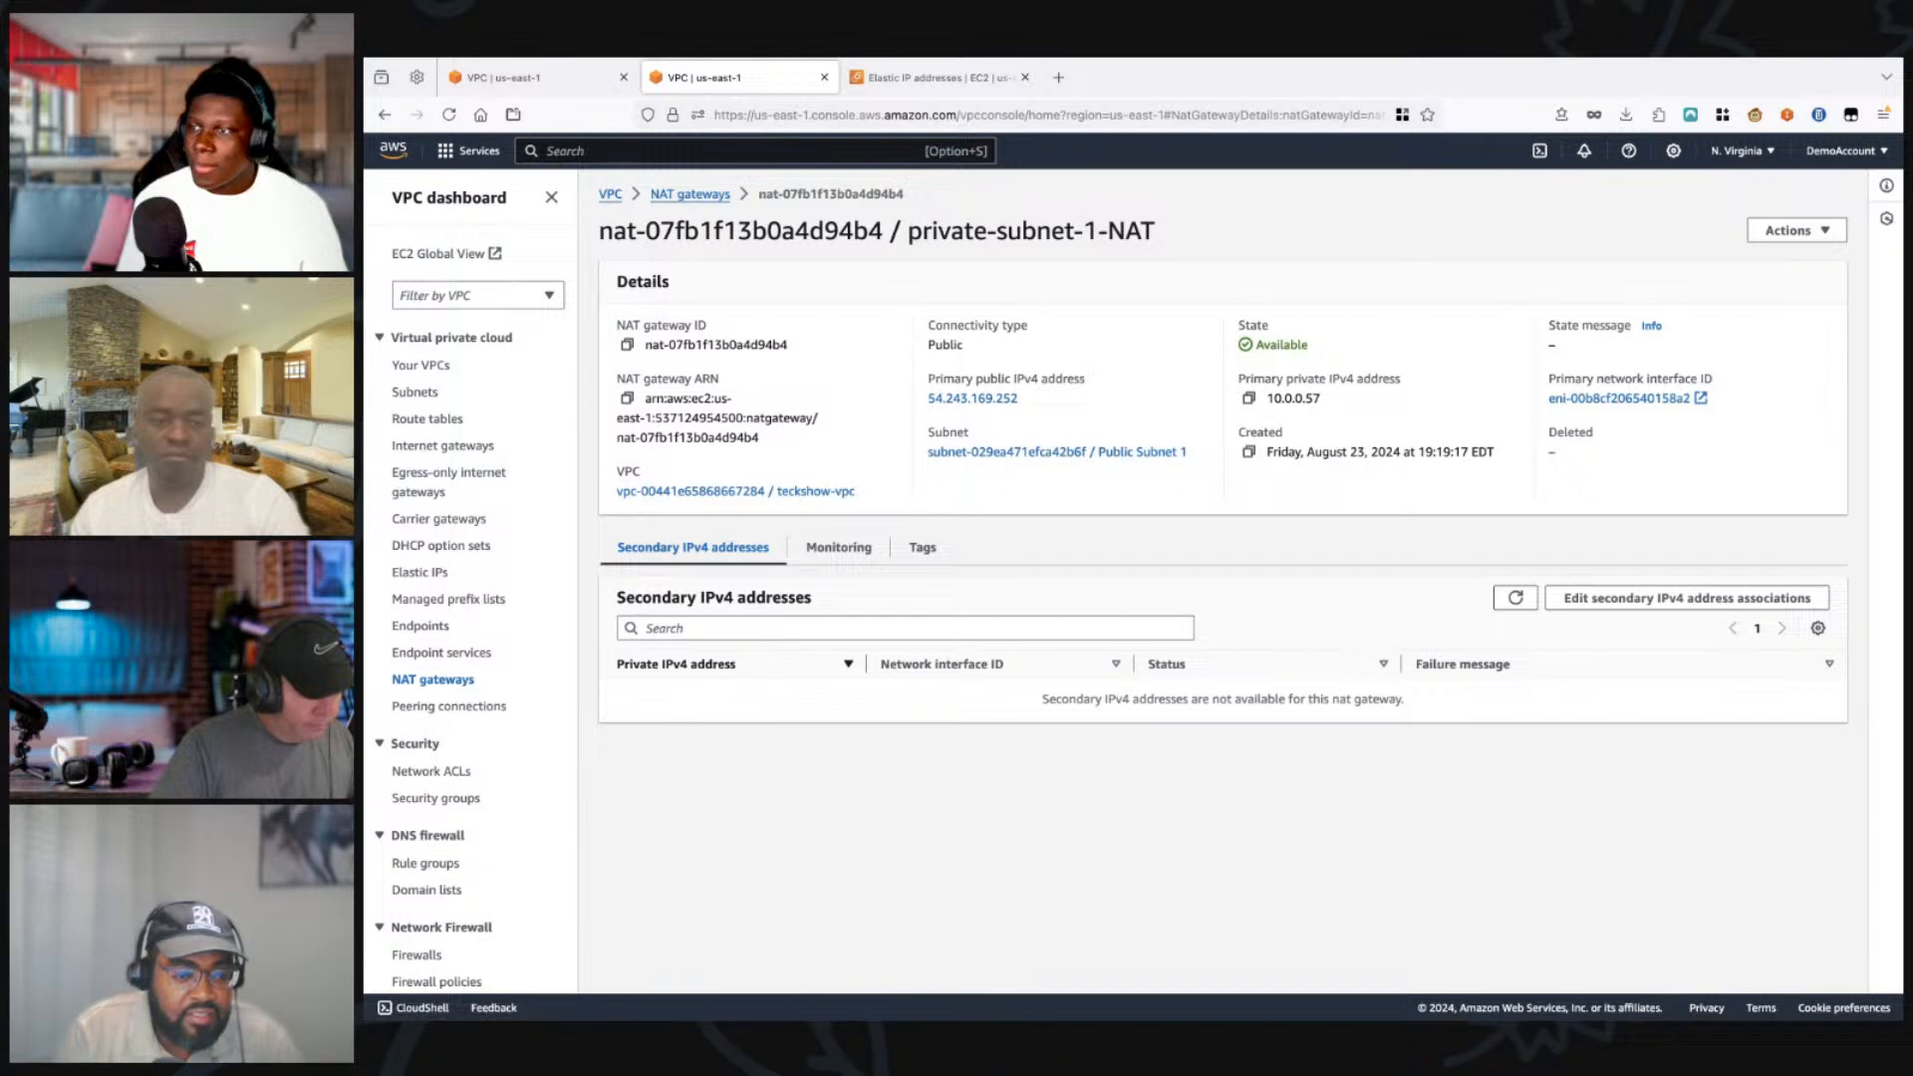
# Step: Review the lists of egress-only internet gateways, internet gateways and NAT gateways in the VPC console
pyautogui.click(448, 473)
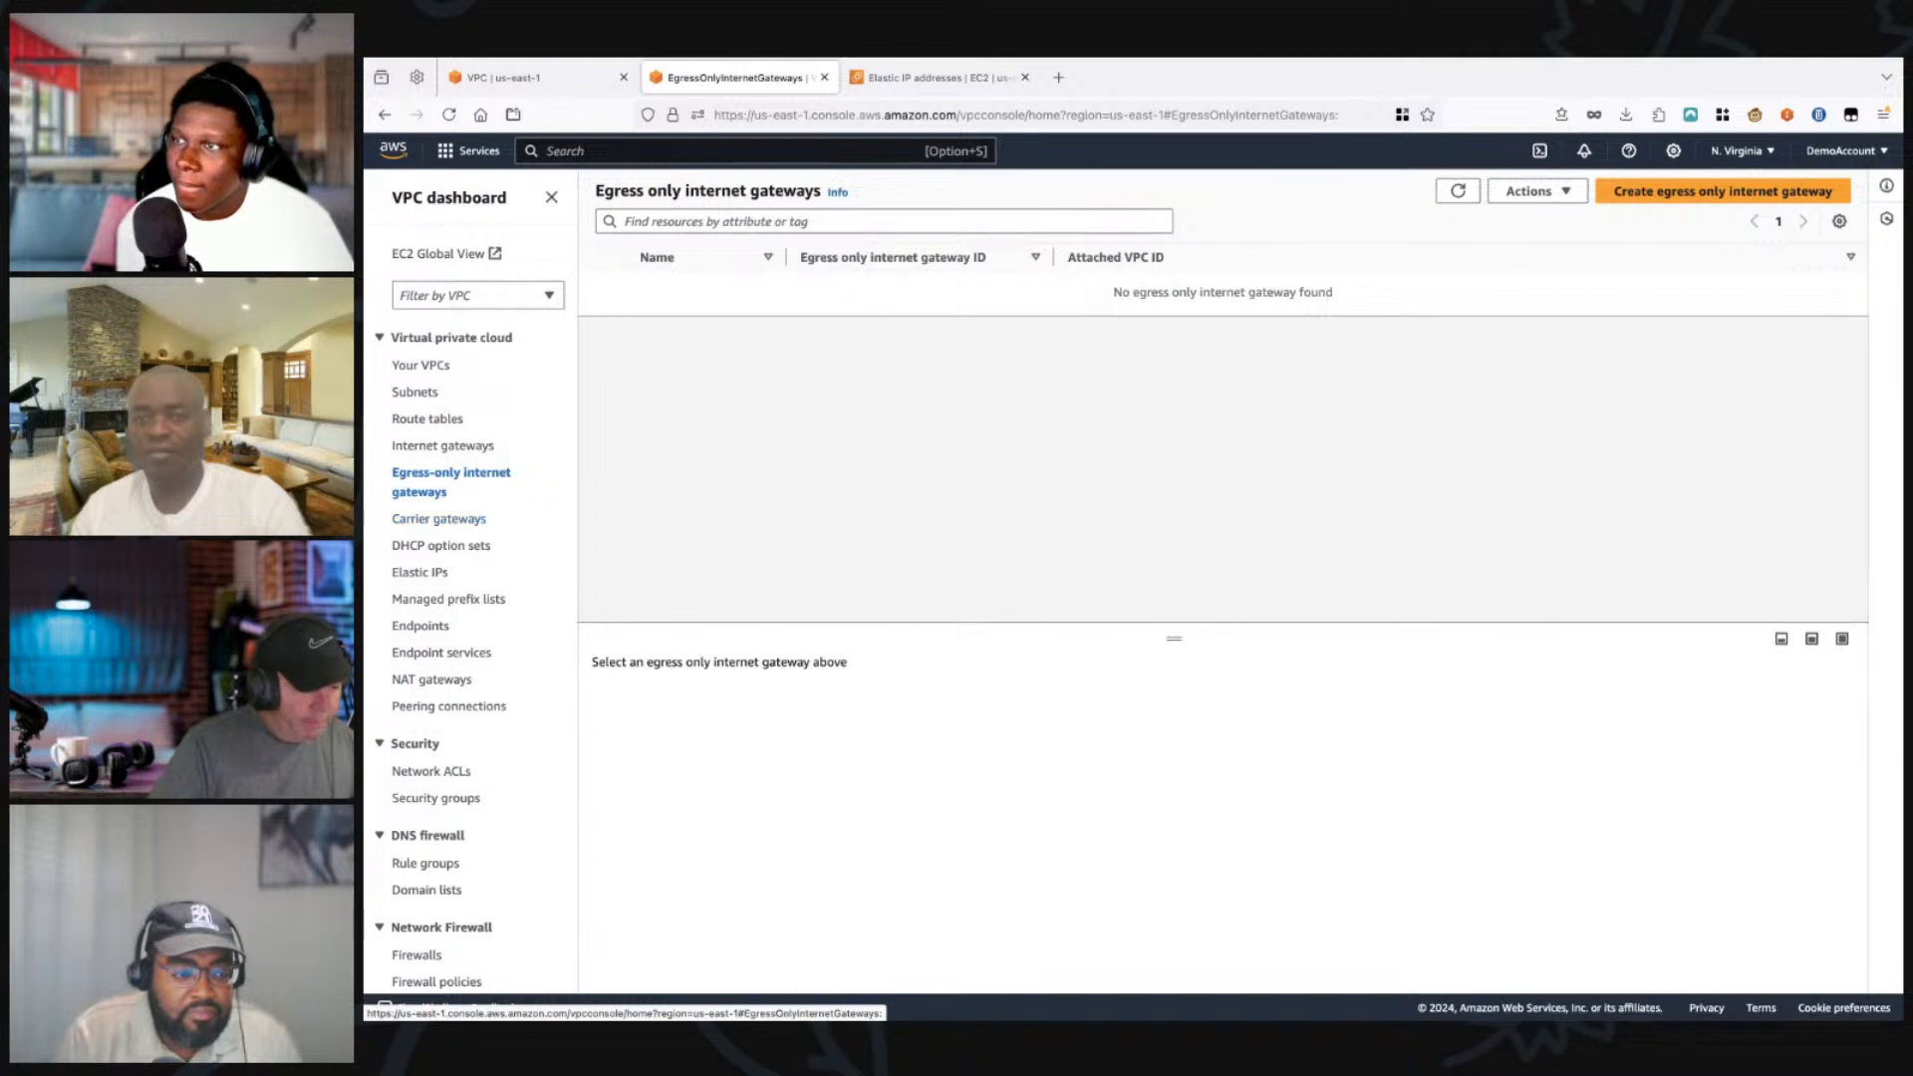
pyautogui.click(443, 445)
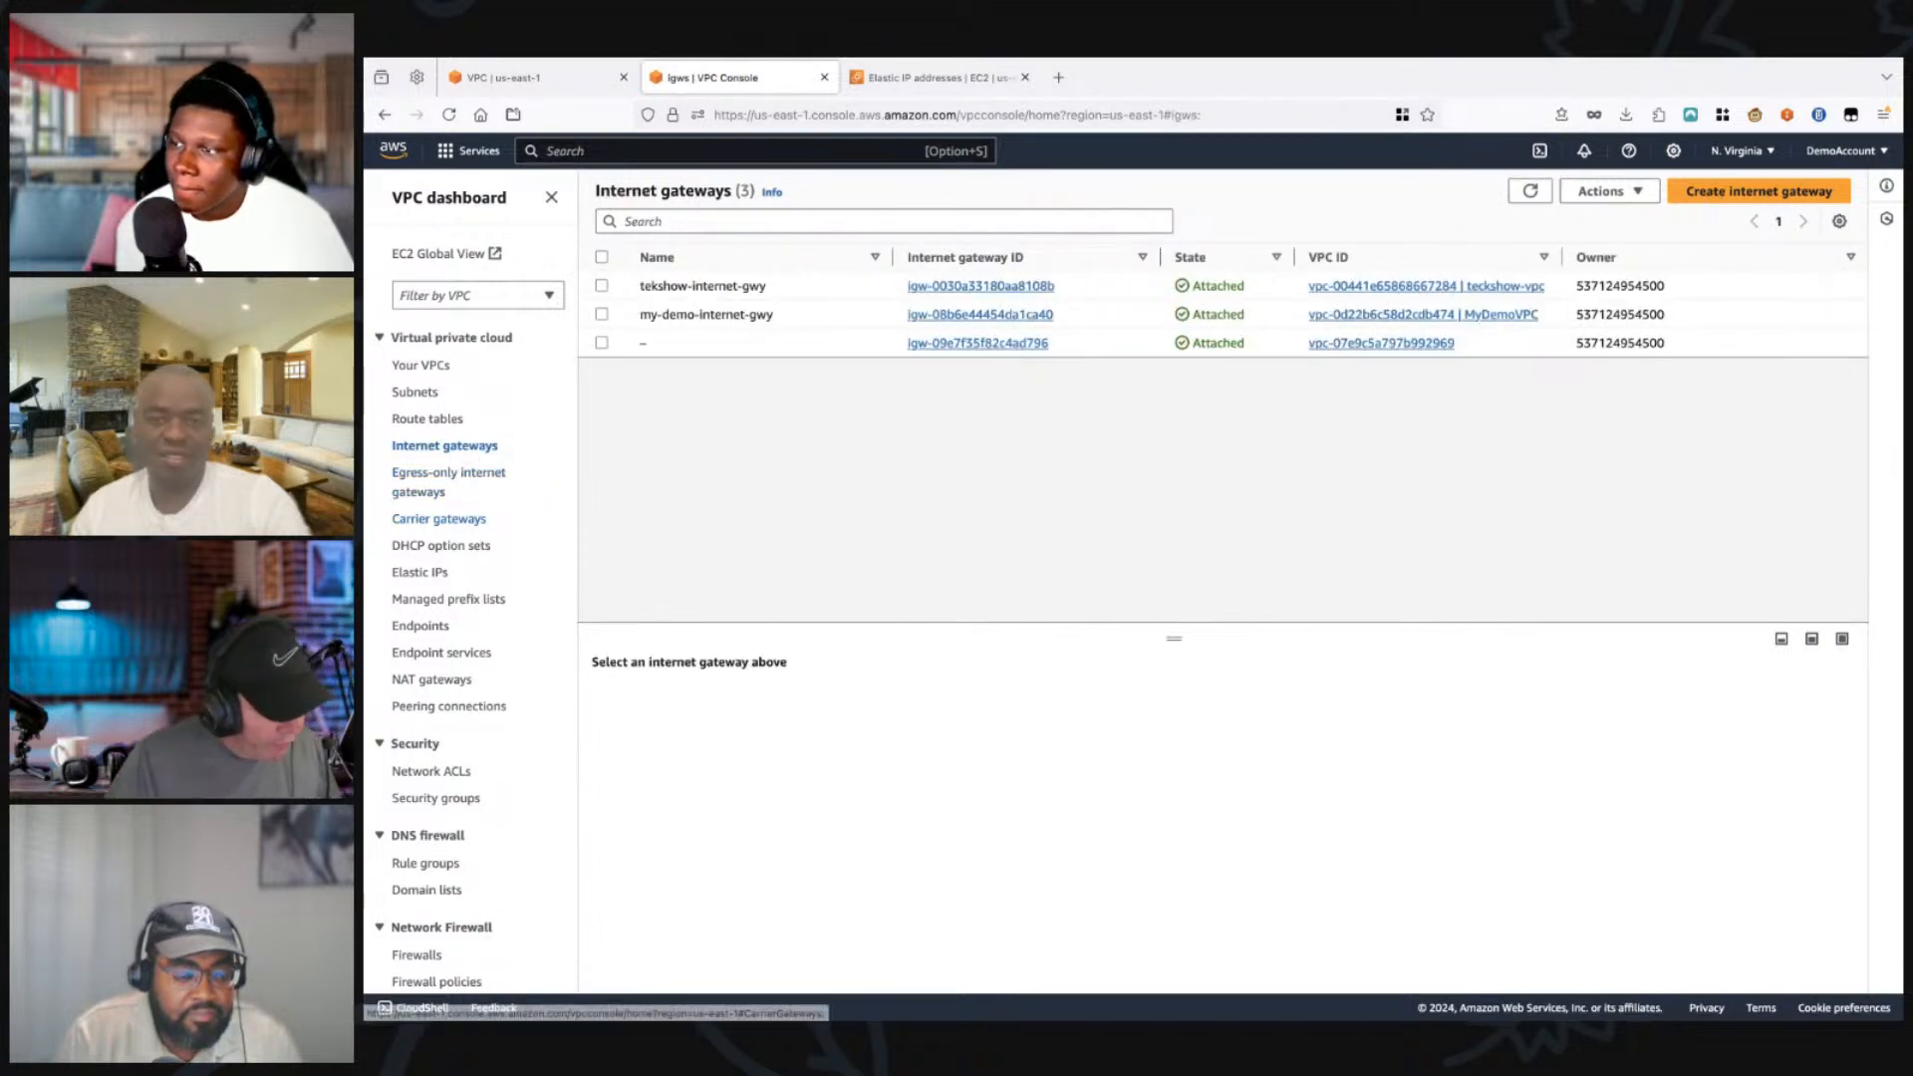
pyautogui.click(432, 679)
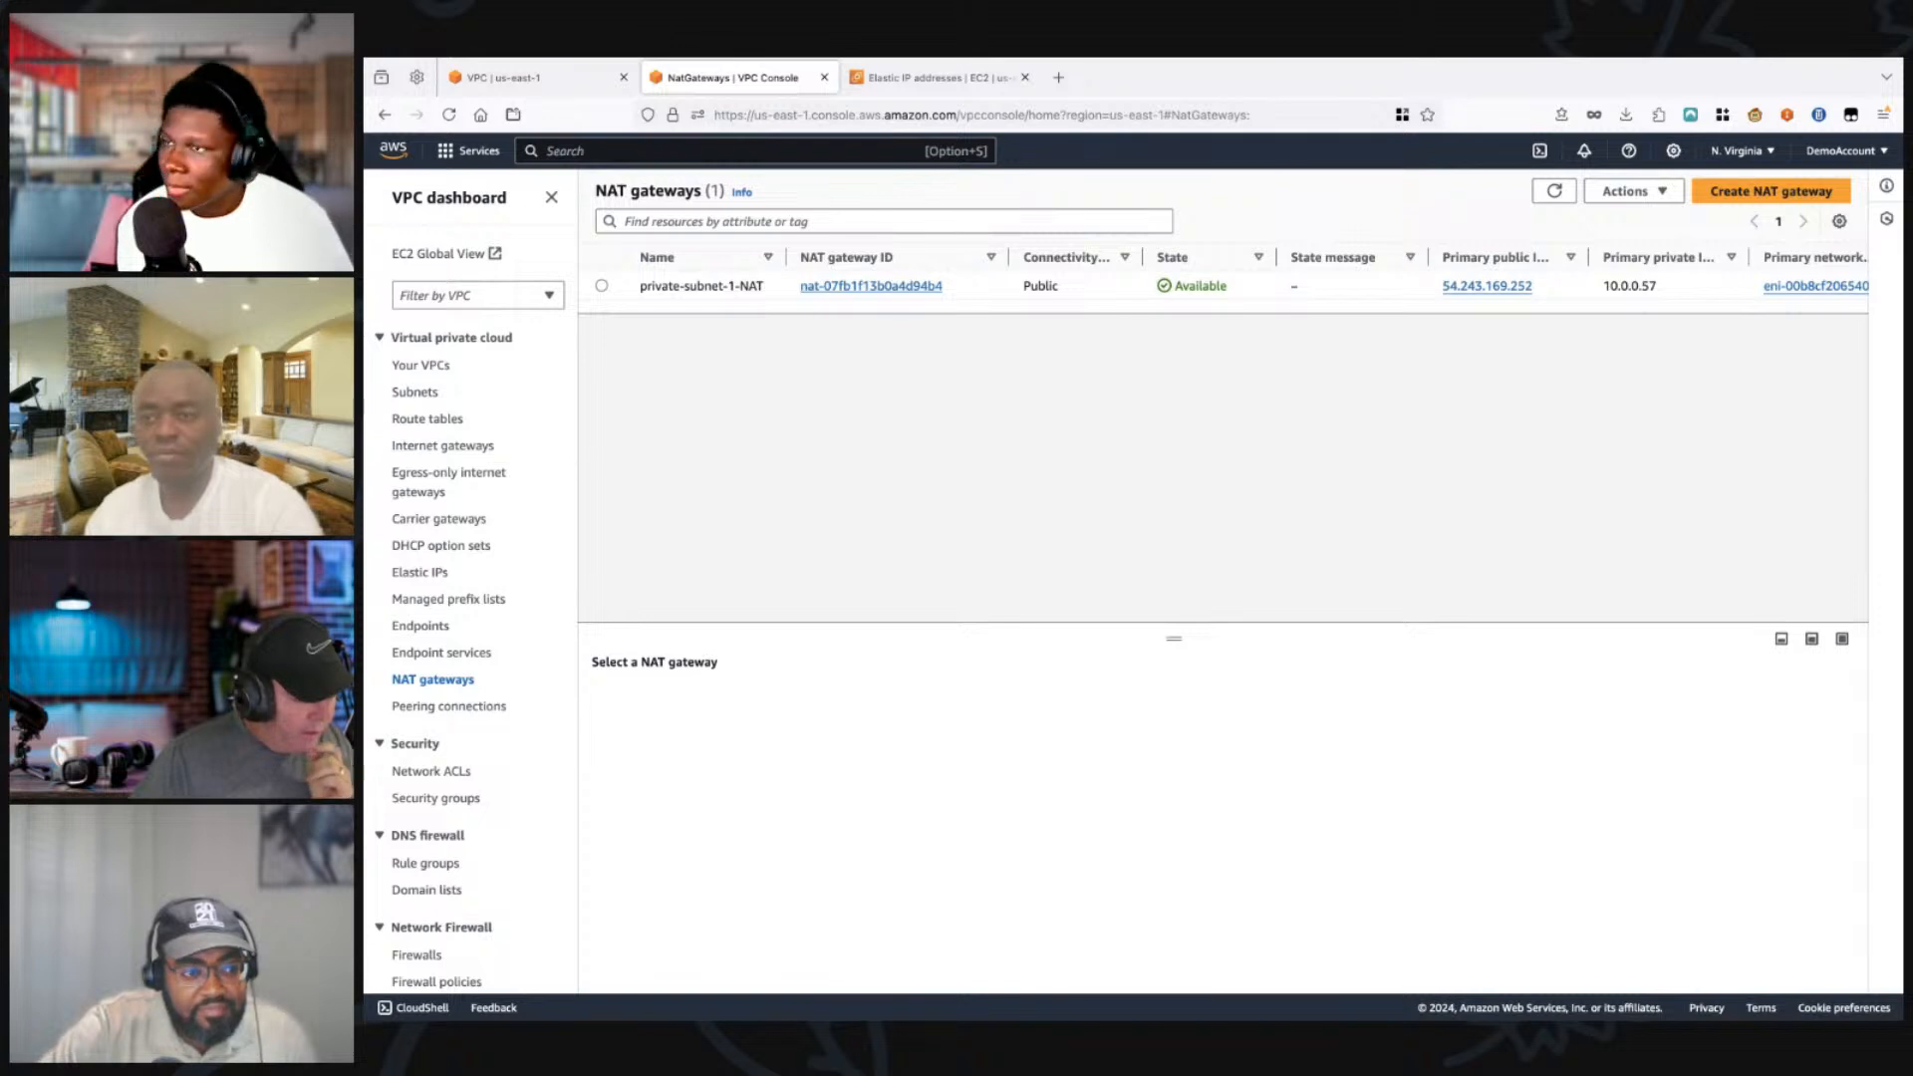
# Step: Start creating a new route table and name it private-subnet-1-rt
pyautogui.click(427, 420)
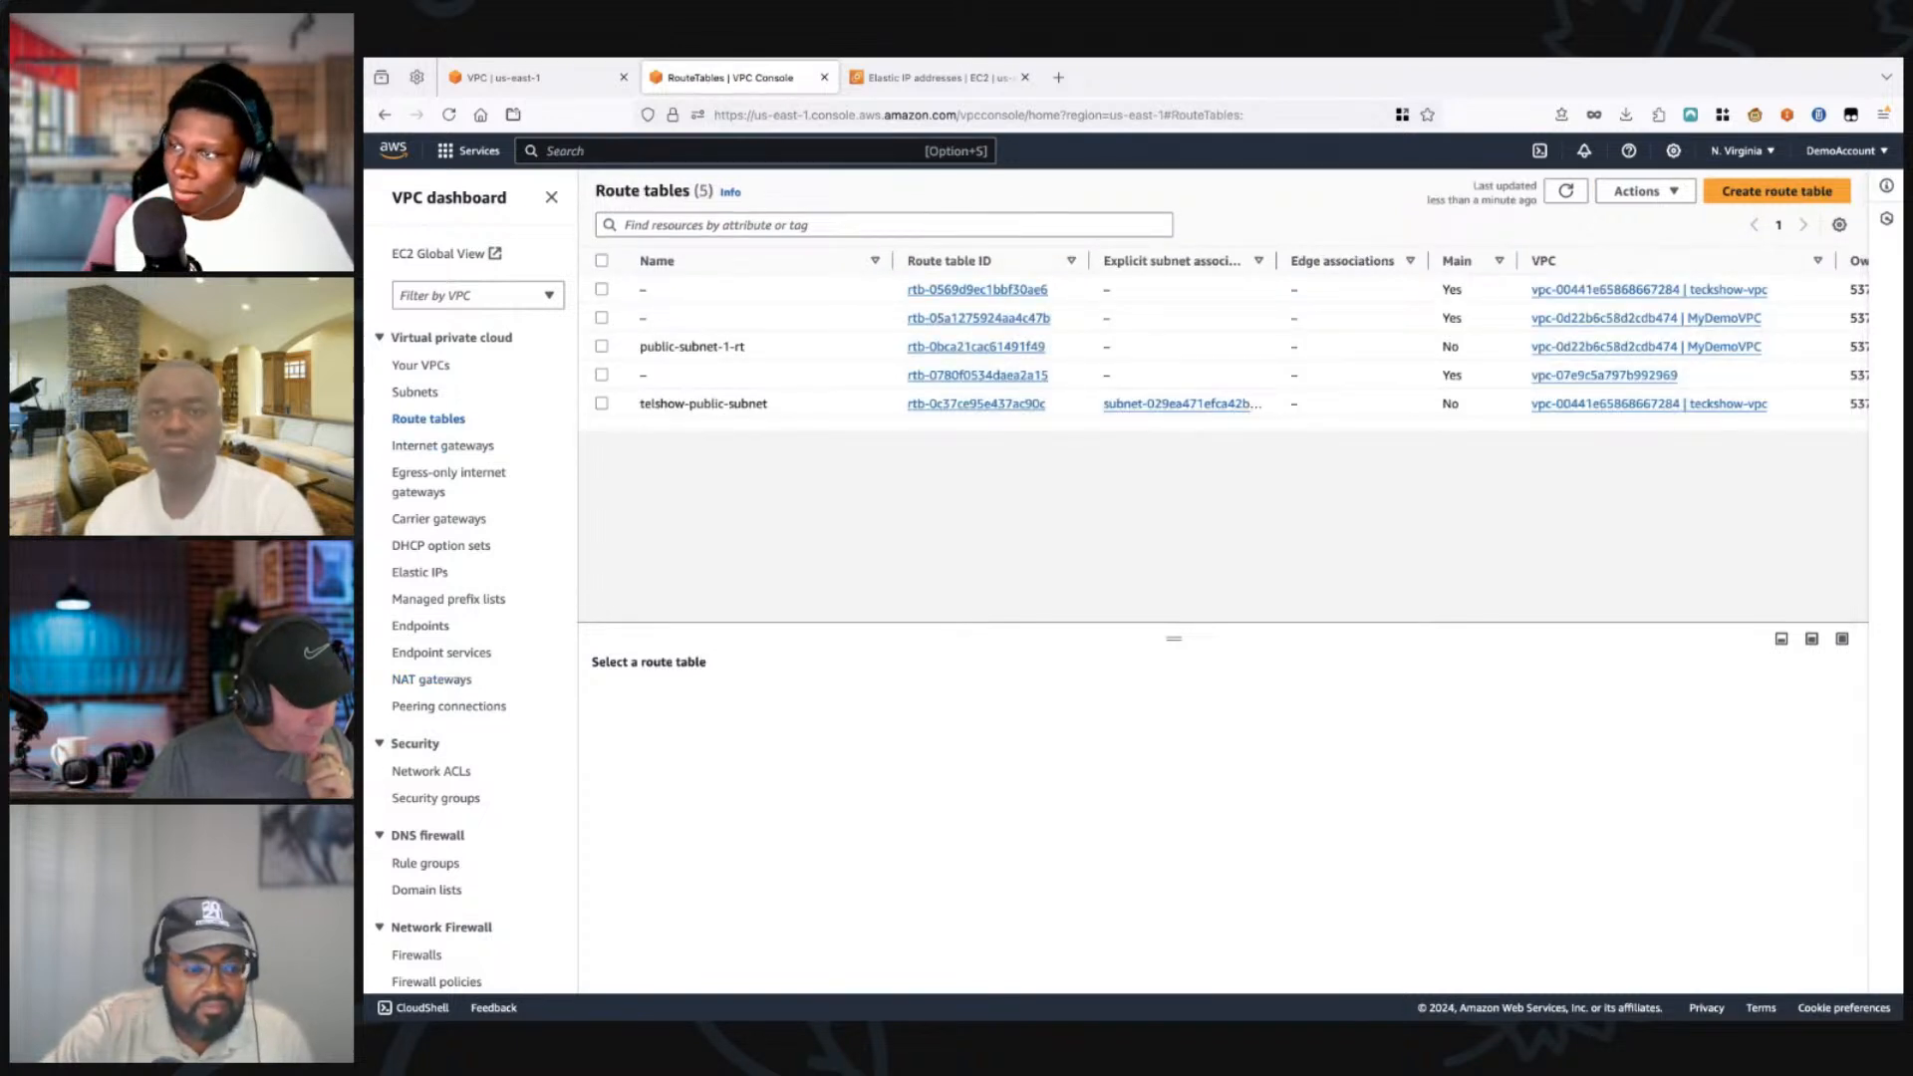
pyautogui.click(1777, 191)
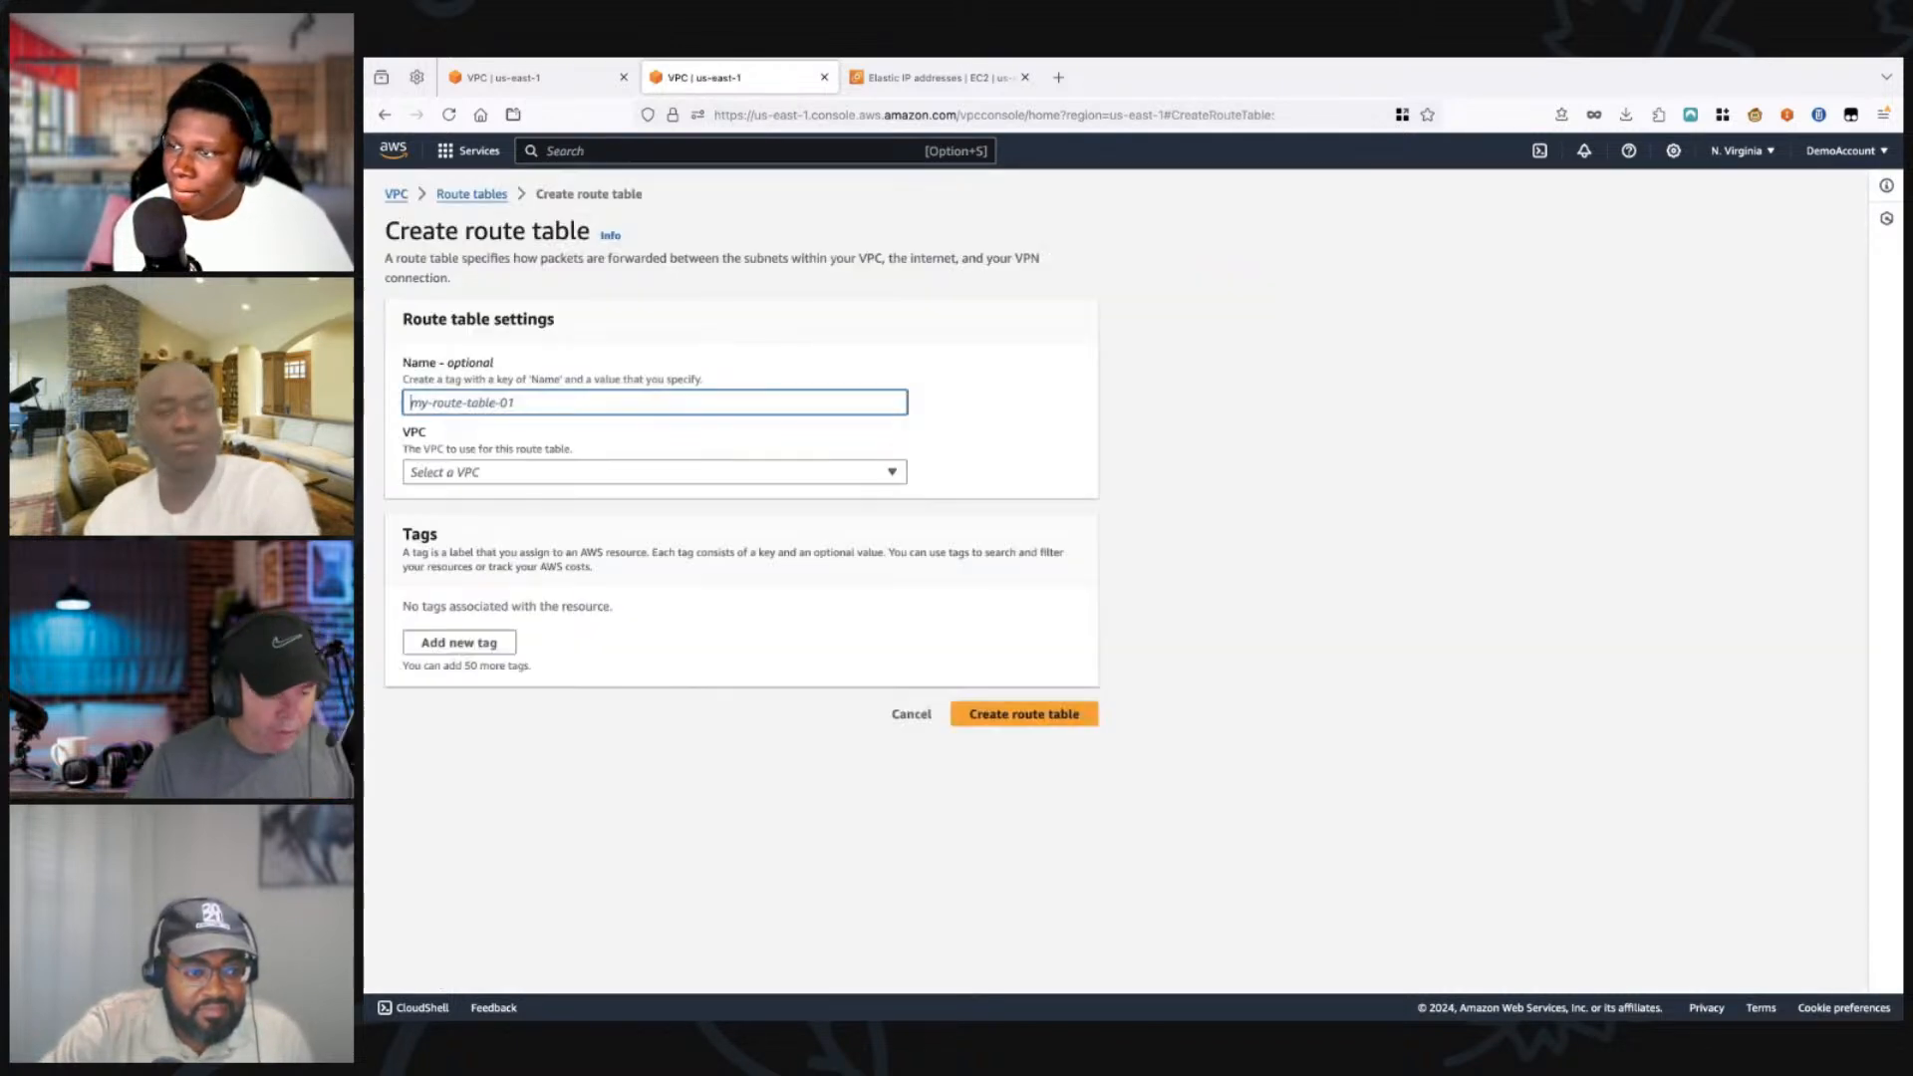
pyautogui.write('prib')
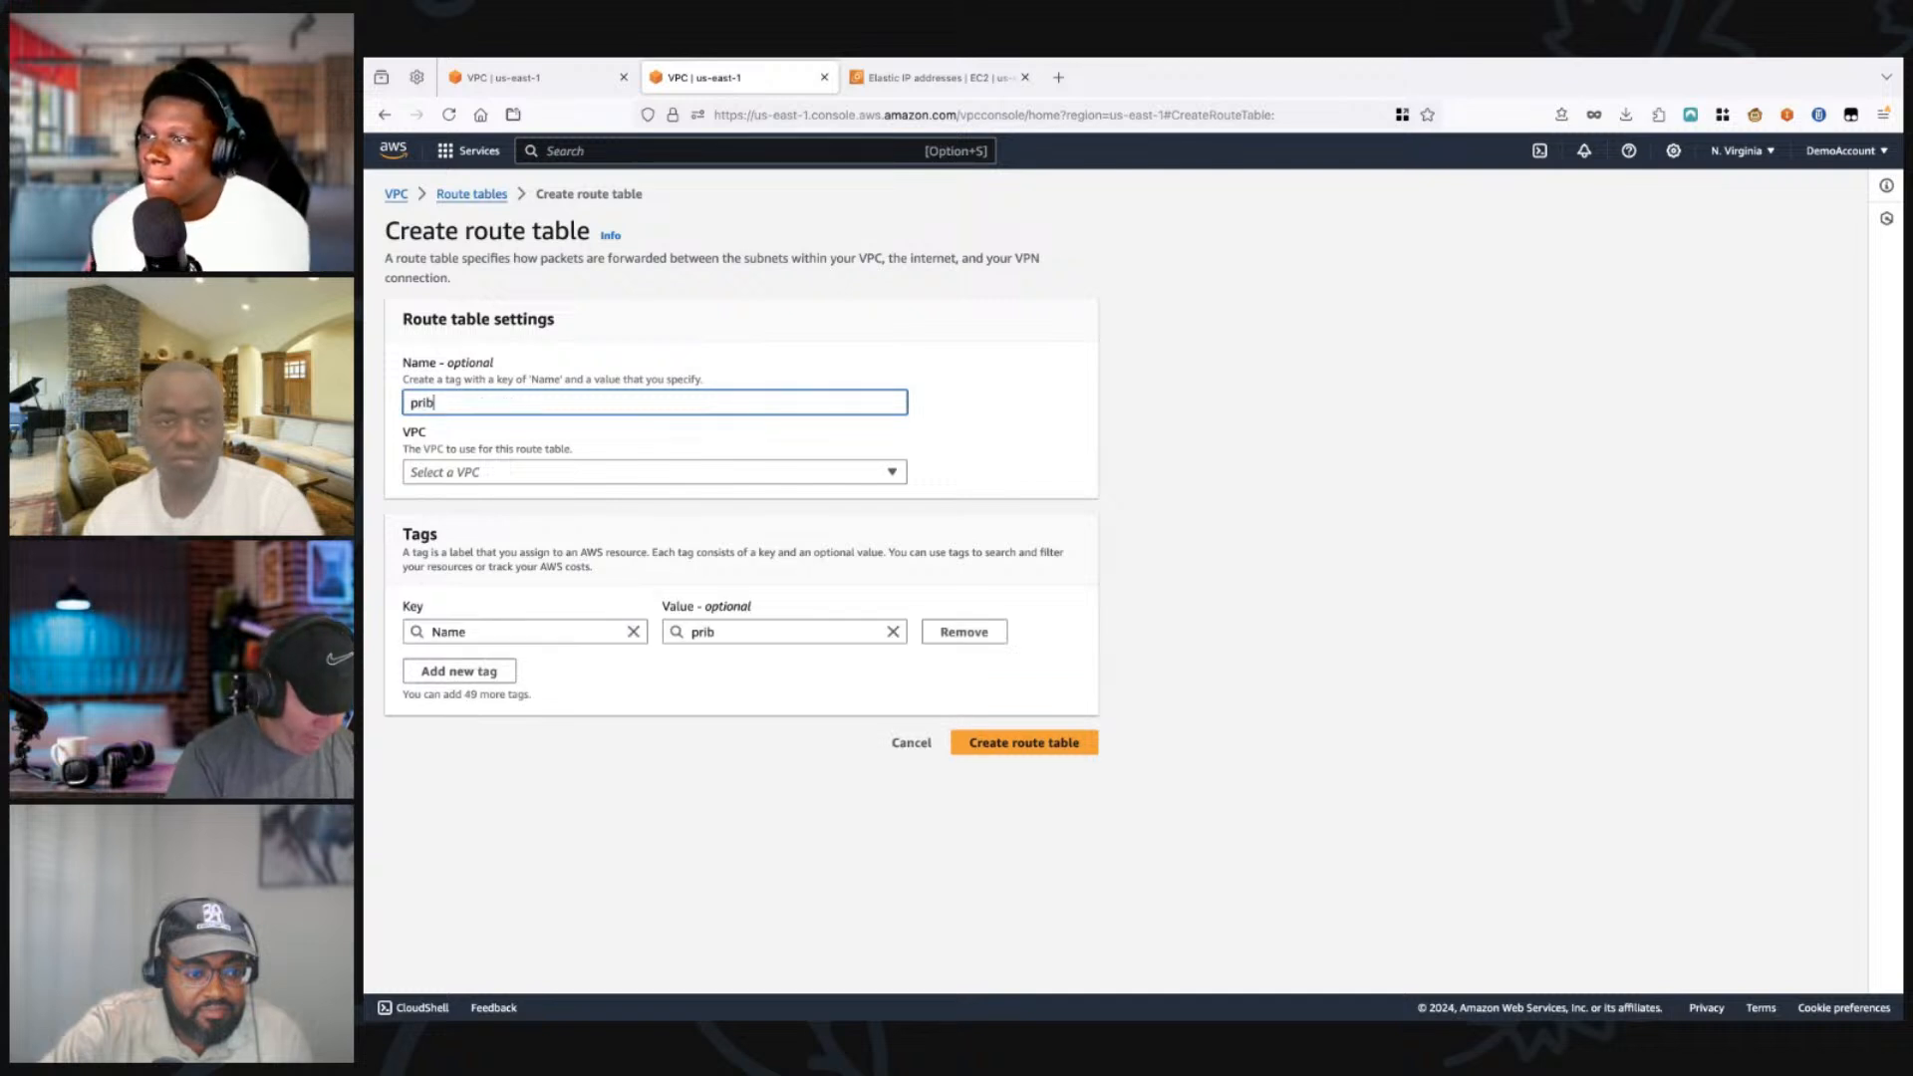
pyautogui.press('BackSpace')
pyautogui.write('va')
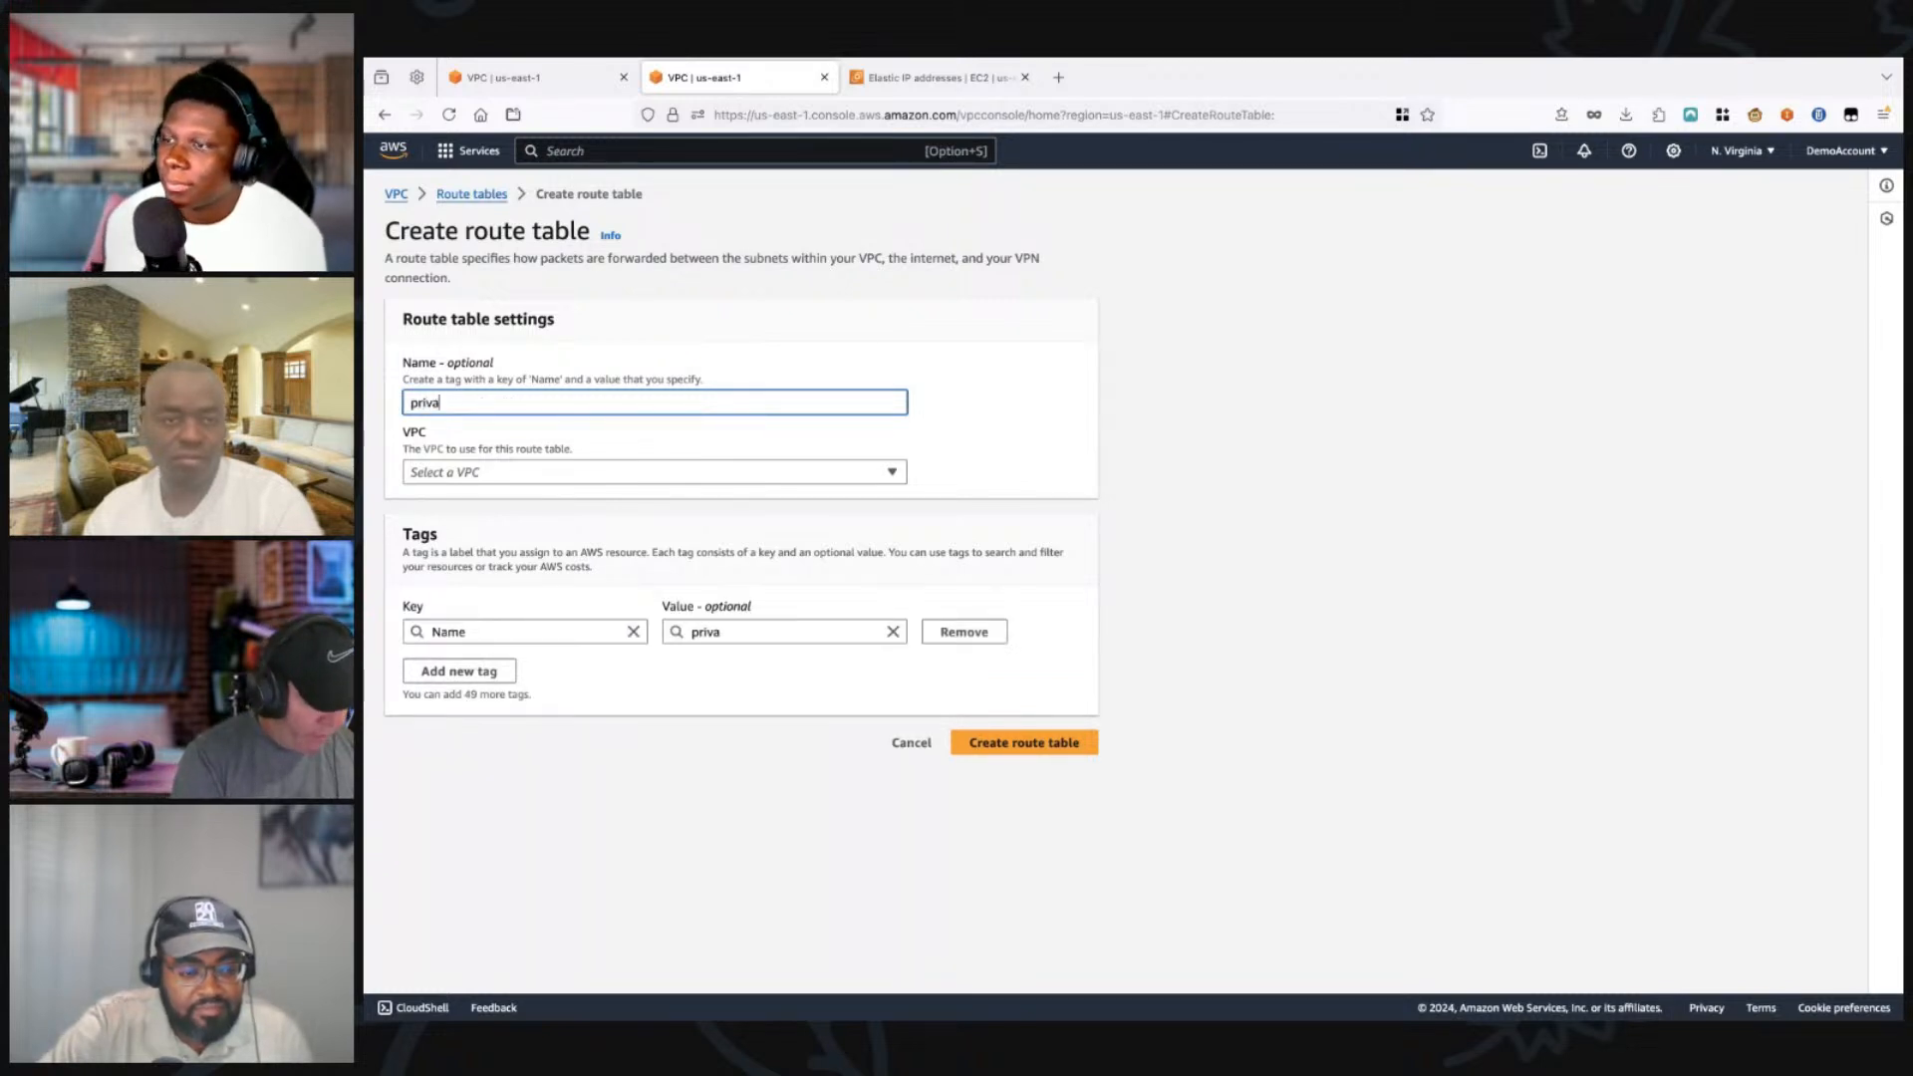
pyautogui.write('te-')
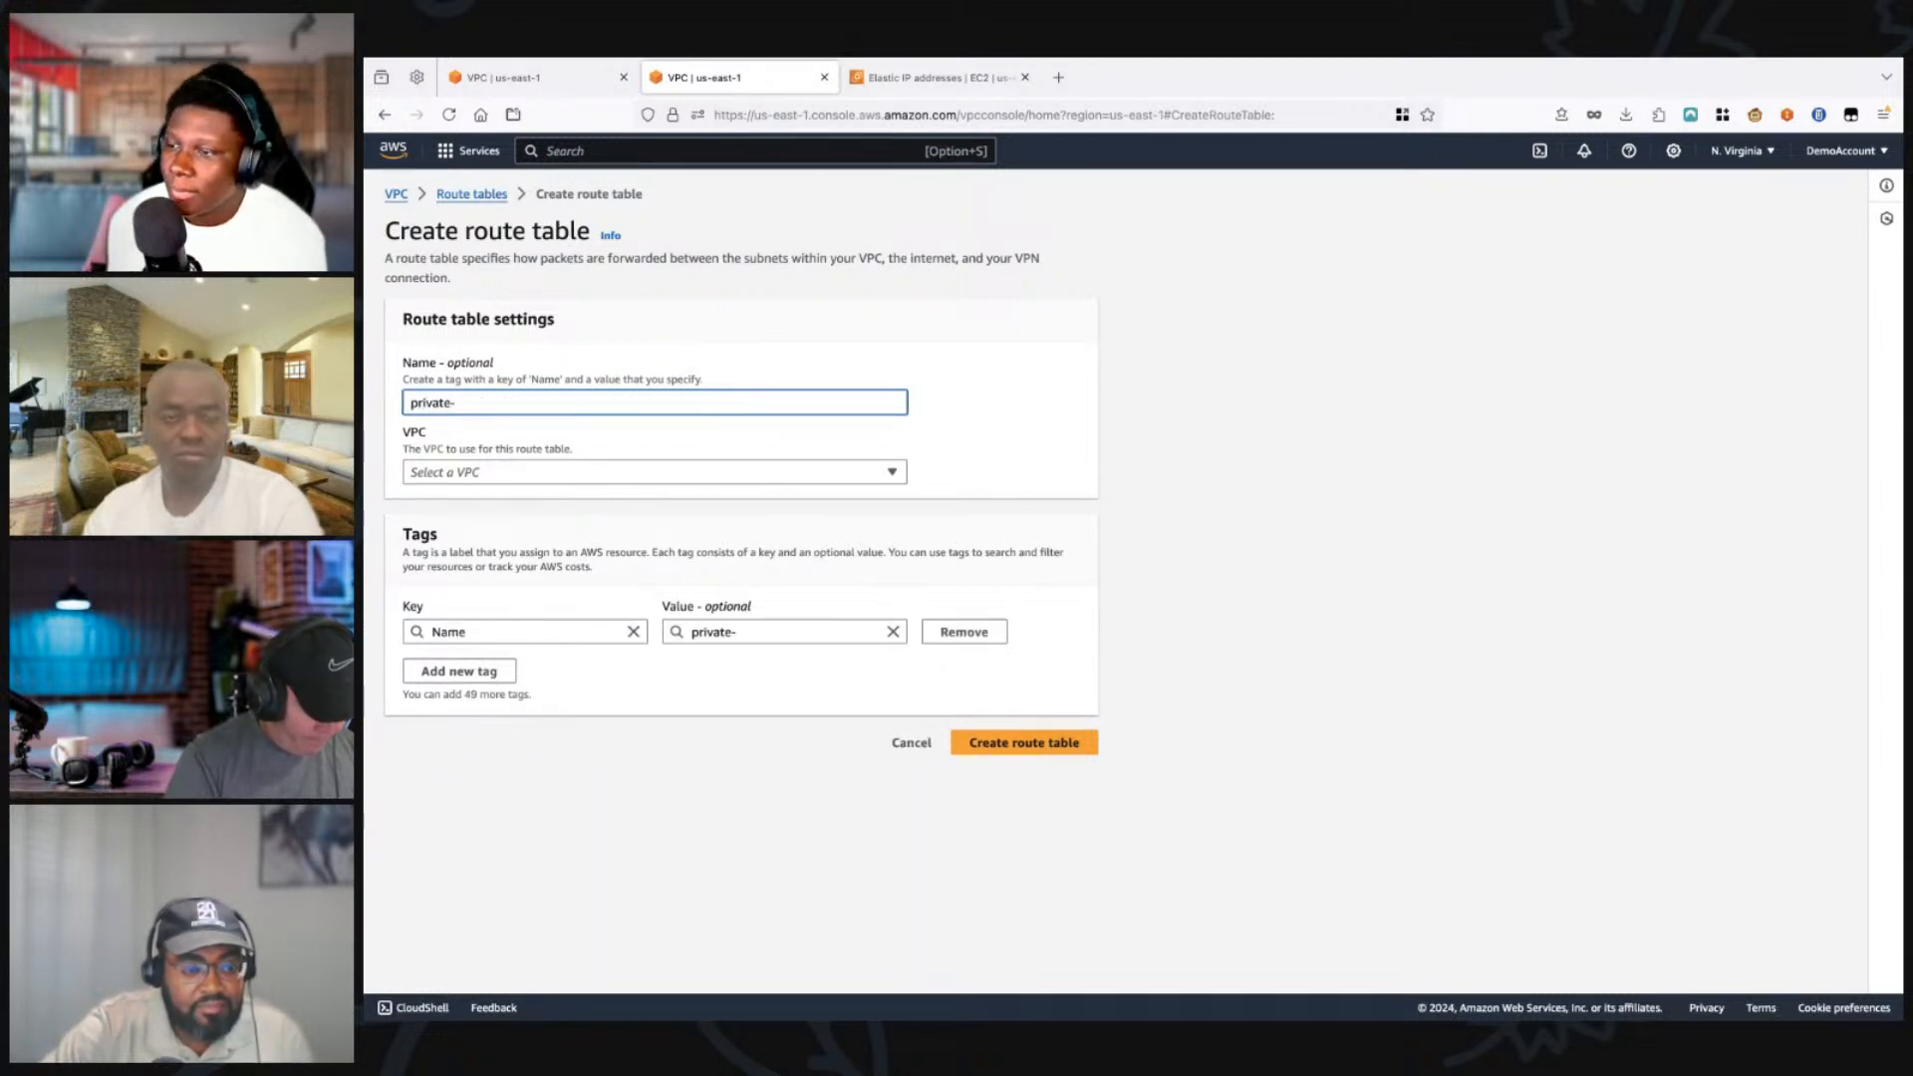
pyautogui.press('BackSpace')
pyautogui.press('BackSpace')
pyautogui.press('BackSpace')
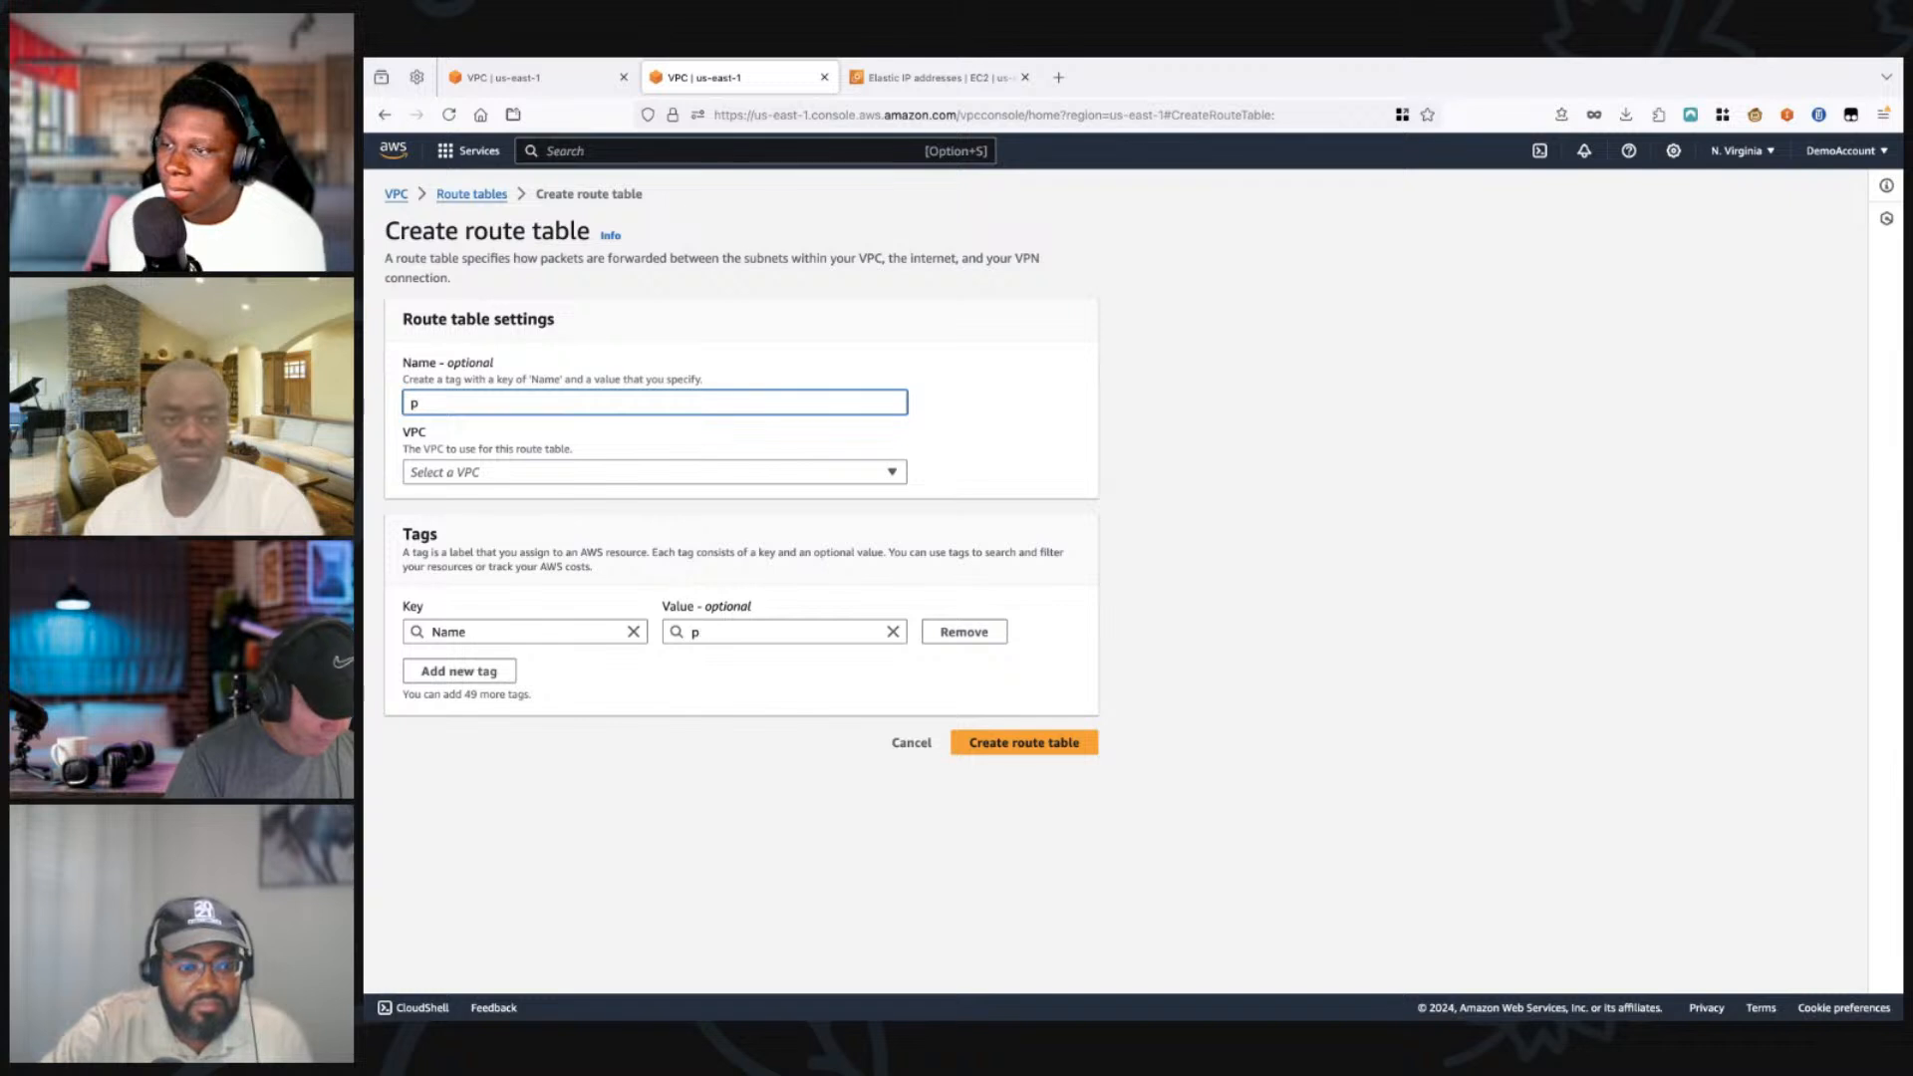
pyautogui.write('rivate-s')
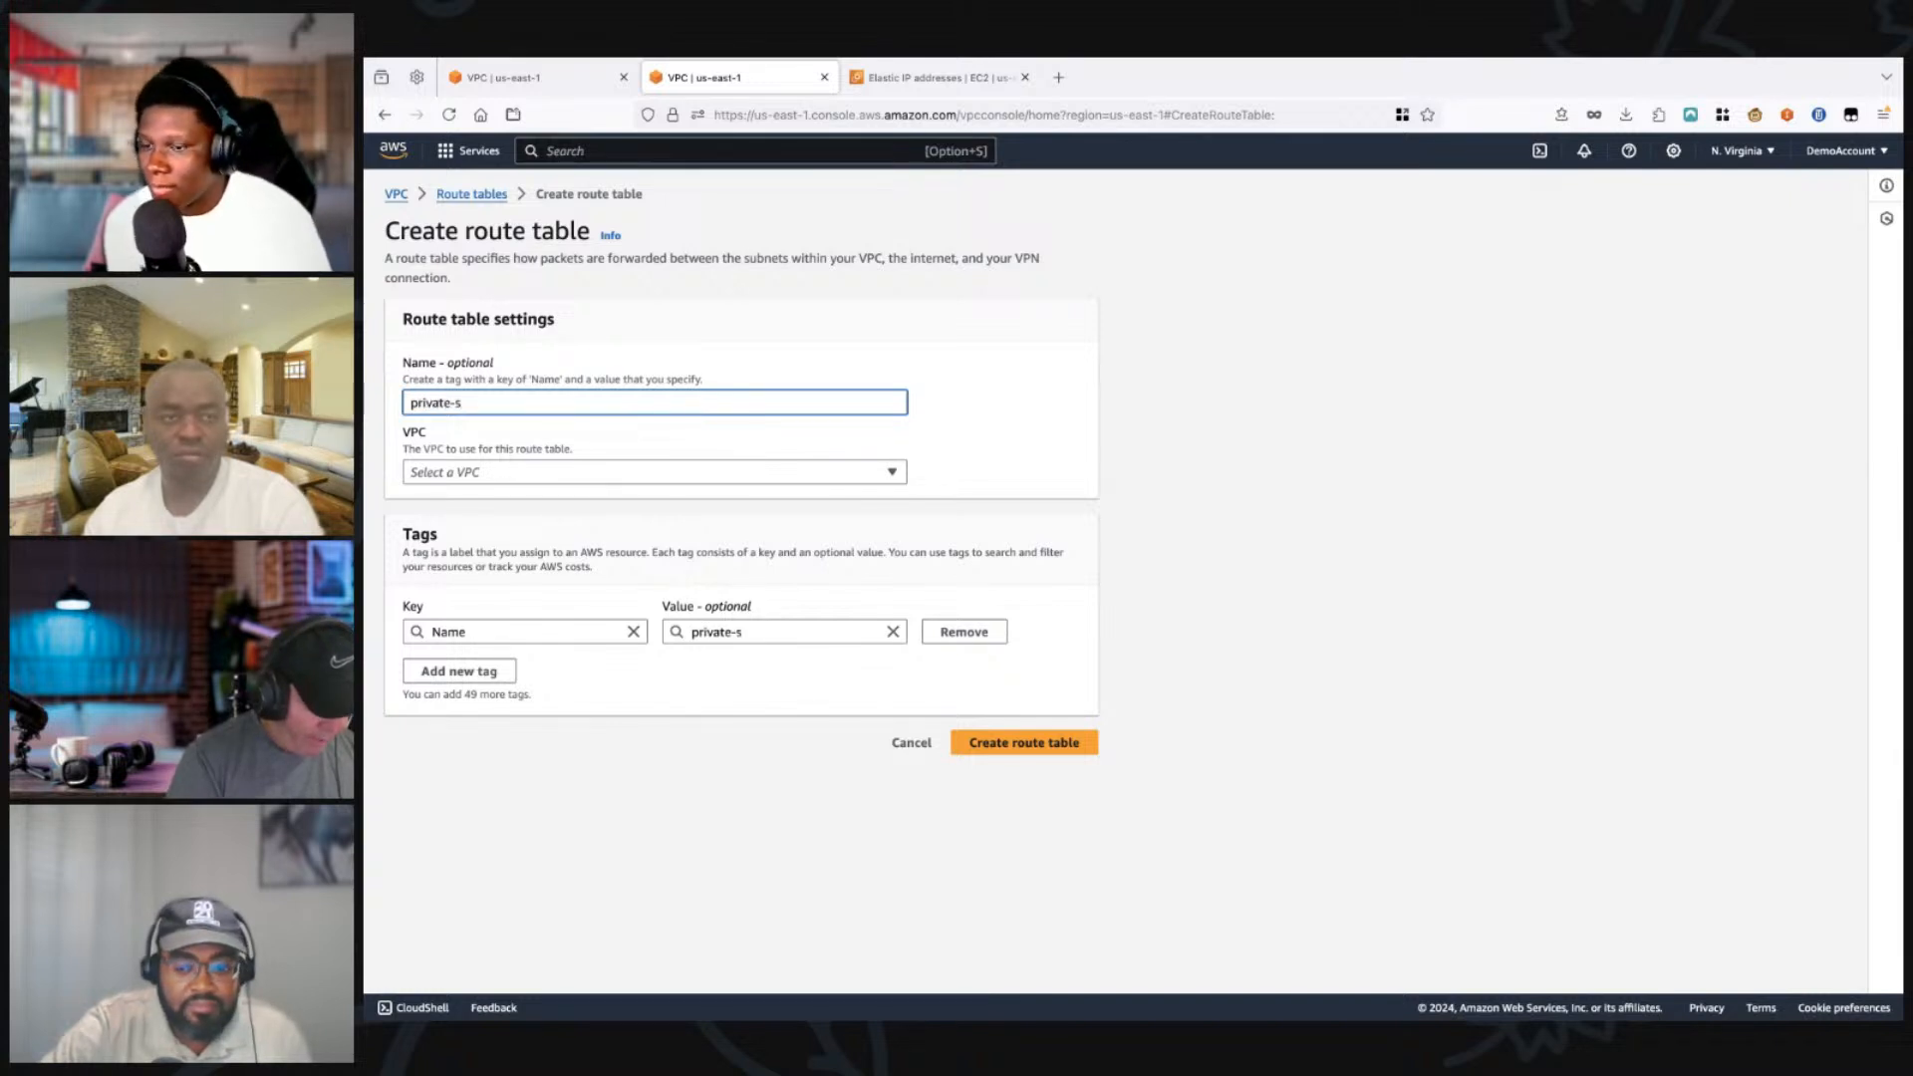
pyautogui.write('ubnet-1')
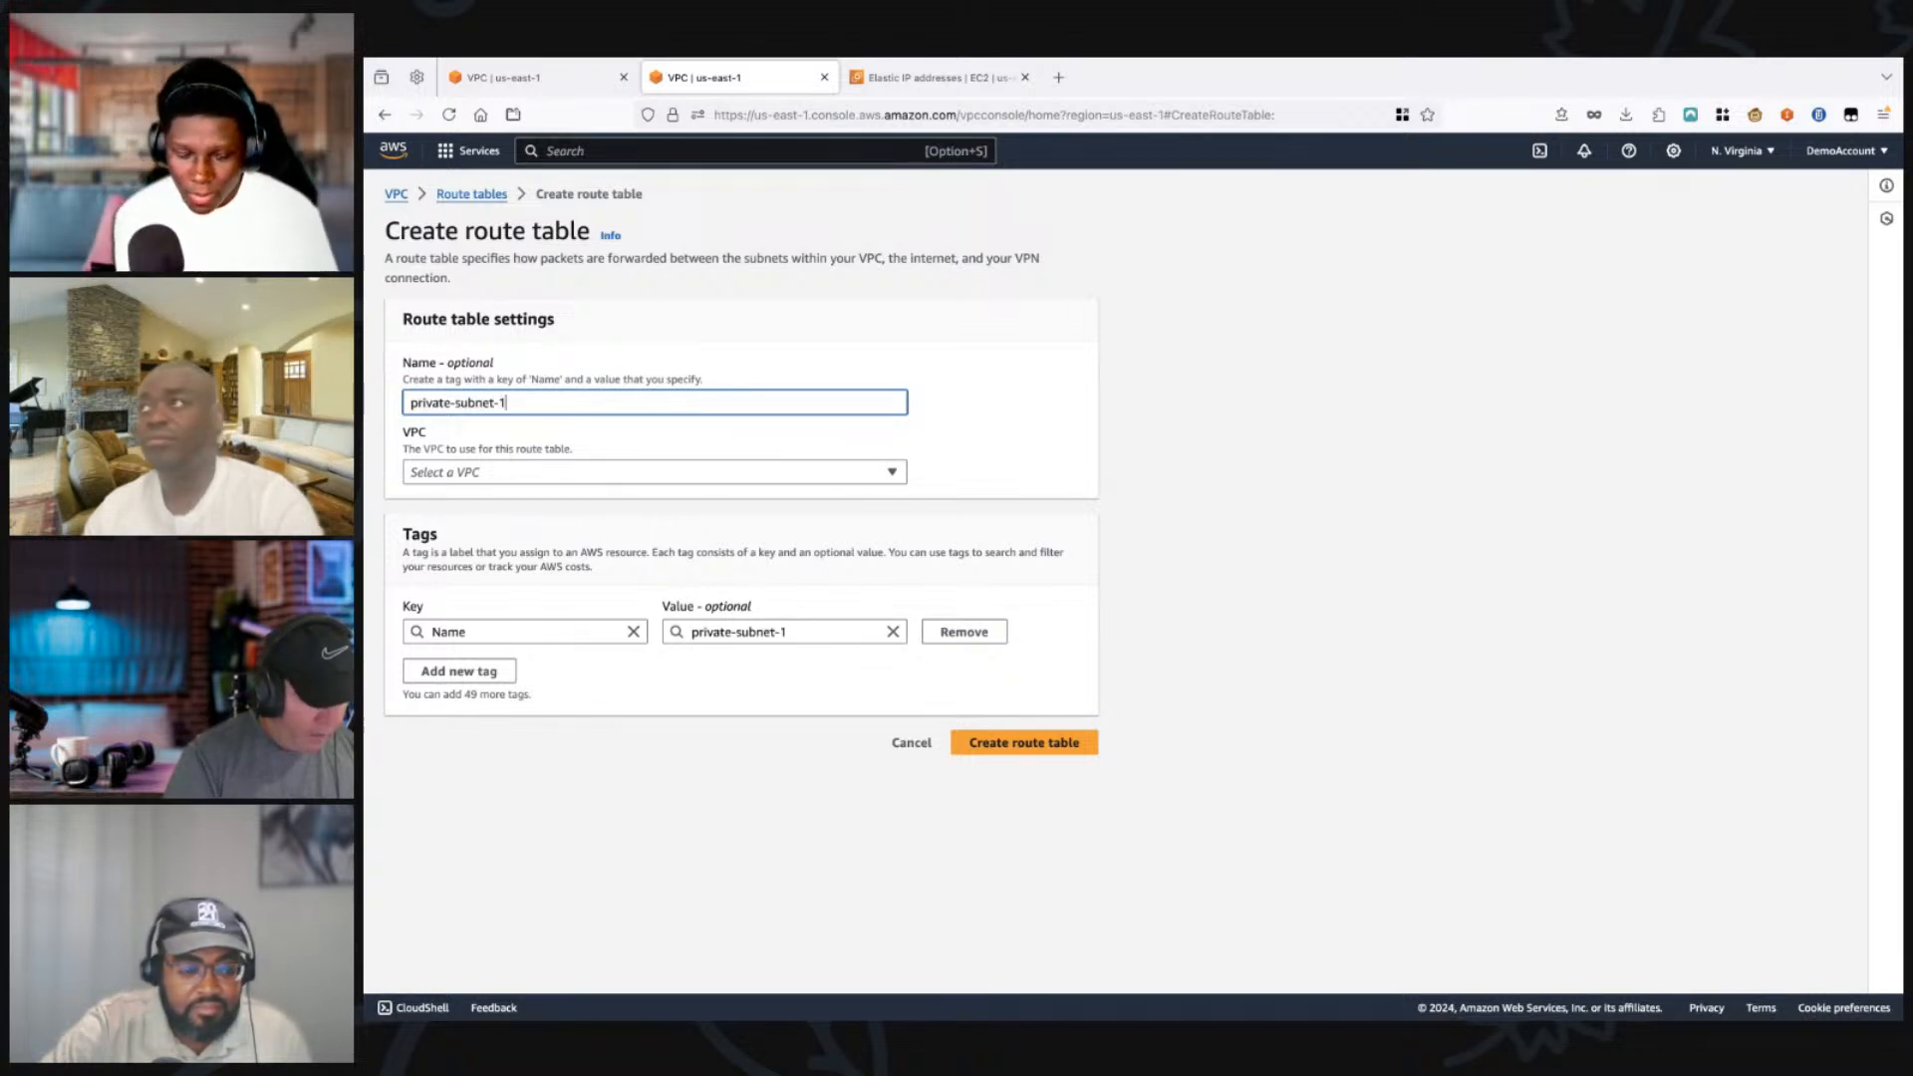
pyautogui.write('-rt')
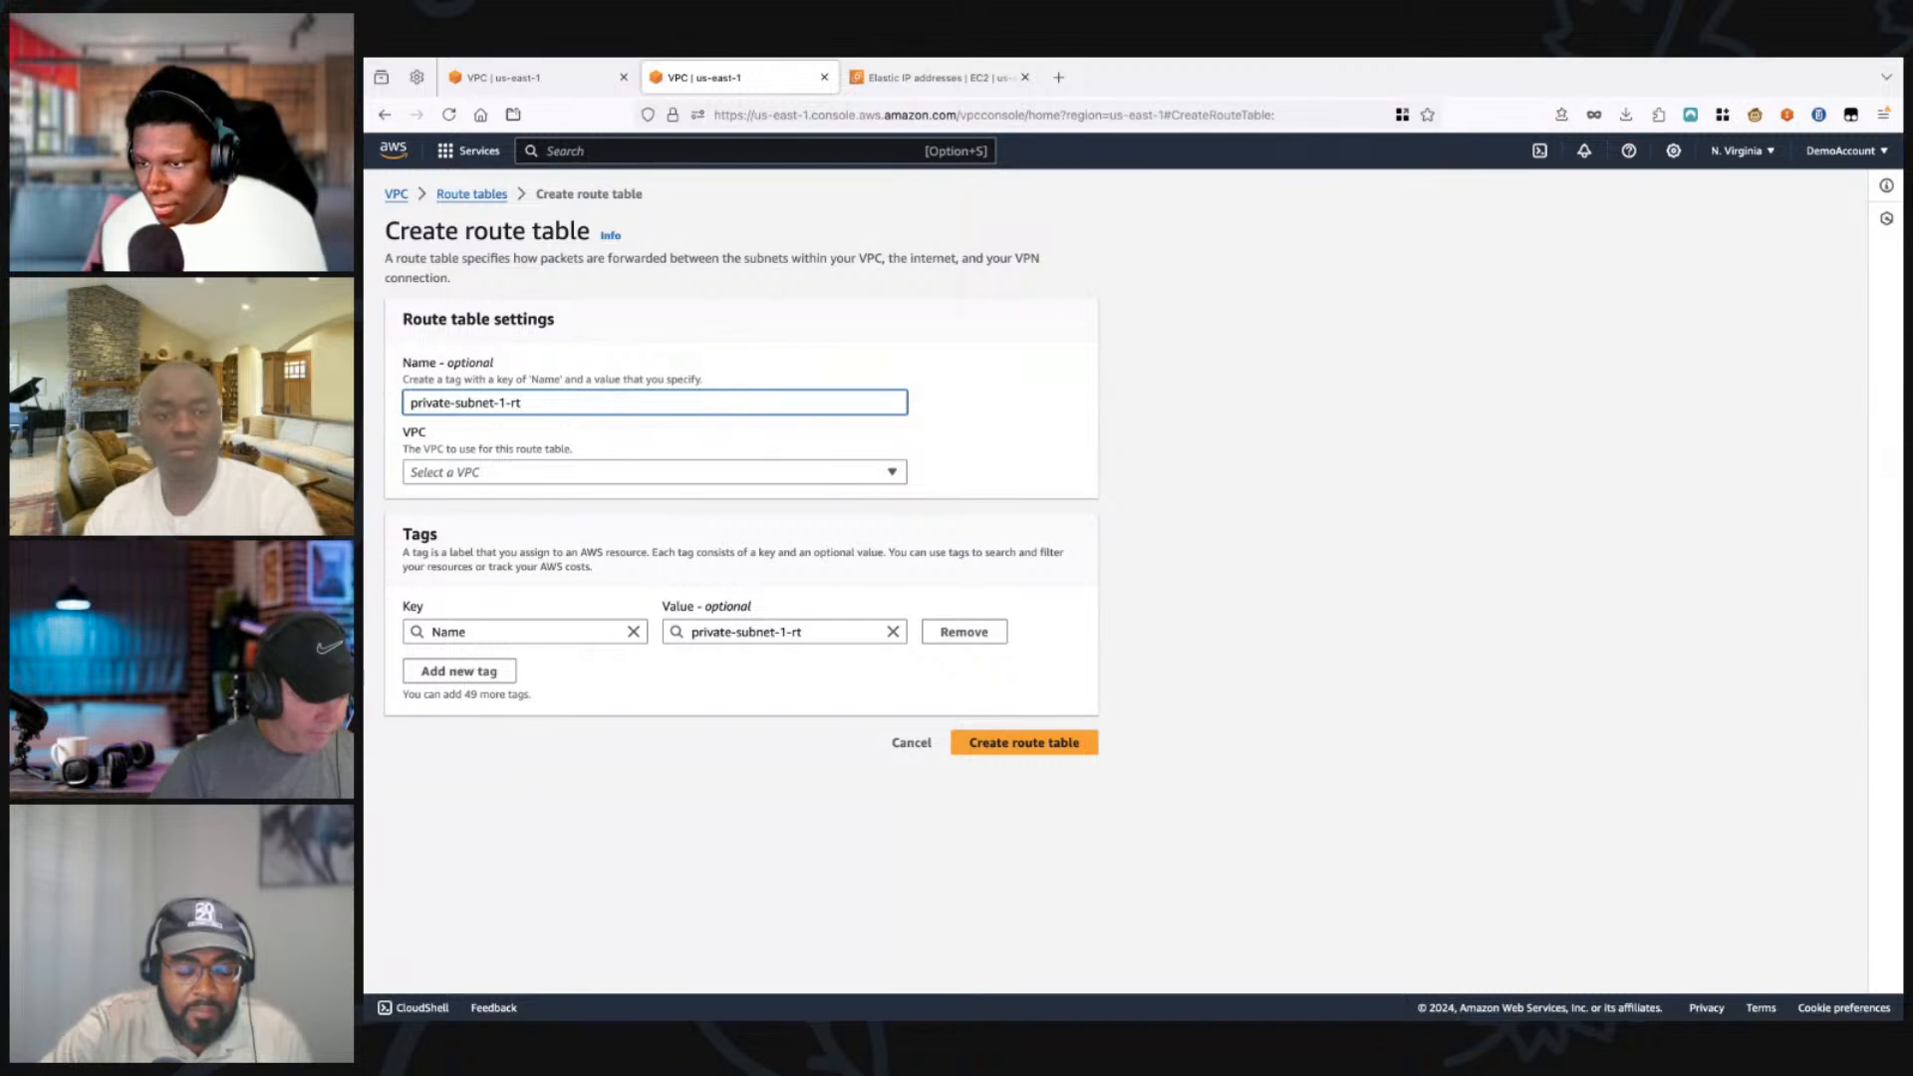
# Step: Place the new route table in teckshow-vpc and create it
pyautogui.click(654, 472)
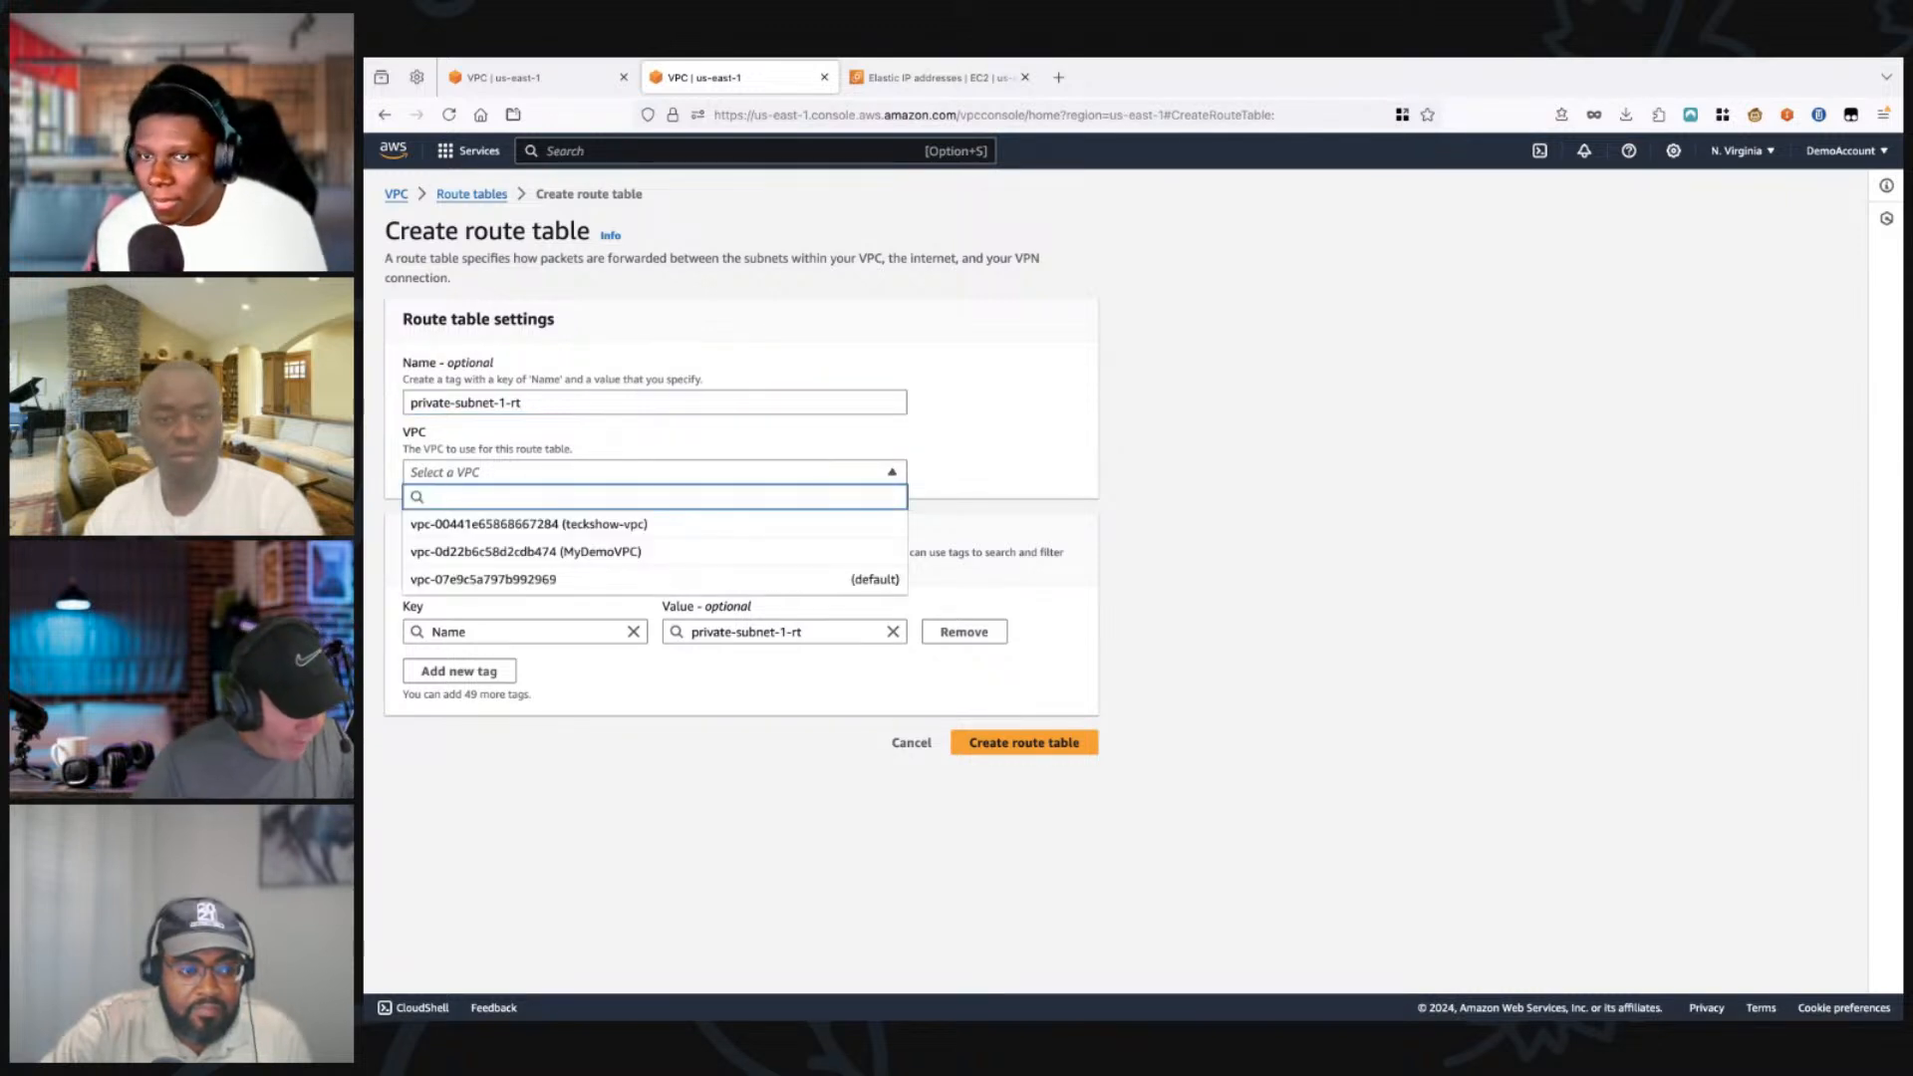
pyautogui.click(578, 524)
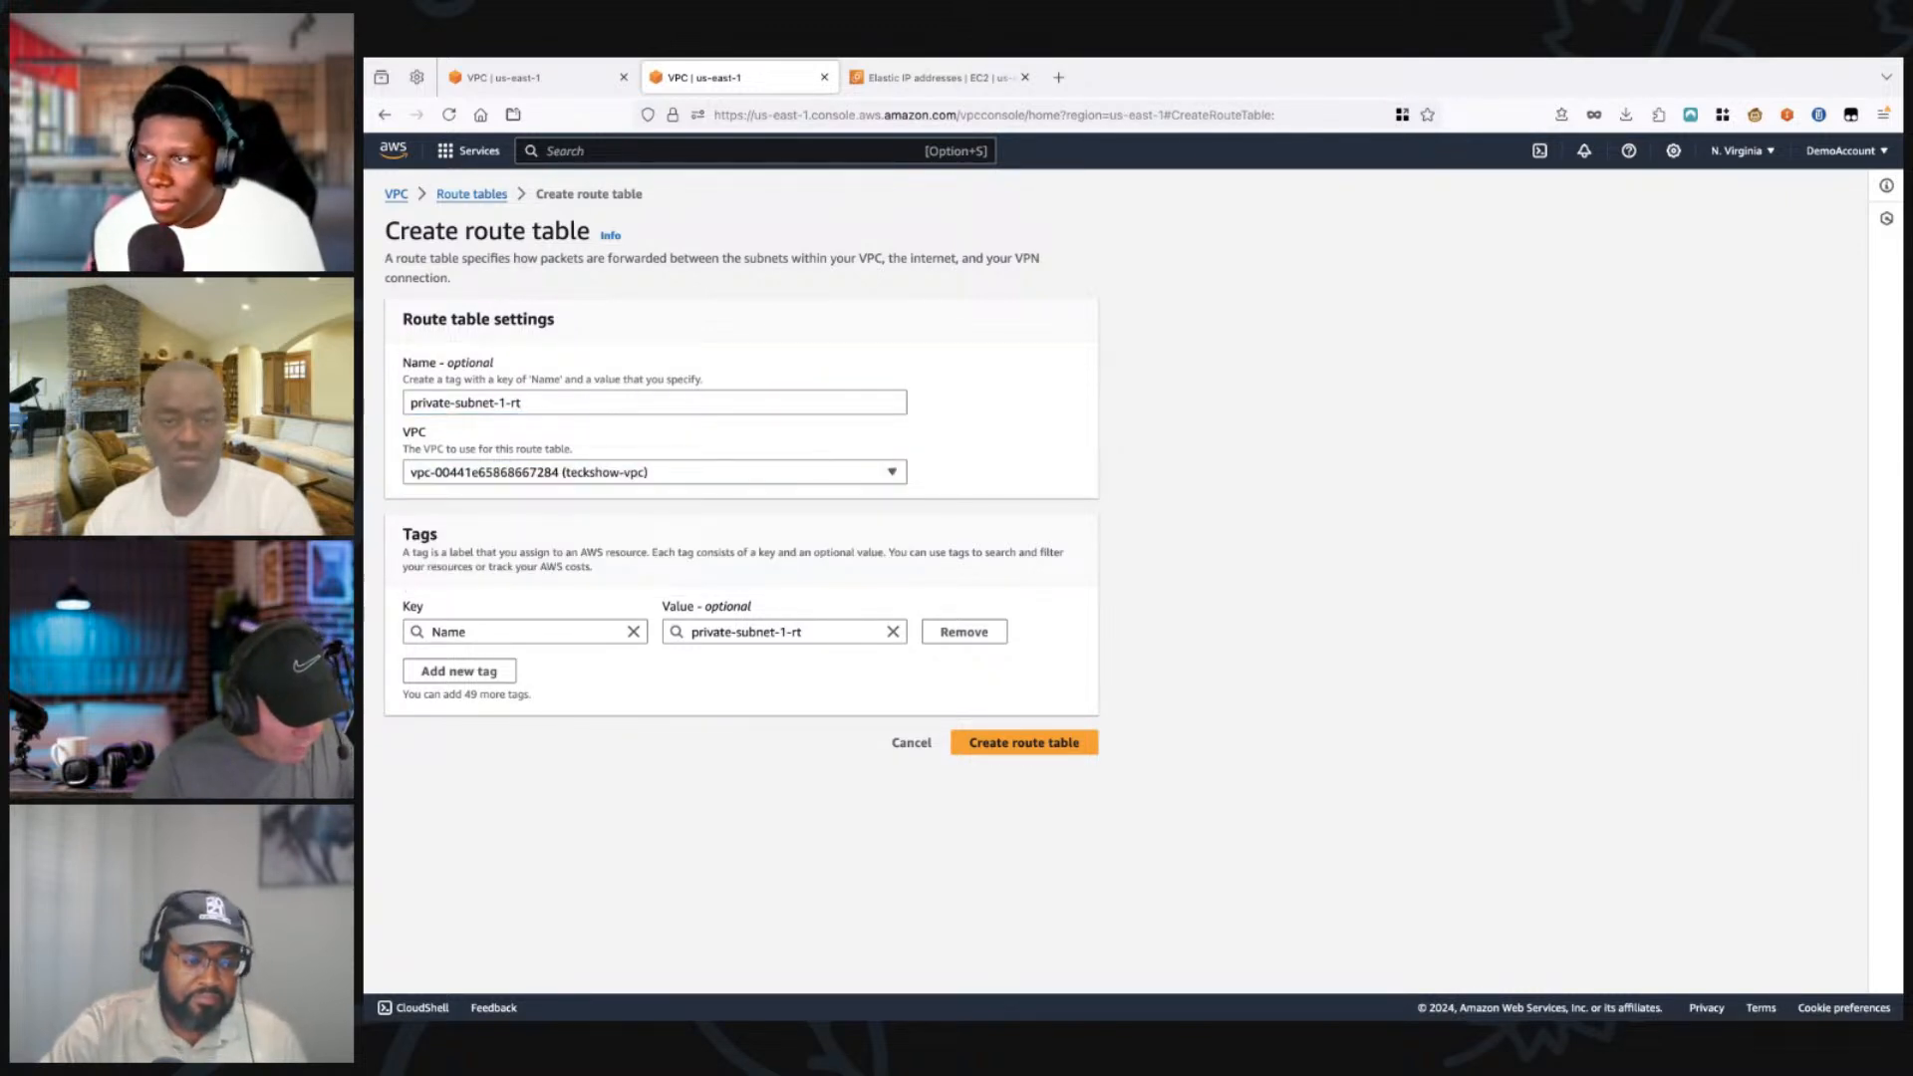
pyautogui.click(1025, 743)
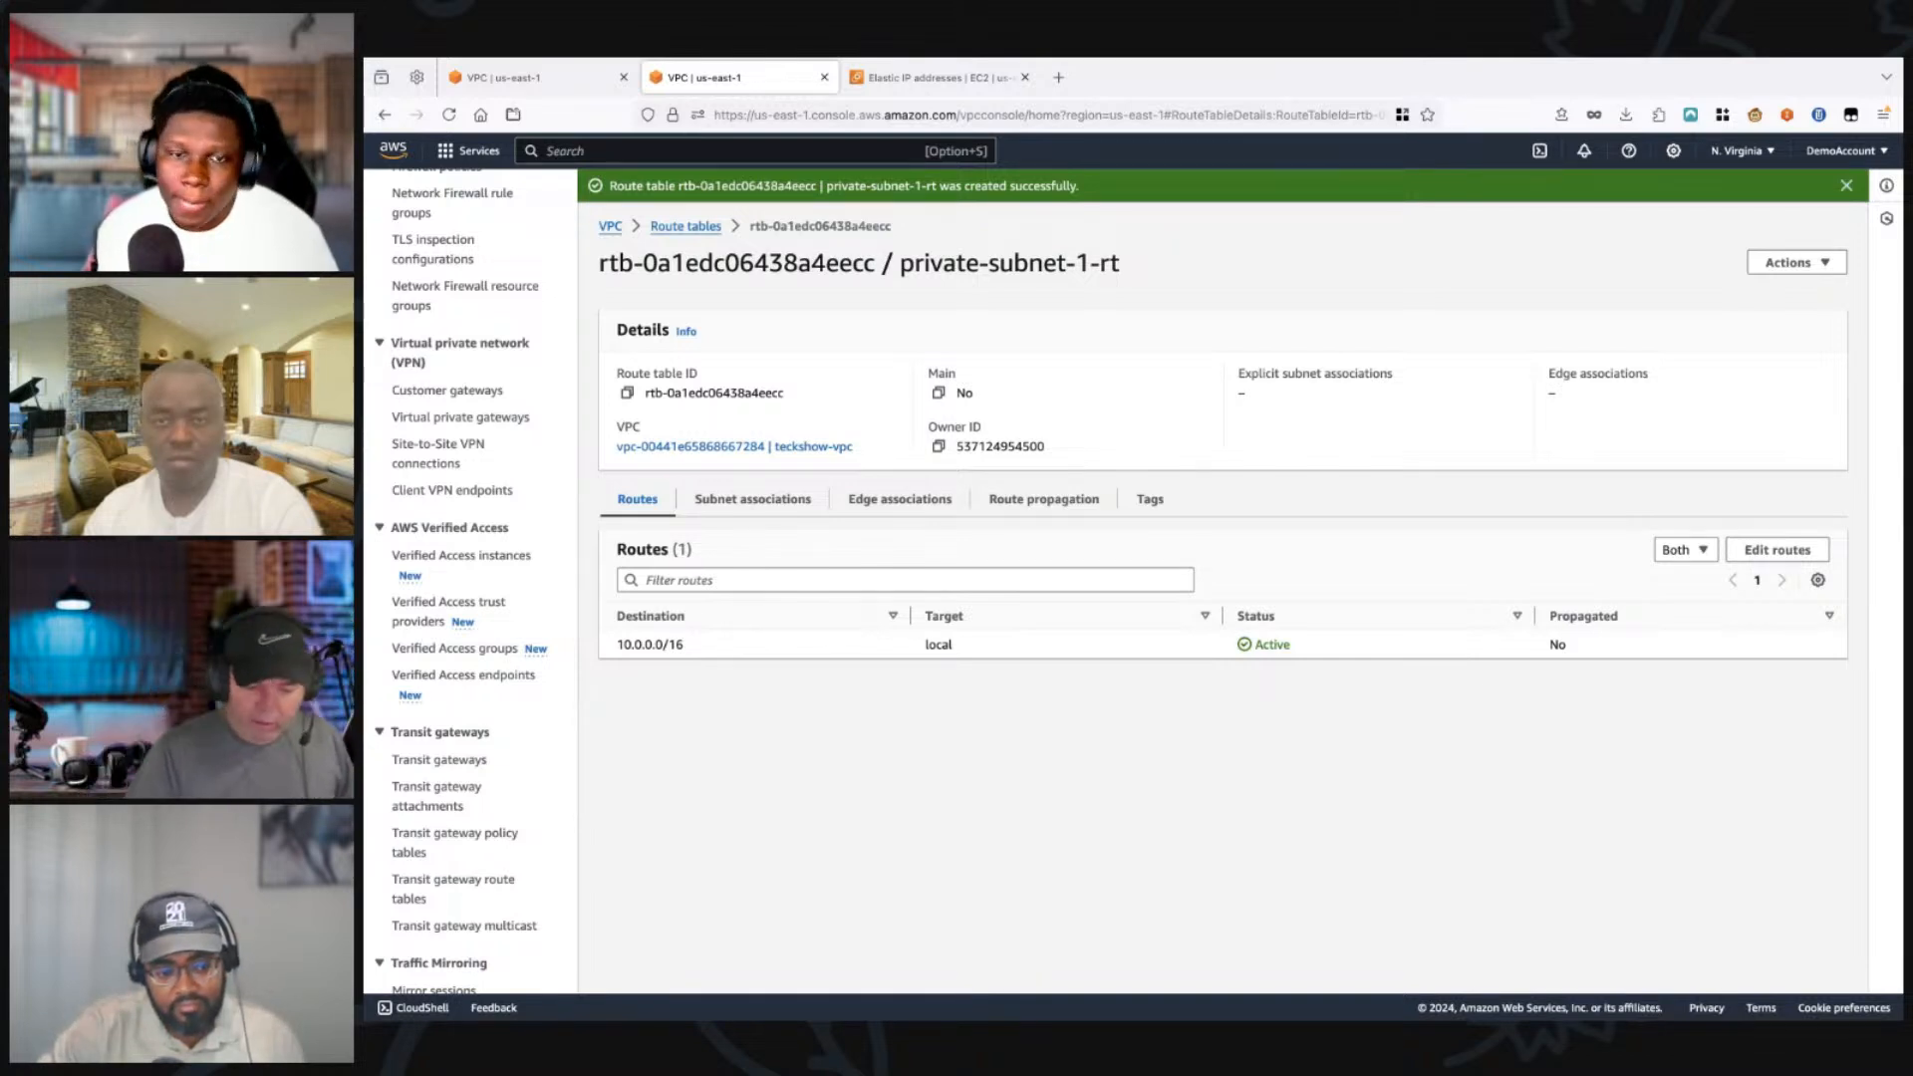
# Step: Explicitly associate Private Subnet 1 with the private-subnet-1-rt route table and save the association
pyautogui.click(752, 500)
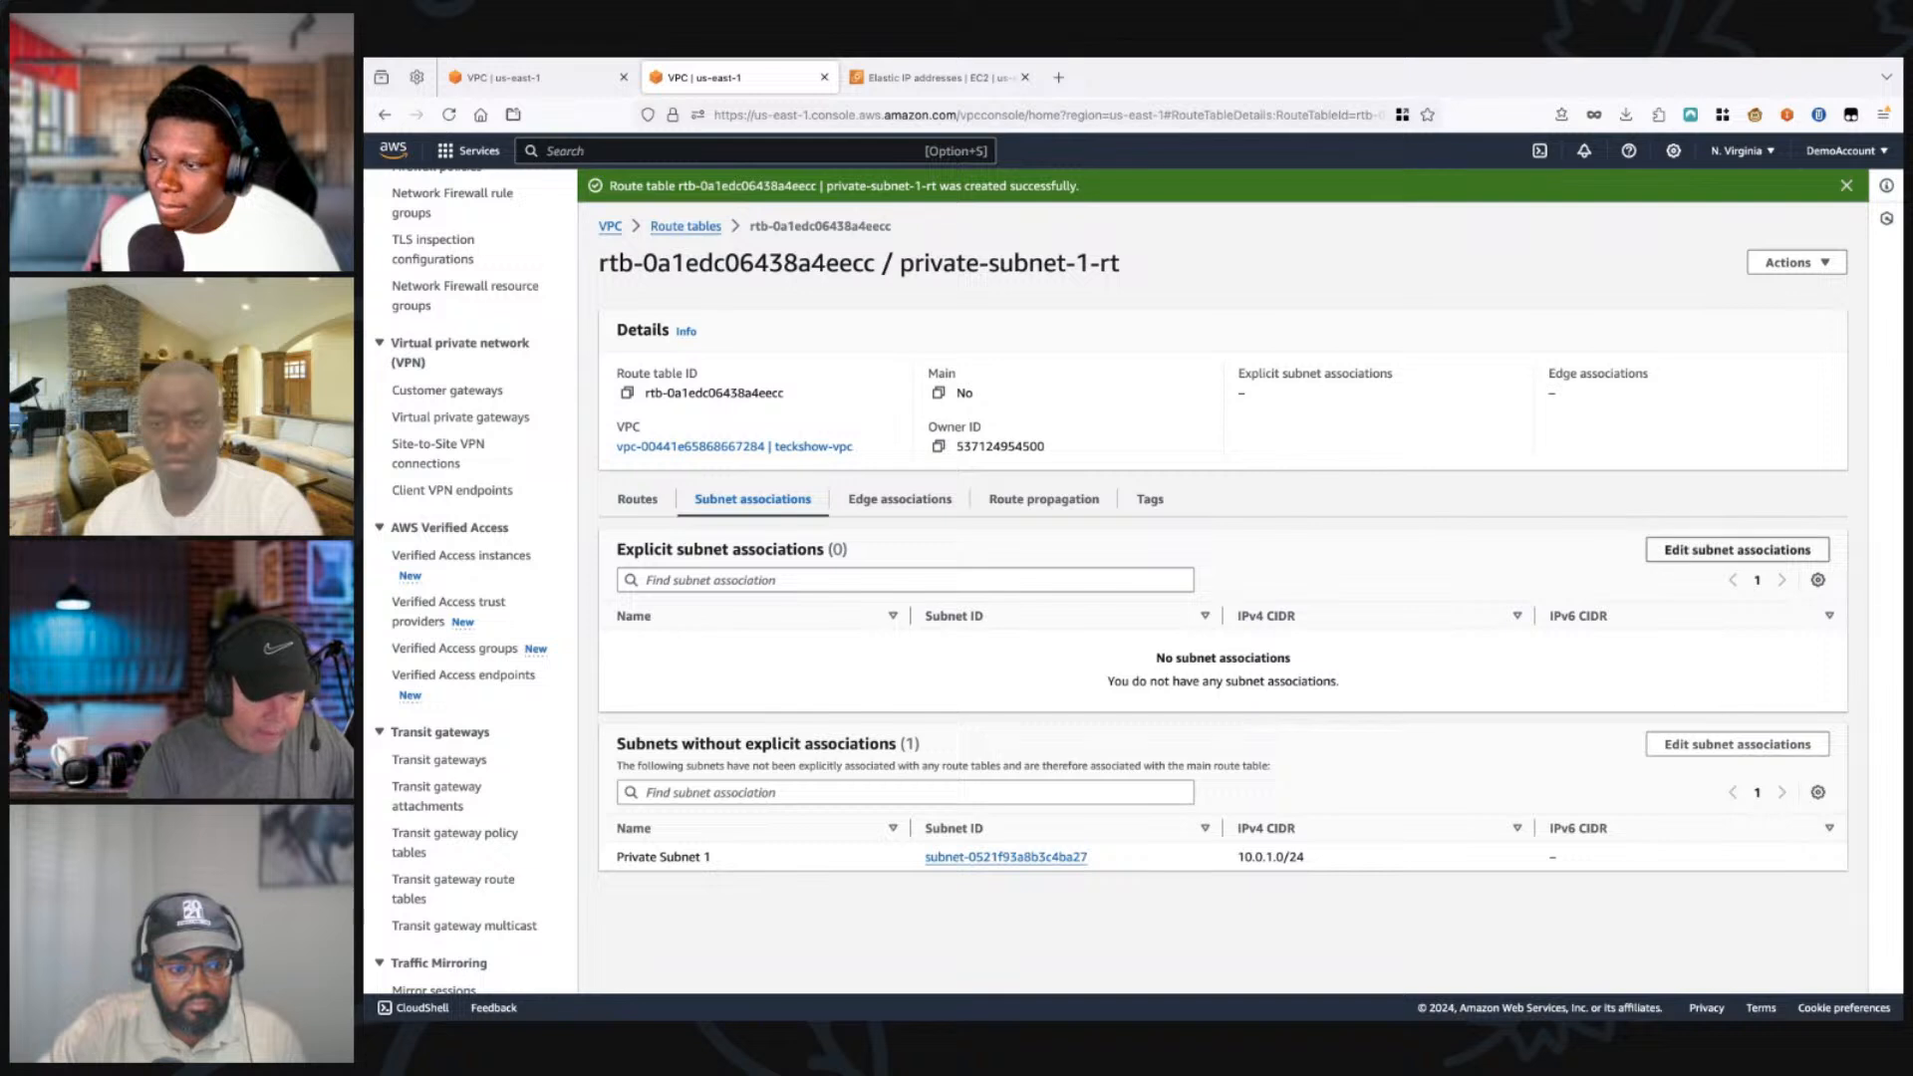
pyautogui.click(1738, 549)
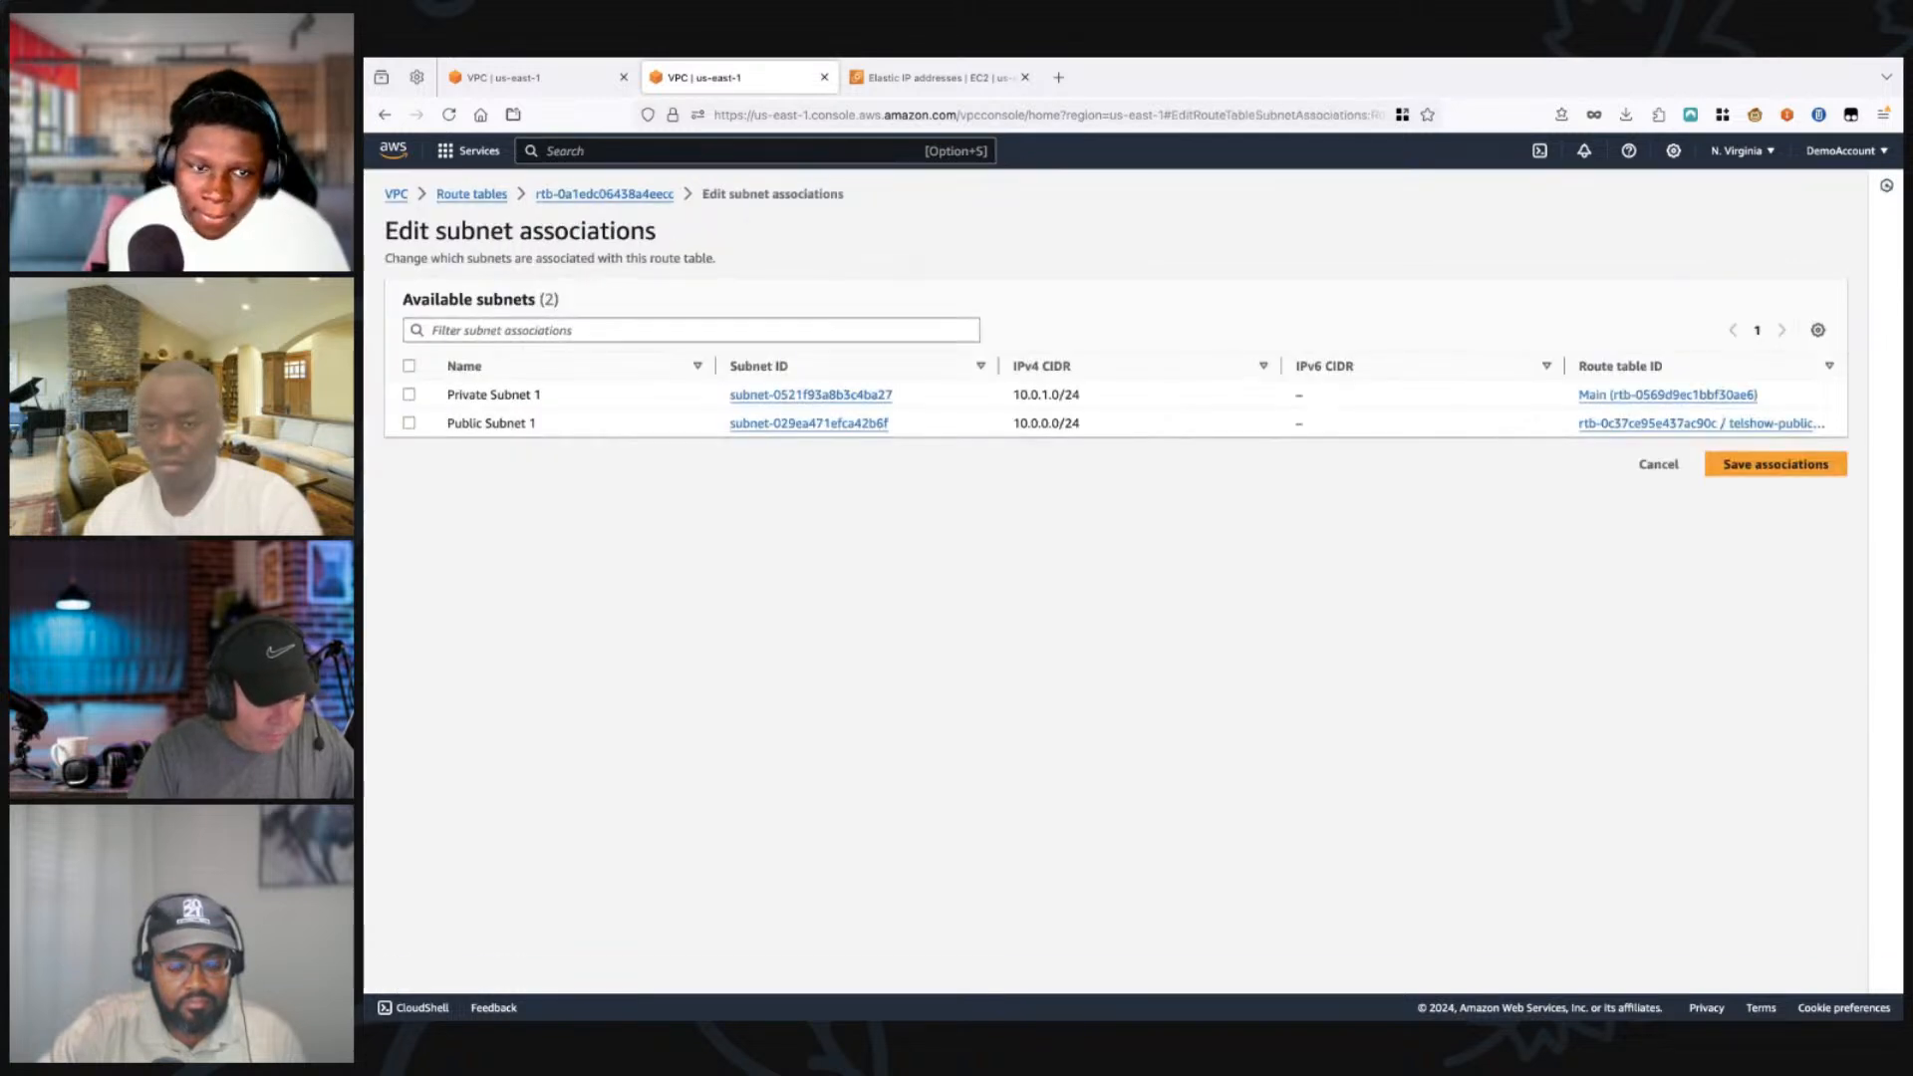
pyautogui.click(409, 394)
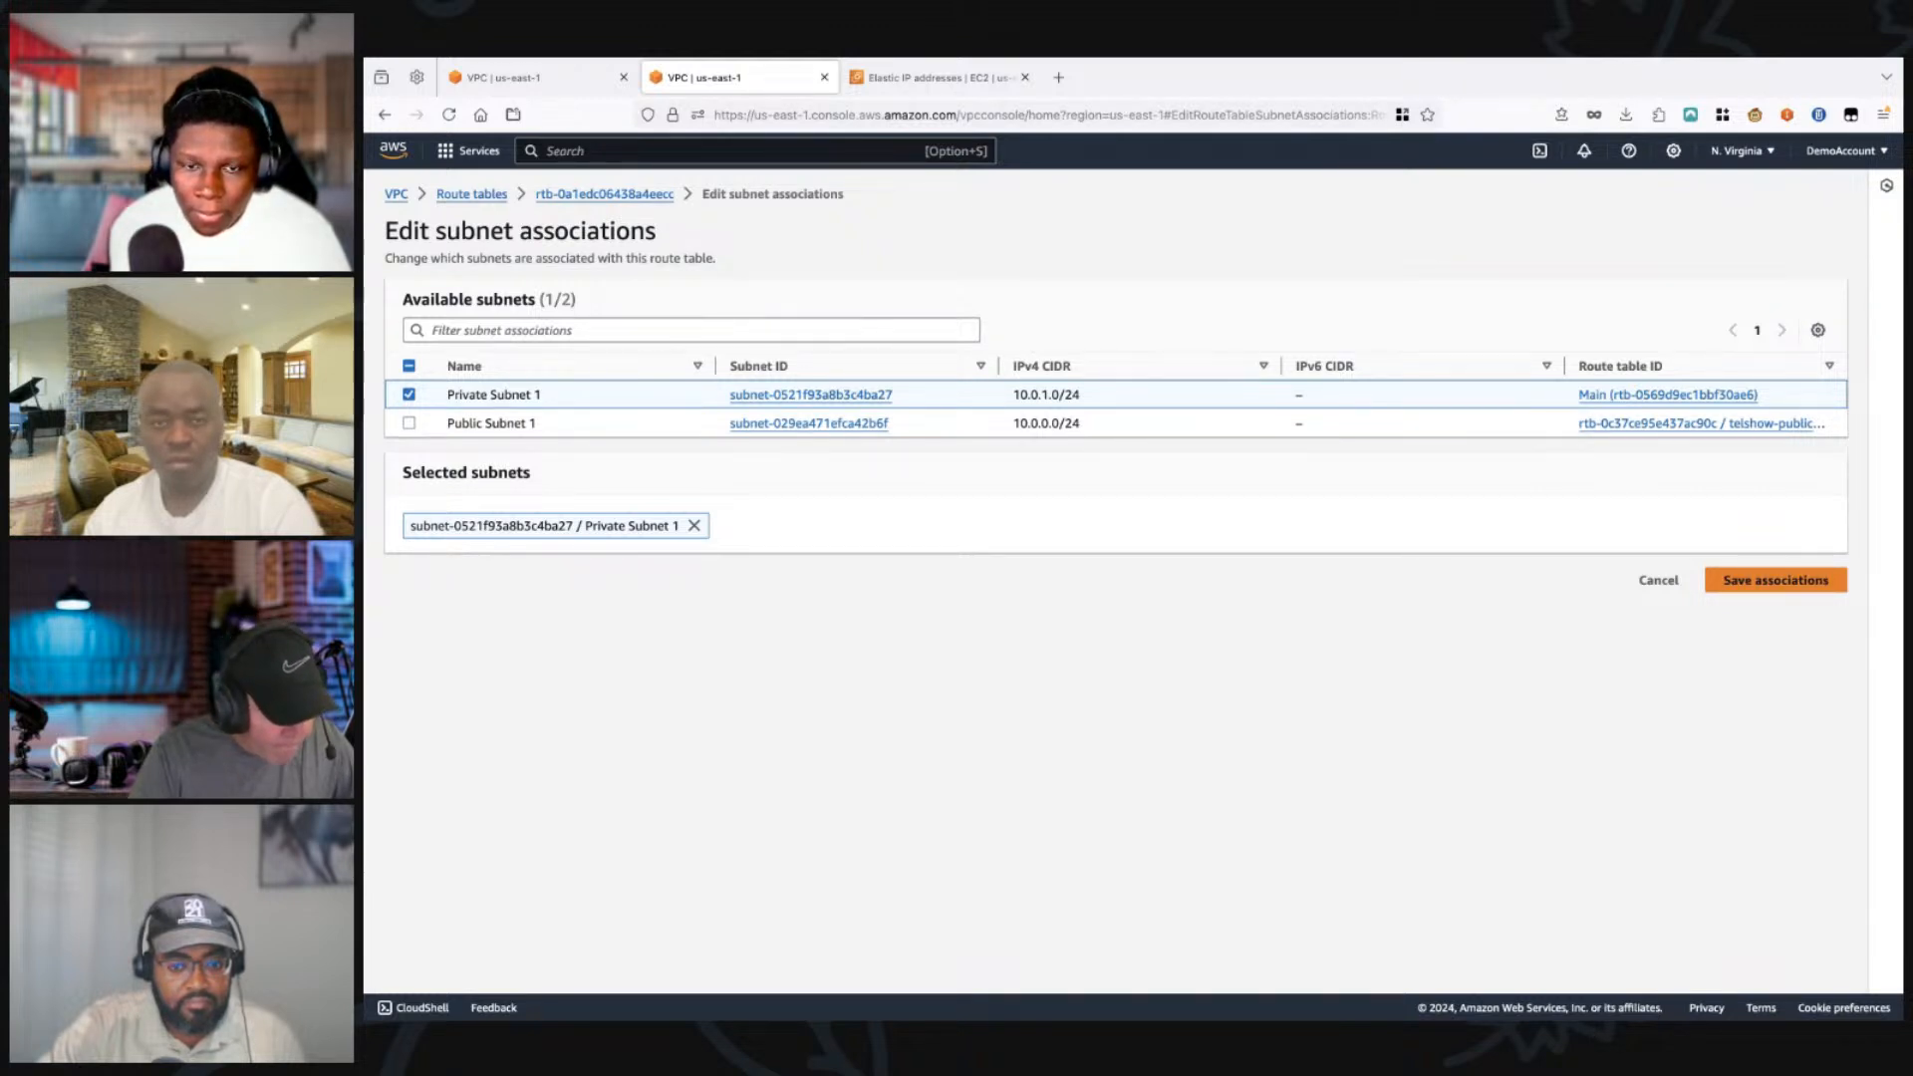
pyautogui.click(1776, 580)
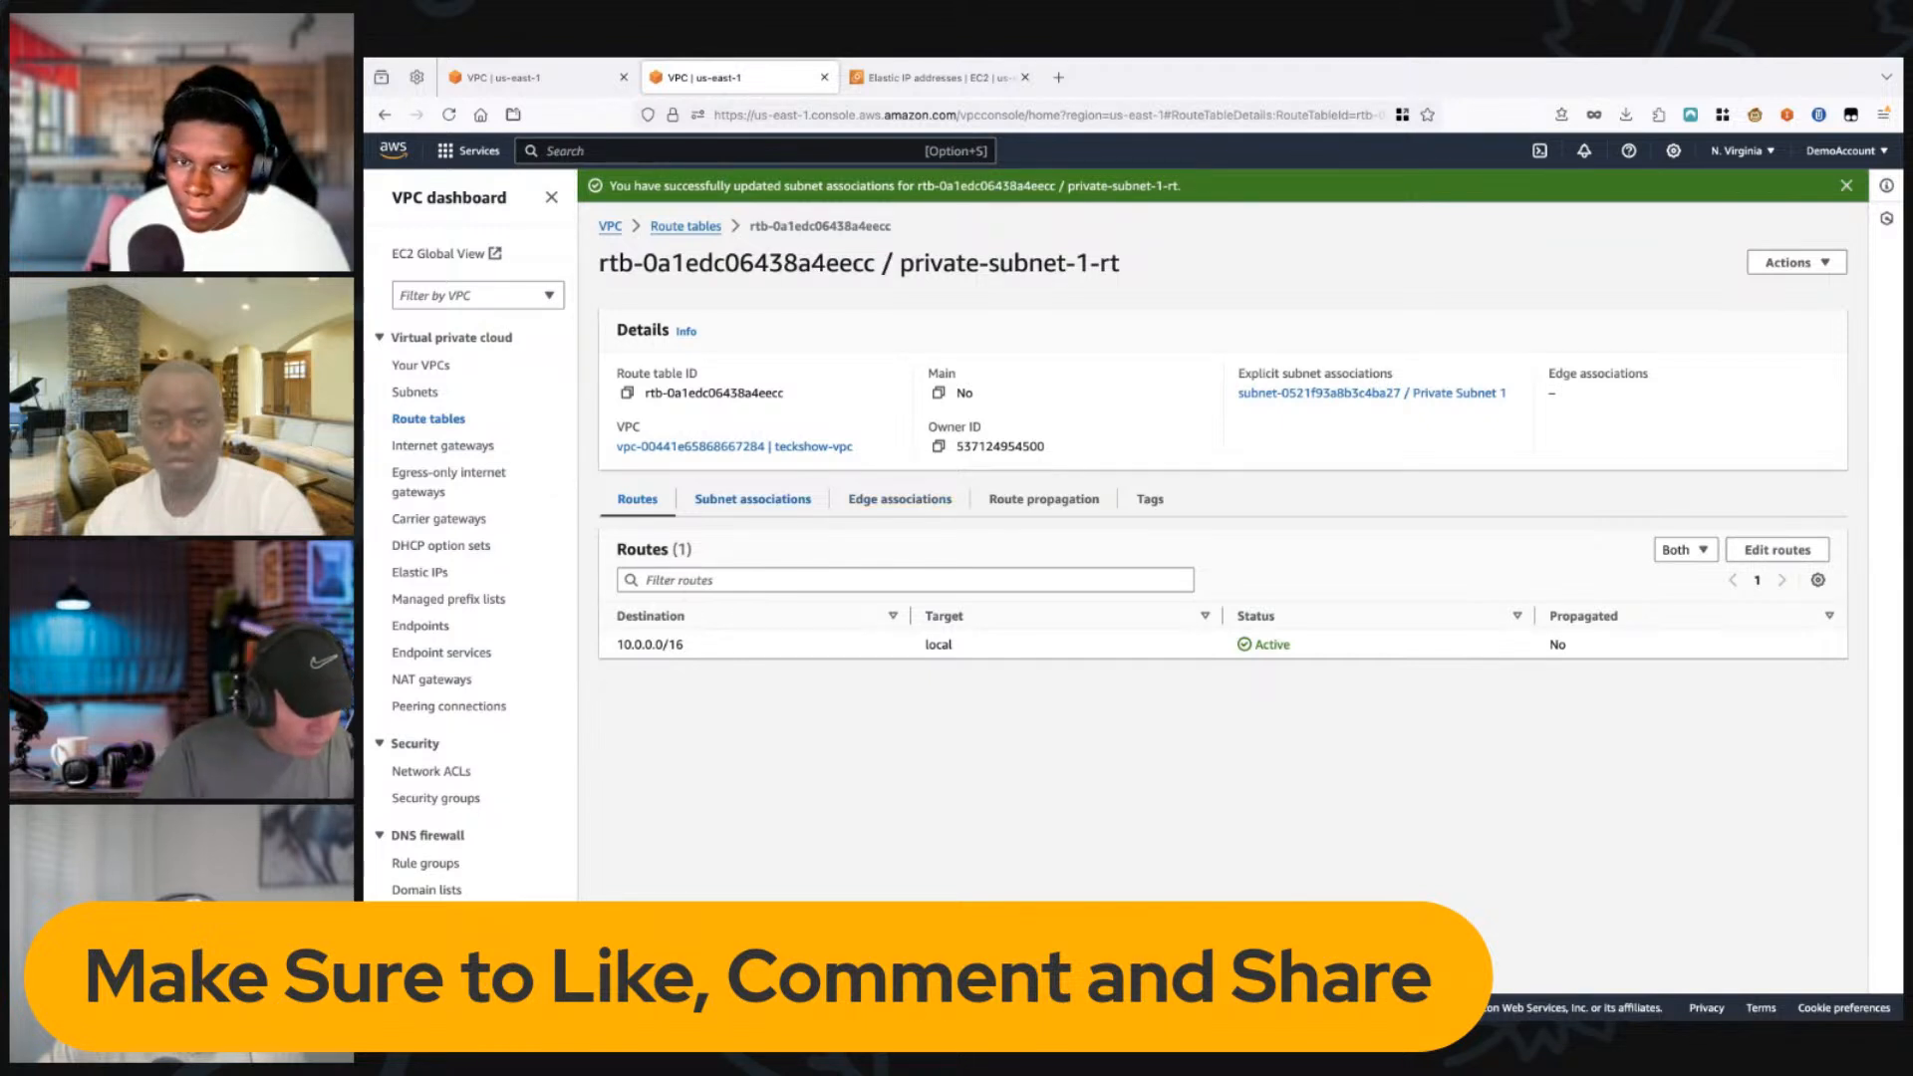
# Step: Switch to the browser tab with the telshow-public-subnet route table and inspect its subnet associations
pyautogui.hotkey('ctrl', 'shift', 'Tab')
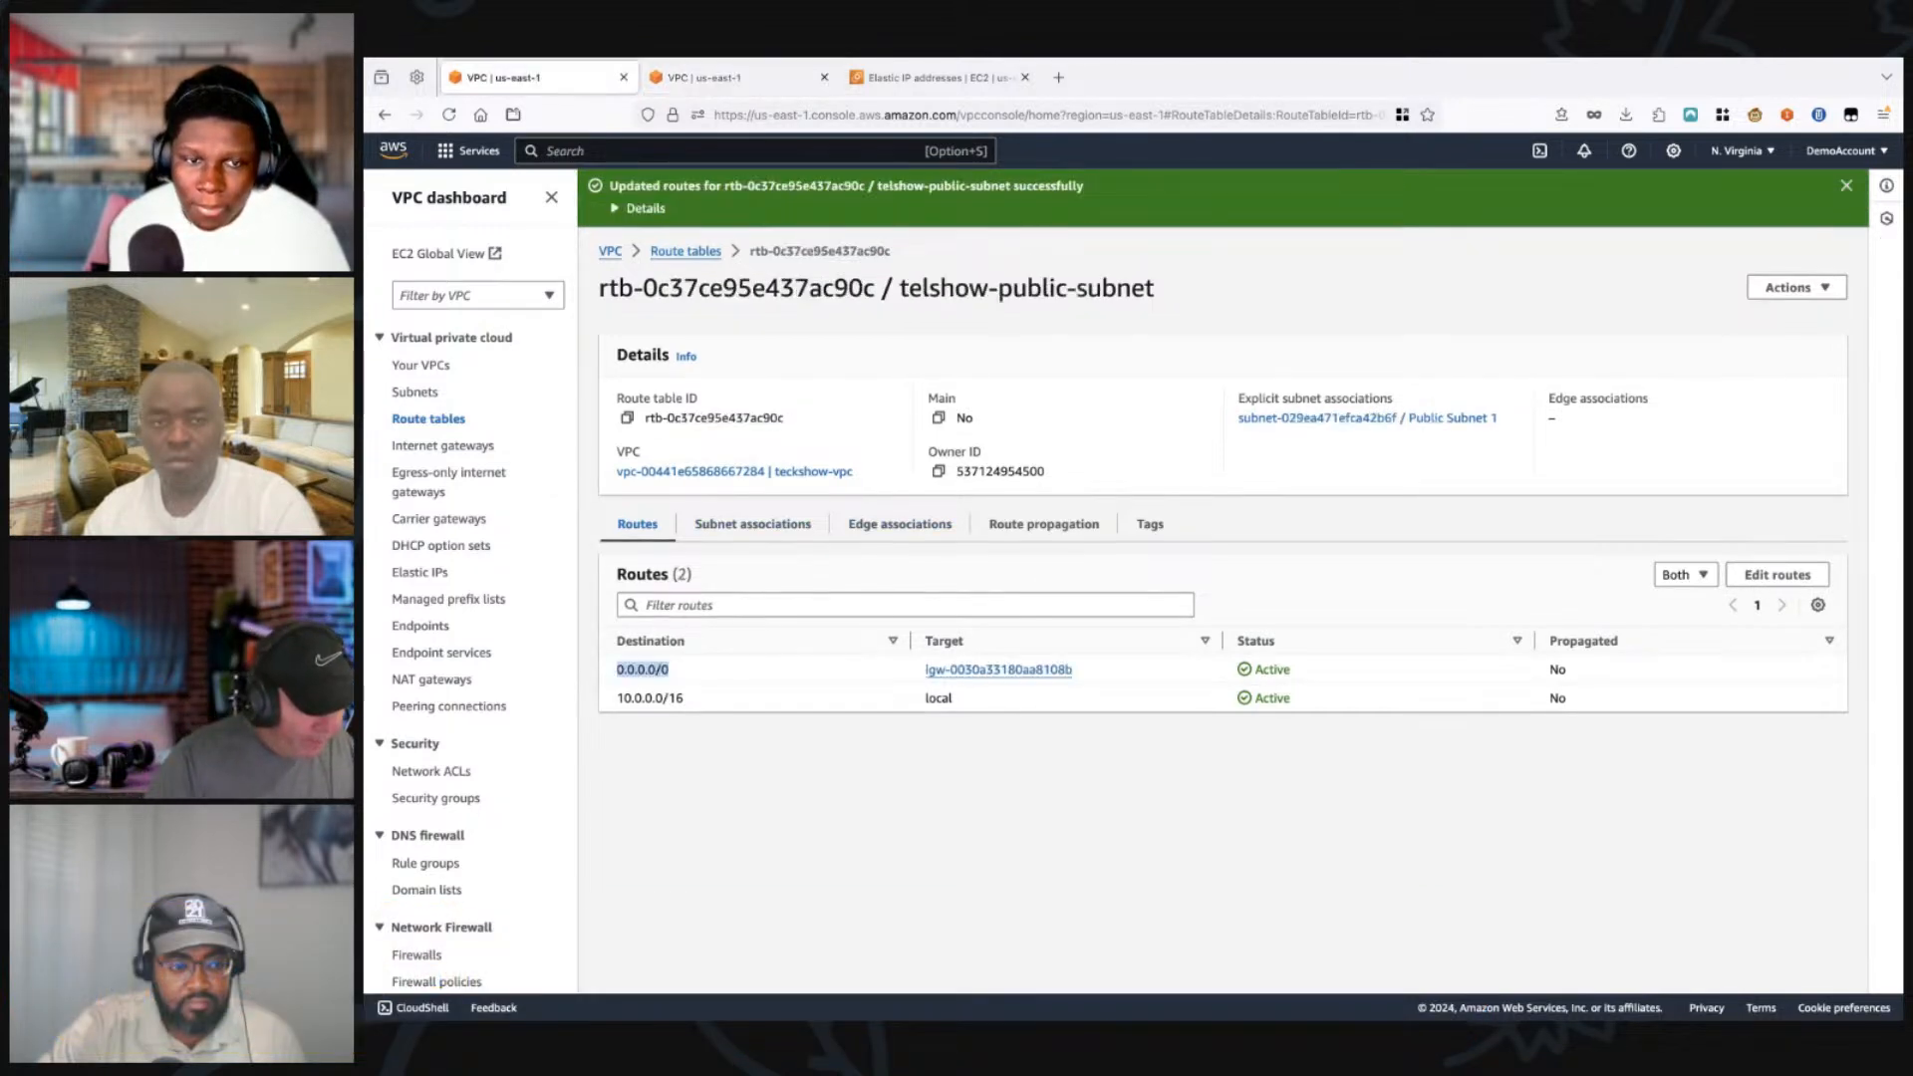
pyautogui.click(752, 524)
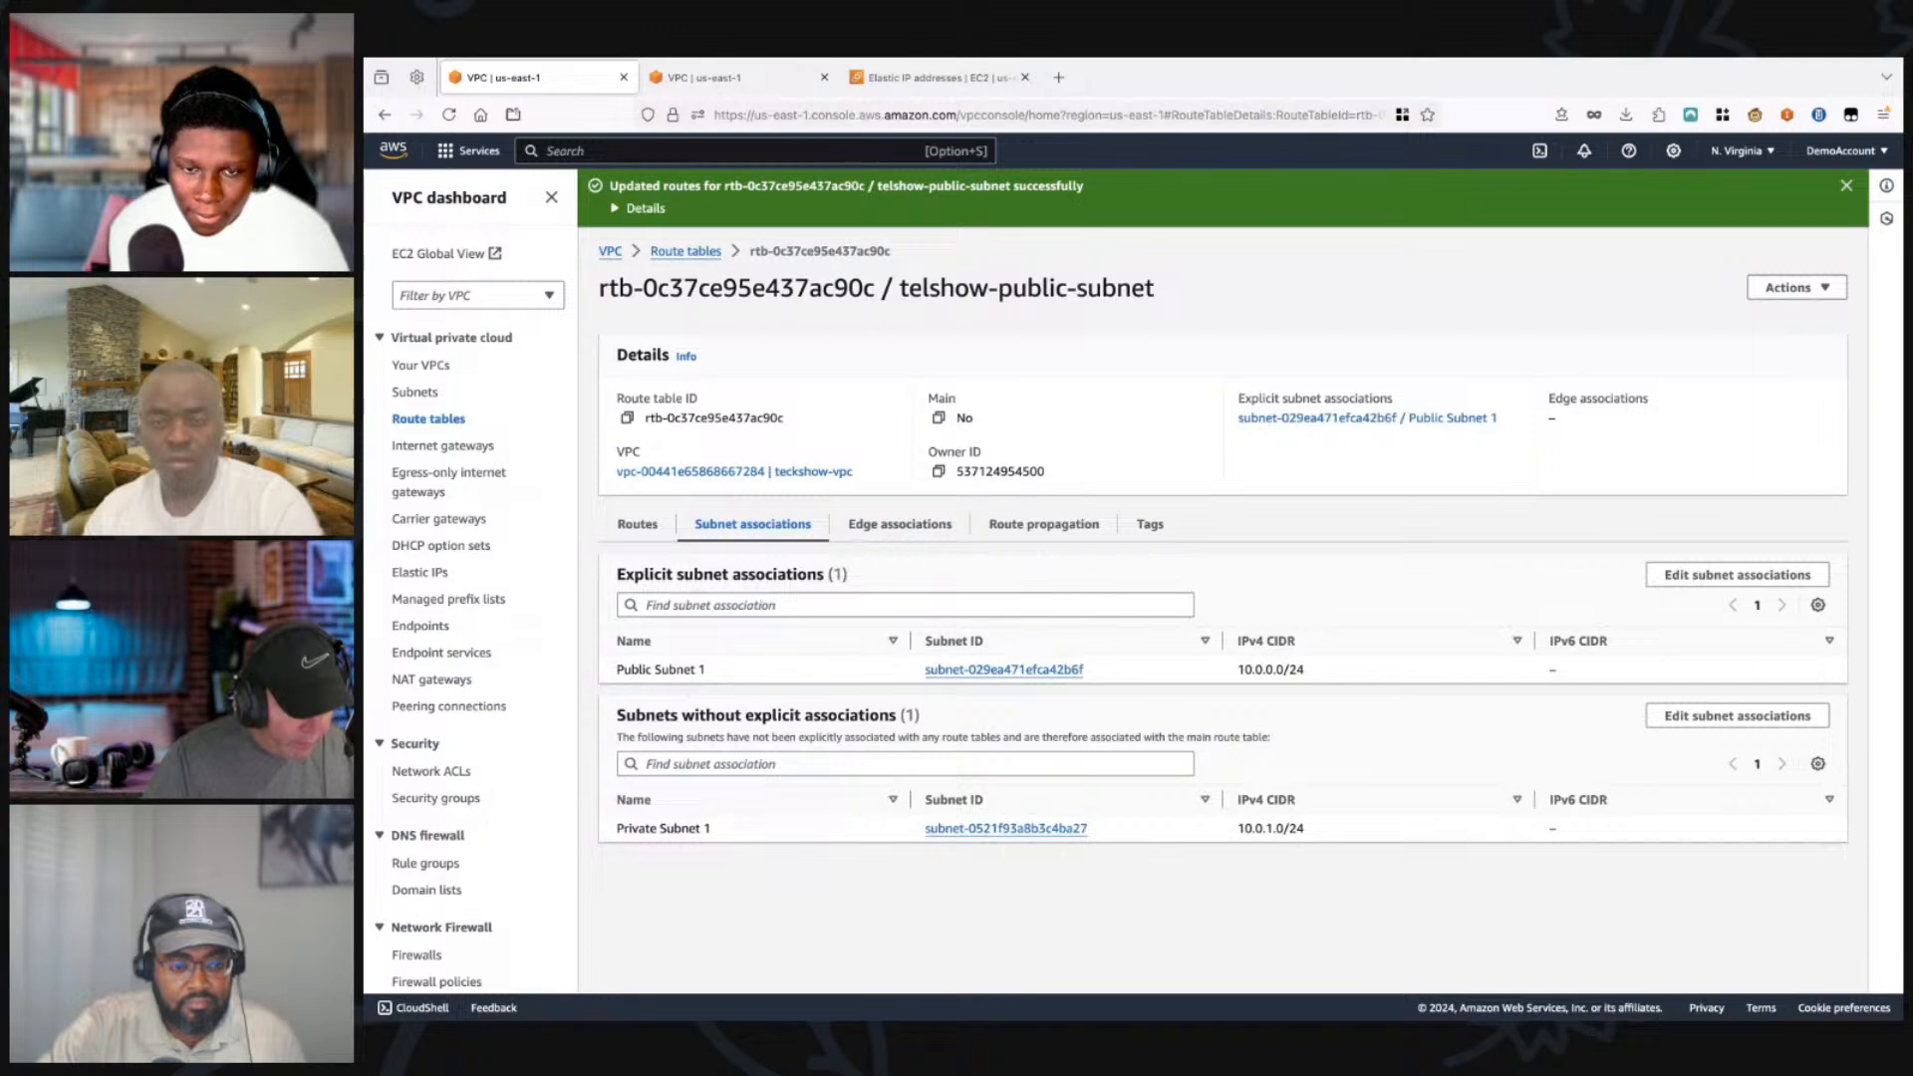
# Step: Return to the private-subnet-1-rt browser tab and examine the resource map of teckshow-vpc
pyautogui.hotkey('ctrl', 'Tab')
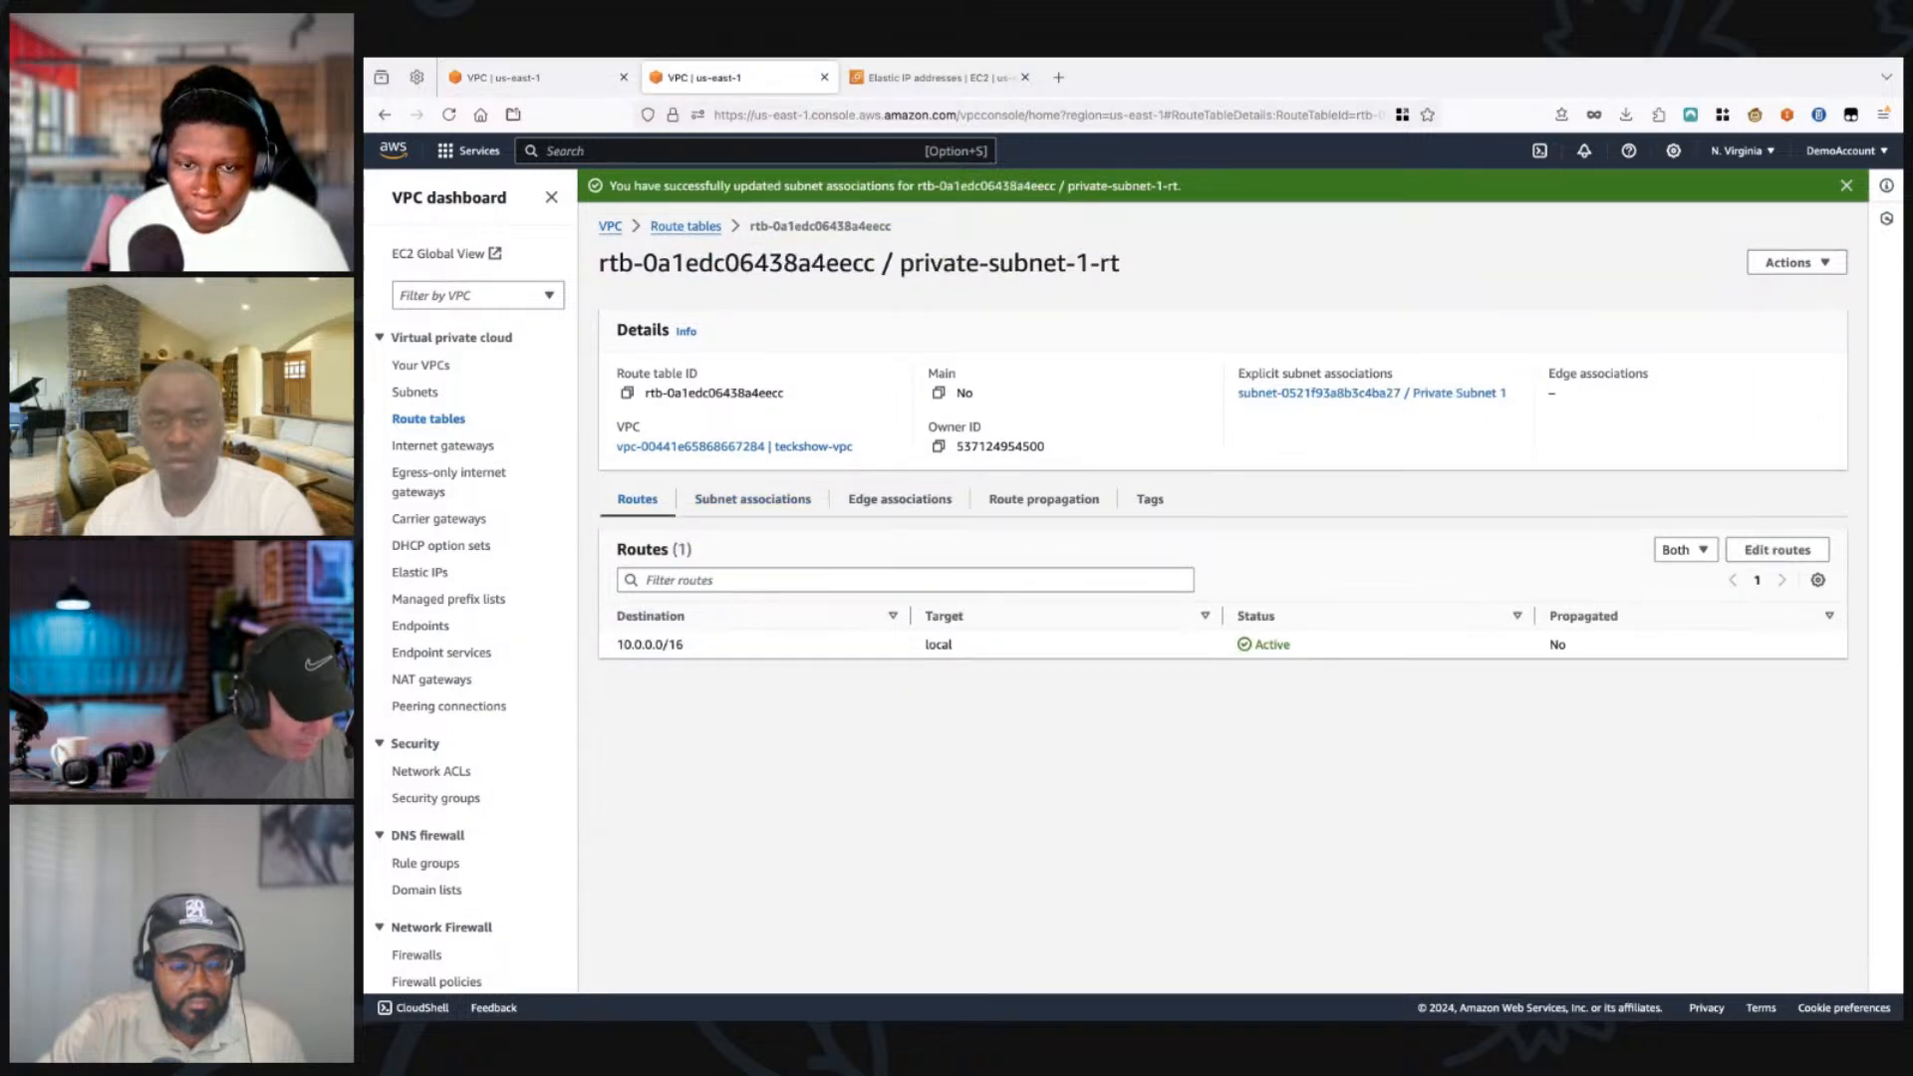
pyautogui.click(421, 366)
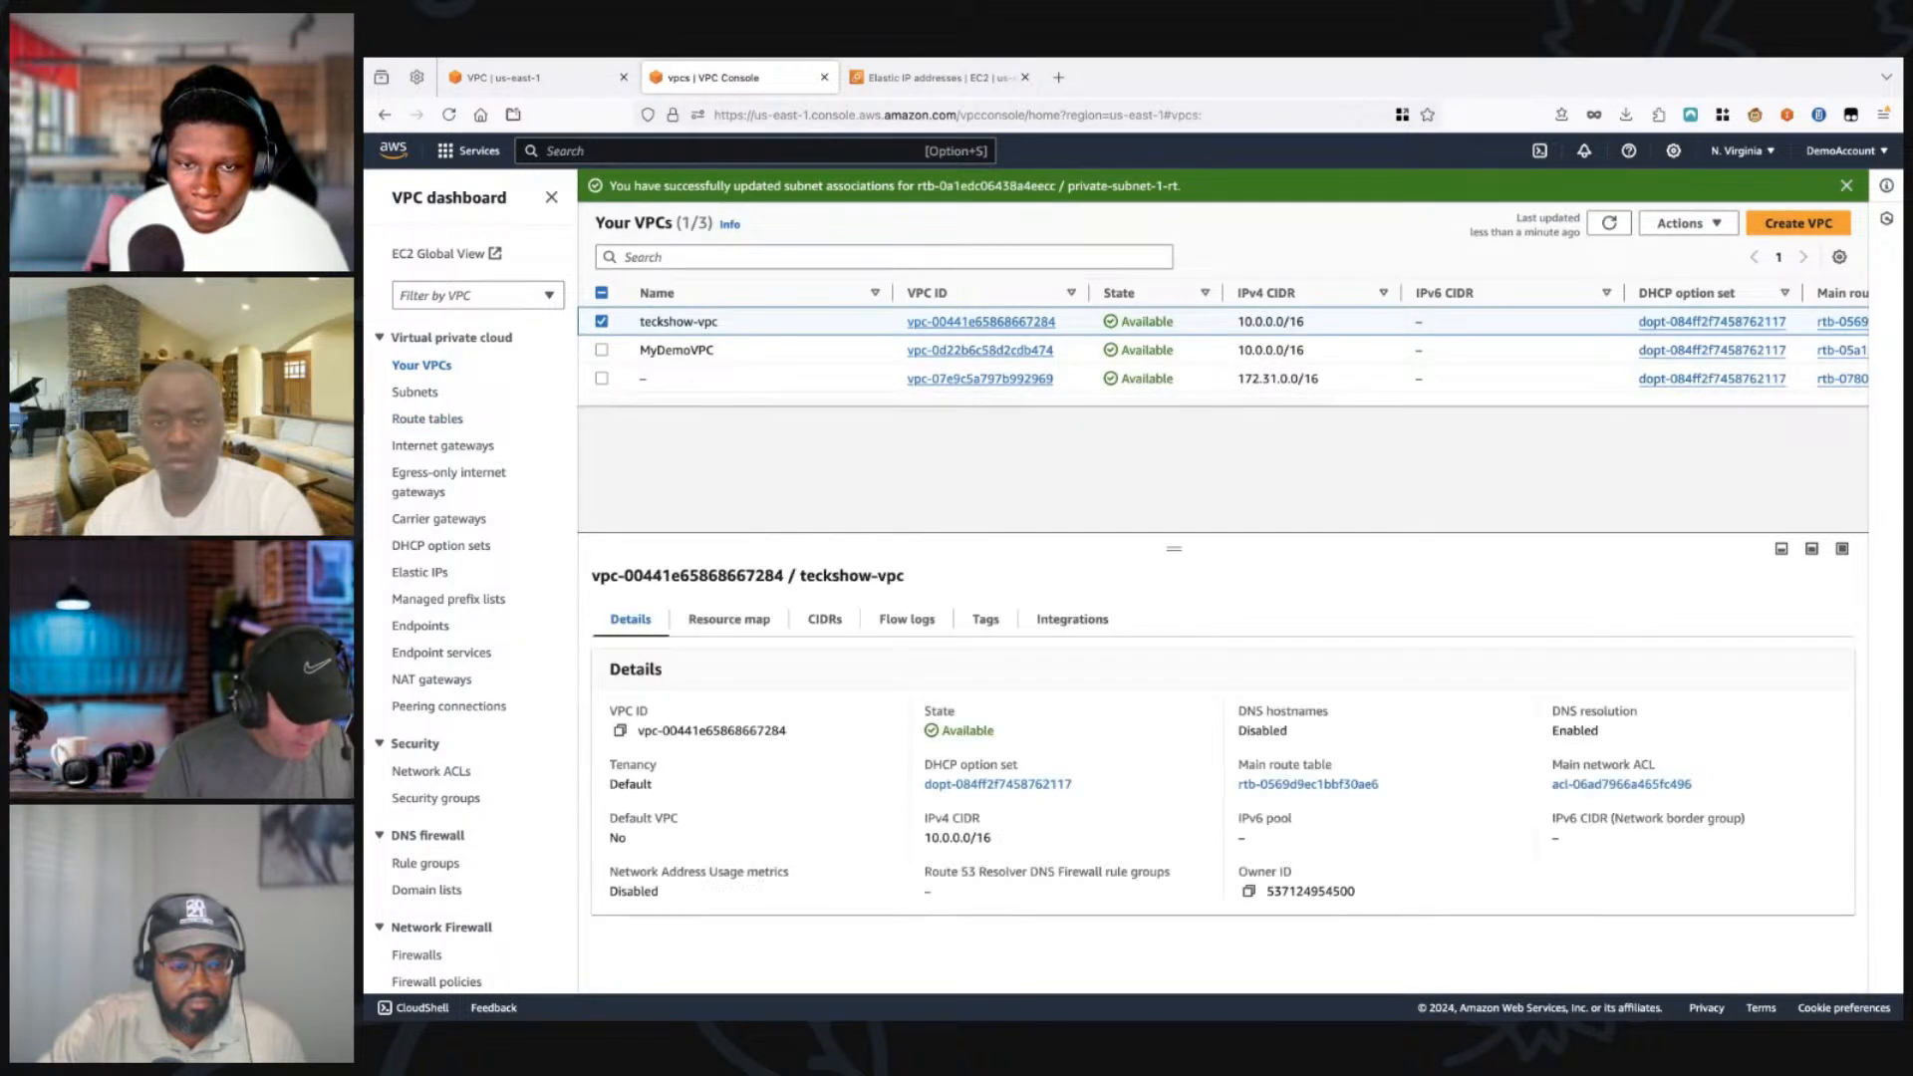
pyautogui.click(730, 620)
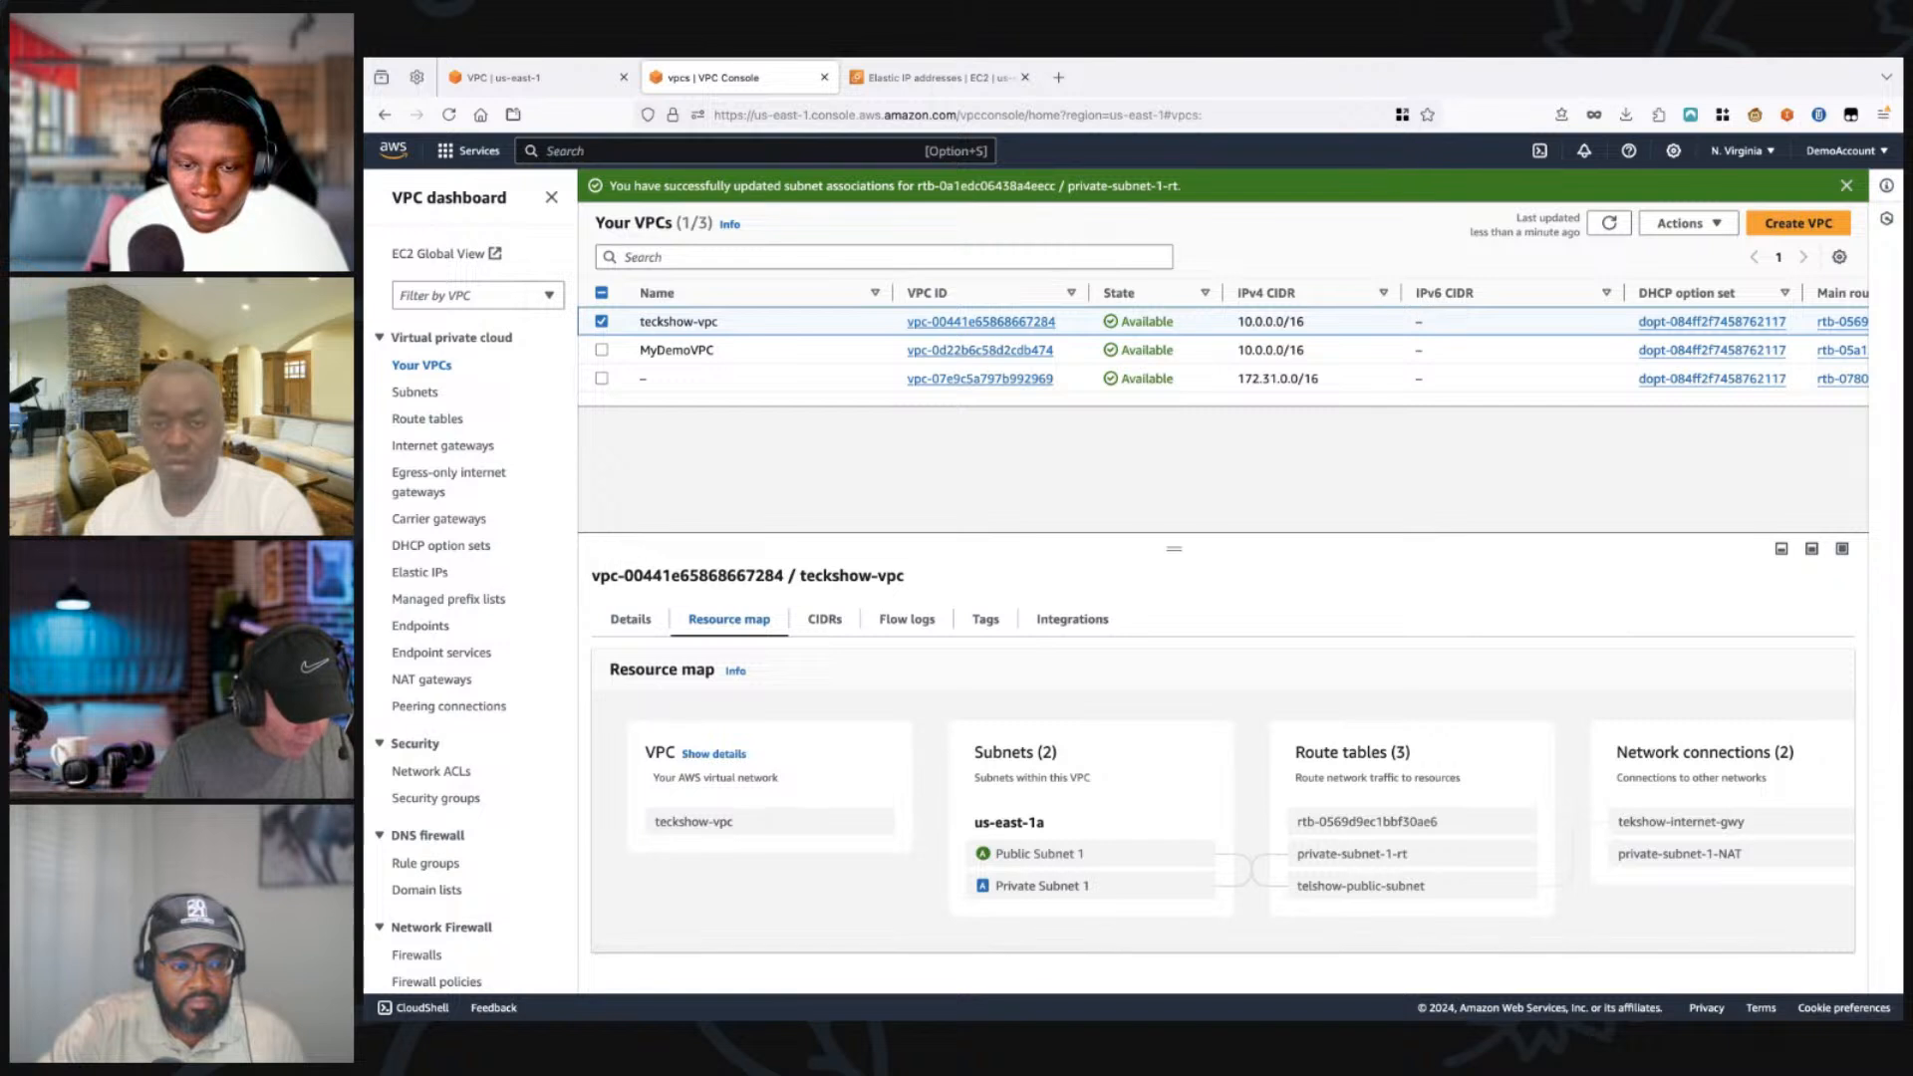
pyautogui.moveTo(1090, 886)
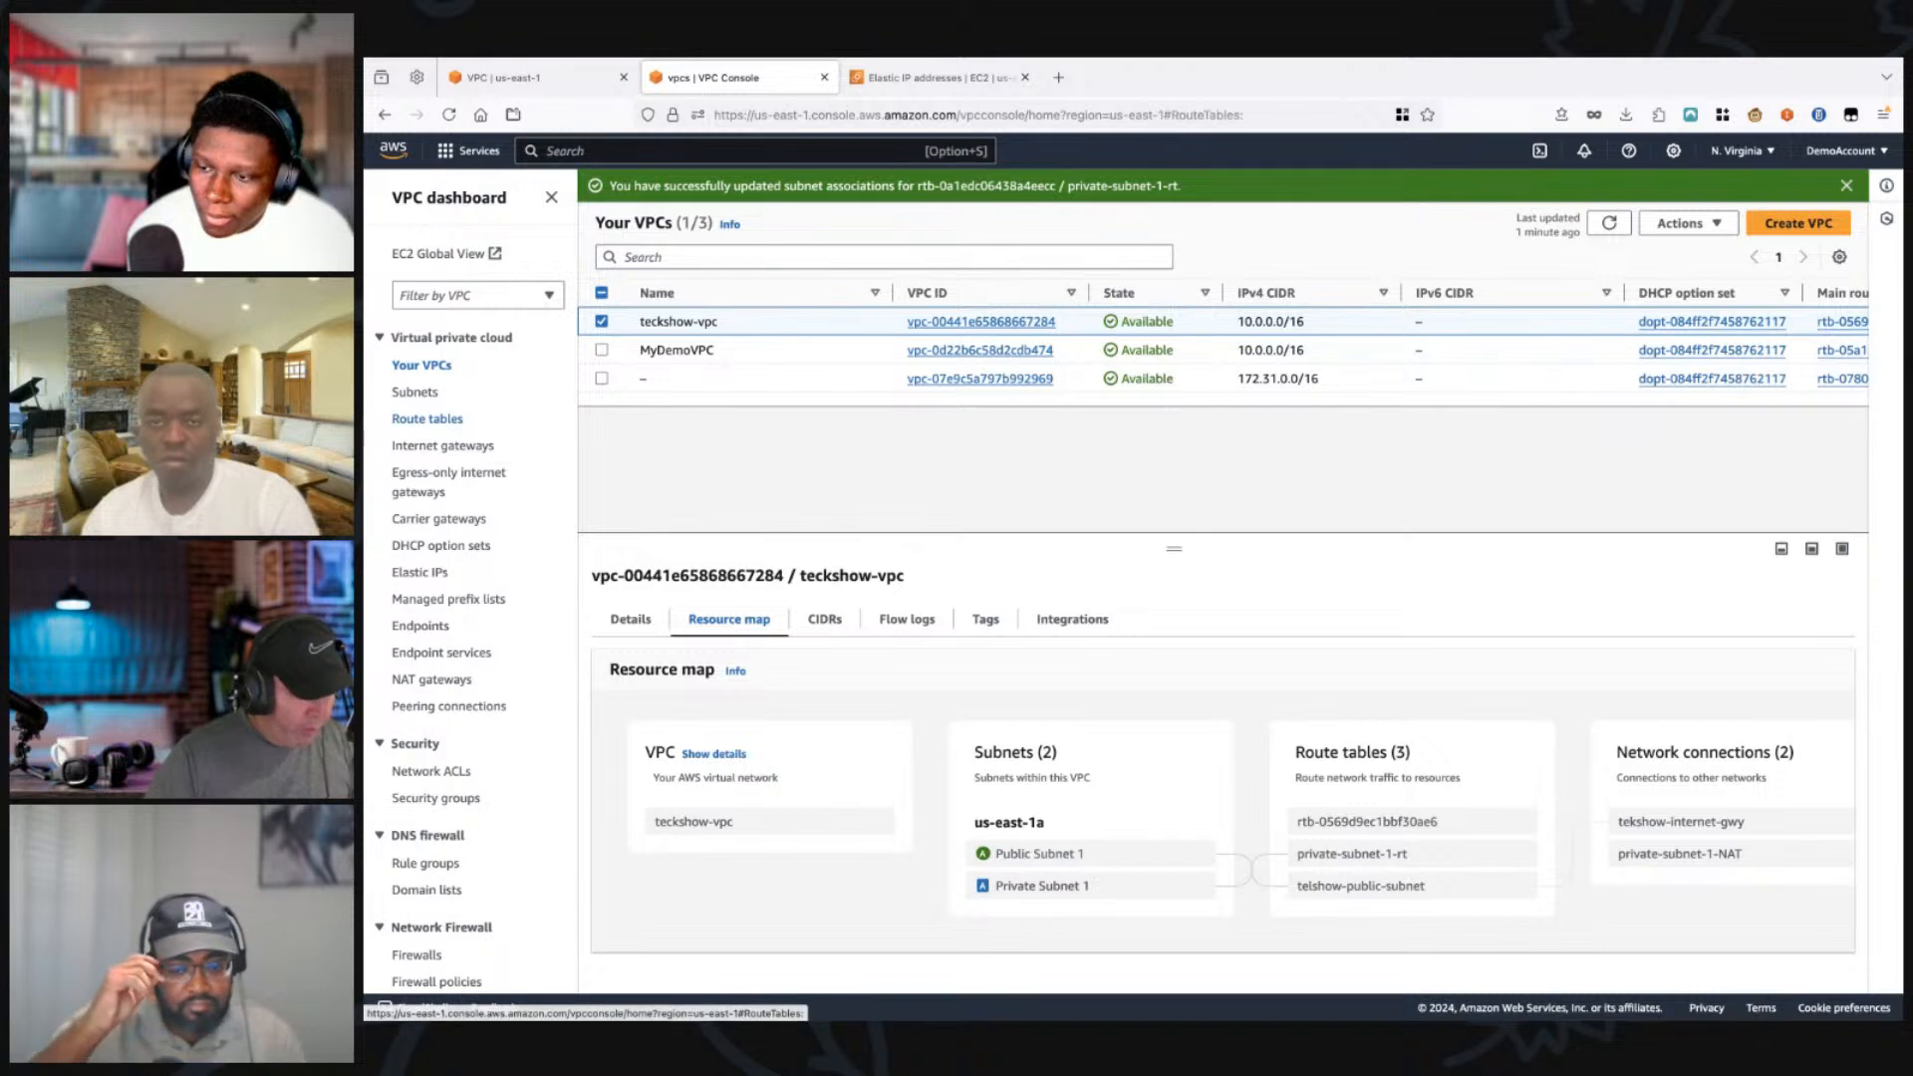
# Step: Edit the routes of the private-subnet-1-rt route table and add a route with destination 0.0.0.0/0
pyautogui.click(428, 419)
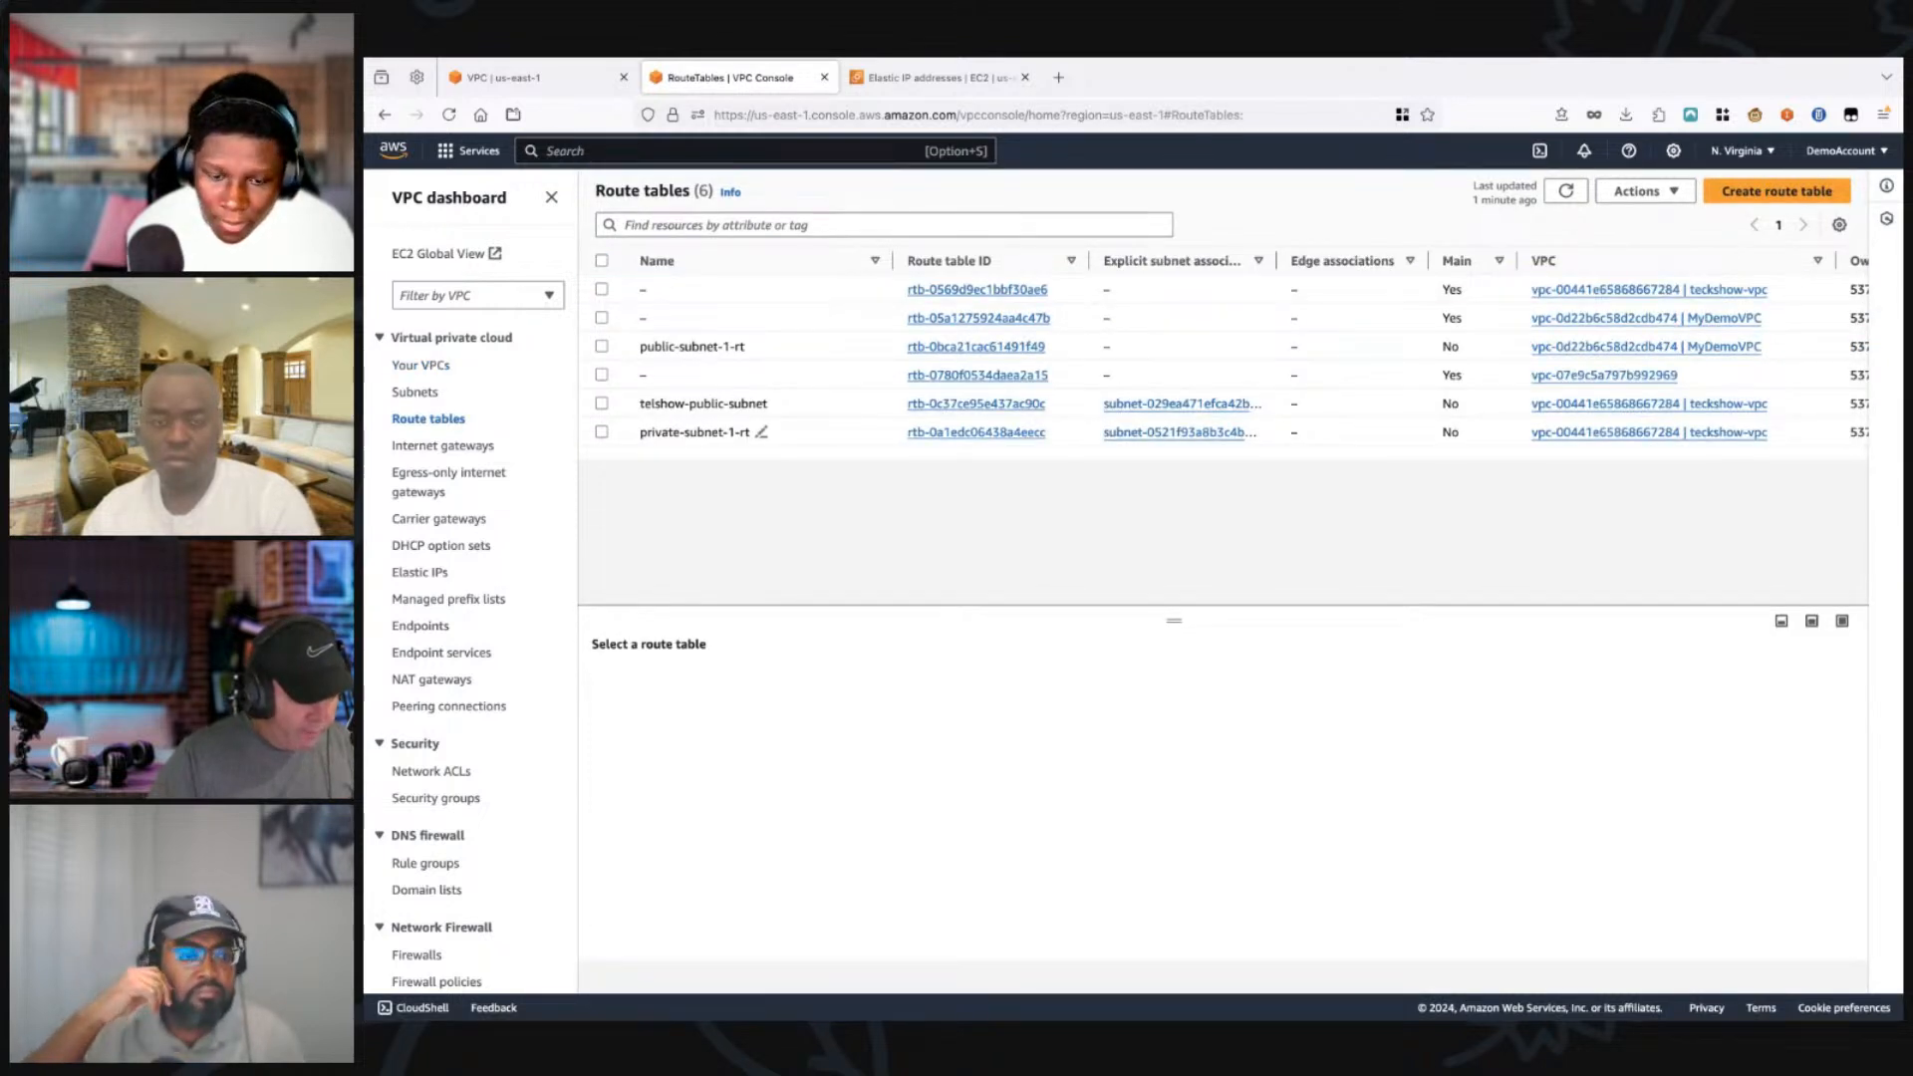
pyautogui.click(602, 433)
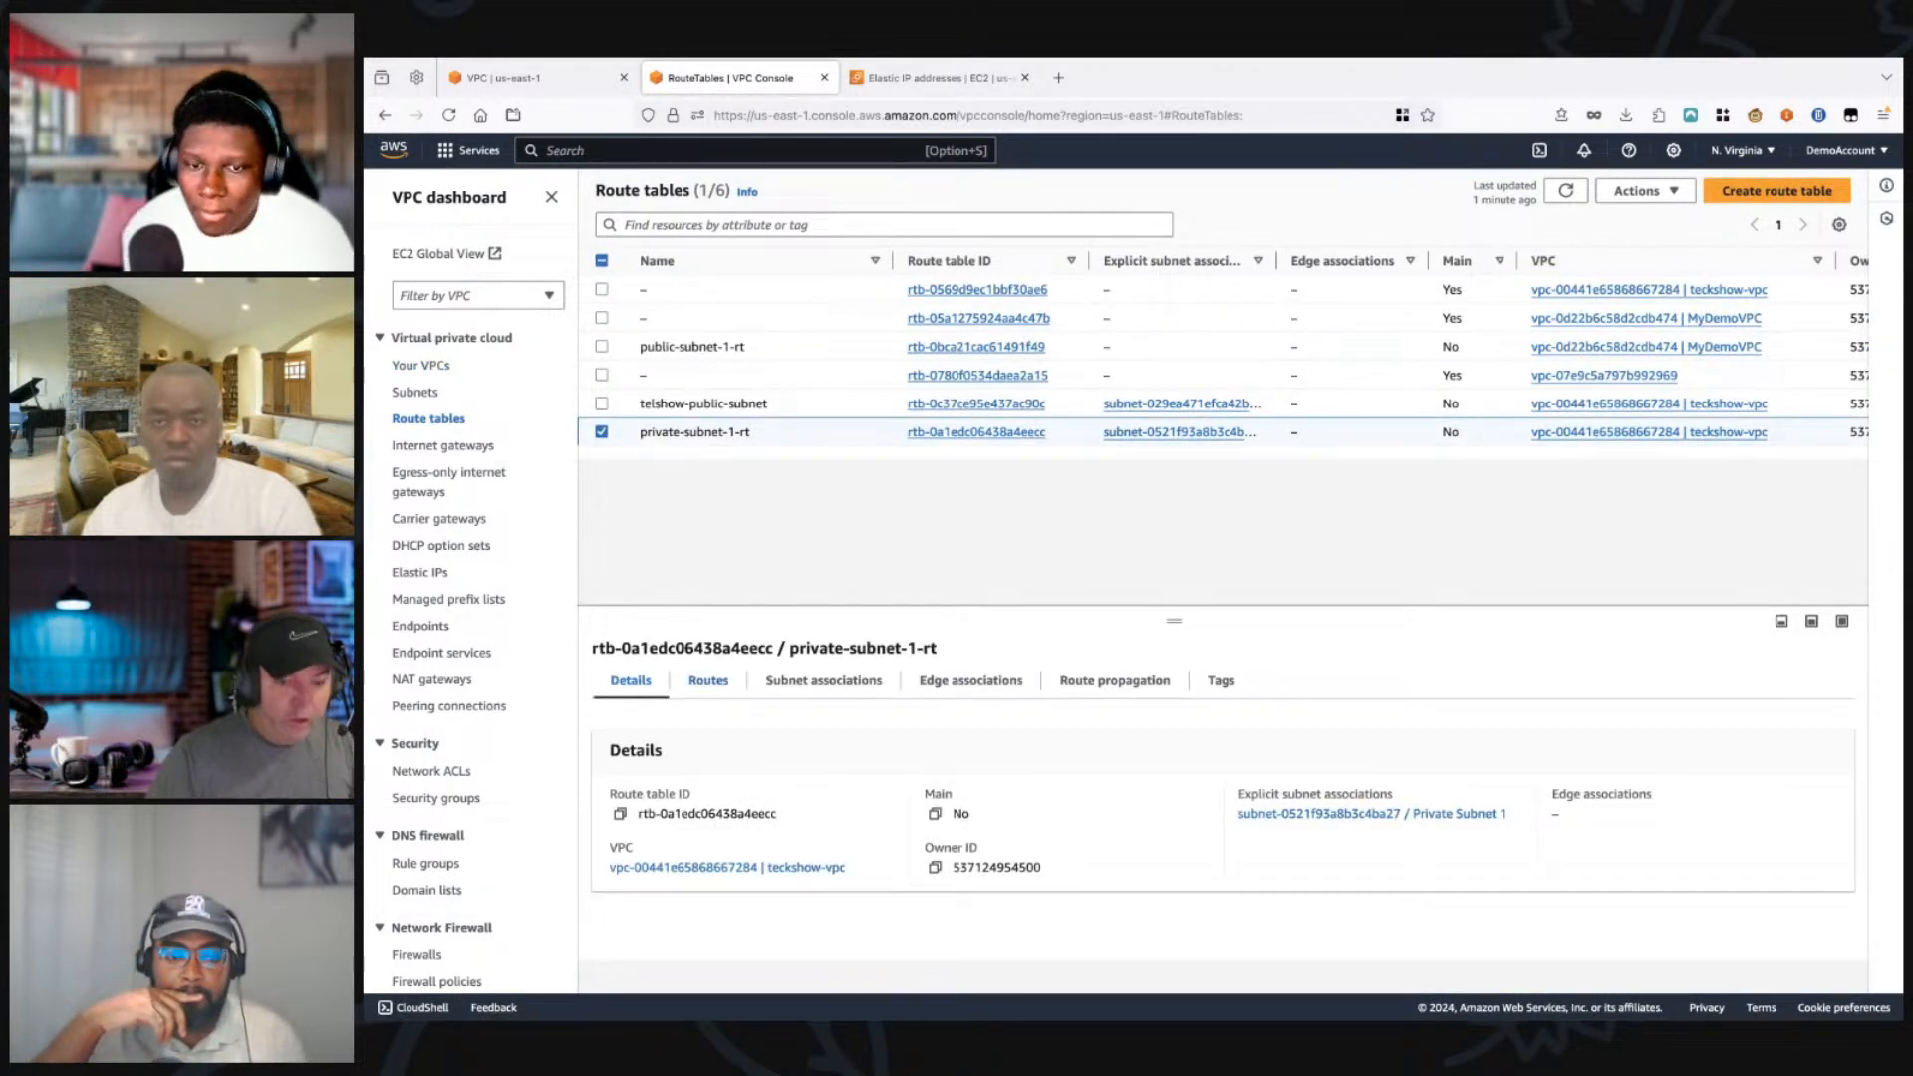
pyautogui.click(708, 682)
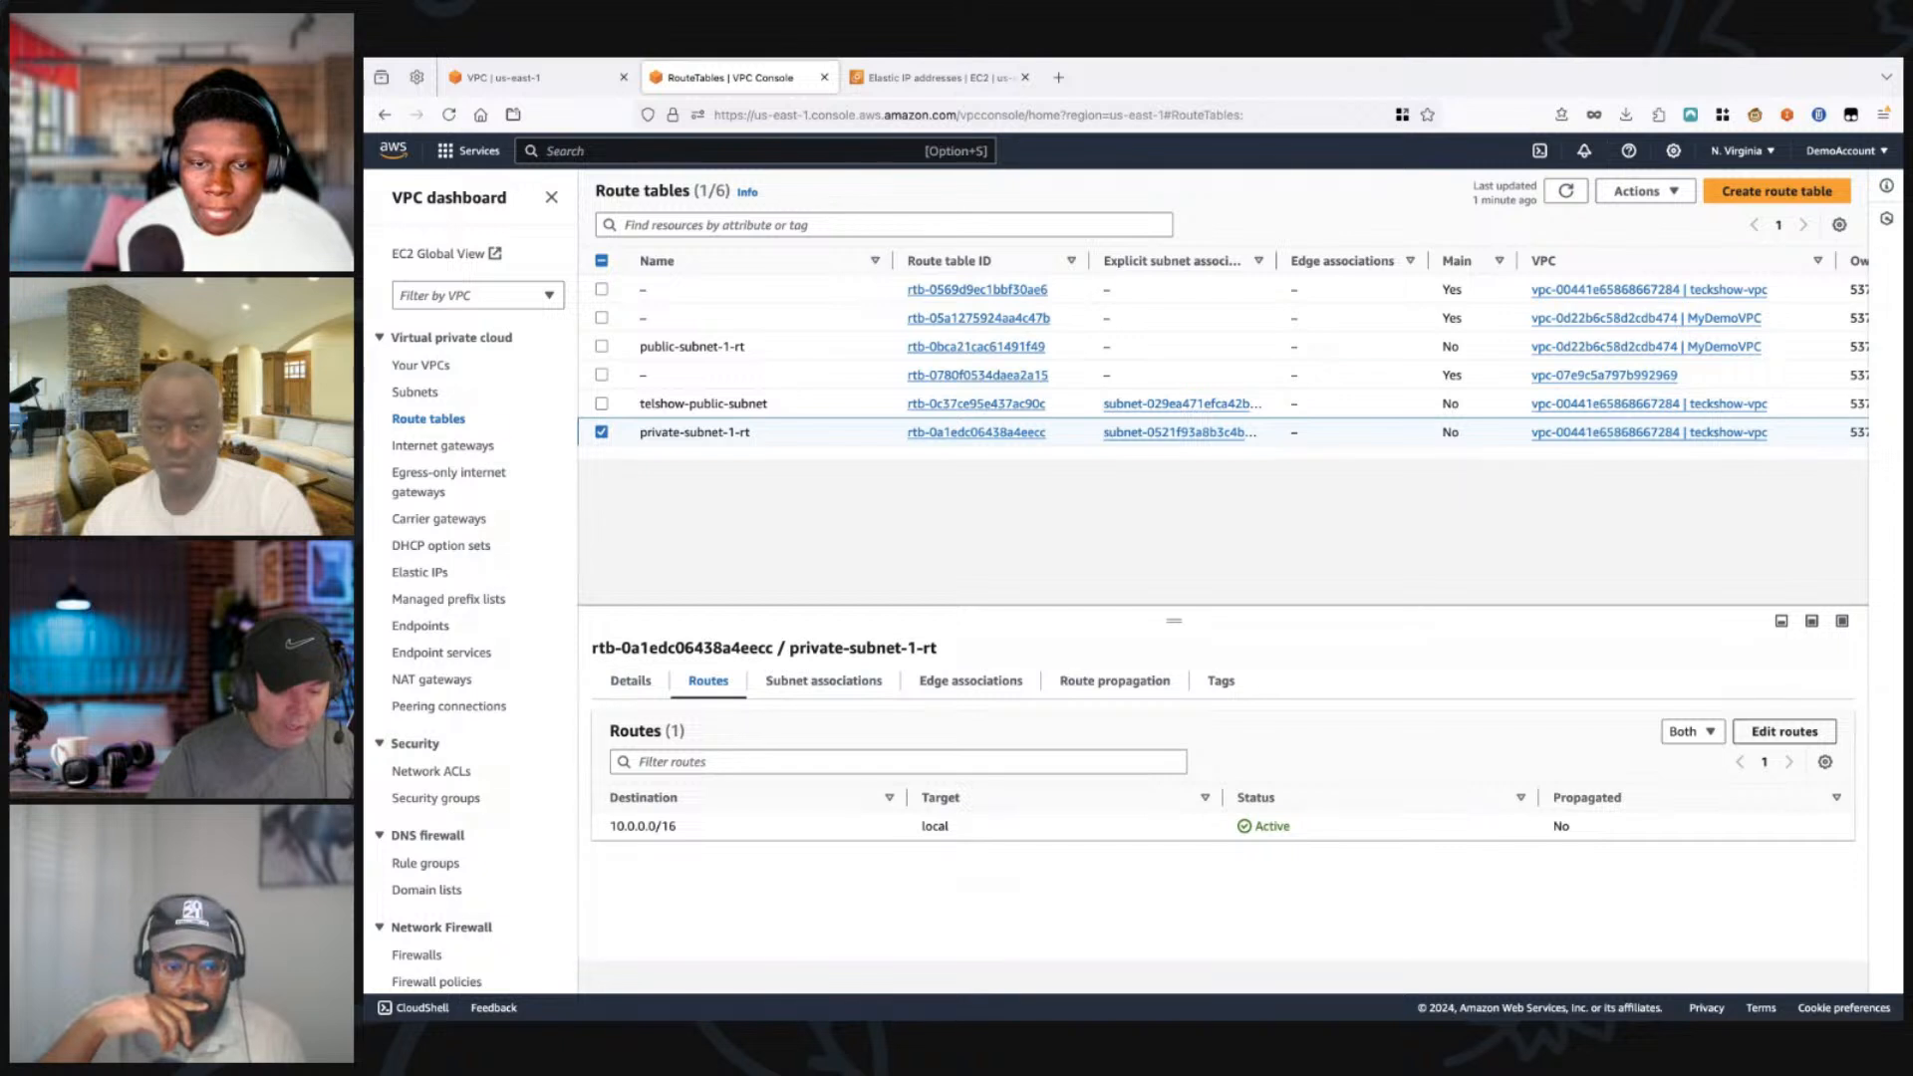
pyautogui.click(1785, 732)
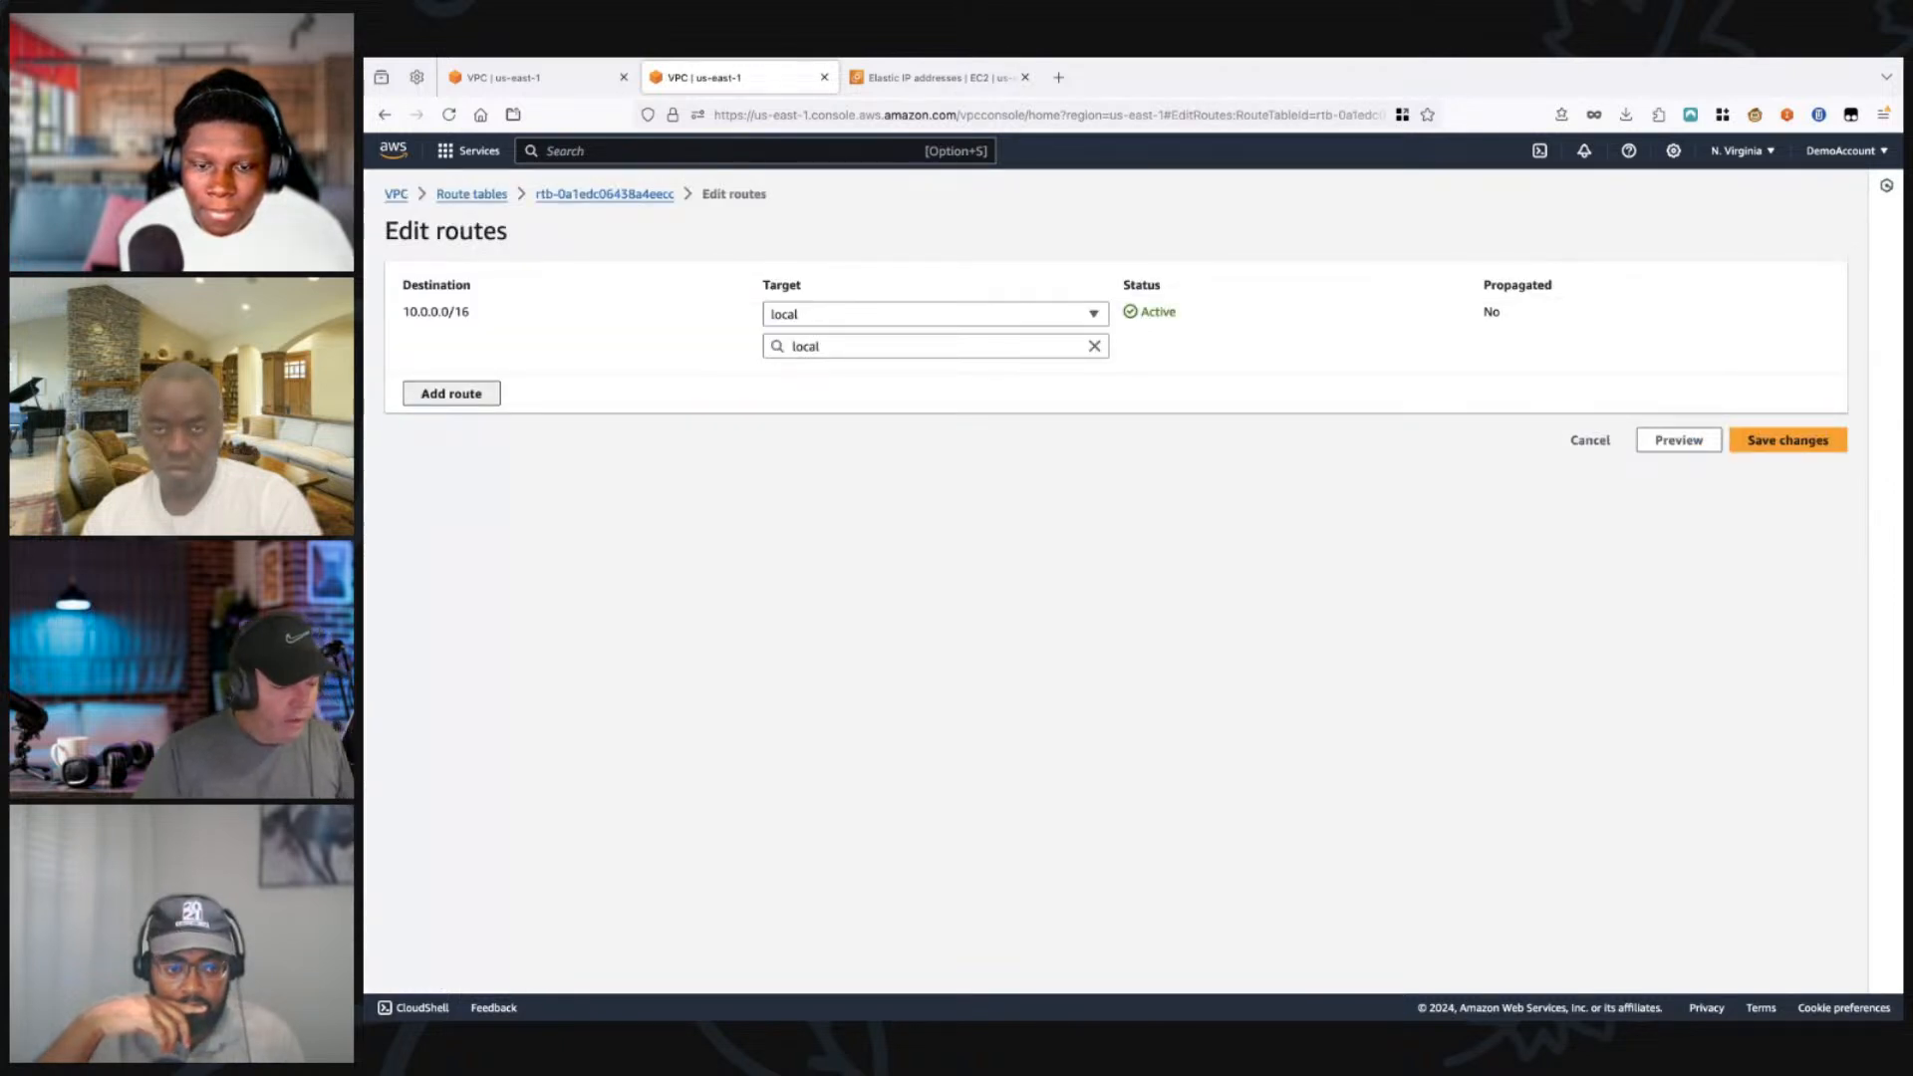
pyautogui.click(452, 393)
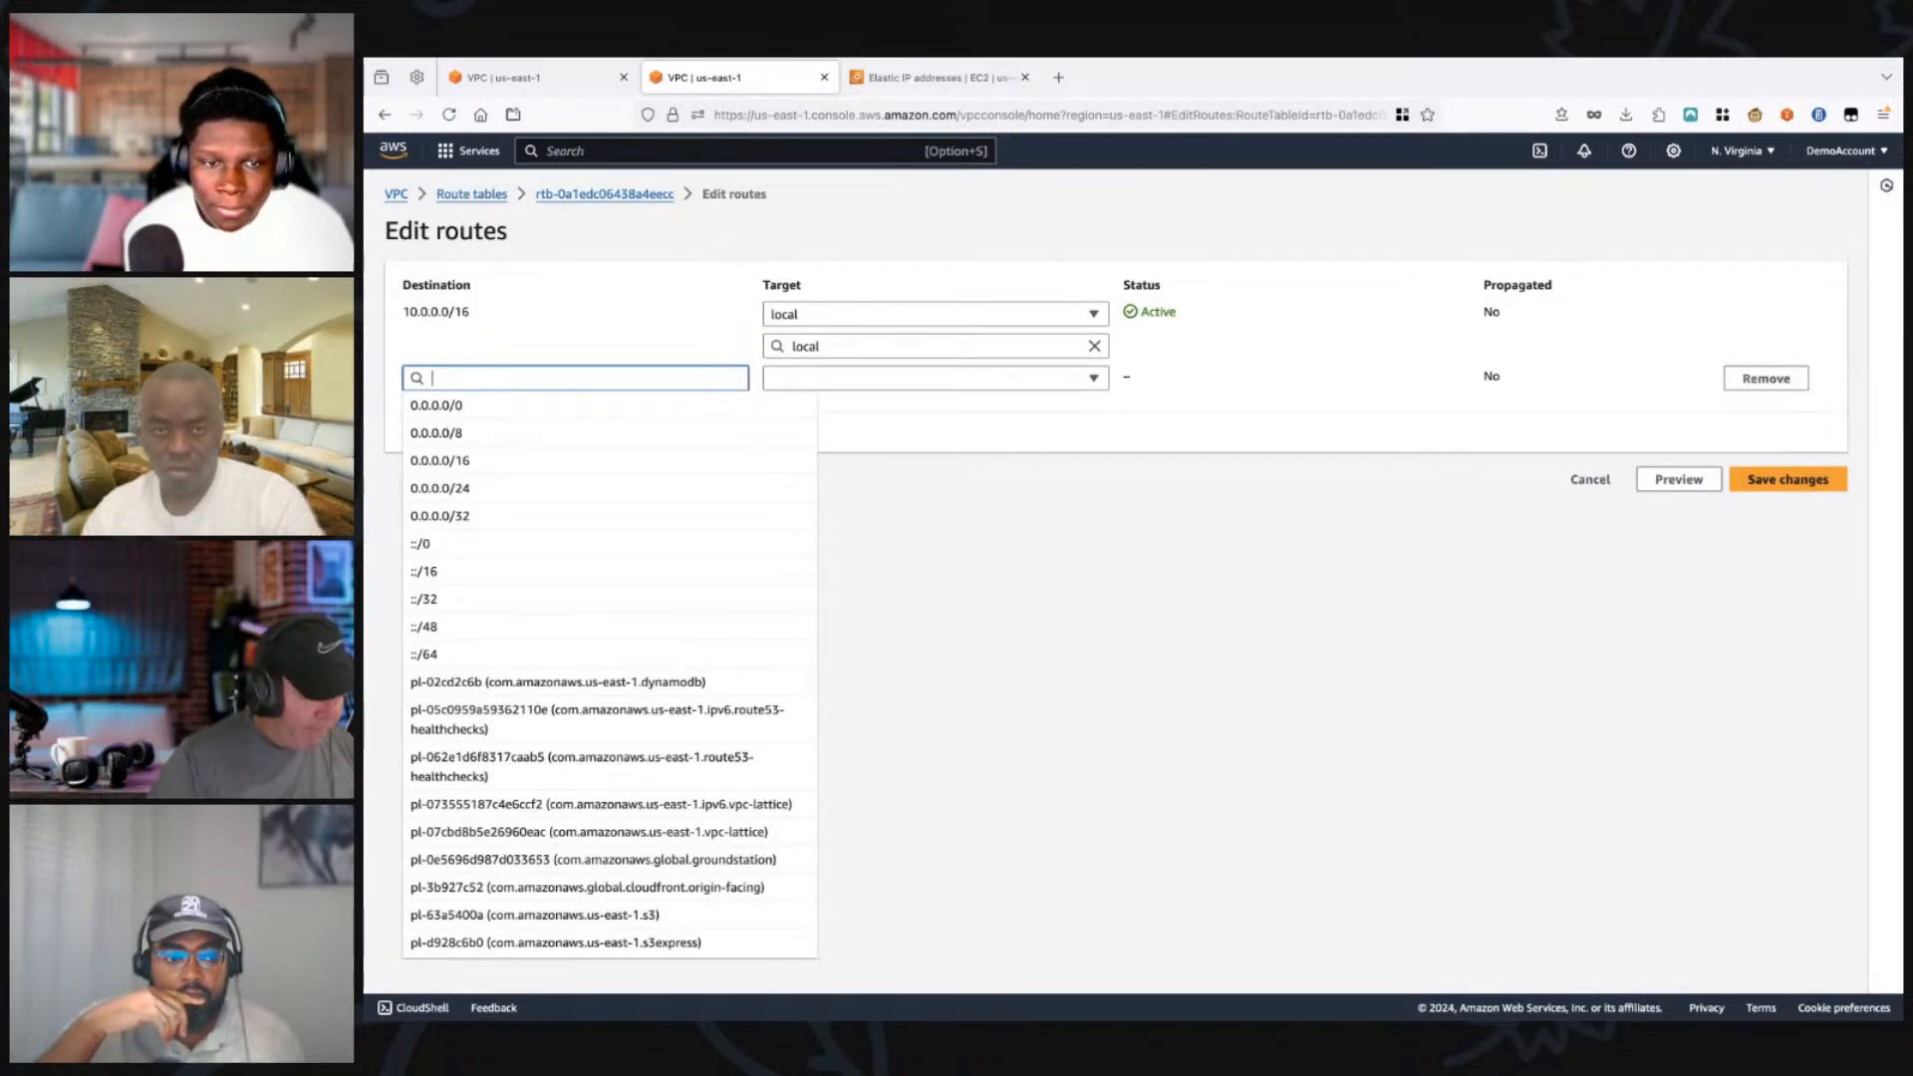
pyautogui.click(452, 404)
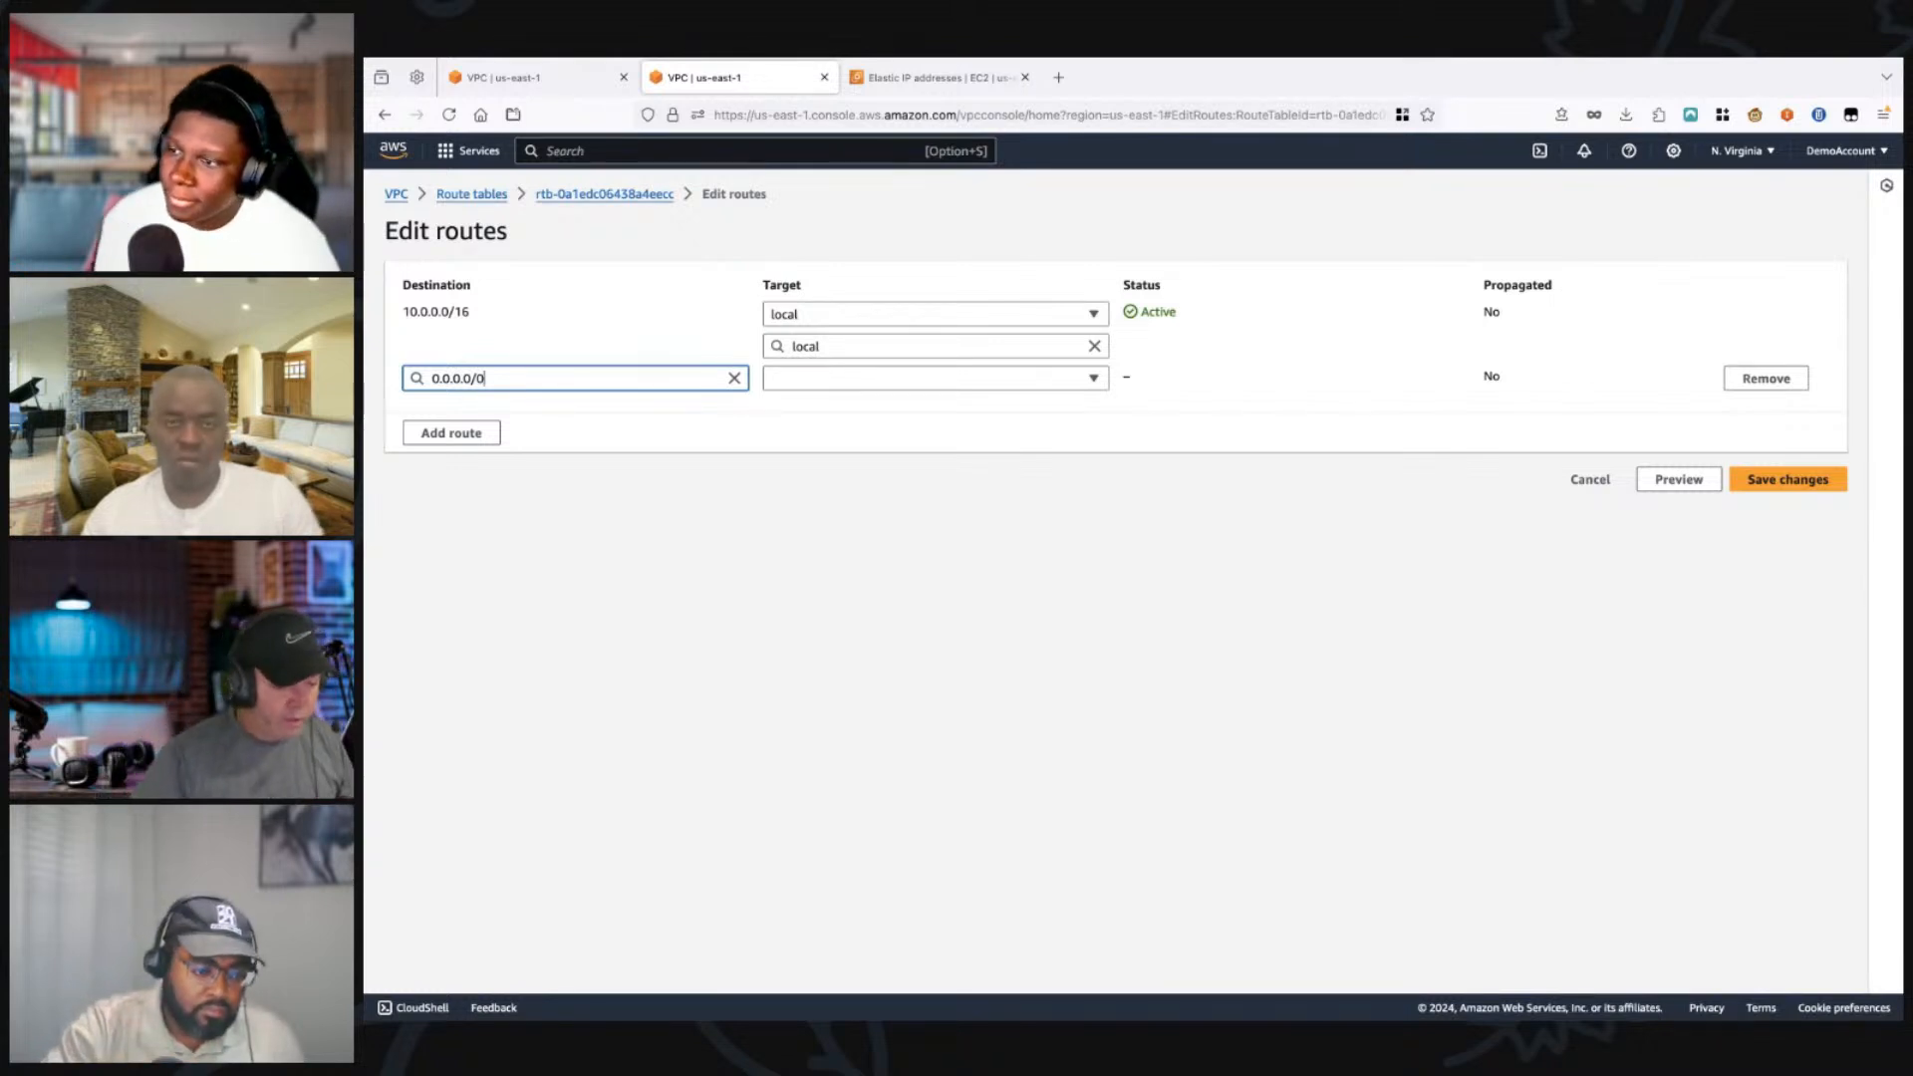
# Step: Target the new 0.0.0.0/0 route at the private-subnet-1-NAT NAT gateway and save the route changes
pyautogui.click(935, 379)
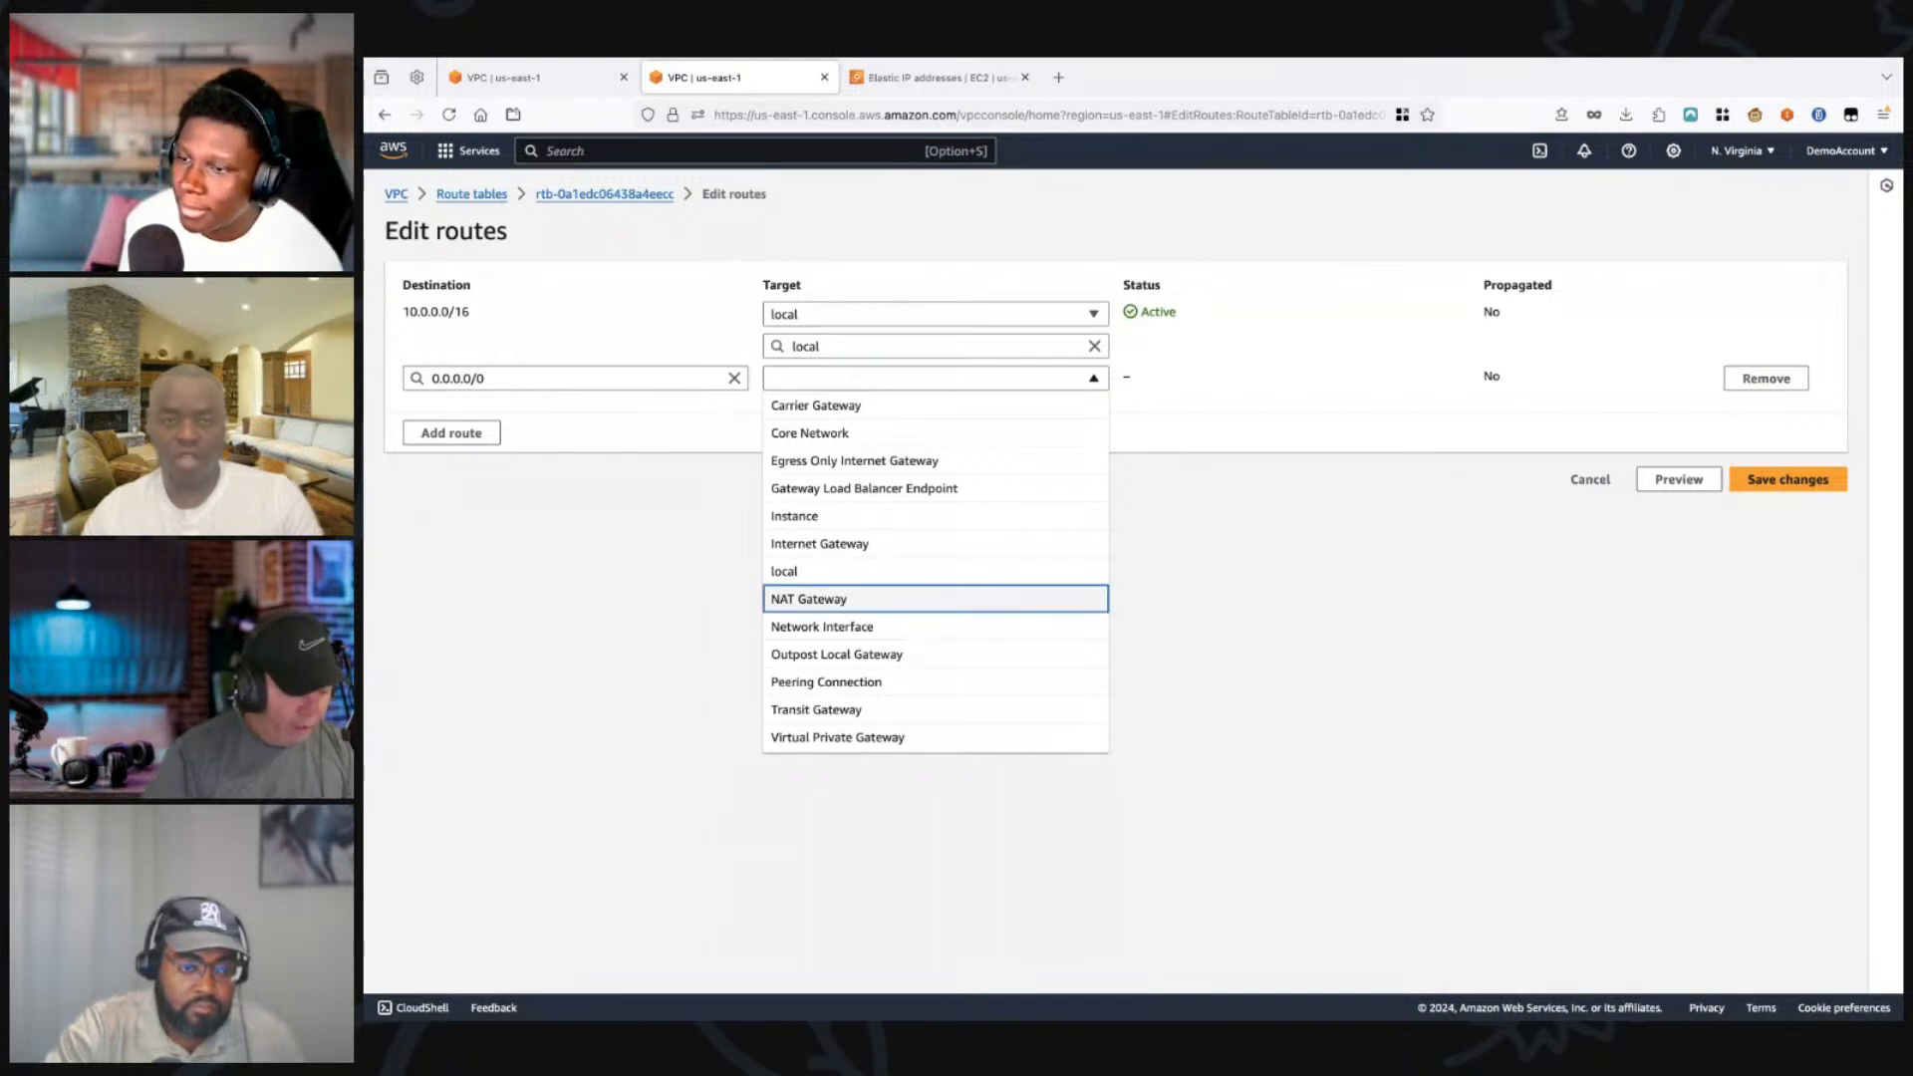
pyautogui.click(934, 599)
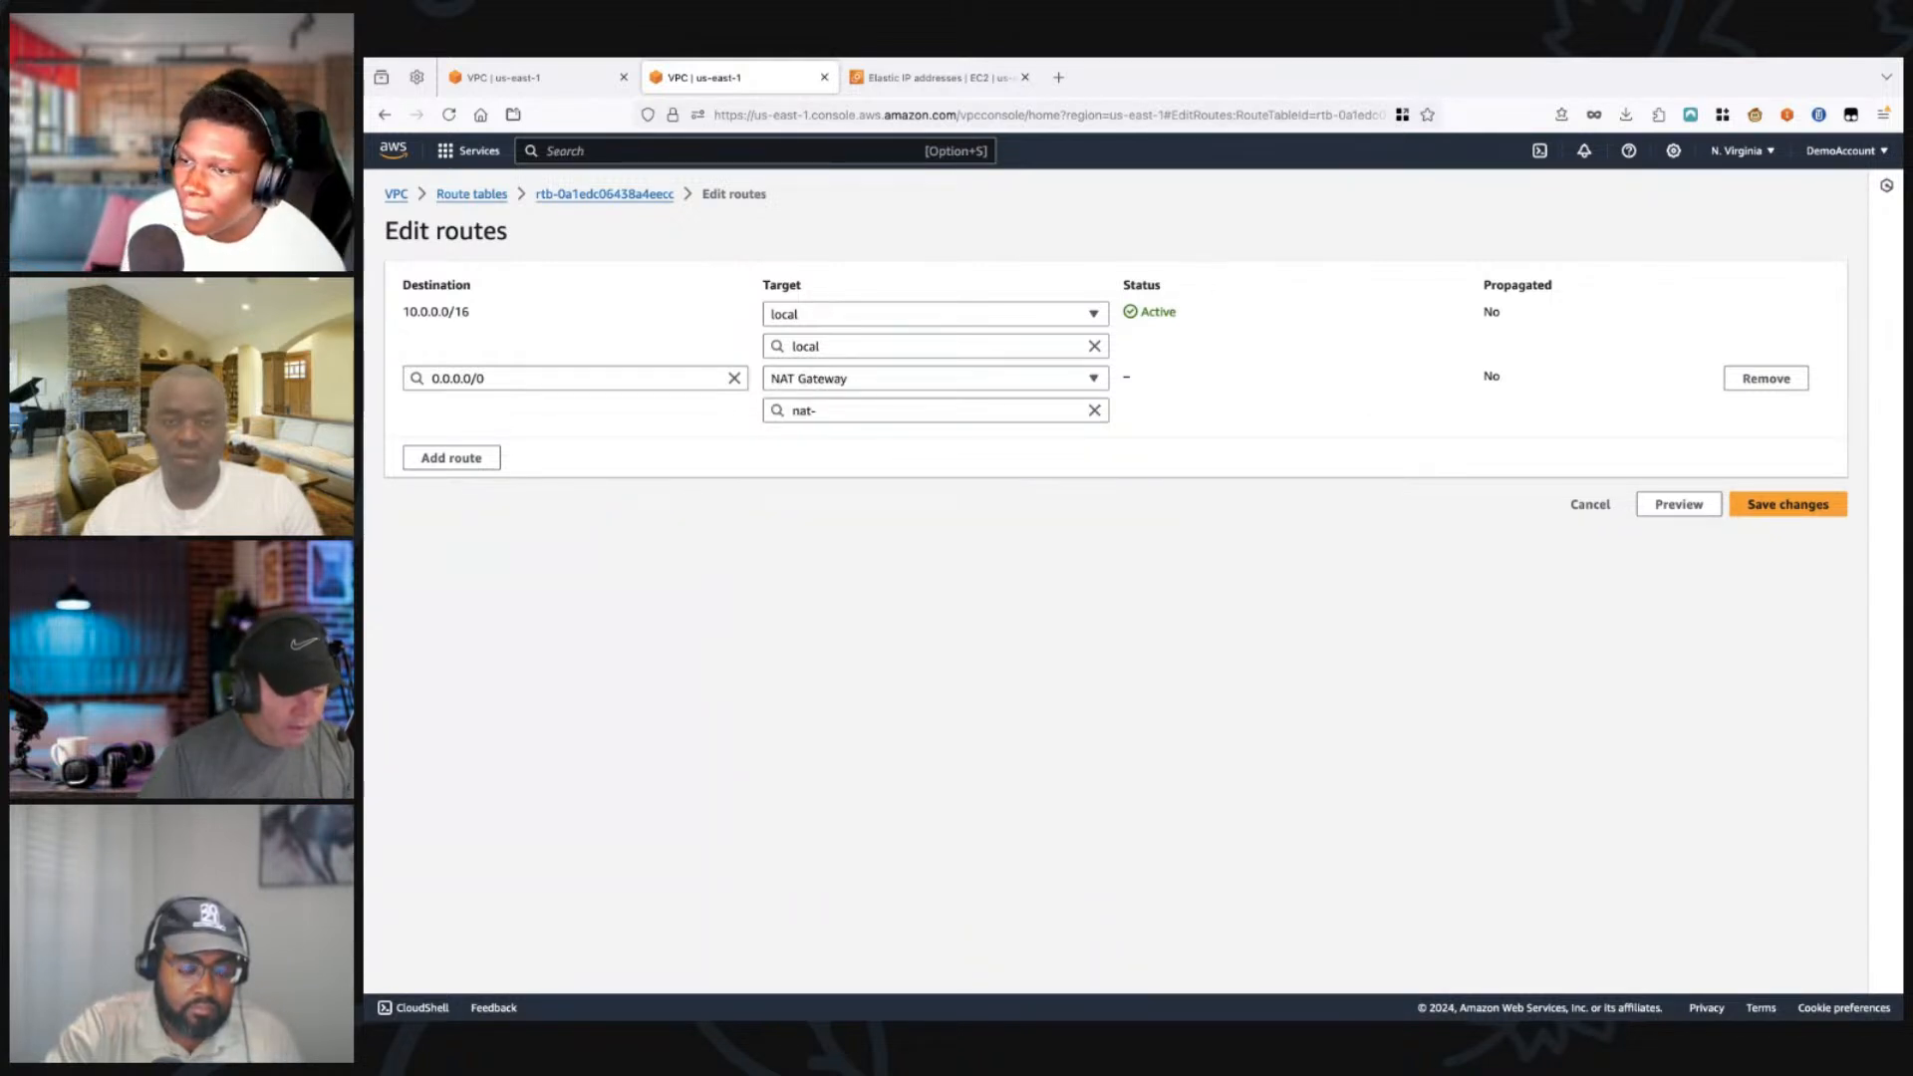
pyautogui.click(935, 411)
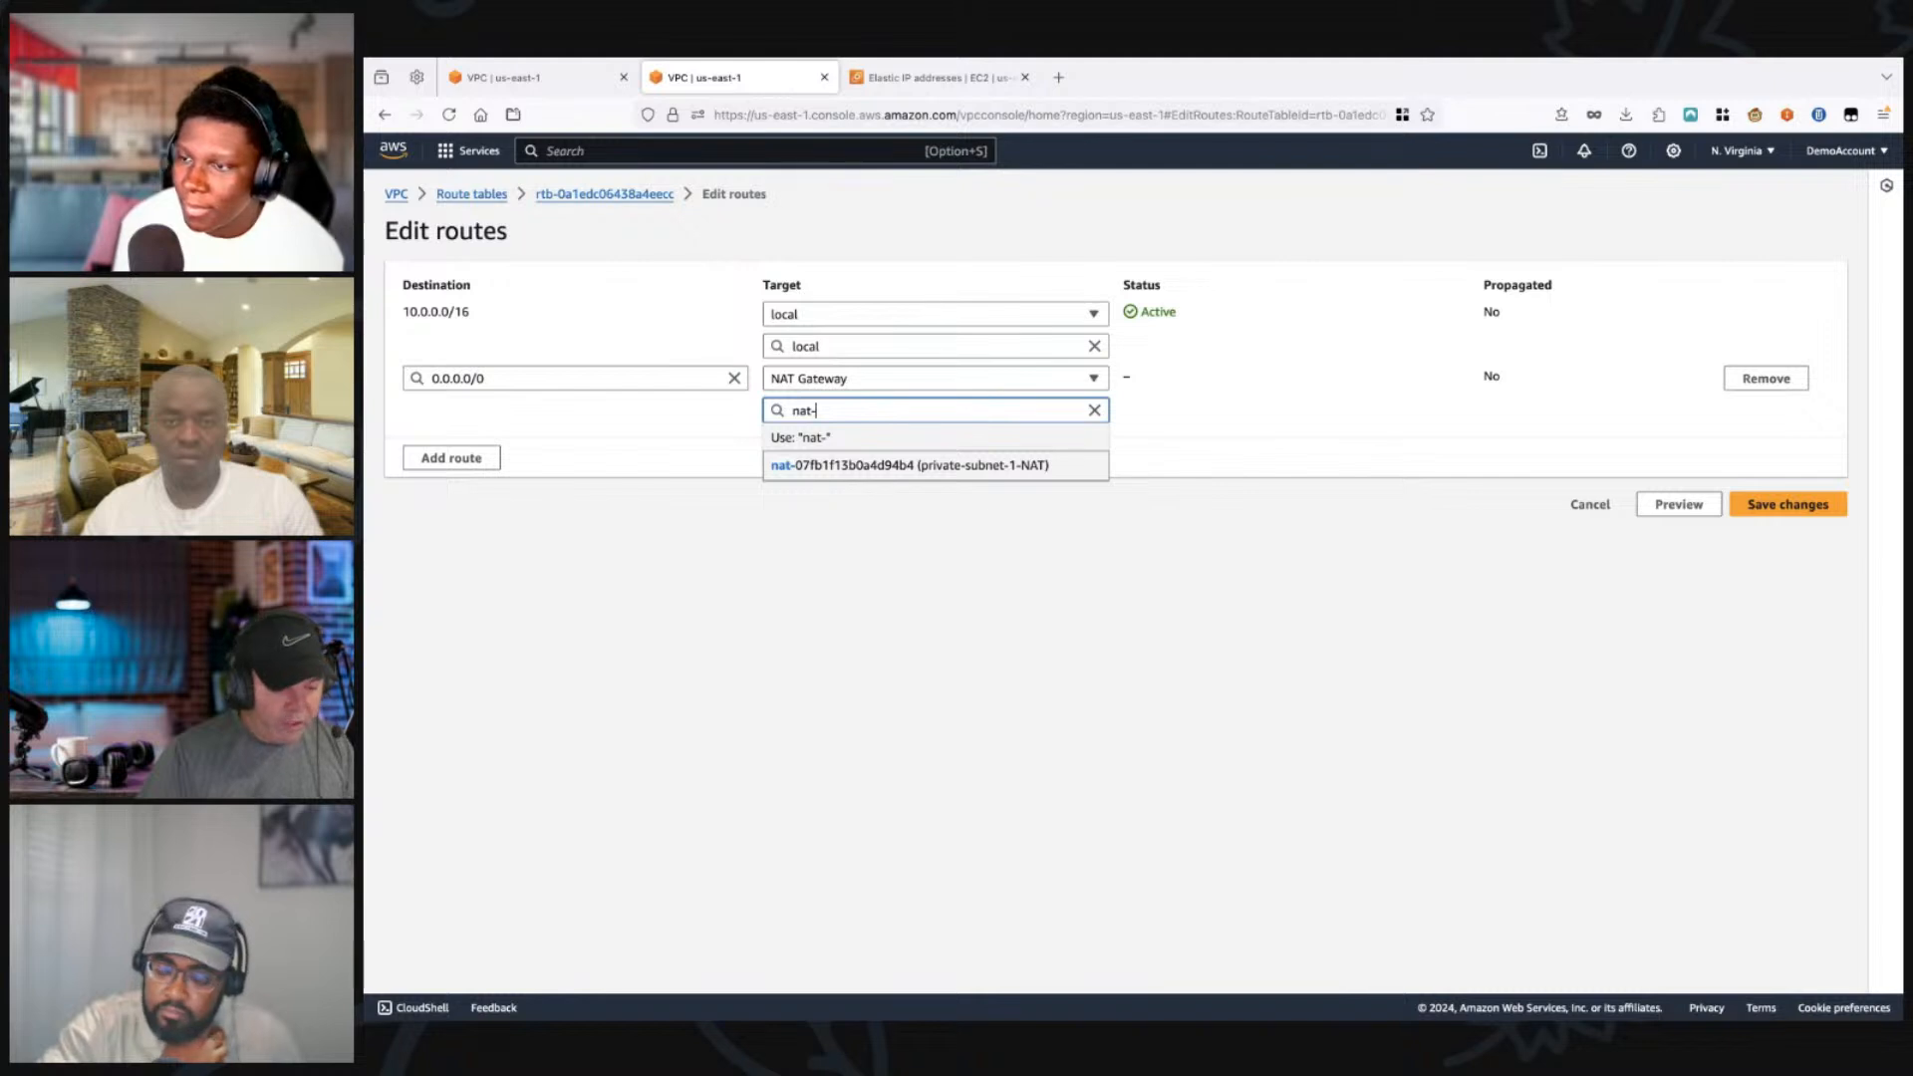
pyautogui.click(909, 465)
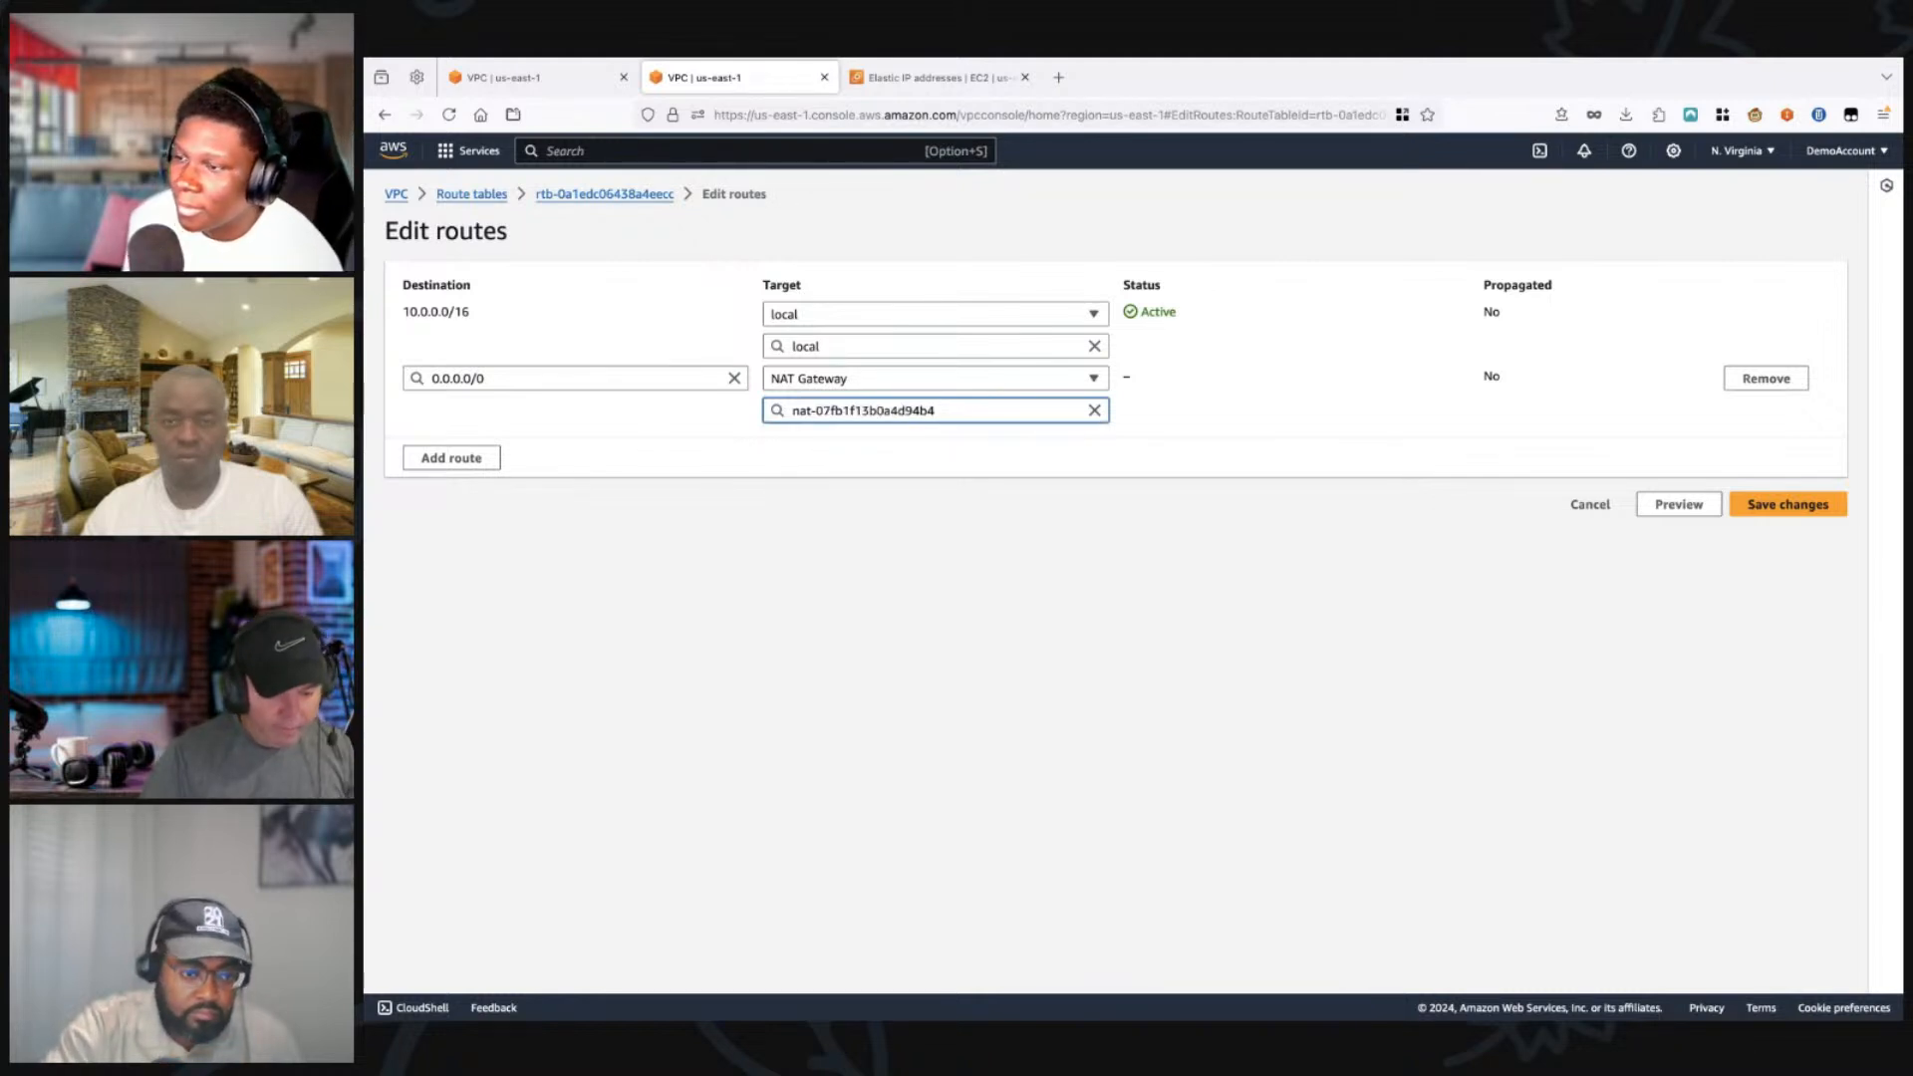
pyautogui.click(1788, 504)
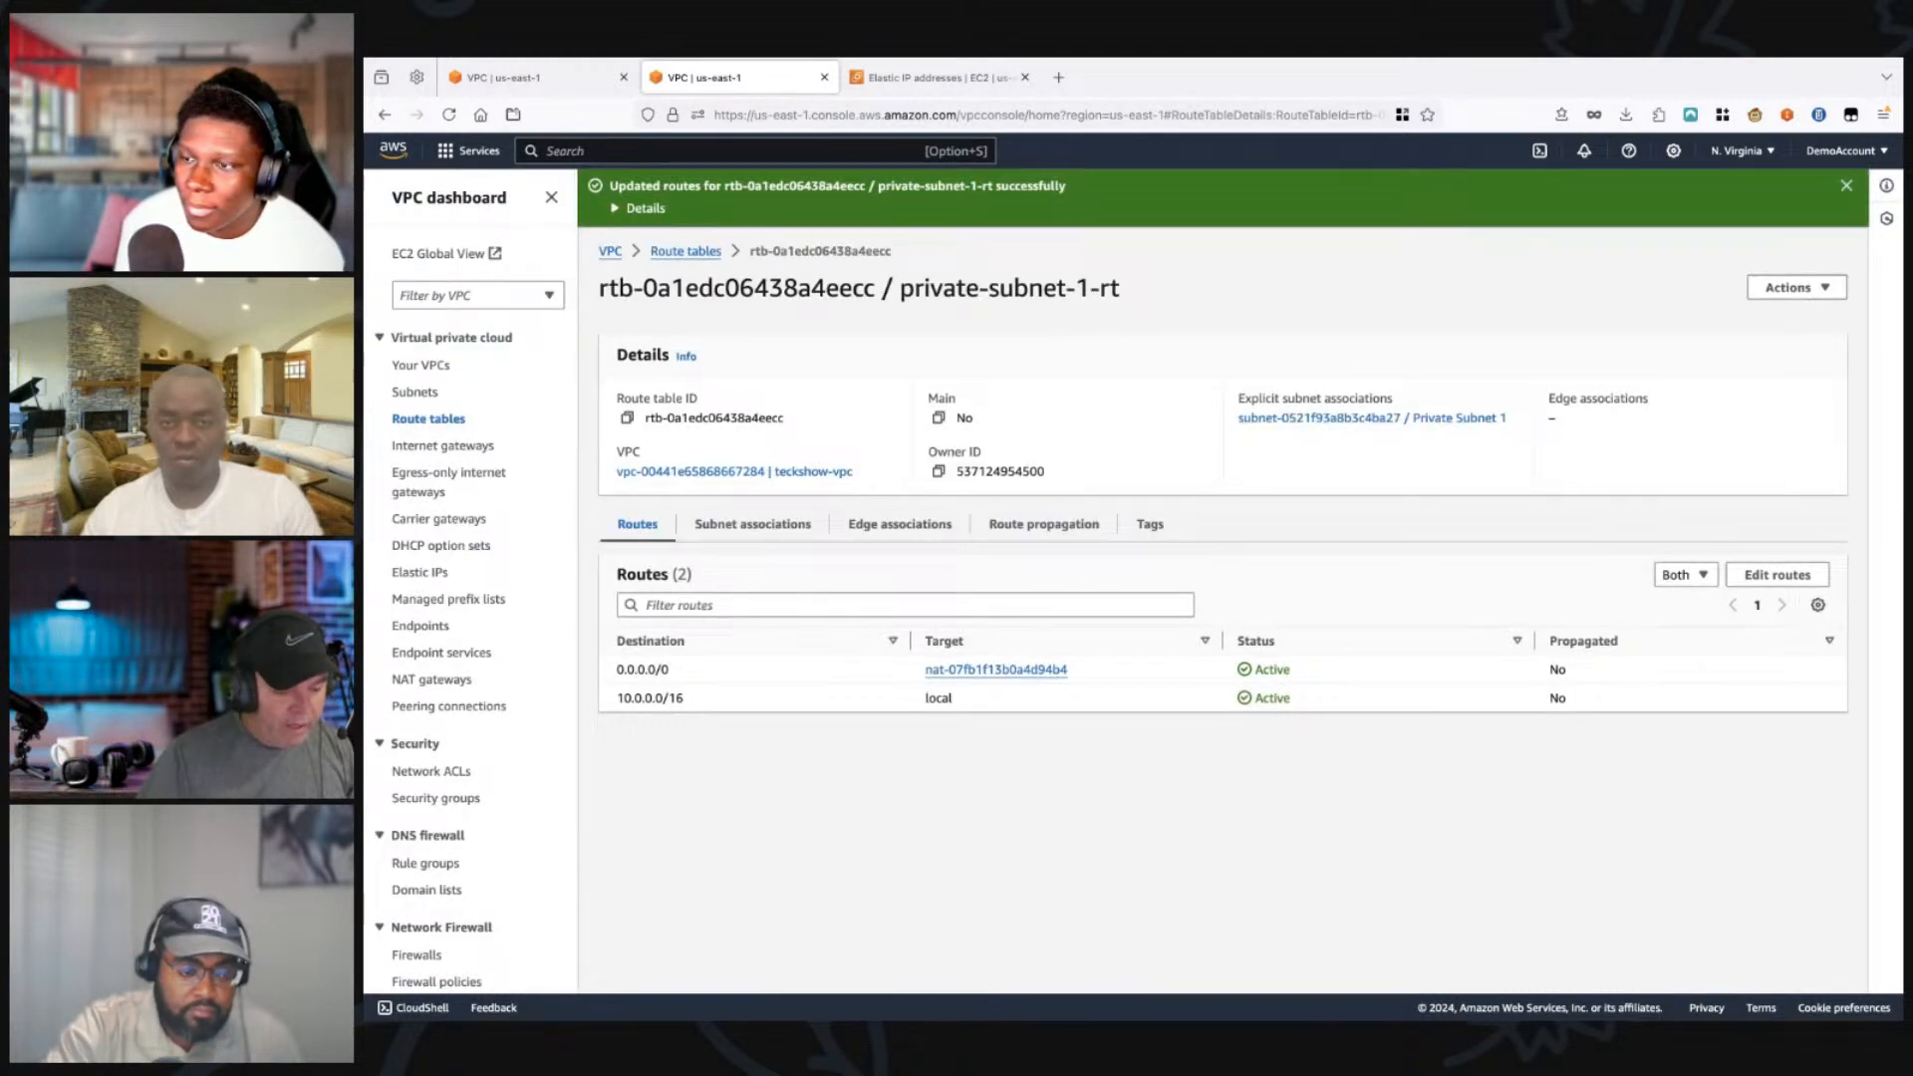
# Step: Review the NAT route's target and destination, and check the telshow-public-subnet route table in the other browser tab for comparison
pyautogui.moveTo(1069, 670); pyautogui.dragTo(924, 670)
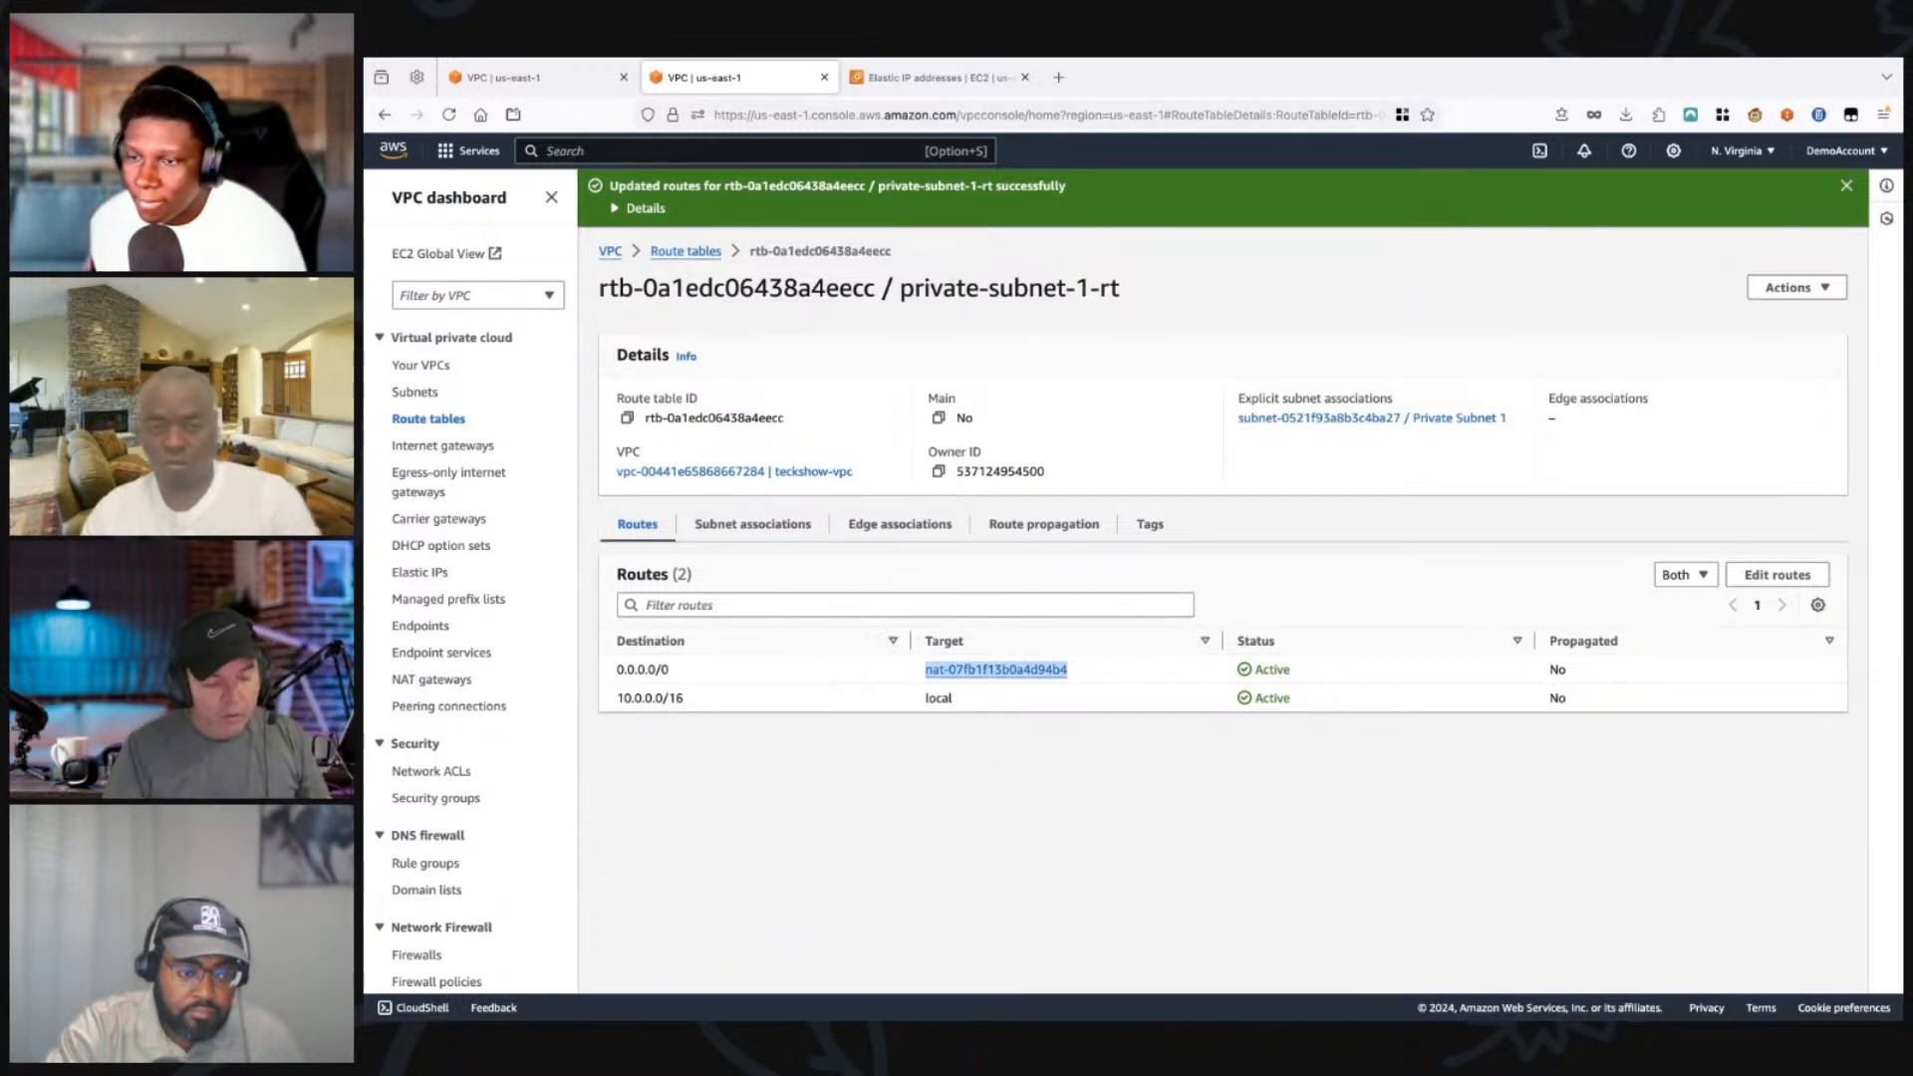
pyautogui.moveTo(670, 669); pyautogui.dragTo(615, 670)
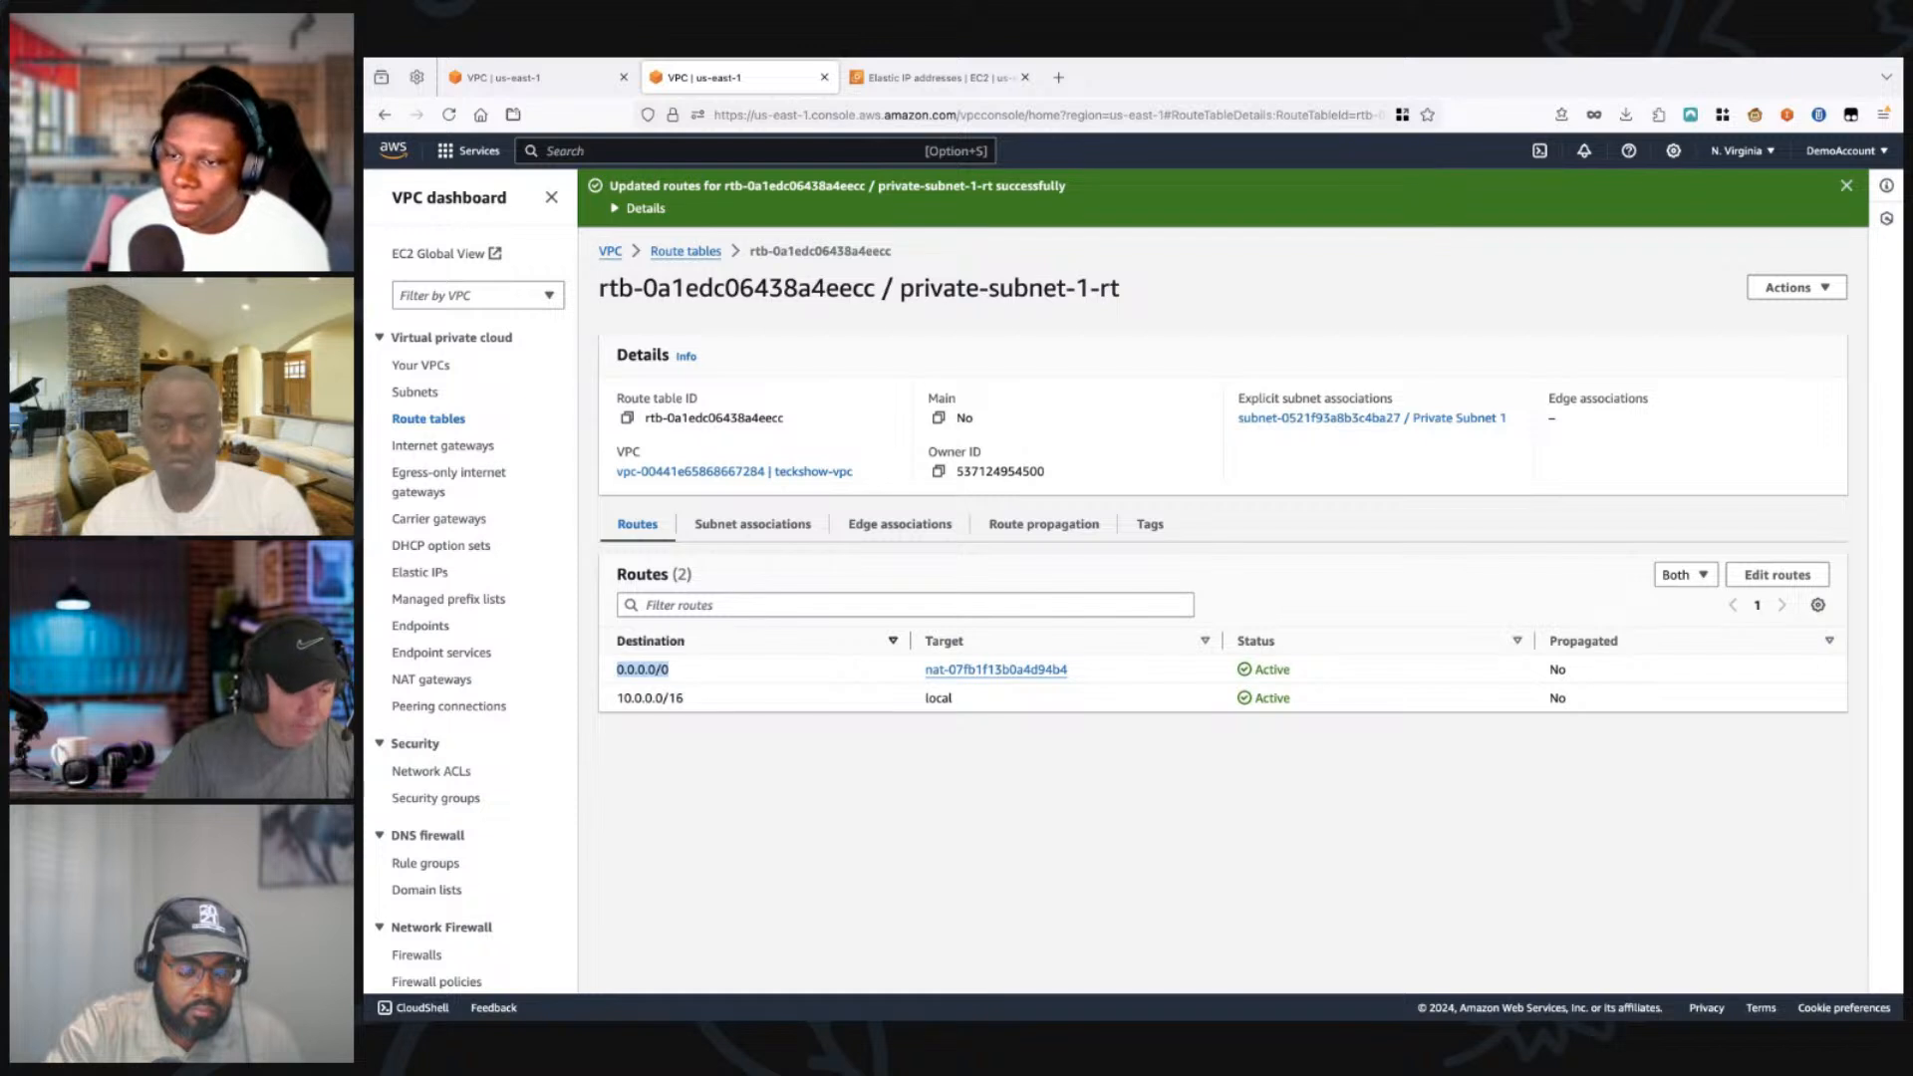
pyautogui.click(538, 77)
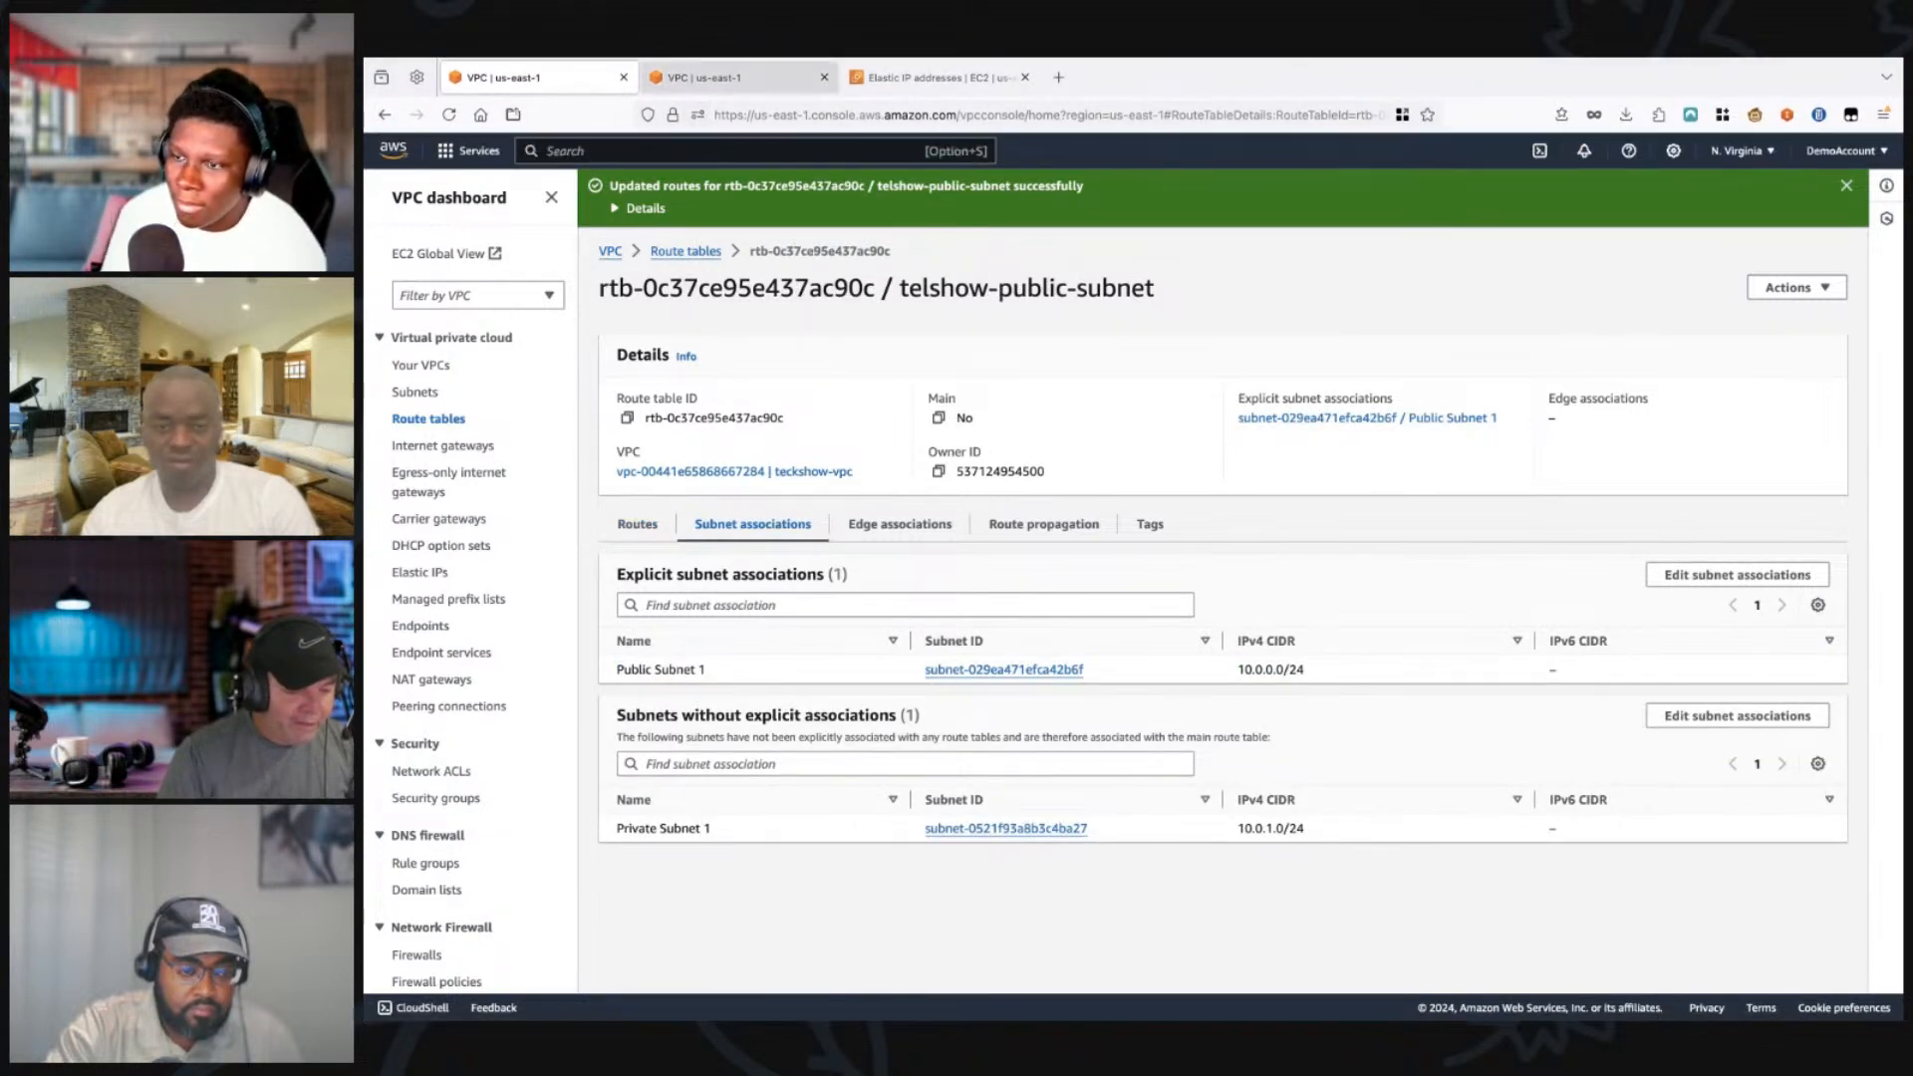
pyautogui.click(735, 77)
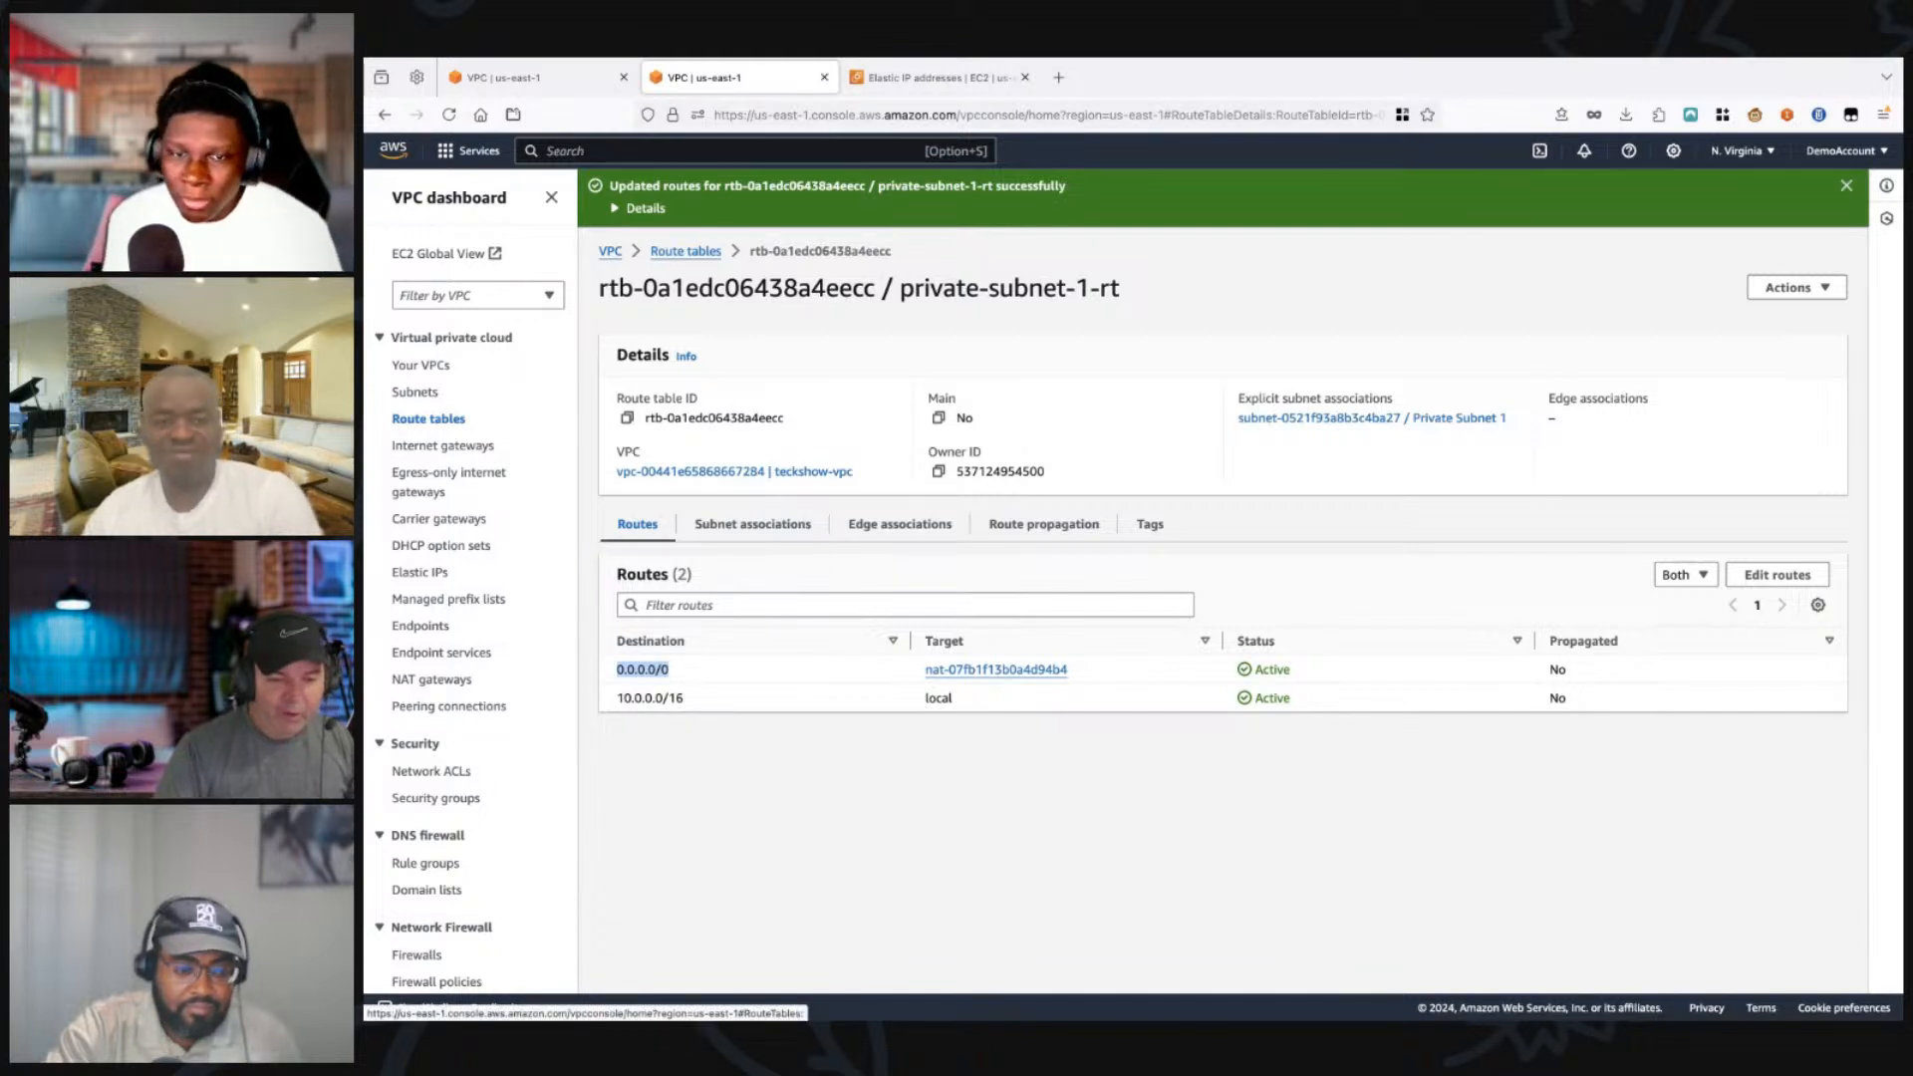
# Step: Examine teckshow-vpc's details, resource map, CIDRs, flow logs and integrations in the VPC list
pyautogui.click(420, 365)
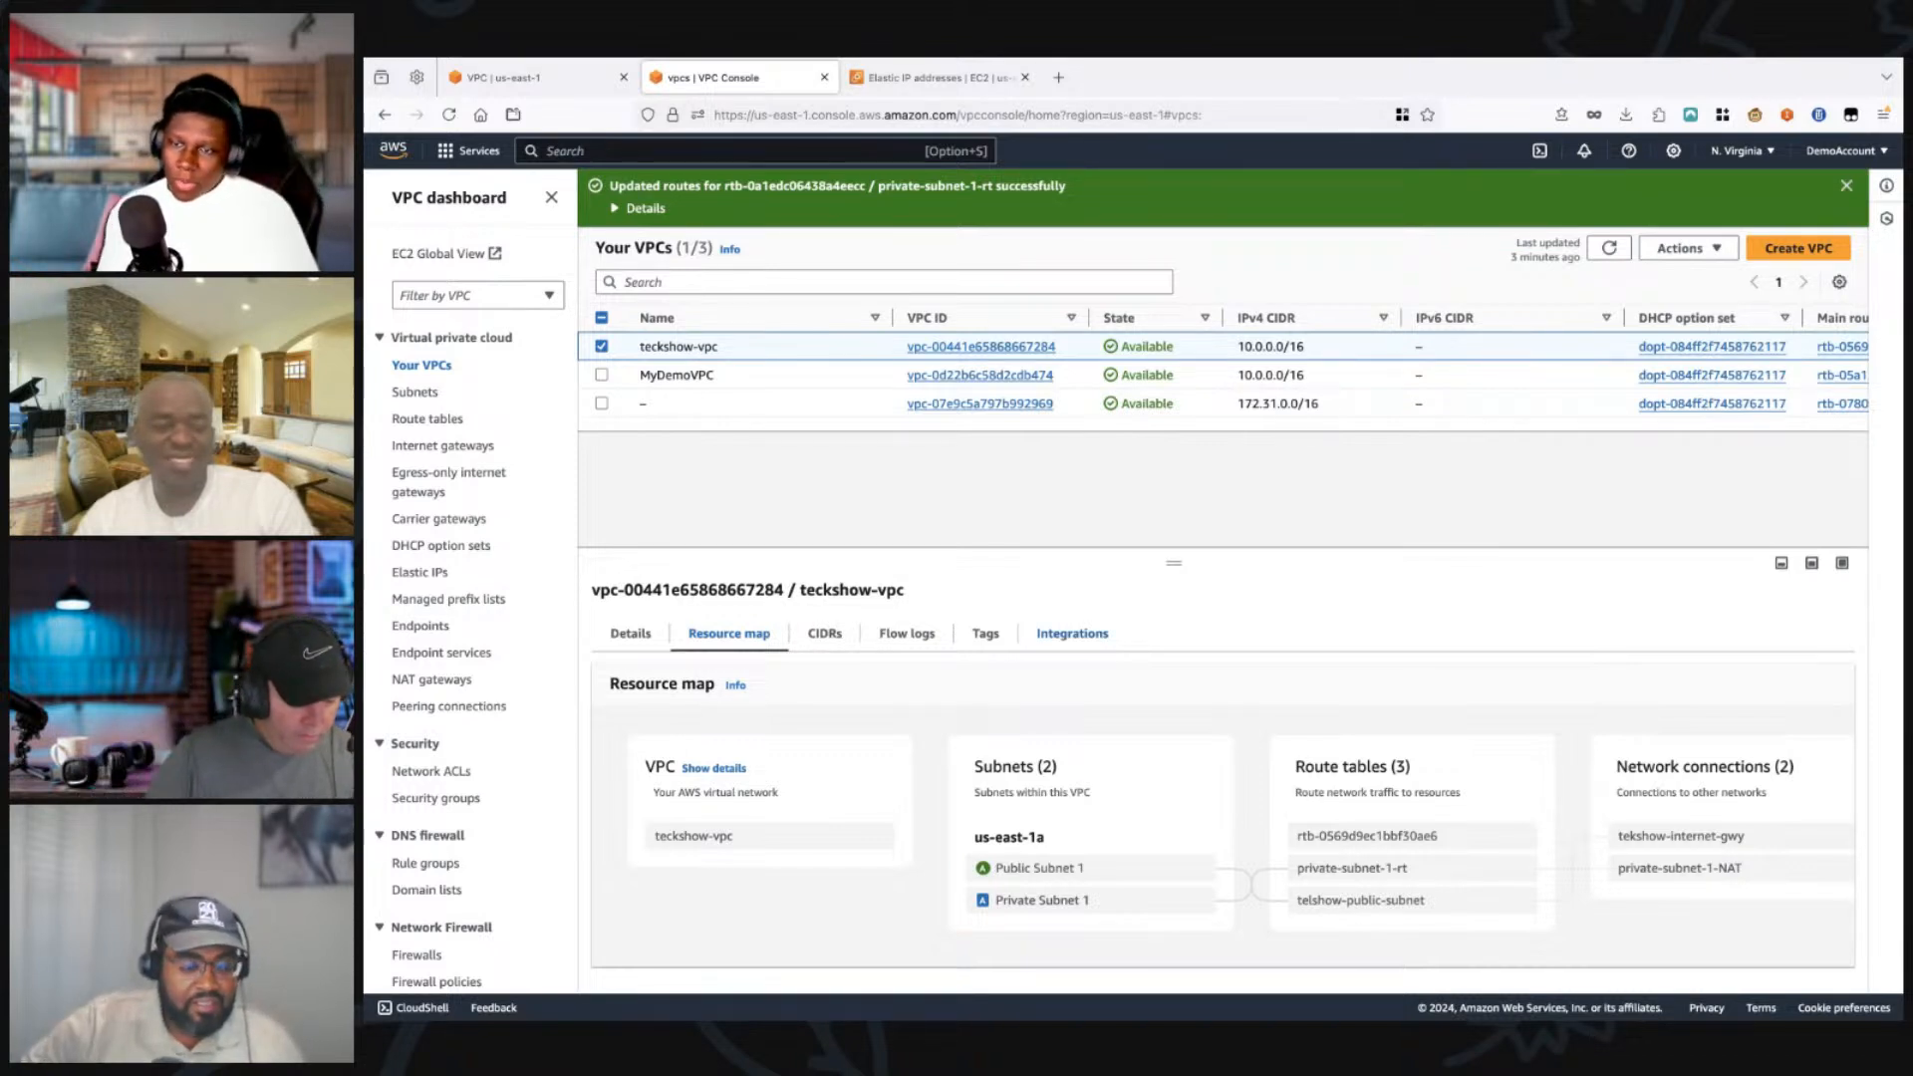
pyautogui.click(1072, 633)
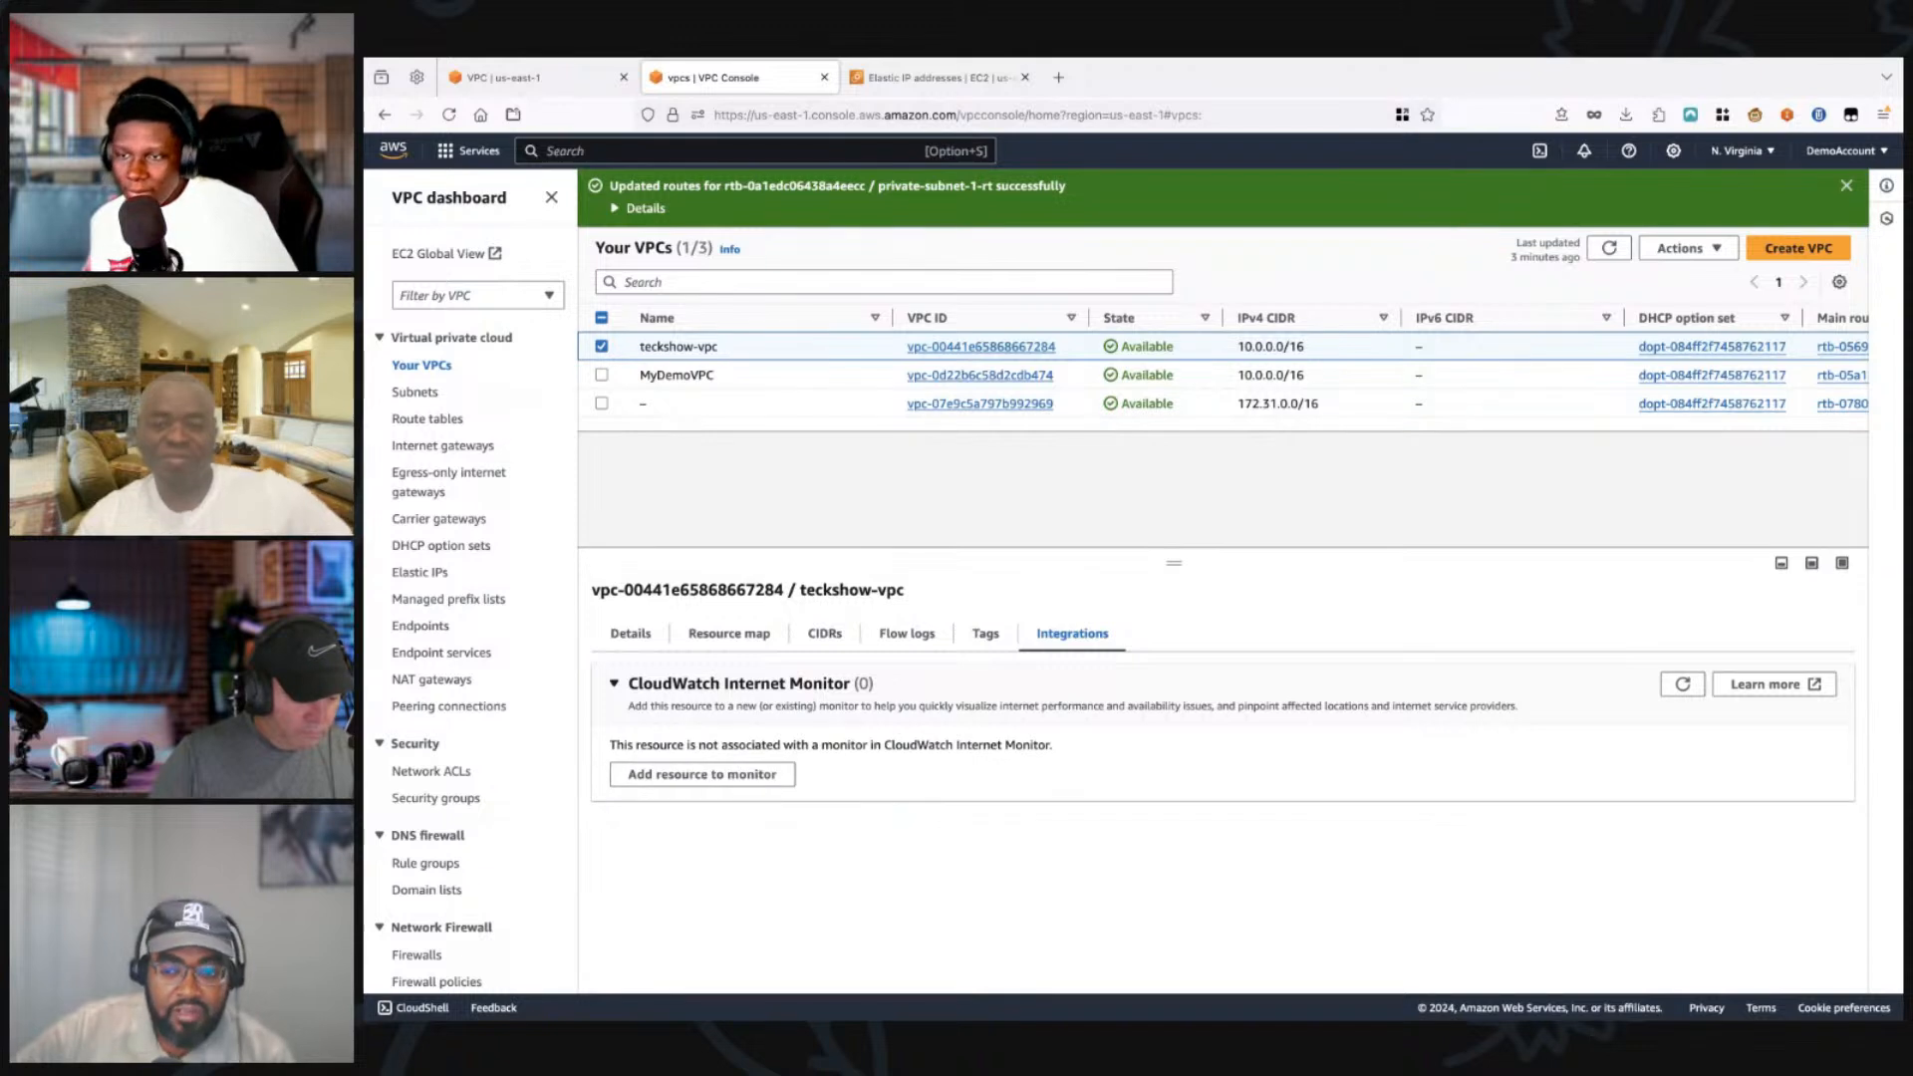
pyautogui.click(631, 634)
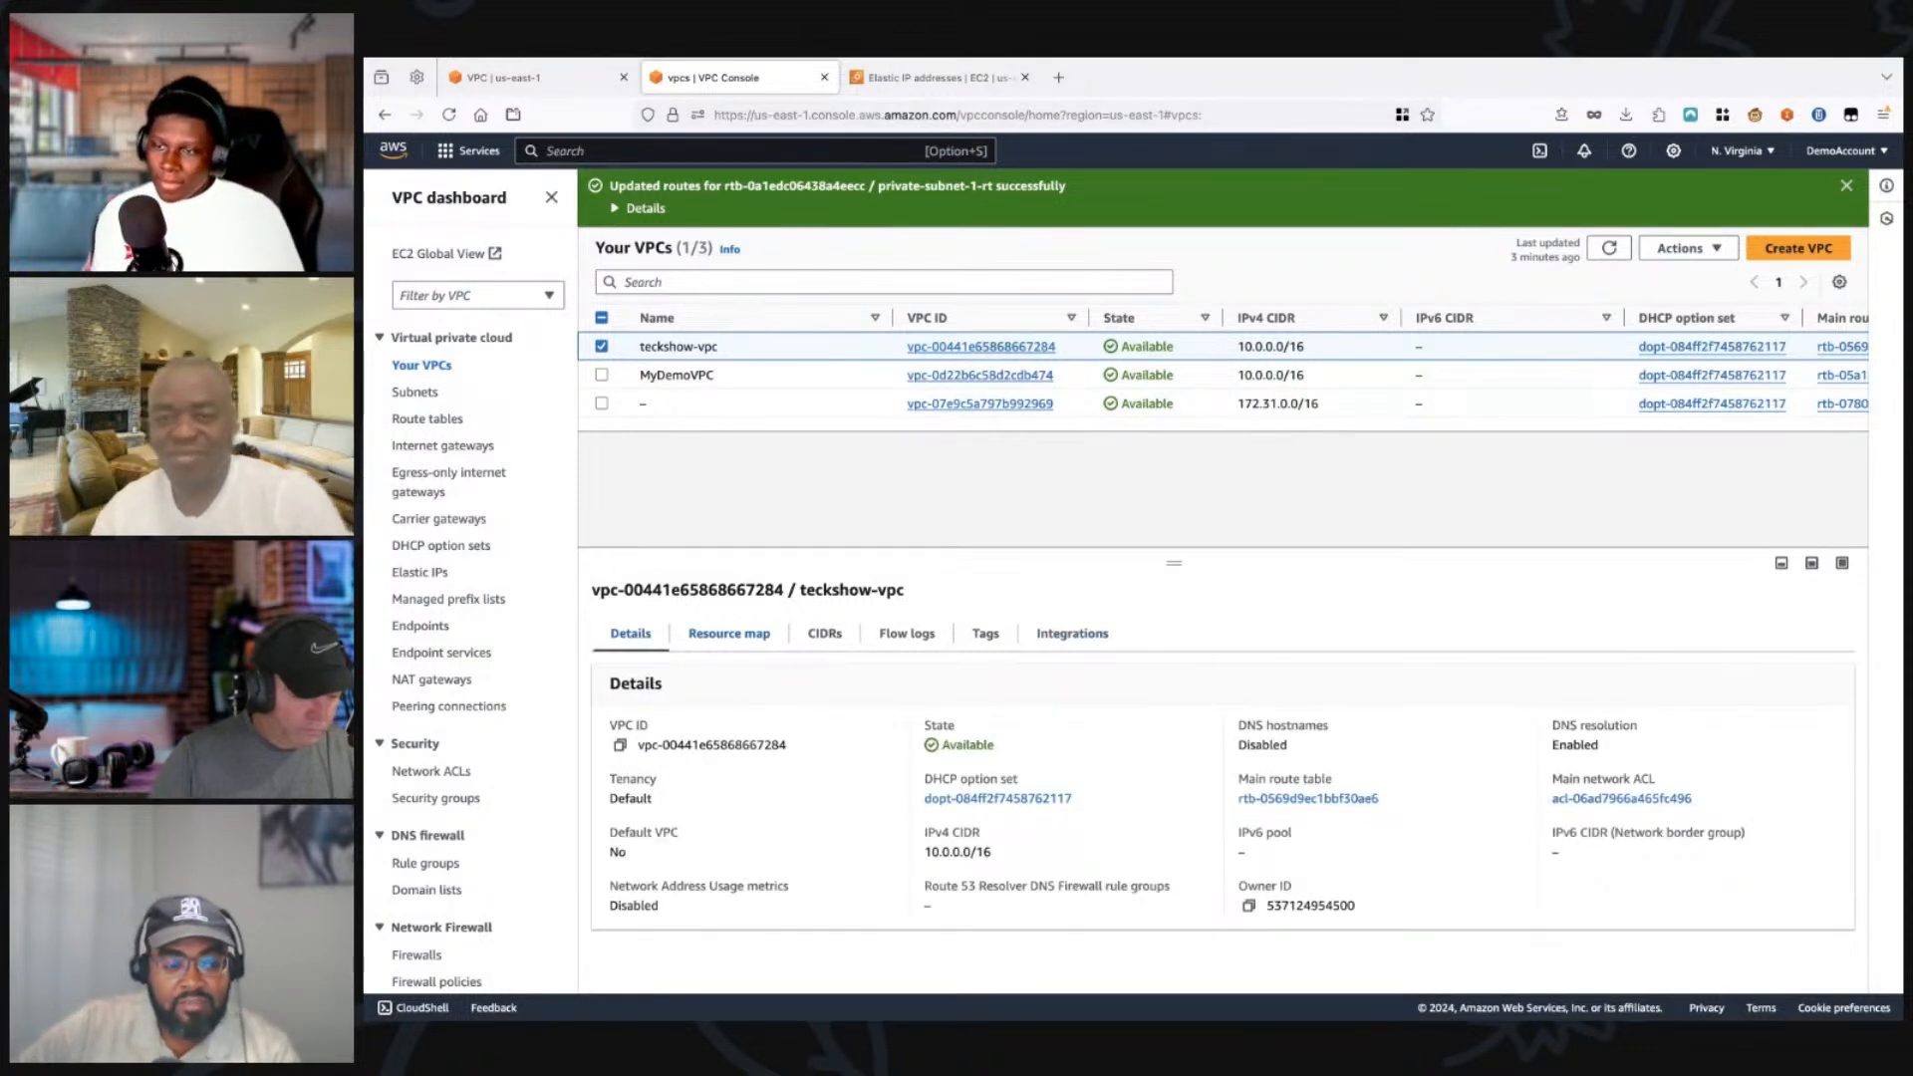
pyautogui.click(730, 634)
pyautogui.click(825, 634)
pyautogui.click(631, 634)
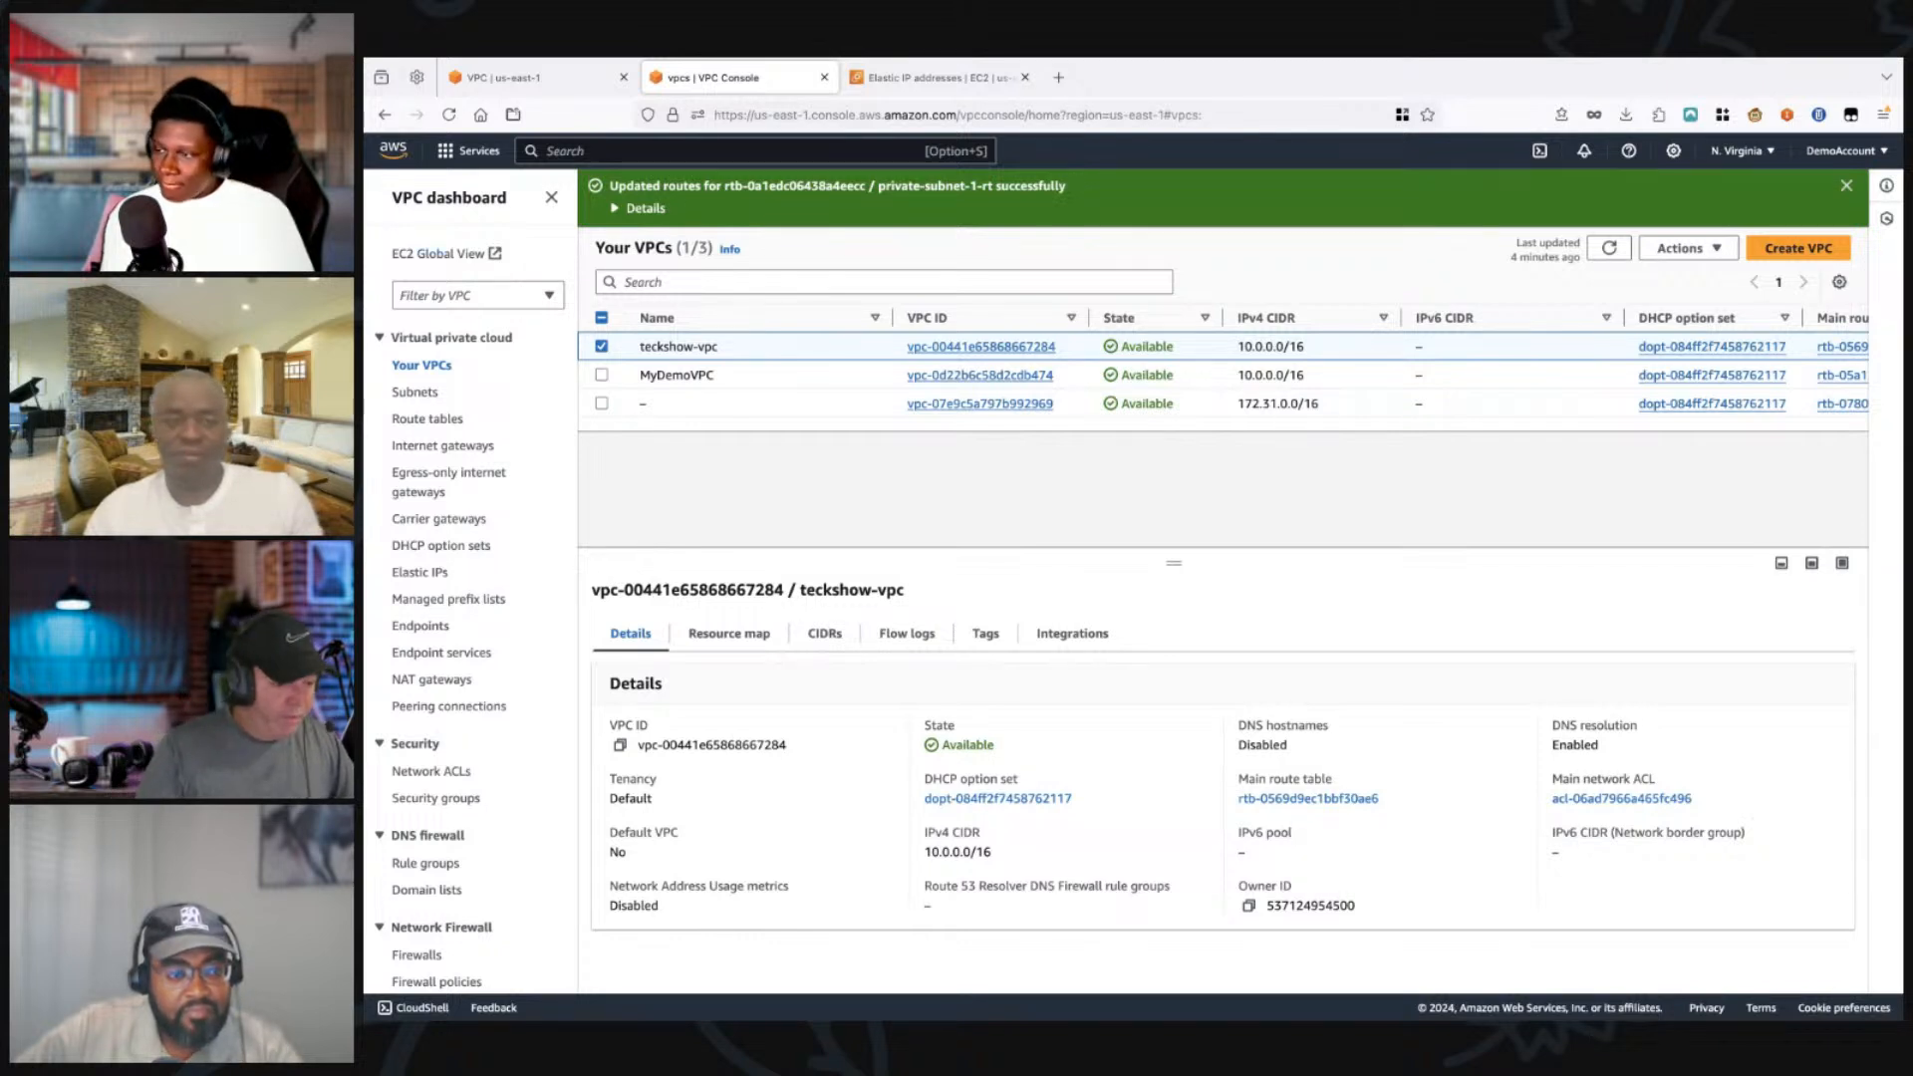
pyautogui.scroll(-3, 429, 236)
pyautogui.scroll(-2, 429, 336)
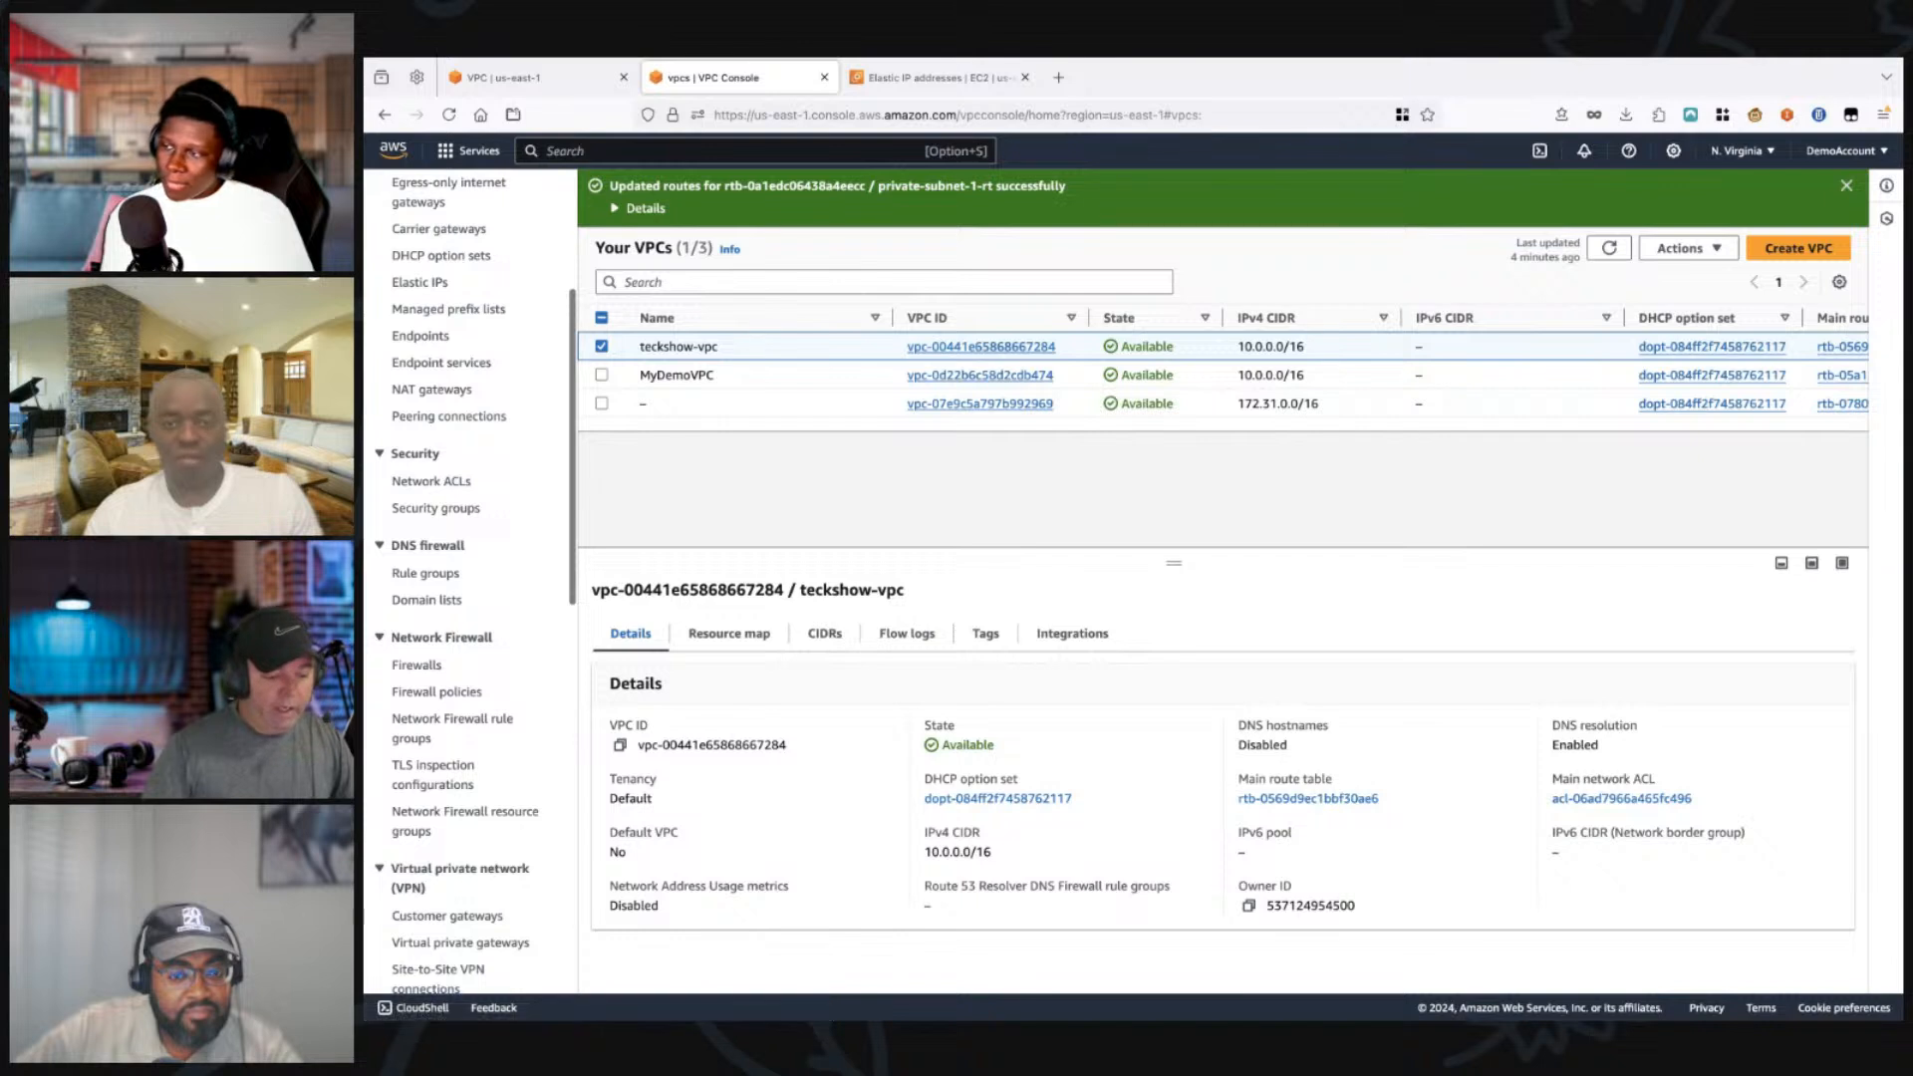
pyautogui.click(728, 634)
pyautogui.click(826, 633)
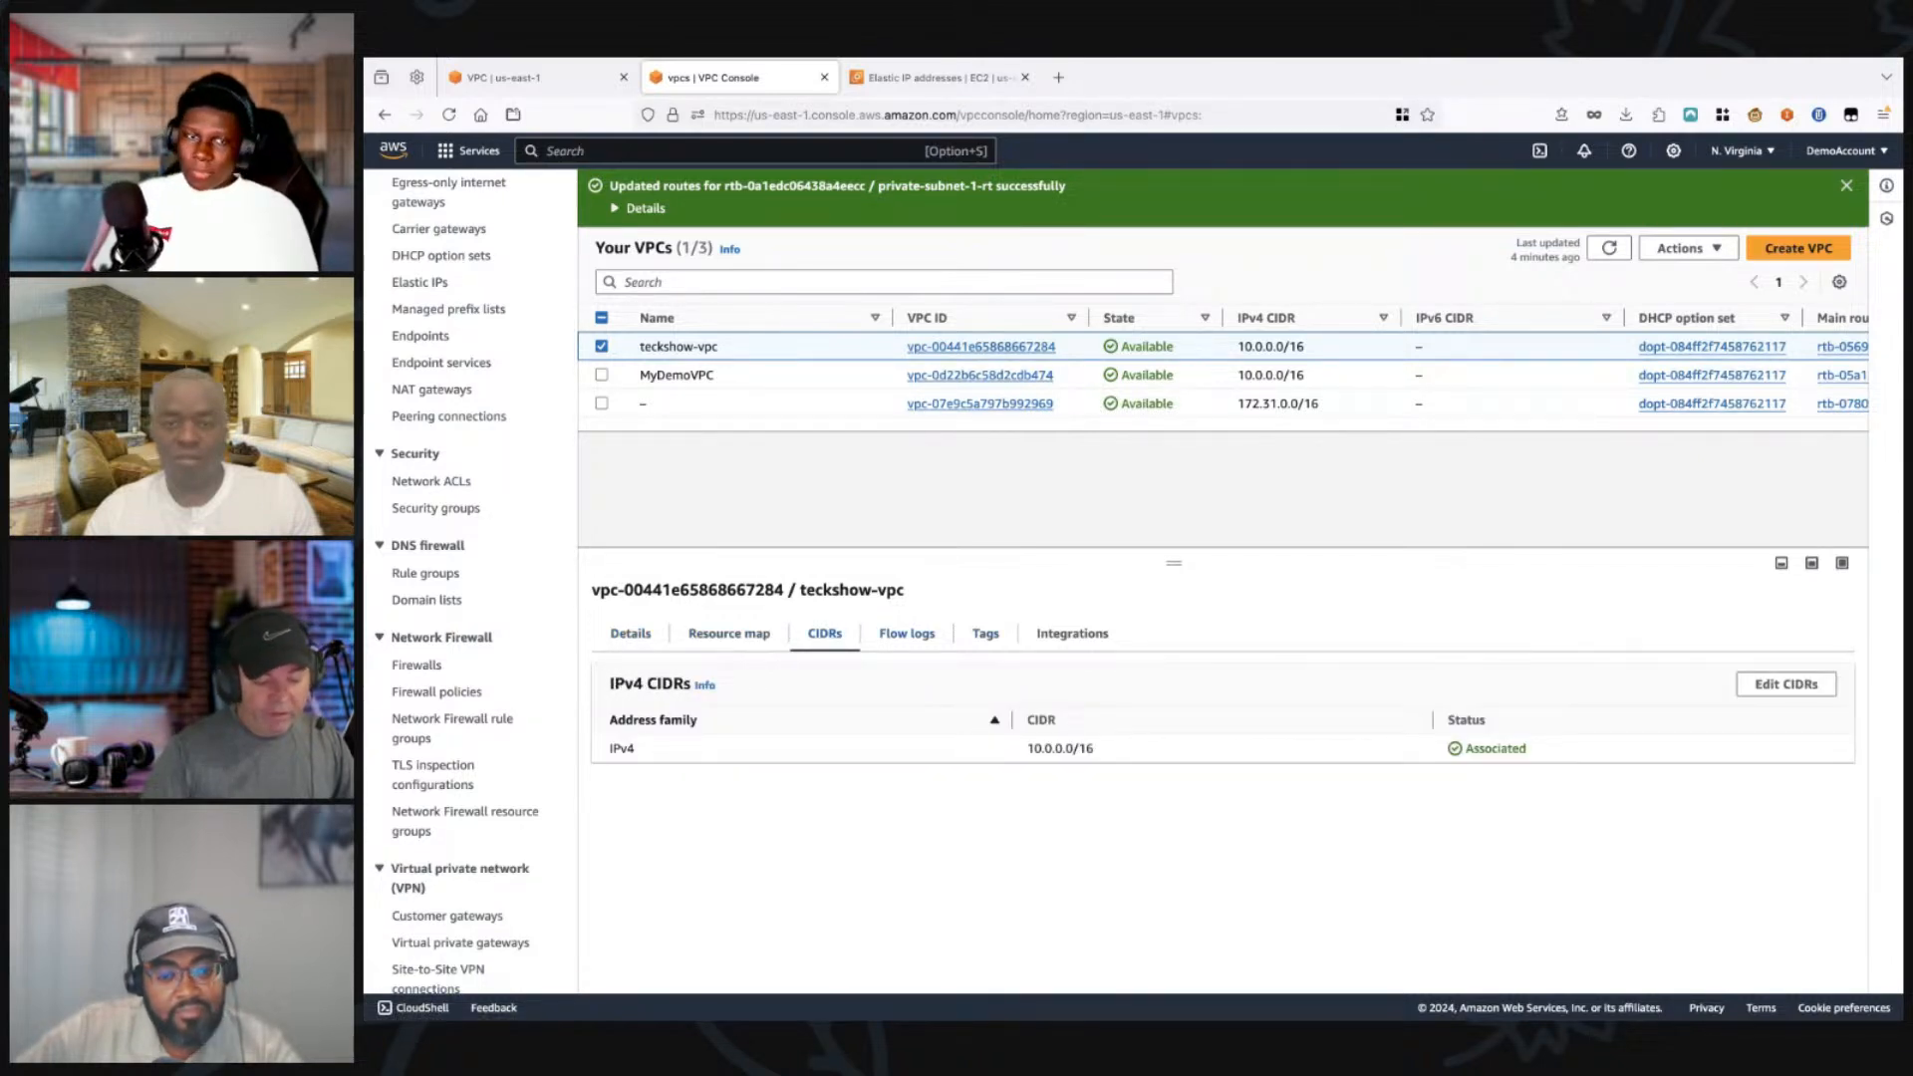
pyautogui.click(907, 634)
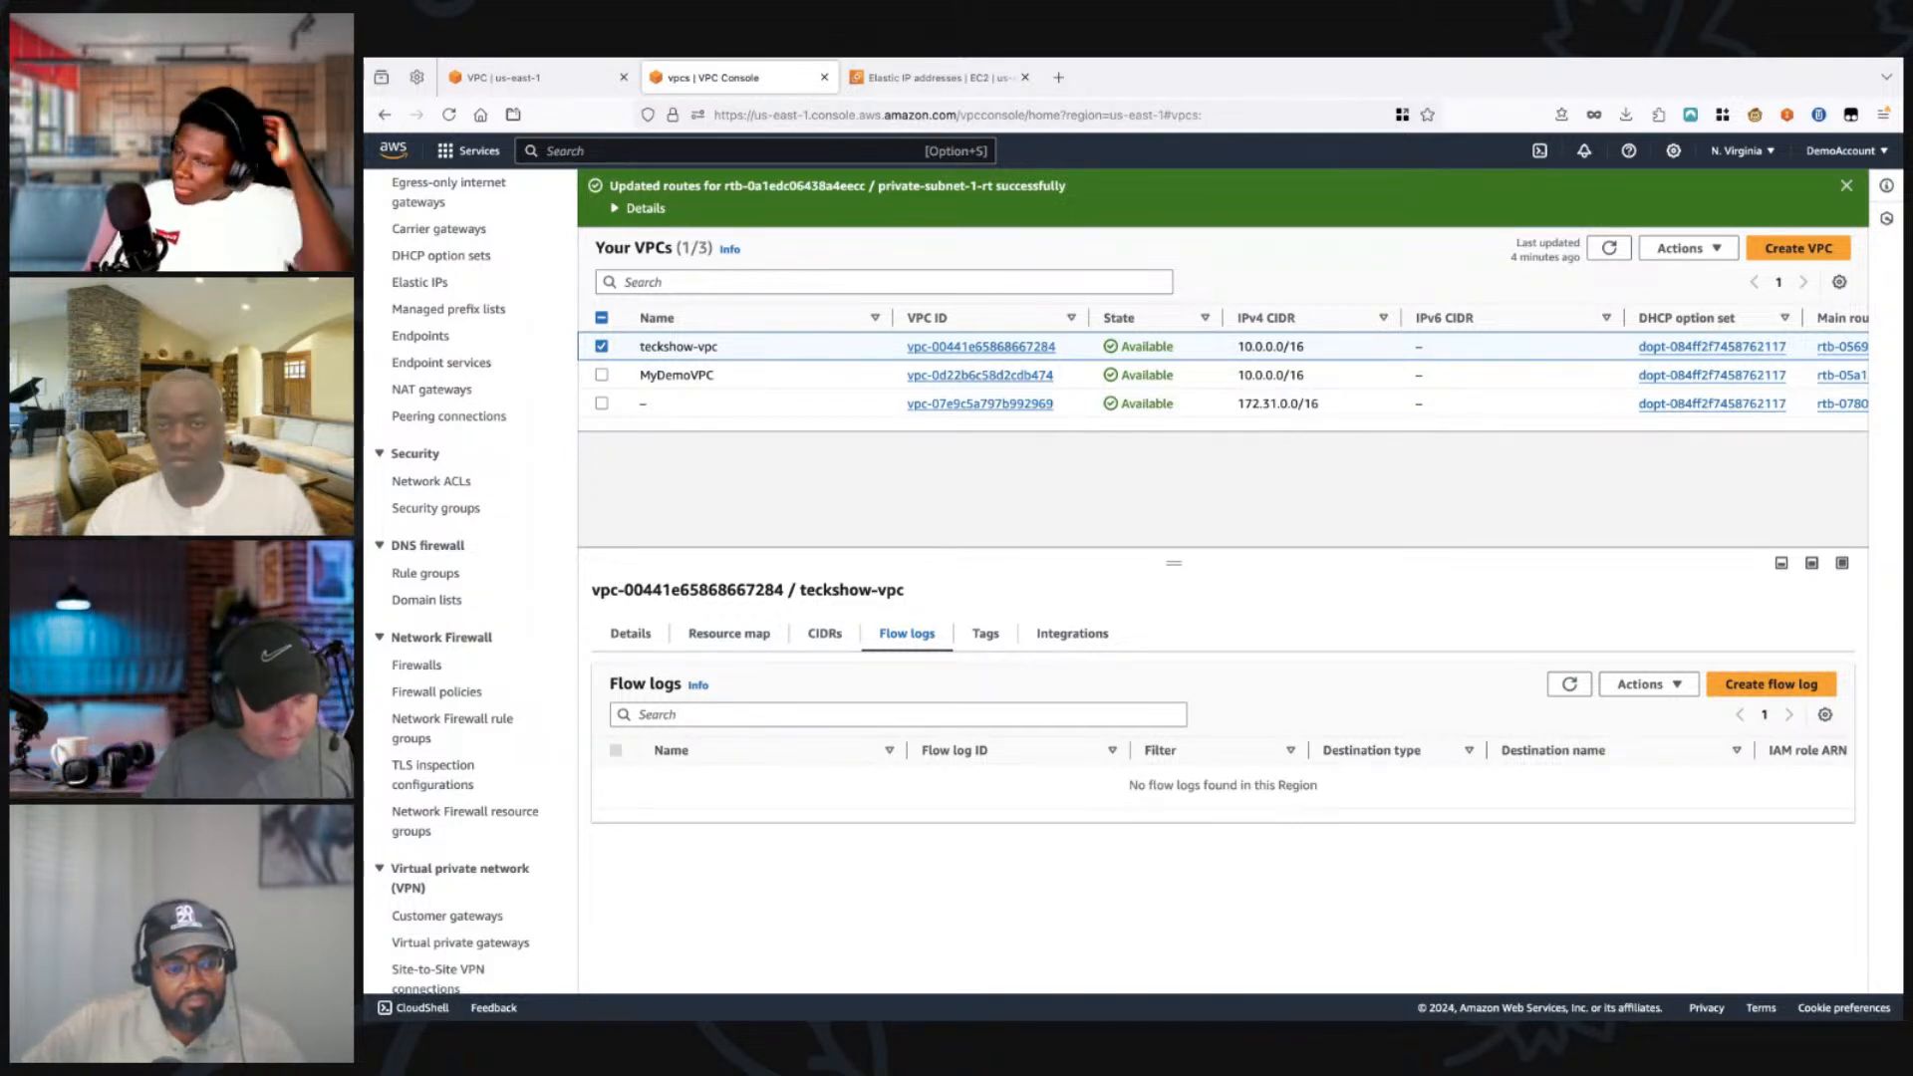
pyautogui.click(1073, 634)
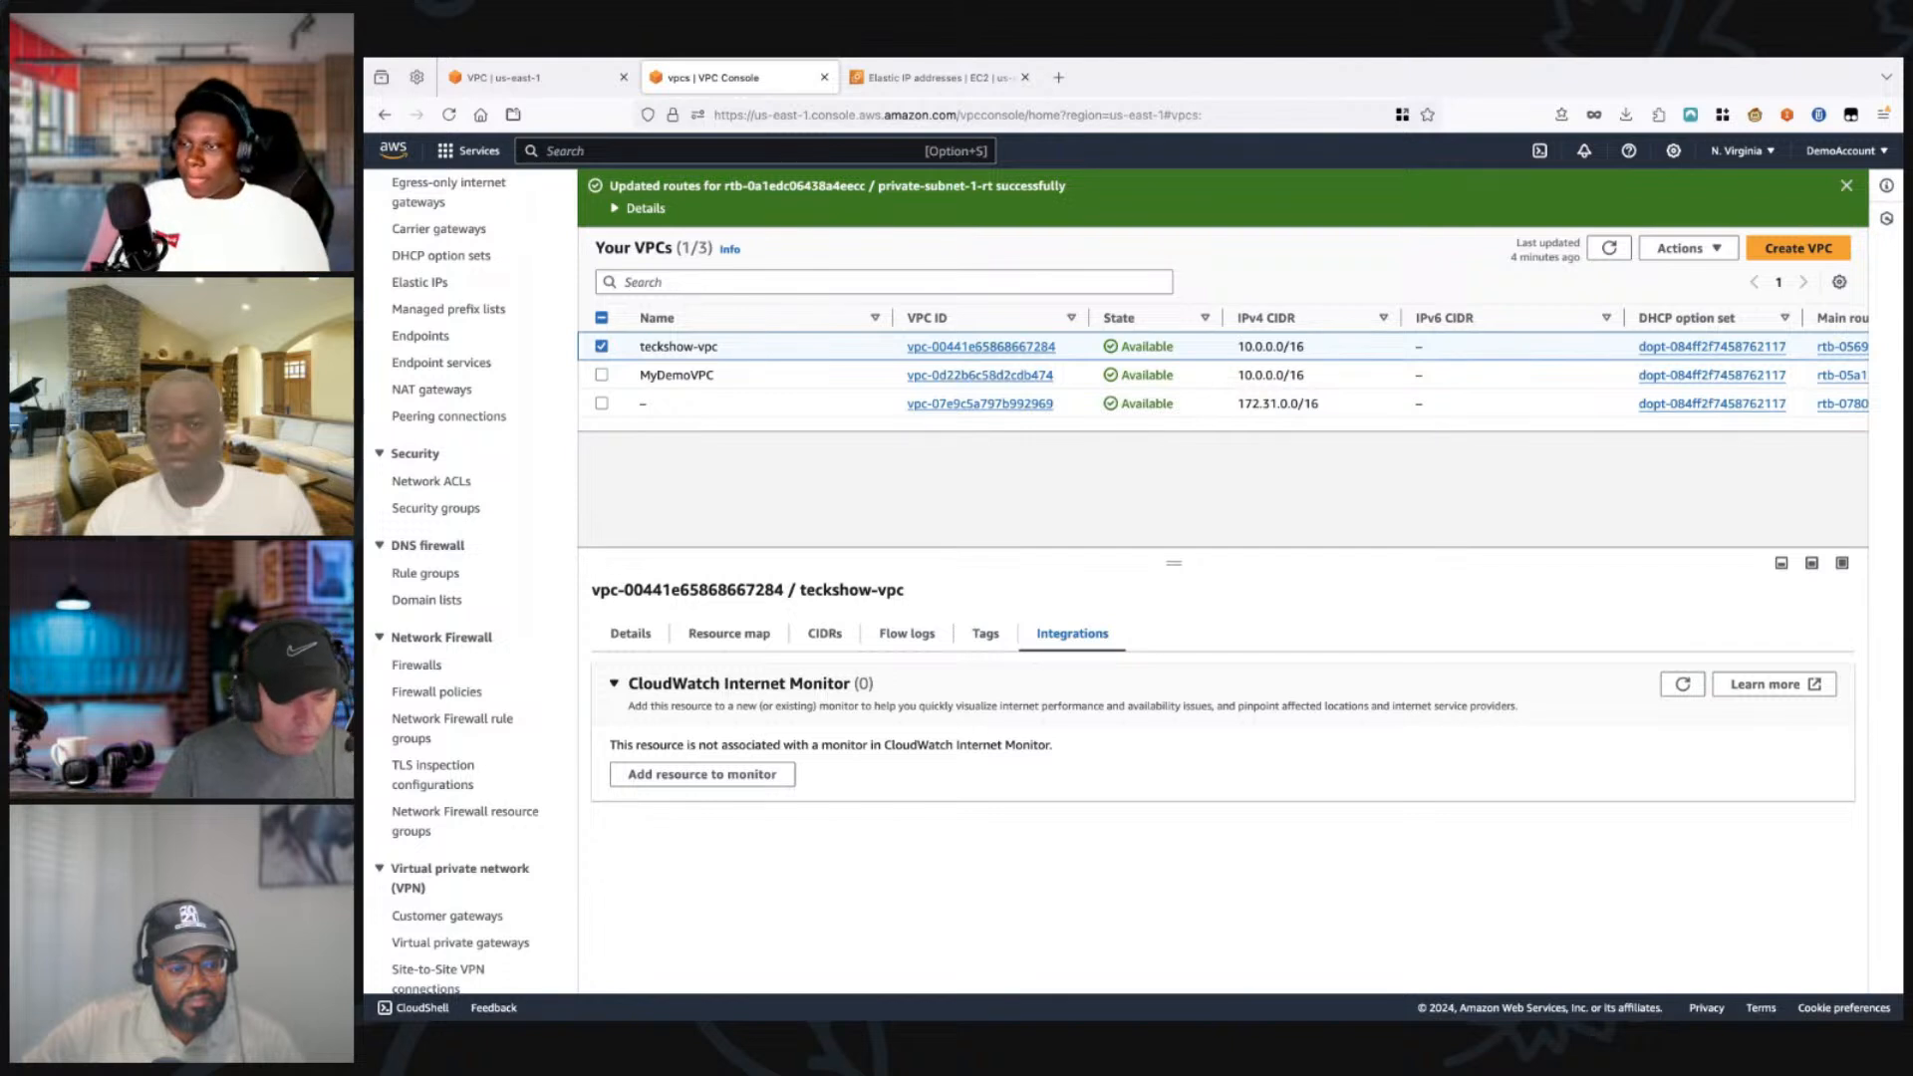